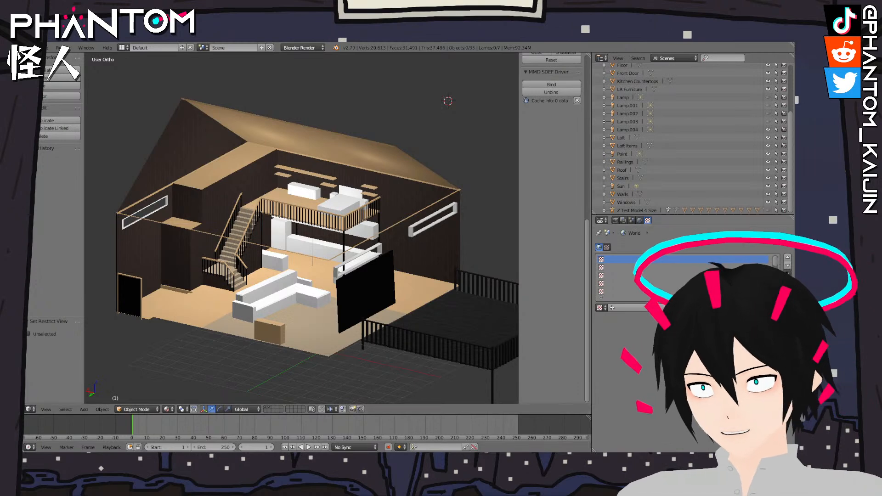
Widen the 3D view and select the house's Walls object, checking it in and out of Edit Mode
left_click_drag(592, 181, 618, 182)
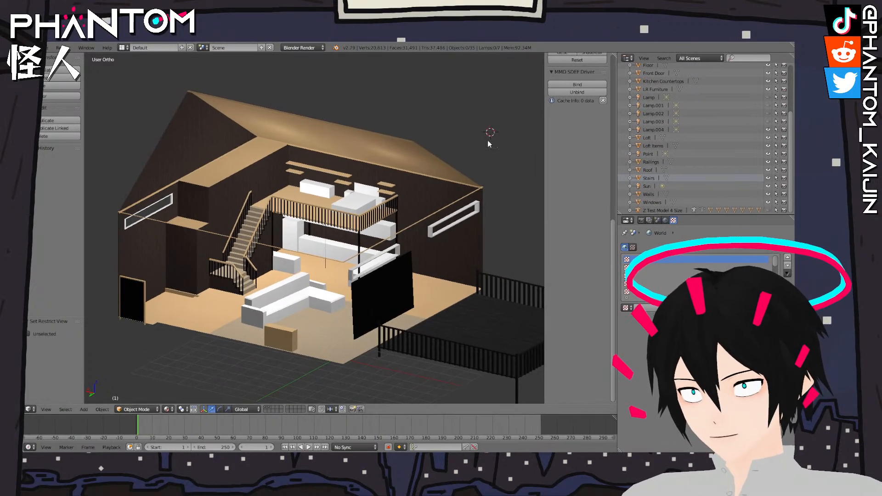
scroll(478, 152, "up", 2)
right_click(423, 202)
key("Tab")
key("Tab")
middle_click_drag(410, 205, 92, 309)
key("Tab")
key("Tab")
scroll(236, 278, "up", 5)
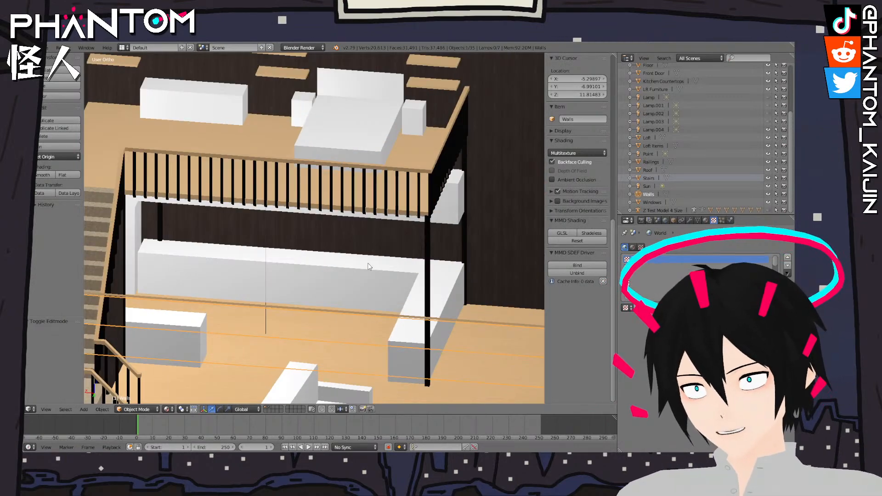
Examine the house interior from several angles, including the loft, kitchen, stairs, living area and wall openings
middle_click_drag(368, 263, 353, 243)
middle_click_drag(246, 289, 383, 325)
middle_click_drag(303, 329, 436, 180)
scroll(373, 338, "down", 7)
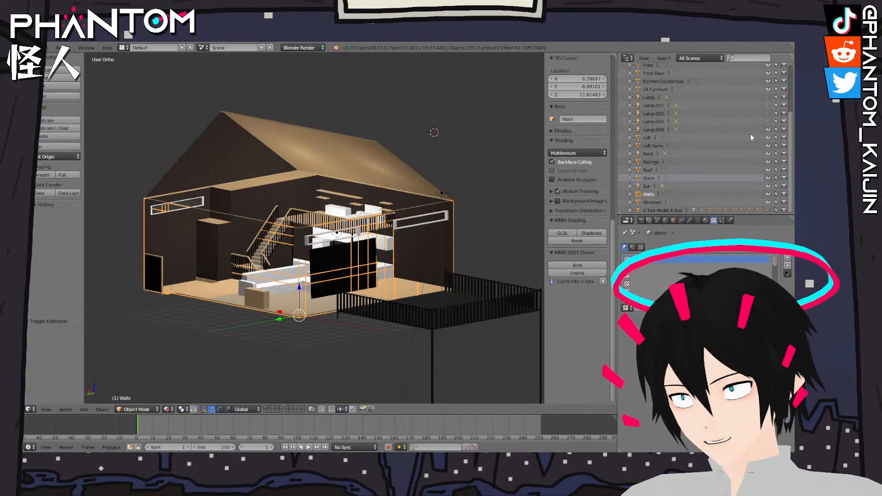
scroll(750, 122, "up", 1)
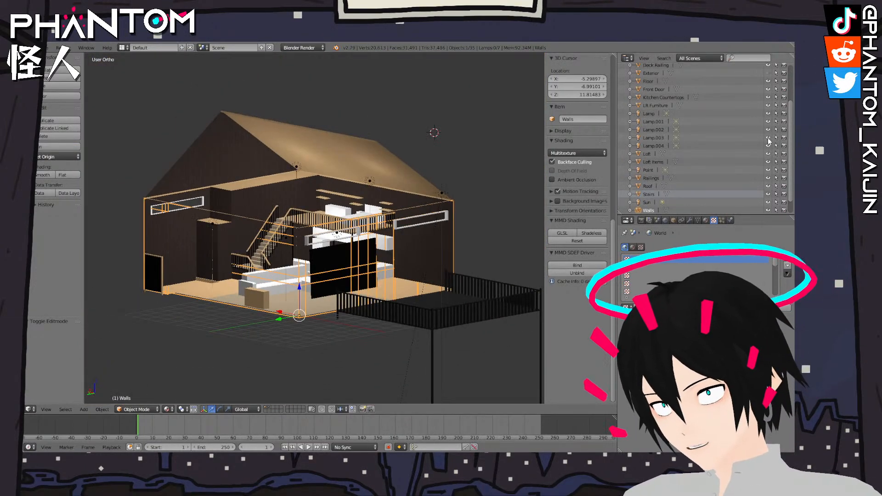
middle_click_drag(406, 164, 232, 172)
middle_click_drag(304, 183, 428, 170)
middle_click_drag(268, 172, 235, 185)
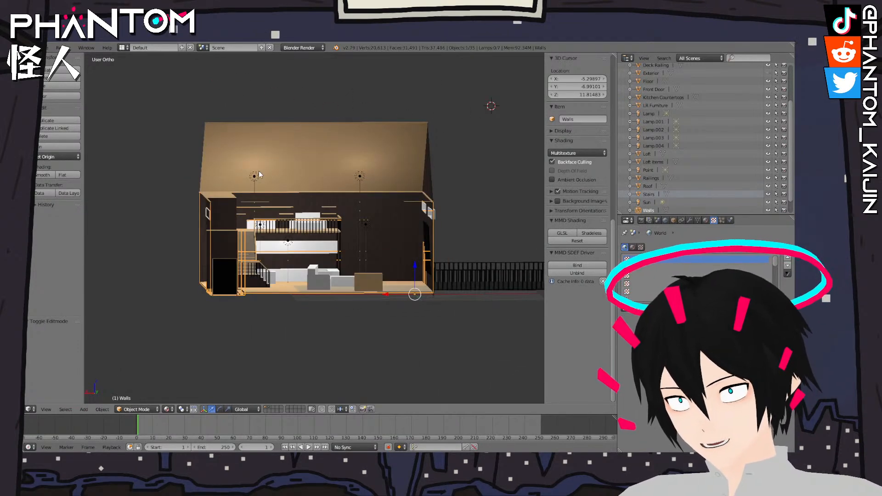
middle_click_drag(368, 181, 252, 137)
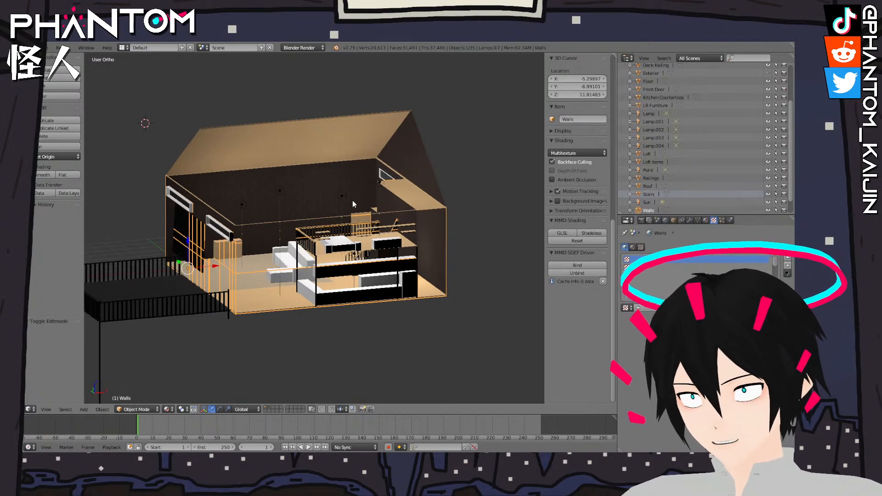
middle_click_drag(327, 201, 272, 214)
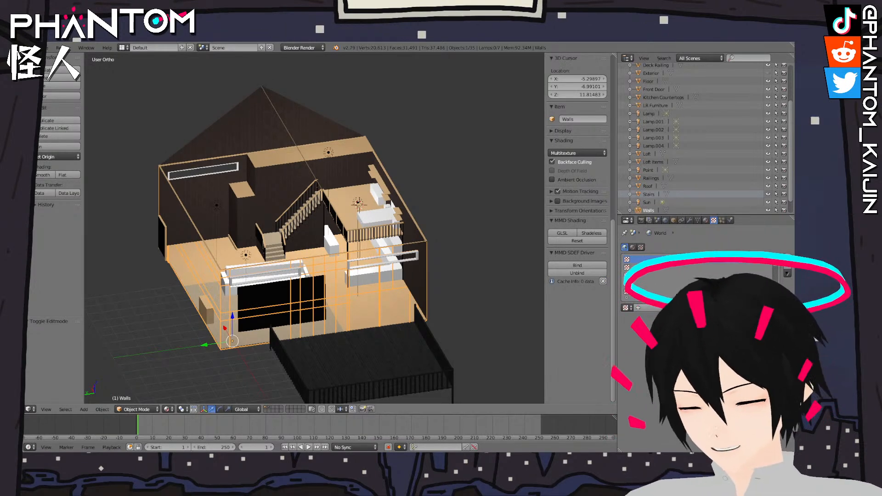
middle_click_drag(396, 202, 356, 220)
middle_click_drag(330, 188, 304, 235)
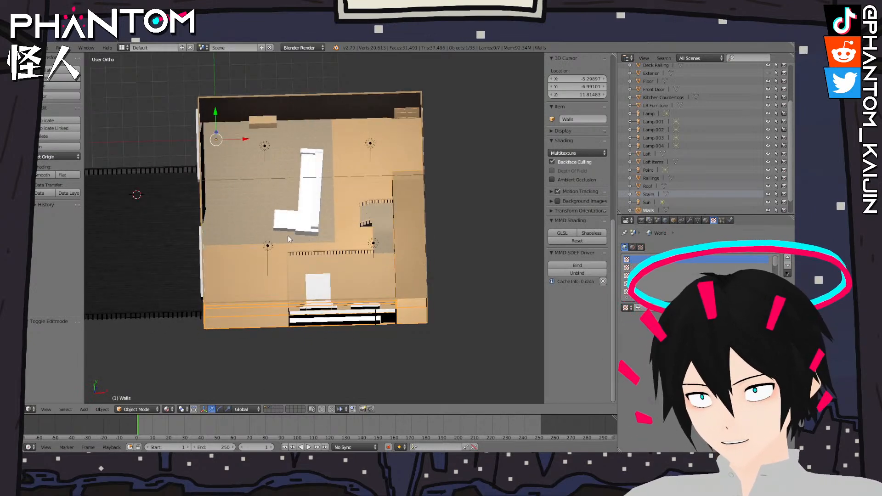
middle_click_drag(318, 185, 286, 190)
middle_click_drag(391, 205, 428, 259)
scroll(371, 208, "up", 2)
scroll(429, 259, "up", 3)
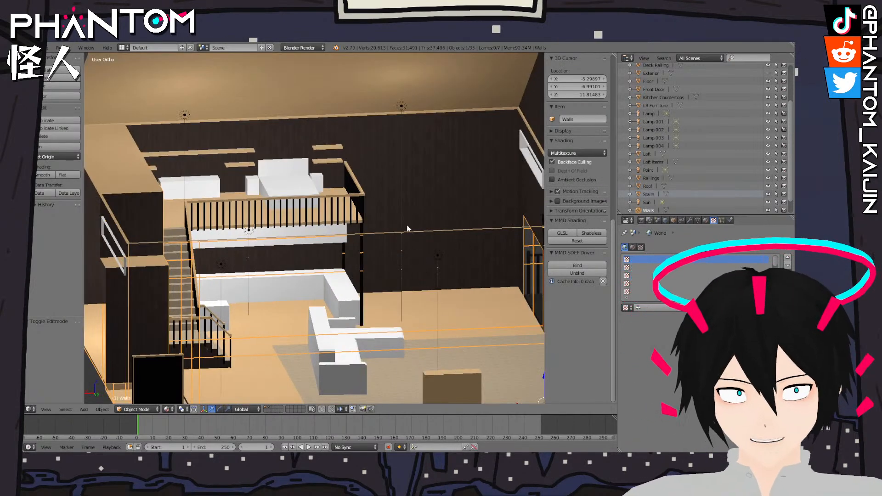
middle_click_drag(477, 230, 379, 206, "shift")
middle_click_drag(397, 176, 324, 178)
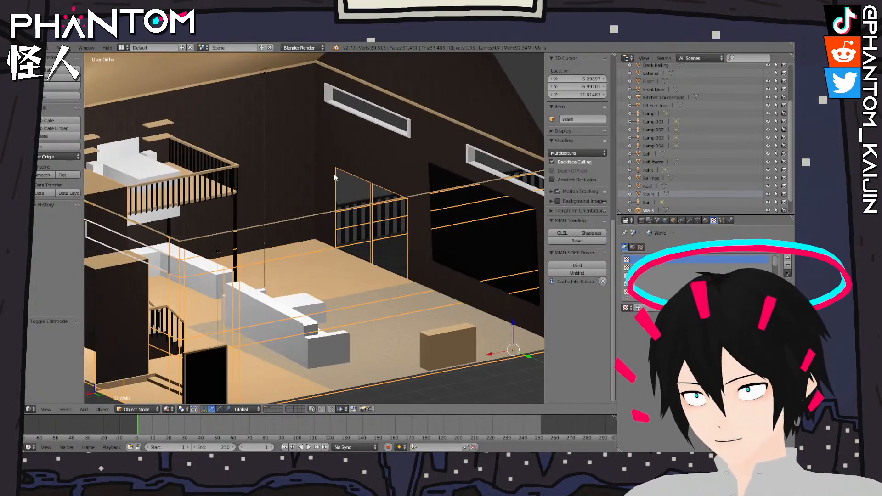
middle_click_drag(383, 212, 340, 202)
scroll(293, 203, "down", 4)
key("Tab")
middle_click_drag(425, 204, 387, 225)
key("Tab")
Unhide the Exterior, 1Windows and 1Door objects
scroll(770, 123, "up", 3)
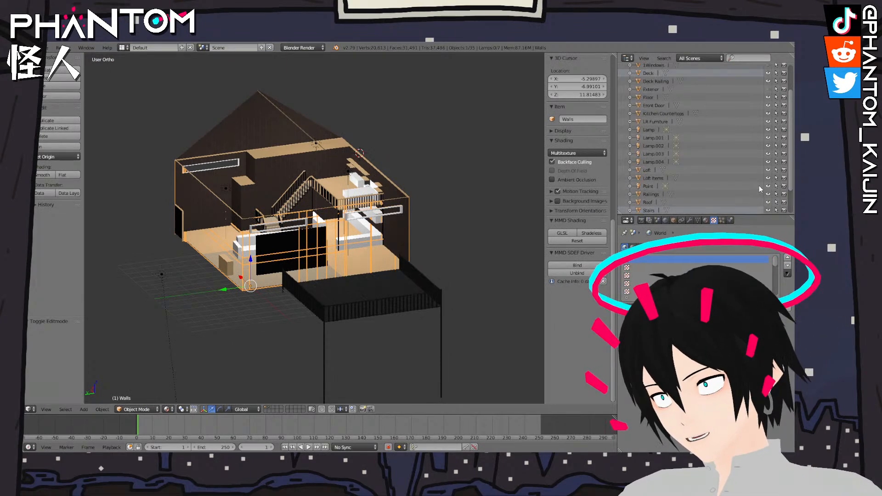
left_click(768, 124)
middle_click_drag(516, 163, 539, 167)
left_click(767, 100)
left_click(768, 92)
Select the Exterior object and open the texture settings of its Shingles material
scroll(368, 185, "up", 5)
middle_click_drag(368, 184, 408, 184)
middle_click_drag(465, 152, 394, 235)
scroll(389, 249, "down", 5)
right_click(281, 173)
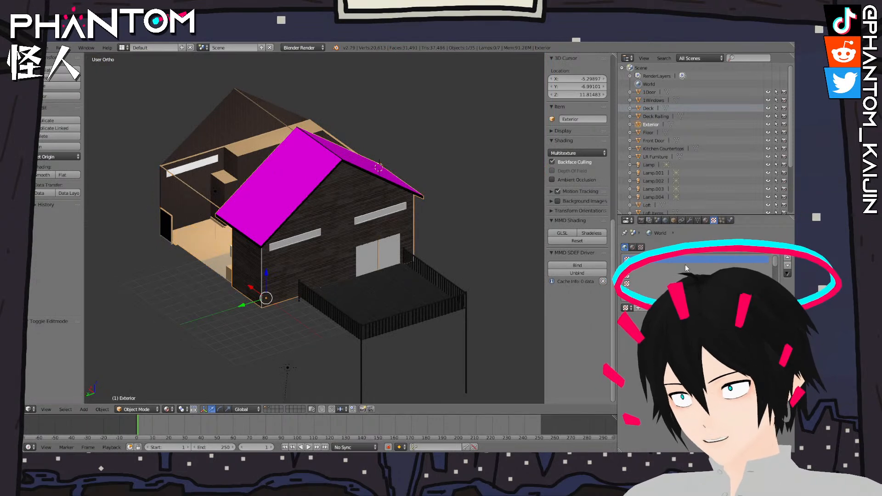
left_click(708, 220)
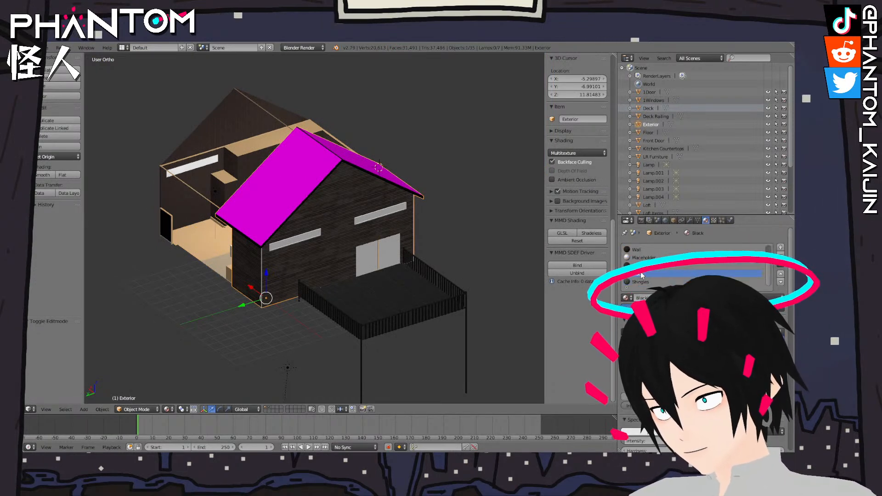
left_click(714, 221)
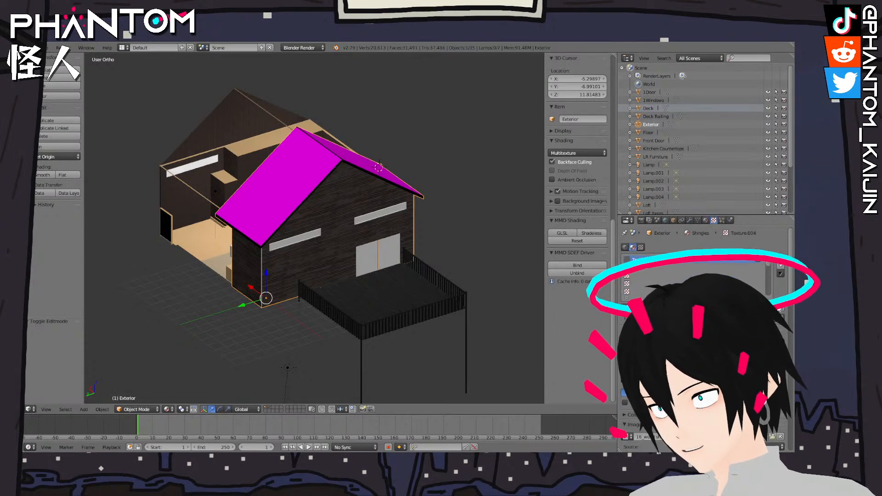
Try to reload "16_wood shingle roof texture seamless.jpg" for the roof shingles and check the roof from several sides
left_click(768, 440)
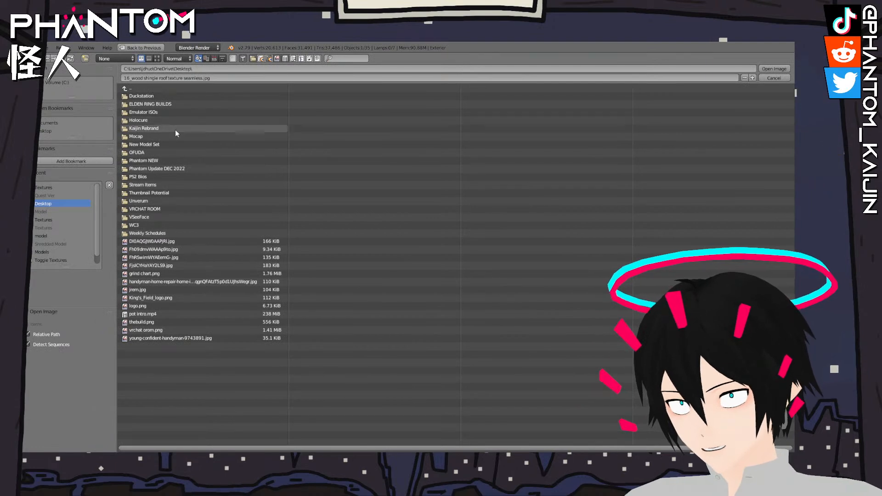
left_click(42, 186)
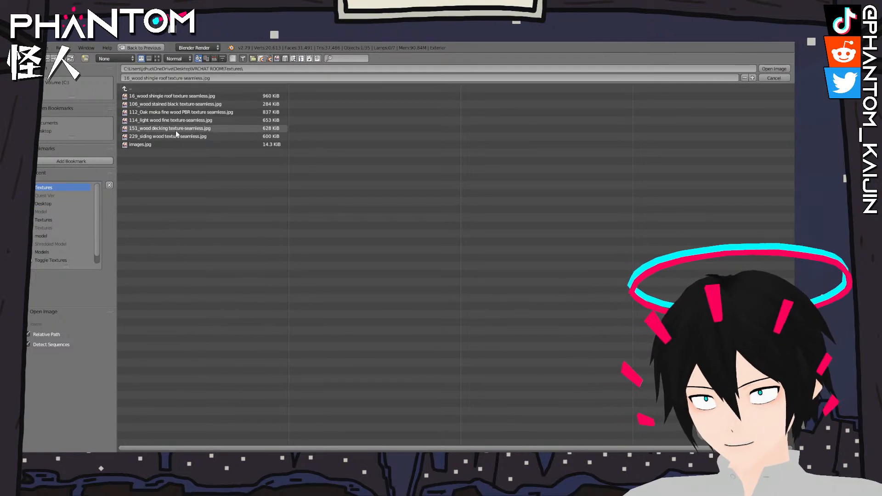
left_click(180, 88)
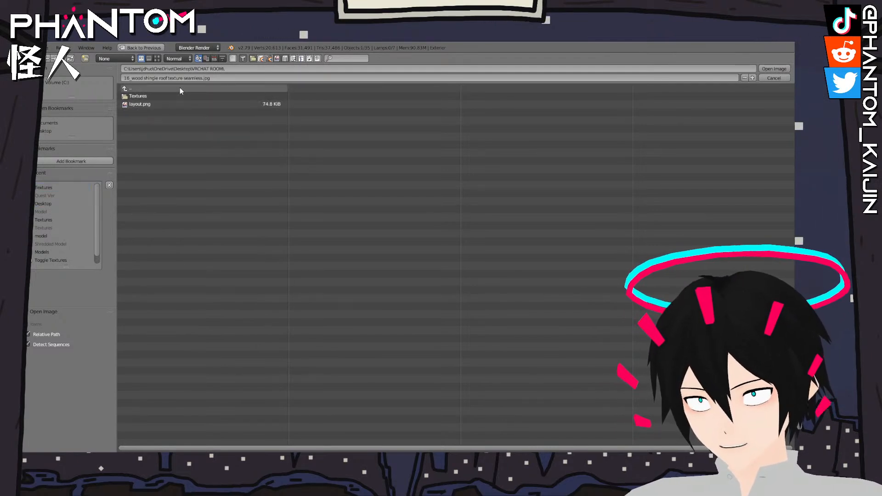
left_click(774, 68)
middle_click_drag(471, 166, 353, 316)
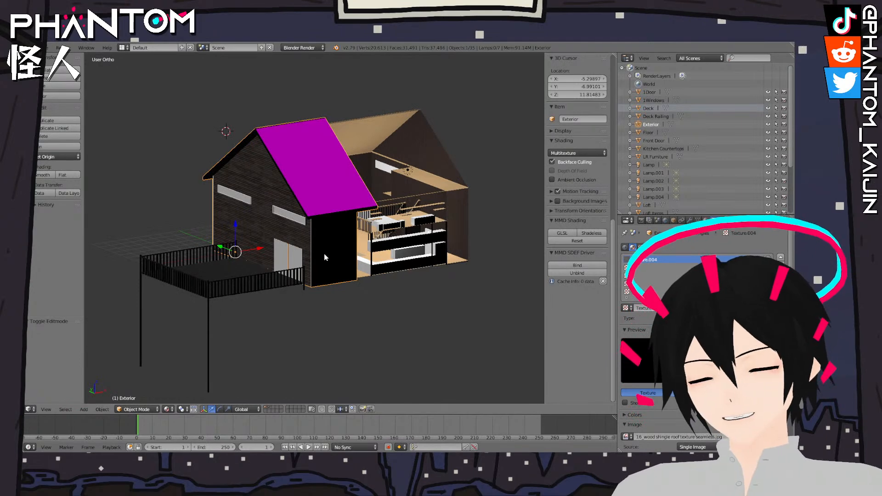
middle_click_drag(228, 178, 358, 166)
middle_click_drag(349, 240, 321, 214)
Deselect everything and hide the Exterior object
key("a")
scroll(321, 212, "up", 4)
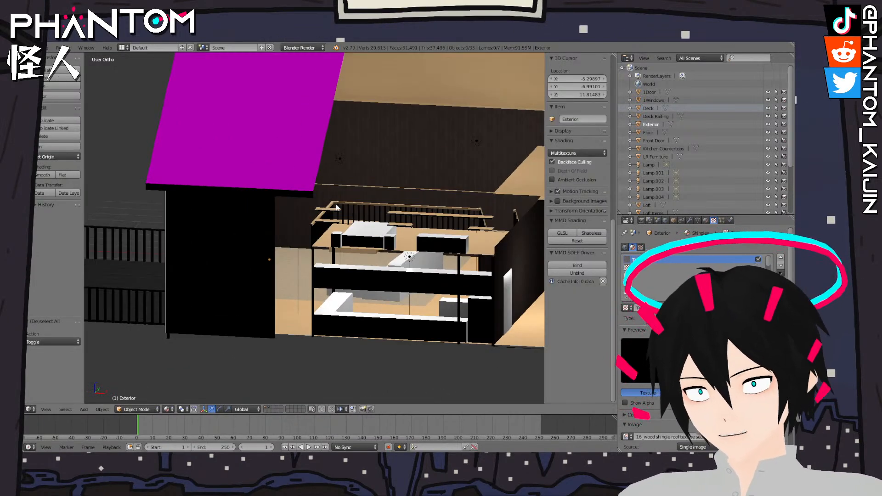
left_click(768, 124)
middle_click_drag(368, 193, 318, 198)
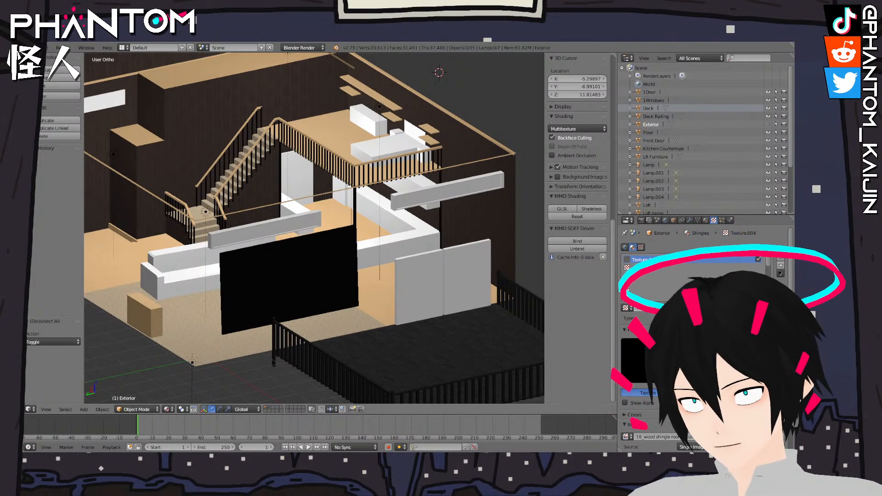
Select the Windows object and save the file
right_click(373, 212)
left_click(59, 47)
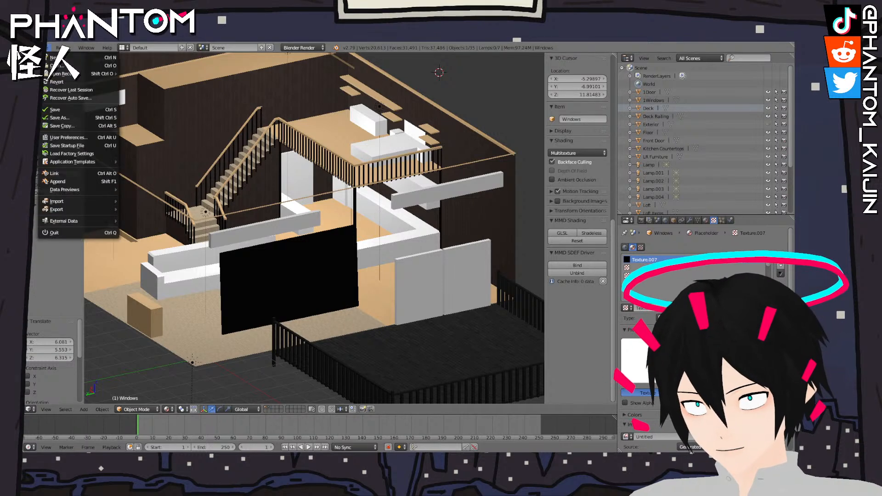
left_click(66, 112)
Select the point lamp by the white door of the room under the stairs, raise it slightly along Z and deselect it
middle_click_drag(248, 154, 230, 176)
scroll(338, 185, "up", 3)
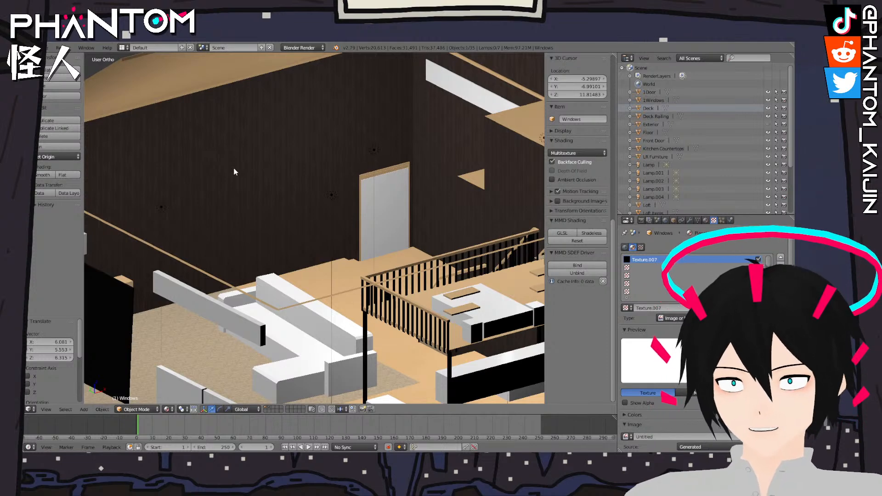
middle_click_drag(350, 186, 258, 200)
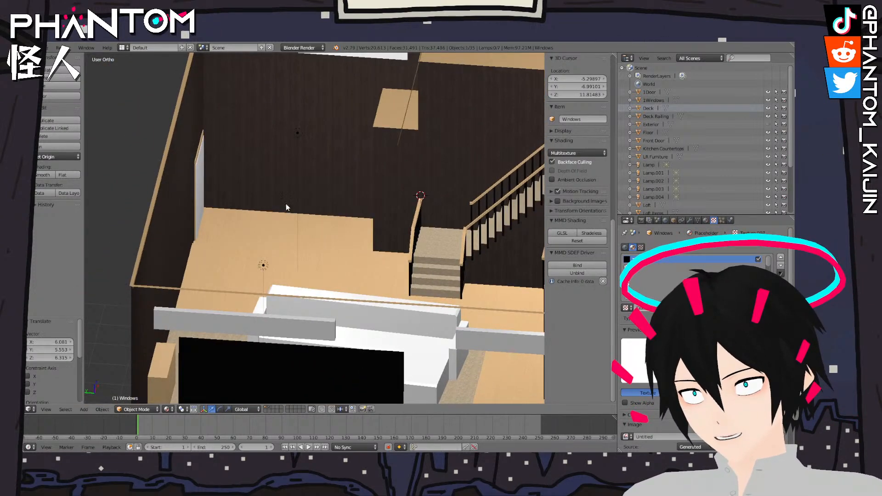
middle_click_drag(471, 224, 297, 340)
middle_click_drag(368, 290, 252, 186)
right_click(260, 191)
right_click(261, 191)
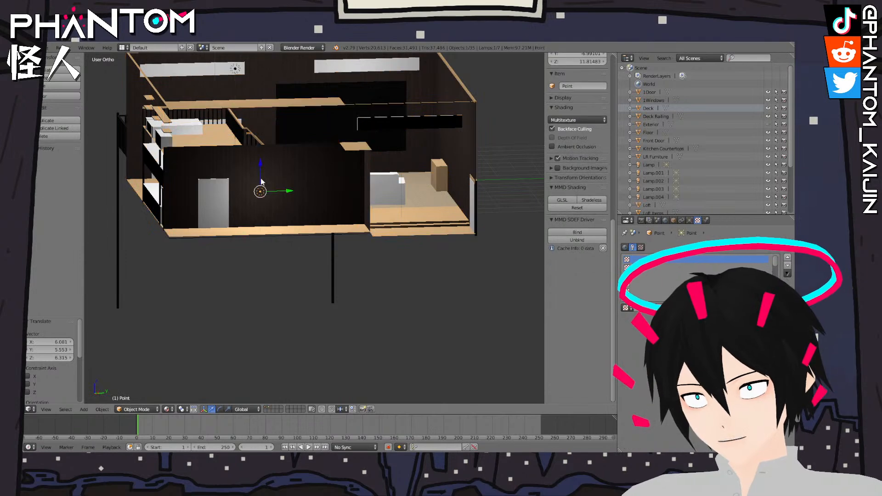
key("g")
key("z")
left_click_drag(262, 129, 266, 121)
middle_click_drag(266, 121, 308, 229)
key("a")
Inspect the house up close and from a distance, looking for misplaced parts
middle_click_drag(340, 271, 400, 119, "shift")
scroll(381, 179, "up", 4)
middle_click_drag(385, 153, 379, 247)
scroll(394, 130, "down", 3)
scroll(377, 243, "up", 2)
middle_click_drag(372, 199, 397, 279, "shift")
scroll(356, 231, "down", 5)
middle_click_drag(355, 230, 277, 150)
scroll(307, 192, "down", 4)
middle_click_drag(276, 151, 398, 290, "shift")
scroll(391, 288, "up", 4)
Select the window frames floating outside the house and toggle the Windows object's visibility off and on to identify them
right_click(335, 271)
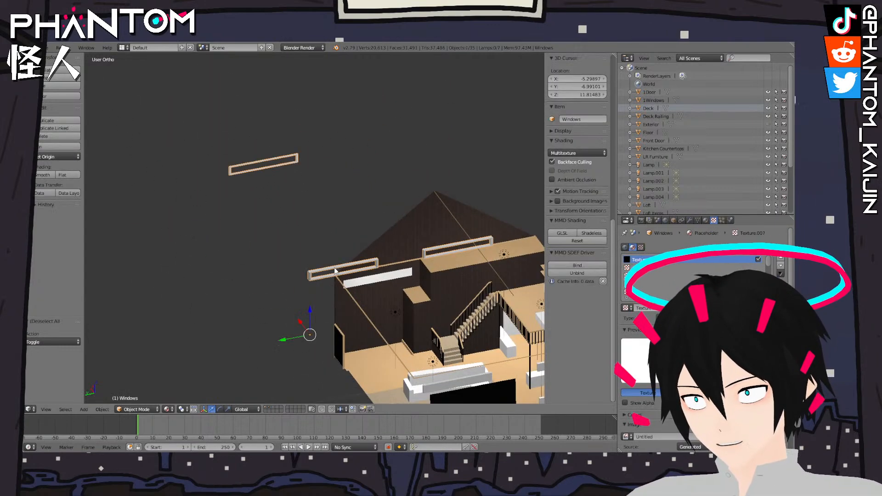
scroll(686, 171, "down", 4)
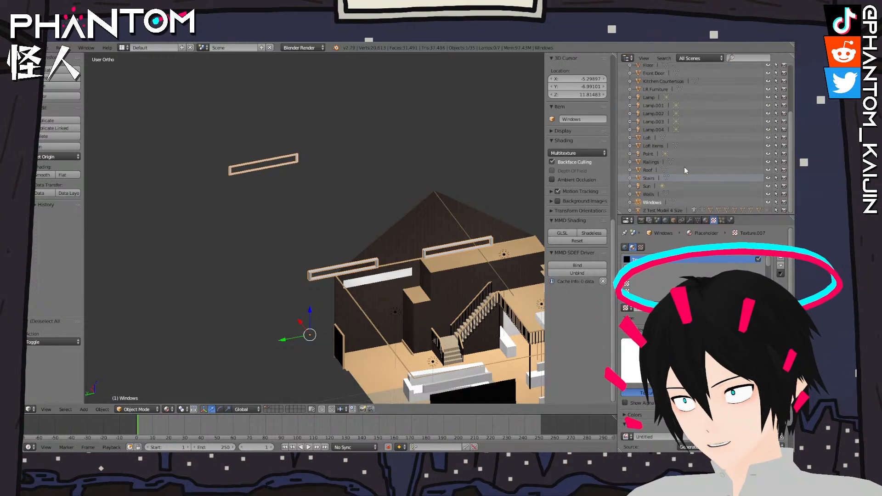
left_click(769, 202)
left_click(769, 201)
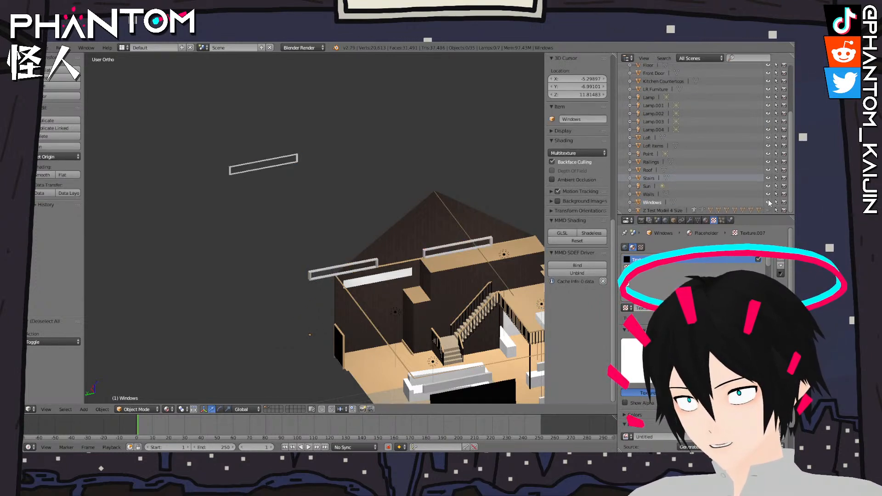
scroll(382, 95, "down", 5)
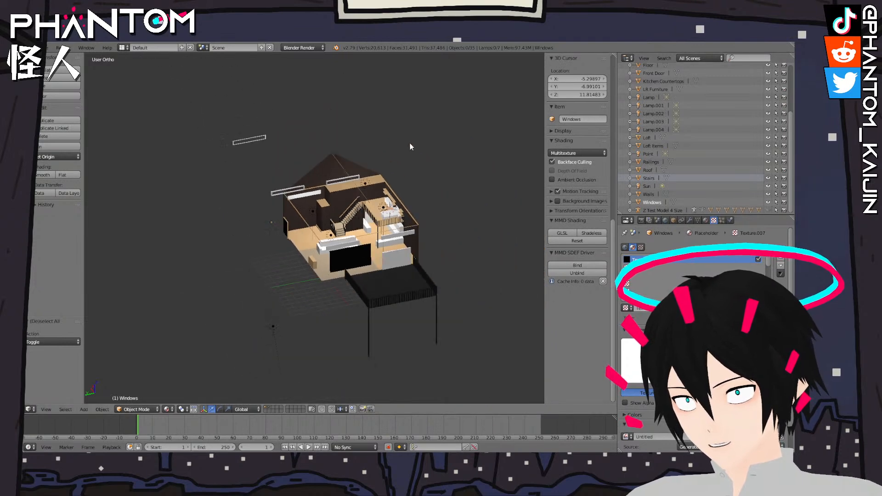
scroll(390, 152, "up", 8)
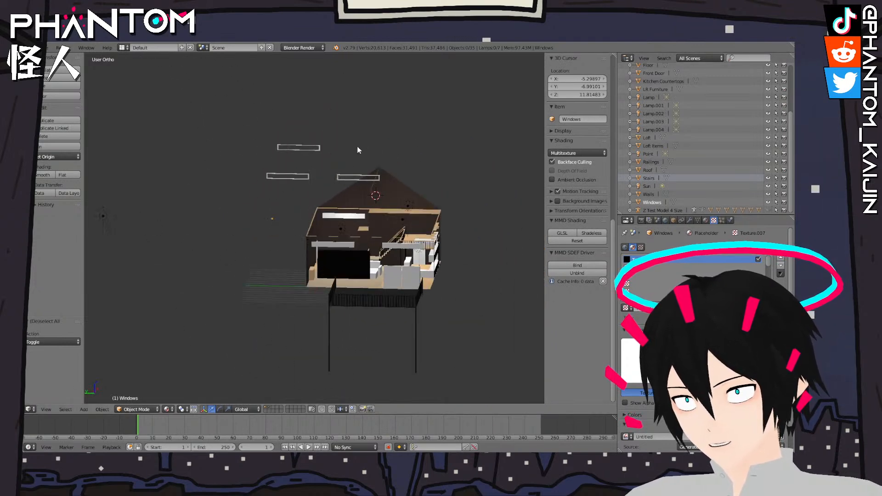
scroll(360, 154, "down", 7)
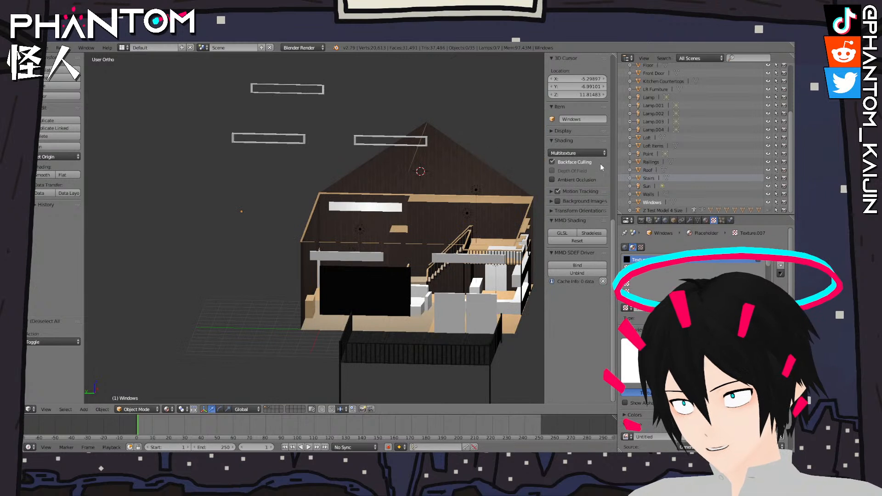
Set the 3D cursor's X, Y and Z location to 0
left_click(581, 77)
type("0")
key("Return")
type("00000")
key("Return")
Select the Windows object and set its X, Y and Z location to 0
left_click(660, 203)
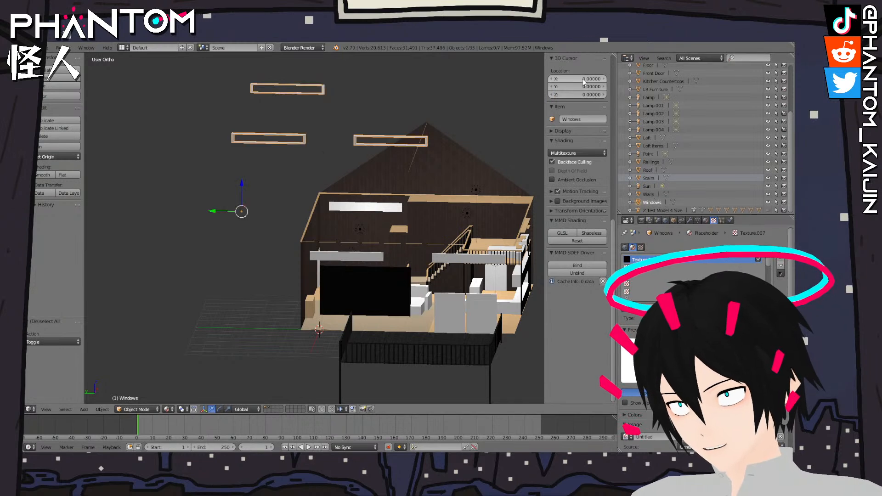
left_click_drag(208, 214, 292, 216)
scroll(593, 115, "up", 10)
scroll(594, 117, "up", 2)
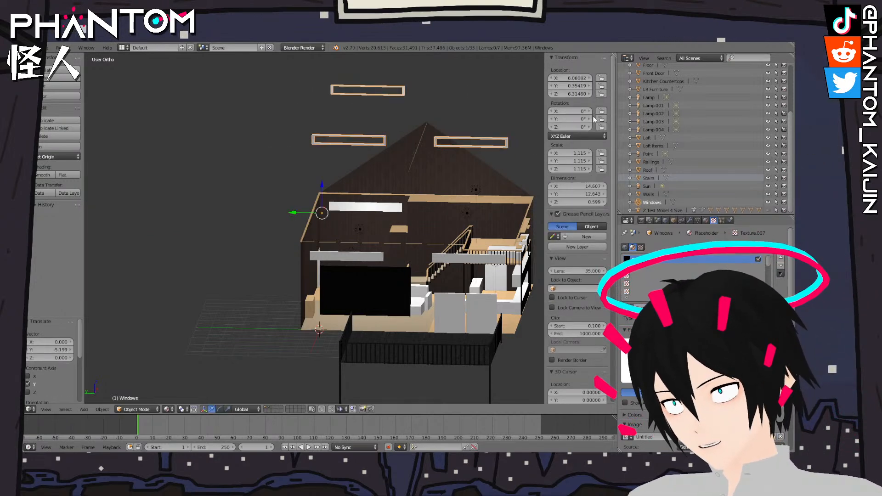
left_click(578, 79)
type("0")
key("Return")
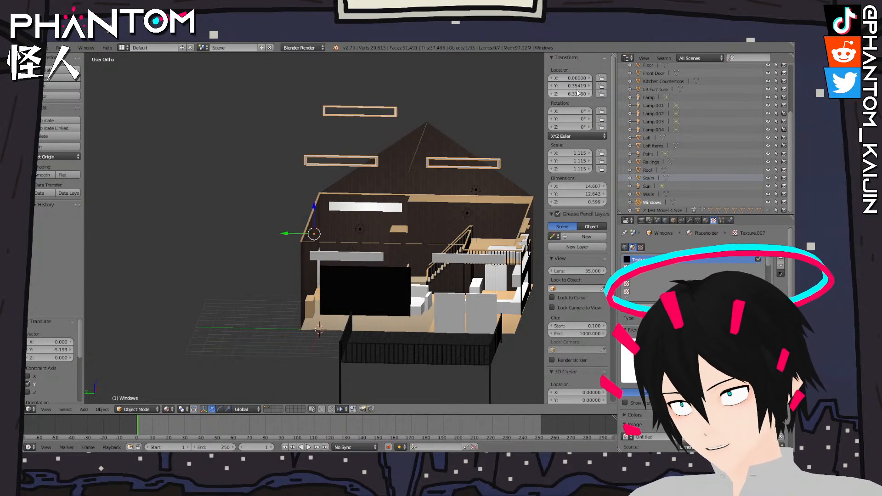
key("BackSpace")
Inspect the house from outside to check where the repositioned window frames sit in the walls
middle_click_drag(336, 134, 77, 83)
key("Tab")
key("Tab")
scroll(422, 158, "up", 5)
left_click(28, 85)
scroll(202, 141, "down", 4)
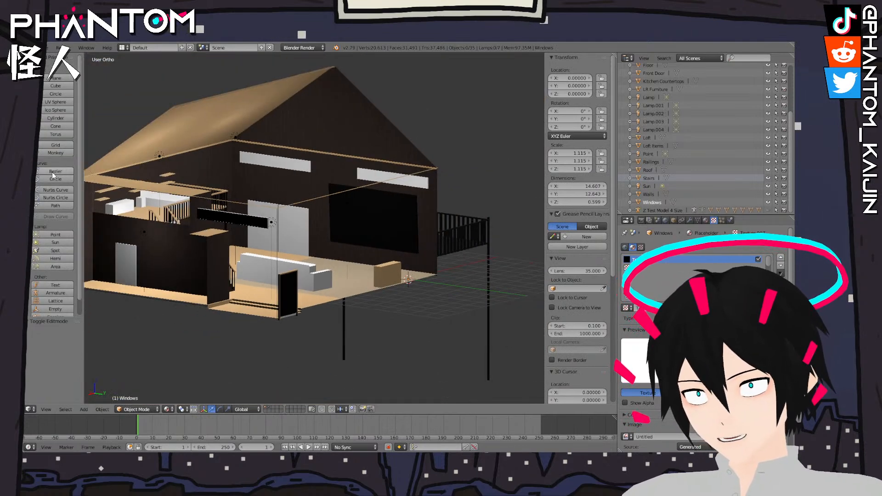
middle_click_drag(214, 184, 412, 188, "shift")
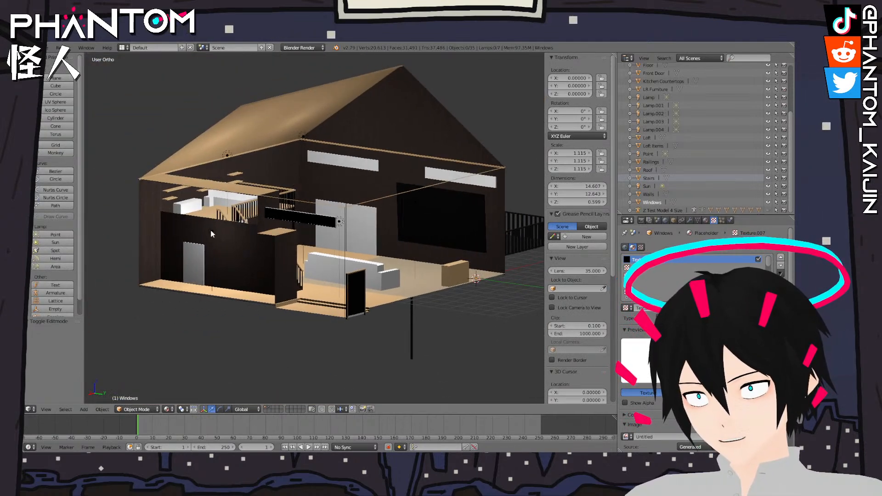
middle_click_drag(289, 212, 268, 222)
Select the LR Furniture object at the large black wall screen and open its mesh for editing
scroll(274, 220, "up", 4)
scroll(268, 222, "up", 4)
right_click(283, 180)
middle_click_drag(283, 184, 321, 180)
scroll(349, 180, "down", 5)
scroll(299, 181, "up", 4)
key("Tab")
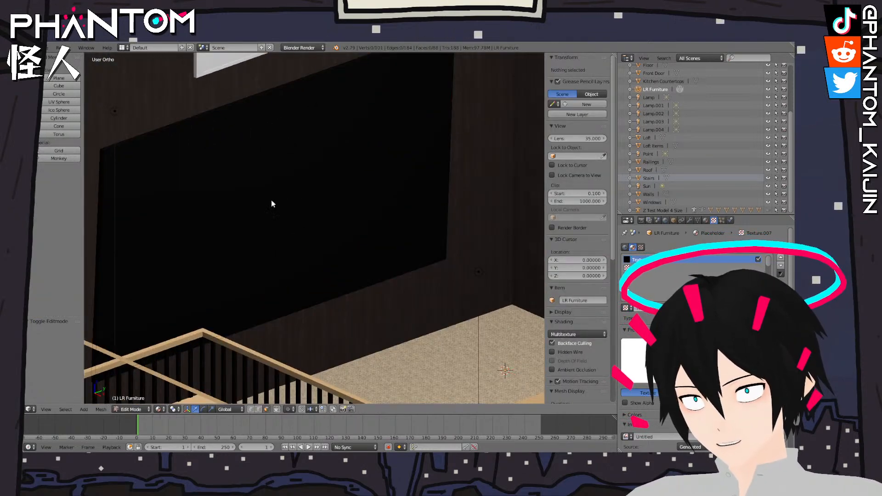
Select the black wall screen's faces one at a time and check from the side how it meets the wall
middle_click_drag(271, 192, 360, 236)
right_click(289, 201)
middle_click_drag(275, 195, 344, 191)
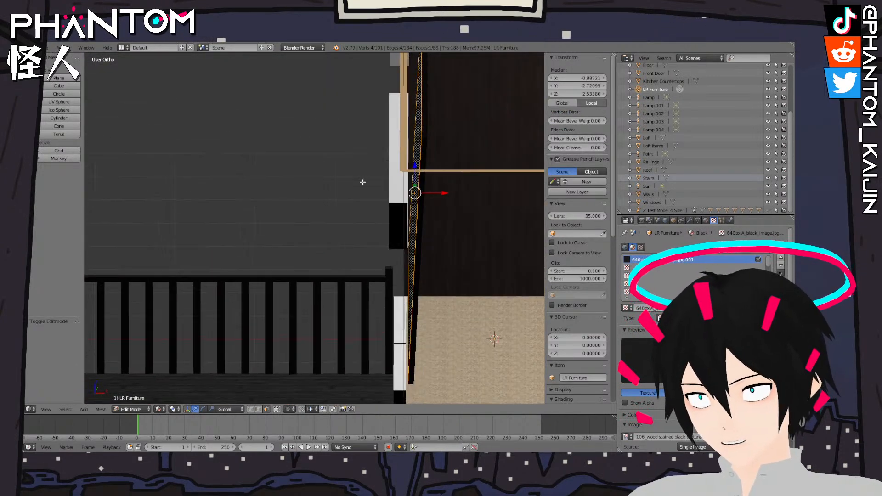
right_click(425, 131)
right_click(419, 236)
middle_click_drag(382, 210, 412, 207)
right_click(418, 206)
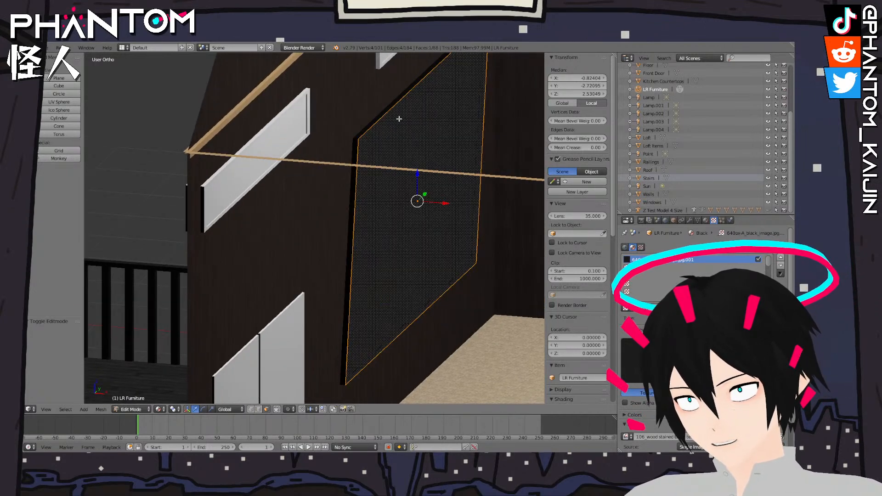
middle_click_drag(406, 92, 385, 171)
key("a")
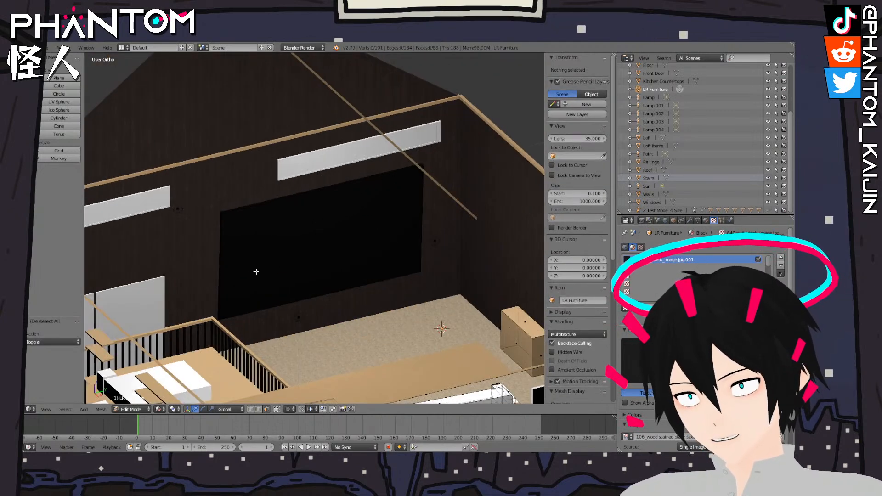
Examine the wall screen, sofa and loft inside the room, and leave mesh editing with nothing selected
mouse_move(395, 250)
middle_mouse_down()
mouse_move(394, 272)
mouse_move(374, 272)
mouse_move(358, 288)
mouse_move(384, 256)
middle_mouse_up()
scroll(384, 256, "down", 2)
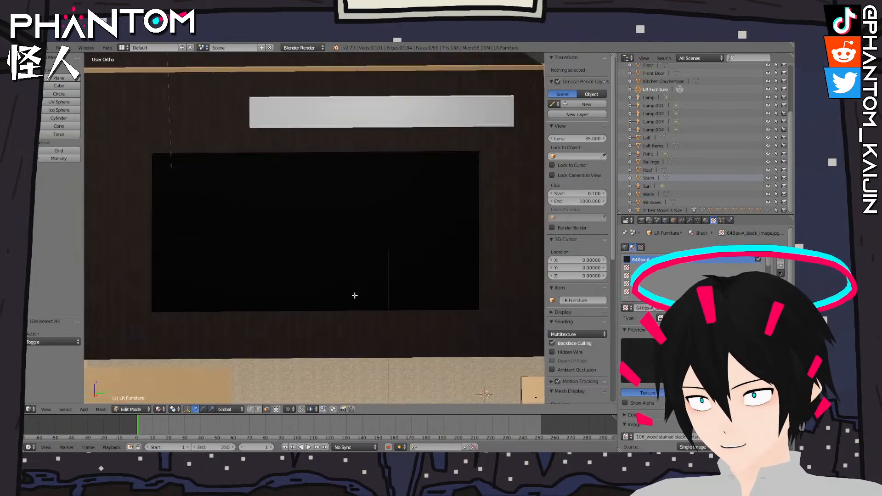
middle_click_drag(330, 307, 315, 270)
scroll(426, 284, "up", 2)
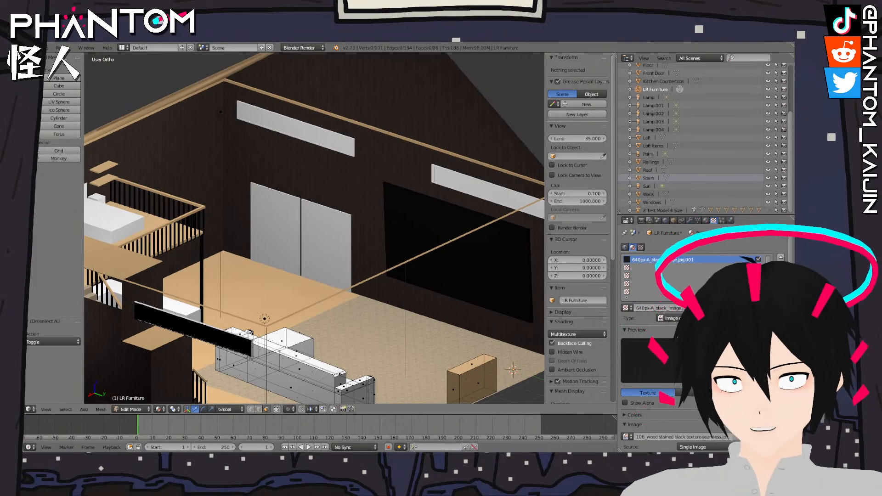
middle_click_drag(286, 200, 254, 197)
middle_click_drag(460, 207, 427, 207)
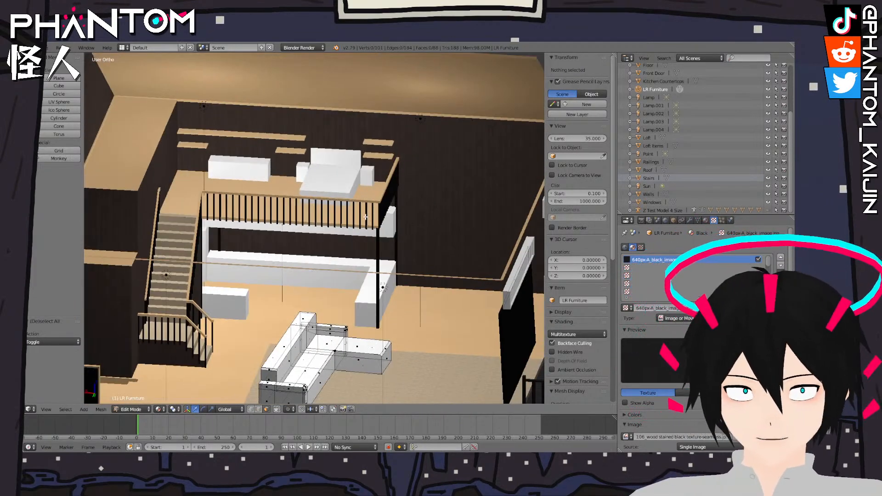
middle_click_drag(320, 218, 398, 255)
key("a")
key("a")
key("Tab")
Examine the loft bedroom, kitchen counters, stairs and living area from several angles
scroll(398, 255, "up", 4)
middle_click_drag(351, 186, 335, 258, "shift")
middle_click_drag(410, 249, 435, 266)
middle_click_drag(378, 242, 389, 287)
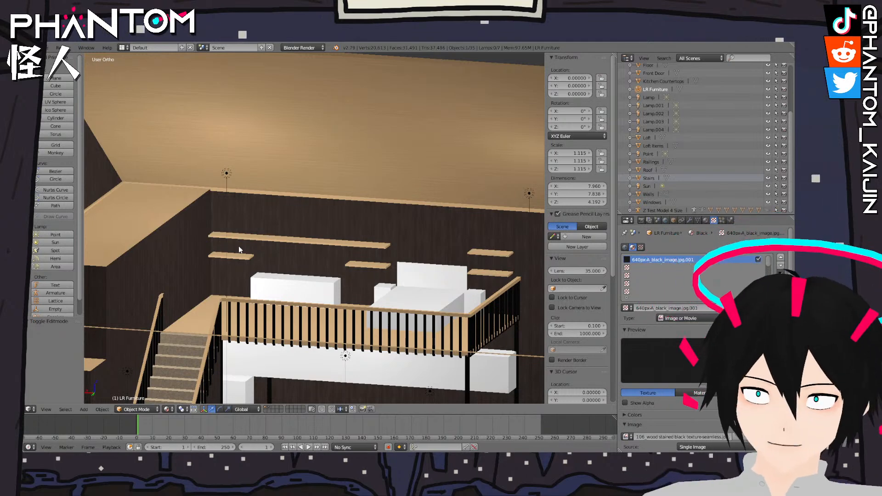
middle_click_drag(240, 220, 263, 133, "shift")
scroll(263, 134, "down", 3)
middle_click_drag(292, 180, 328, 185)
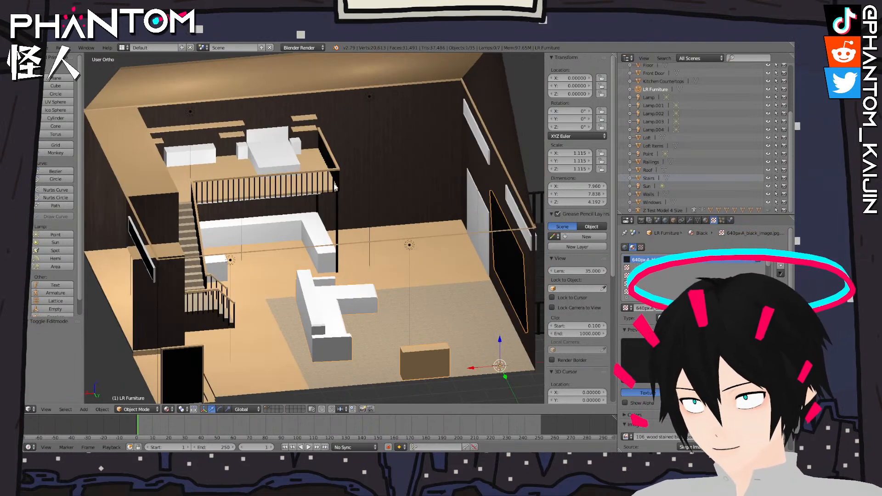
scroll(368, 202, "down", 2)
middle_click_drag(368, 203, 348, 210)
scroll(361, 228, "up", 4)
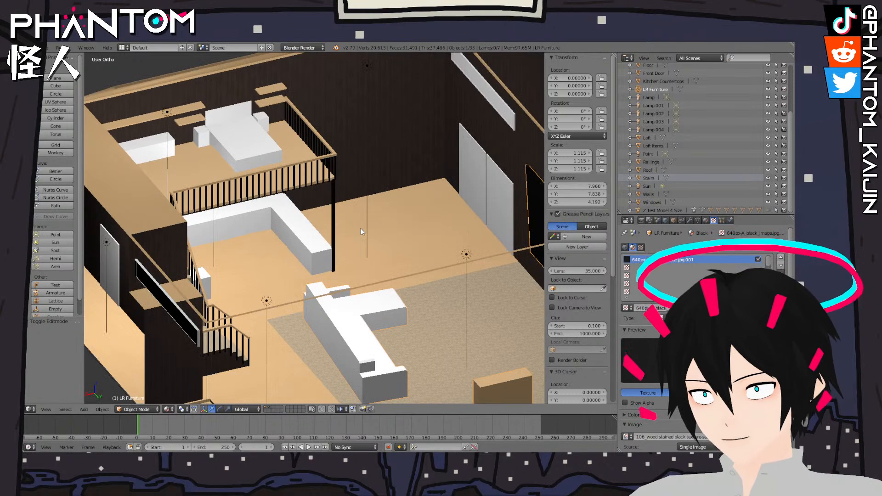
middle_click_drag(360, 232, 412, 187)
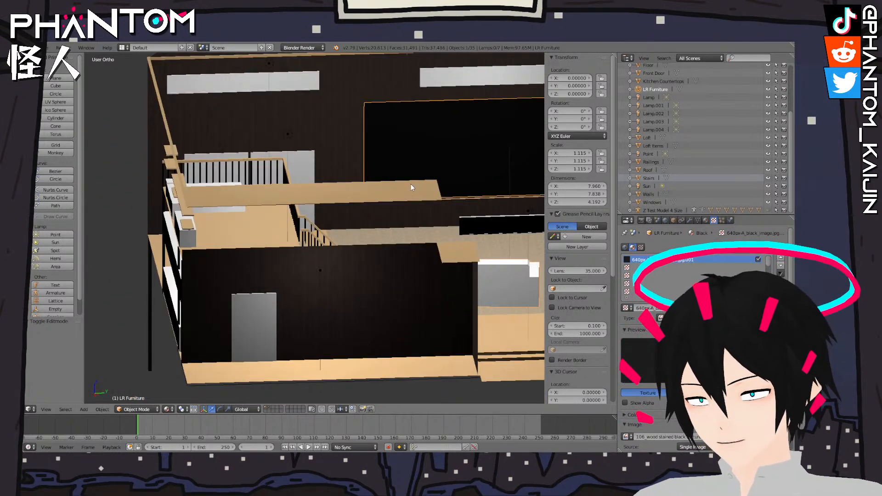
Check the house layout in top view, then look closely at the sofa from the room side
key("KP_7")
scroll(410, 182, "down", 3)
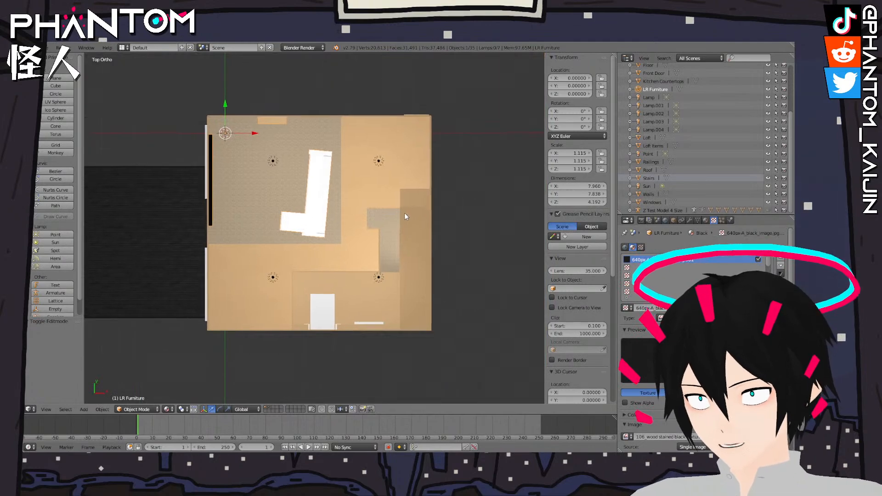
scroll(404, 214, "up", 4)
middle_click_drag(356, 222, 450, 203)
scroll(382, 208, "up", 6)
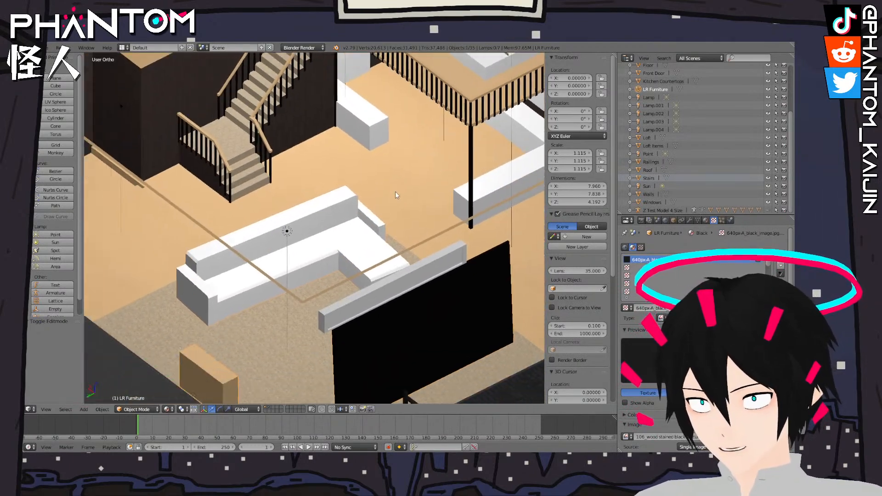
middle_click_drag(393, 195, 473, 199)
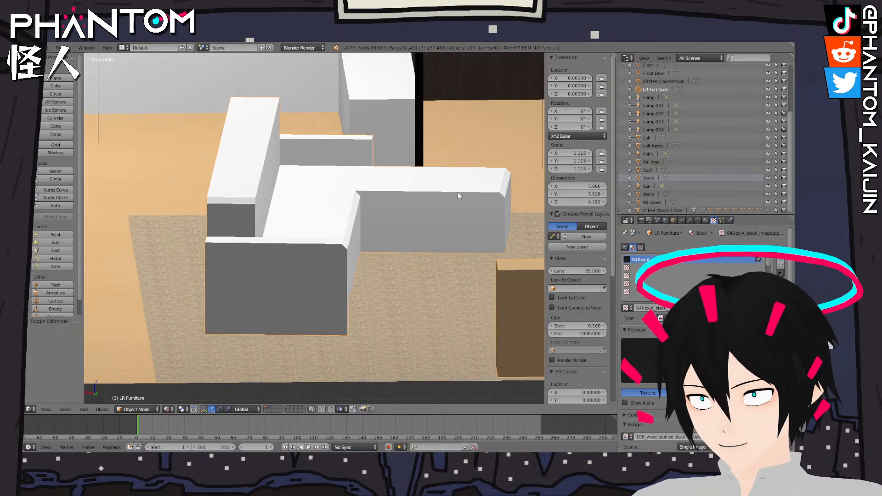
Select the sofa's linked geometry in the LR Furniture mesh and clear the sharp marks from its edges and vertices
key("Tab")
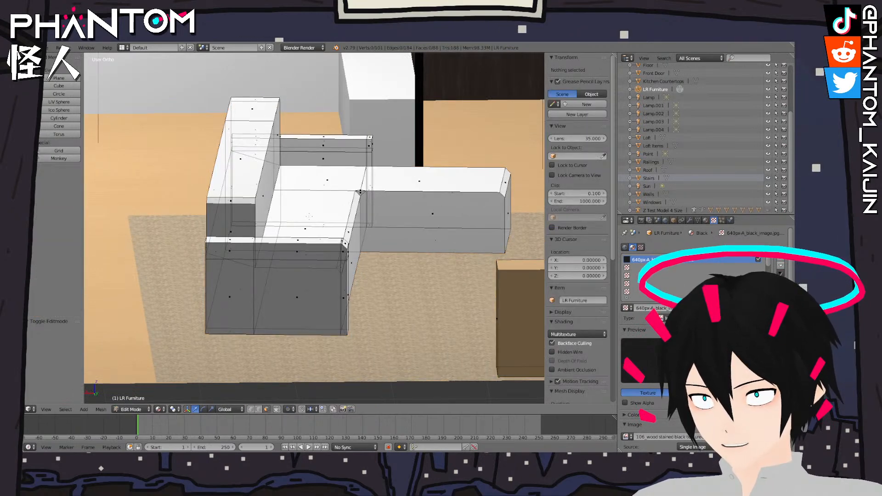
right_click(305, 214)
key("ctrl+l")
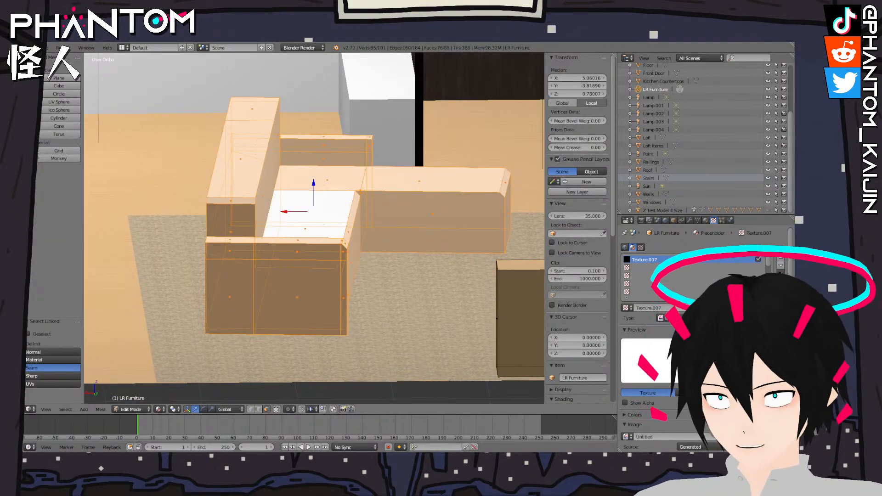
left_click(27, 64)
left_click(28, 110)
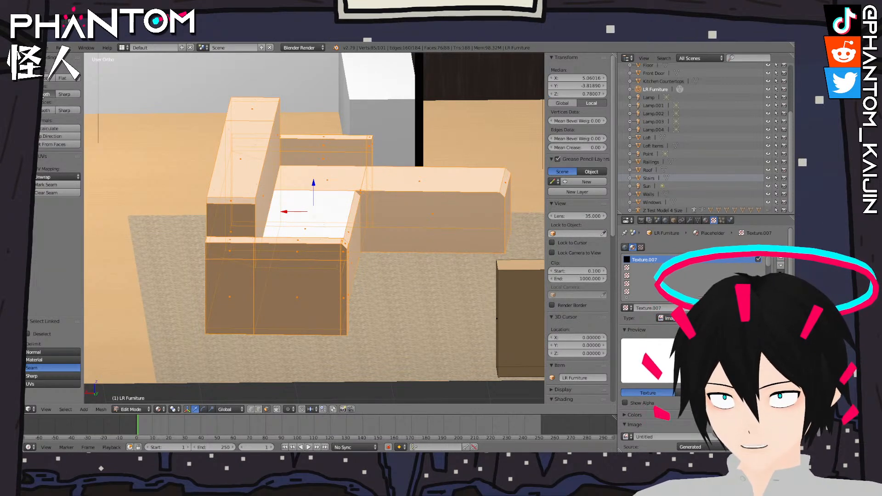
left_click(54, 95)
left_click(43, 113)
key("a")
key("Tab")
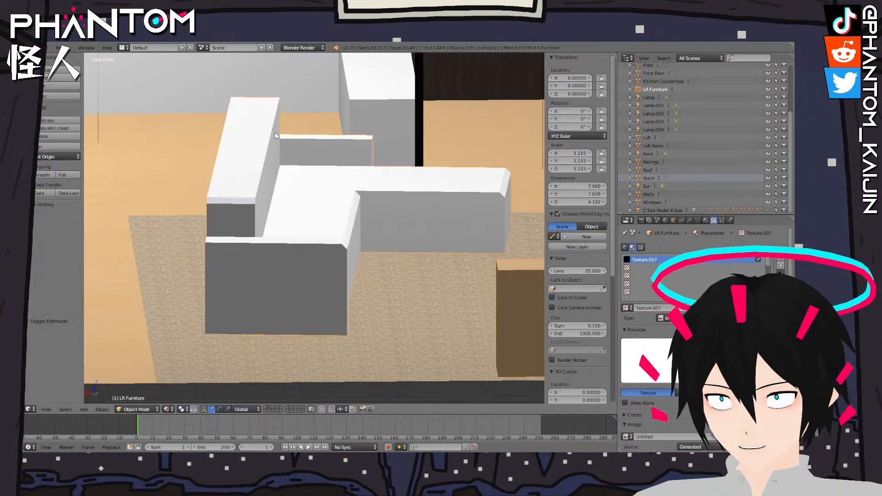
Try smooth shading on the sofa's linked faces, then return them to flat shading
middle_click_drag(290, 163, 238, 144)
key("Tab")
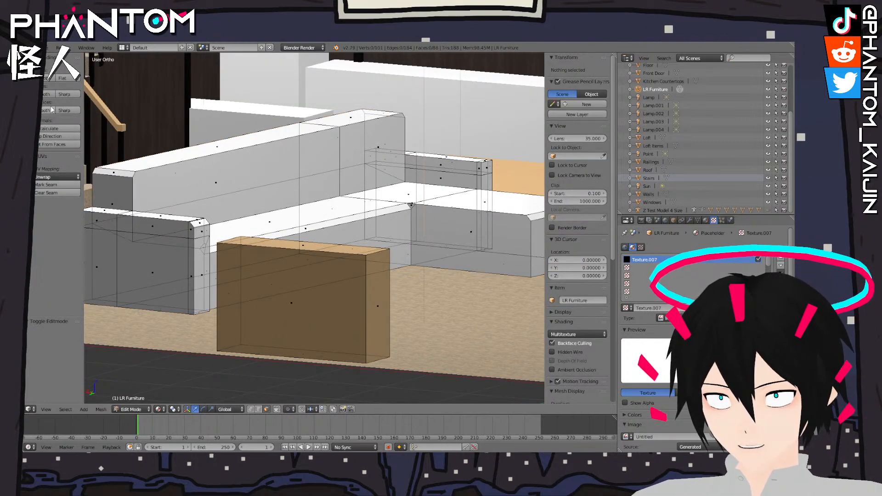
right_click(211, 161)
key("l")
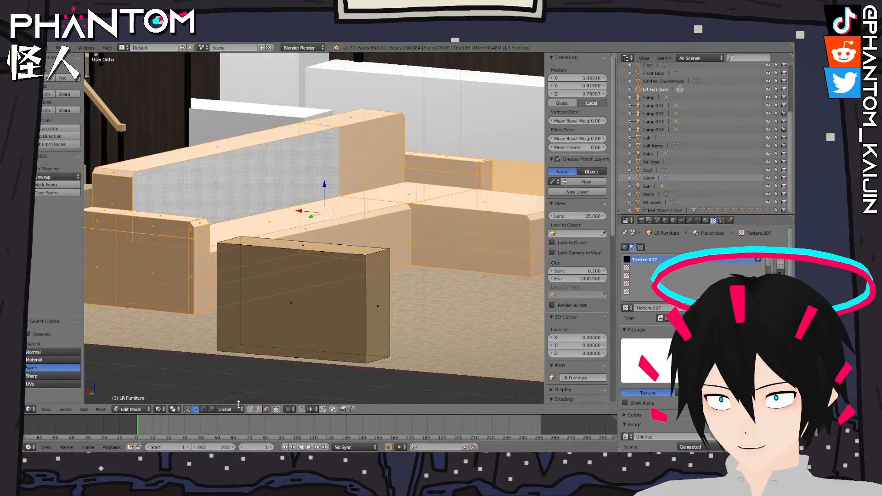
left_click(45, 78)
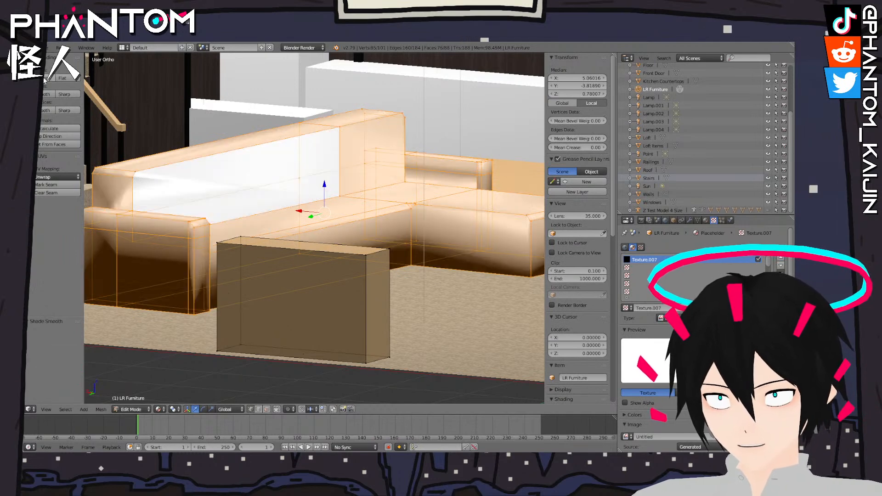
left_click(65, 78)
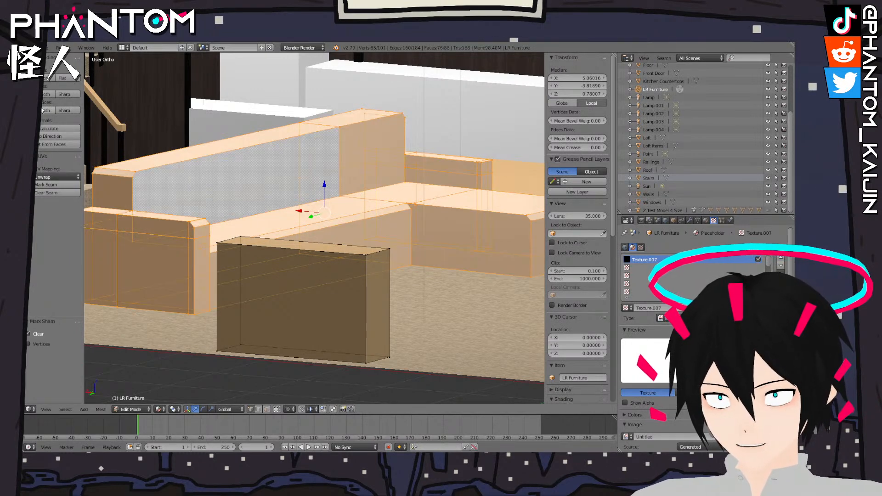
key("Tab")
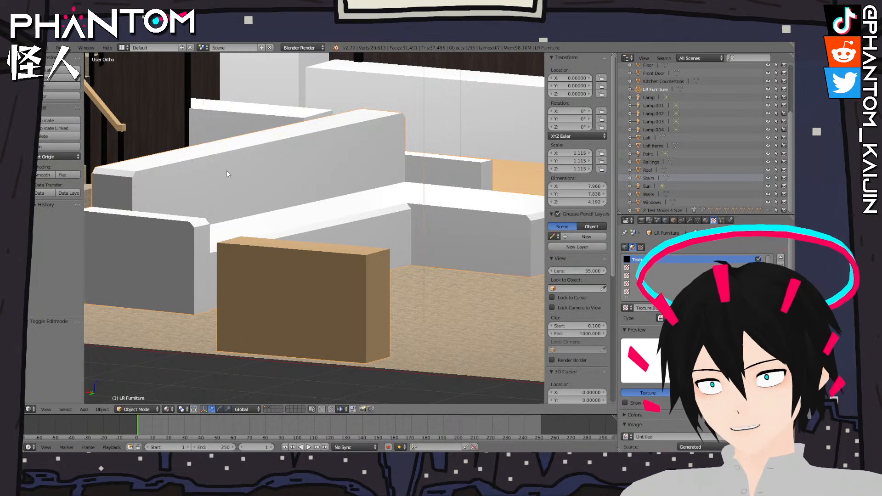
Try marking the sofa's edges as sharp by vertices, then clear the sharp marks from its edges and vertices
middle_click_drag(264, 59, 312, 68)
scroll(312, 155, "up", 4)
mouse_move(313, 155)
middle_mouse_down()
mouse_move(332, 146)
mouse_move(308, 150)
middle_mouse_up()
scroll(315, 151, "down", 6)
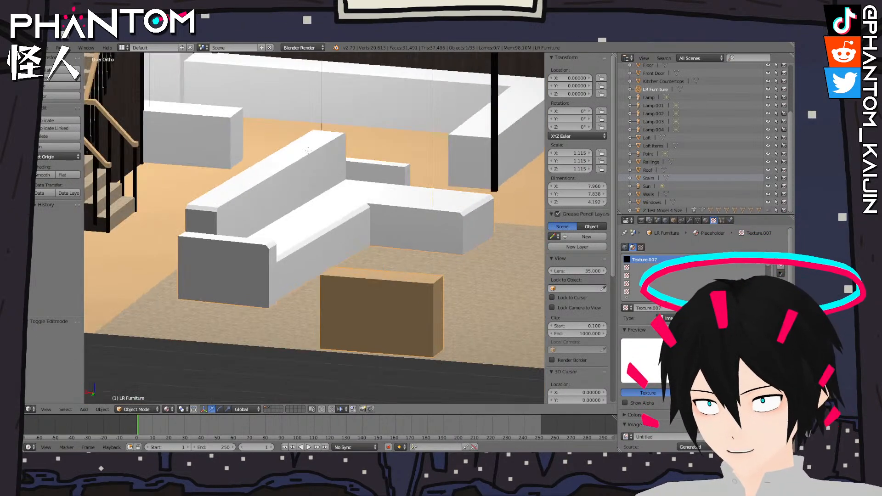
key("Tab")
left_click(73, 112)
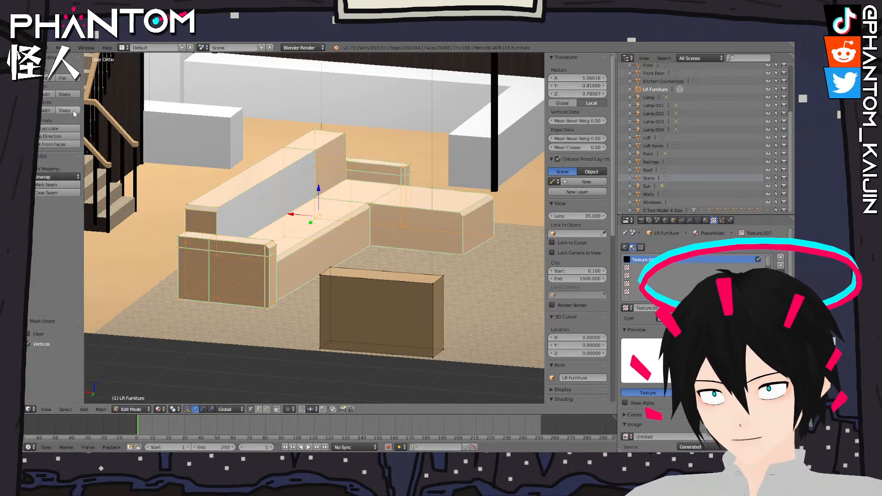
left_click(47, 94)
left_click(47, 111)
key("Tab")
Deselect everything and inspect the whole house from outside and above, including the low cabinet by the wall
scroll(349, 152, "down", 7)
key("a")
middle_click_drag(363, 152, 347, 63)
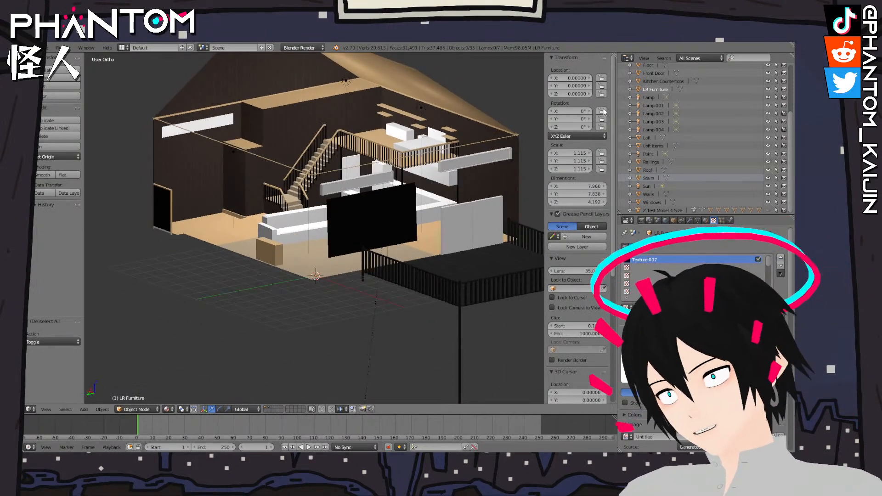
scroll(378, 189, "down", 3)
middle_click_drag(378, 188, 234, 192)
scroll(421, 185, "down", 5)
scroll(431, 211, "up", 8)
middle_click_drag(317, 166, 415, 241, "shift")
scroll(415, 241, "up", 5)
middle_click_drag(390, 211, 452, 308)
scroll(473, 315, "down", 3)
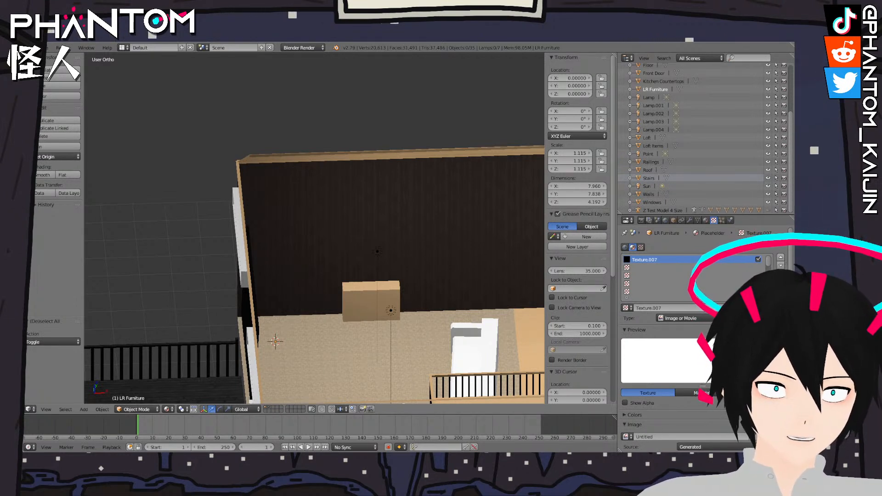
middle_click_drag(365, 289, 351, 214)
key("KP_1")
scroll(368, 192, "down", 6)
Extrude two successive vertices from the low cabinet's top corner in LR Furniture into the open space outside the house
right_click(304, 241)
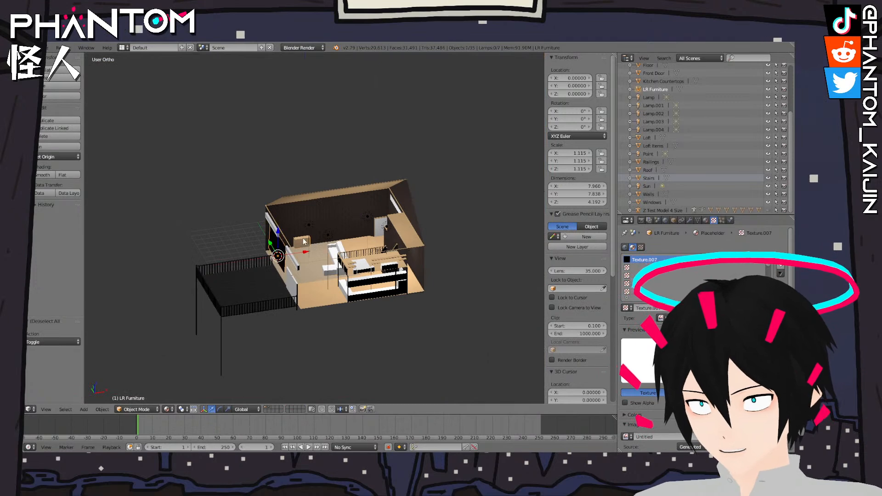
scroll(301, 236, "up", 9)
key("Tab")
right_click(214, 271)
middle_click_drag(225, 254, 436, 326, "shift")
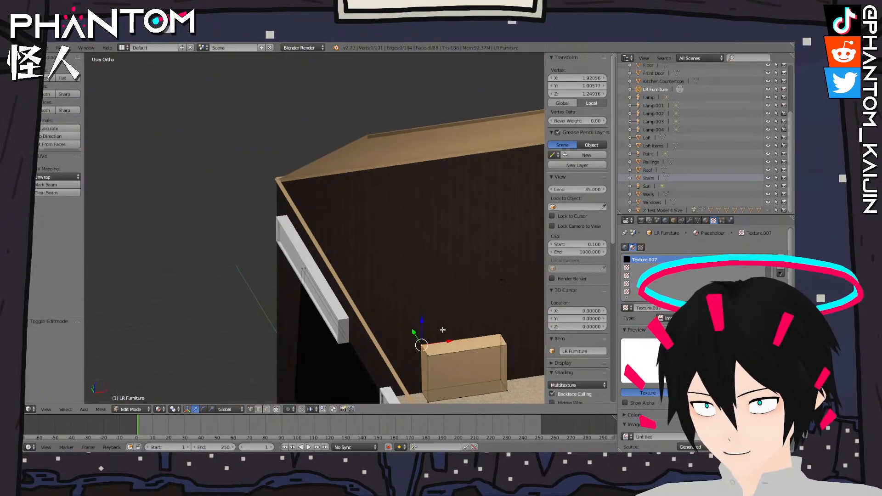
key("e")
left_click(259, 167)
key("e")
left_click(163, 136)
Delete the middle vertex of the extruded chain
right_click(240, 190)
key("x")
left_click(240, 192)
Select the stray vertex floating outside the house, view it from several directions and delete it
right_click(149, 164)
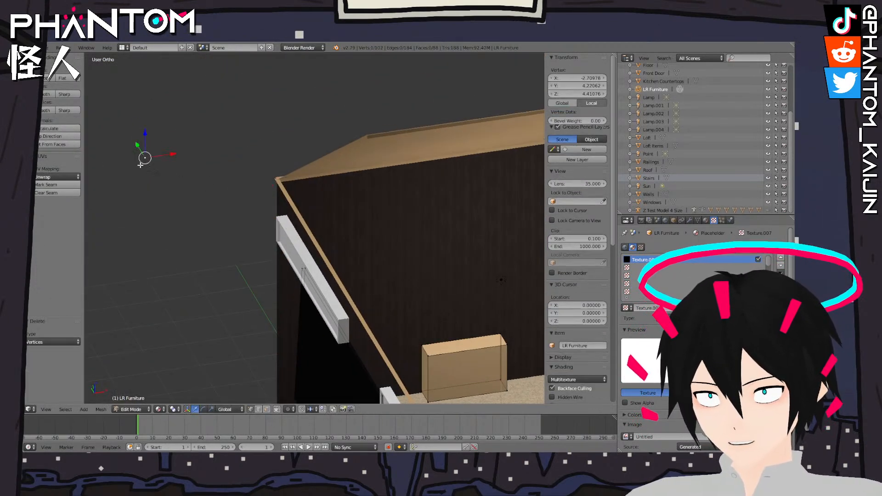
key("KP_1")
key("KP_7")
scroll(202, 158, "down", 10)
middle_click_drag(298, 173, 357, 131)
scroll(357, 132, "up", 9)
middle_click_drag(335, 181, 208, 174)
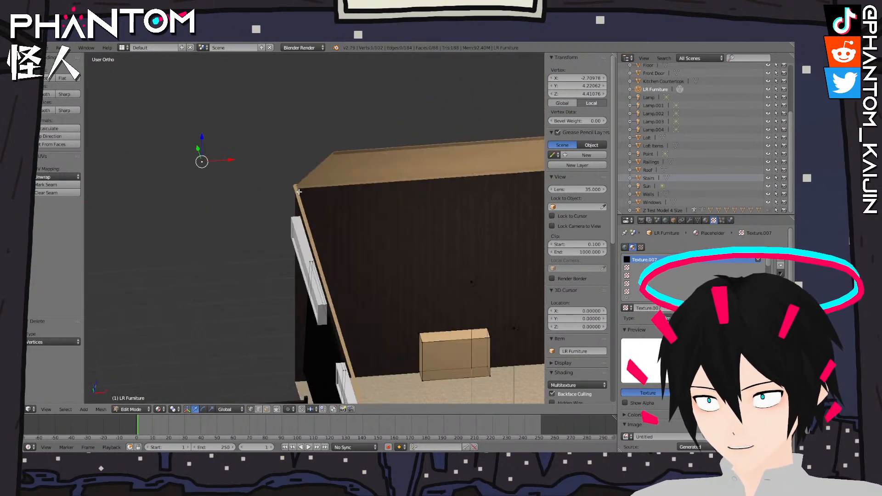
key("shift+s")
left_click(208, 178)
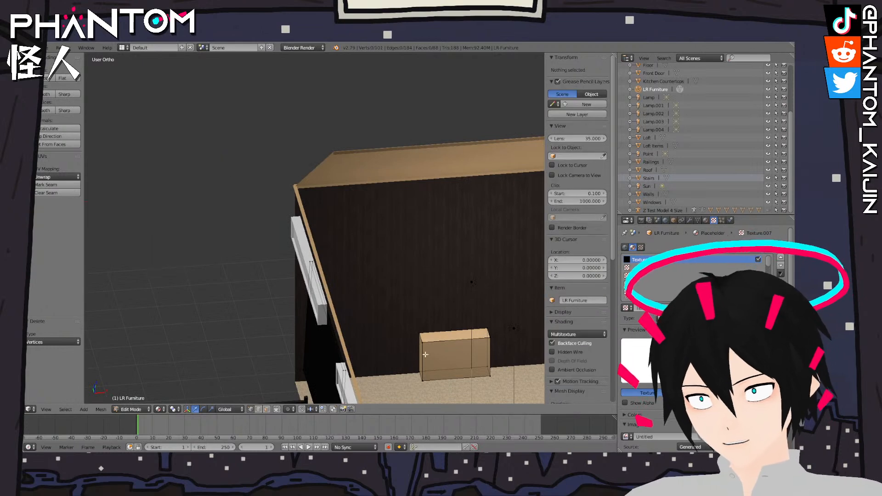
Duplicate the whole low cabinet in LR Furniture and place the copy in the open space outside the house
key("l")
key("space")
type("dupli")
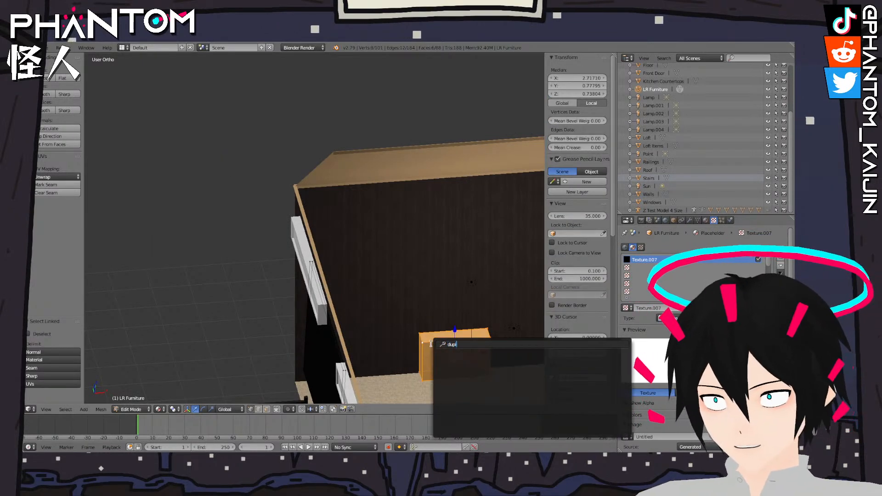
key("Return")
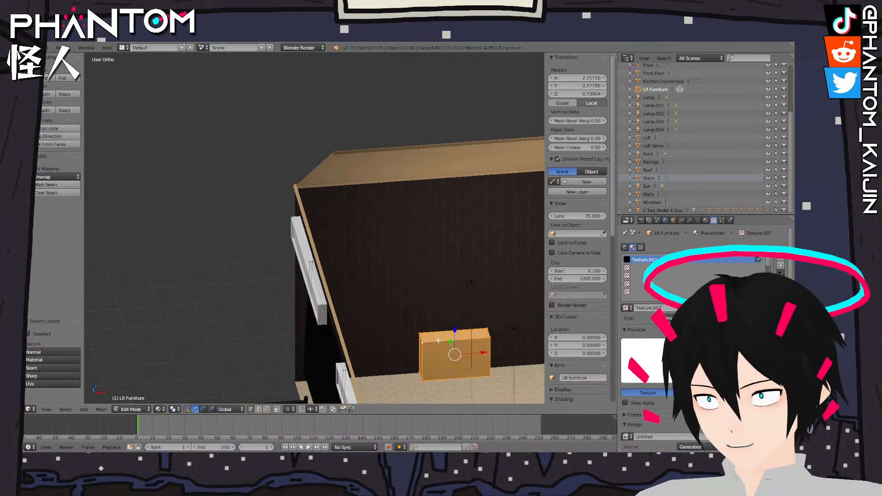
left_click(255, 166)
Move the duplicated cabinet farther away from the house in the front view, to about X -9.41
middle_click_drag(266, 183, 314, 188)
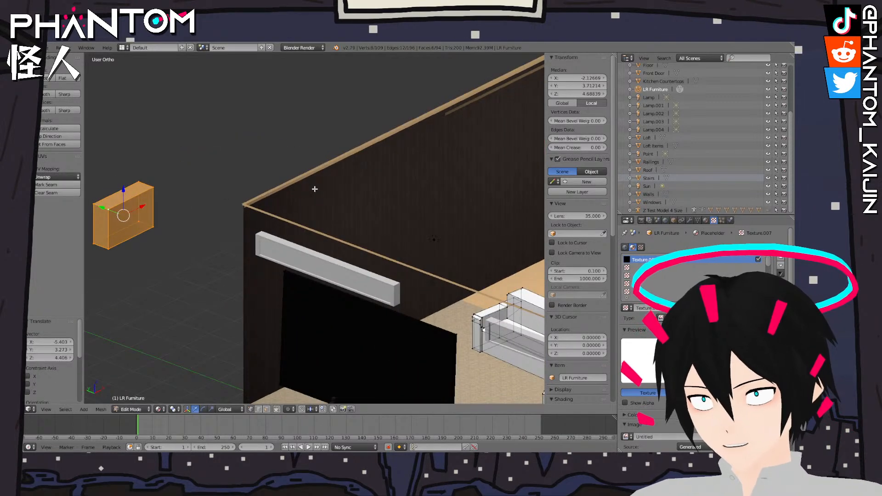
key("KP_1")
scroll(314, 189, "down", 9)
middle_click_drag(342, 248, 413, 260, "shift")
scroll(417, 260, "up", 6)
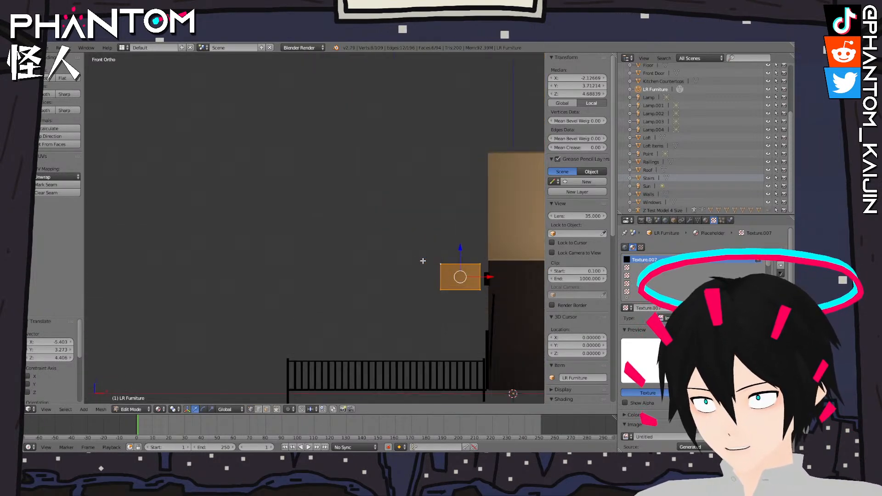
key("g")
left_click(293, 195)
middle_click_drag(363, 207, 412, 256, "shift")
scroll(415, 257, "up", 8)
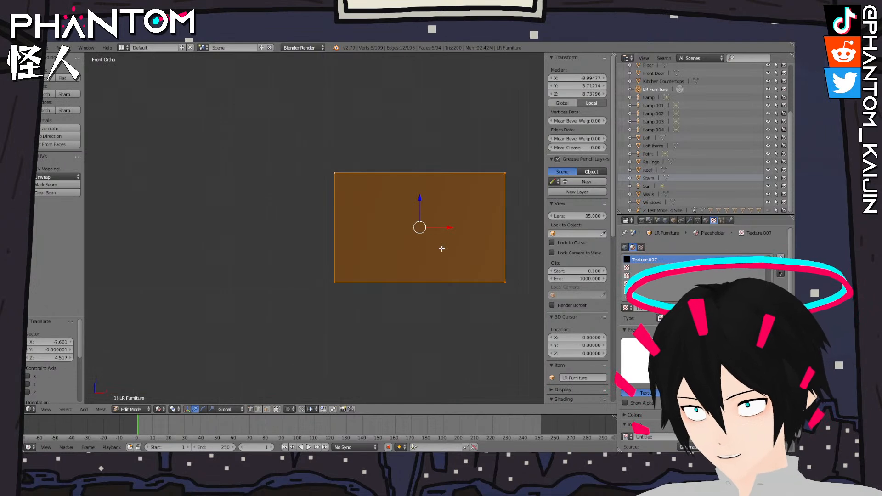
middle_click_drag(479, 249, 413, 260, "shift")
key("g")
left_click(373, 244)
Select the duplicated cabinet's four top corner vertices and raise them about 0.372 along Z
middle_click_drag(402, 221, 255, 239)
key("KP_3")
scroll(368, 244, "down", 6)
scroll(280, 242, "up", 3)
key("KP_1")
scroll(280, 242, "up", 6)
middle_click_drag(352, 216, 347, 263)
right_click(203, 140)
right_click(203, 185, "shift")
right_click(409, 139, "shift")
right_click(409, 184, "shift")
middle_click_drag(410, 180, 429, 133)
left_click_drag(288, 133, 299, 91)
middle_click_drag(299, 90, 348, 226)
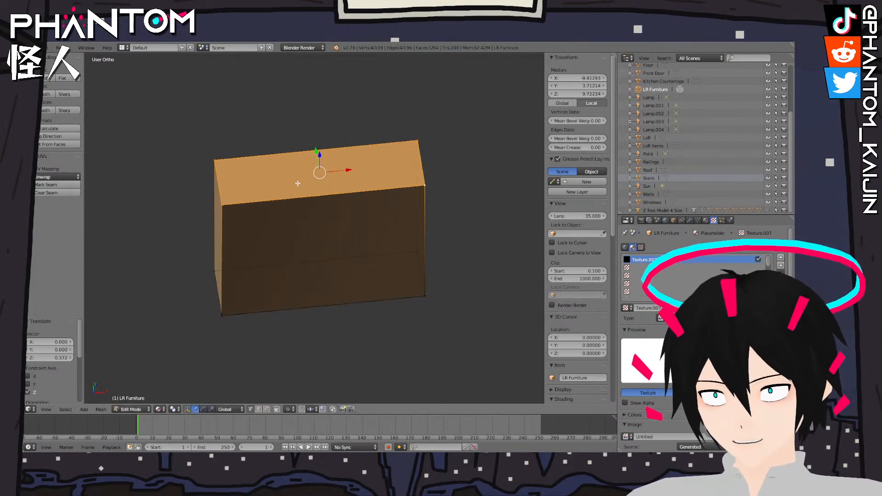
Extrude the cabinet's top face in place and scale it to about 1.069 to form an overhanging rim
key("KP_1")
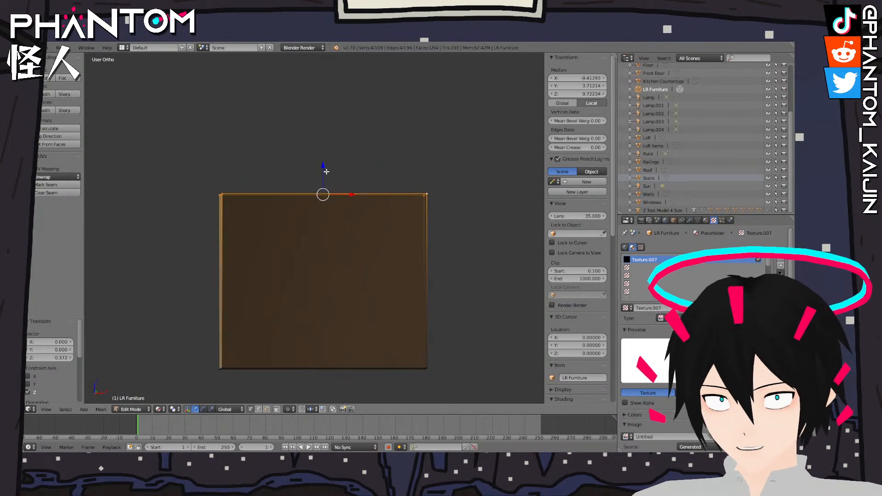
key("e")
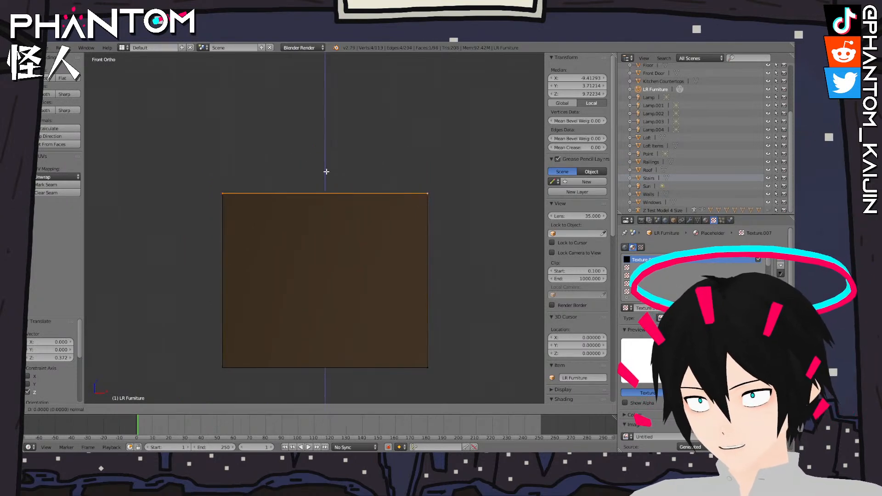
right_click(326, 172)
key("s")
left_click(414, 216)
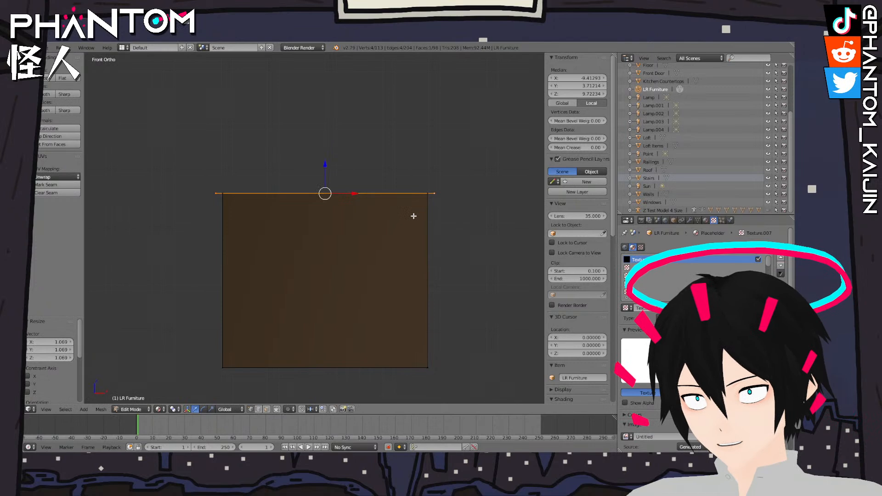
Extrude the overhanging top rim and raise it 0.05 along Z
key("e")
right_click(413, 216)
key("g")
key("z")
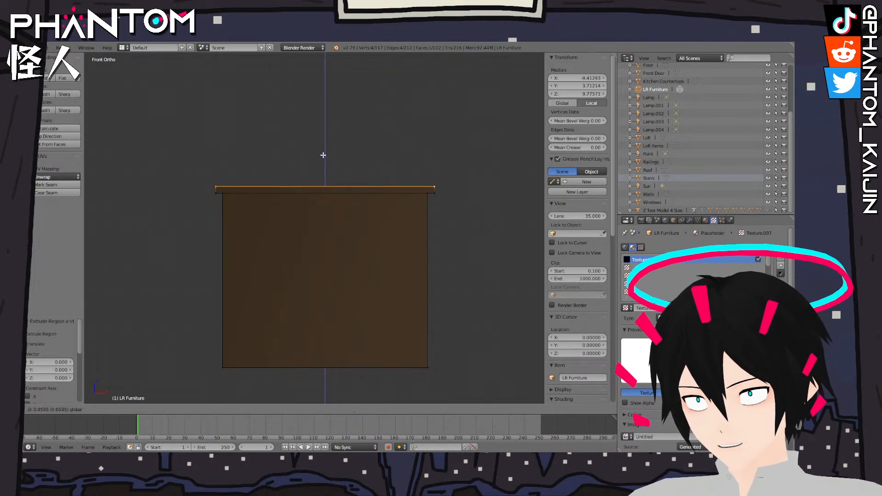
type("0")
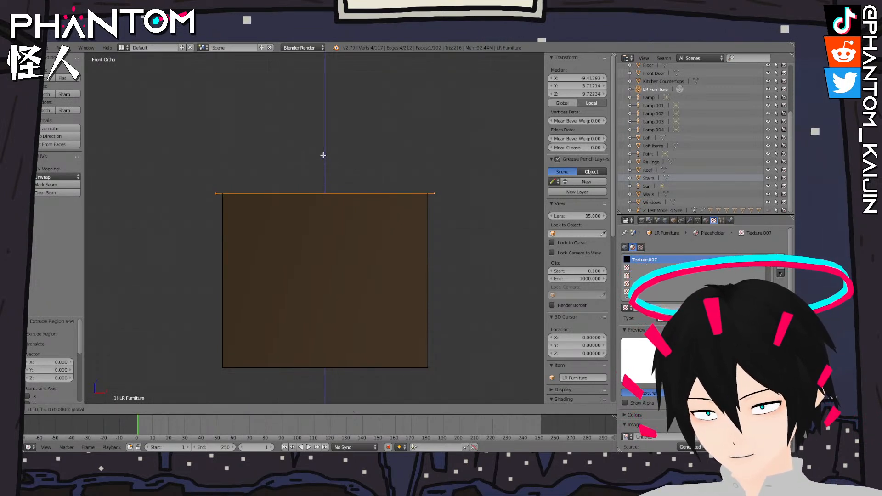
type(".05")
key("Return")
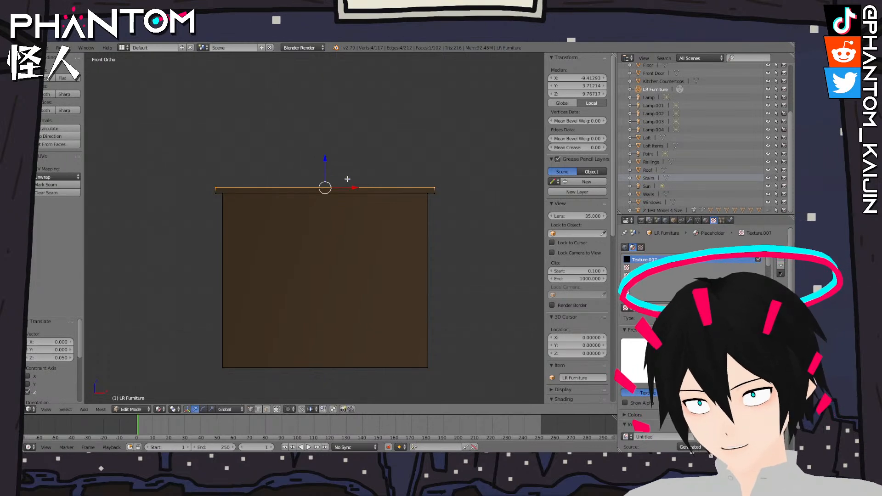
Extrude the raised top rim in place and scale it to about 1.057 for a second, wider ledge
key("e")
key("Return")
key("s")
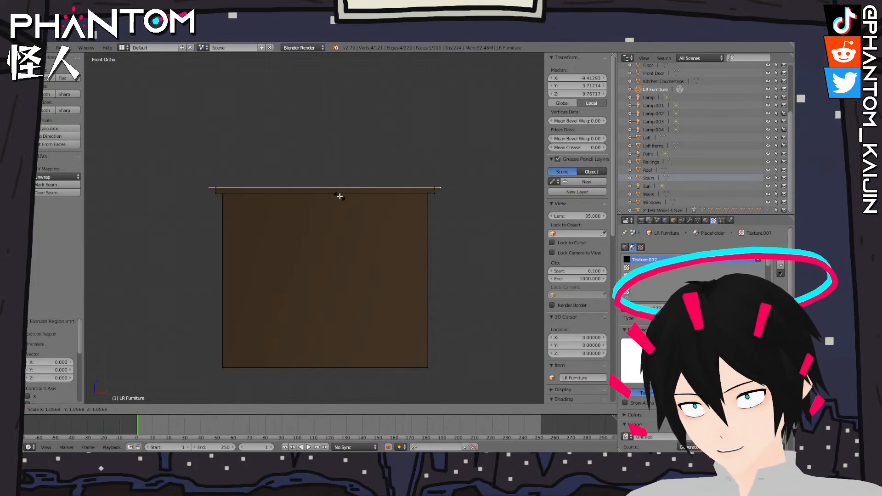
key("Return")
type("gz0.05")
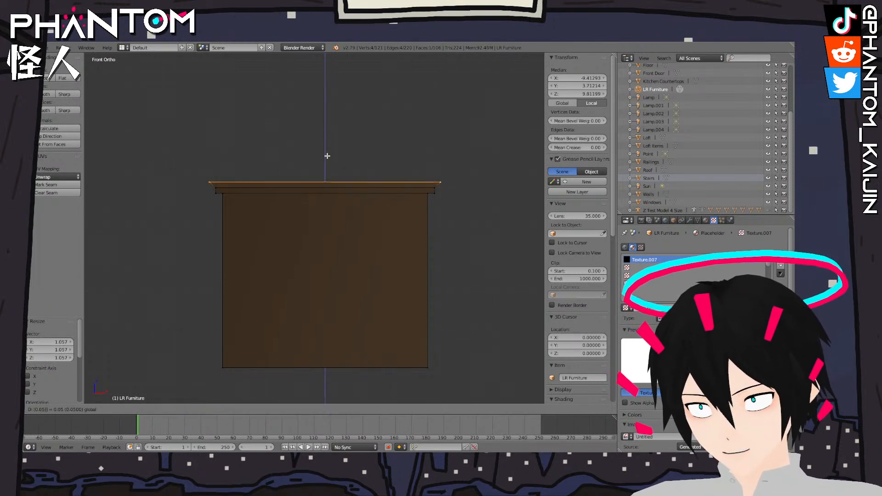
key("Return")
key("ctrl+z")
Extrude the second, wider top ledge and raise it 0.05 along Z
key("e")
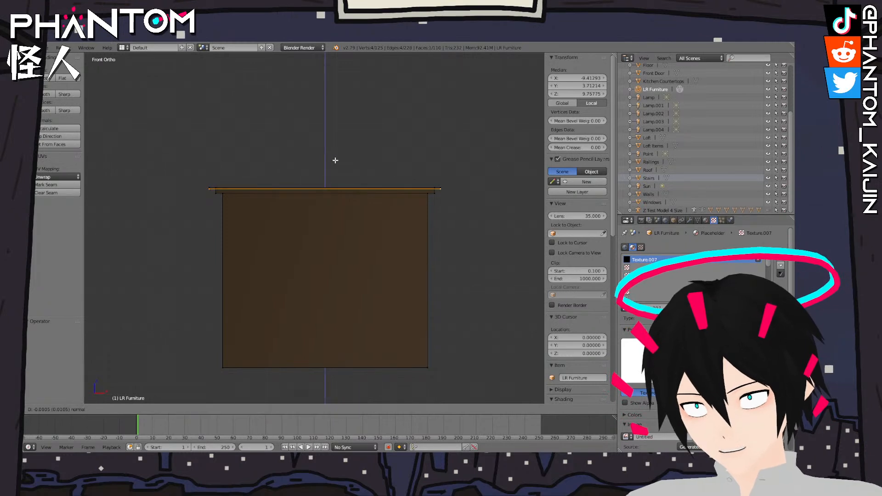
key("Escape")
type("gz")
type("0")
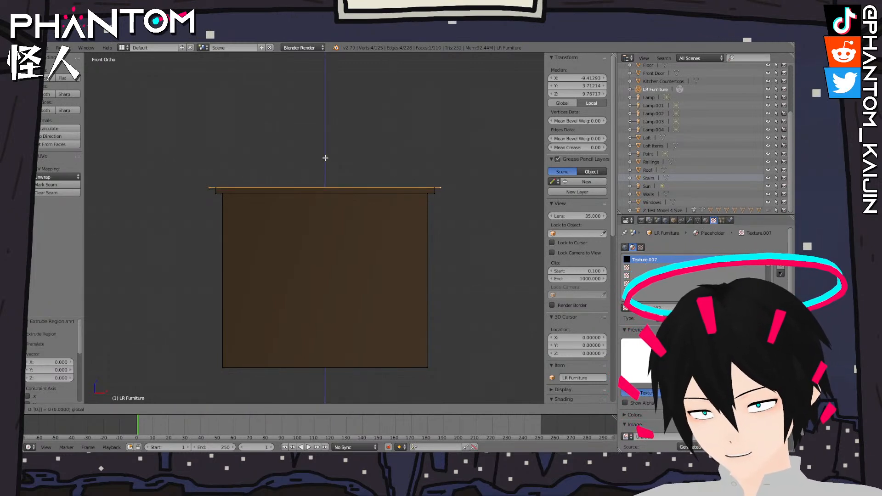
key("Return")
Select the cabinet's four bottom corner vertices, extrude them in place and scale them to about 1.05
key("a")
middle_click_drag(325, 158, 305, 264)
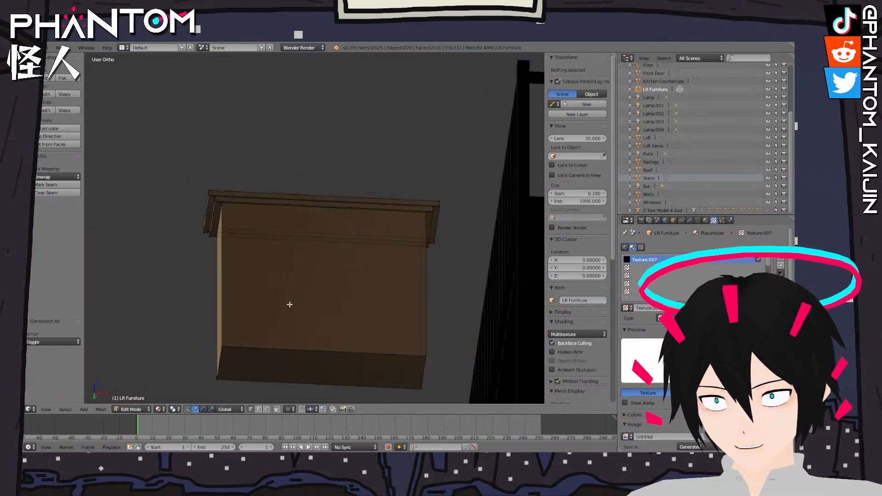
right_click(222, 347)
right_click(217, 379, "shift")
right_click(426, 357, "shift")
right_click(422, 388, "shift")
key("KP_1")
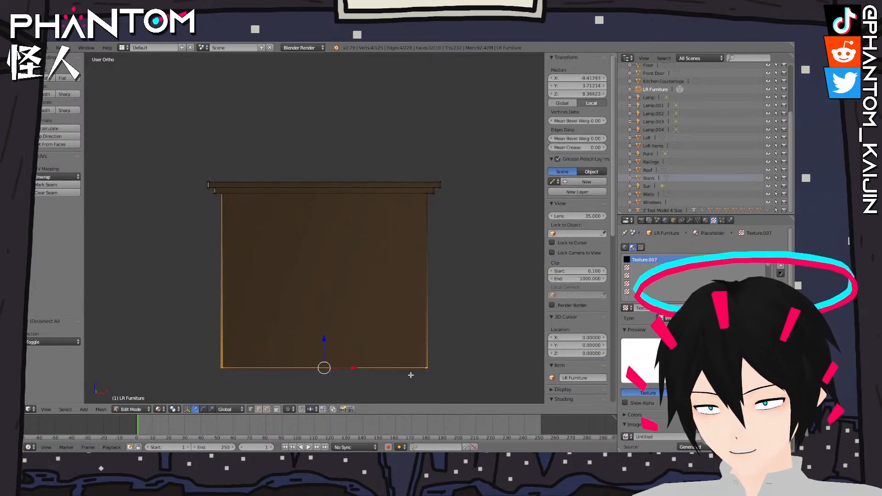
middle_click_drag(409, 334, 417, 291, "shift")
key("e")
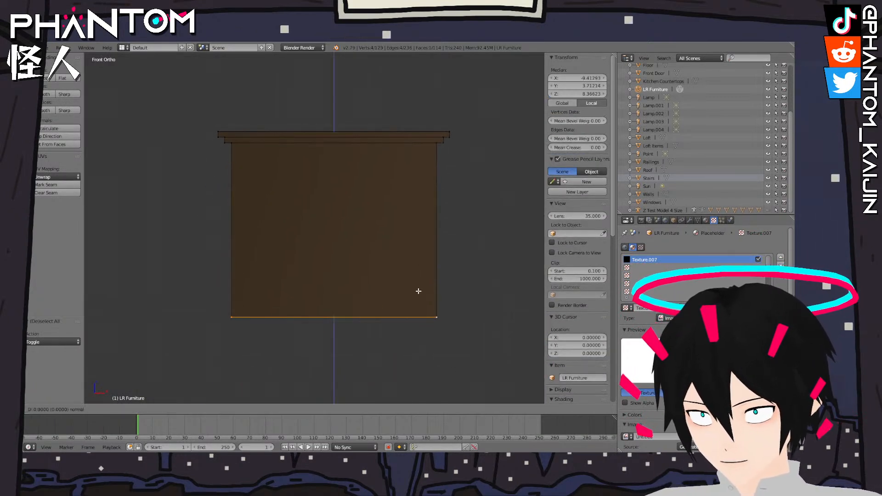
key("Escape")
key("s")
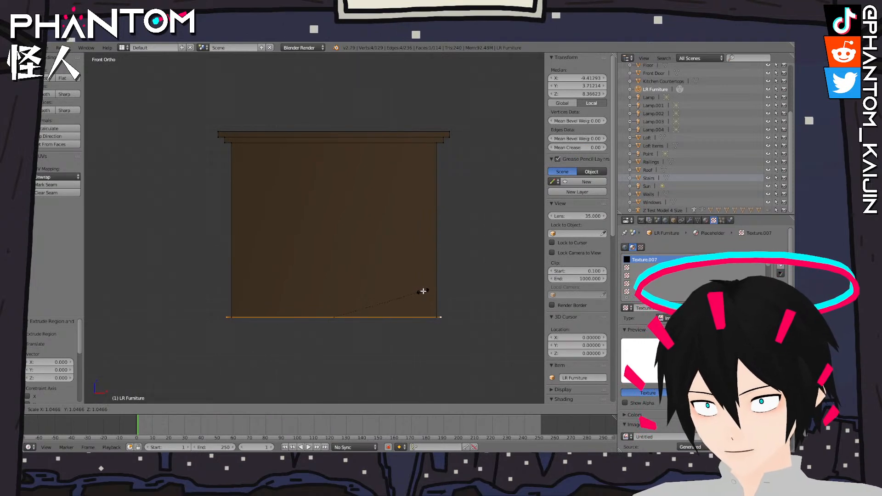
left_click(423, 292)
Extrude the widened bottom rim and lower it 0.05 along Z
key("e")
key("Escape")
key("g")
key("z")
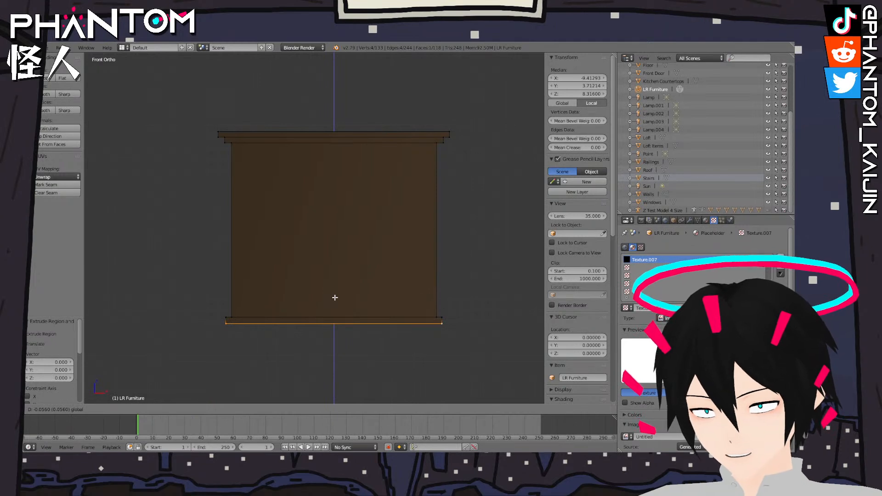
type("0.05")
key("Return")
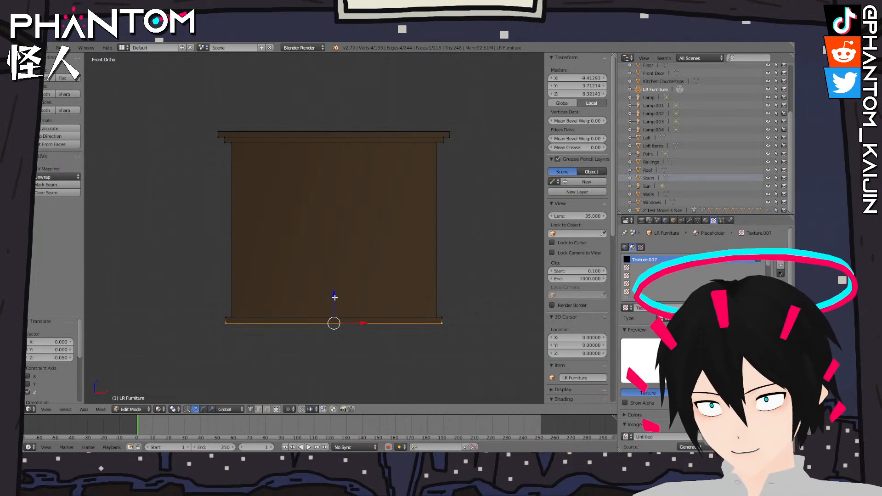
Extrude the lowered bottom rim in place and scale it to about 1.06 for a wider base ledge
key("e")
key("Escape")
key("s")
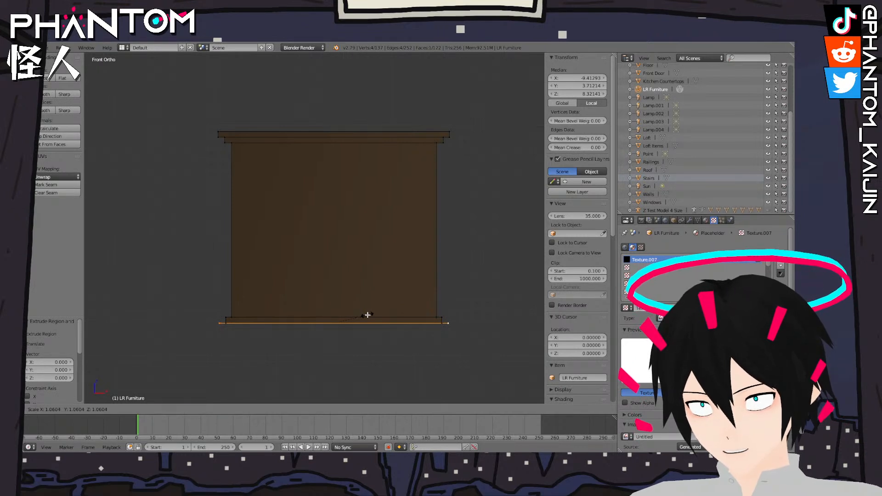
left_click(367, 315)
Extrude the wider base ledge and lower it 0.05 along Z
key("g")
key("z")
left_click(335, 297)
type("ez")
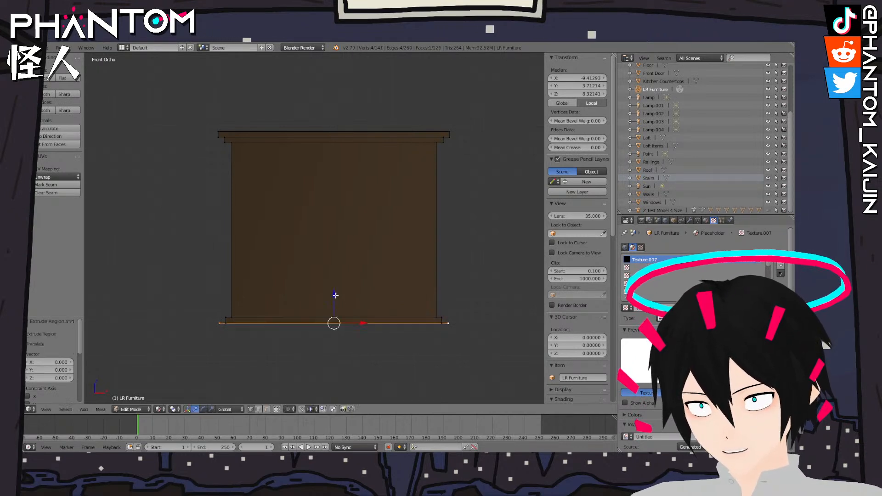
type("-")
type(".05")
key("Return")
middle_click_drag(333, 295, 355, 295)
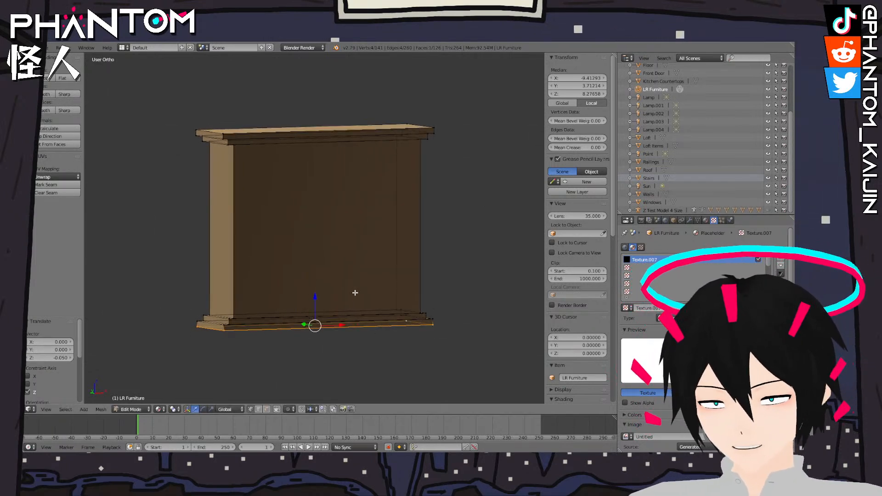
key("KP_1")
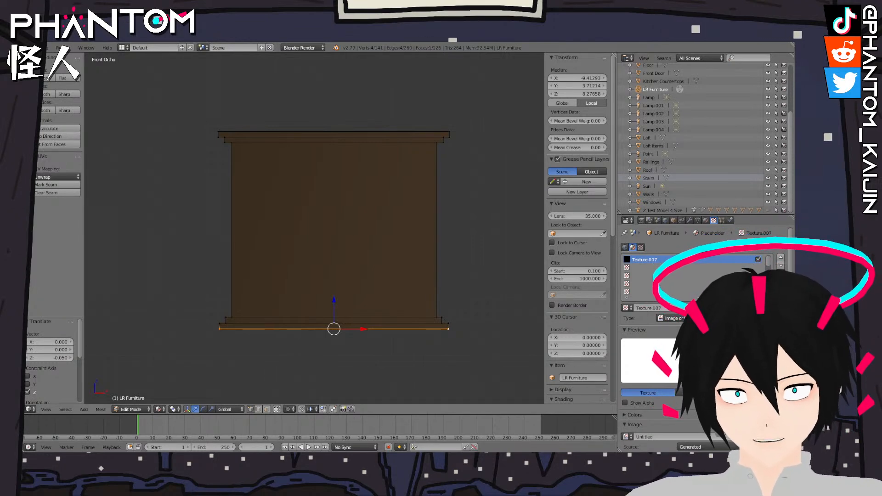
key("Tab")
key("Tab")
middle_click_drag(296, 246, 355, 258)
key("g")
right_click(390, 271)
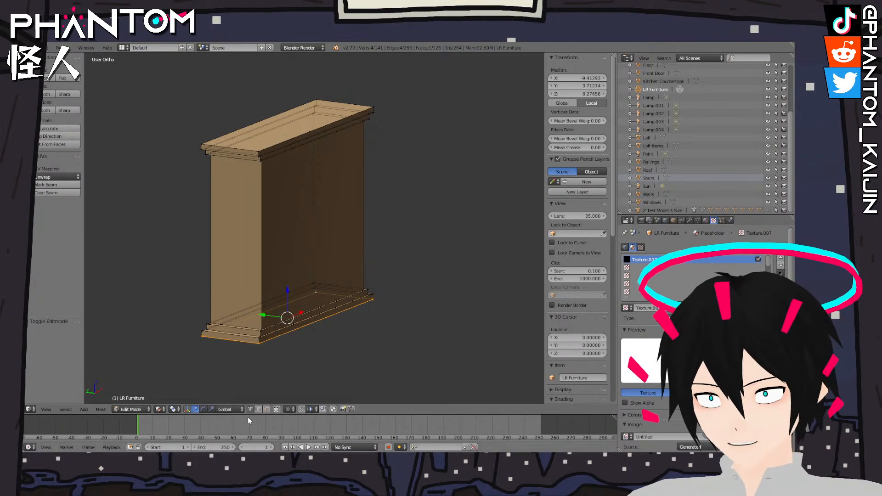
Select the cabinet's large front face in face mode, extrude it in place and scale it down to a smaller inner panel
left_click(267, 409)
right_click(321, 234)
middle_click_drag(321, 235, 347, 243)
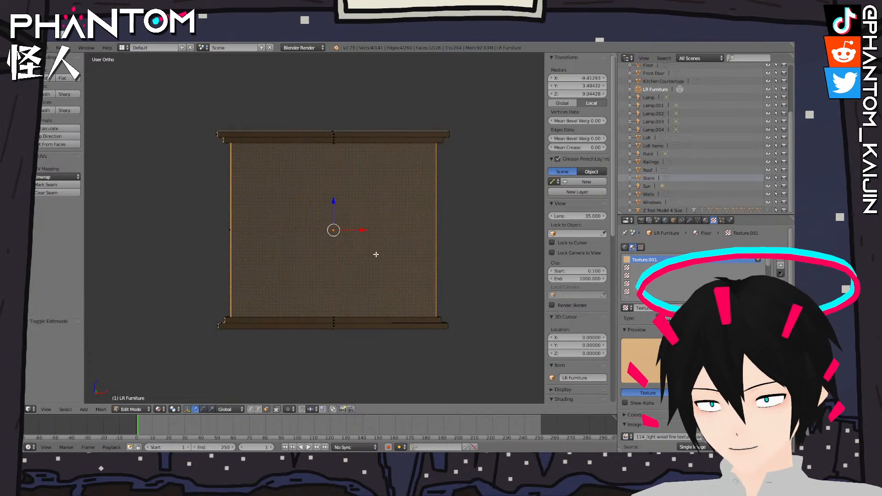
key("e")
key("Escape")
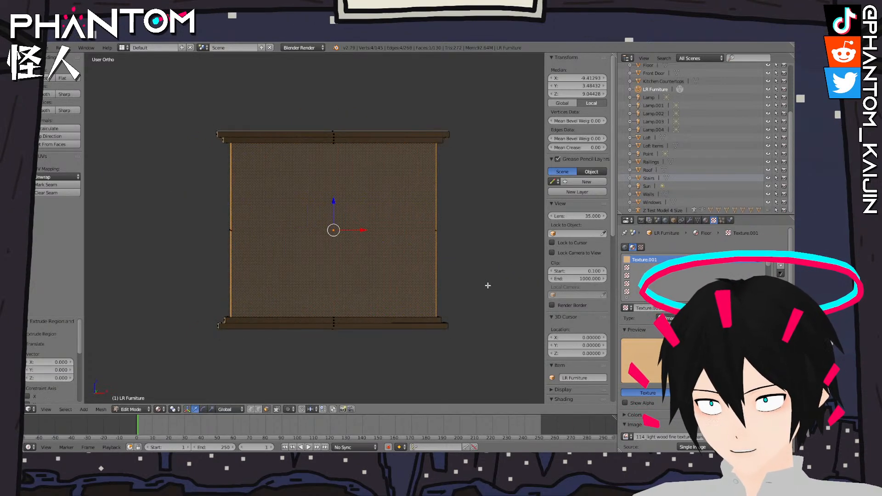
key("s")
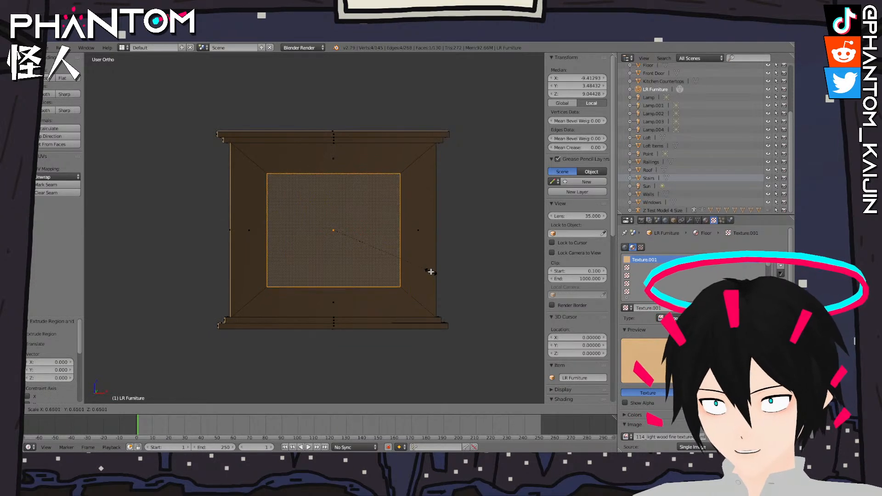
left_click(424, 269)
Lower the inner front panel toward the cabinet's base and scale it to about 1.018
left_click_drag(330, 206, 332, 225)
mouse_move(333, 225)
middle_mouse_down()
mouse_move(376, 229)
mouse_move(340, 227)
mouse_move(349, 229)
middle_mouse_up()
key("s")
left_click(356, 230)
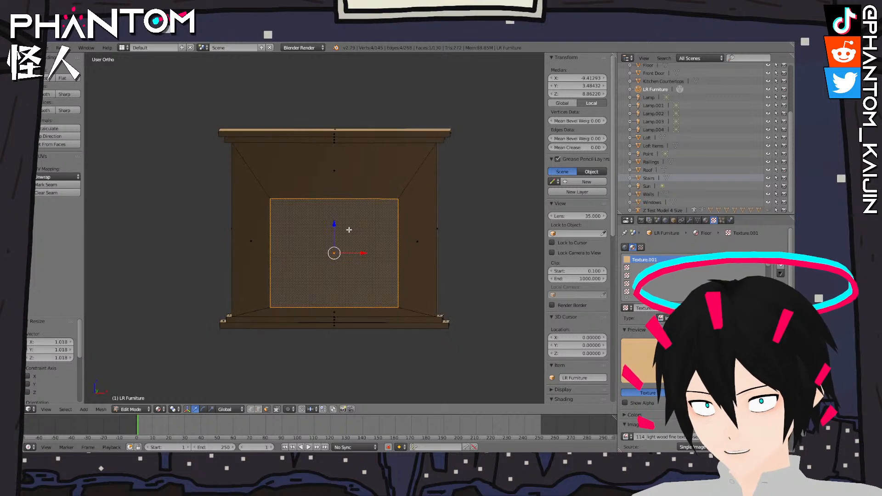
key("KP_1")
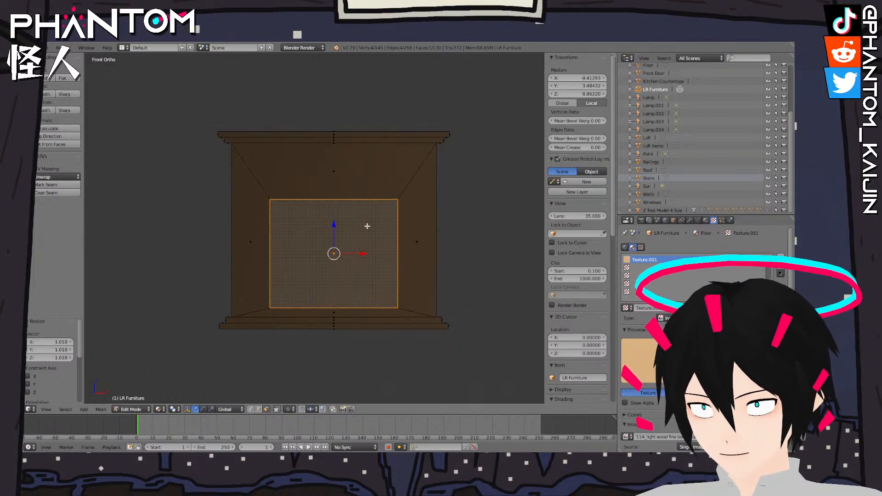
Extrude the inner front panel and push it about 0.064 along Y into the cabinet
key("e")
left_click(363, 230)
middle_click_drag(318, 231, 370, 249)
left_click_drag(296, 240, 290, 239)
mouse_move(289, 238)
middle_mouse_down()
mouse_move(250, 230)
mouse_move(275, 237)
middle_mouse_up()
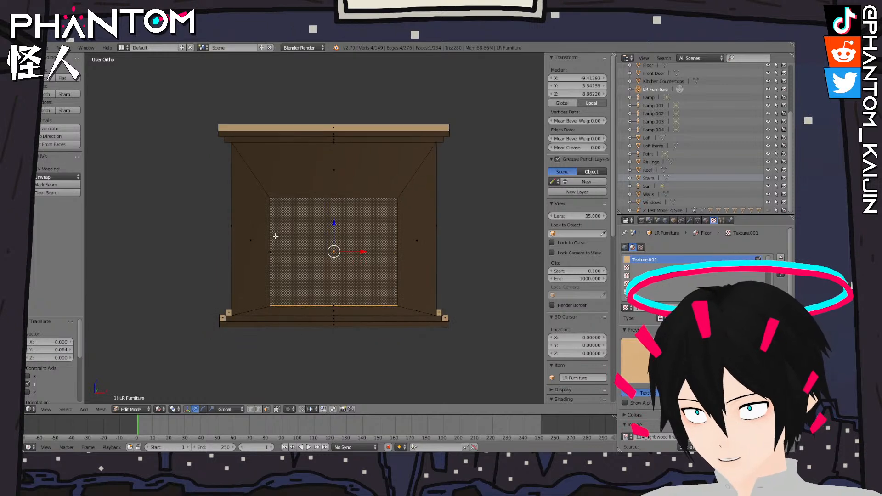
Scale the recessed front panel down to about 0.907
key("s")
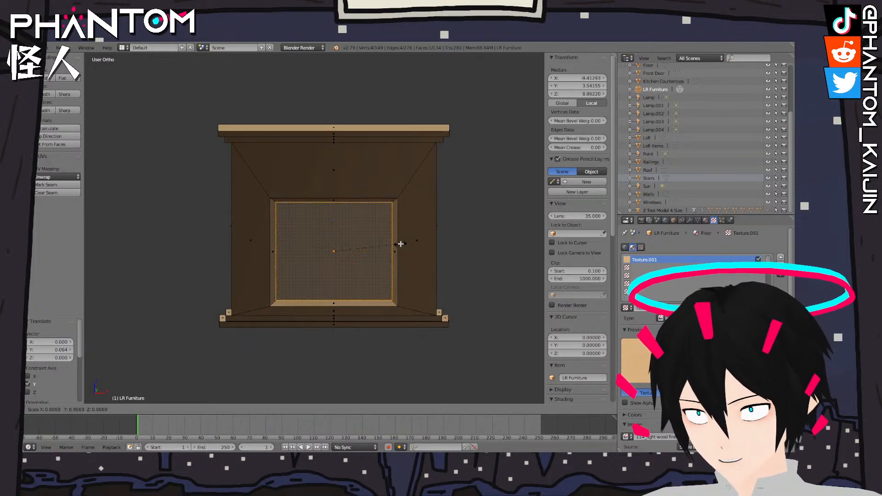
left_click(400, 244)
key("KP_1")
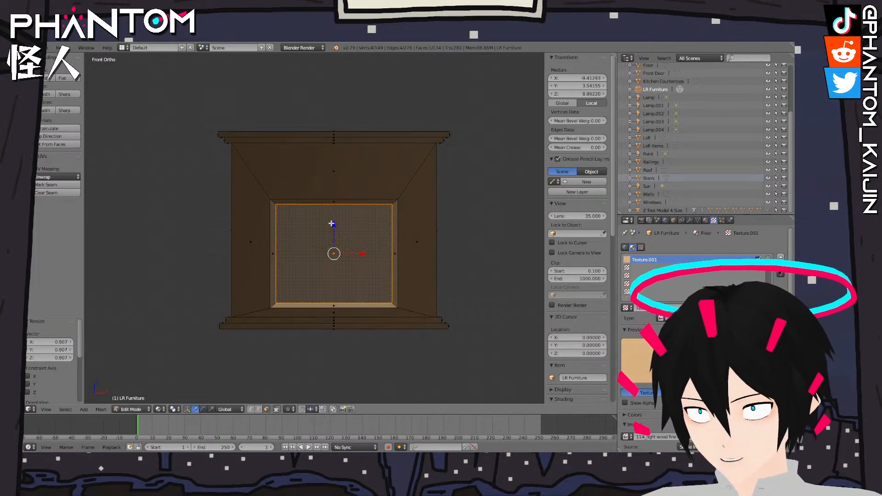
Lower the recessed front panel about 0.045 along Z toward the fireplace's base and inspect the opening
key("g")
key("z")
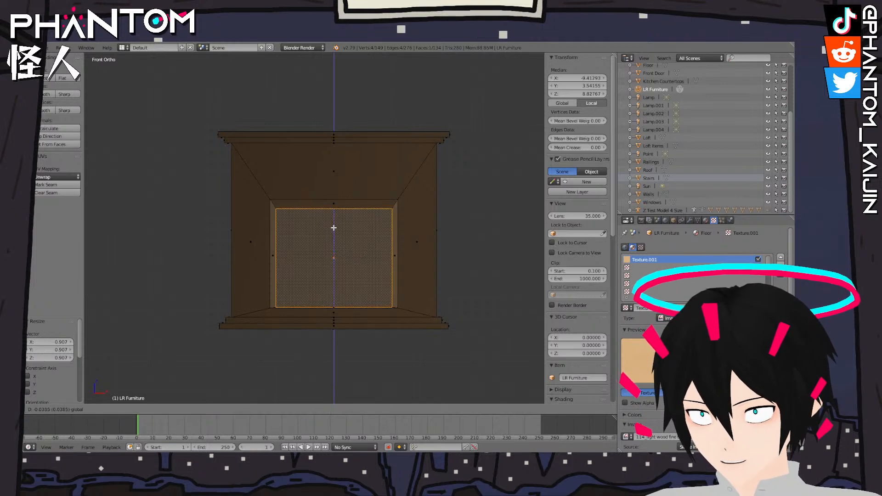
left_click(334, 228)
key("g")
key("z")
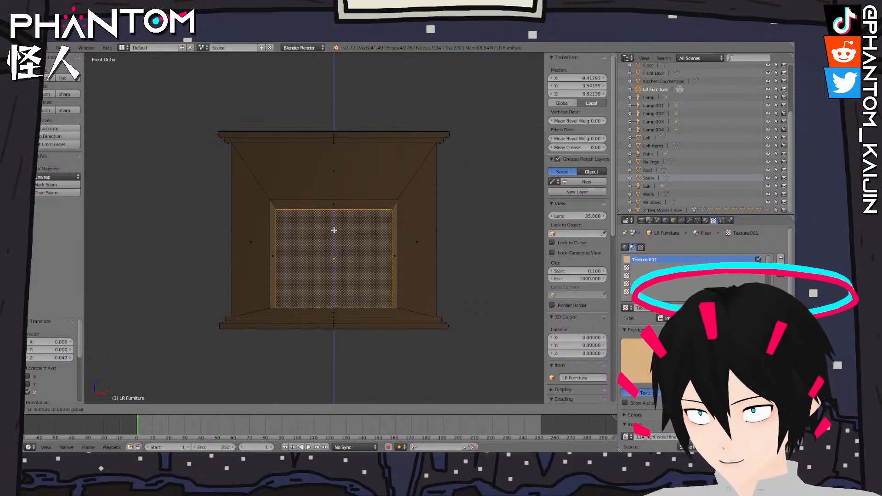
left_click(334, 230)
key("Tab")
middle_click_drag(336, 235, 242, 260)
scroll(368, 243, "up", 4)
middle_click_drag(381, 248, 196, 281)
middle_click_drag(179, 276, 269, 274)
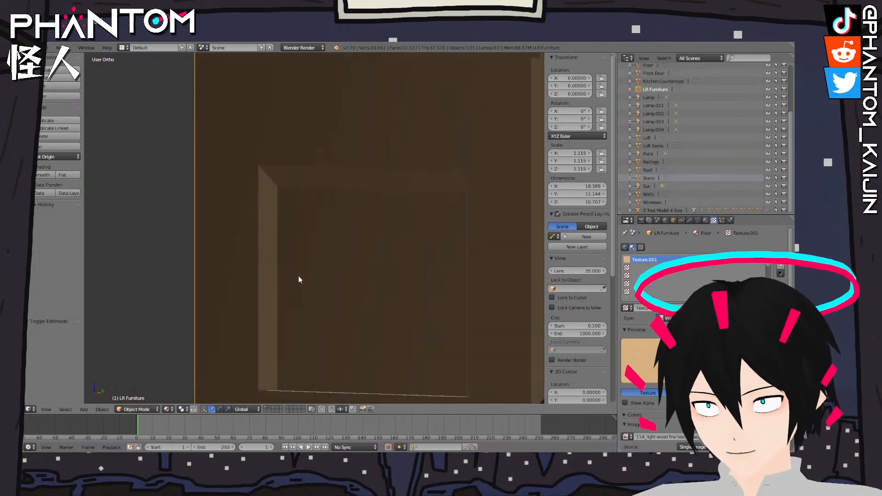
middle_click_drag(409, 284, 332, 274)
Undo the recent lowering and scaling of the recessed front panel
key("Tab")
middle_click_drag(363, 210, 340, 214)
key("ctrl+z")
key("ctrl+z")
key("ctrl+z")
key("ctrl+z")
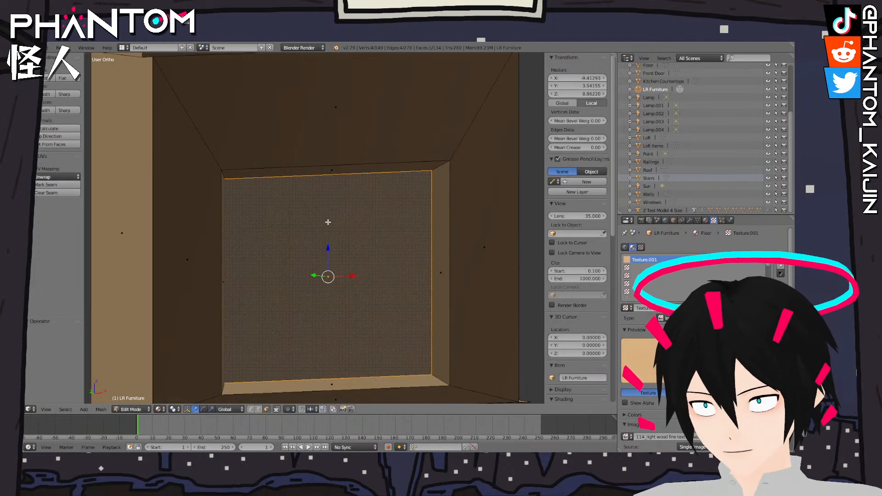
Extrude the recessed front panel in place, scale it down slightly and lower it along Z toward the base
key("KP_1")
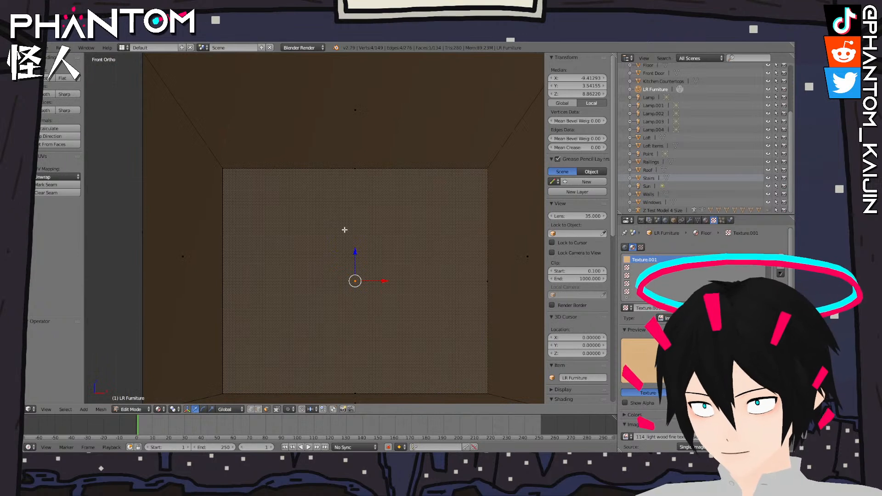
key("e")
key("Escape")
key("s")
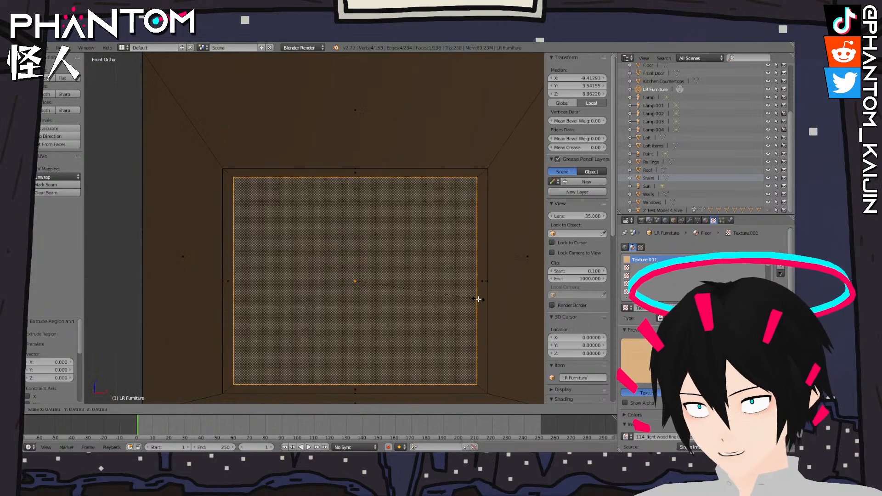
left_click(468, 294)
left_click_drag(353, 252, 353, 264)
key("Tab")
middle_click_drag(304, 264, 290, 289)
key("Tab")
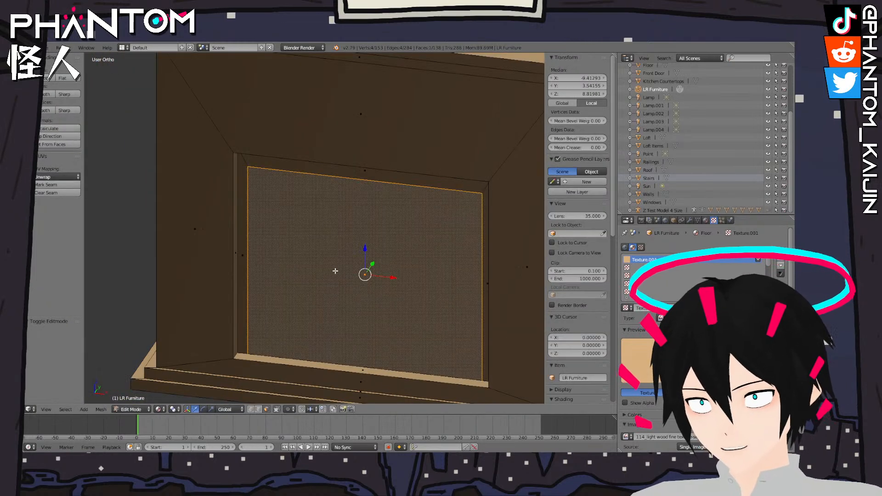
Assign the Black material to the innermost panel face of the fireplace
left_click(705, 220)
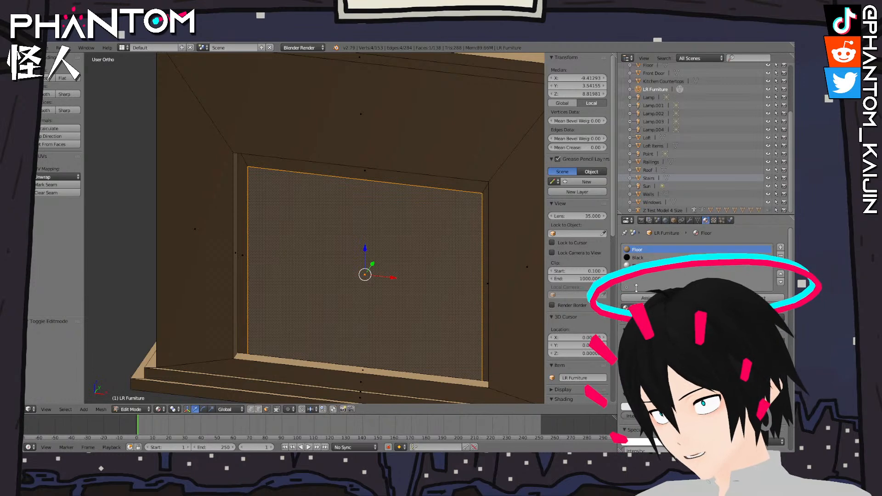
left_click(649, 297)
key("Tab")
scroll(357, 261, "down", 5)
middle_click_drag(357, 261, 404, 236)
scroll(418, 233, "up", 4)
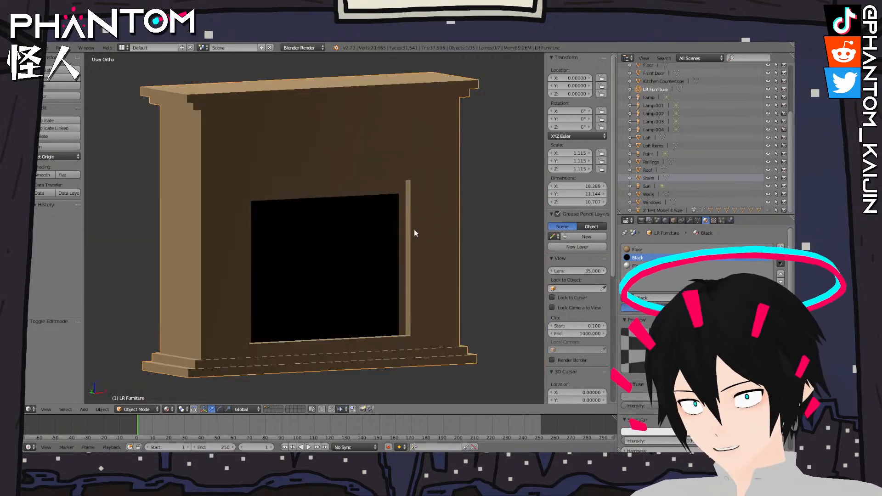
Extrude two consecutive vertices from the mantel's upper left corner and delete the first one to leave a detached vertex
key("KP_1")
middle_click_drag(430, 210, 420, 249, "shift")
key("Tab")
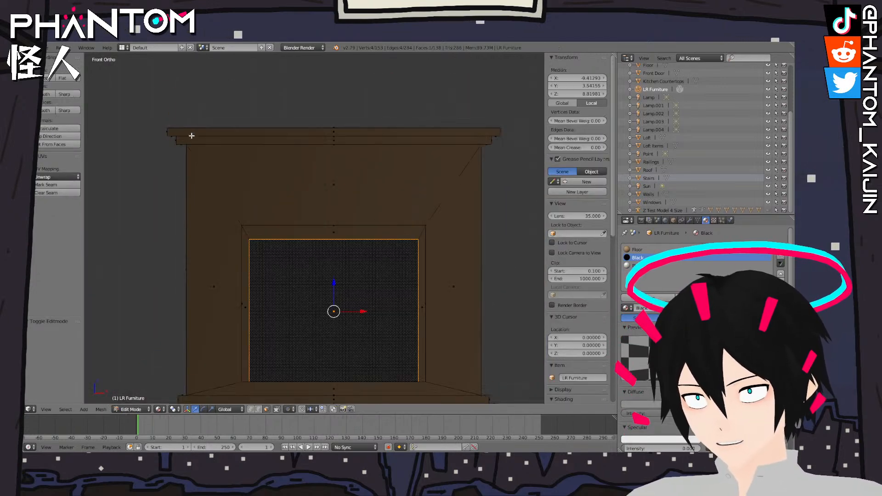
right_click(176, 131)
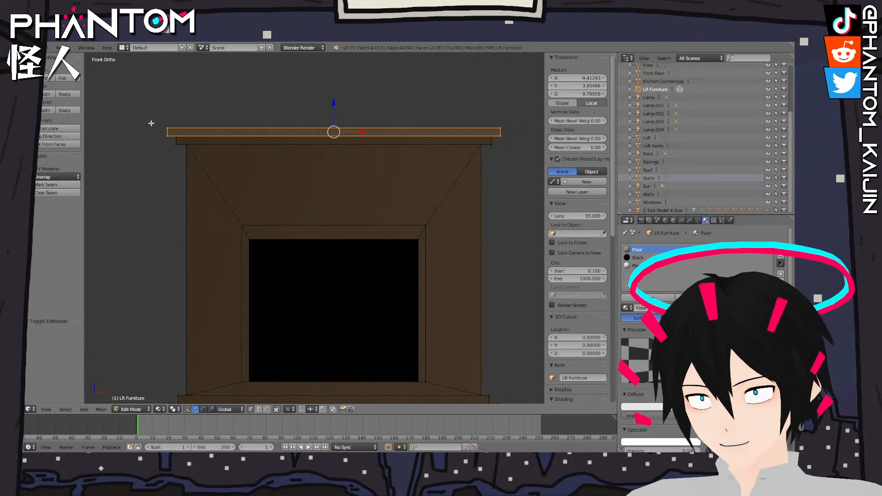
right_click(167, 128)
key("e")
left_click(179, 104)
key("e")
left_click(227, 92)
right_click(179, 103)
key("x")
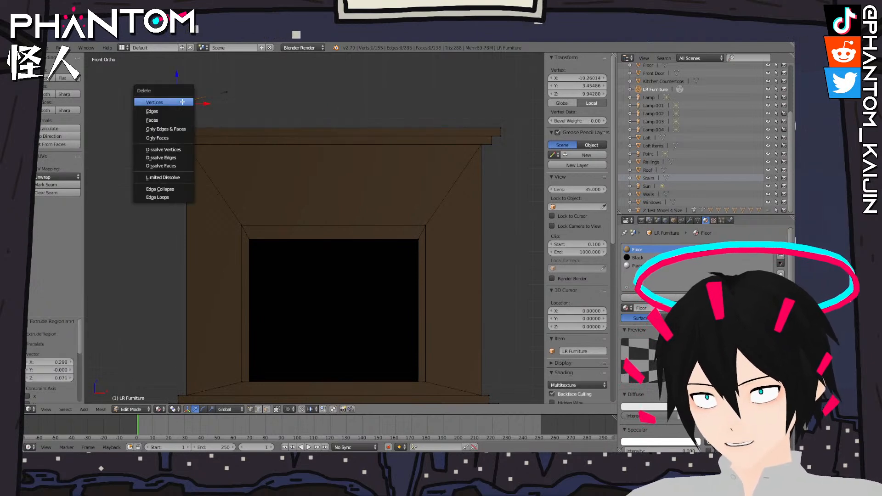
left_click(183, 105)
Move the detached vertex to the front above the firebox opening and extrude it about 0.314 along X into an edge
right_click(226, 91)
key("g")
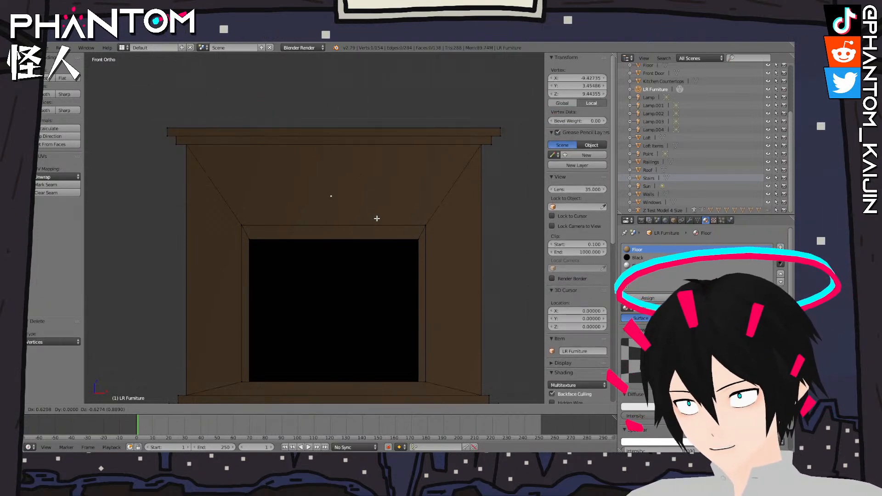
left_click(358, 198)
key("e")
left_click(358, 199)
key("g")
key("x")
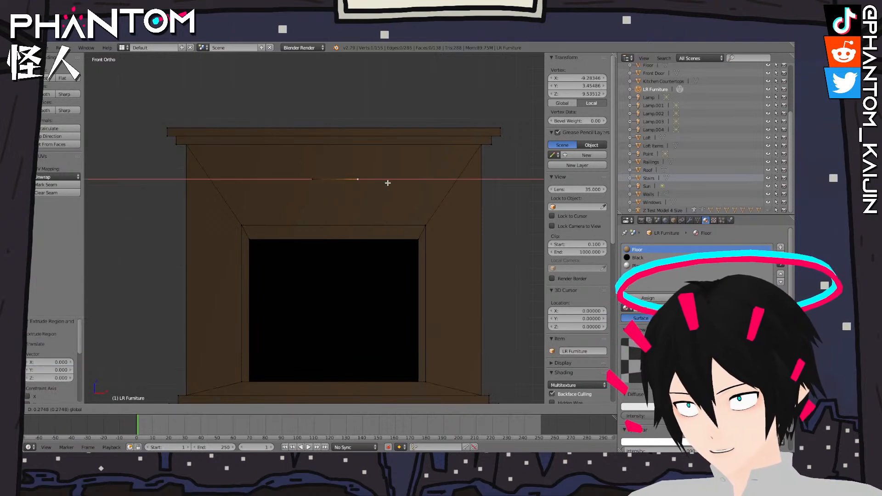
left_click(394, 183)
Extrude the edge about -0.224 along Z into a face and scale its lower edge to about 0.845 for a tapered shape
right_click(314, 180, "shift")
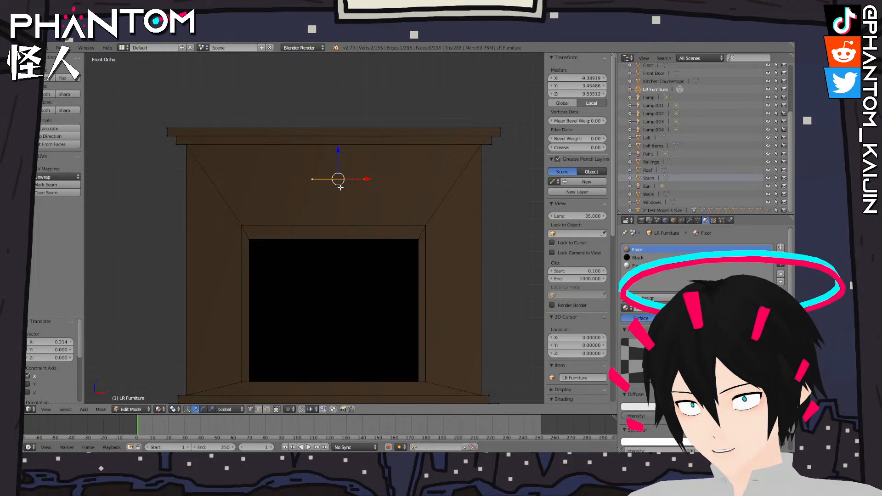
key("e")
left_click(340, 188)
key("g")
key("z")
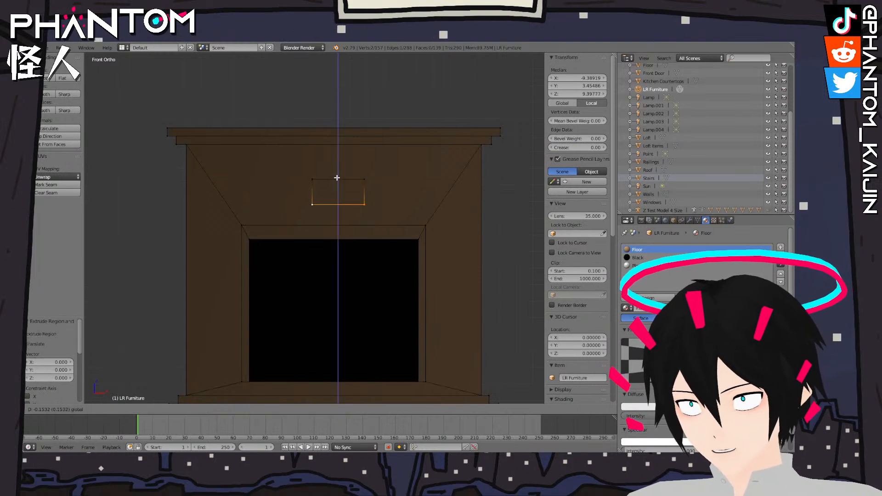
left_click(424, 226)
key("s")
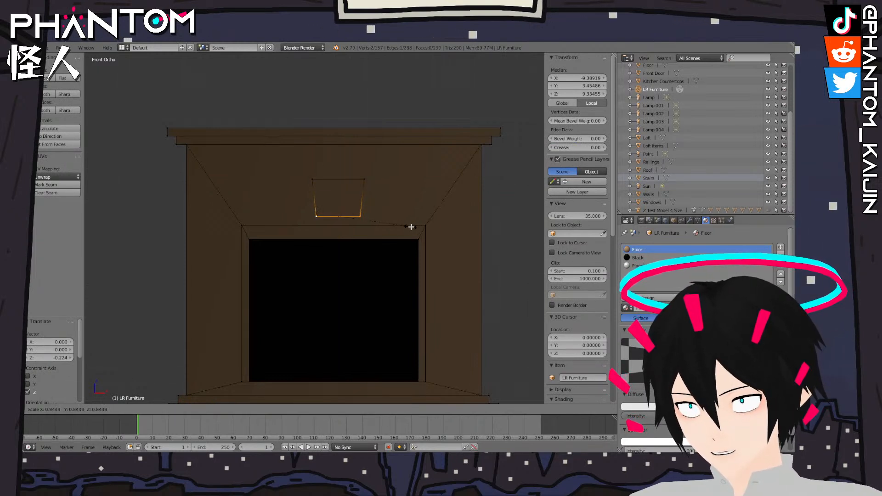
left_click(411, 225)
Select the whole tapered face and move it about -0.024 along X and 0.046 along Z above the opening
right_click(364, 179)
key("l")
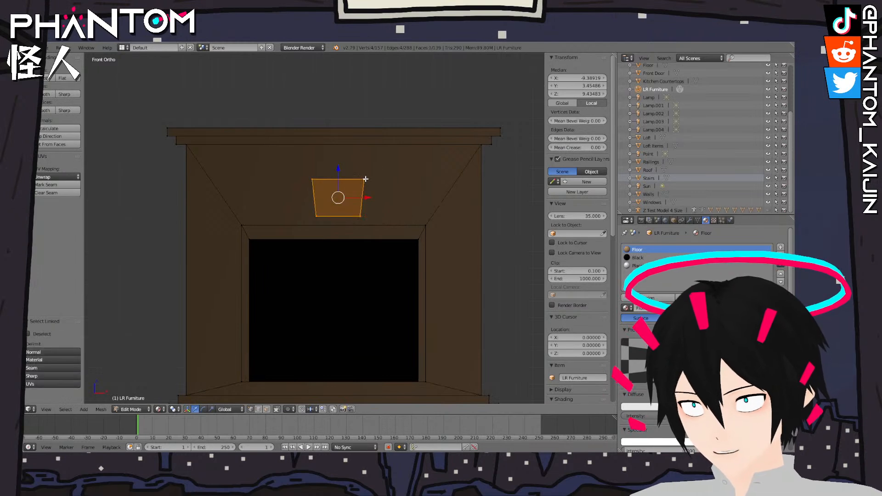
key("g")
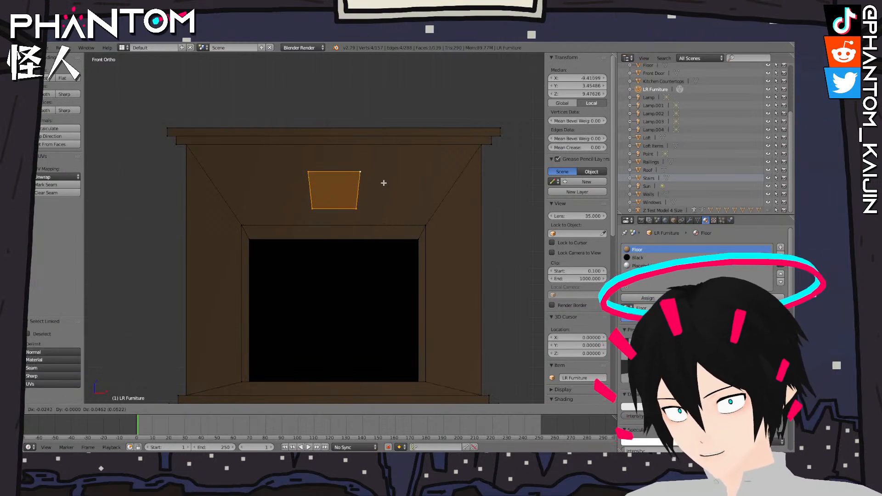
left_click(384, 183)
Extrude the tapered face's left edge and move it -0.02 along X
right_click(306, 172)
right_click(313, 208, "shift")
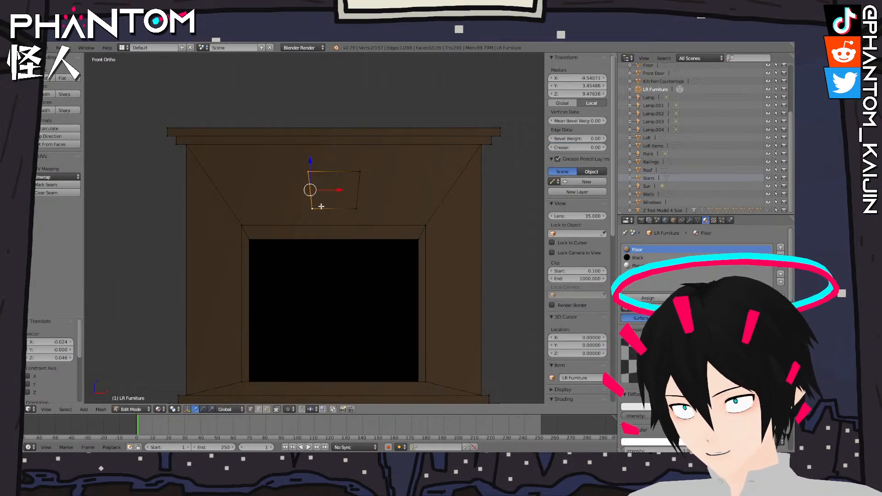
key("e")
key("x")
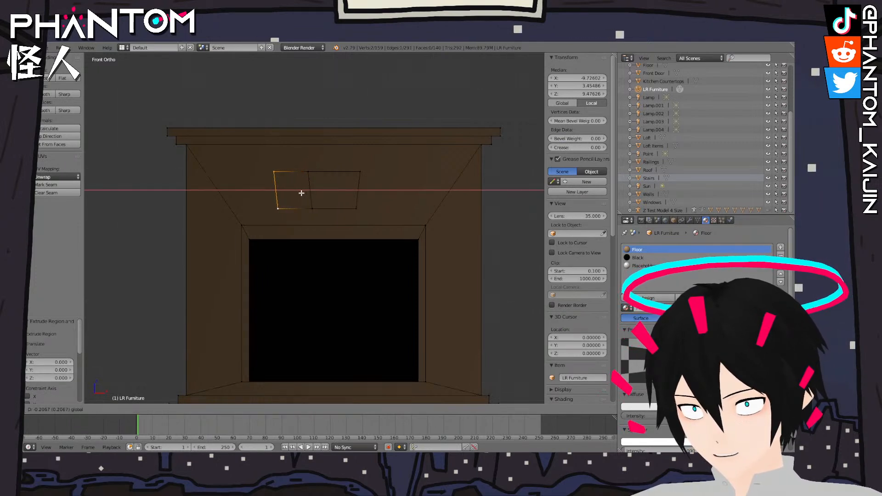
key("minus")
type("0")
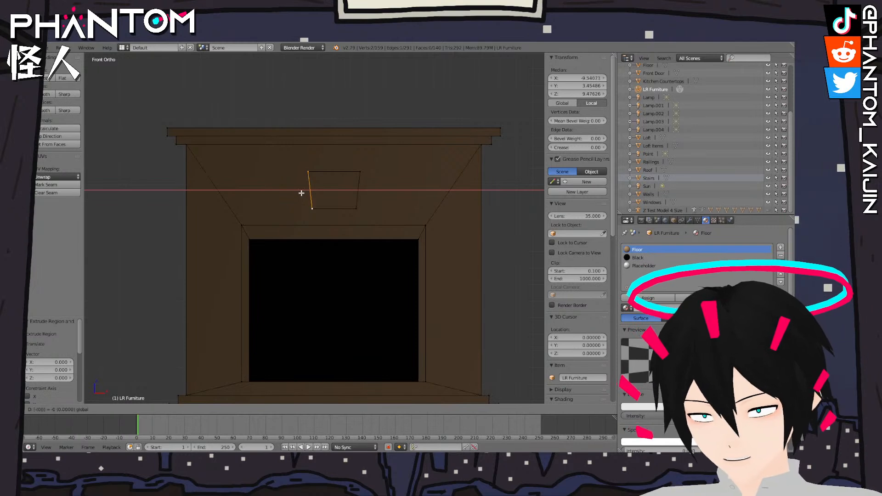
type("2")
key("Return")
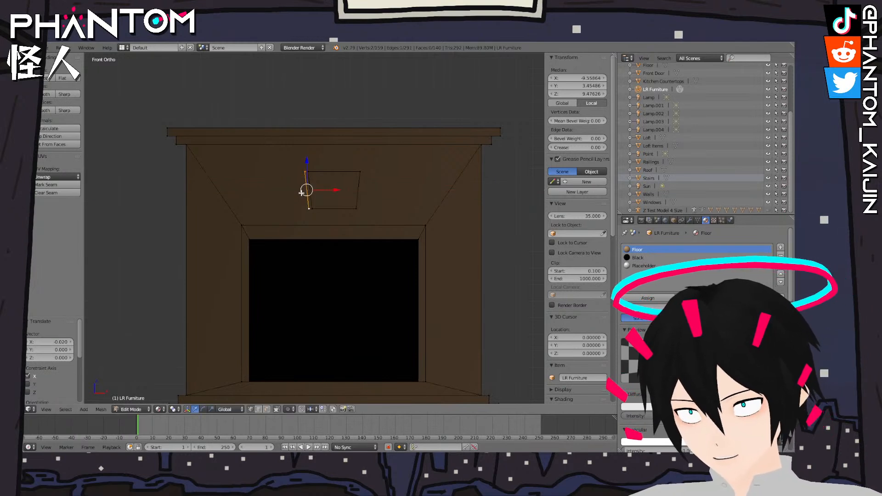
Move the extruded left edge -0.2 along X in place of the earlier offset and lower it 0.01 along Z
key("g")
key("x")
key("0")
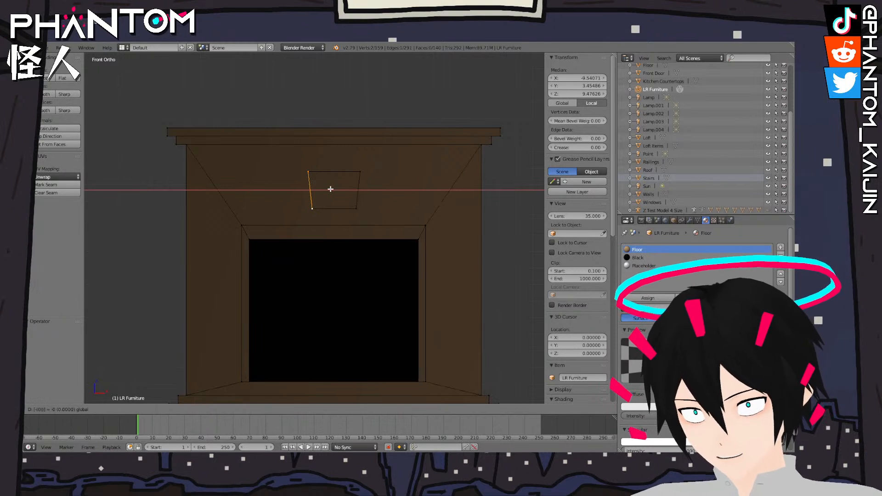
type(".2")
key("Return")
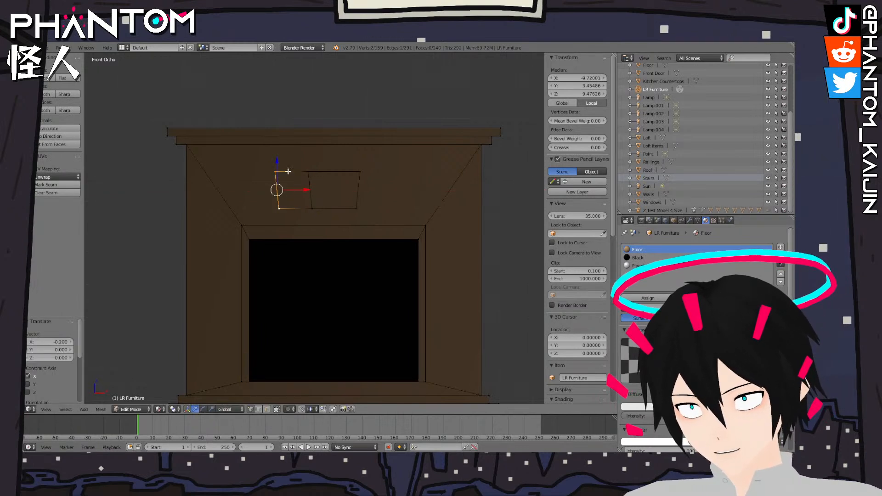
key("g")
key("z")
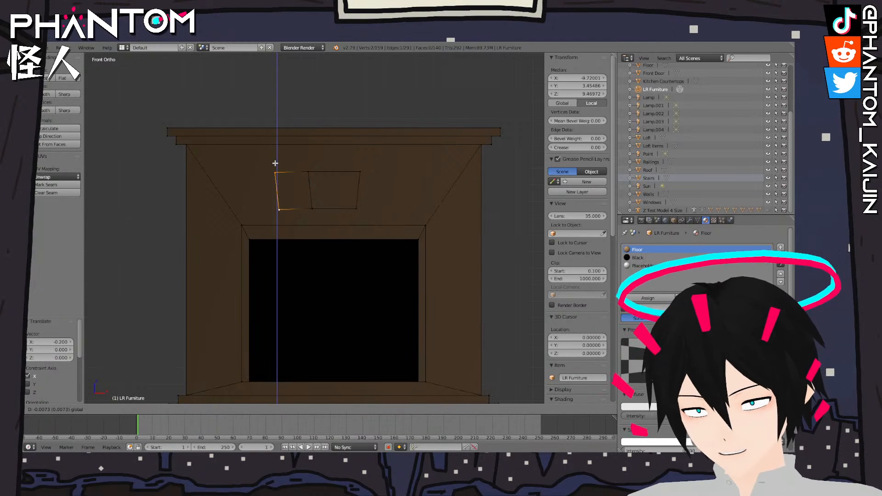
type("-")
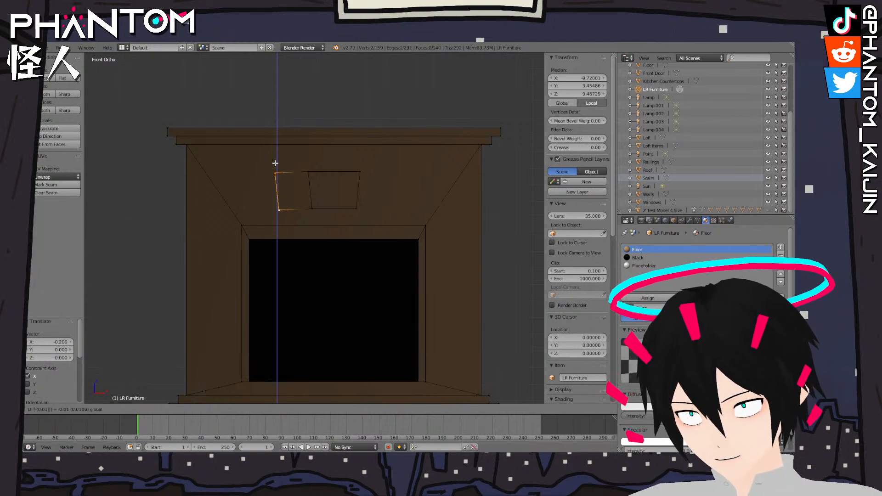
key("Return")
Extrude the tapered face's right edge 0.2 along X and lower it 0.01 along Z
right_click(358, 190)
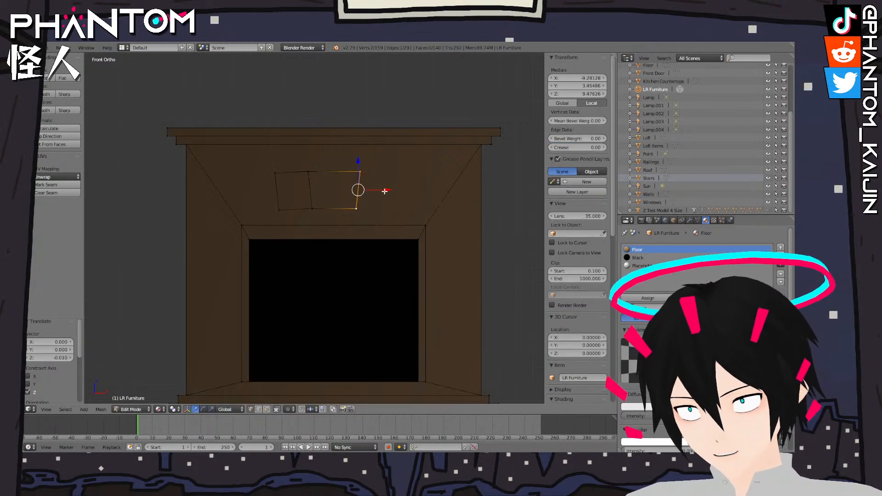
key("g")
key("Escape")
type("ex")
type("0")
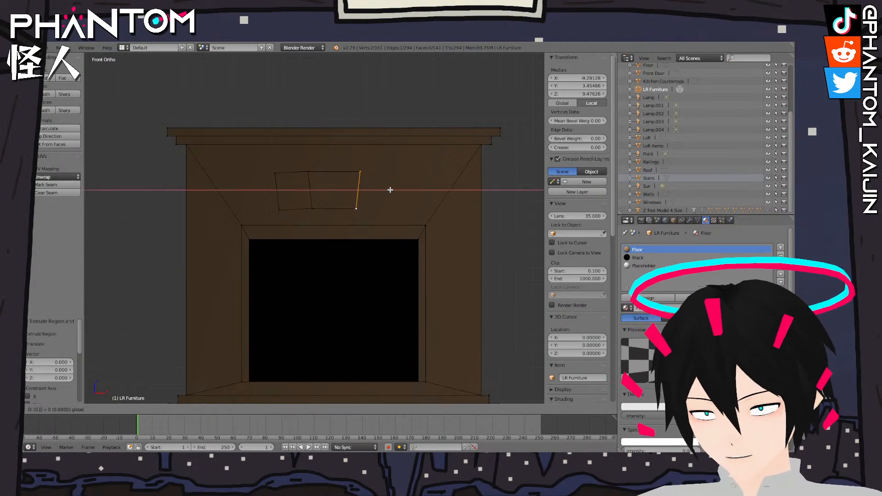
type(".2")
key("Return")
type("gz")
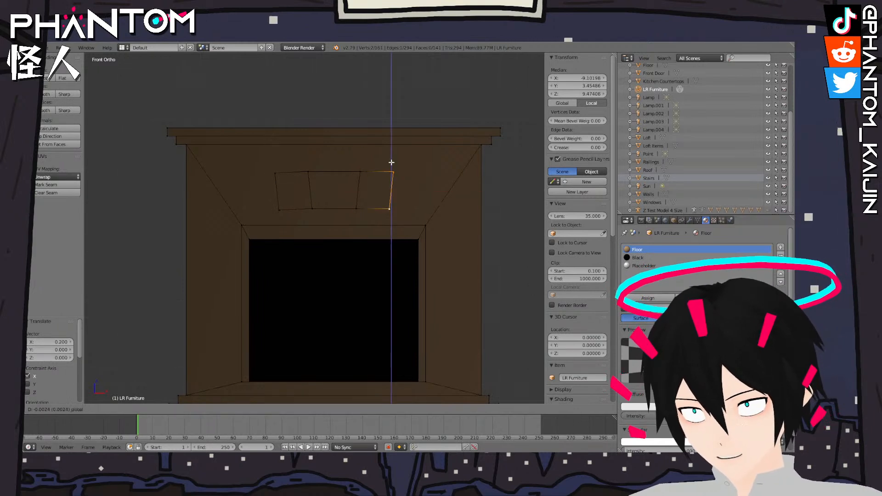
type("-.01")
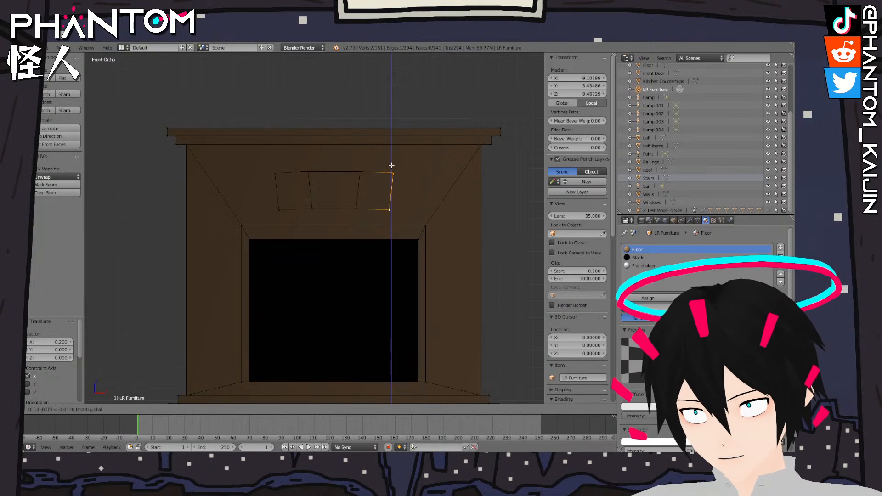
key("Return")
Extrude the strip's right end edge 0.2 along X and lower it 0.02 along Z
key("e")
key("Escape")
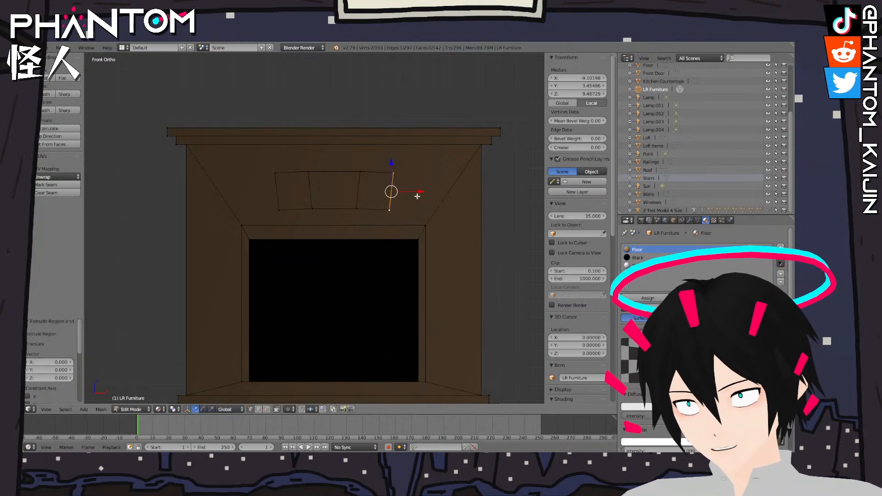
key("g")
key("x")
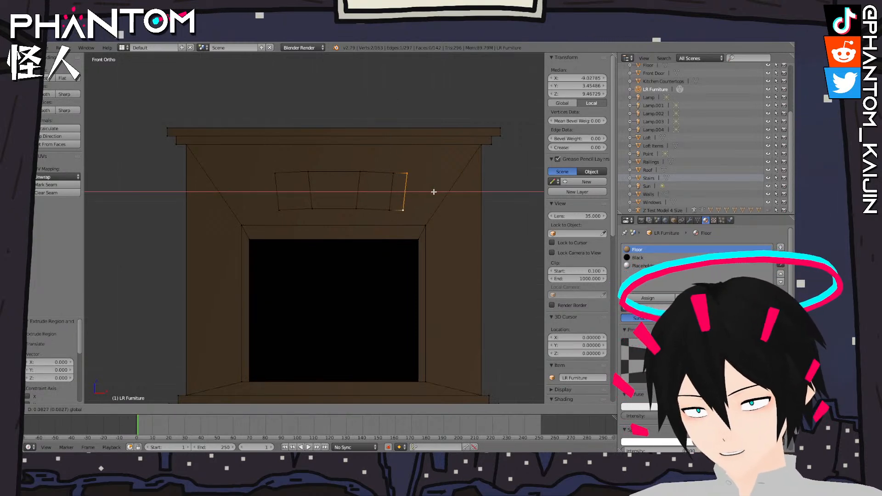
type("0.2")
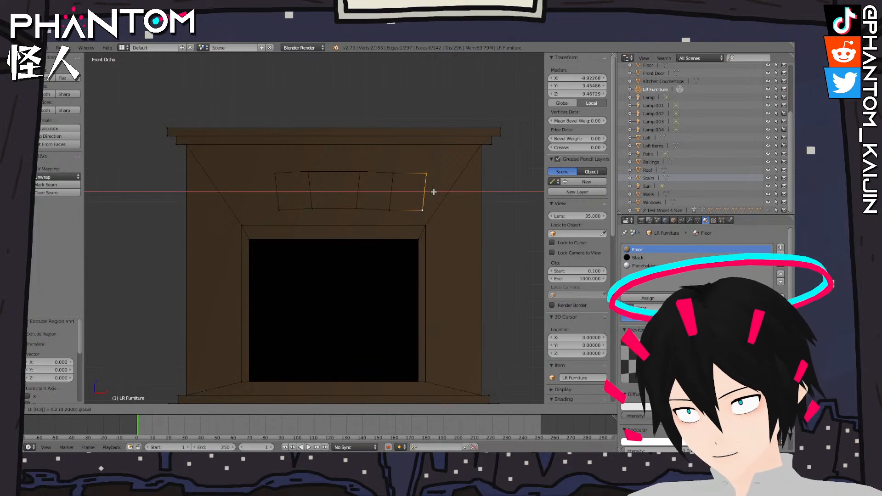
key("Return")
type("gz")
type("-0")
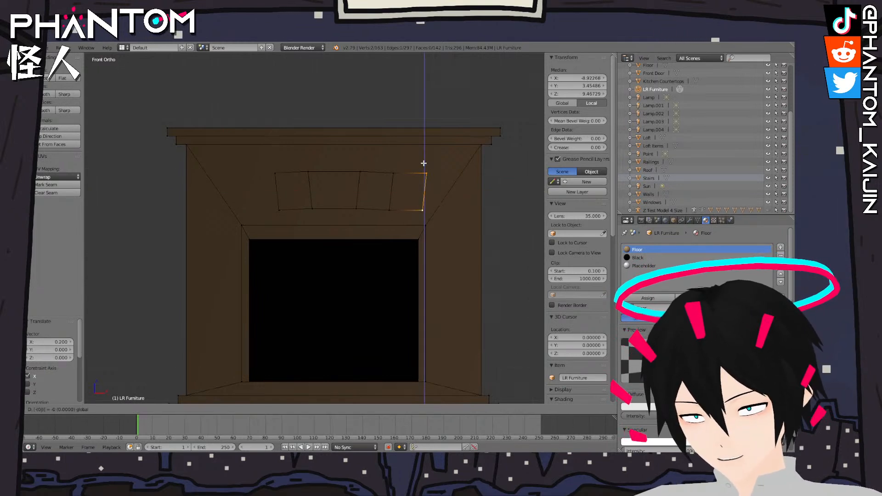
type(".02")
key("Return")
Extrude the strip's left end edge -0.2 along X and lower it 0.02 along Z
right_click(276, 188)
type("ex")
type("-0.")
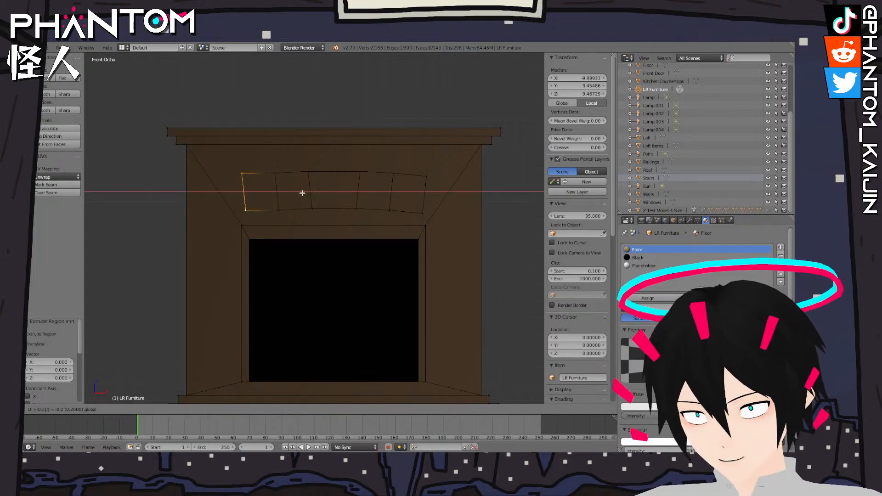
type("2")
key("Return")
type("gz")
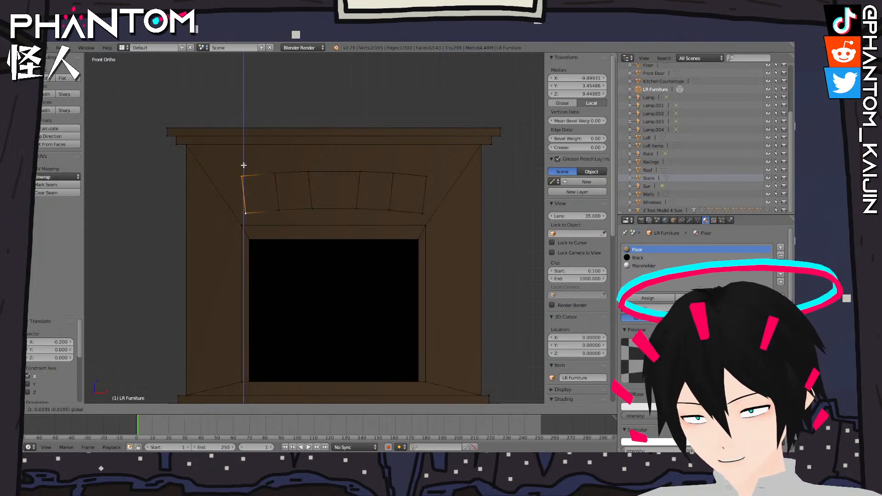
type("-0.02")
key("Return")
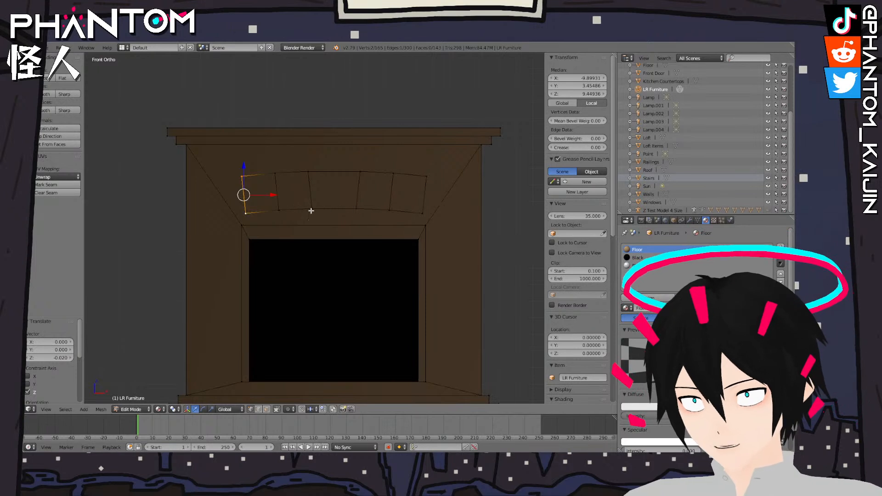
Rotate the strip's left end edge -5° and its right end edge 5° so both ends tilt with the arch
key("r")
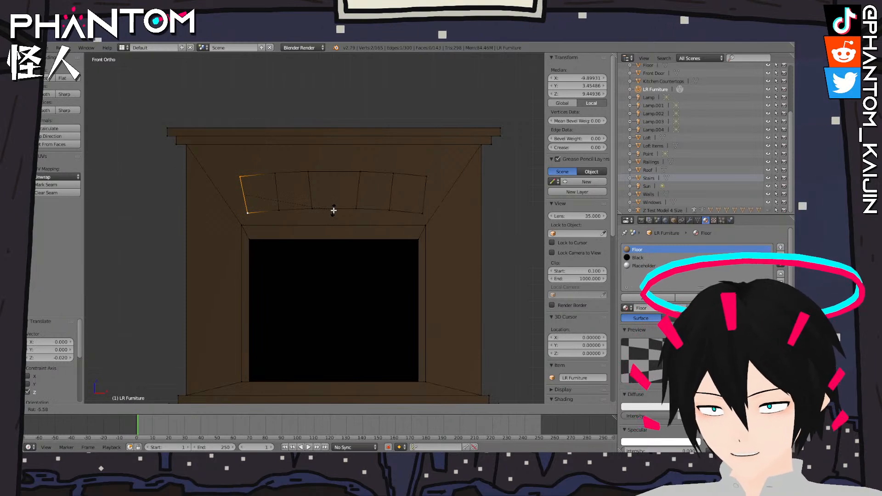
left_click(333, 210)
right_click(427, 185)
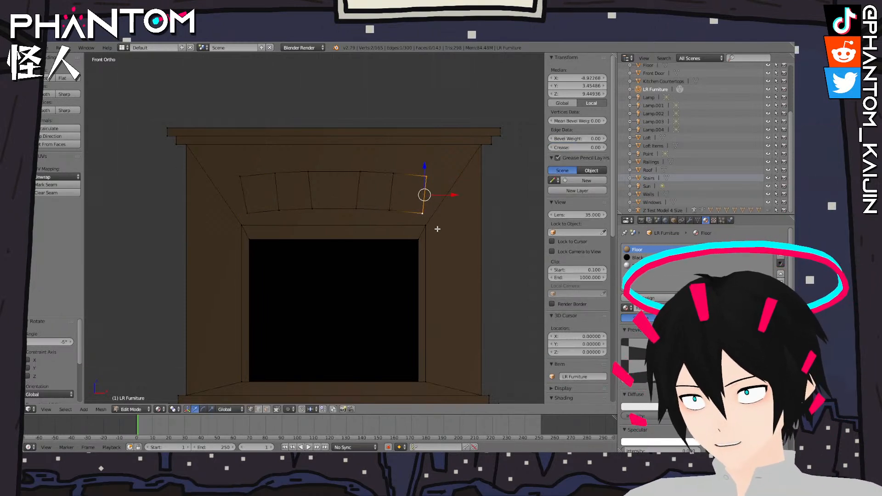
type("r5")
key("Return")
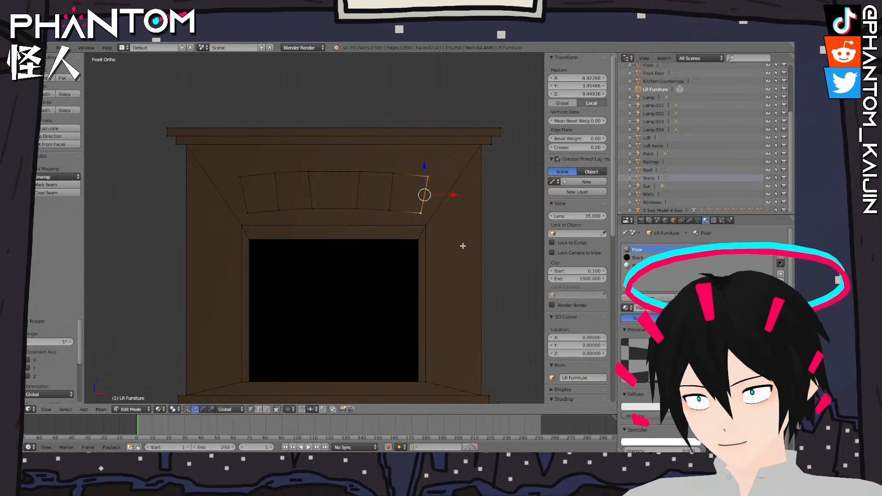
Lower both end edges of the strip together by 0.01 along Z
right_click(252, 188, "shift")
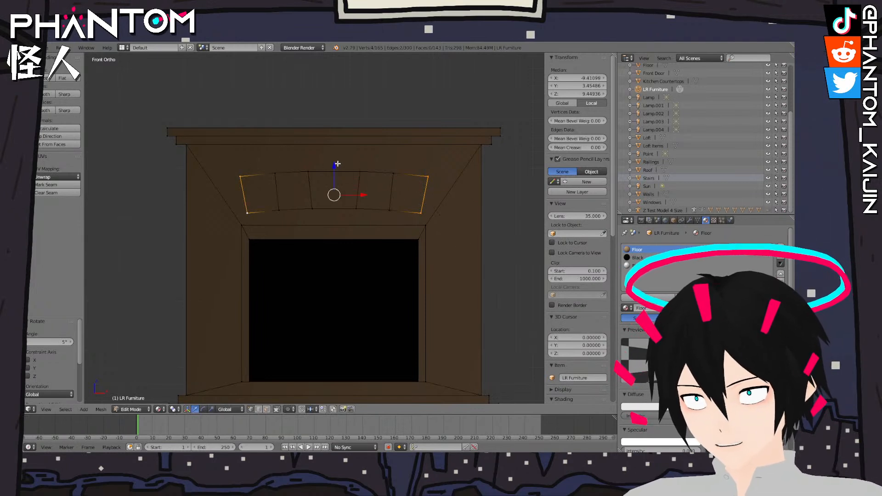
key("g")
key("z")
type("-0")
key("Return")
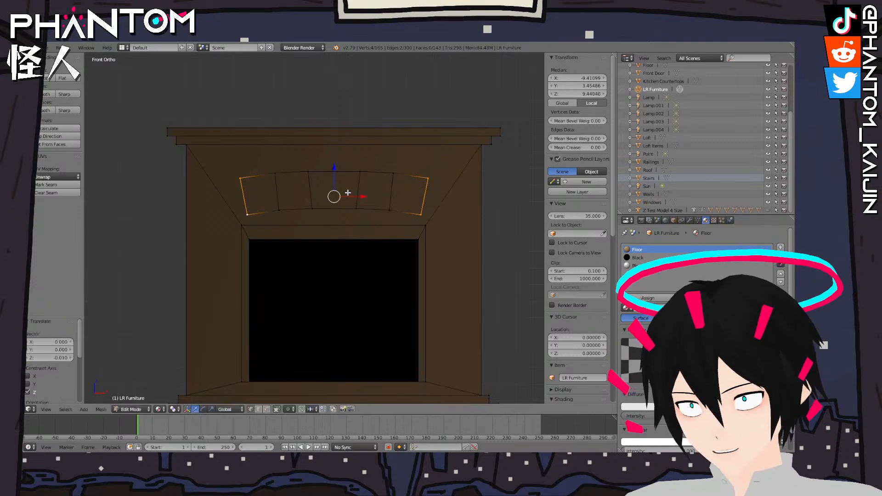
Extrude another segment from the strip's left end edge, -0.2 along X, in front view
key("a")
middle_click_drag(365, 140, 366, 194)
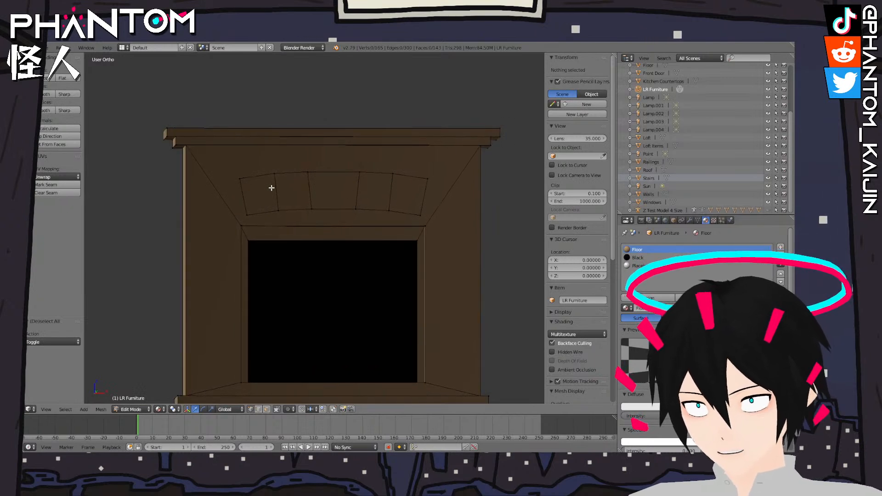
right_click(241, 179)
right_click(247, 214, "shift")
key("KP_1")
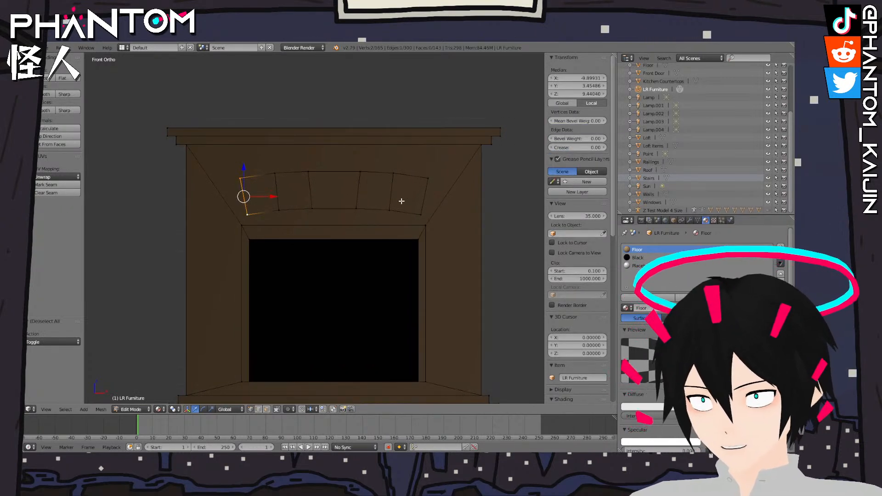
type("e")
type("-0")
type(".2")
key("Return")
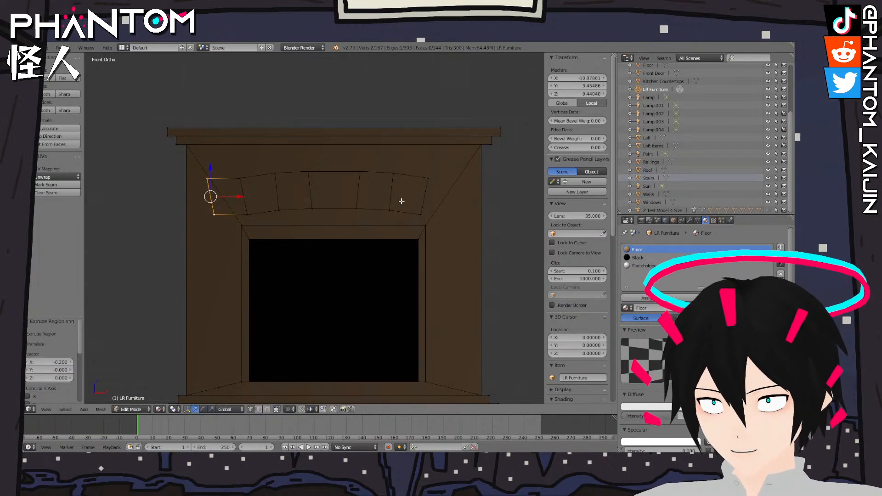
Rotate the new left end edge -5° and lower it 0.07 along Z
key("r")
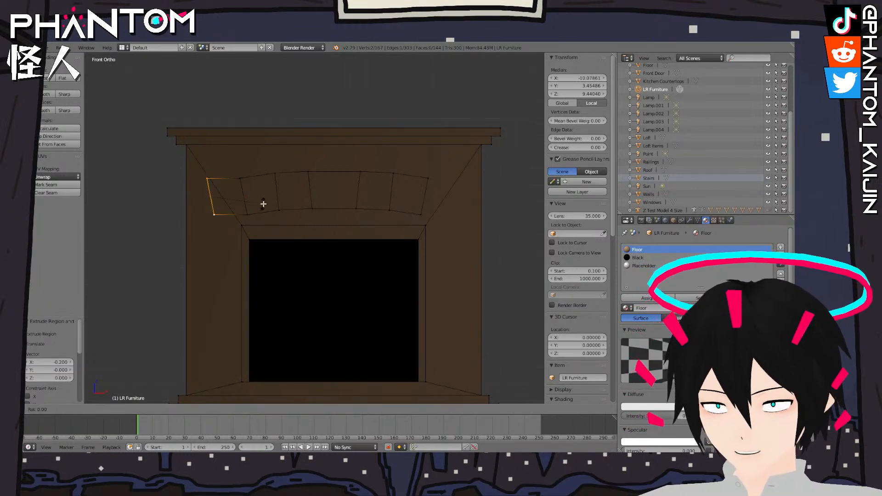
type("5-")
key("Return")
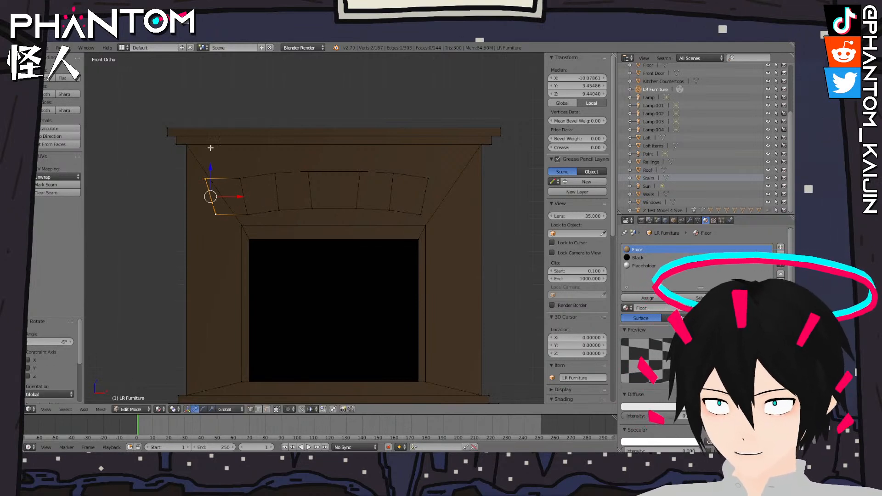
left_click_drag(209, 169, 209, 181)
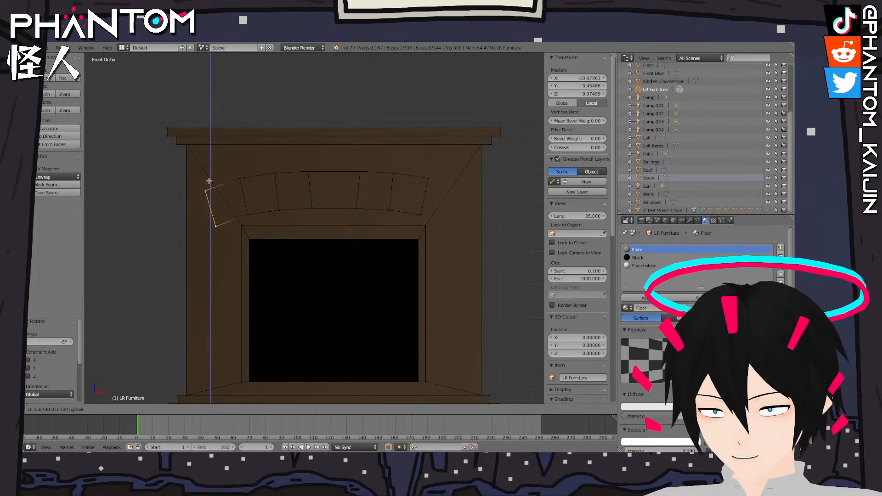
type("-0")
key("Return")
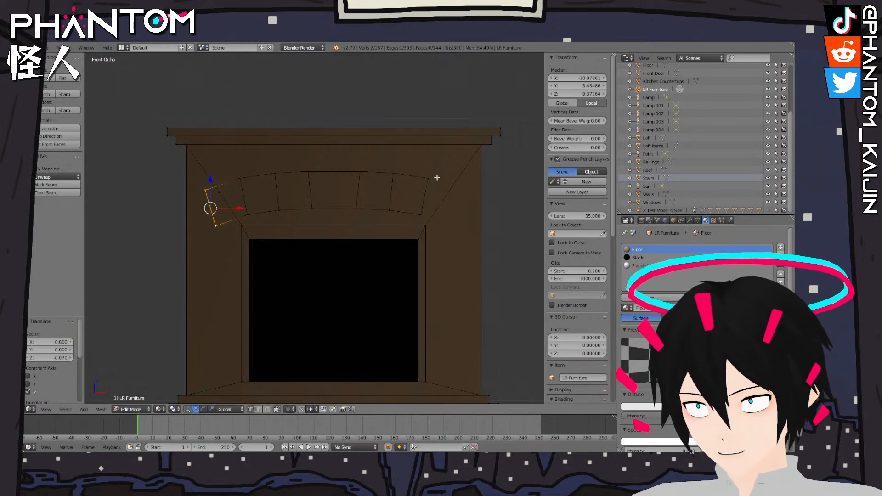
Extrude another segment from the strip's right end edge, 0.2 along X
right_click(423, 202)
key("e")
right_click(424, 218)
type("gx")
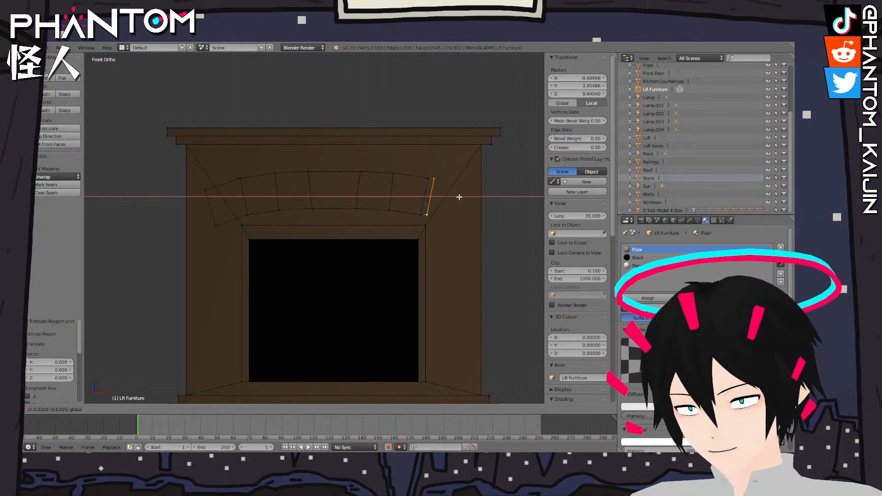
type("0.2")
key("Return")
Rotate the new right end edge to mirror the left end and lower it 0.07 along Z
key("r")
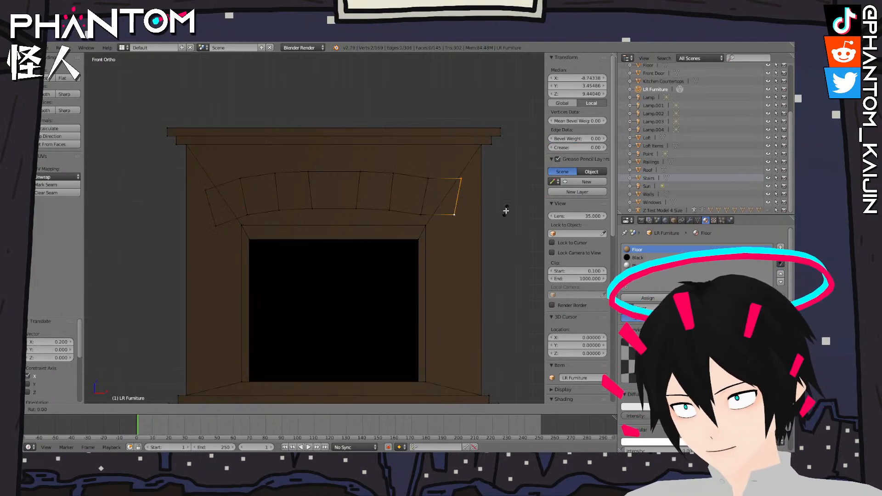
key("Return")
type("gz0.07")
key("Return")
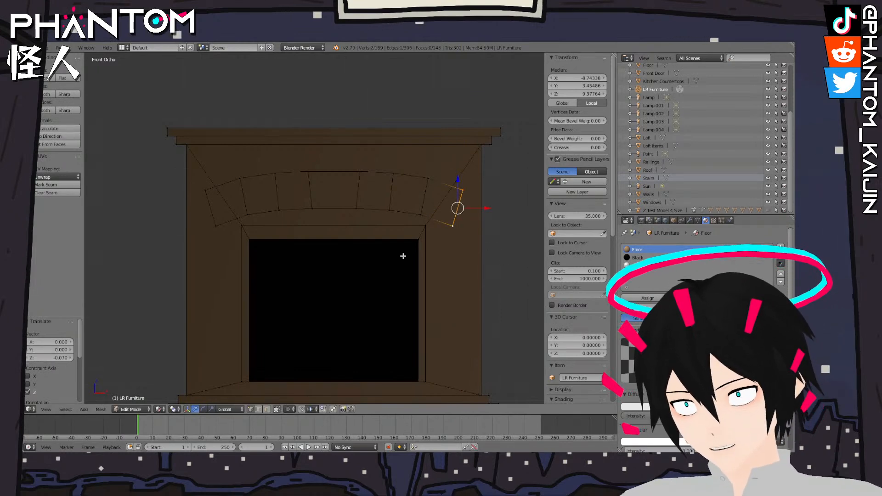
Try to fill the whole linked arched strip with one single face
key("a")
middle_click_drag(315, 251, 347, 256)
right_click(254, 182)
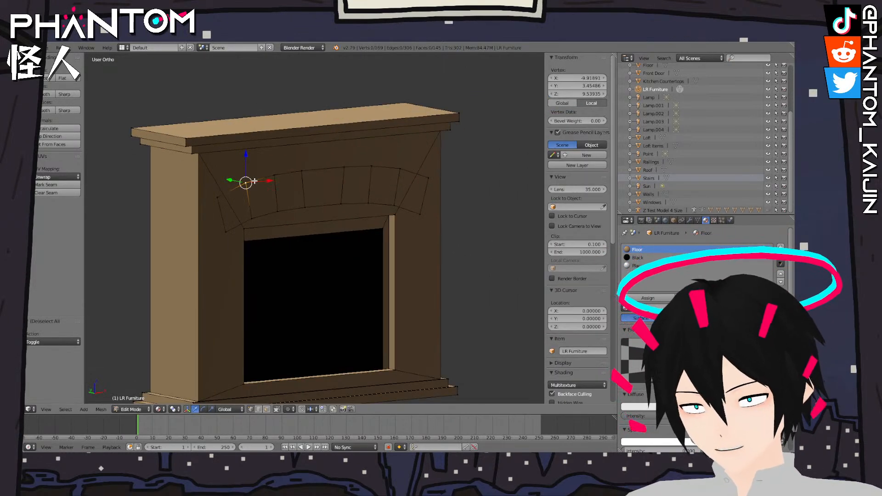
key("l")
key("KP_1")
key("f")
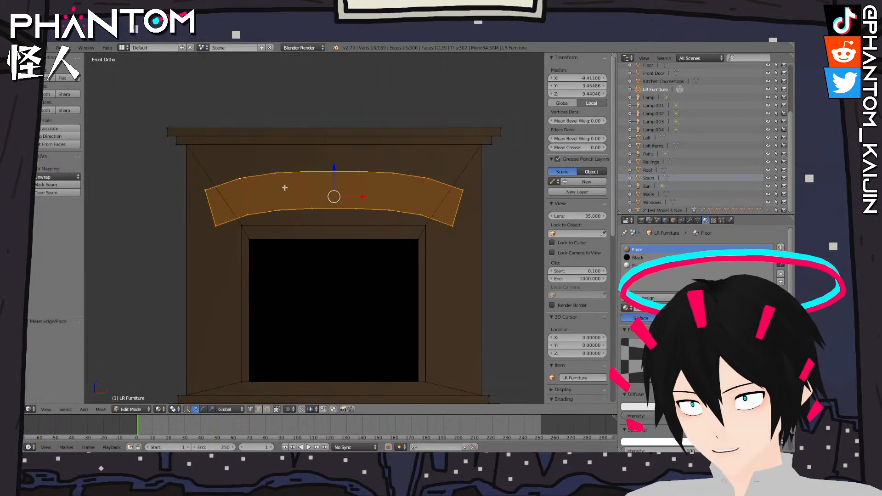
key("ctrl+z")
Recalculate the normals of the whole arched strip and flip their direction
right_click(241, 179)
right_click(206, 191, "shift")
right_click(214, 224, "shift")
right_click(248, 213, "shift")
right_click(249, 212)
middle_click_drag(248, 213, 372, 224)
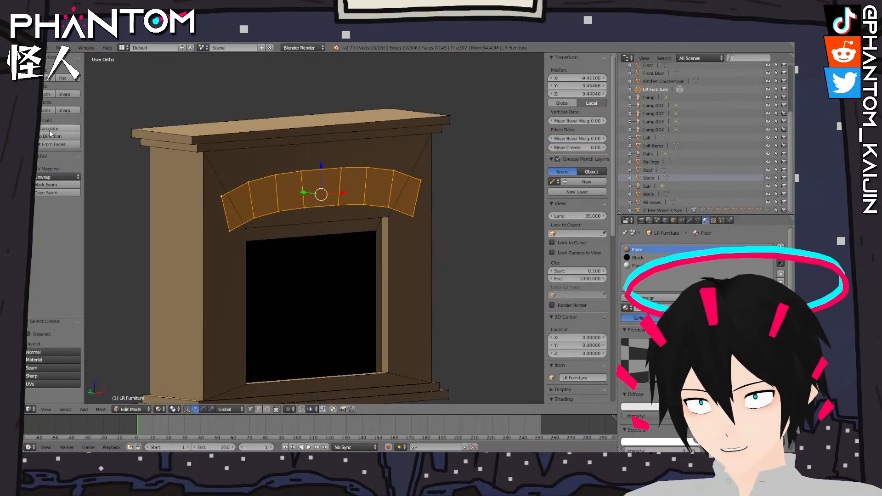
left_click(59, 129)
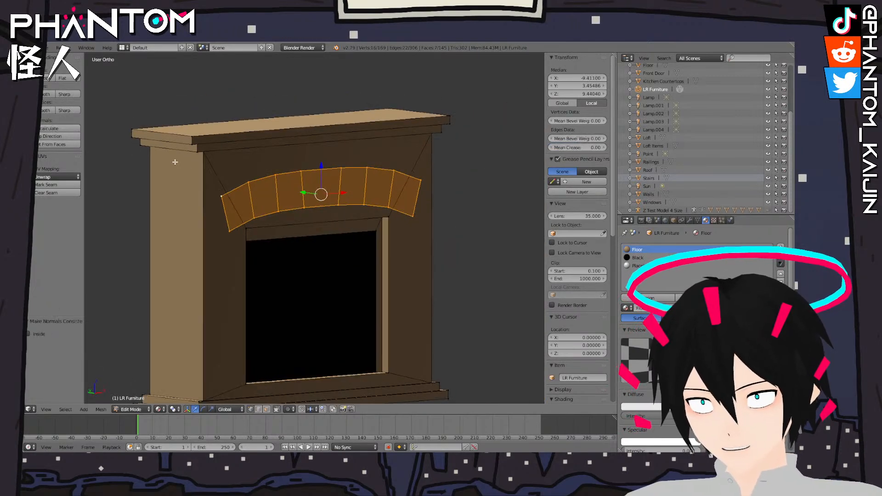
left_click(52, 136)
key("KP_1")
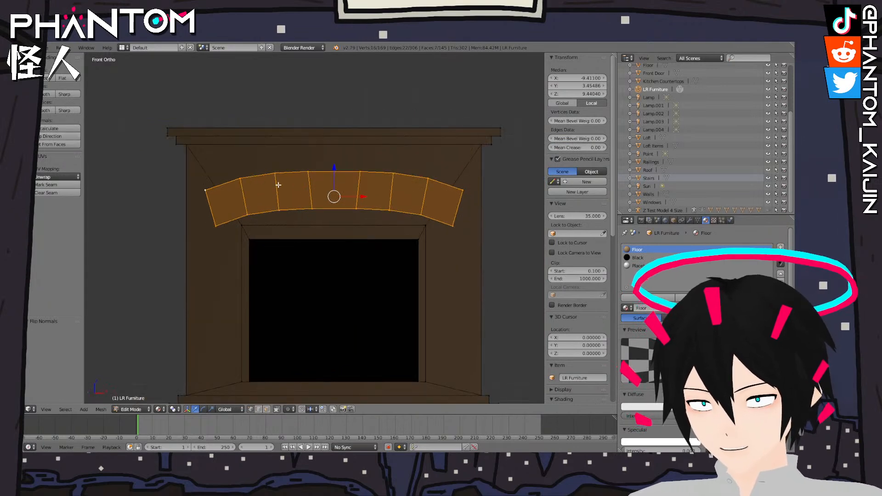
key("Tab")
middle_click_drag(411, 227, 261, 189)
key("Tab")
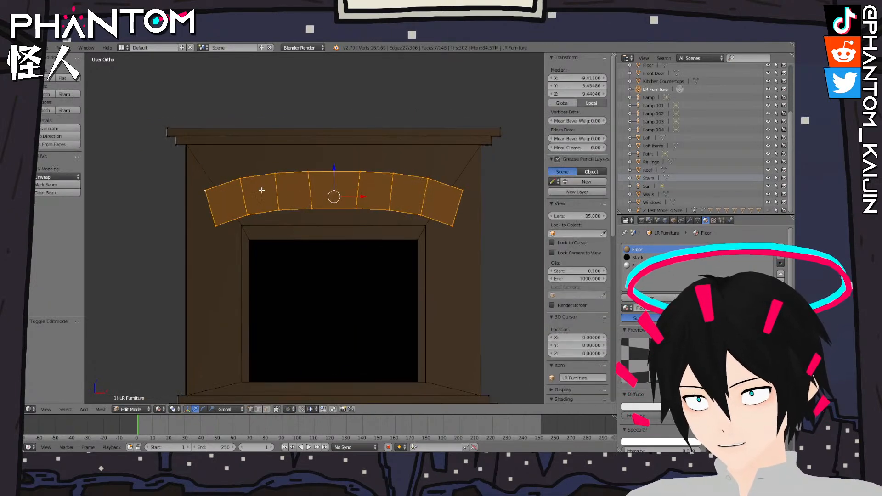
Select the outermost segment at each end of the arch and lower both about 0.02 along Z
right_click(241, 179)
right_click(247, 214, "shift")
right_click(206, 191, "shift")
right_click(217, 224, "shift")
right_click(429, 180, "shift")
right_click(422, 215, "shift")
right_click(462, 191, "shift")
right_click(453, 225, "shift")
left_click_drag(336, 171, 335, 174)
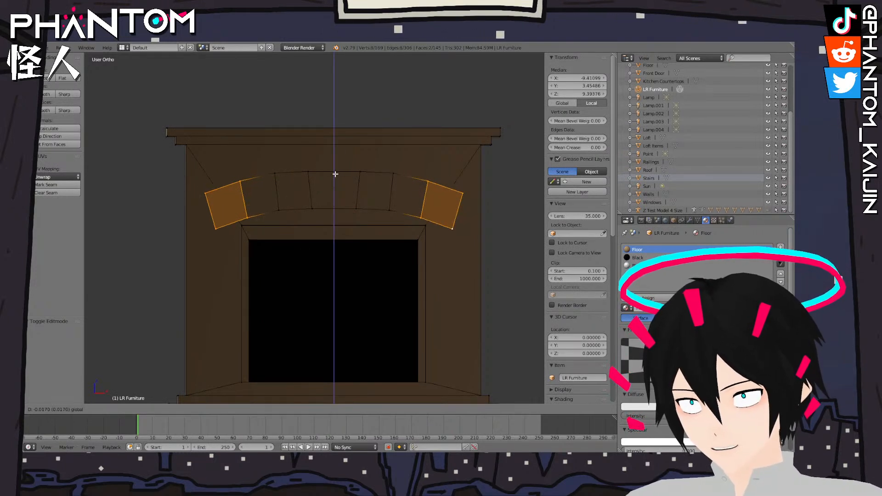
key("0")
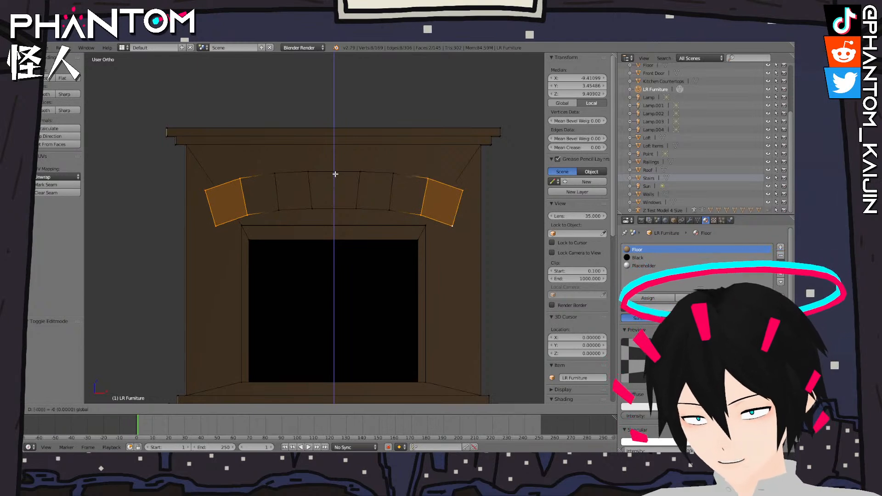
key("Return")
Select the second joint edge on each side of the keystone and lower both about 0.01 along Z
key("a")
middle_click_drag(386, 187, 324, 182)
right_click(272, 174)
right_click(277, 210, "shift")
right_click(356, 174, "shift")
right_click(352, 211, "shift")
middle_click_drag(388, 200, 419, 194)
right_click(355, 209, "shift")
right_click(358, 178, "shift")
right_click(391, 178, "shift")
right_click(390, 210, "shift")
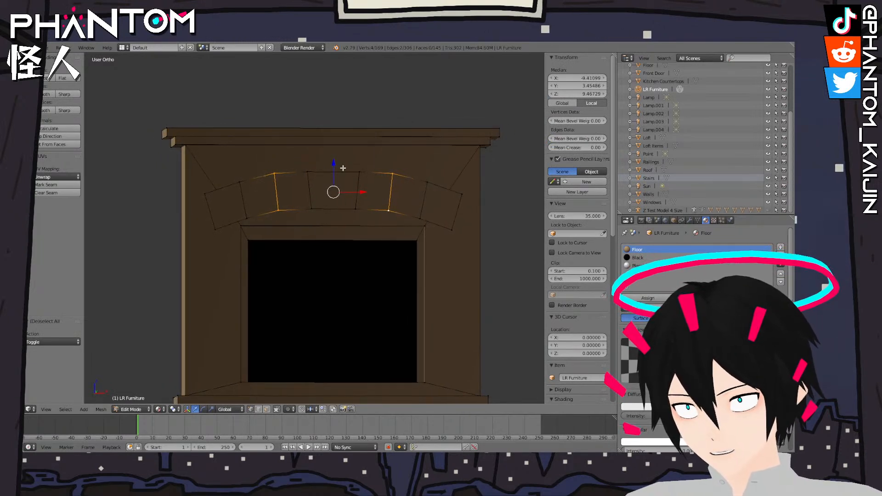
left_click_drag(334, 165, 334, 167)
key("Tab")
middle_click_drag(376, 184, 393, 191)
key("Tab")
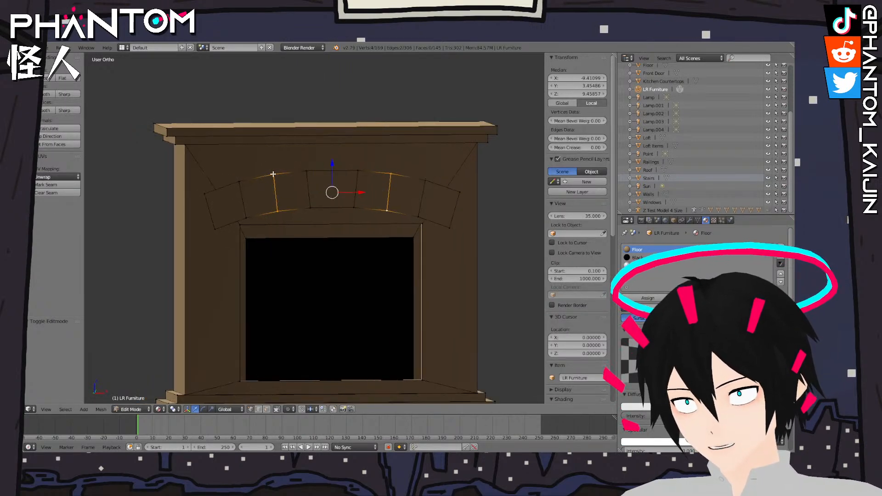
Rotate the second joint edge left of the keystone -3° and the matching right one 3°
right_click(274, 175)
right_click(276, 211, "shift")
key("r")
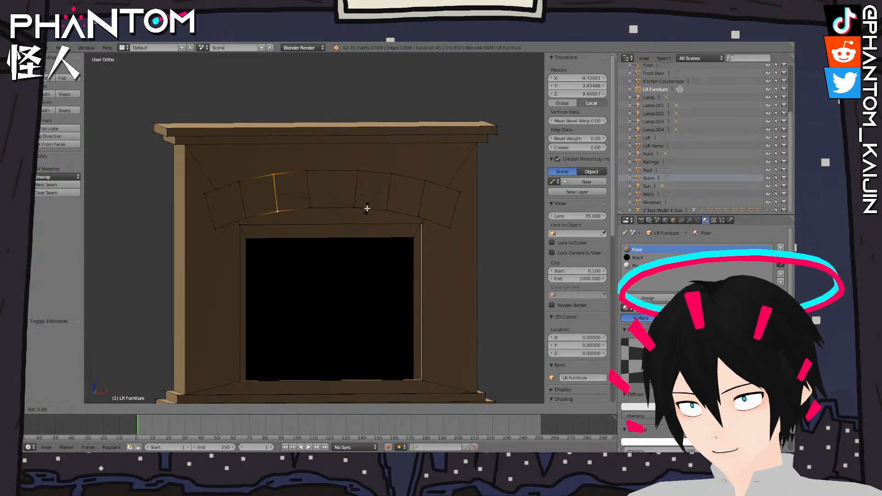
key("Return")
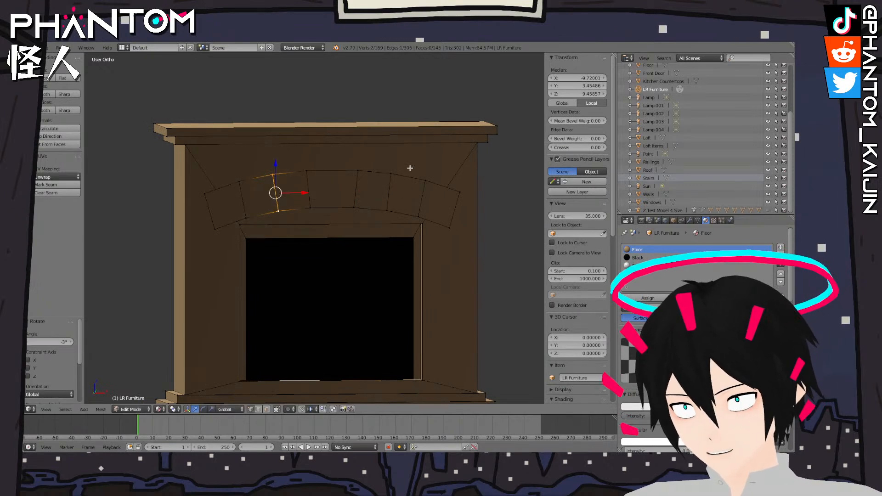
right_click(391, 174)
right_click(386, 210, "shift")
type("r3")
key("Return")
Extrude the keystone's top edge, raise it 0.015 along Z and scale it to about 1.02
right_click(392, 174)
key("l")
mouse_move(339, 192)
middle_mouse_down()
mouse_move(359, 201)
mouse_move(326, 195)
middle_mouse_up()
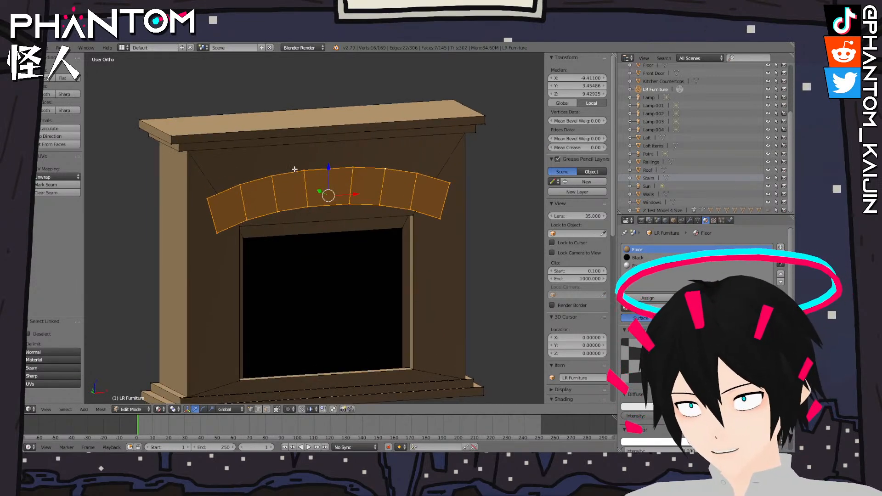
right_click(322, 196)
right_click(352, 169)
right_click(306, 171, "shift")
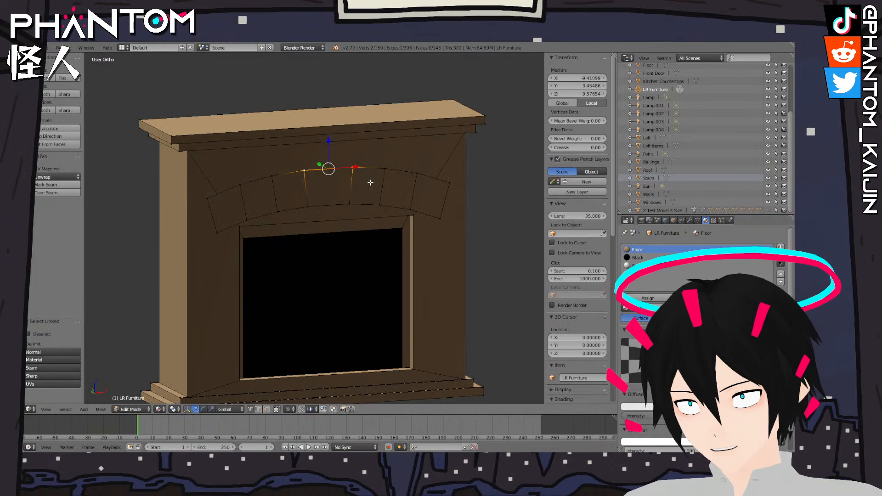
key("KP_1")
scroll(374, 179, "up", 5)
middle_click_drag(379, 169, 360, 305, "shift")
key("e")
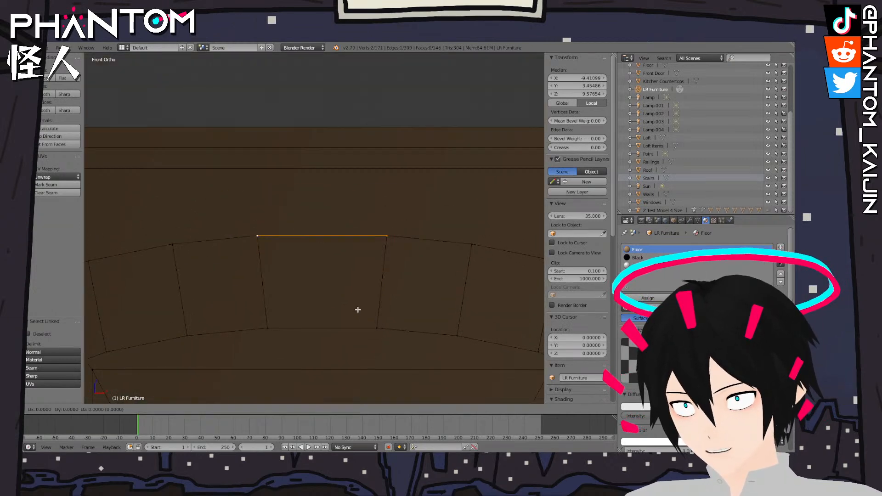
right_click(321, 220)
left_click_drag(325, 204, 327, 196)
key("s")
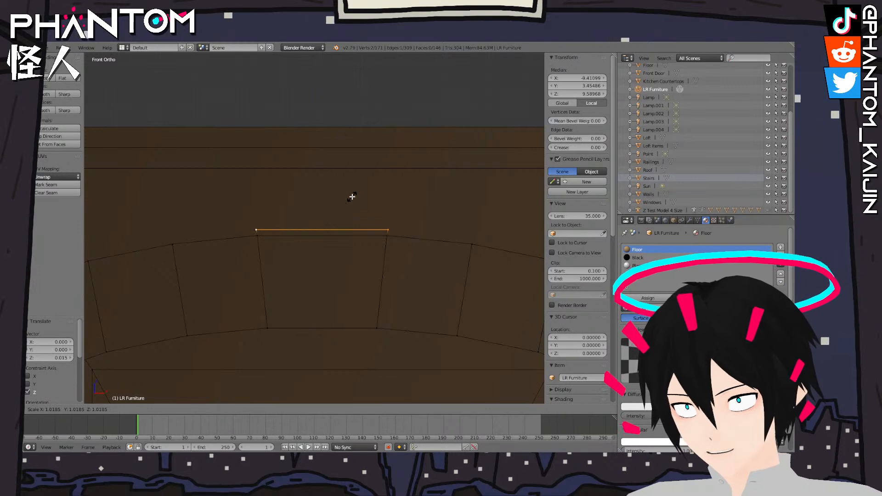
left_click(352, 197)
key("Tab")
middle_click_drag(363, 250, 398, 256)
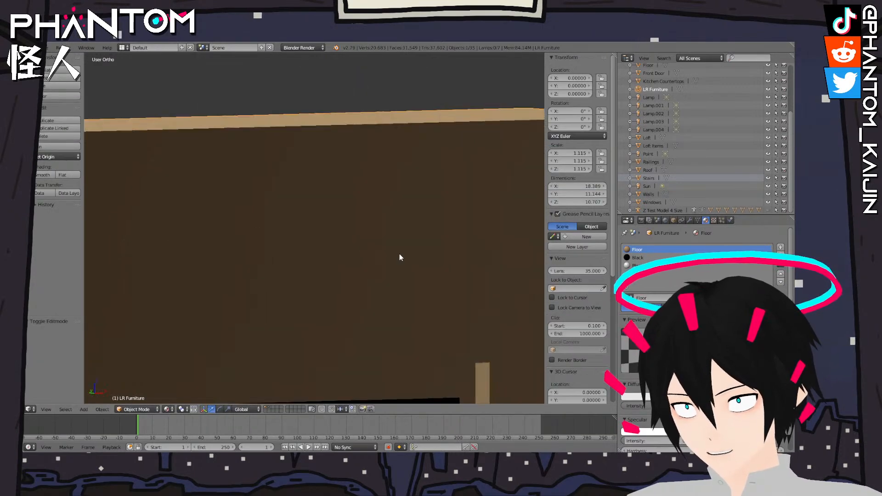
Extrude the keystone arch along Y towards the fireplace to give it depth, and recalculate the normals of the whole linked arch
key("Tab")
right_click(250, 235)
scroll(269, 248, "down", 3)
middle_click_drag(270, 248, 310, 263)
key("e")
right_click(309, 264)
left_click_drag(270, 255, 258, 255)
key("ctrl+l")
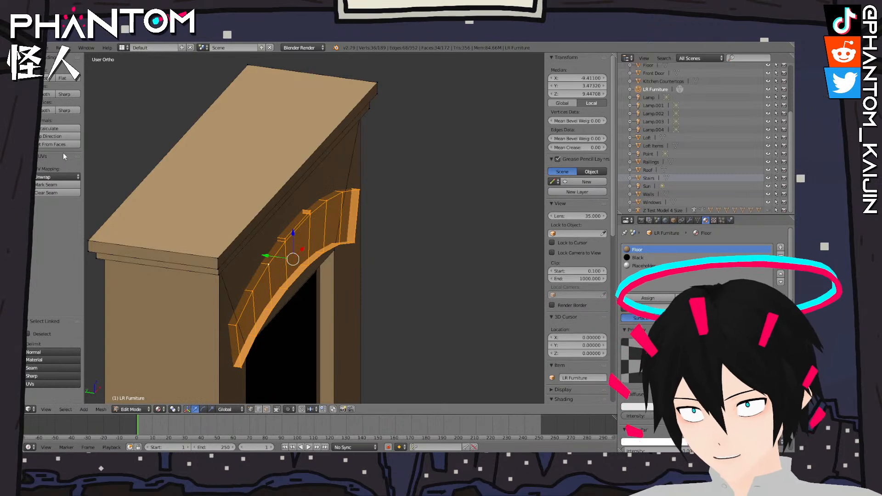
left_click(68, 131)
key("Tab")
mouse_move(381, 250)
middle_mouse_down()
mouse_move(335, 227)
mouse_move(336, 240)
mouse_move(367, 251)
mouse_move(260, 252)
mouse_move(371, 254)
middle_mouse_up()
scroll(335, 228, "down", 5)
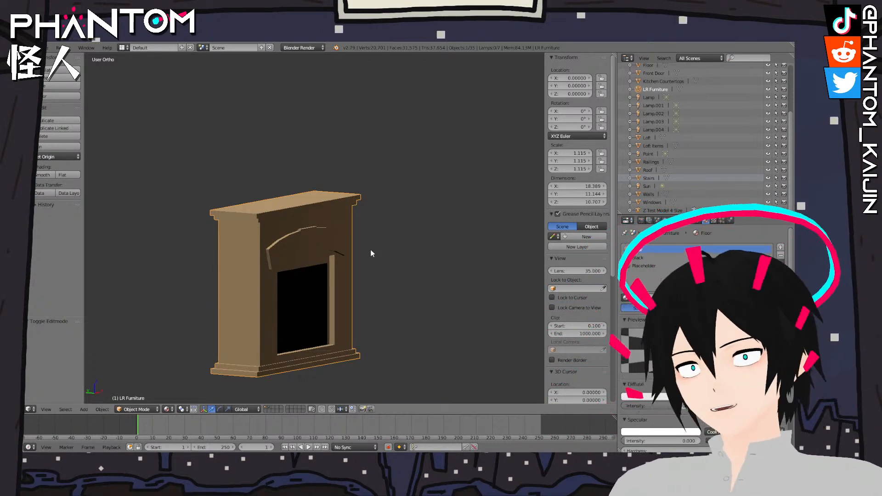
key("KP_1")
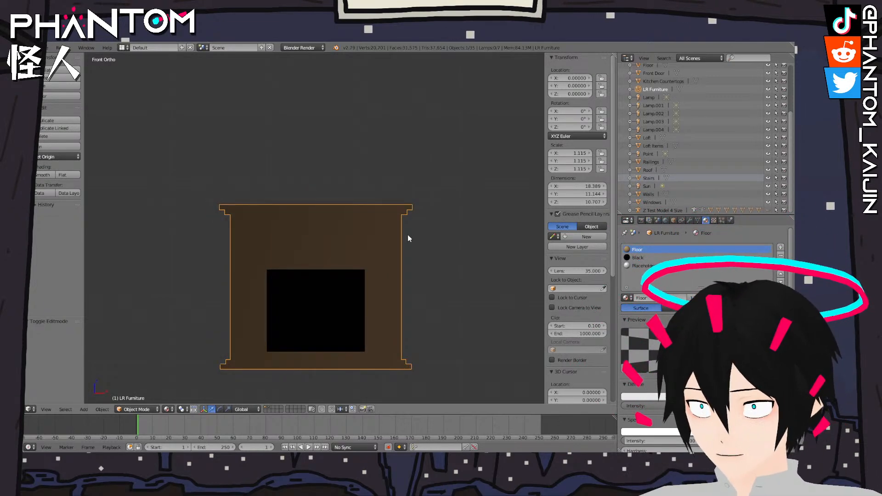
Add a new material slot to the fireplace object and give it the Decking material
scroll(409, 234, "up", 4)
key("Tab")
middle_click_drag(410, 243, 374, 281)
right_click(497, 218)
scroll(496, 218, "down", 5)
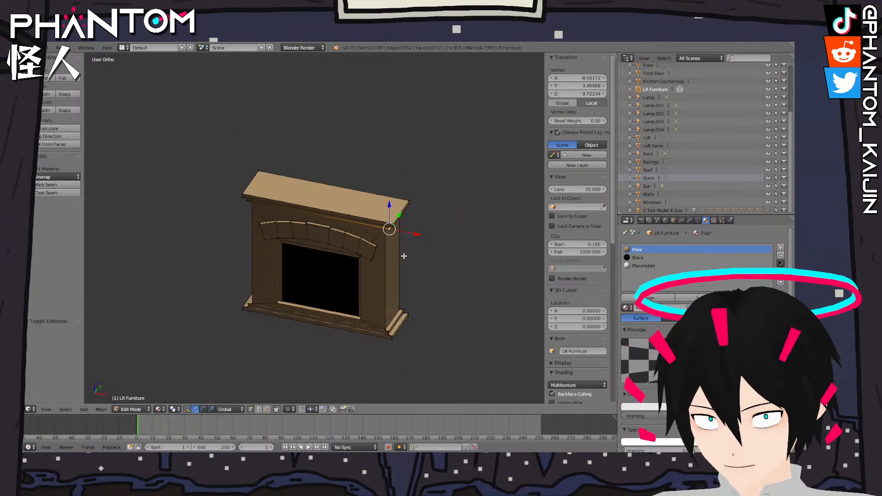
key("KP_1")
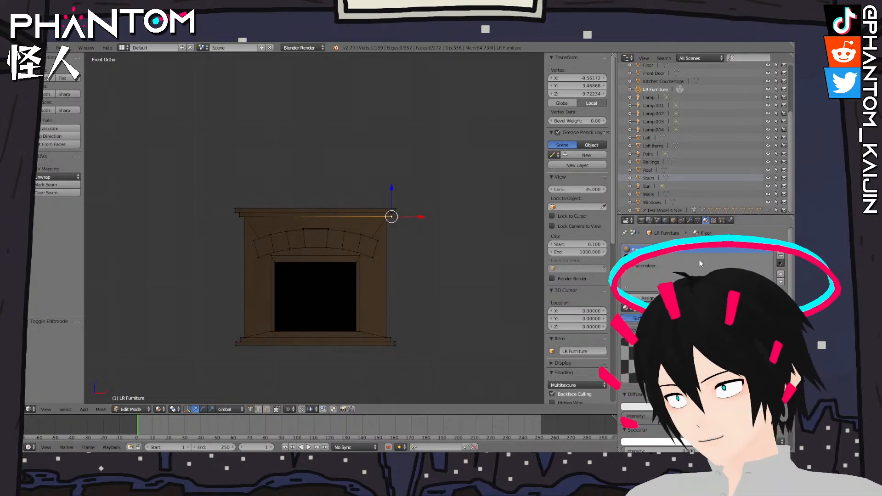
left_click(781, 256)
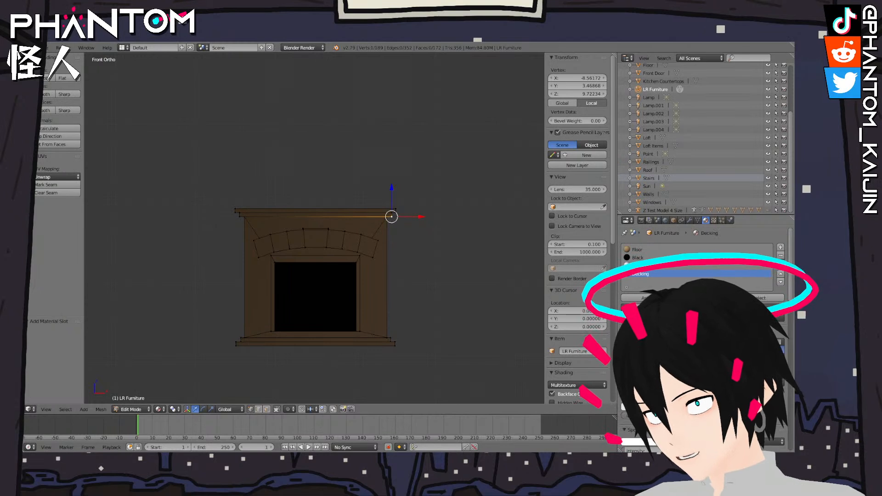
Select the stepped mantel shelf at the top of the fireplace all the way round and assign the Decking material to its faces
middle_click_drag(430, 209, 428, 219)
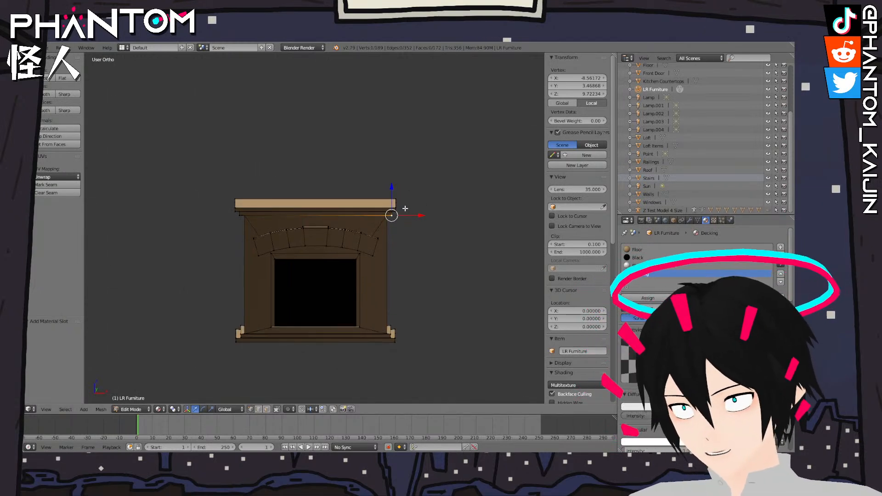
right_click(392, 212, "shift")
right_click(398, 211, "shift")
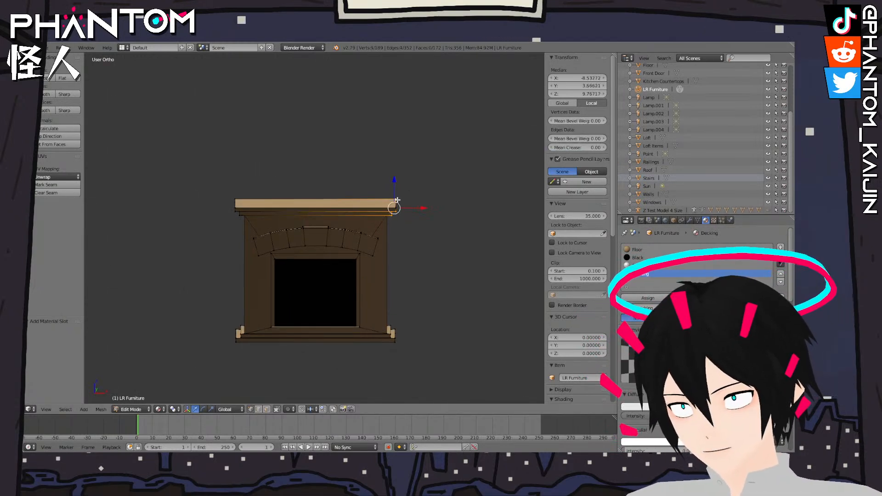
middle_click_drag(368, 203, 344, 173)
scroll(347, 176, "up", 4)
scroll(338, 263, "up", 2)
middle_click_drag(481, 220, 351, 254, "shift")
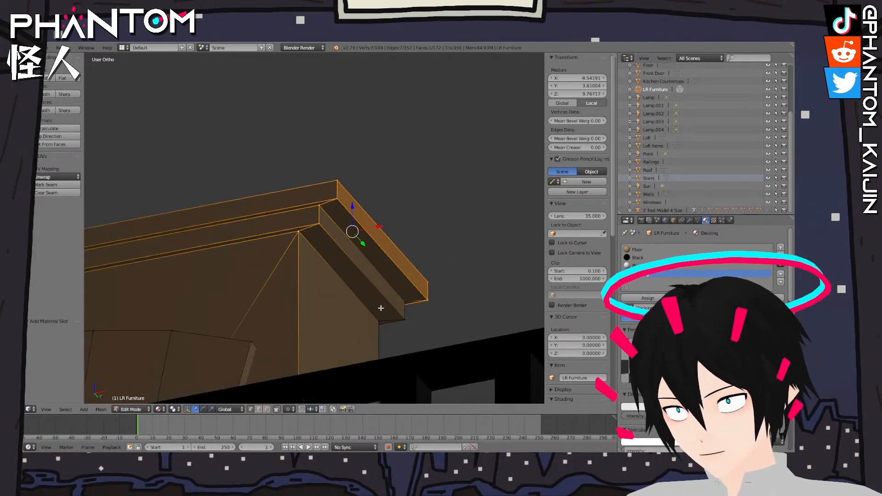
right_click(406, 319, "shift")
right_click(406, 302, "shift")
middle_click_drag(450, 304, 356, 259)
middle_click_drag(432, 237, 244, 226, "shift")
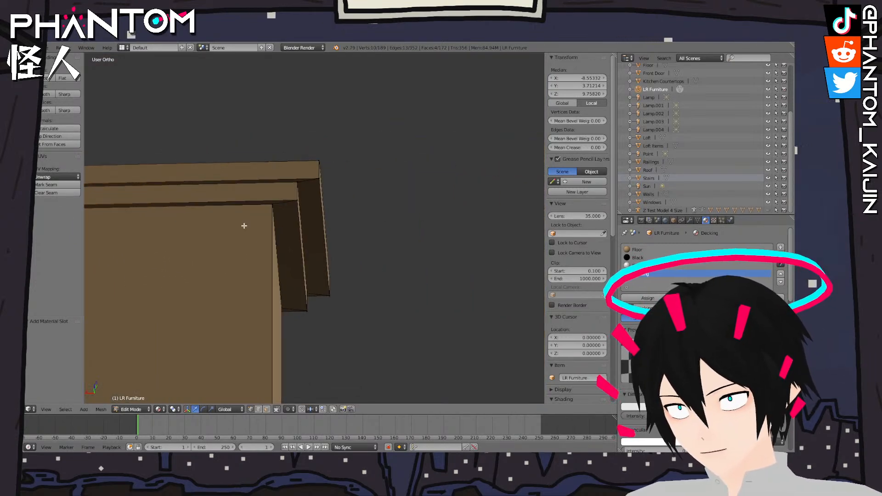
right_click(297, 182, "shift")
right_click(317, 180, "shift")
middle_click_drag(361, 190, 354, 300)
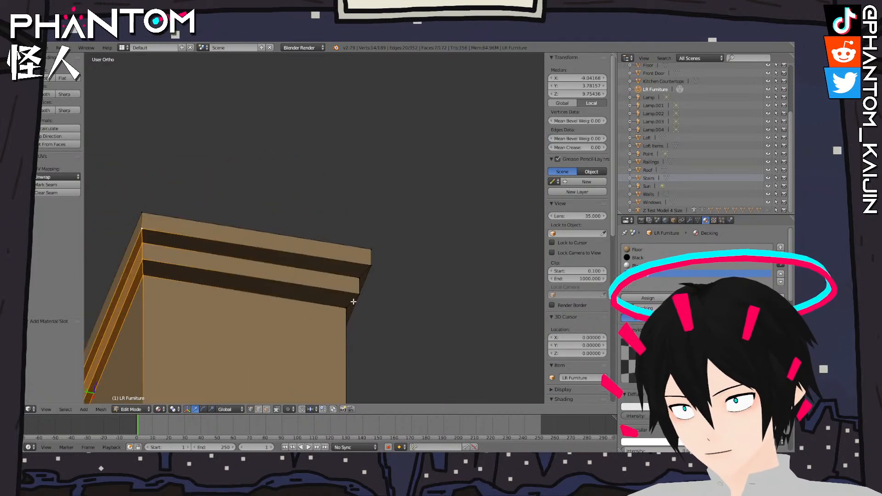
right_click(347, 313, "shift")
right_click(369, 265, "shift")
right_click(143, 221, "shift")
right_click(143, 221, "shift")
right_click(143, 216, "shift")
middle_click_drag(375, 268, 471, 259)
scroll(484, 257, "down", 6)
left_click(648, 299)
key("Tab")
mouse_move(398, 286)
middle_mouse_down()
mouse_move(447, 341)
mouse_move(390, 279)
middle_mouse_up()
scroll(448, 341, "up", 3)
scroll(427, 337, "down", 6)
Select the stepped base moulding of the fireplace all the way round and assign the Decking material to its faces
key("Tab")
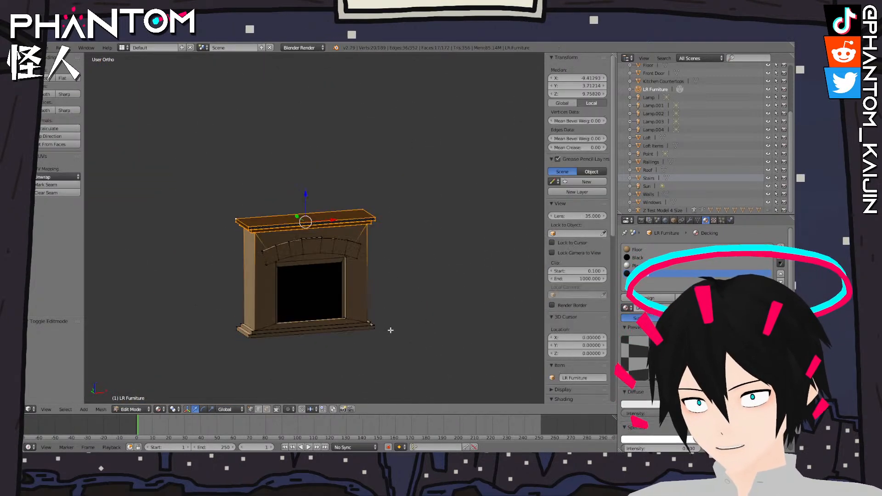
middle_click_drag(391, 329, 399, 223, "shift")
scroll(350, 199, "up", 6)
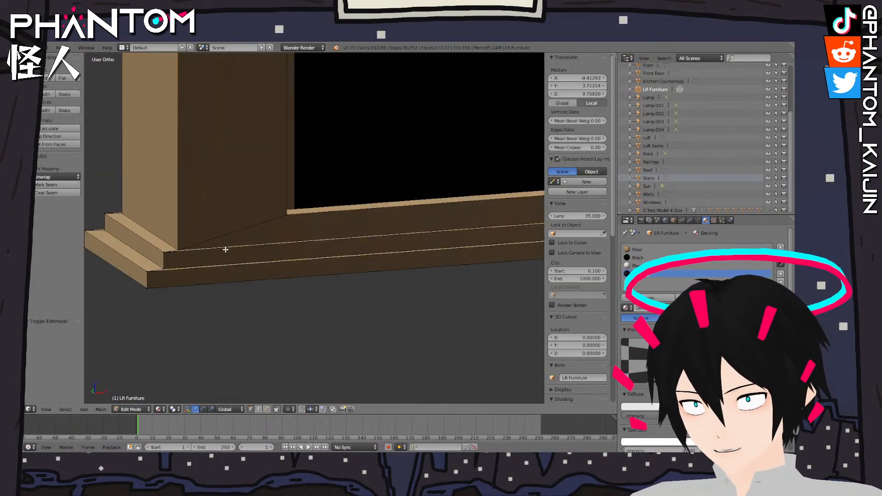
right_click(165, 265)
middle_click_drag(398, 264, 315, 287)
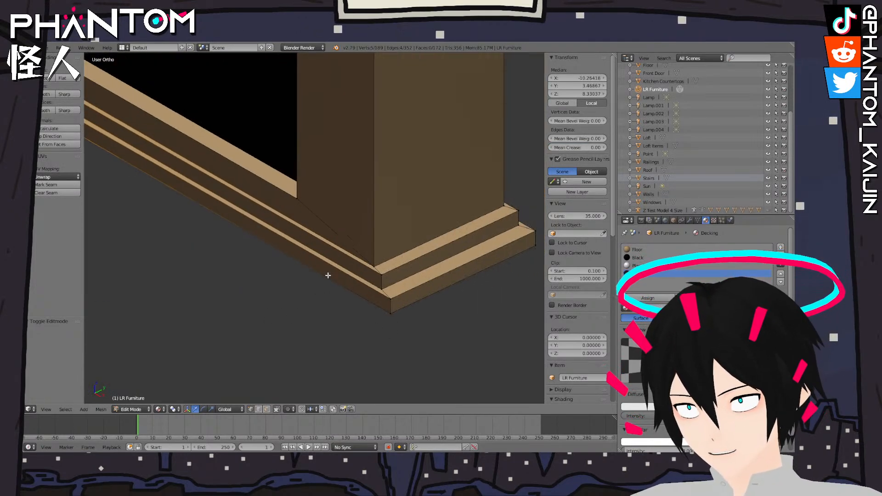
right_click(390, 298, "shift")
right_click(382, 289, "shift")
right_click(391, 313, "shift")
middle_click_drag(528, 304, 226, 273)
right_click(314, 296, "shift")
right_click(313, 307, "shift")
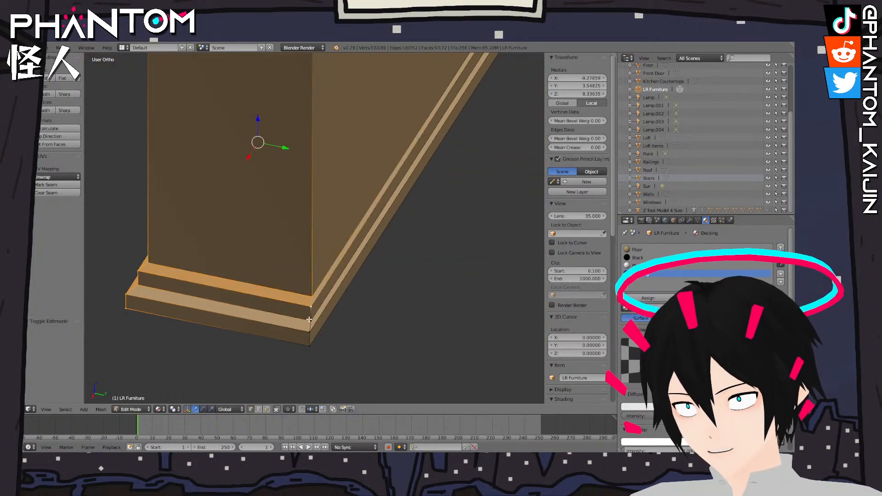
right_click(312, 321, "shift")
right_click(311, 332, "shift")
right_click(311, 346, "shift")
middle_click_drag(423, 297, 313, 254)
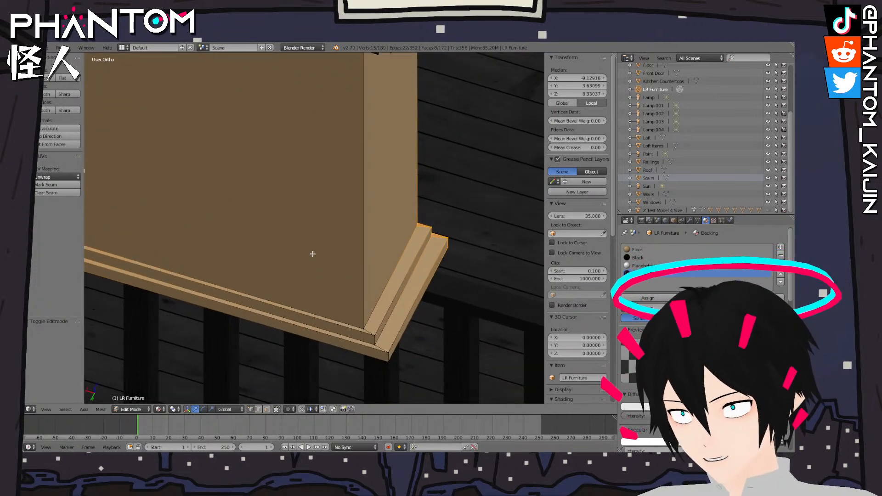
right_click(383, 346, "shift")
right_click(391, 353, "shift")
right_click(392, 362, "shift")
scroll(346, 336, "down", 7)
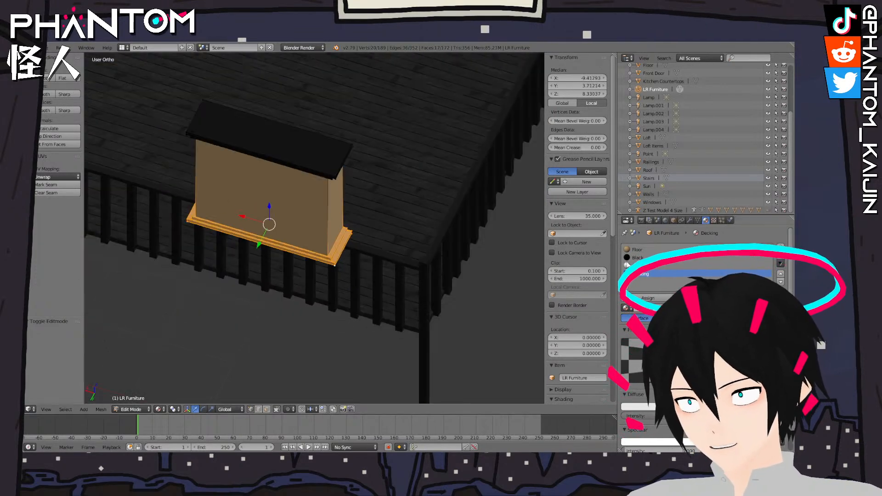
left_click(648, 299)
Delete only the large back face of the fireplace body between the mantel and the base
middle_click_drag(301, 298, 324, 286)
scroll(324, 286, "up", 4)
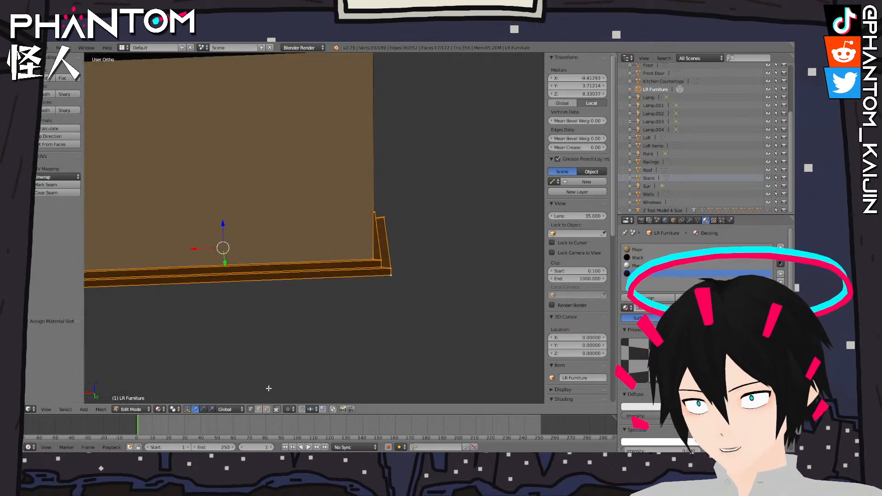
middle_click_drag(262, 278, 398, 330, "shift")
right_click(373, 223)
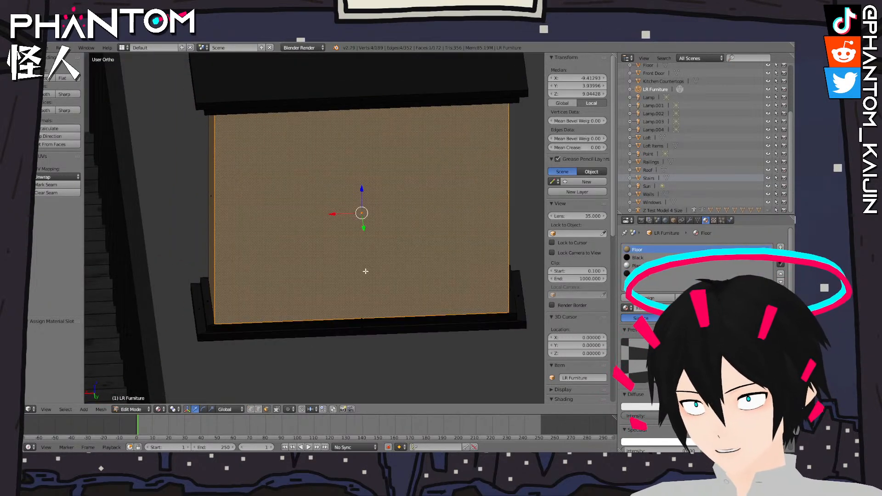
key("x")
left_click(355, 308)
middle_click_drag(354, 305, 303, 385)
scroll(463, 287, "down", 5)
Select all faces of the fireplace that use the Decking material through its material slot
left_click(252, 409)
scroll(323, 270, "up", 5)
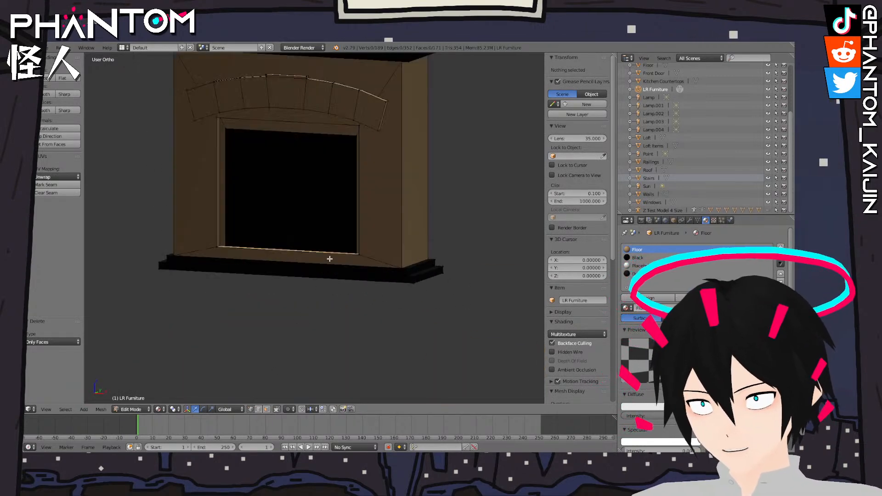
right_click(407, 276)
scroll(408, 275, "down", 6)
scroll(665, 272, "down", 1)
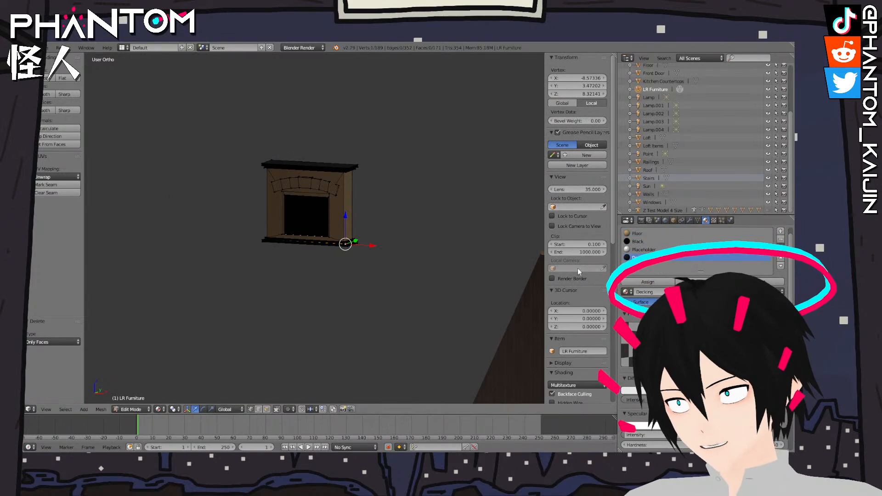
left_click(695, 282)
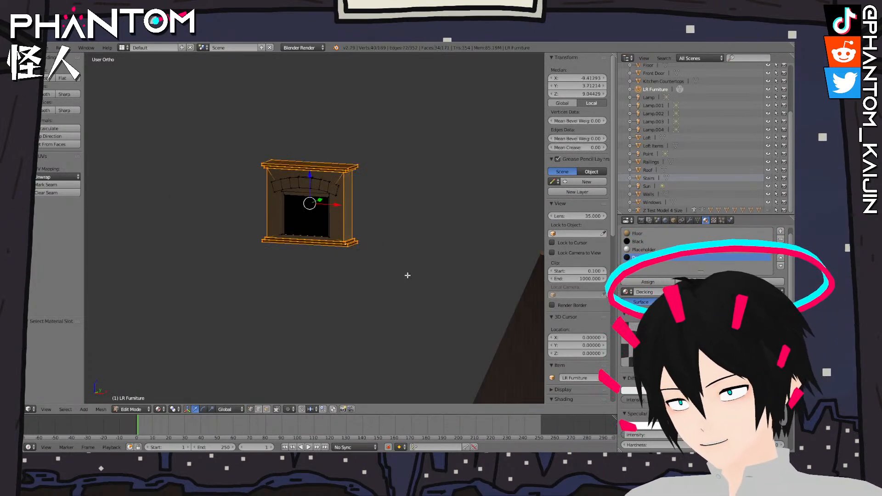
Turn the outliner area into a UV/Image Editor and load the 106_wood stained texture image ending in .jpg.001
middle_click_drag(407, 275, 415, 276)
key("KP_1")
scroll(362, 154, "up", 6)
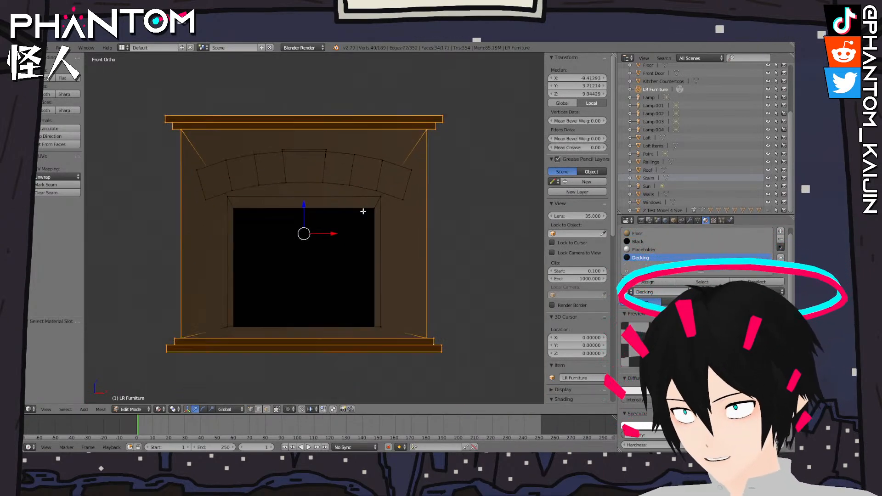
left_click(627, 58)
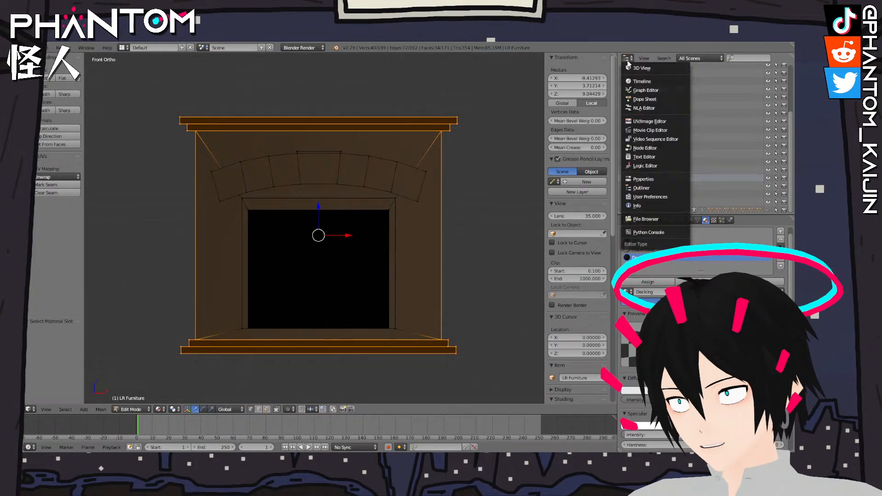
left_click(645, 122)
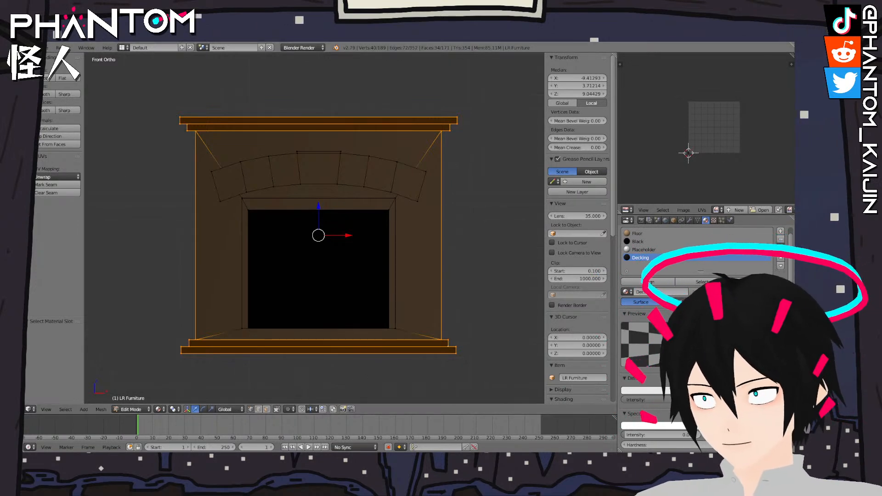
left_click(717, 209)
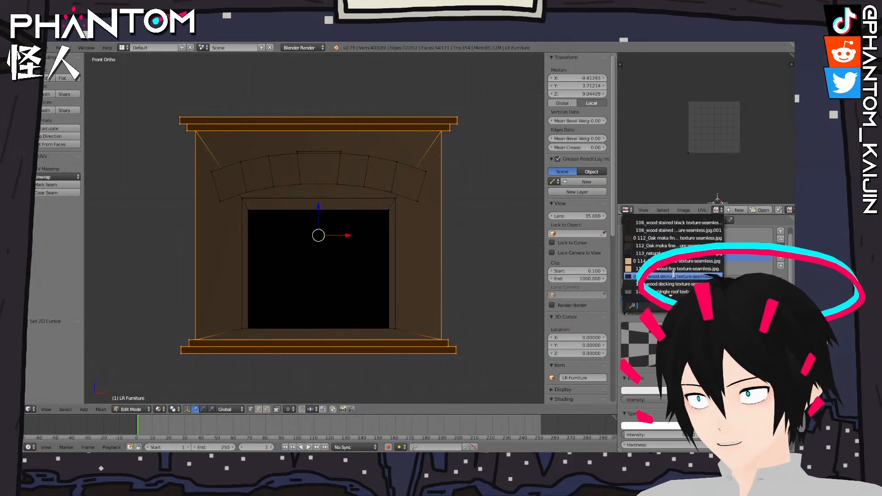
left_click(671, 231)
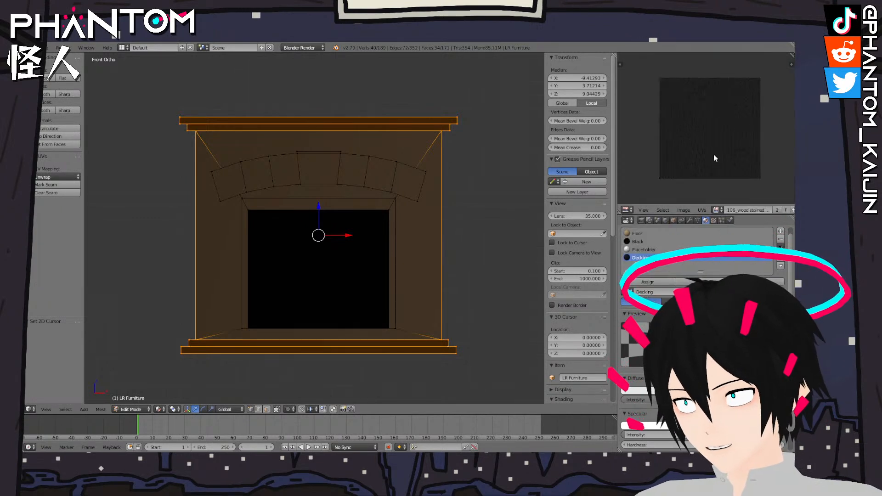
scroll(715, 152, "up", 2)
middle_click_drag(713, 165, 708, 169)
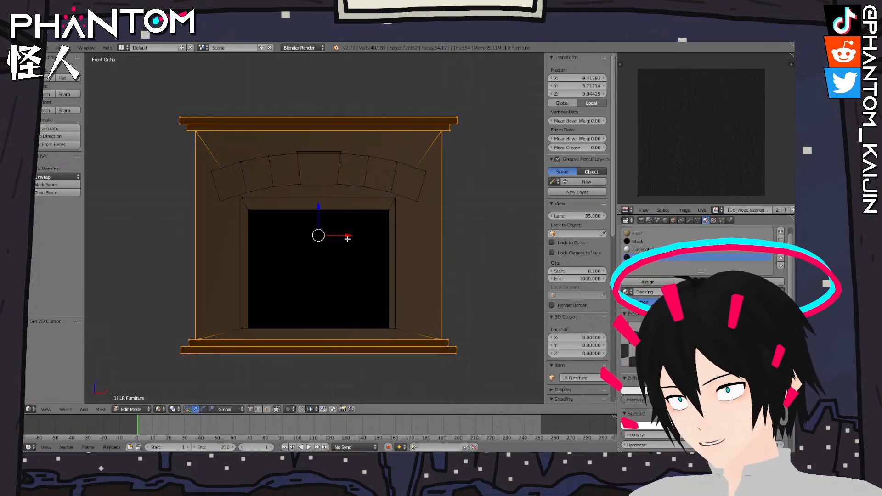
Unwrap the selected mantel and base faces and check how the wood texture falls on them
left_click(69, 177)
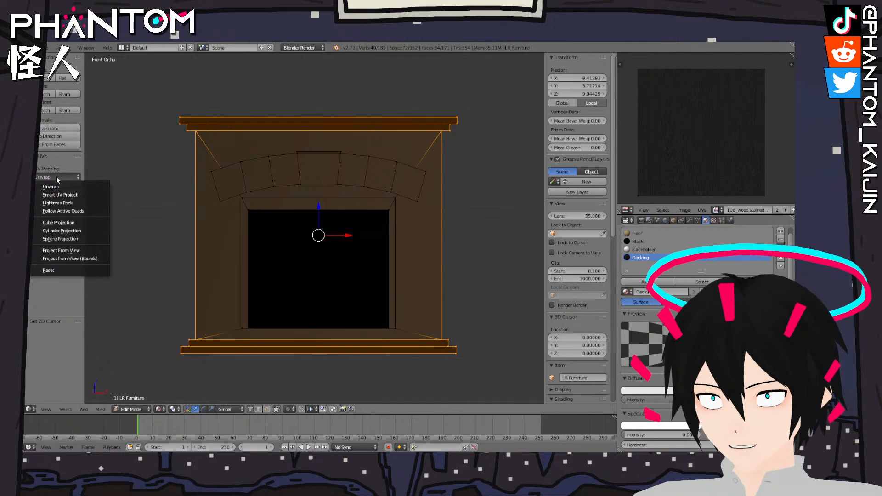
left_click(68, 186)
key("Tab")
middle_click_drag(423, 177, 403, 221)
key("Tab")
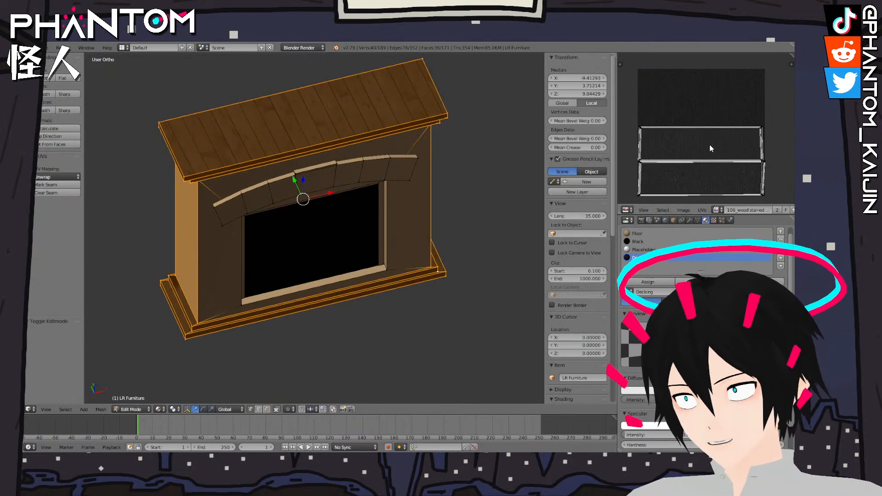
Rotate all the mantel and base UVs by 90 degrees and shift them up over the wood texture
key("b")
left_click_drag(625, 113, 794, 204)
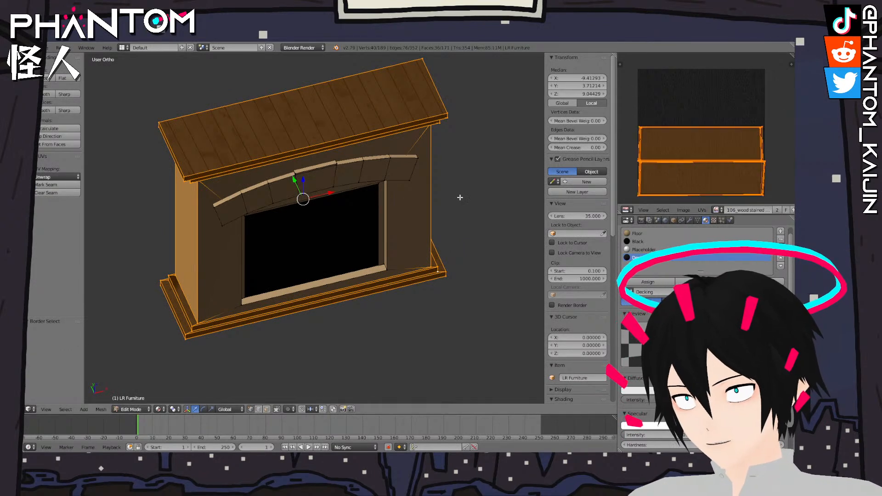
key("s")
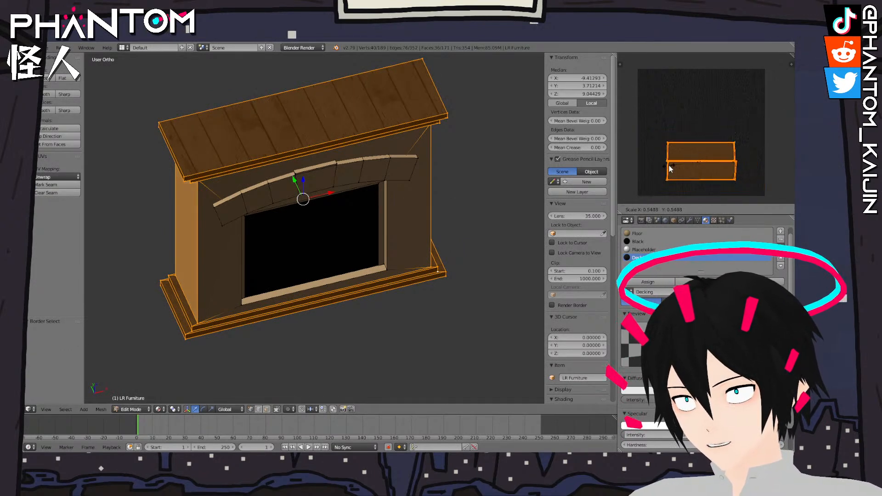
key("Escape")
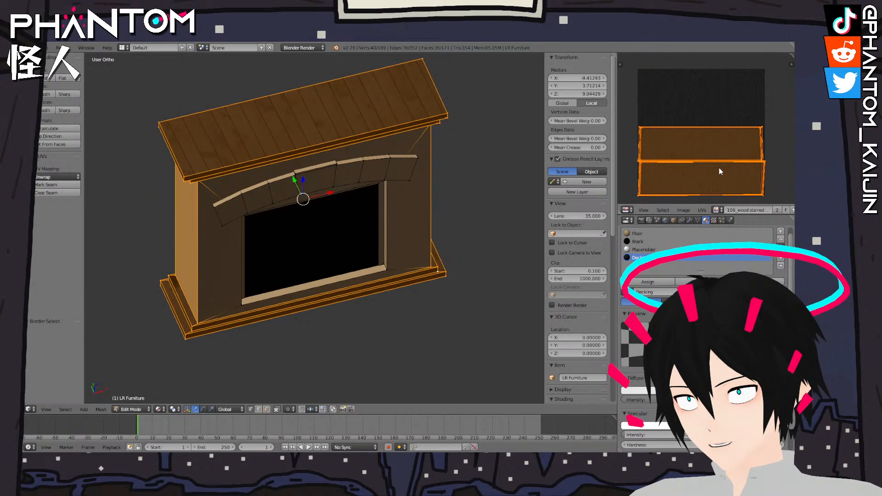
type("r90")
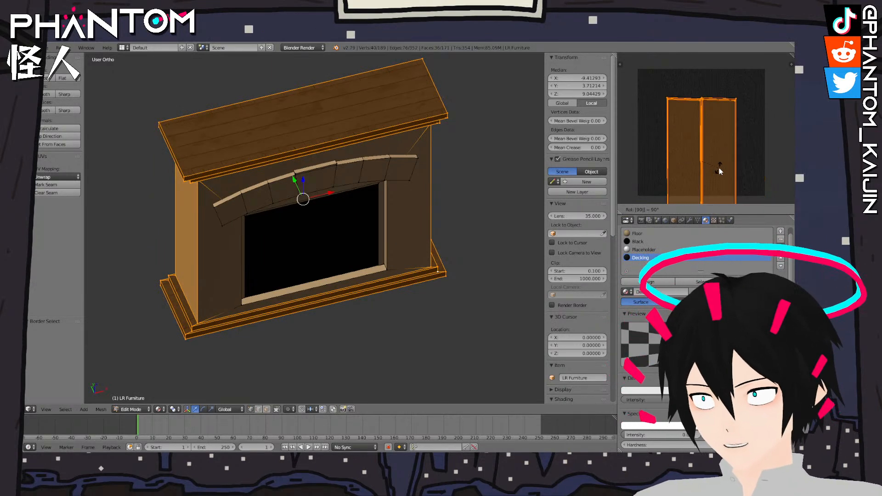
key("Return")
key("g")
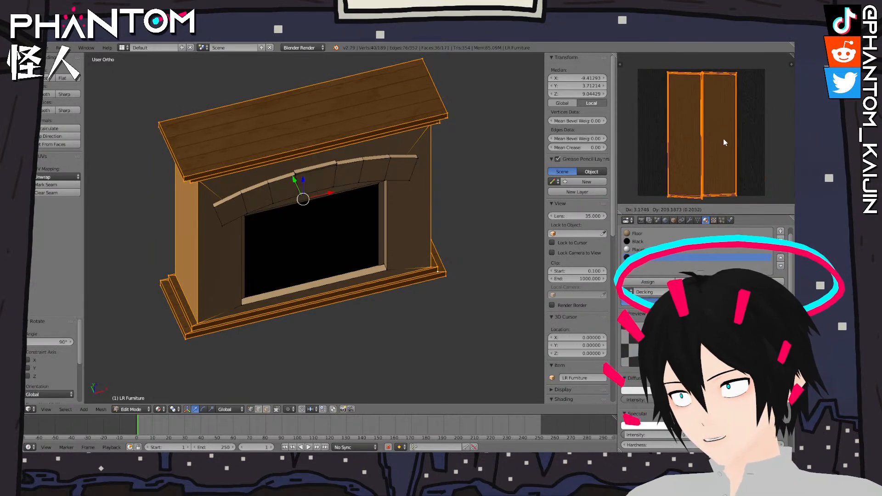
left_click(724, 137)
key("Tab")
middle_click_drag(458, 170, 463, 138)
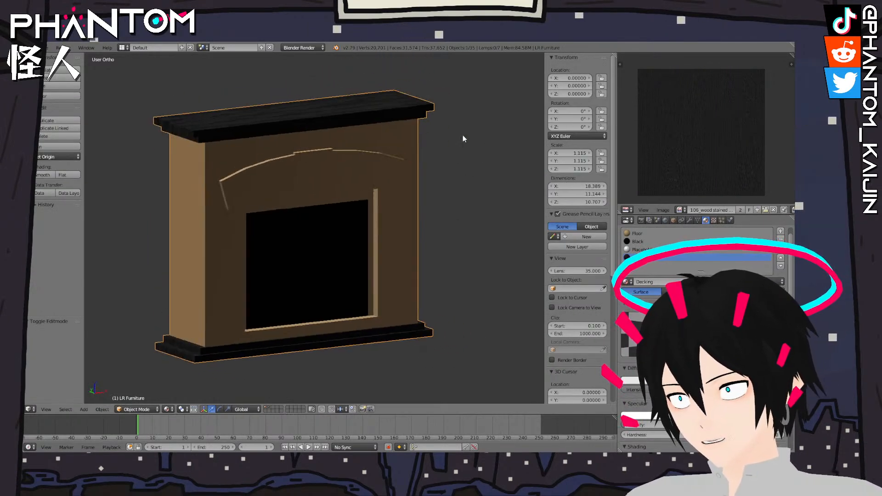
middle_click_drag(456, 172, 458, 181)
Load 106_wood stained black texture-seamless.jpg as the image of the Decking material's texture and check it on the fireplace
key("Tab")
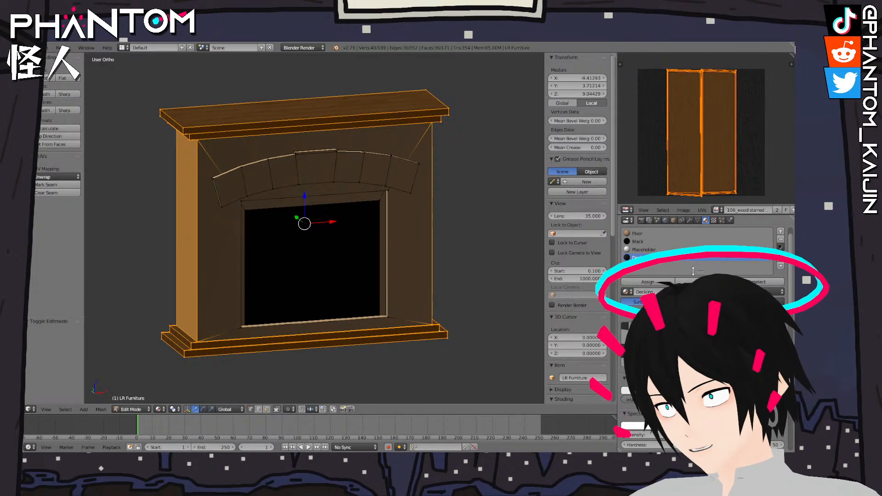
left_click(714, 221)
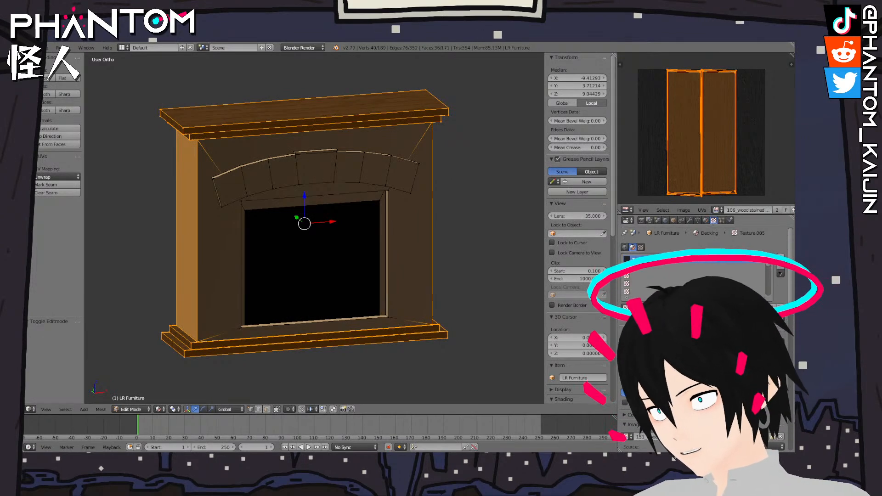
left_click(772, 437)
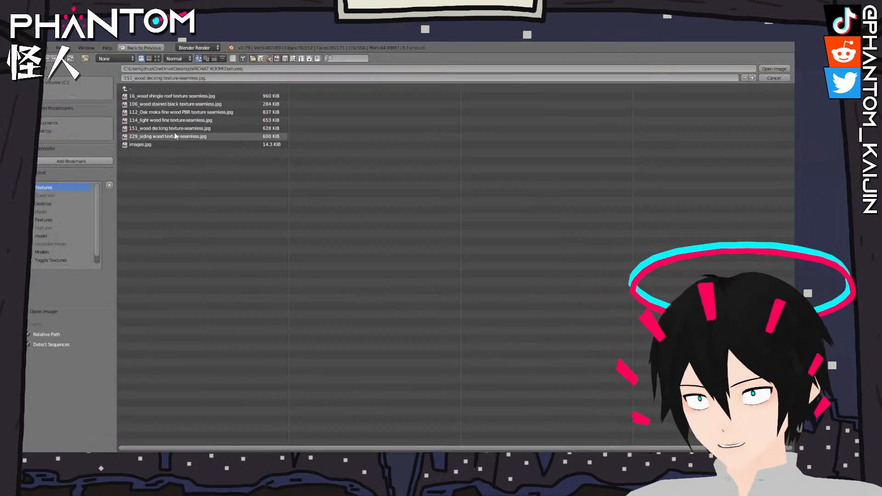
double_click(177, 105)
middle_click_drag(193, 114, 273, 168)
key("a")
scroll(353, 156, "up", 5)
scroll(274, 168, "down", 6)
key("Tab")
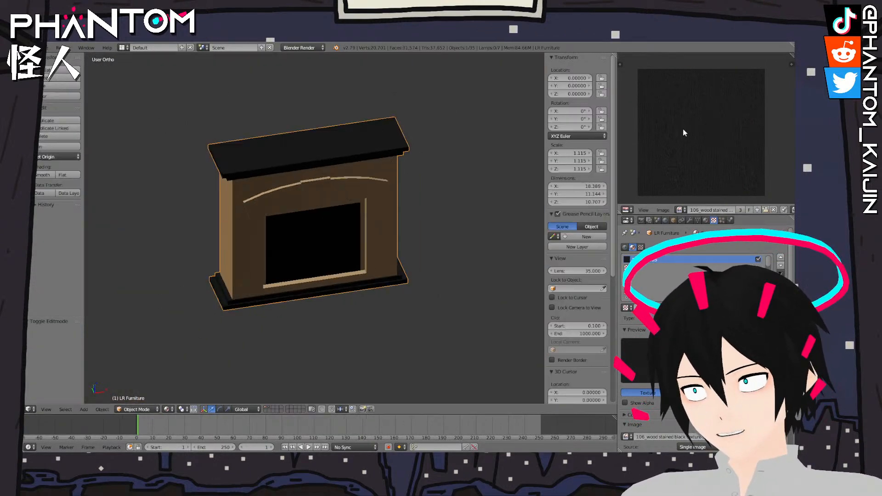
Rescale the UVs of the mantel and base on the wood texture and inspect the grain on the fireplace
key("Tab")
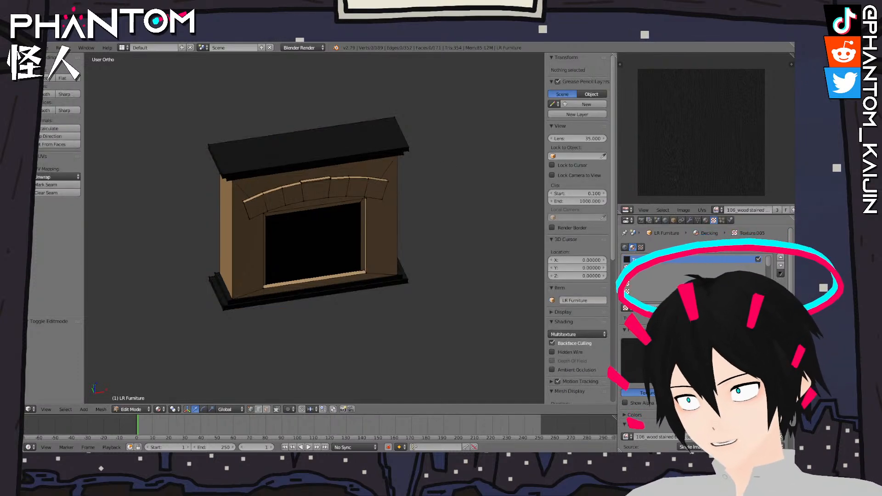
left_click(705, 221)
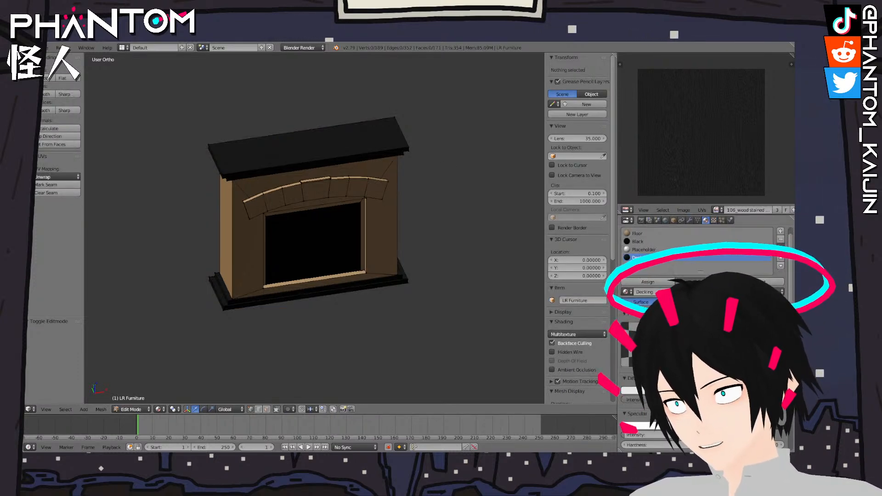
key("a")
key("s")
left_click(713, 118)
key("Tab")
scroll(407, 123, "up", 5)
middle_click_drag(407, 122, 442, 156)
scroll(409, 180, "down", 5)
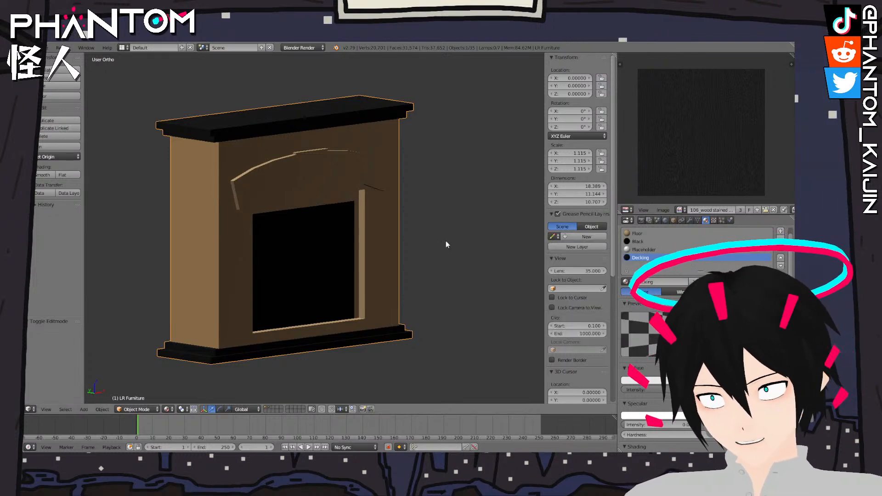
Turn the UV/Image Editor area back into the Outliner
scroll(449, 244, "down", 10)
scroll(443, 247, "down", 3)
scroll(448, 255, "up", 6)
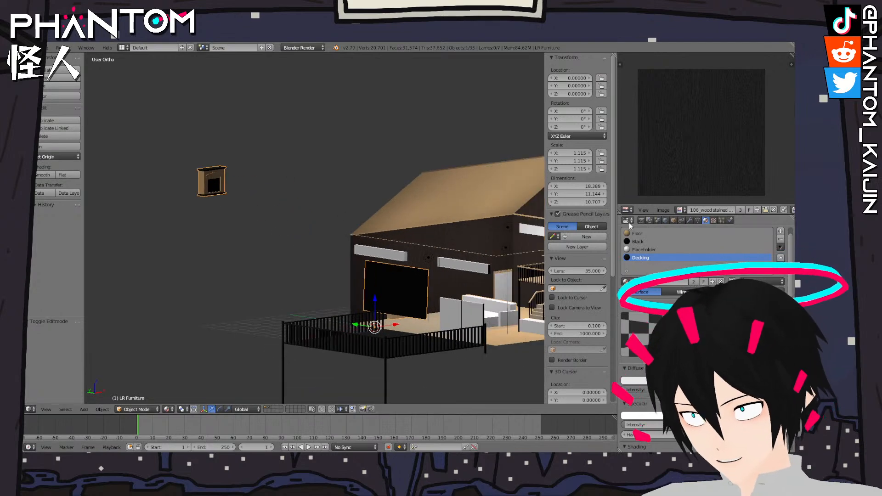
left_click(631, 212)
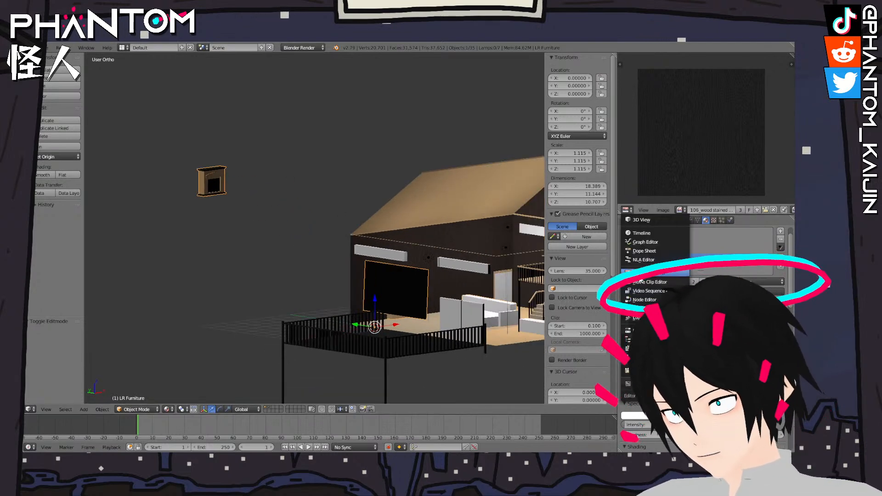
left_click(644, 339)
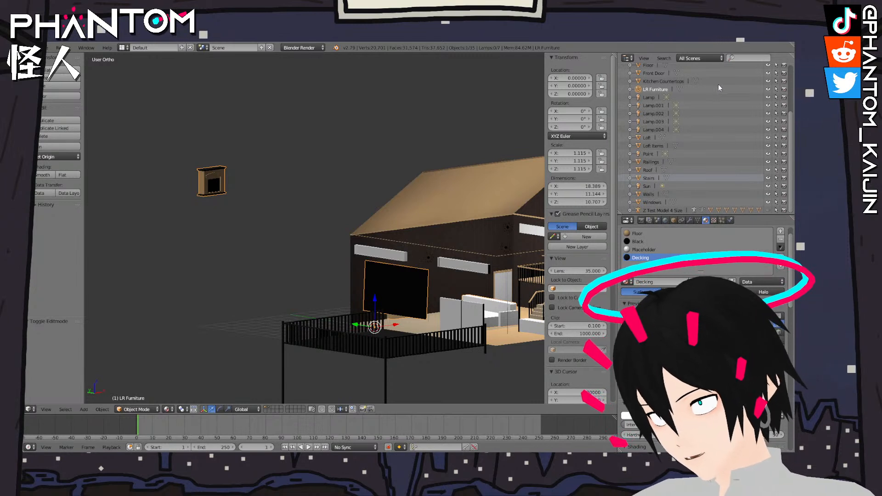
Show the Exterior object for a look at the house's outer shell and hide it again
scroll(738, 141, "up", 4)
scroll(738, 136, "up", 1)
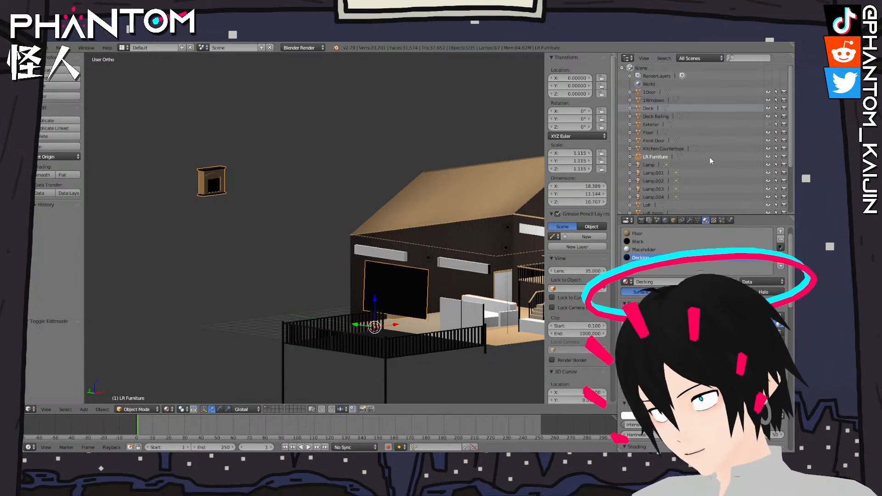
left_click(769, 124)
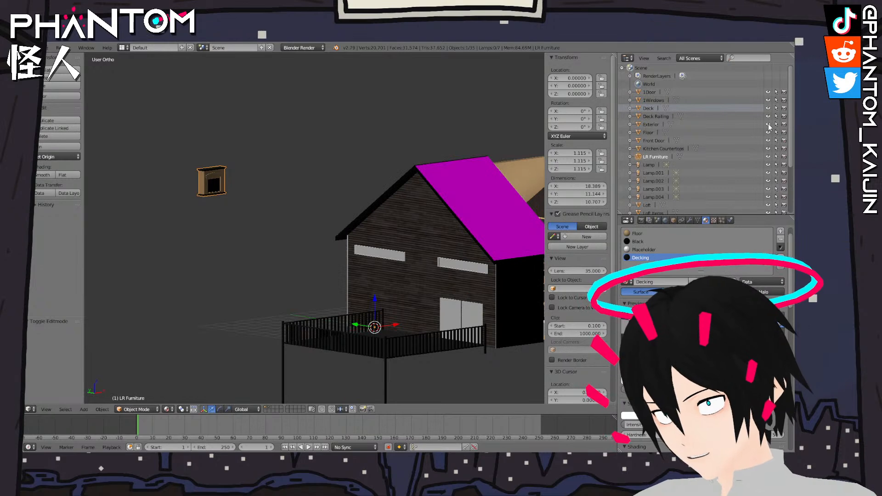
left_click(768, 125)
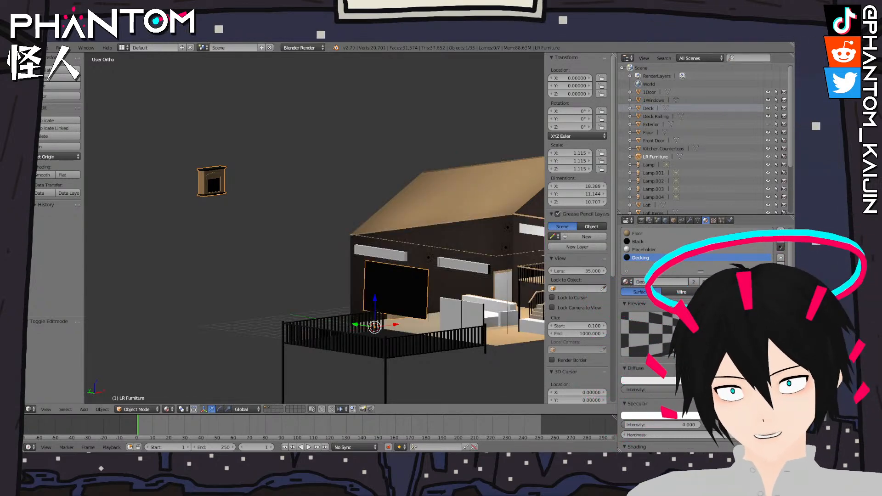
Examine the textured fireplace up close from the front
middle_click_drag(255, 239, 221, 245)
scroll(249, 250, "up", 5)
scroll(249, 251, "down", 5)
scroll(221, 243, "up", 4)
middle_click_drag(248, 198, 330, 323, "shift")
scroll(429, 322, "up", 6)
scroll(263, 334, "up", 2)
middle_click_drag(312, 324, 357, 264, "shift")
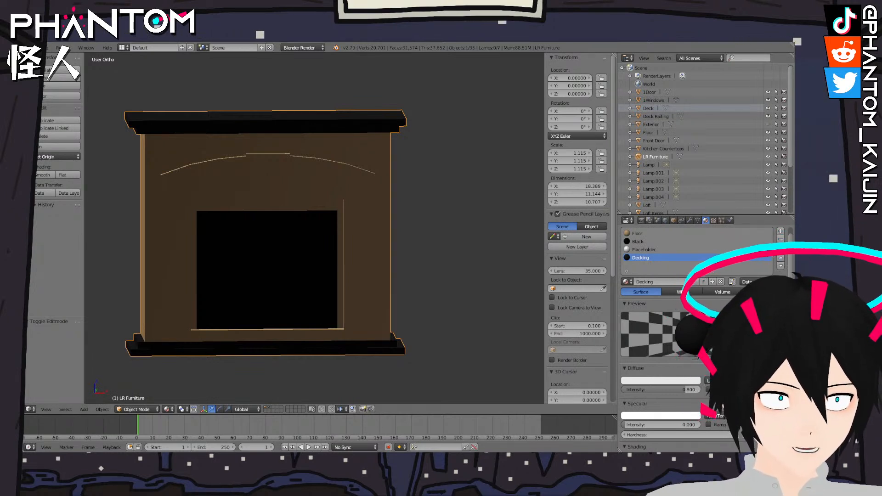
Put the LR Furniture mesh into Edit Mode and add the linked fireplace body to the selection
scroll(323, 208, "down", 18)
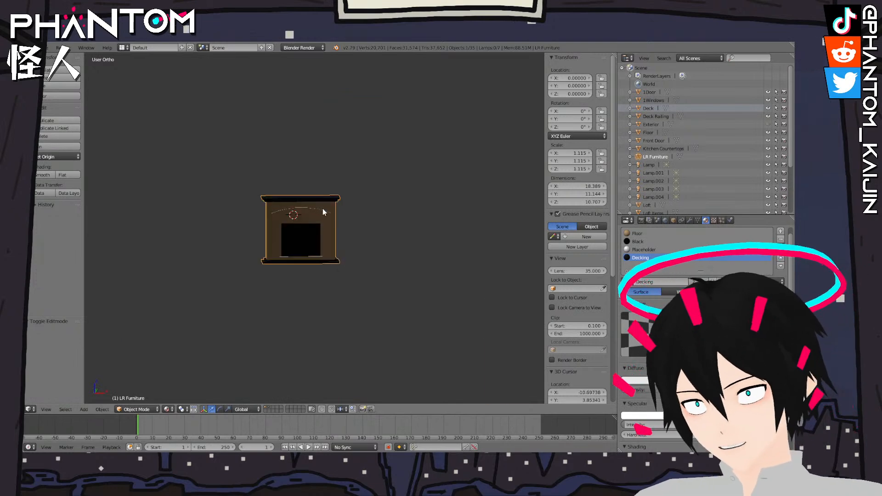
scroll(320, 257, "up", 5)
key("Tab")
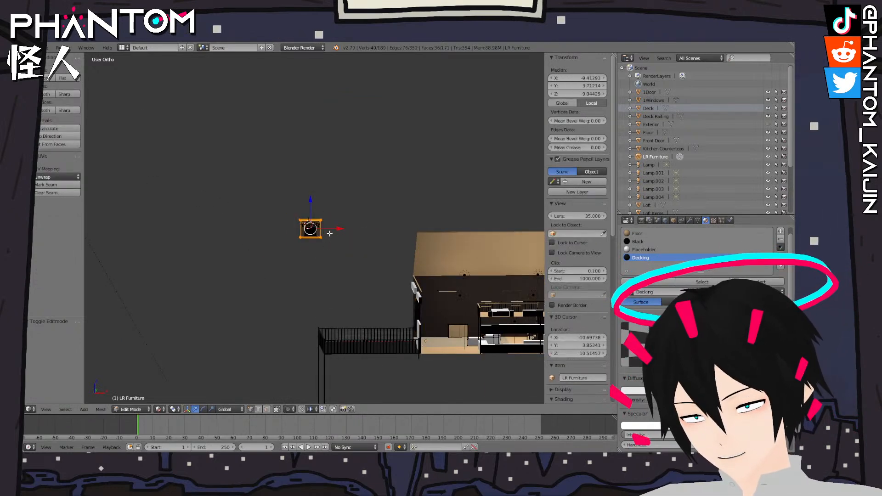
key("l")
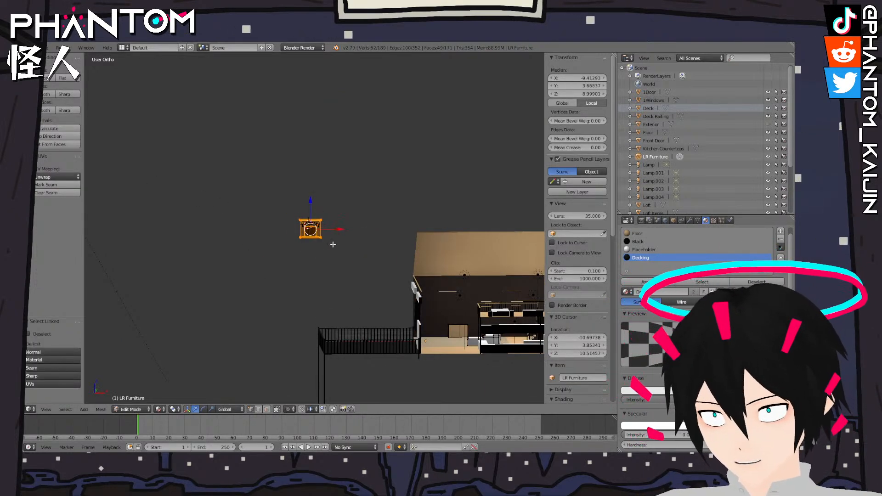
Try to move the selected fireplace parts into the living room from the top view
key("KP_7")
scroll(347, 261, "down", 5)
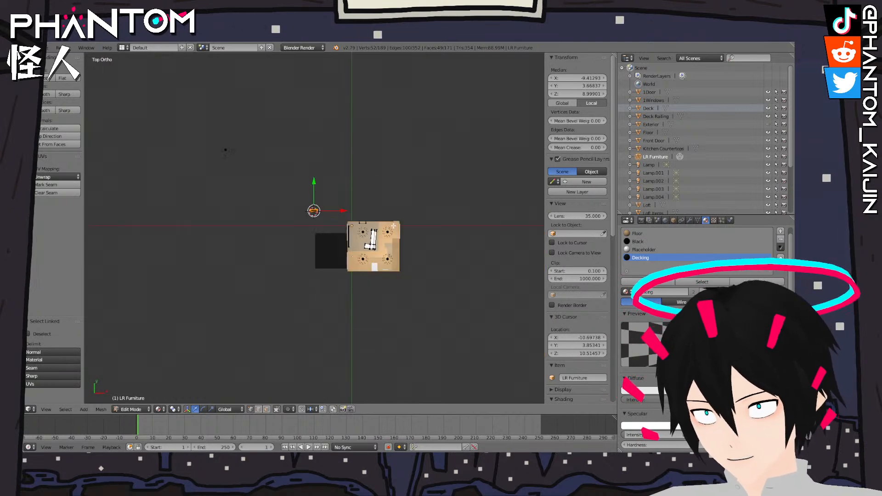
scroll(284, 177, "up", 7)
key("g")
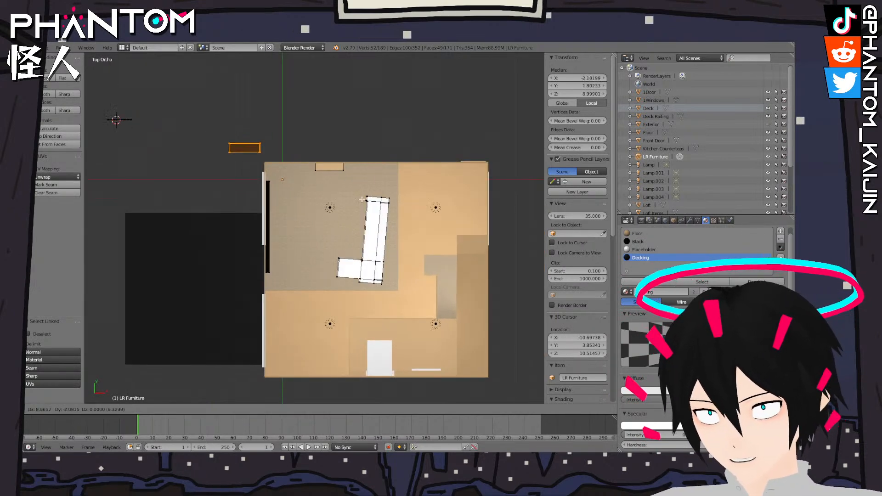
left_click(434, 211)
middle_click_drag(434, 210, 338, 207)
key("ctrl+z")
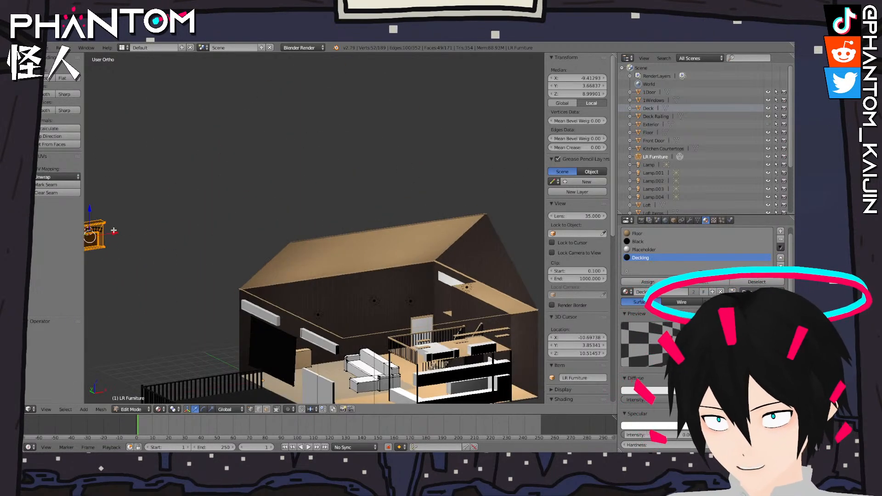
Add the remaining linked fireplace part and move everything about 13.5 in X and -3.33 in Y over the placeholder box
key("l")
key("KP_7")
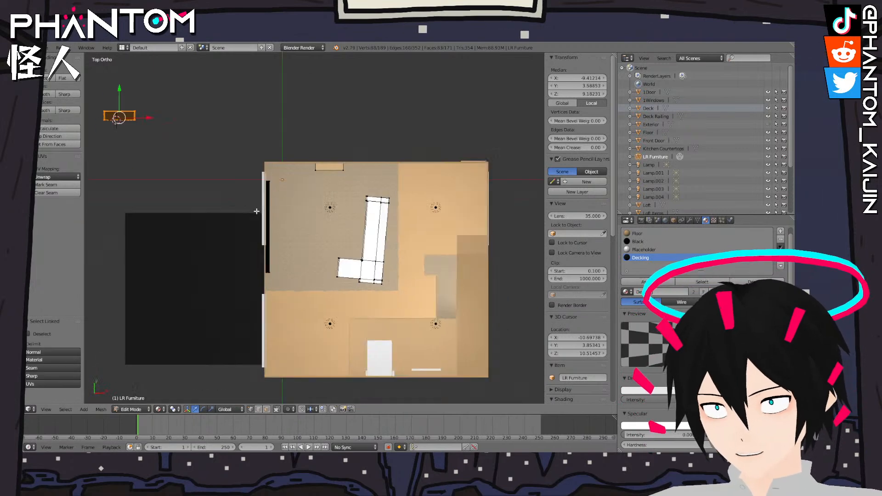
key("g")
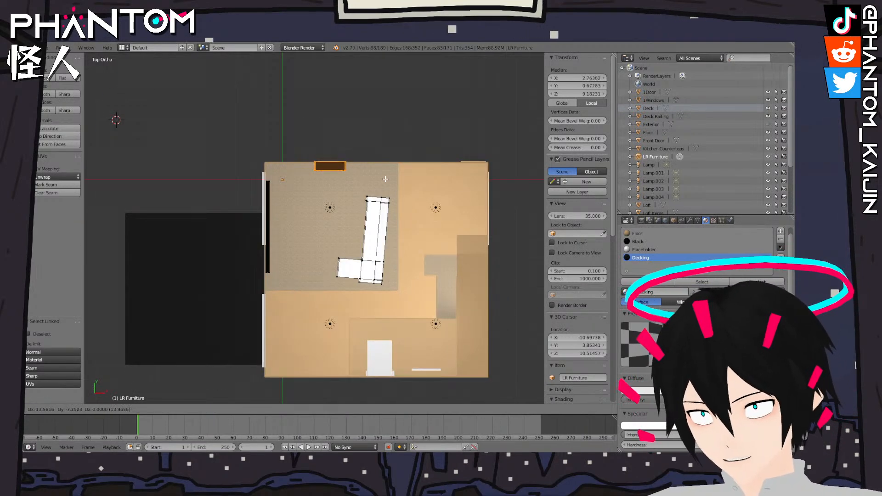
left_click(384, 180)
Lower the selected fireplace along Z until its base sits on the living room floor
key("KP_1")
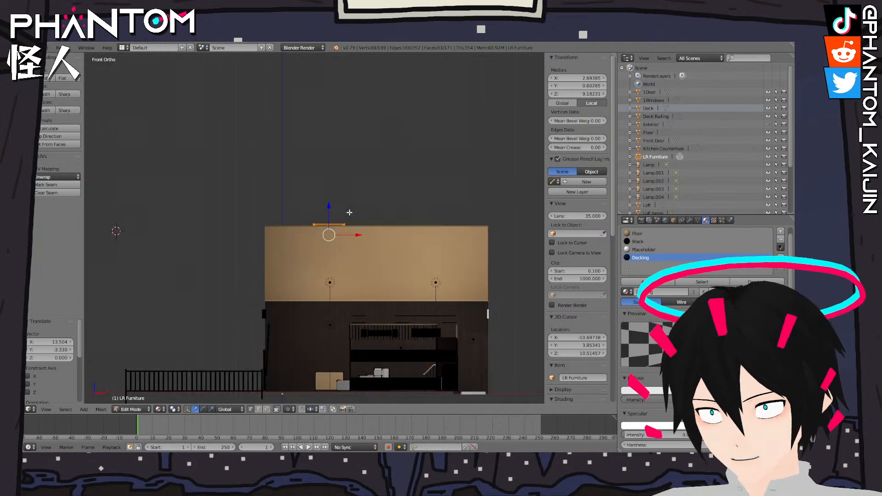
scroll(349, 211, "up", 3)
middle_click_drag(349, 217, 331, 118, "shift")
left_click_drag(323, 116, 337, 301)
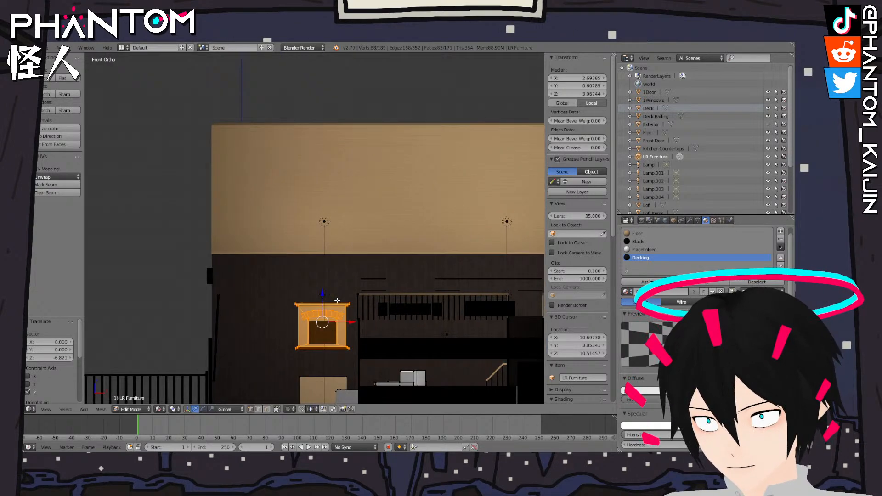
middle_click_drag(330, 286, 309, 209, "shift")
left_click_drag(303, 215, 306, 277)
scroll(308, 248, "up", 5)
middle_click_drag(306, 278, 457, 198)
middle_click_drag(377, 171, 403, 235, "shift")
scroll(428, 233, "down", 2)
left_click_drag(353, 251, 352, 256)
Nudge the fireplace along Y so its back sits against the living room wall
middle_click_drag(353, 256, 406, 290)
middle_click_drag(261, 275, 532, 293, "shift")
key("KP_7")
left_click_drag(379, 159, 380, 159)
middle_click_drag(380, 160, 250, 311)
left_click_drag(250, 311, 246, 311)
middle_click_drag(246, 311, 281, 383)
Delete all vertices of the placeholder box overlapping the fireplace and return to Object Mode
key("a")
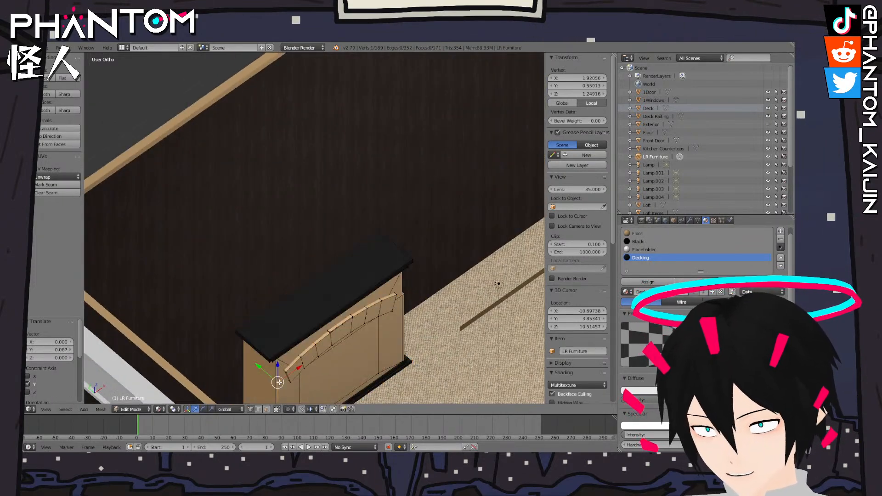
key("l")
key("x")
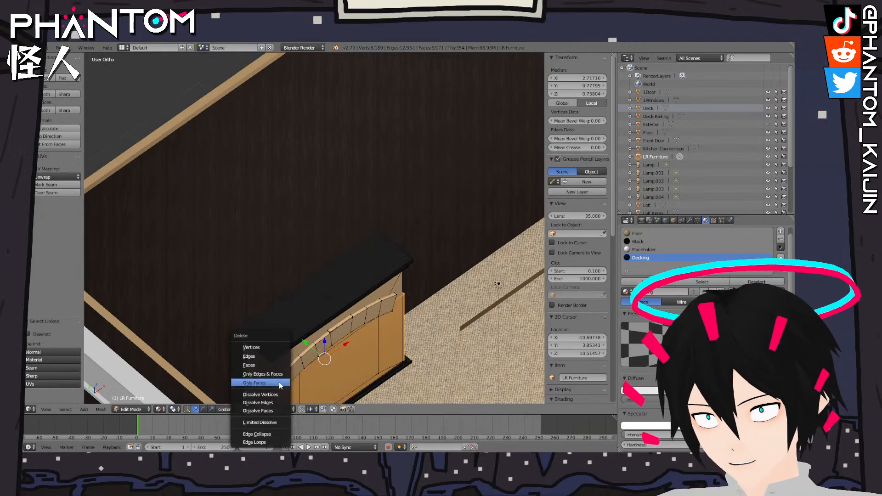
left_click(252, 347)
scroll(402, 334, "down", 5)
key("a")
key("Tab")
Open the 1Windows mesh in Edit Mode and select the linked long window box above the TV
middle_click_drag(428, 347, 303, 151)
scroll(285, 170, "down", 4)
scroll(290, 146, "up", 3)
right_click(306, 140)
key("Tab")
key("Tab")
right_click(265, 194)
key("Tab")
middle_click_drag(266, 194, 352, 180)
right_click(310, 201)
scroll(352, 180, "up", 3)
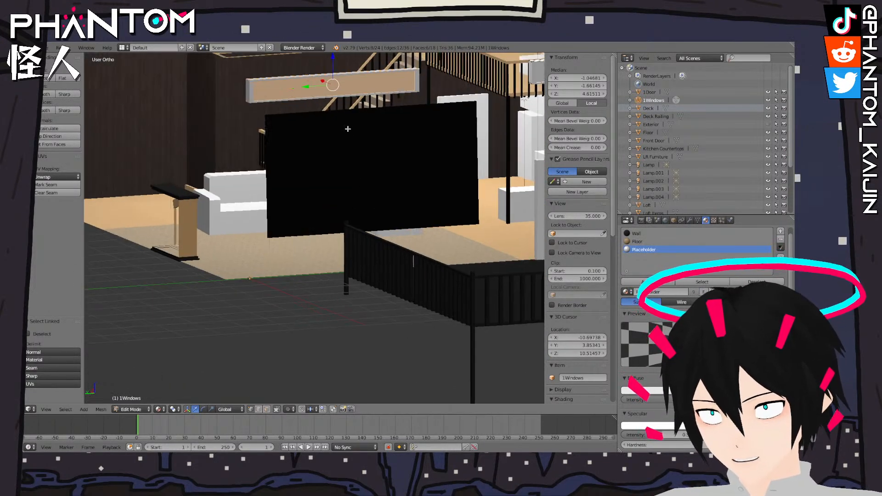
Hide the selected window box above the TV in Edit Mode and compare the window with its Object Mode view
middle_click_drag(350, 124, 301, 264, "shift")
scroll(302, 264, "up", 4)
key("h")
scroll(333, 253, "down", 4)
scroll(333, 253, "up", 4)
key("Tab")
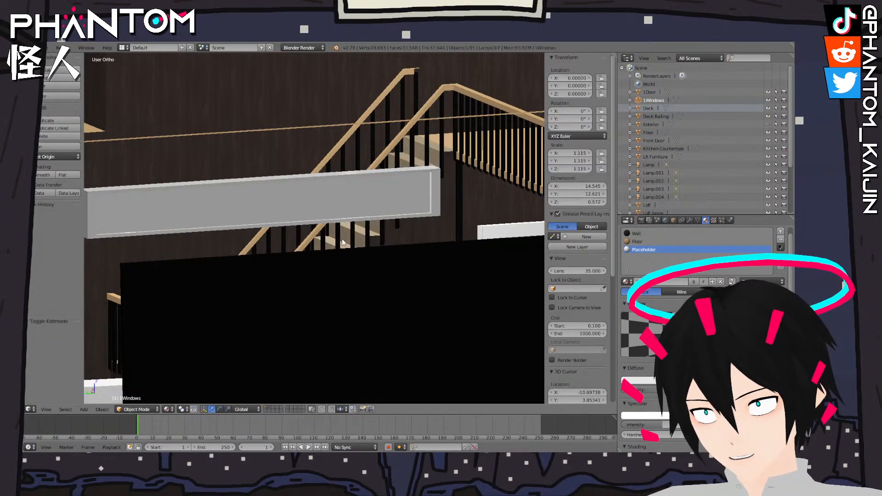
key("Tab")
scroll(323, 225, "down", 2)
key("Tab")
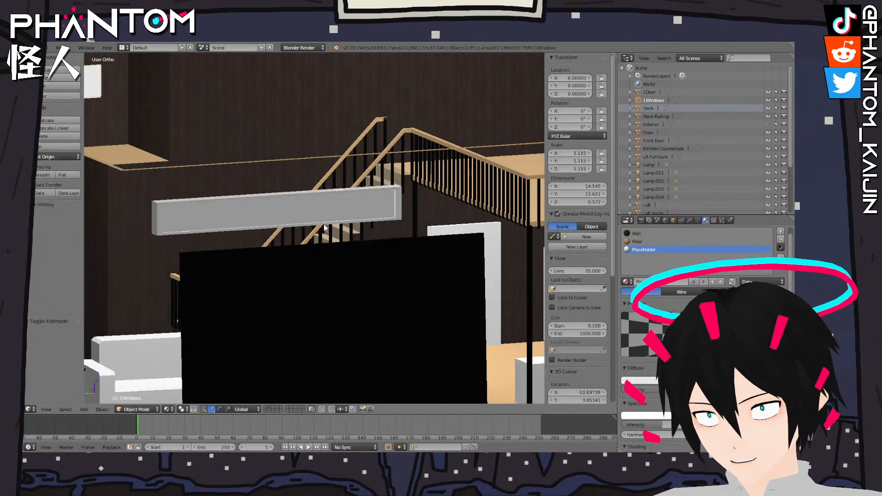
Reopen the 1Windows mesh, reveal its hidden geometry and delete the vertices of the selected placeholder box above the TV
key("Tab")
key("alt+h")
scroll(325, 225, "down", 5)
scroll(324, 226, "up", 5)
key("x")
left_click(284, 223)
Select the linked placeholder window box beside the loft railing and delete its vertices
right_click(431, 202)
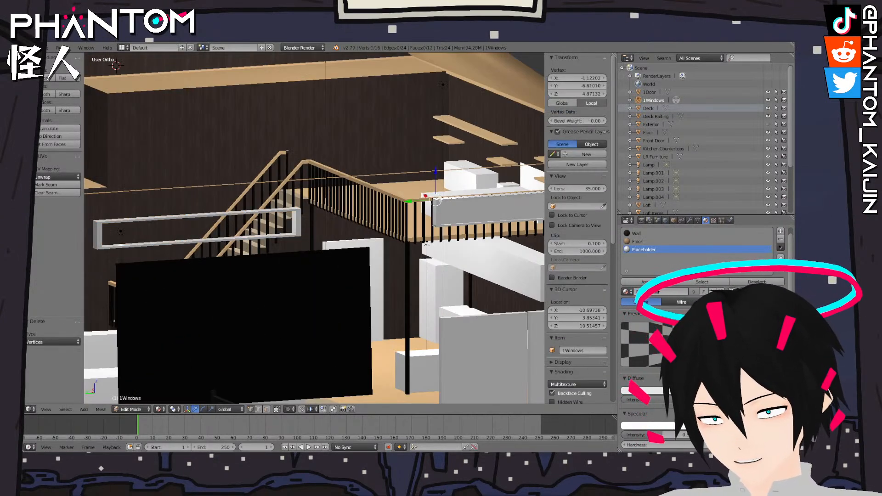
key("ctrl+l")
key("x")
left_click(442, 201)
middle_click_drag(157, 150, 338, 199, "shift")
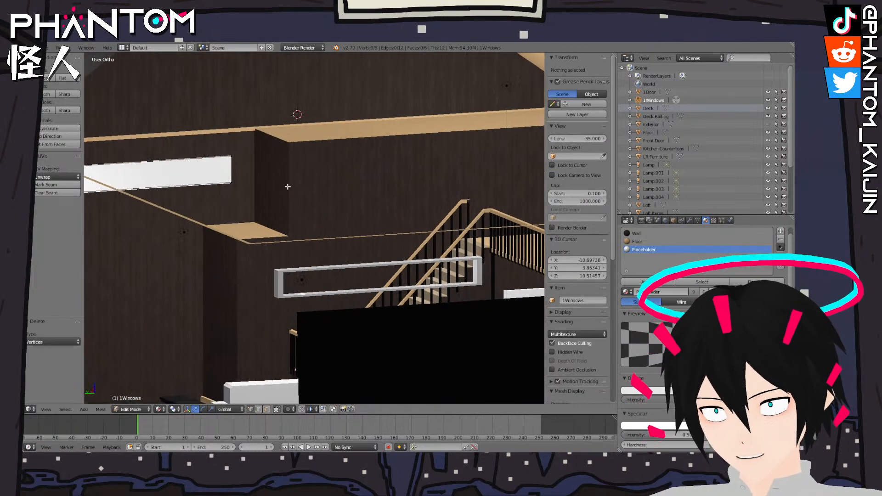
Delete the remaining white window box on the upper wall and return to Object Mode
right_click(242, 161)
key("x")
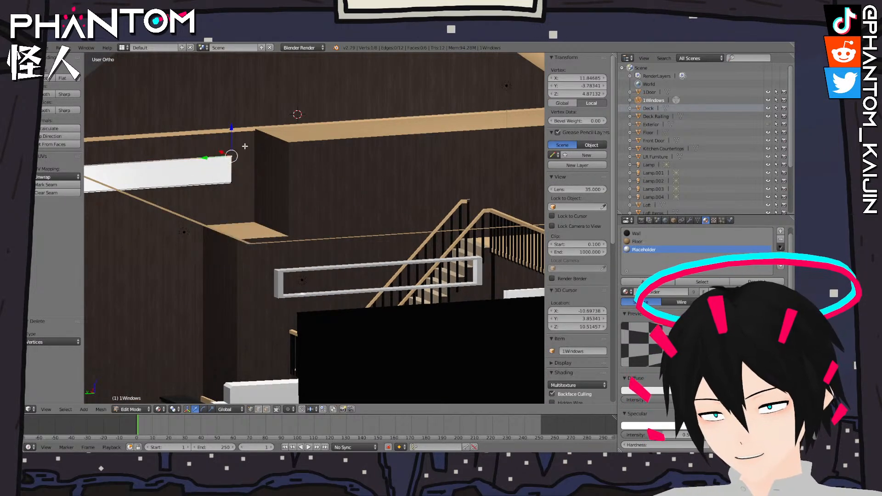
key("ctrl+l")
key("x")
left_click(233, 157)
scroll(317, 198, "down", 6)
middle_click_drag(316, 197, 237, 157, "shift")
scroll(237, 157, "up", 5)
middle_click_drag(425, 272, 274, 159, "shift")
key("Tab")
Inspect the front door and open the 1Door placeholder mesh in Edit Mode
right_click(273, 218)
key("Tab")
scroll(273, 217, "up", 5)
key("Tab")
scroll(254, 207, "down", 12)
scroll(390, 176, "up", 5)
middle_click_drag(274, 159, 382, 269, "shift")
scroll(382, 268, "up", 6)
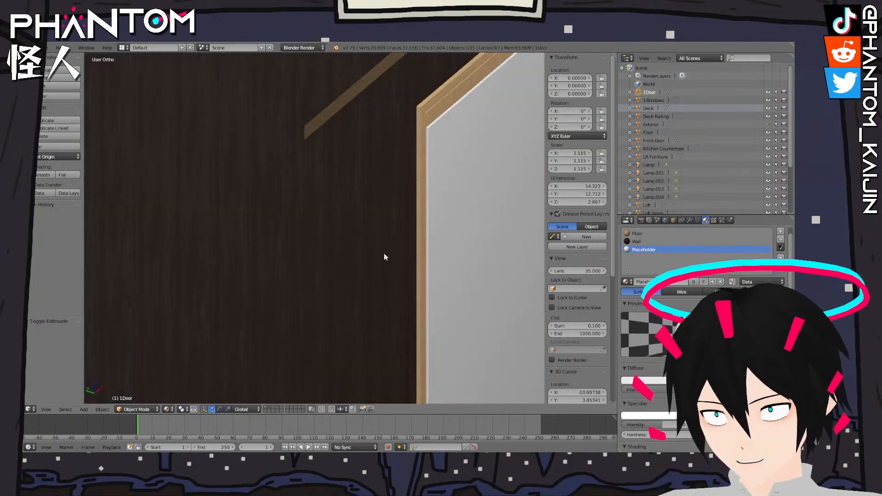
middle_click_drag(390, 232, 150, 258)
right_click(308, 127)
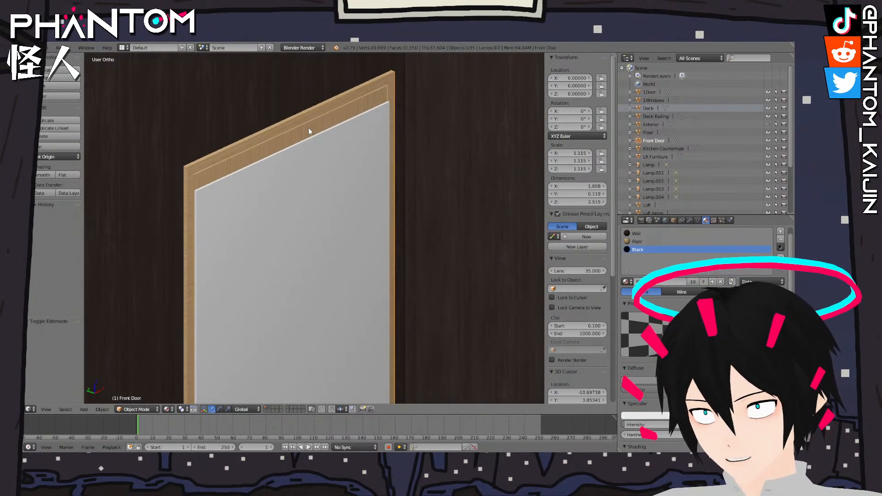
key("Tab")
key("Tab")
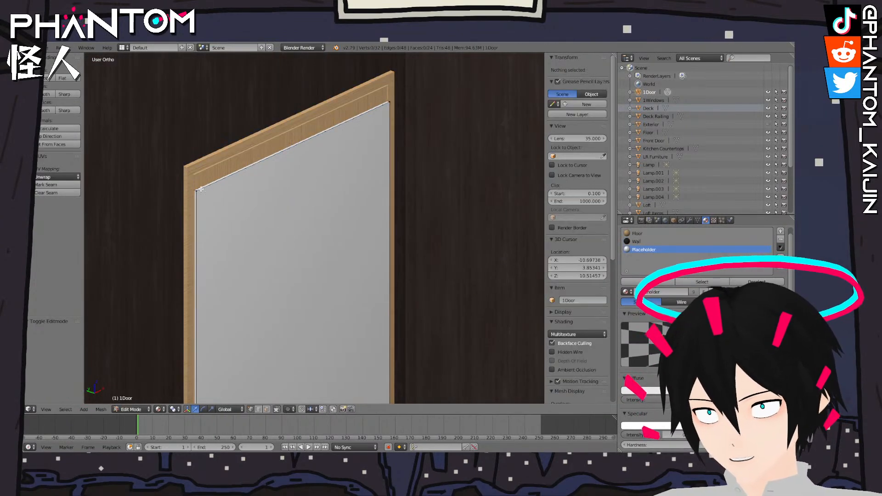
Delete the plain placeholder slab covering the wooden front door and return to Object Mode
right_click(197, 189)
key("x")
left_click(199, 191)
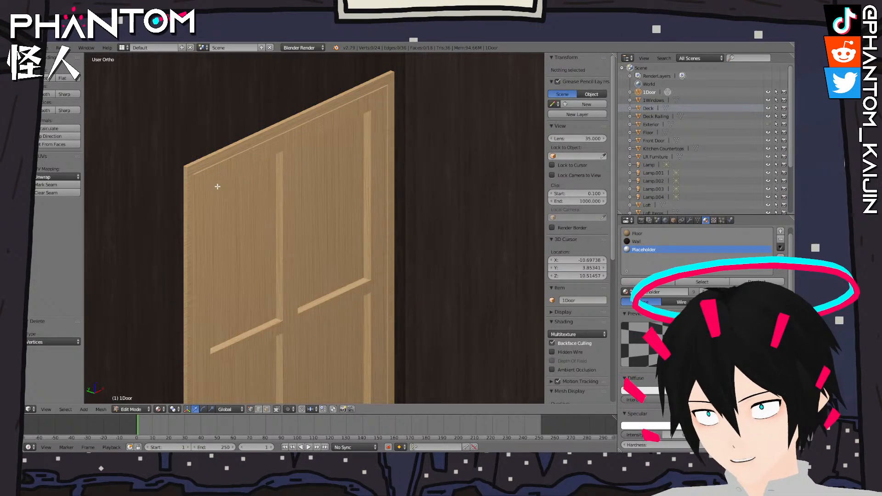
scroll(327, 202, "down", 3)
scroll(327, 202, "up", 4)
scroll(374, 200, "down", 6)
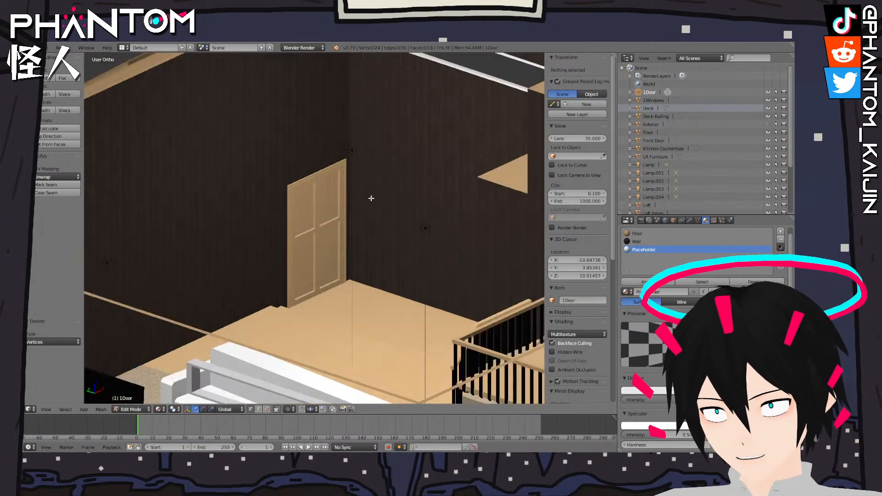
key("Tab")
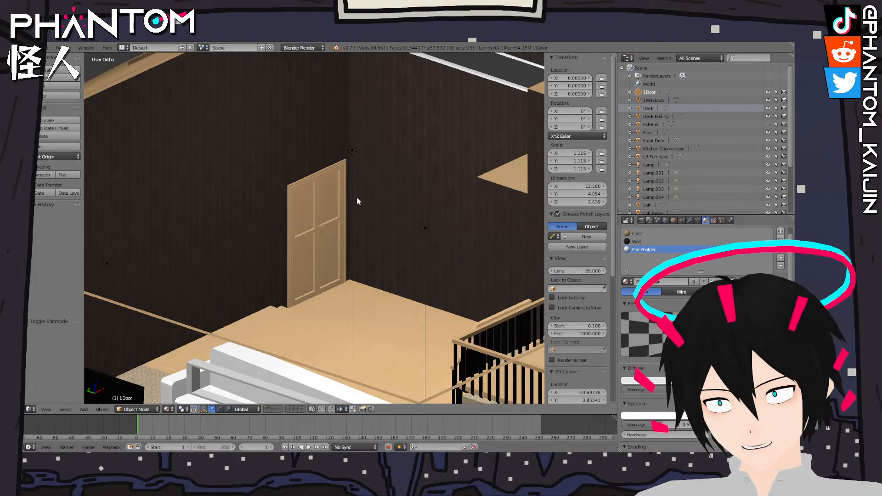
Select the Loft Items furniture mesh containing the bed and open it in Edit Mode
middle_click_drag(359, 201, 230, 242)
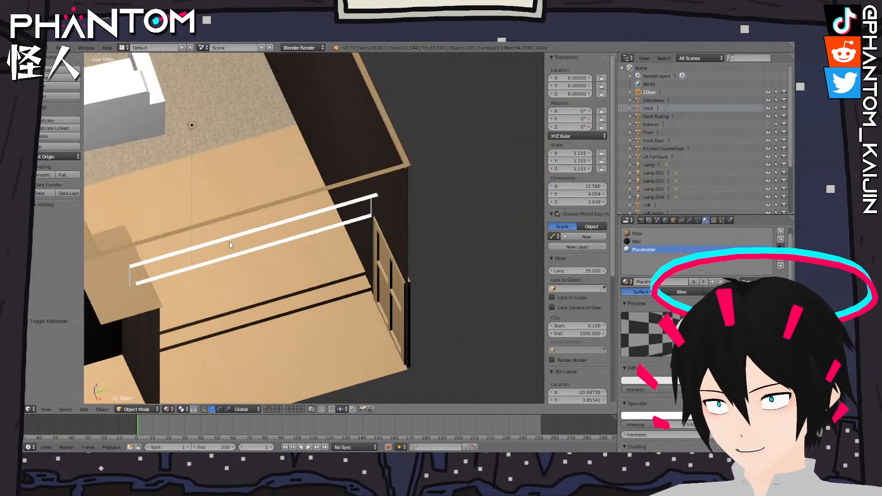
scroll(239, 230, "down", 6)
scroll(433, 258, "up", 2)
middle_click_drag(258, 208, 358, 346, "shift")
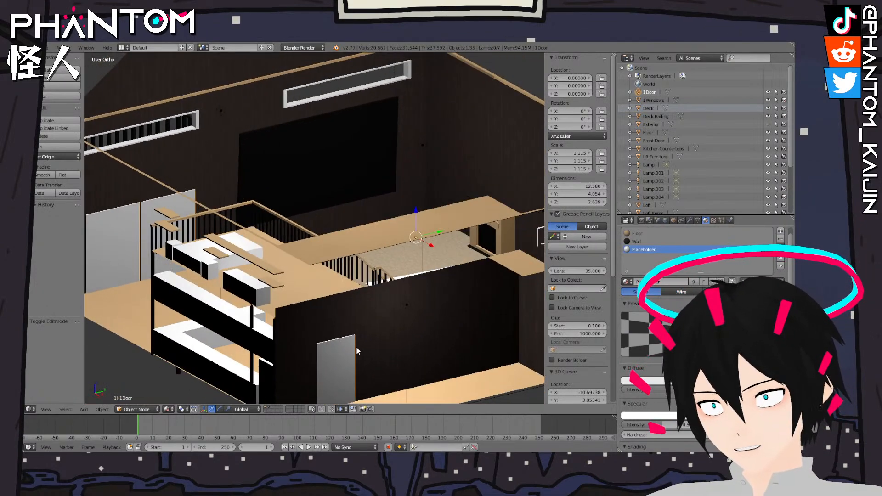
right_click(352, 348)
middle_click_drag(391, 211, 271, 257)
mouse_move(335, 185)
middle_mouse_down("shift")
mouse_move(417, 304)
mouse_move(396, 256)
mouse_move(407, 252)
mouse_move(445, 295)
mouse_move(327, 175)
middle_mouse_up("shift")
scroll(396, 255, "up", 3)
scroll(328, 175, "up", 3)
right_click(267, 179)
key("Tab")
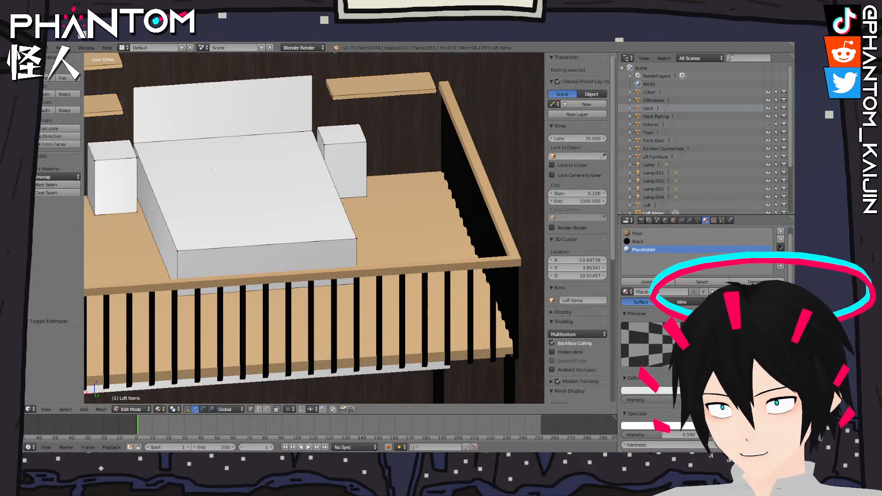
Select the linked geometry of the loft bed and its nightstands and duplicate it
key("l")
key("l")
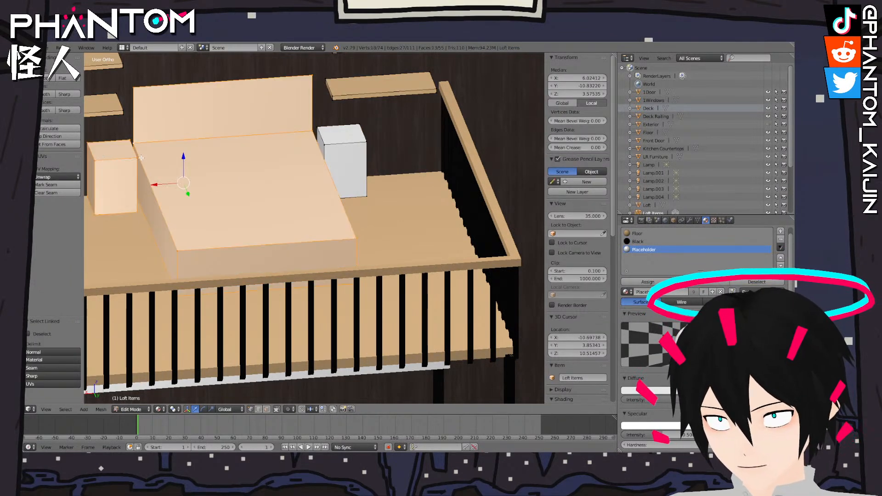
key("l")
scroll(340, 138, "down", 5)
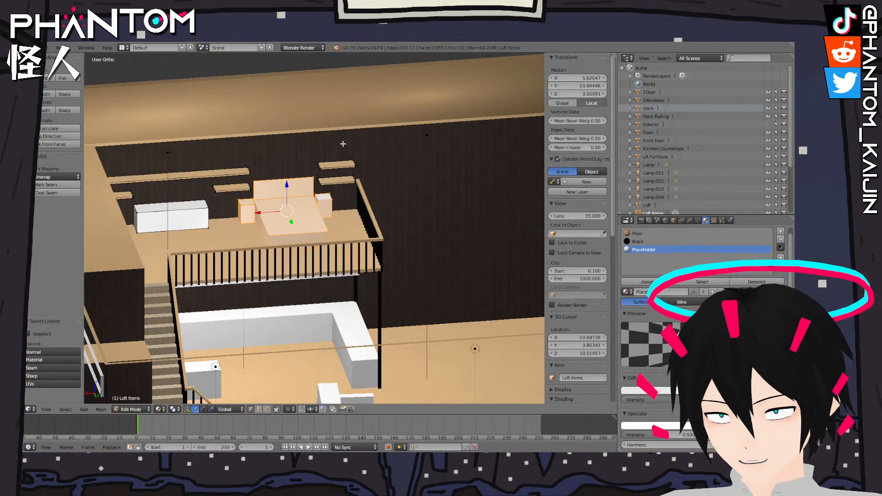
key("KP_1")
key("space")
type("dup")
key("Return")
Move the duplicated bed set up and out of the house into the empty space above the deck
scroll(347, 183, "down", 6)
left_click_drag(324, 208, 329, 91)
middle_click_drag(291, 137, 423, 187, "shift")
key("g")
left_click(185, 199)
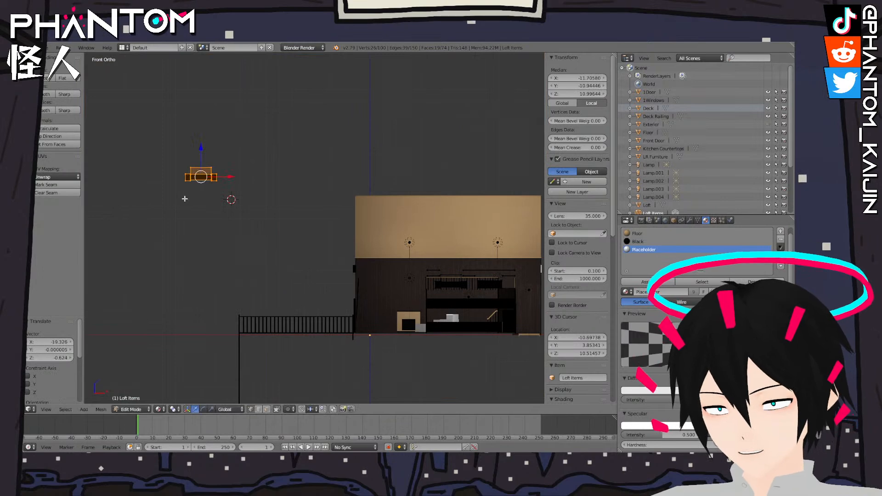
key("KP_3")
key("g")
left_click(279, 172)
middle_click_drag(280, 171, 370, 189, "shift")
Rotate the duplicated bed set 180 degrees in the top view
key("KP_1")
scroll(470, 222, "up", 10)
middle_click_drag(369, 190, 381, 233)
scroll(381, 233, "up", 4)
scroll(381, 233, "down", 8)
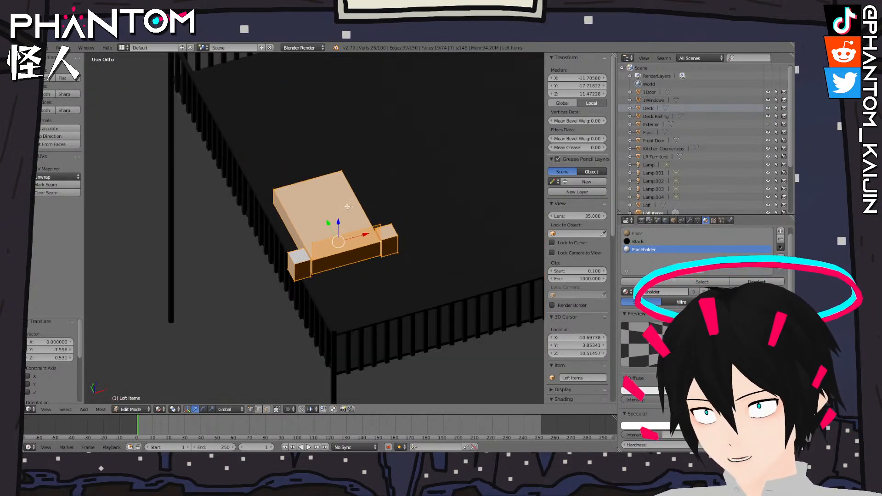
key("KP_7")
type("r")
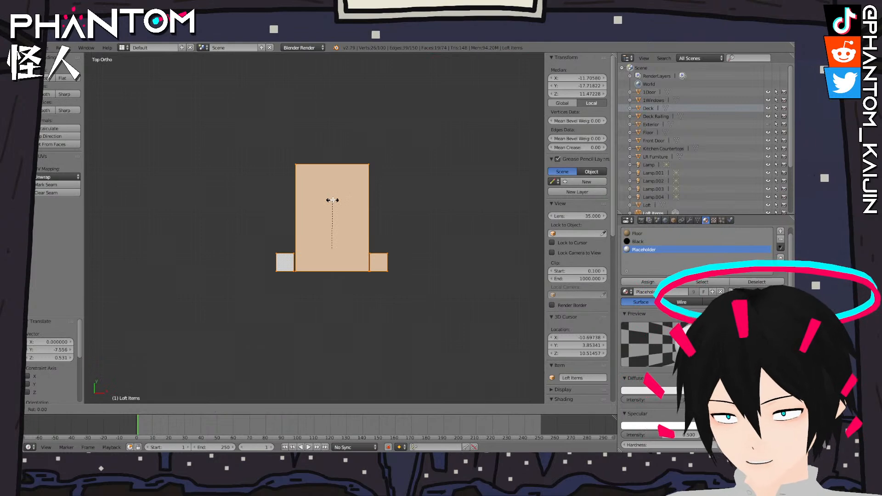
type("180")
key("Return")
Duplicate the bed without its nightstands and move the copy about 3 units along negative X beside the original
middle_click_drag(333, 221, 409, 156)
key("KP_1")
scroll(425, 189, "up", 5)
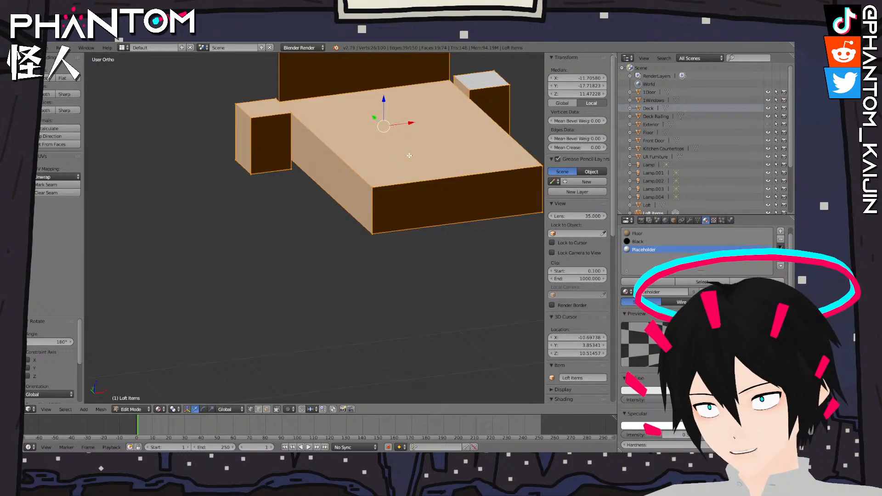
scroll(409, 156, "down", 3)
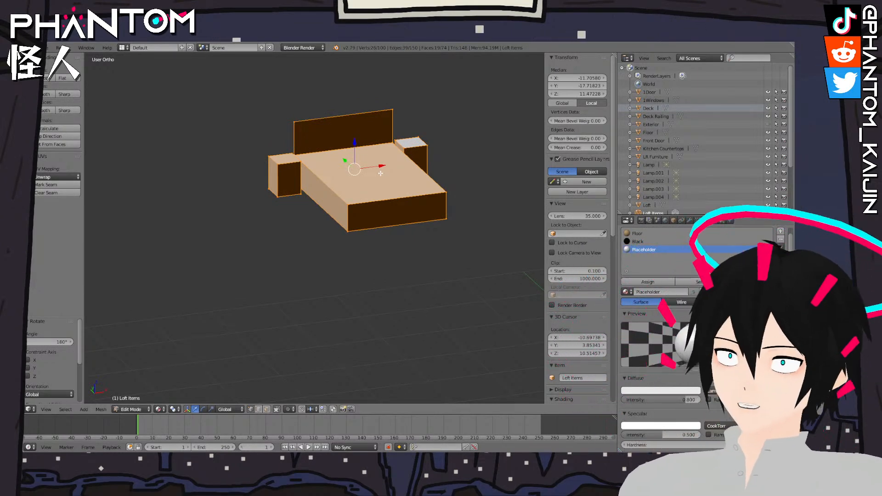
middle_click_drag(395, 202, 341, 191)
right_click(340, 190)
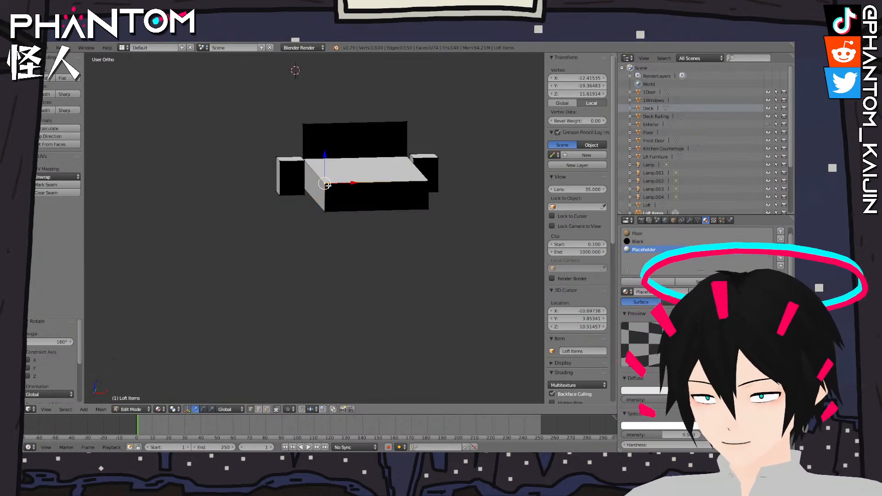
key("l")
key("space")
type("dupli")
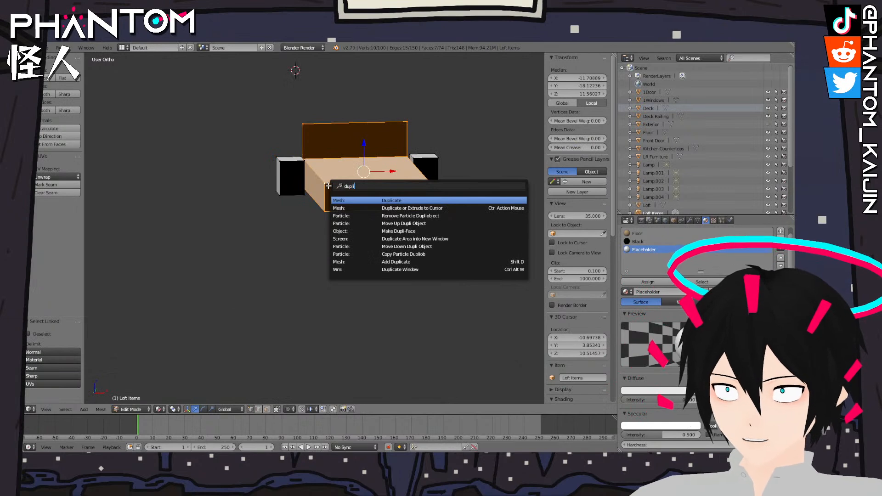
key("Return")
key("KP_1")
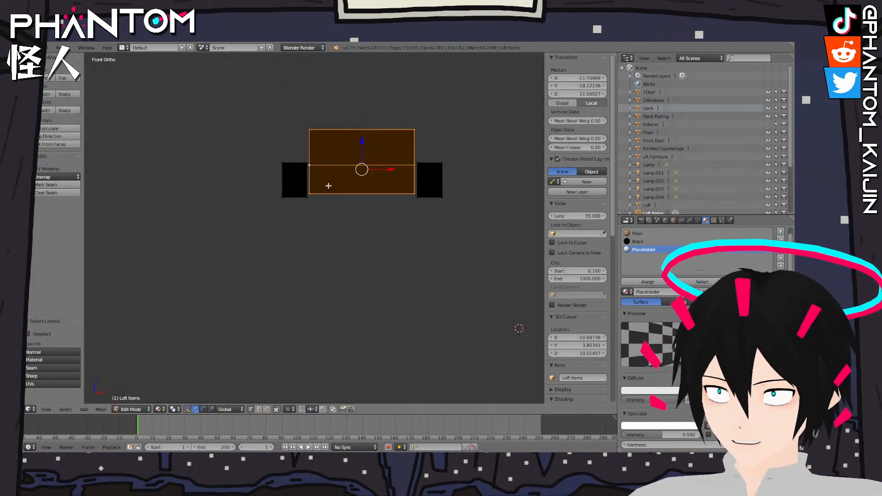
key("g")
left_click(270, 216)
Raise the four bottom vertices of the copied bed about 0.203 along Z to make its base thinner
middle_click_drag(271, 215, 427, 229, "shift")
scroll(326, 221, "up", 5)
mouse_move(326, 221)
middle_mouse_down()
mouse_move(354, 231)
mouse_move(316, 213)
middle_mouse_up()
right_click(319, 234)
right_click(145, 178, "shift")
scroll(321, 230, "down", 4)
right_click(359, 218, "shift")
right_click(401, 188, "shift")
middle_click_drag(391, 211, 395, 238)
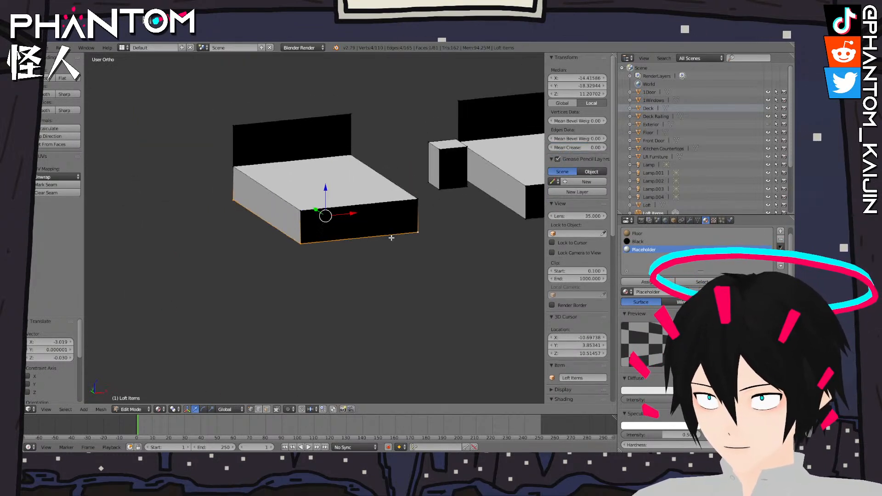
key("g")
key("z")
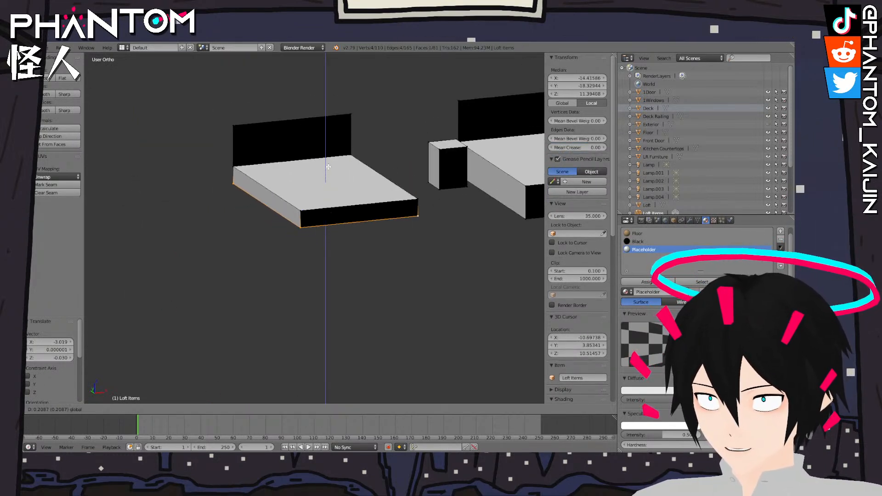
left_click(329, 166)
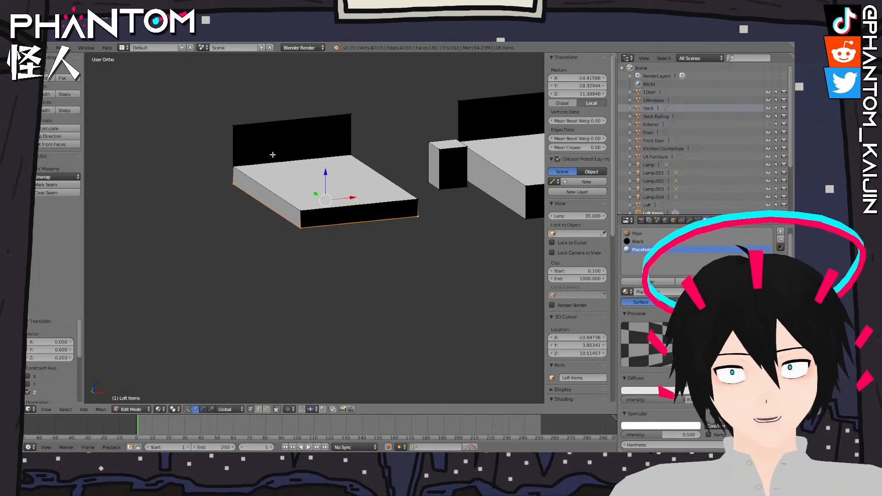
Delete the two top headboard vertices of the copied bed, leaving only the flat base
right_click(244, 133)
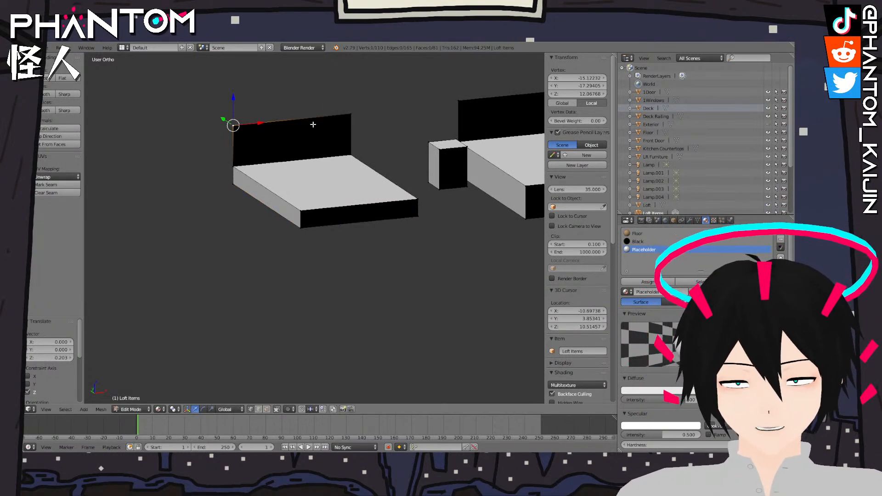
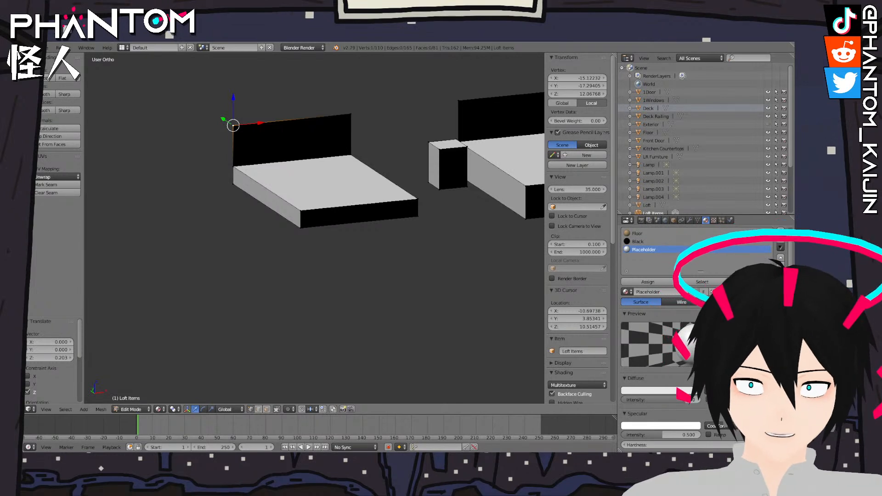
right_click(351, 115)
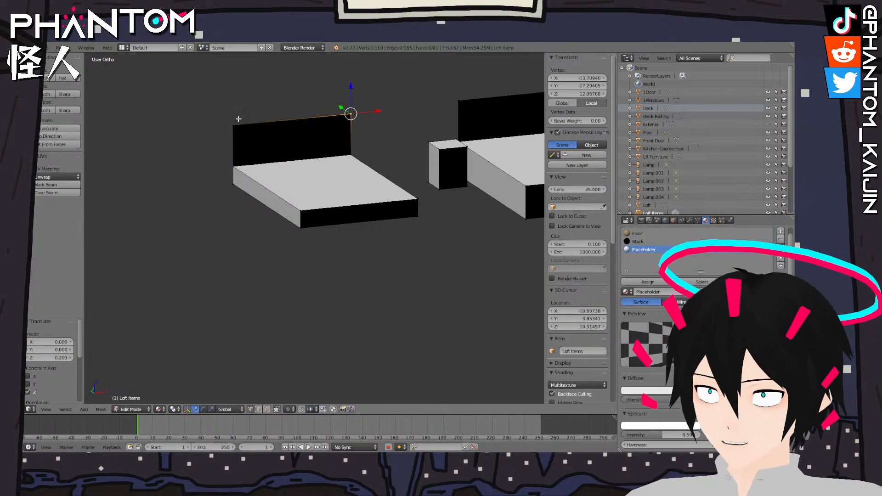
right_click(234, 125, "shift")
key("x")
left_click(228, 96)
Extrude a new vertex from the base's rear corner, delete the extra vertex and place the remaining one just above that corner
right_click(234, 159)
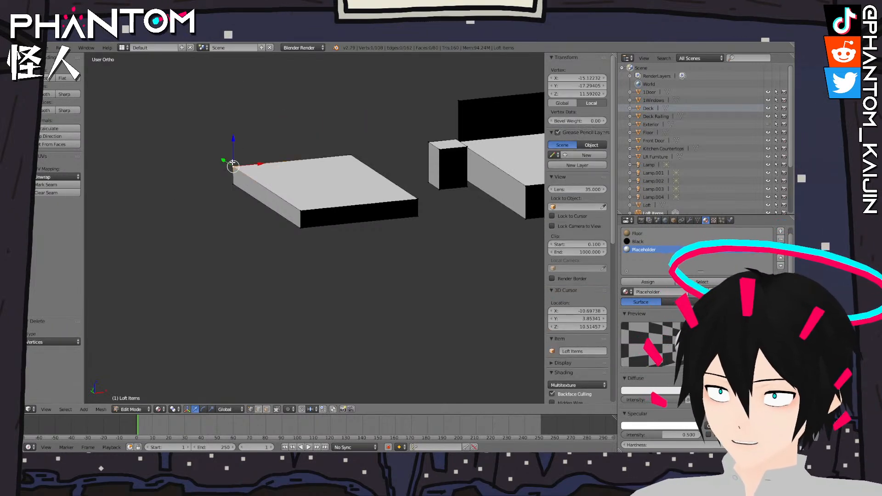
key("KP_1")
key("e")
left_click(240, 146)
key("e")
left_click(277, 126)
right_click(254, 159)
key("x")
left_click(255, 159)
right_click(290, 138)
key("g")
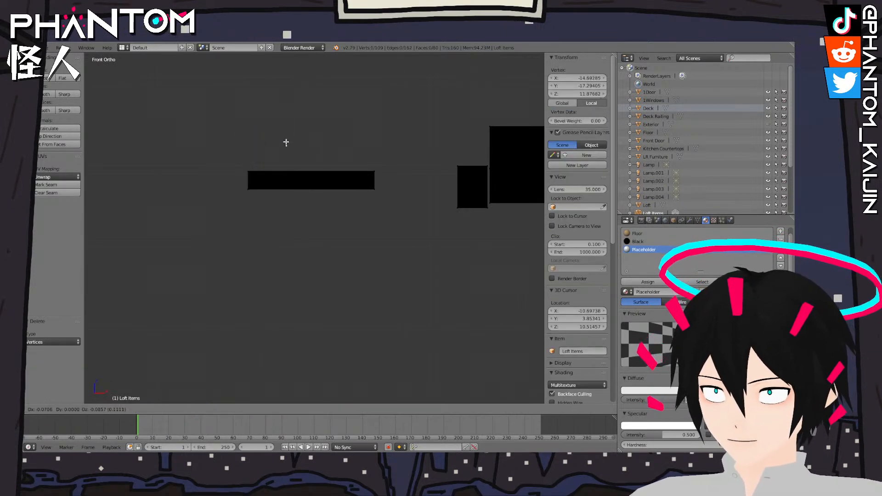
left_click(251, 163)
Extrude the vertex about 1.6 along X into an edge spanning the base's rear and centre the edge over it
key("KP_8")
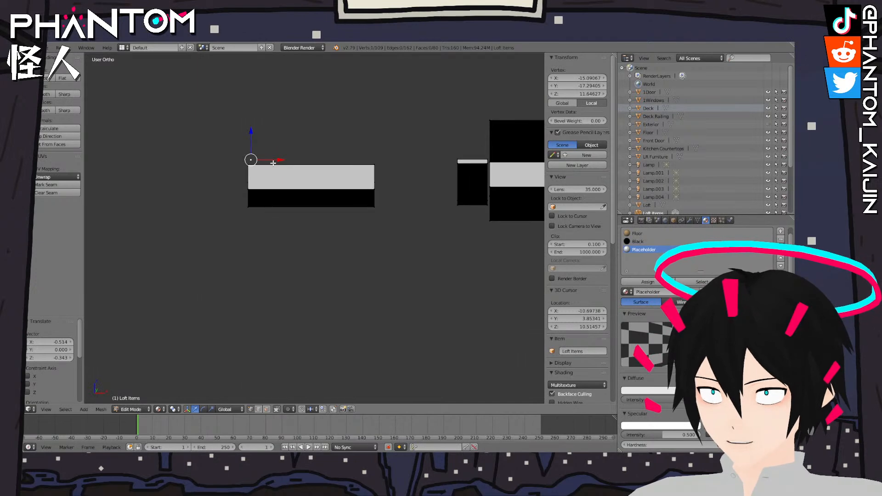
key("e")
right_click(354, 157)
left_click_drag(278, 160, 405, 157)
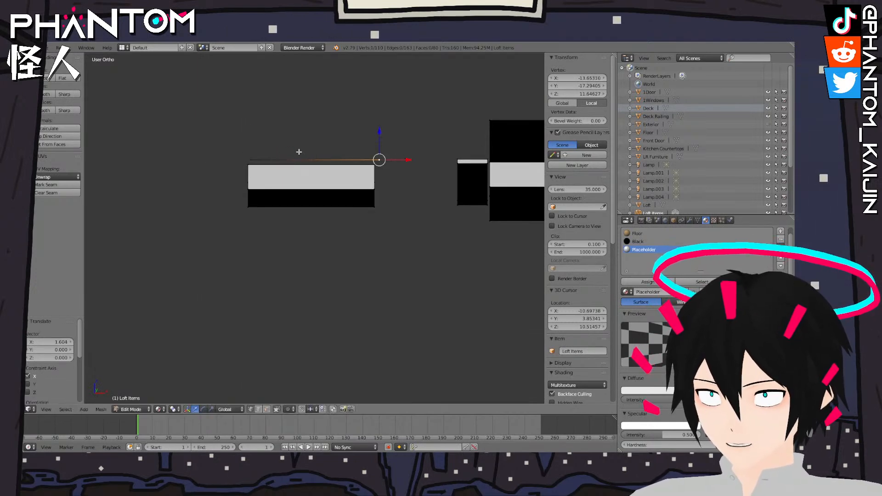
right_click(286, 158, "shift")
left_click_drag(347, 159, 343, 161)
Try to extrude both end vertices of the new edge and scale the extrusion inward
right_click(249, 159)
right_click(377, 157, "shift")
key("e")
right_click(396, 156)
key("s")
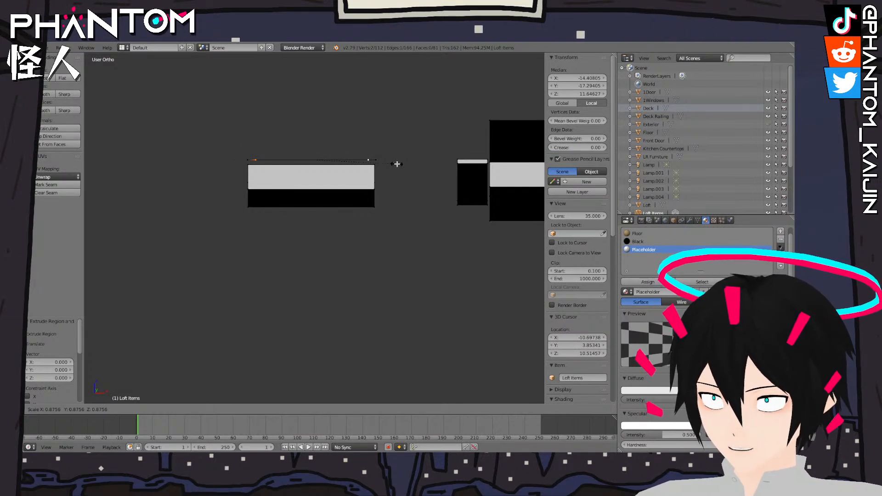
right_click(396, 164)
key("ctrl+z")
Delete the loose edge floating above the rear of the copied bed base
scroll(394, 163, "up", 4)
middle_click_drag(376, 159, 414, 298, "shift")
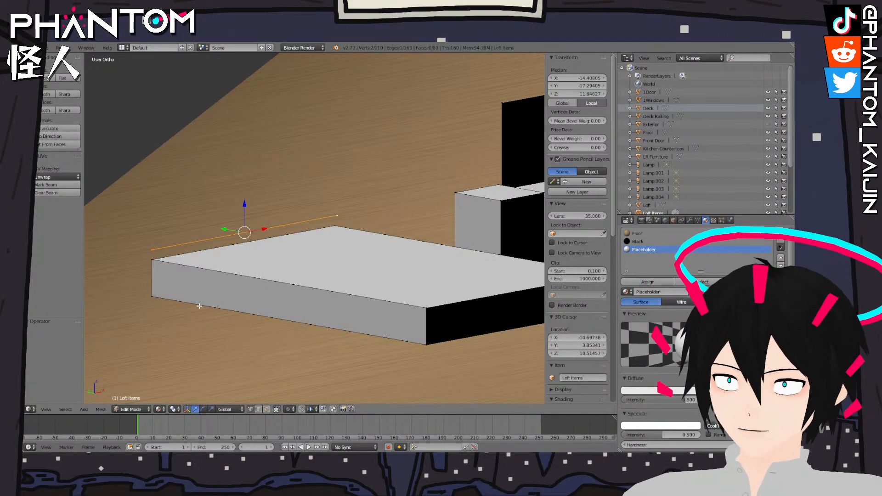
key("x")
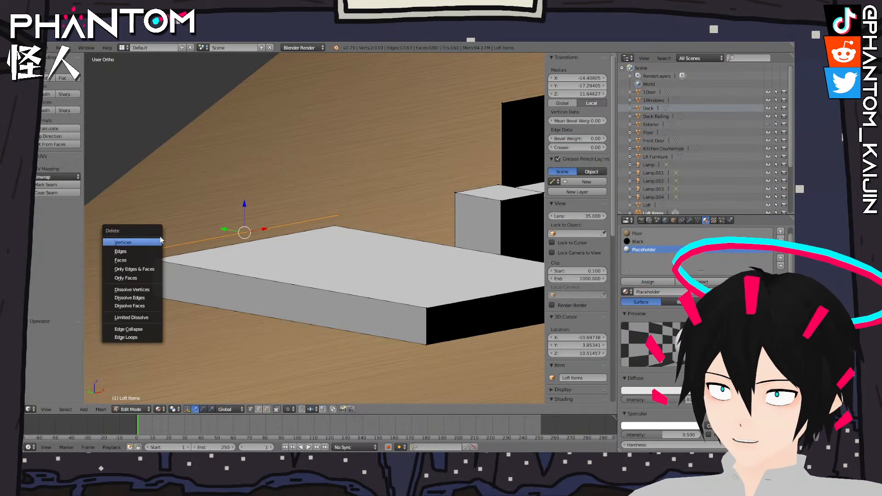
left_click(165, 234)
Duplicate the bed base's four bottom corner vertices and scale the copy outward to about 1.04
middle_click_drag(359, 241, 316, 162, "shift")
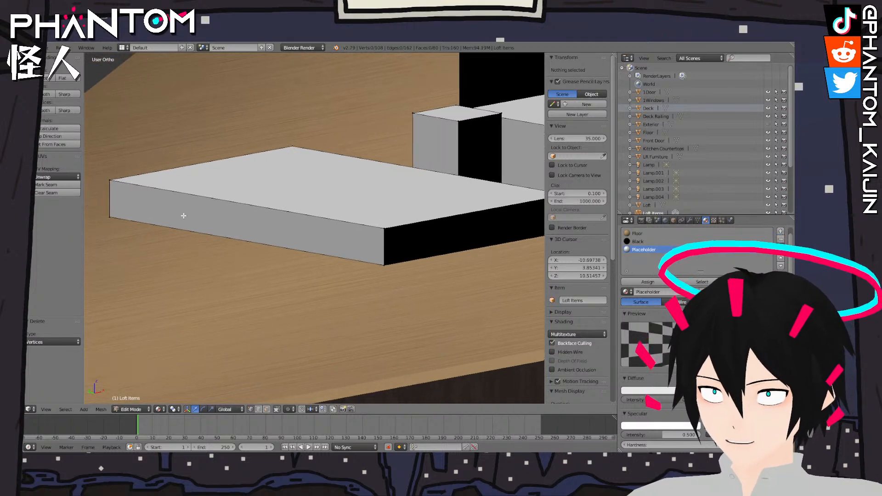
right_click(110, 216)
right_click(384, 266, "shift")
middle_click_drag(449, 269, 366, 276)
right_click(285, 278, "shift")
right_click(467, 206, "shift")
middle_click_drag(467, 206, 446, 239)
key("space")
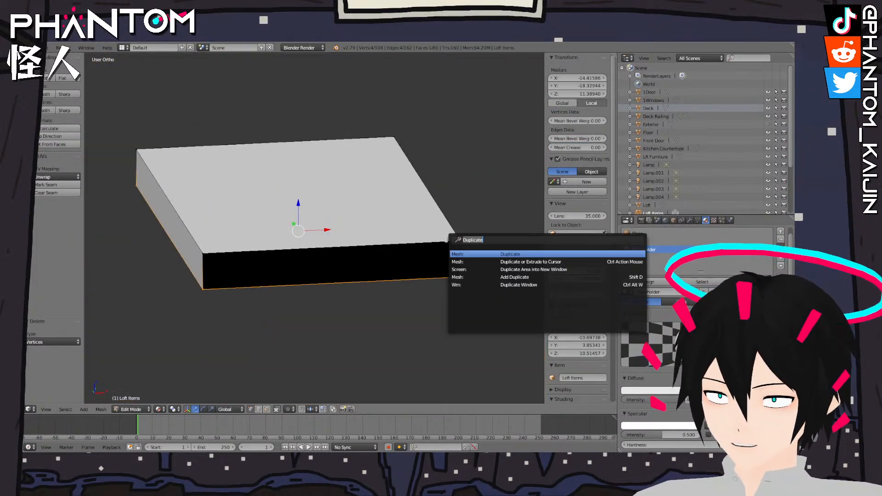
type("du")
key("Return")
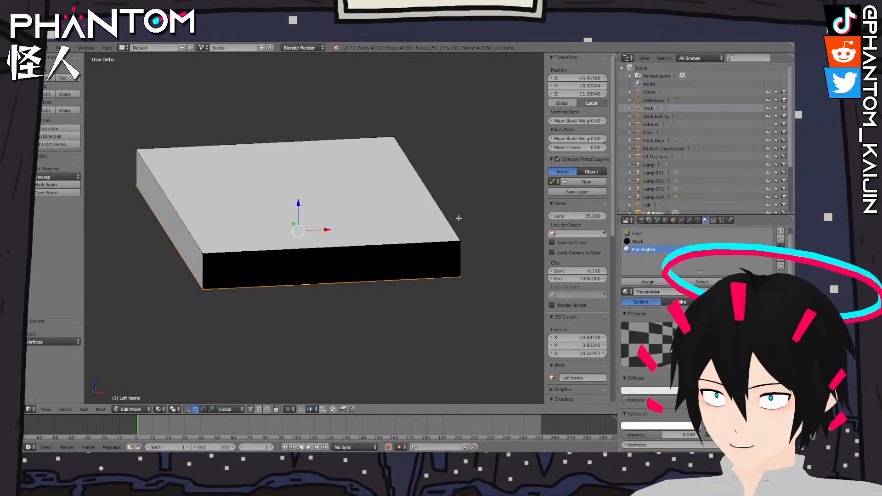
key("s")
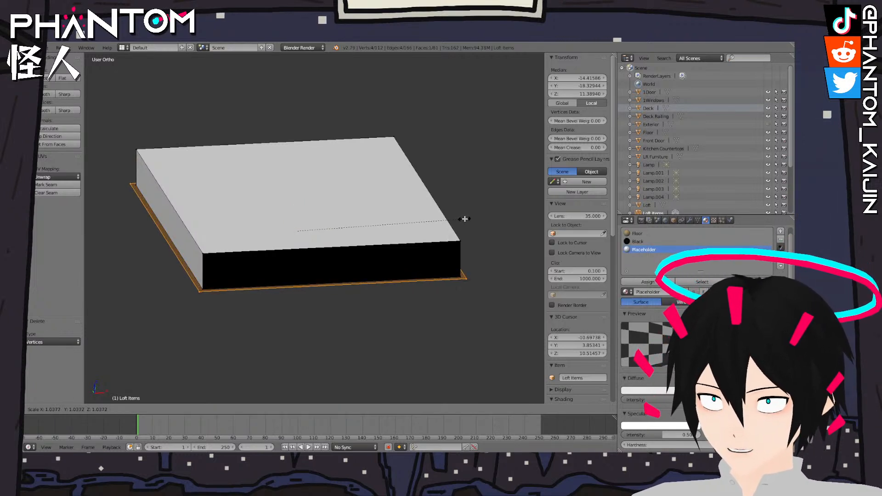
left_click(464, 219)
Extrude the enlarged outline downward into a thin slab about 0.05 thick and raise the whole slab 0.03 along Z
middle_click_drag(460, 220, 448, 216)
key("e")
right_click(440, 210)
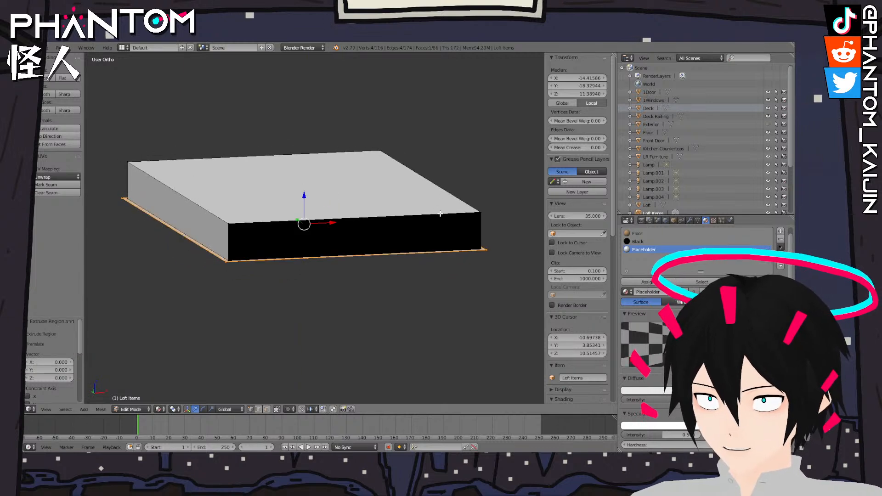
key("g")
key("z")
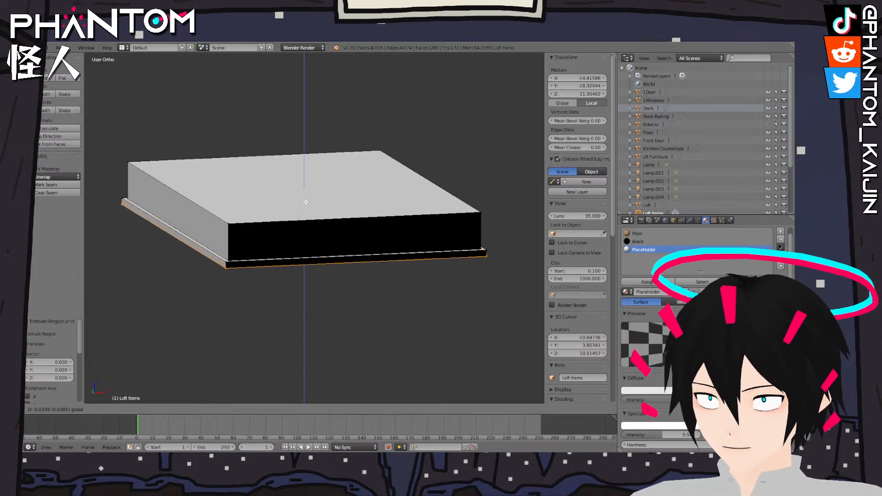
left_click(306, 204)
key("l")
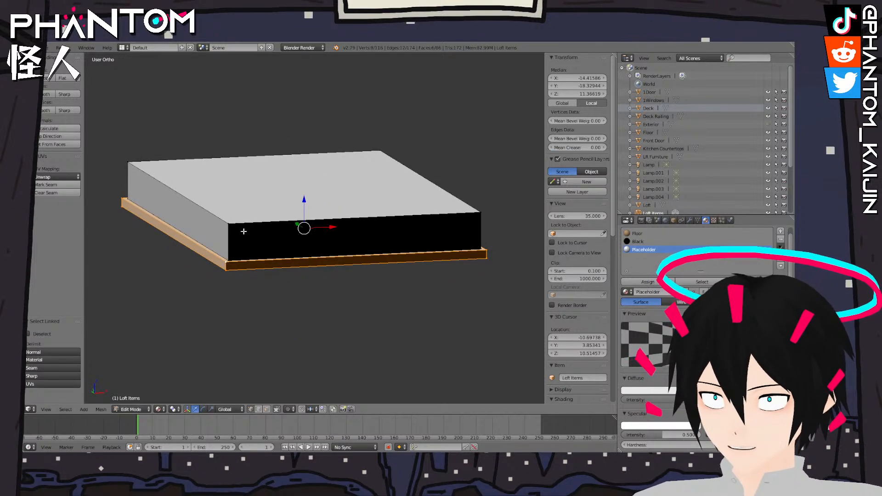
left_click_drag(304, 201, 304, 196)
Try to extrude the slab's bottom face and scale it inward
middle_click_drag(286, 219, 366, 174)
middle_click_drag(288, 189, 164, 164)
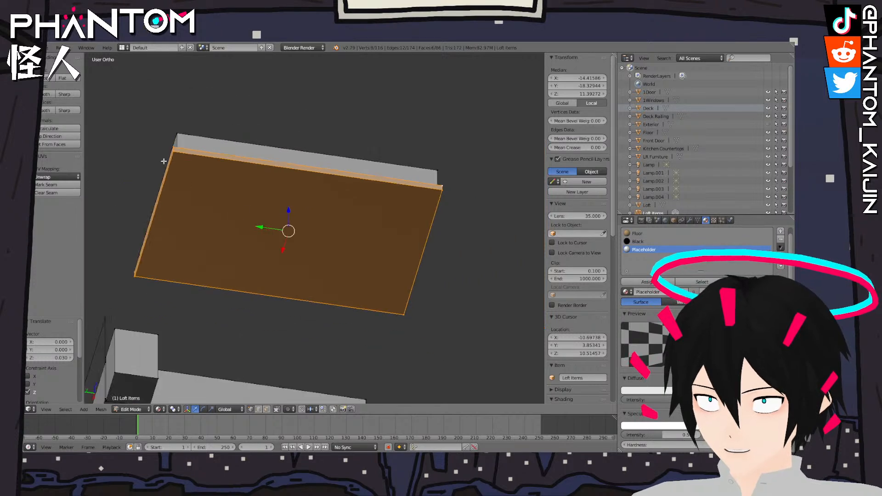
right_click(170, 156)
right_click(137, 279, "shift")
right_click(404, 315, "shift")
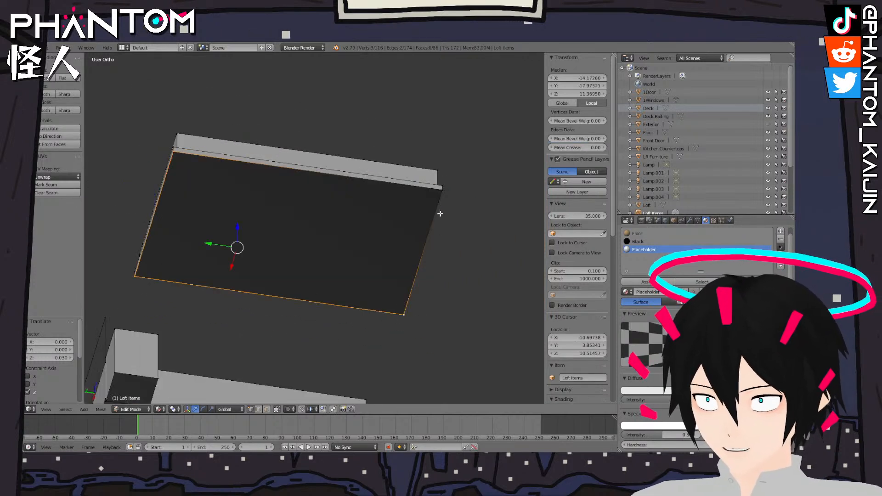
right_click(442, 188, "shift")
key("e")
right_click(462, 243)
key("s")
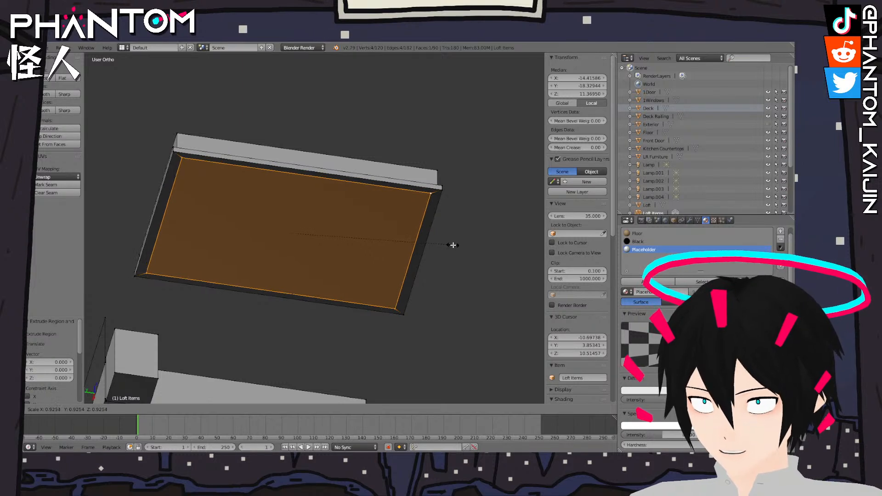
right_click(453, 245)
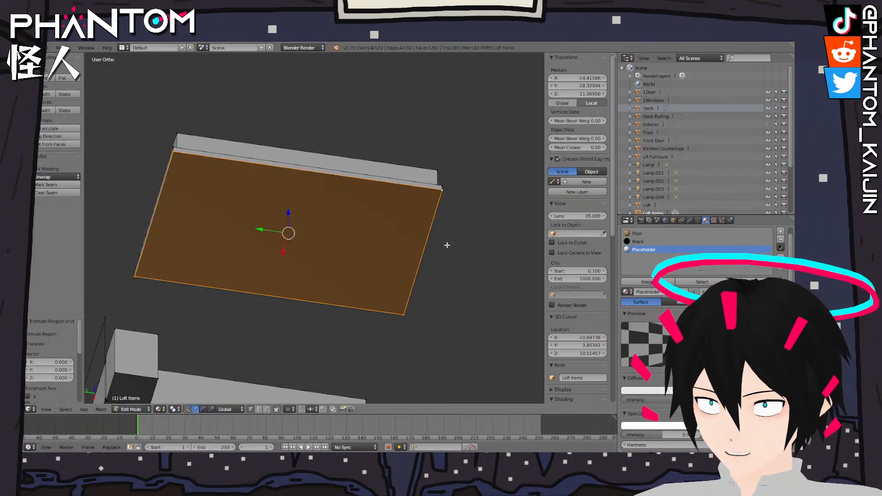
key("ctrl+z")
Extrude the vertical edge at one rear corner of the slab outward twice, away from the bed
middle_click_drag(437, 238, 418, 245)
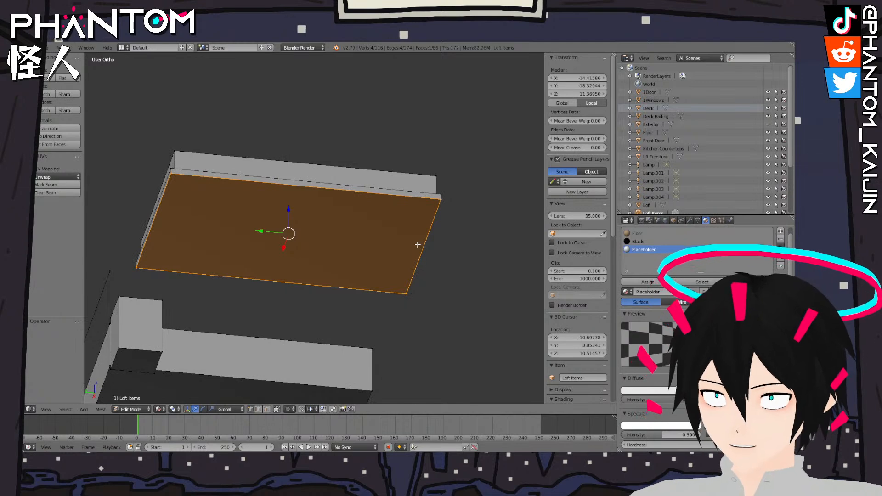
scroll(239, 149, "up", 2)
middle_click_drag(219, 155, 343, 200, "shift")
right_click(236, 195)
right_click(237, 187, "shift")
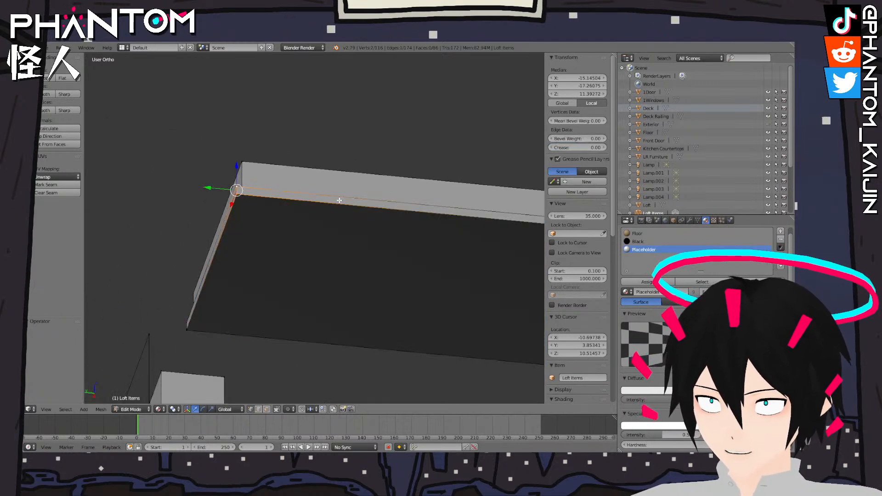
key("KP_7")
middle_click_drag(350, 163, 442, 211, "shift")
key("e")
left_click(414, 201)
key("e")
left_click(364, 196)
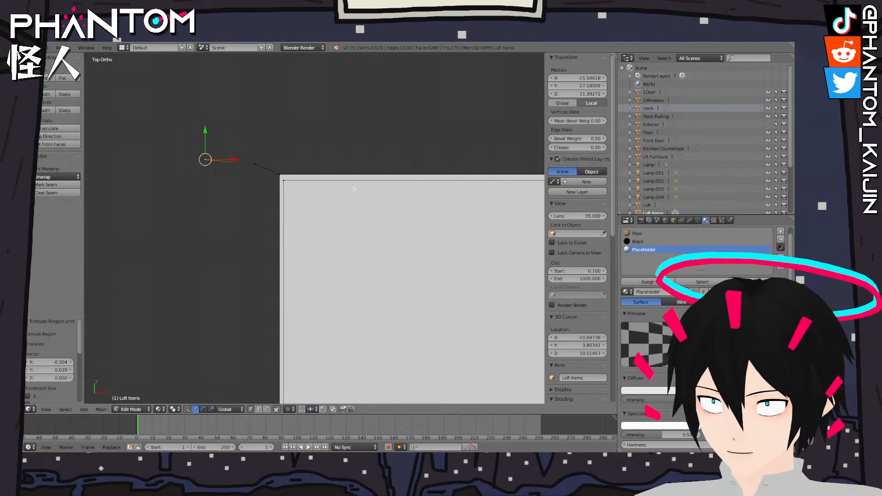
Delete the middle pair of extruded vertices, leaving the outer vertical edge detached from the slab
right_click(257, 163)
middle_click_drag(317, 154, 297, 138)
right_click(288, 139, "shift")
right_click(288, 139, "shift")
right_click(289, 140, "shift")
key("x")
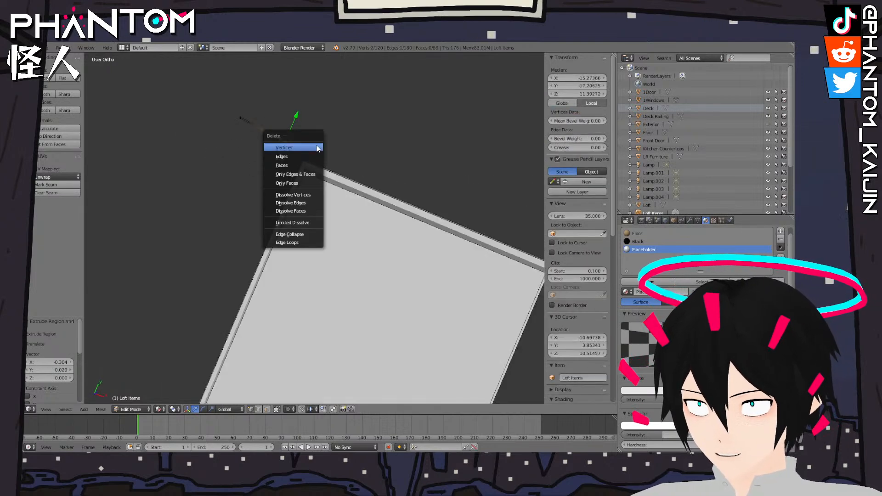
left_click(316, 147)
right_click(239, 120)
right_click(241, 120, "shift")
key("KP_7")
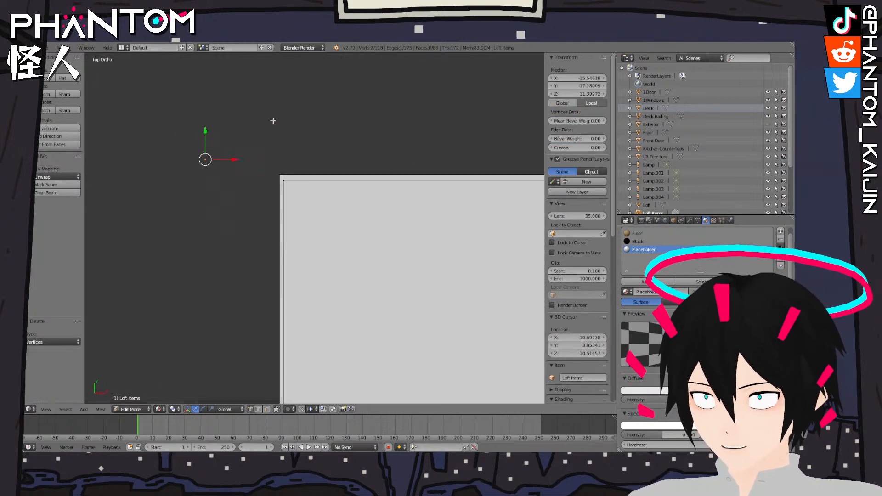
middle_click_drag(344, 83, 236, 175)
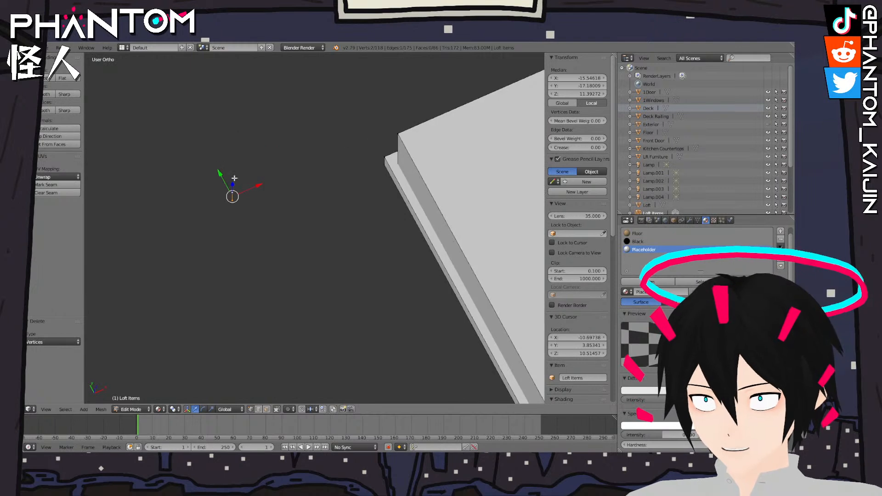
Extrude the detached vertical edge 0.05 along X into a small face
right_click(235, 184)
key("x")
right_click(235, 187)
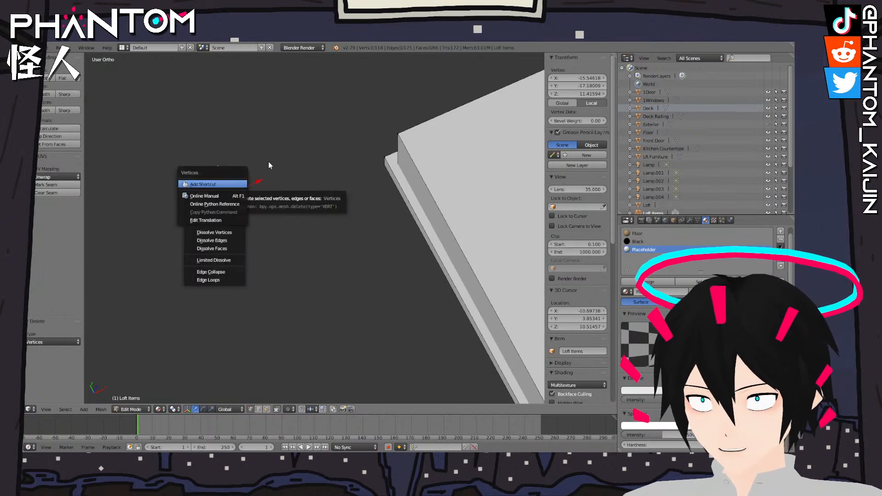
right_click(234, 207, "shift")
key("KP_7")
key("e")
right_click(257, 201)
middle_click_drag(359, 115, 376, 185, "shift")
scroll(323, 191, "up", 5)
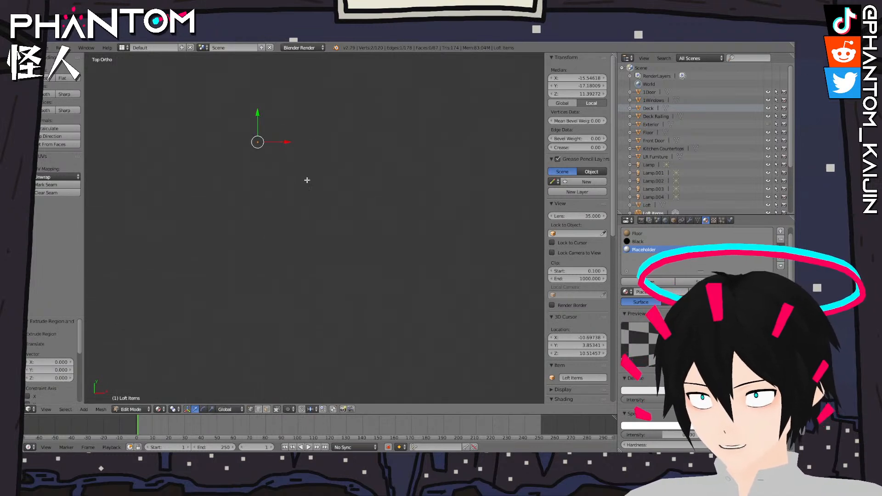
left_click_drag(288, 142, 292, 142)
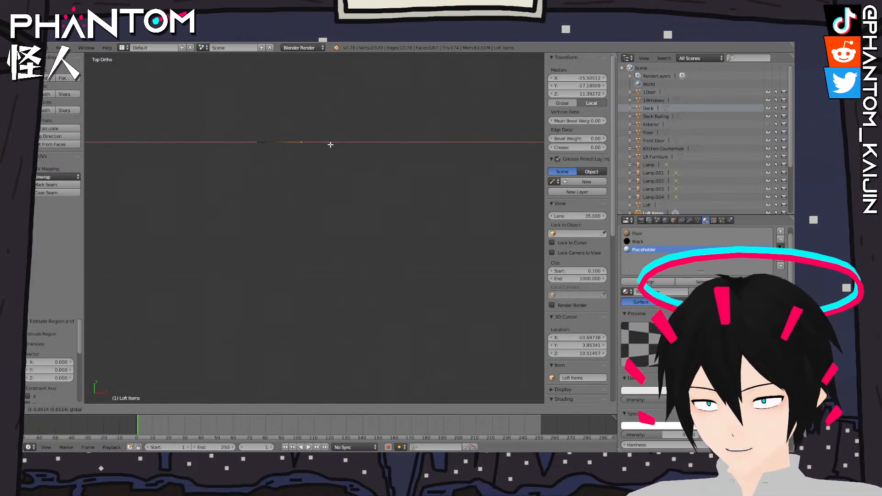
type("5")
key("Return")
Extrude all four vertices of the small face 0.05 along Y into a block
middle_click_drag(273, 162, 305, 181)
right_click(253, 198, "shift")
right_click(253, 209, "shift")
key("KP_7")
key("e")
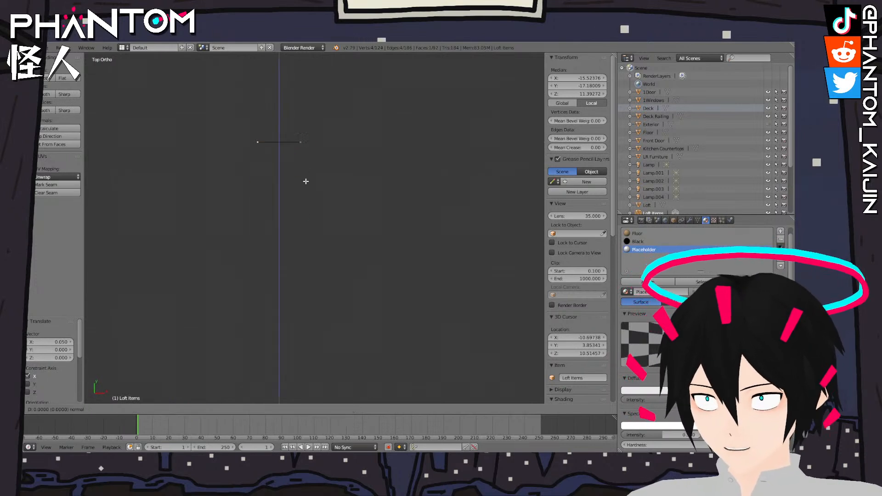
right_click(305, 181)
left_click_drag(280, 110, 279, 117)
type("0.0")
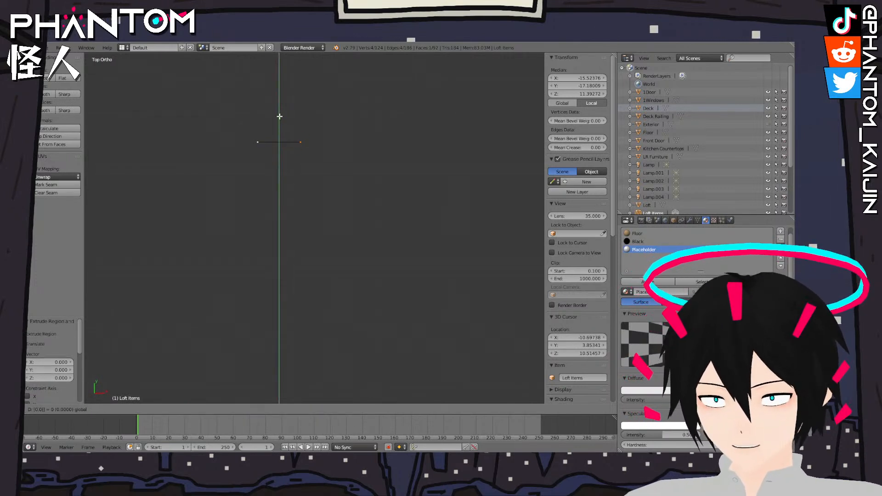
type("5")
key("Return")
Select the whole small block and scale it up to 1.48
scroll(321, 108, "down", 6)
middle_click_drag(293, 146, 381, 140)
key("ctrl+l")
key("s")
left_click(346, 270)
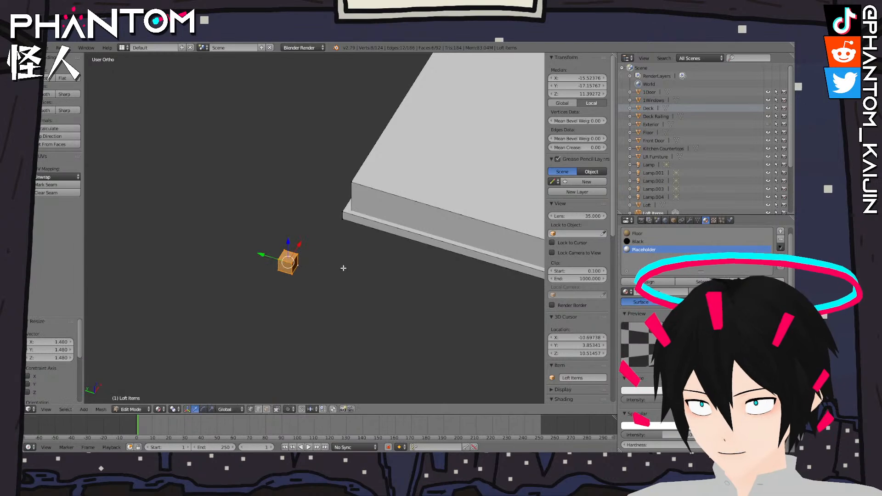
Move the block to the rear corner of the bed slab and lower it slightly
key("KP_7")
key("g")
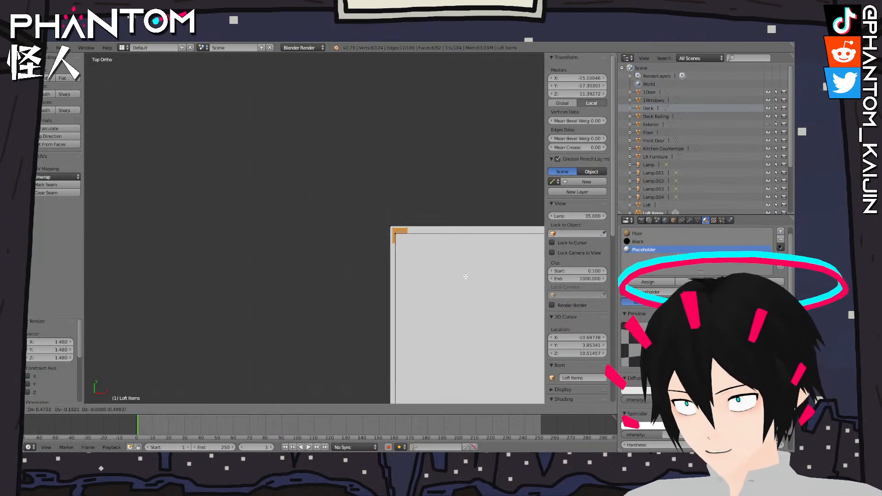
left_click(432, 284)
middle_click_drag(433, 284, 422, 232)
left_click_drag(382, 245, 386, 251)
key("ctrl+z")
middle_click_drag(386, 276, 375, 304)
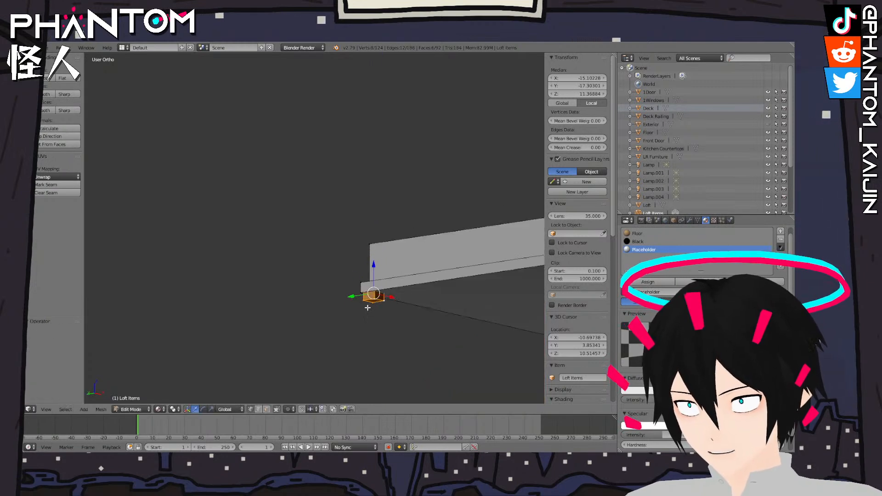
Pull the block's four bottom vertices 0.303 down along Z to form a bed leg
right_click(374, 305)
right_click(374, 303, "shift")
right_click(373, 300, "shift")
right_click(385, 302, "shift")
left_click_drag(374, 275, 384, 334)
scroll(393, 318, "down", 2)
Shorten the bed leg by raising its bottom vertices 0.191 along Z
middle_click_drag(425, 334, 449, 322)
key("KP_1")
key("KP_4")
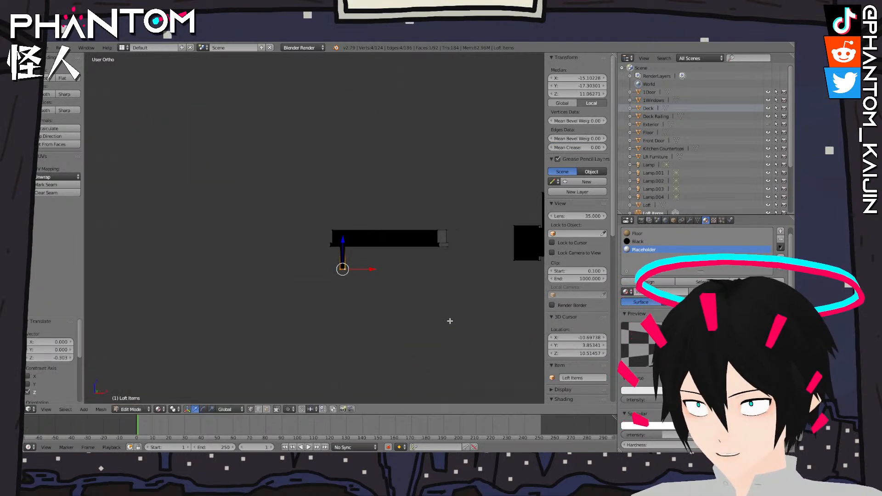
key("KP_3")
scroll(333, 270, "up", 8)
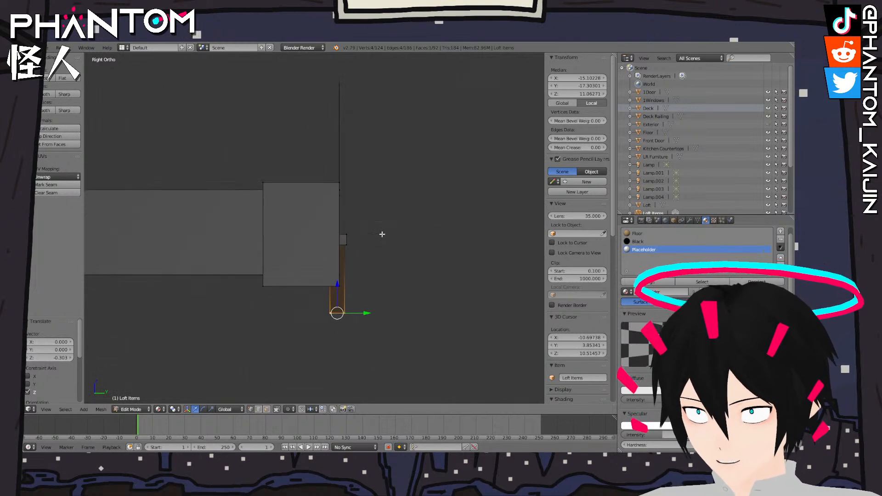
left_click_drag(350, 319, 353, 282)
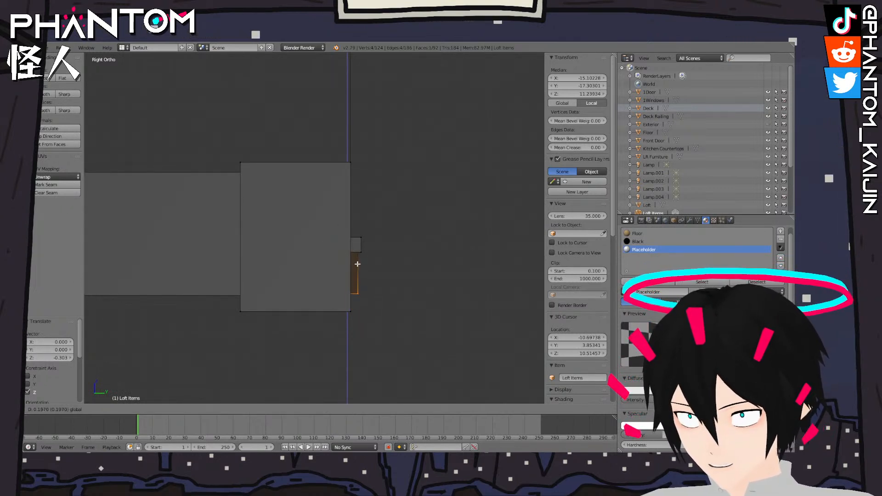
left_click(358, 266)
mouse_move(358, 265)
middle_mouse_down()
mouse_move(402, 269)
mouse_move(366, 261)
middle_mouse_up()
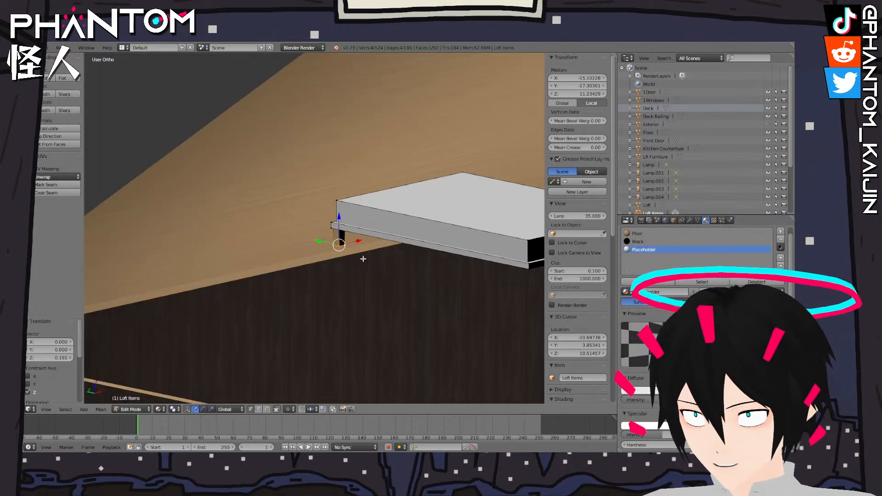
Duplicate the whole bed leg and move the copy 1.532 along X to the opposite rear corner
key("l")
key("KP_7")
middle_click_drag(376, 268, 270, 249, "shift")
scroll(270, 165, "up", 5)
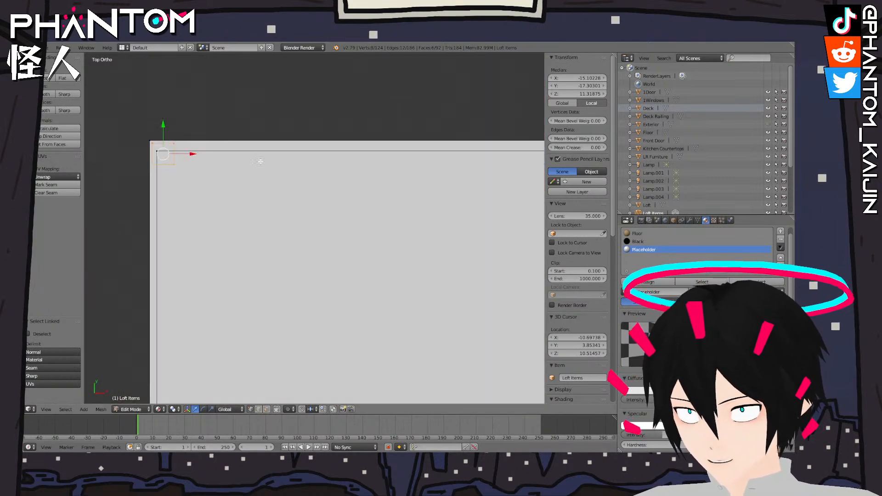
middle_click_drag(269, 166, 239, 184, "shift")
scroll(251, 183, "down", 3)
key("space")
key("Return")
left_click_drag(234, 194, 234, 193)
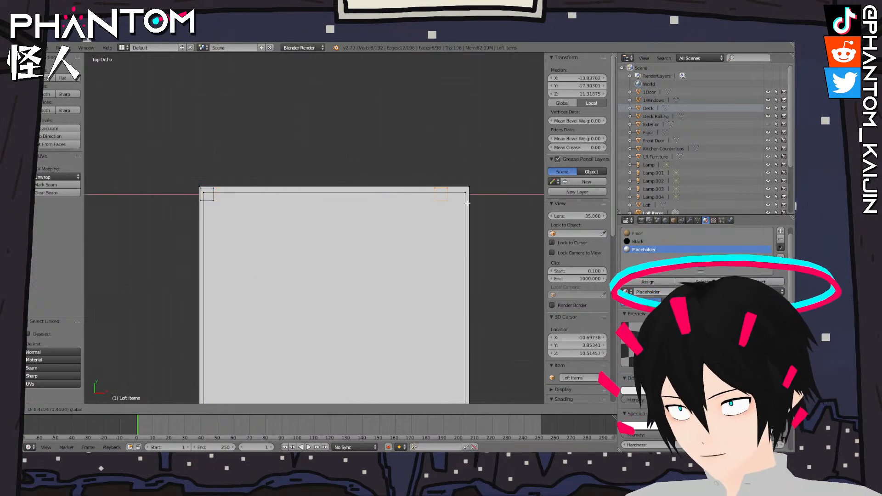
left_click(488, 204)
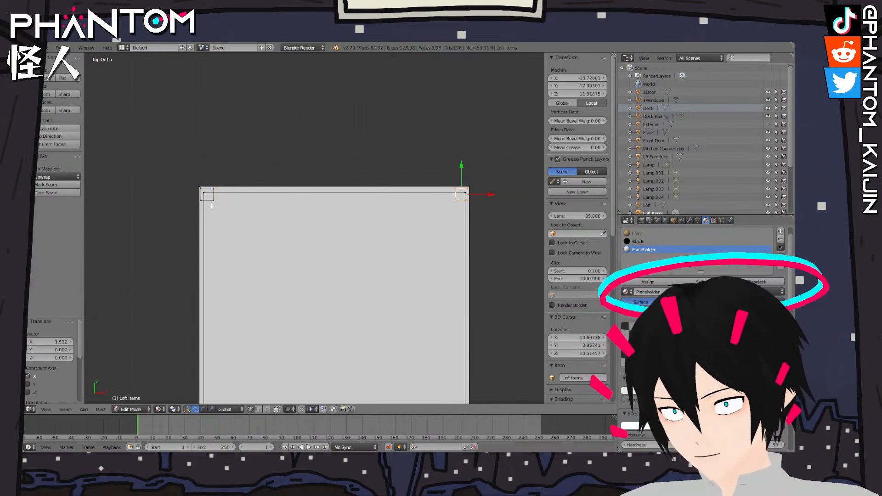
Duplicate the pair of legs at one end of the bed frame and move the copies along Y to the opposite end
key("l")
key("space")
key("Return")
middle_click_drag(365, 257, 346, 137, "shift")
scroll(346, 137, "down", 4)
key("g")
key("y")
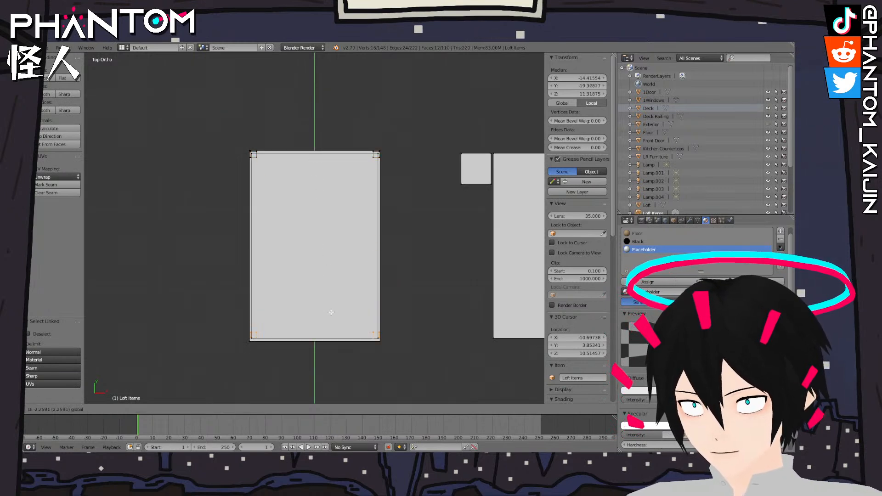
left_click(331, 314)
scroll(294, 322, "up", 5)
middle_click_drag(278, 325, 348, 107, "shift")
scroll(282, 138, "up", 4)
middle_click_drag(279, 143, 311, 315, "shift")
scroll(387, 116, "down", 5)
key("a")
Select all four bed legs and scale them inward together by 0.956
scroll(423, 333, "up", 3)
left_click(276, 411)
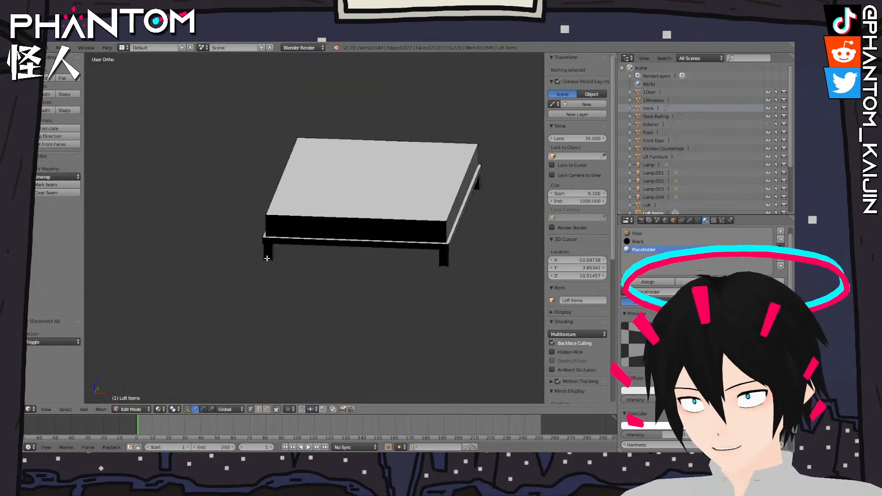
key("l")
key("l")
middle_click_drag(429, 267, 392, 280)
key("l")
key("KP_7")
left_click(277, 410)
key("s")
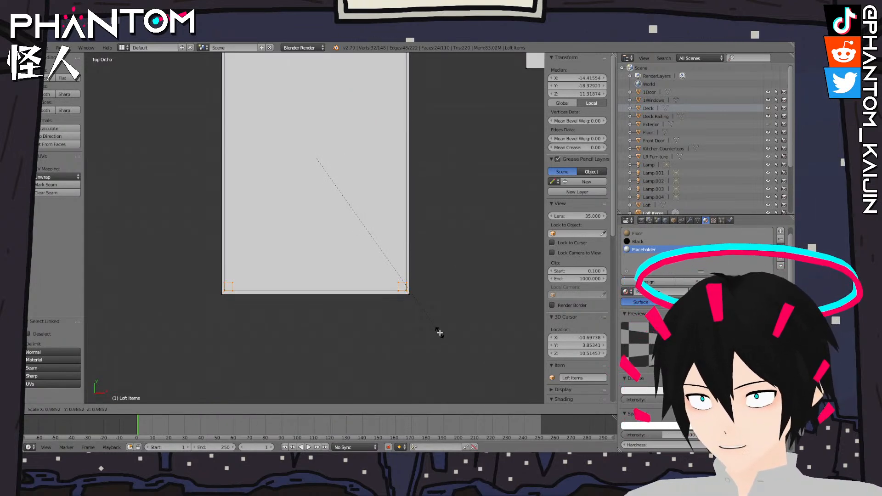
left_click(435, 328)
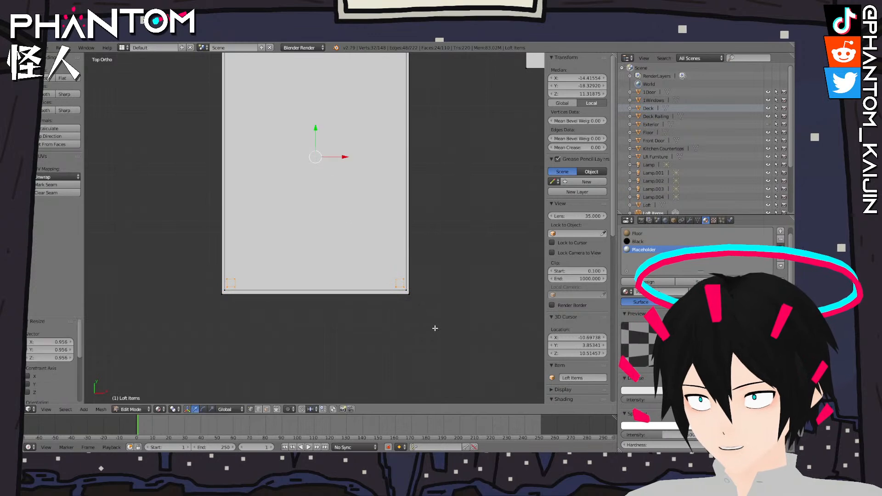
Assign the Floor material to the bed's frame slab and its four legs
middle_click_drag(385, 342, 226, 396)
middle_click_drag(294, 368, 290, 224)
key("a")
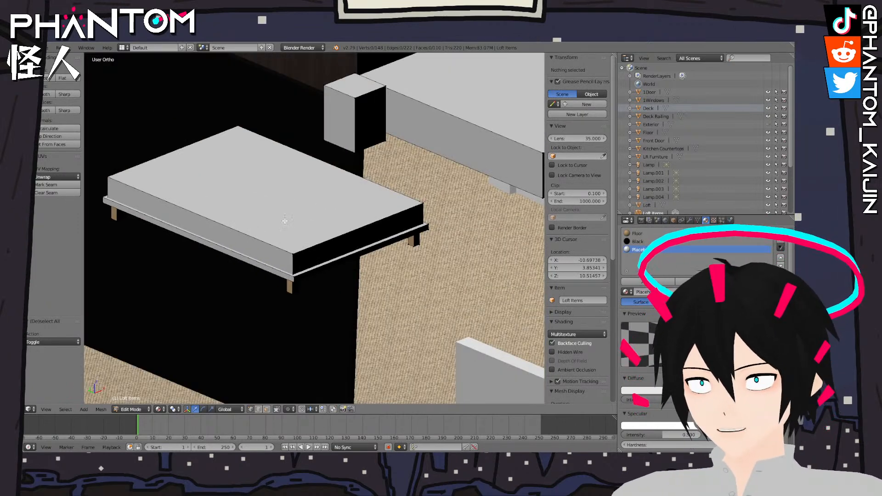
right_click(293, 254)
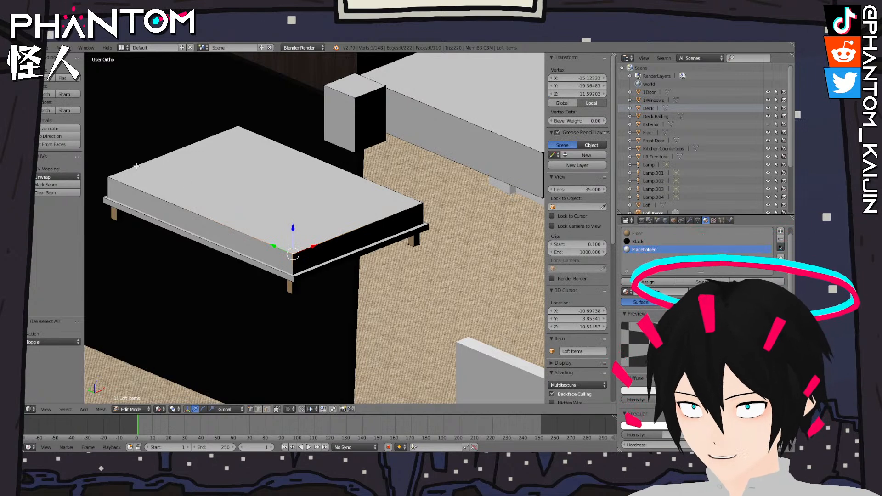
key("l")
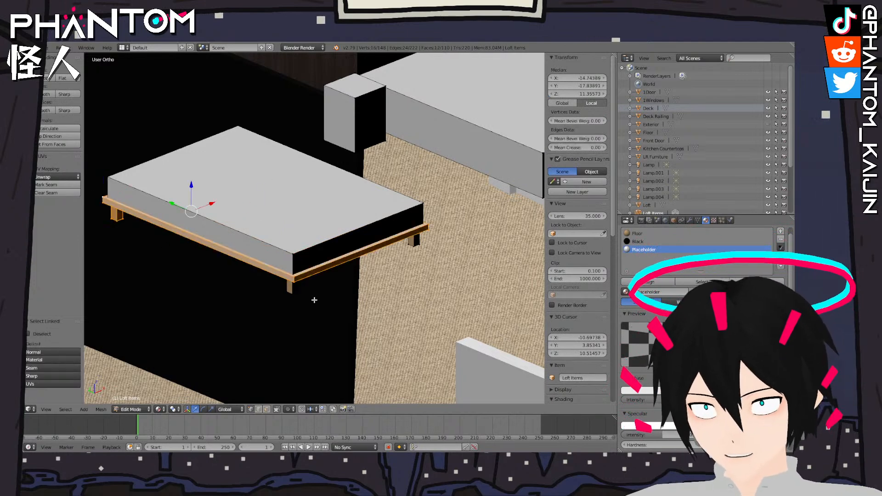
middle_click_drag(403, 251, 659, 238)
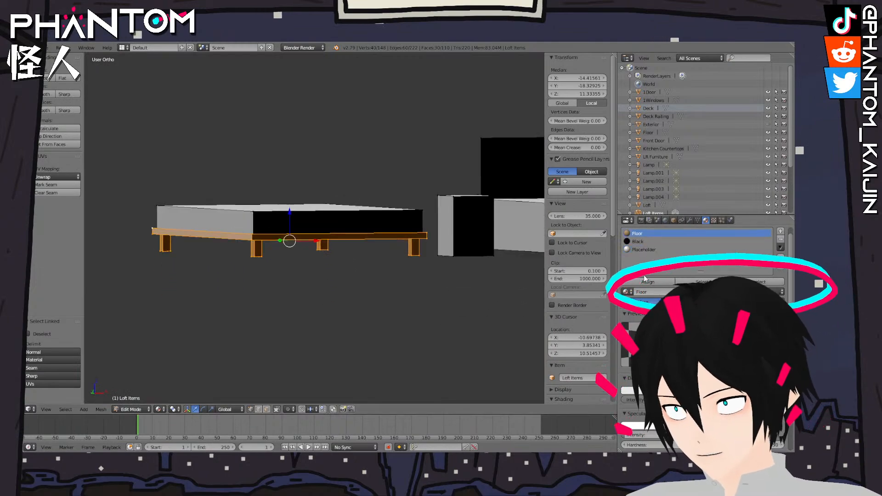
key("Tab")
Examine the bed with its wooden frame from several angles within the loft
middle_click_drag(301, 248, 318, 268)
scroll(347, 271, "down", 6)
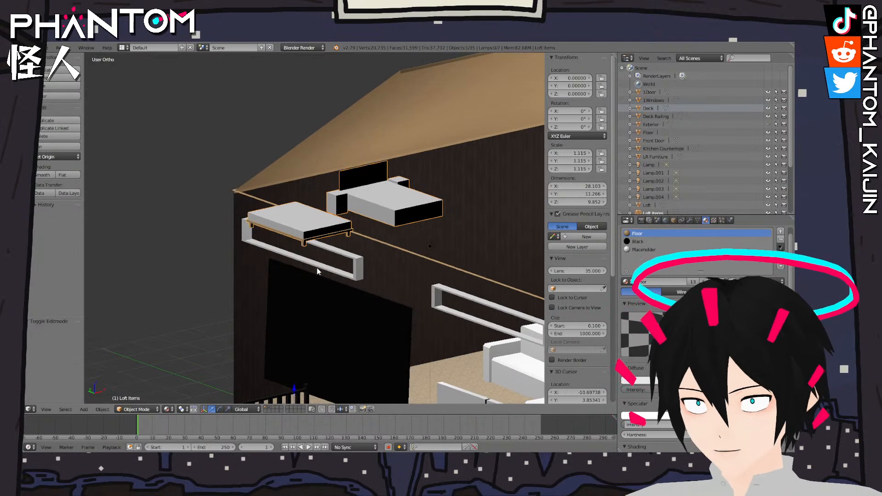
scroll(313, 281, "up", 8)
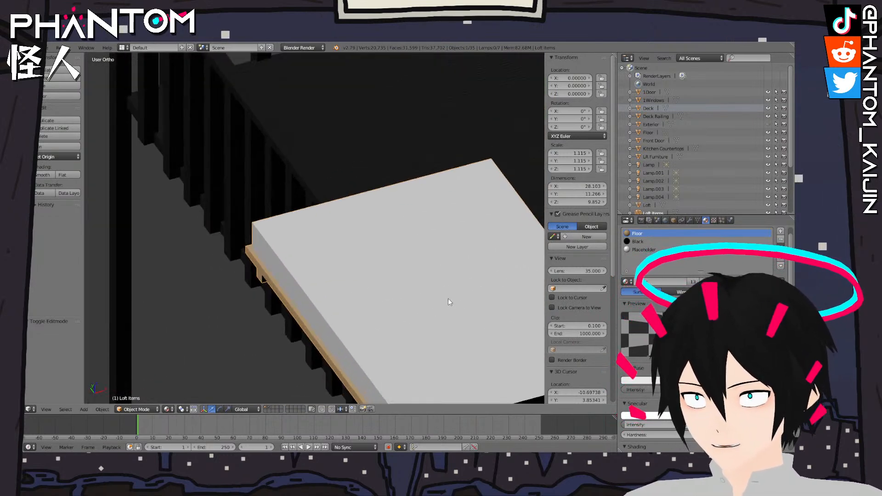
scroll(437, 282, "down", 6)
key("Tab")
key("Tab")
key("Tab")
key("Tab")
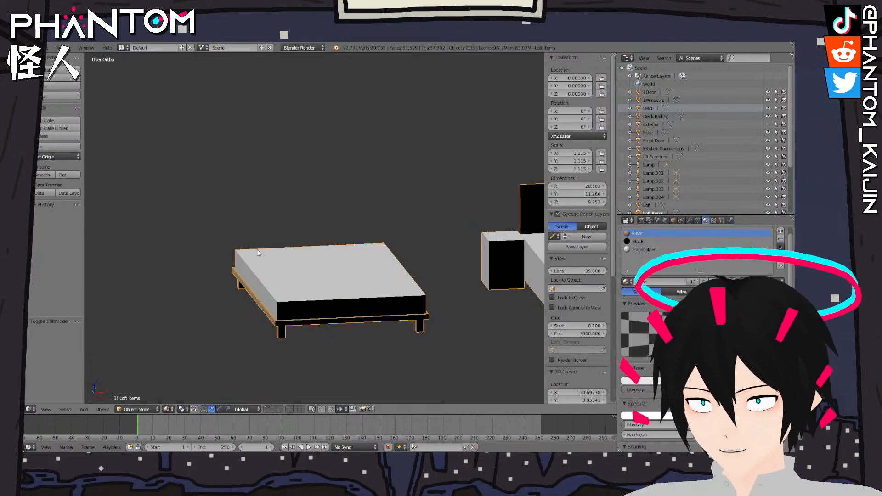
middle_click_drag(255, 258, 278, 273)
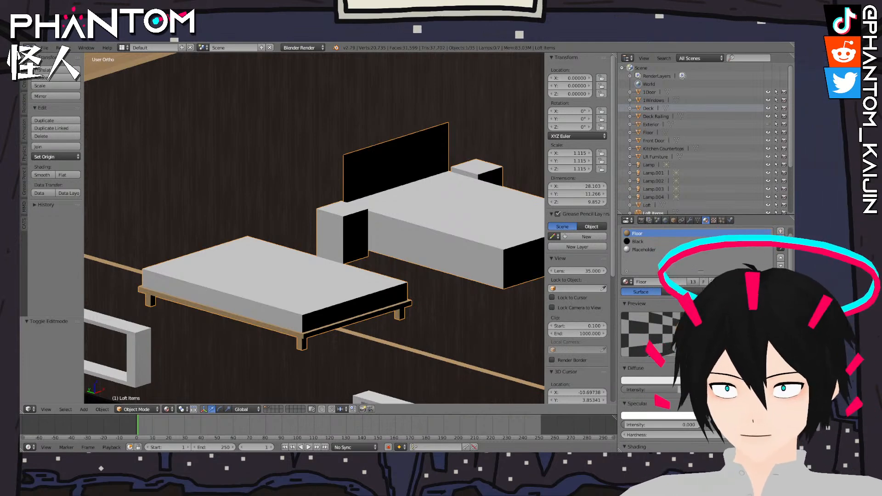
middle_click_drag(352, 221, 317, 253)
Scale the bed's frame slab down very slightly so that it overhangs the mattress less
key("Tab")
right_click(241, 346)
right_click(242, 355, "shift")
middle_click_drag(253, 376, 282, 324, "shift")
key("l")
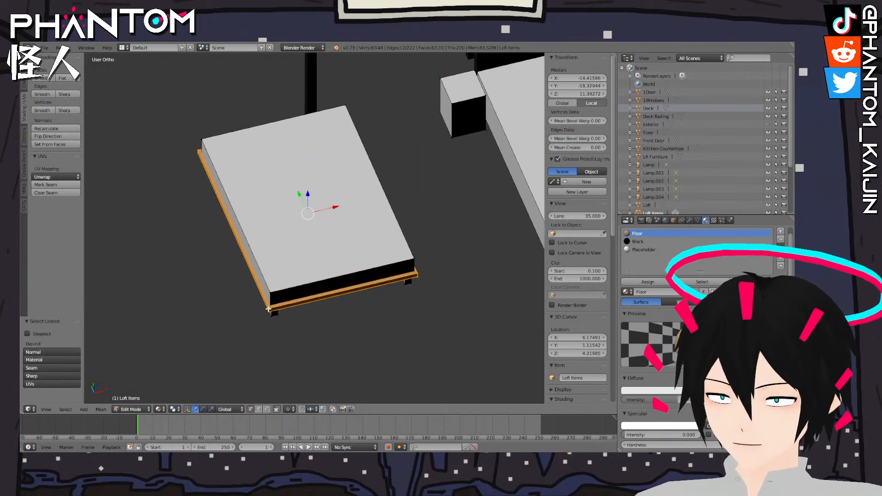
key("KP_7")
key("KP_Decimal")
key("s")
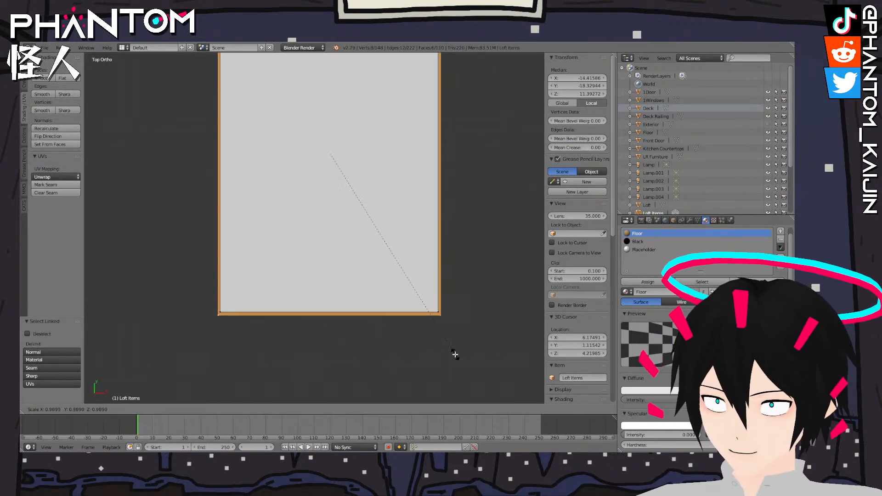
left_click(454, 354)
key("Tab")
middle_click_drag(425, 358, 446, 288)
key("a")
scroll(392, 285, "down", 3)
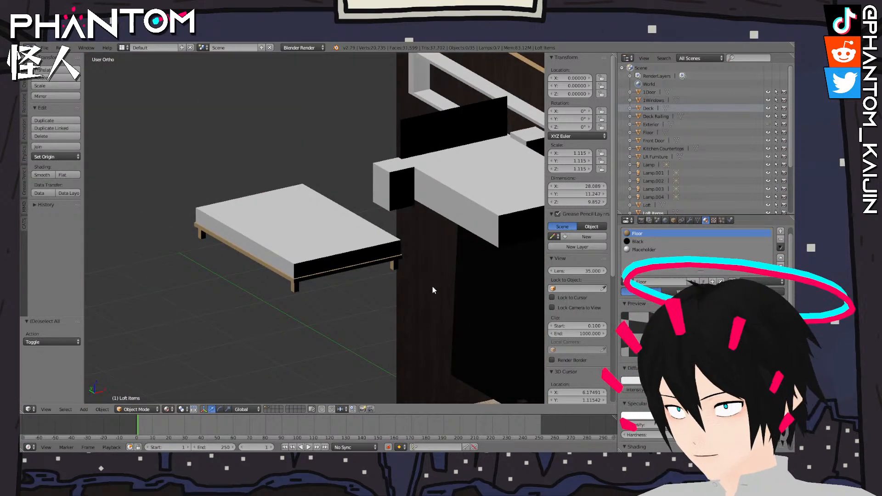
Select the new bed's mattress, frame and legs and move them 3.015 along X onto the old bed between the nightstands
right_click(396, 184)
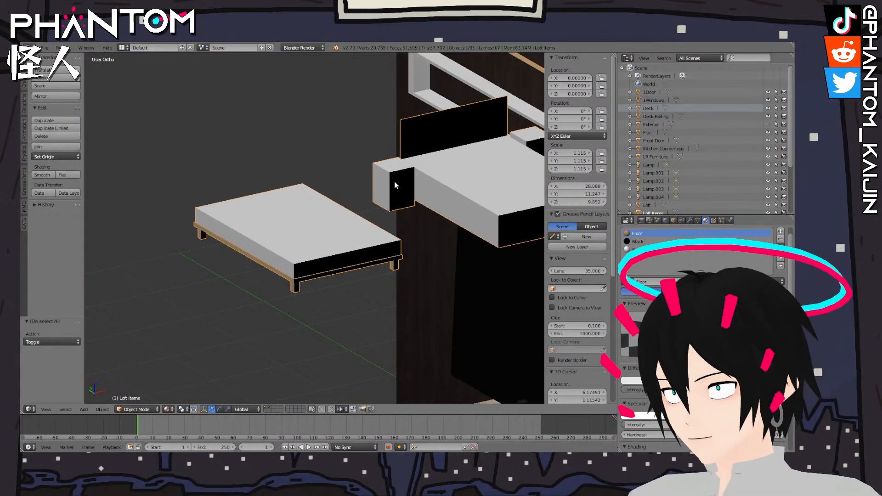
key("Tab")
right_click(391, 174)
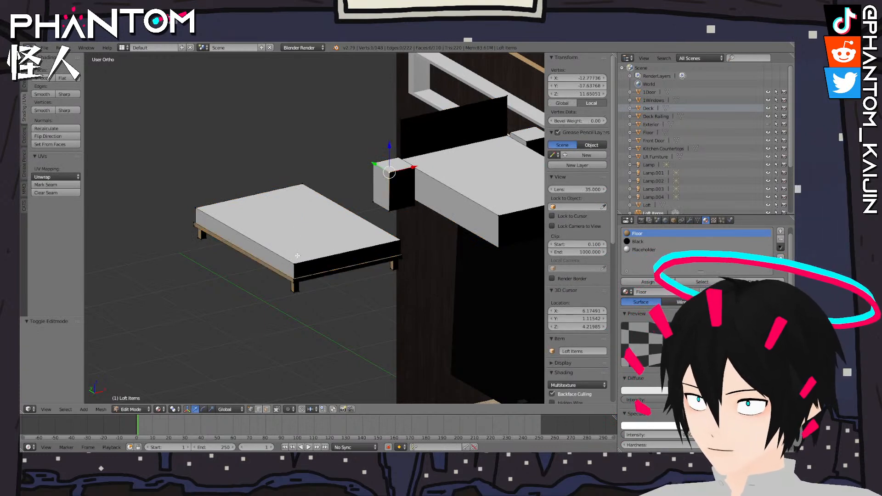
key("l")
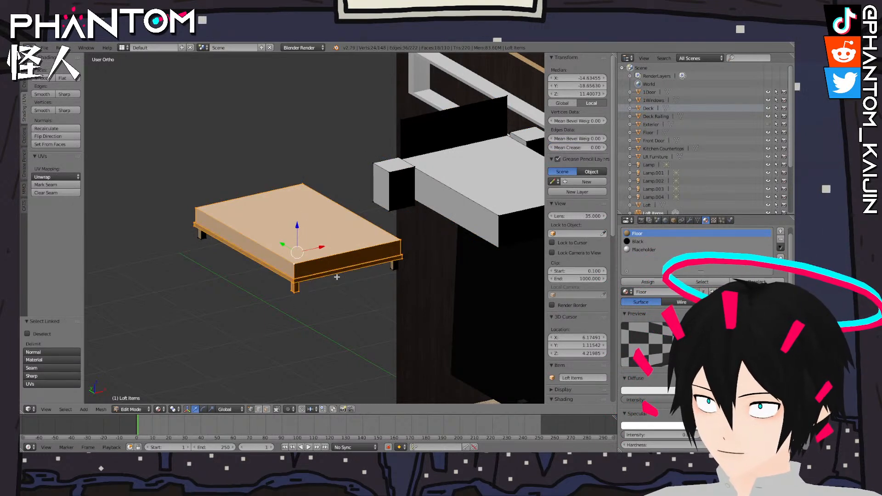
key("l")
middle_click_drag(202, 235, 208, 206)
key("l")
middle_click_drag(344, 273, 140, 313)
key("KP_1")
key("KP_7")
key("g")
key("x")
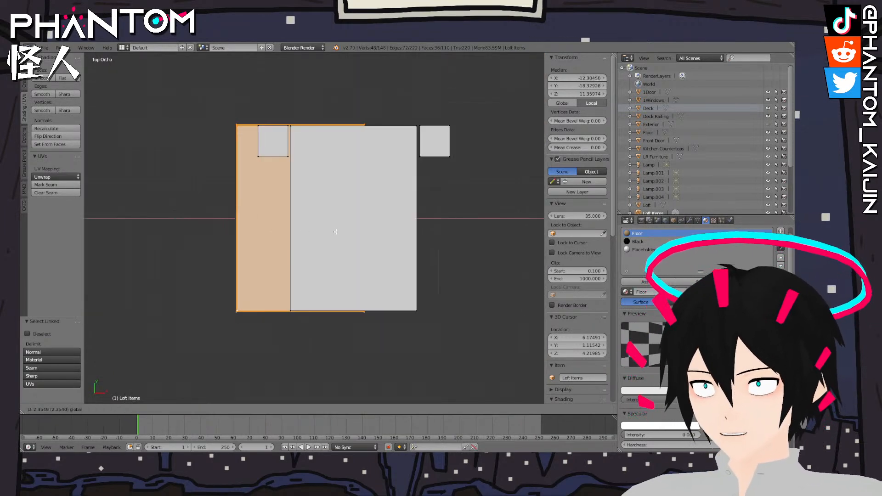
left_click(385, 228)
Nudge the new bed about 0.004 along X to line its mattress up with the old bed block
scroll(381, 230, "up", 5)
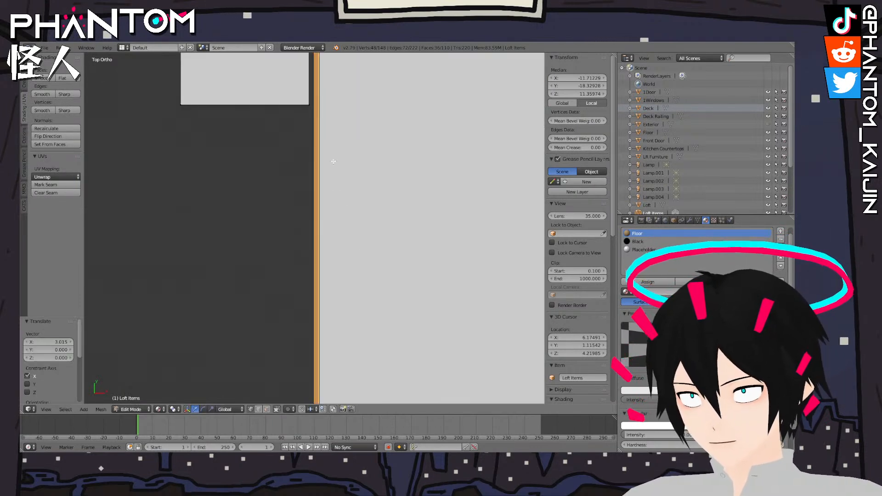
scroll(360, 164, "up", 6)
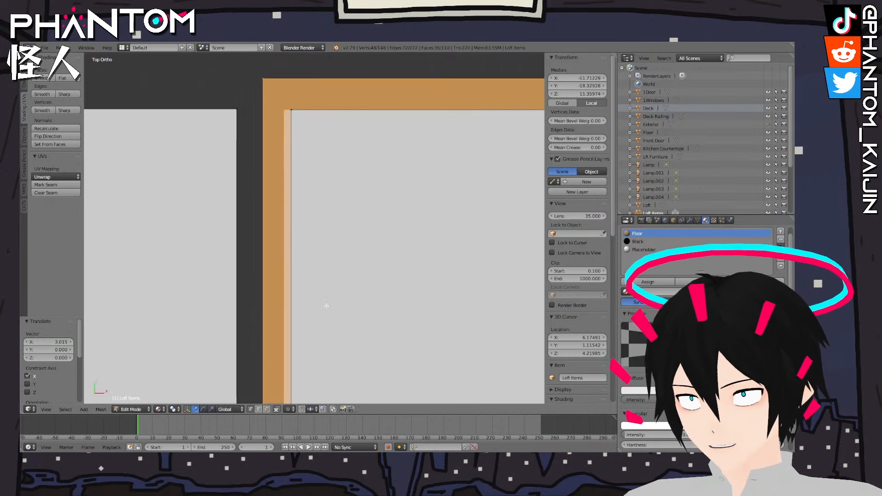
scroll(286, 285, "up", 4)
scroll(333, 261, "down", 2)
key("g")
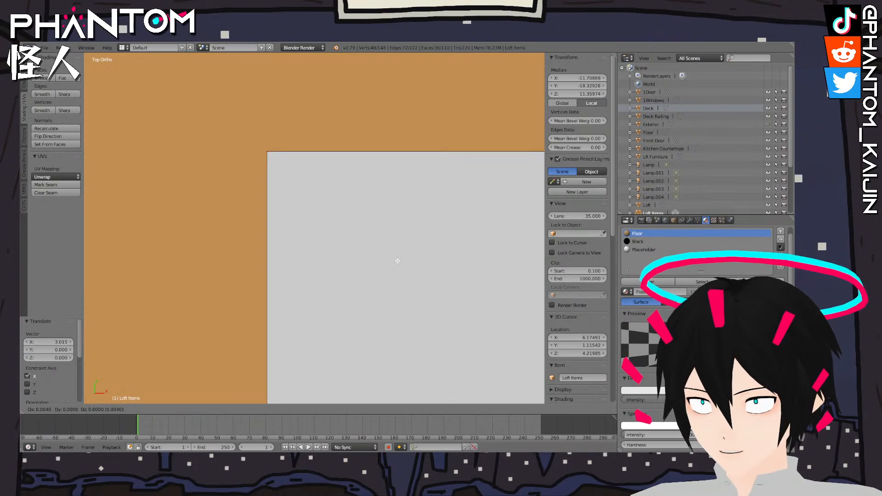
left_click(397, 261)
Delete the vertices of the old bed block together with its attached headboard
scroll(401, 262, "down", 12)
middle_click_drag(417, 339, 354, 220, "shift")
scroll(335, 244, "down", 6)
middle_click_drag(323, 331, 285, 239)
right_click(282, 237)
key("ctrl+l")
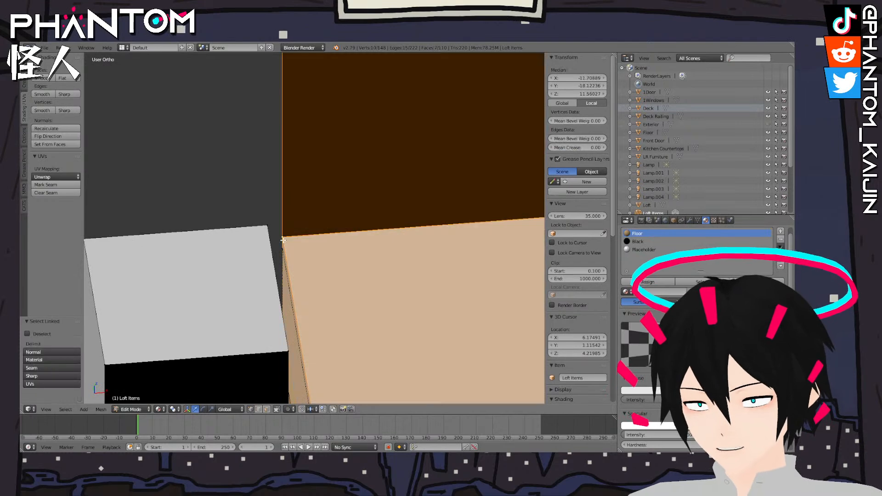
key("x")
left_click(283, 242)
Select the mattress's four top corners and examine the bed and nightstands from several angles
scroll(340, 271, "down", 7)
middle_click_drag(400, 340, 389, 160, "shift")
right_click(369, 171)
middle_click_drag(339, 110, 294, 116)
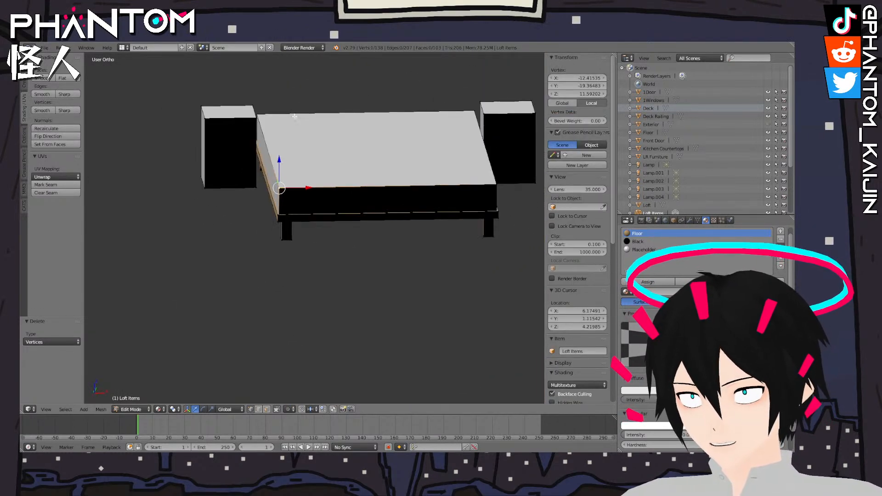
right_click(268, 114, "shift")
right_click(499, 187, "shift")
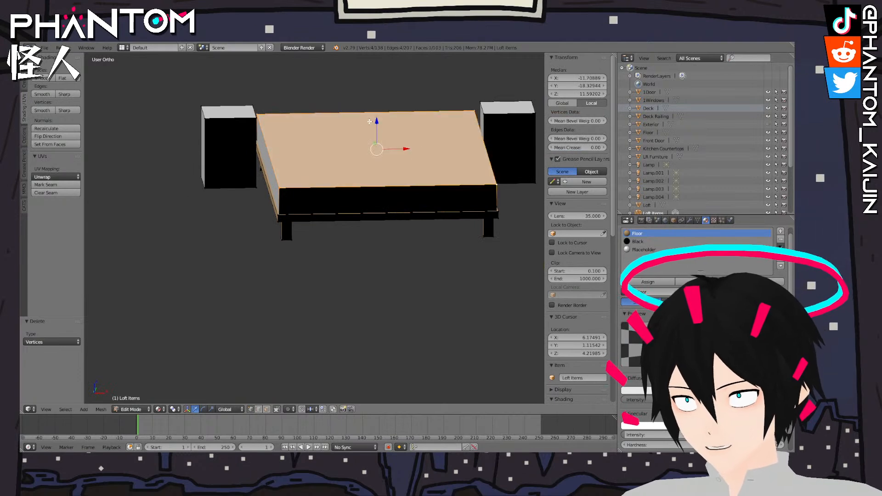
key("Tab")
middle_click_drag(339, 186, 398, 203)
scroll(398, 202, "up", 4)
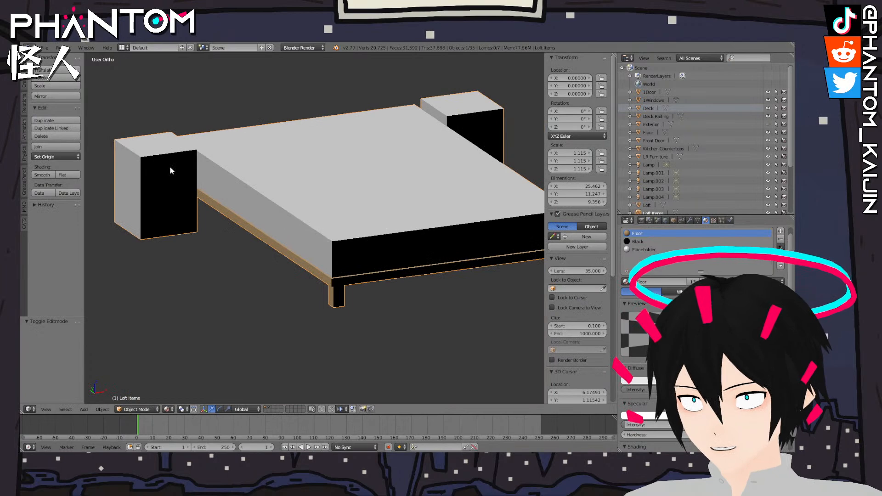
key("Tab")
key("Tab")
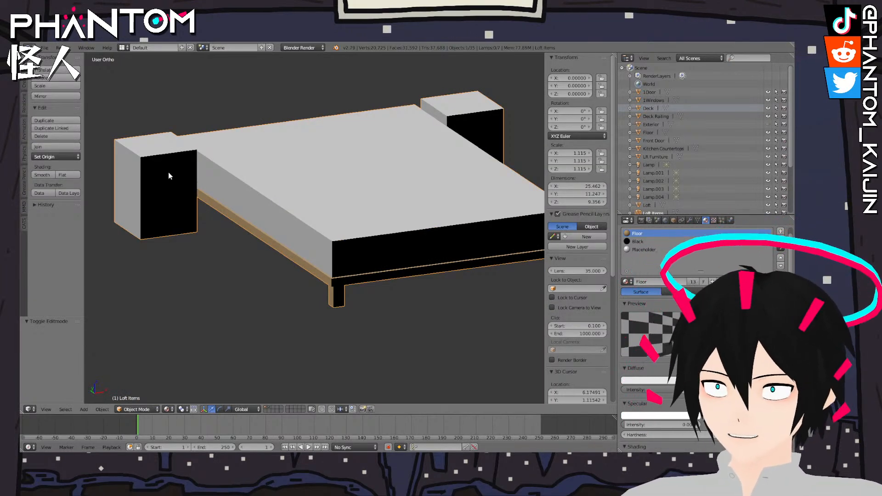
middle_click_drag(136, 135, 222, 161)
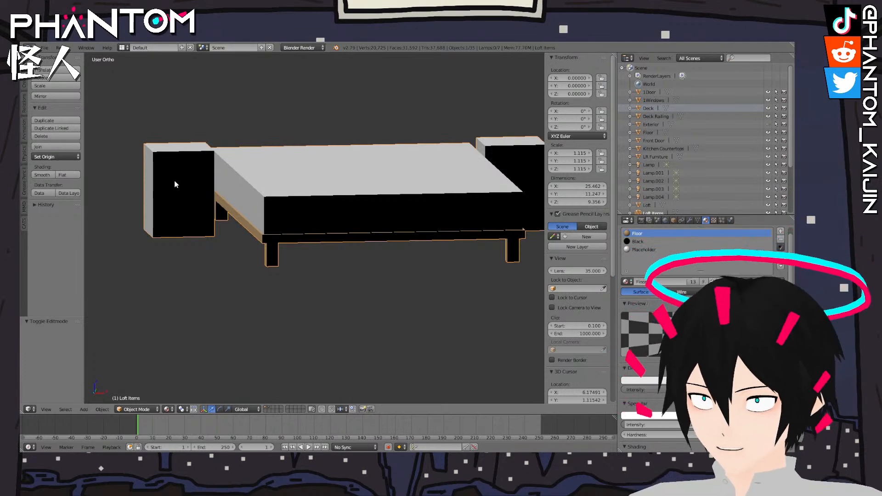
Select a top front corner vertex of the nightstand and make Placeholder the active material
key("Tab")
right_click(216, 171)
middle_click_drag(180, 165, 309, 208, "shift")
left_click(662, 250)
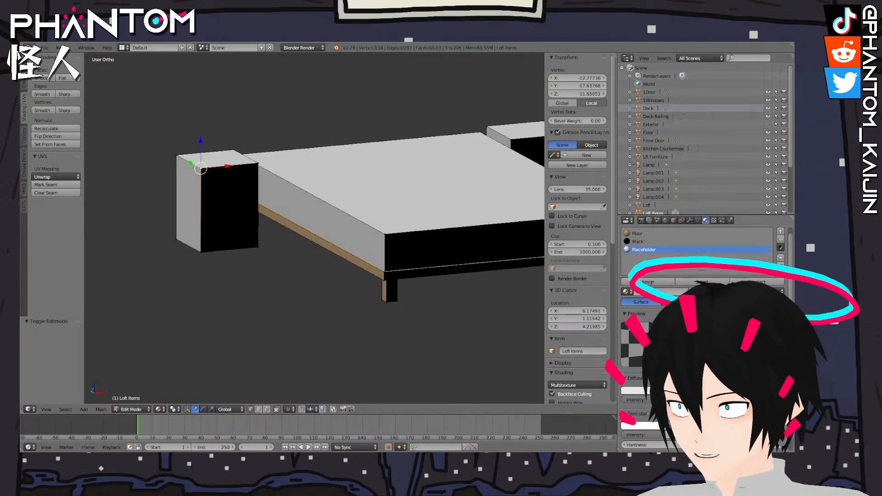
Examine how the Placeholder material looks shadeless and shaded on the bed and the furniture throughout the house
scroll(680, 303, "down", 2)
scroll(421, 303, "down", 8)
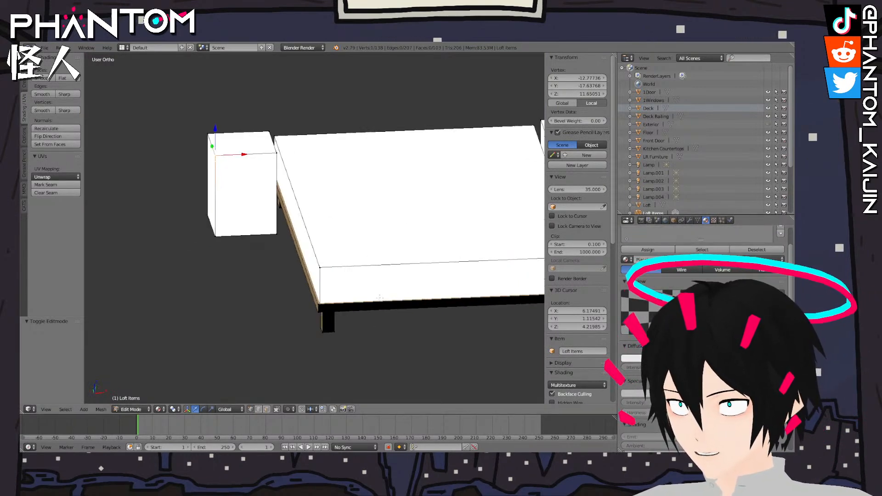
scroll(422, 303, "down", 4)
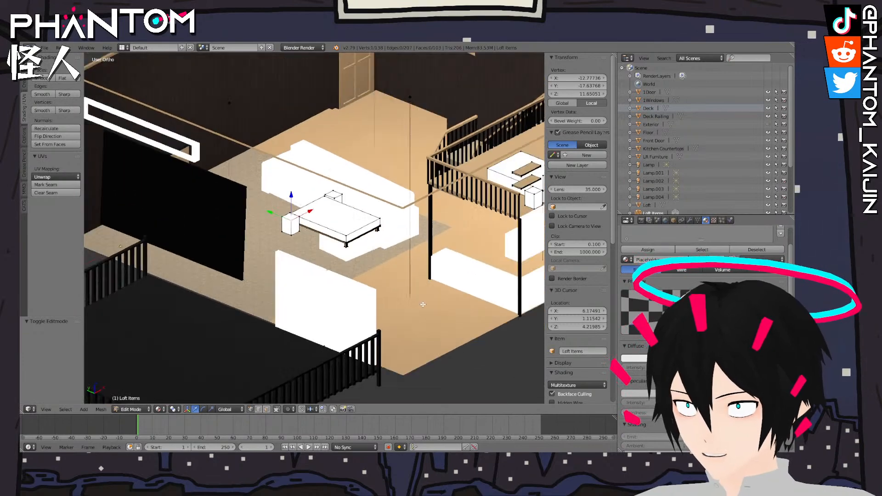
scroll(429, 301, "up", 3)
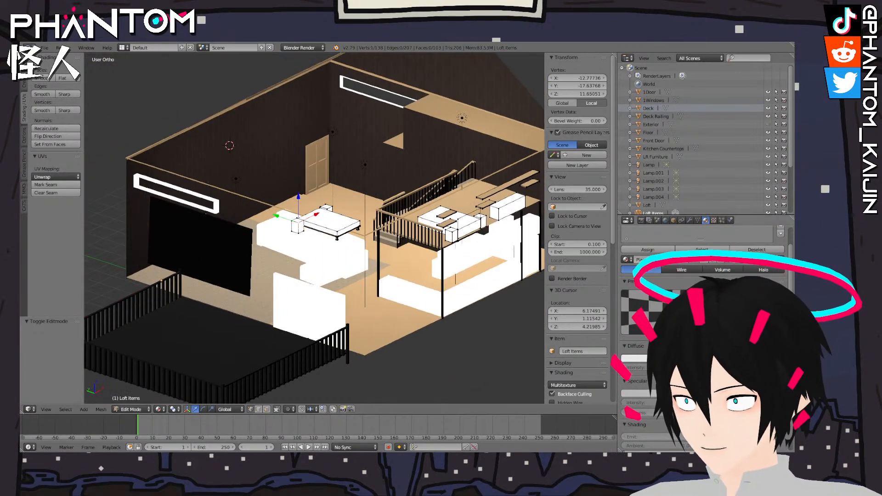
scroll(297, 275, "up", 8)
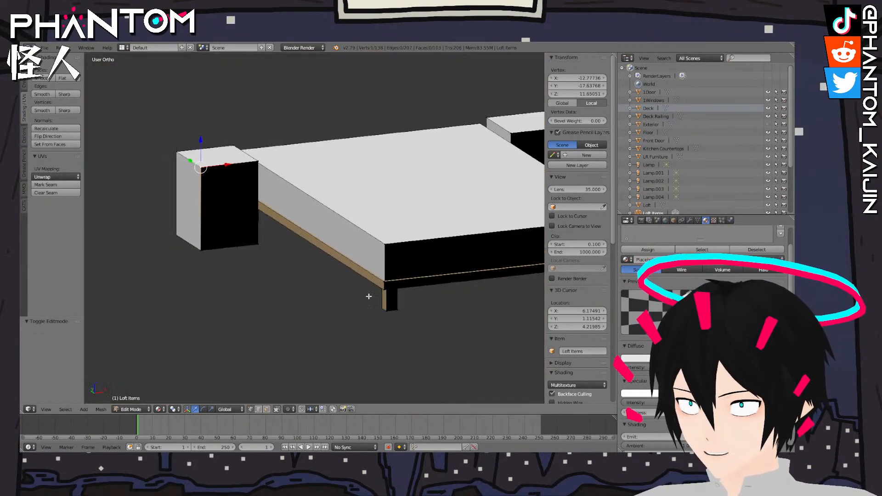
scroll(297, 274, "down", 7)
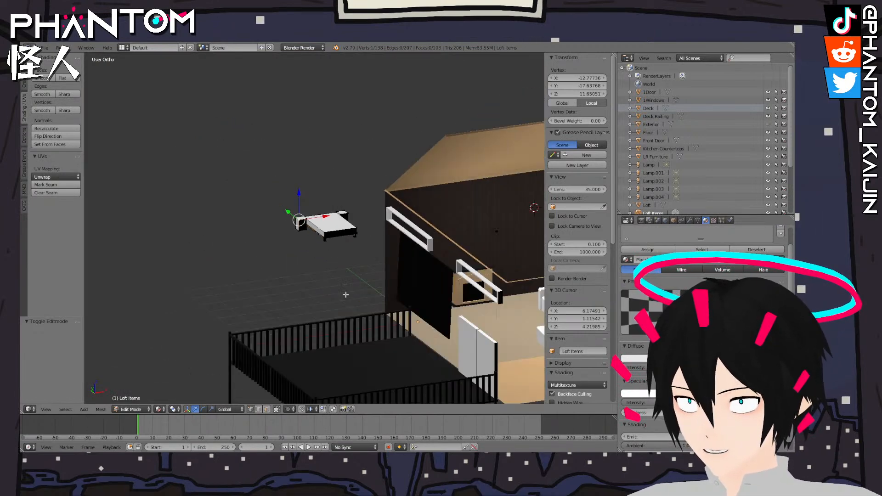
scroll(414, 307, "down", 7)
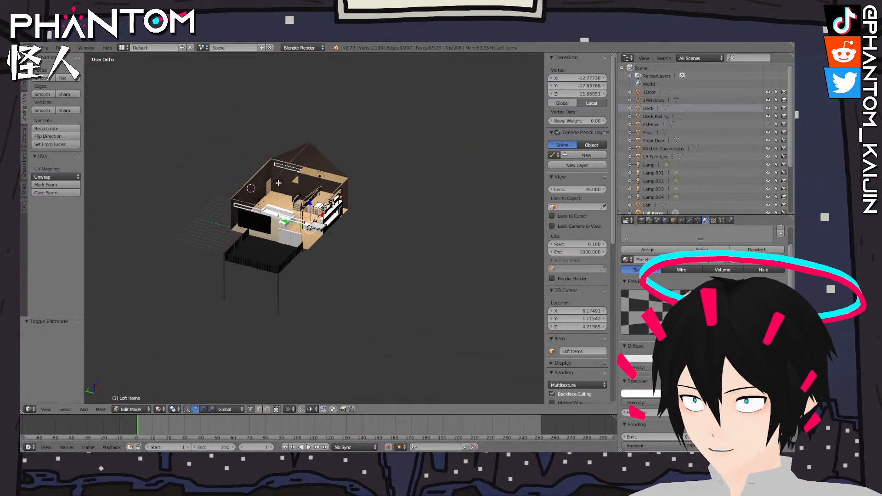
Leave Edit Mode and duplicate Lamp.002 above the house interior
key("Tab")
right_click(319, 178)
right_click(320, 176)
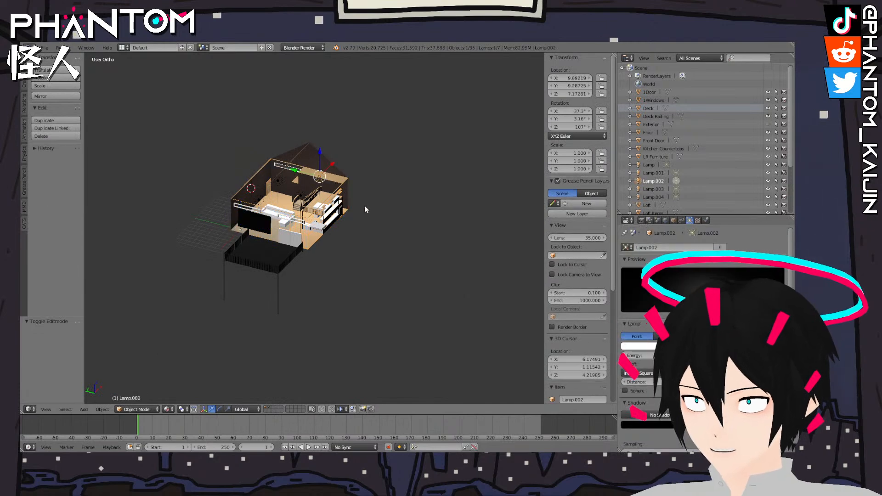
key("space")
left_click(424, 219)
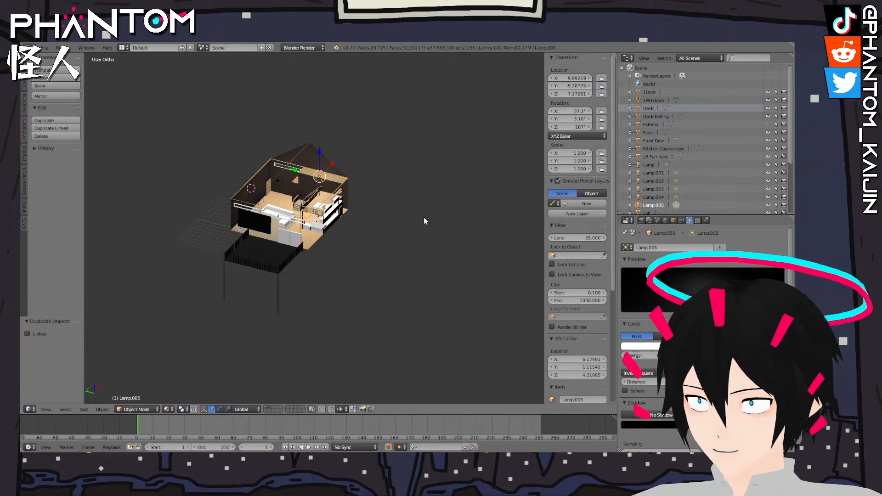
Move the duplicated lamp out past the deck side of the house and reposition it in the front and side views
key("KP_1")
key("KP_3")
key("KP_1")
key("g")
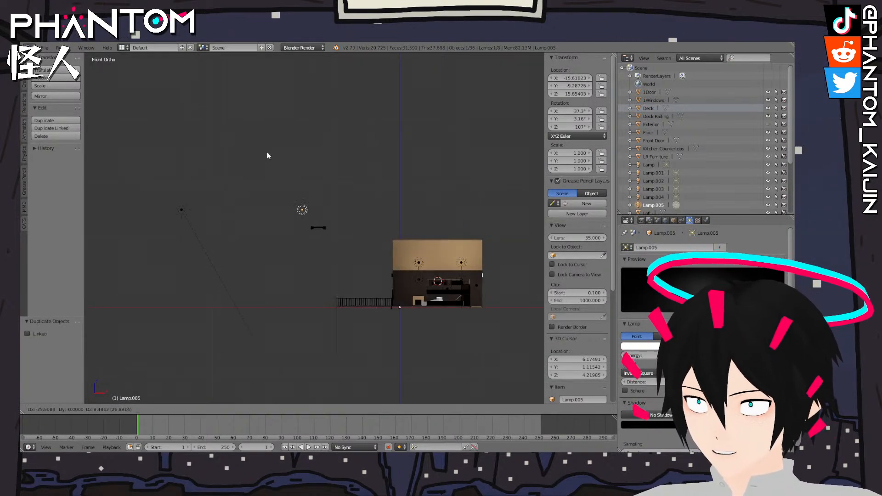
left_click(272, 153)
key("KP_3")
key("g")
left_click(307, 176)
Hide the object obstructing the loft furniture and select the Loft Items object
scroll(325, 202, "up", 6)
middle_click_drag(326, 203, 420, 239)
scroll(390, 215, "up", 9)
right_click(388, 215)
scroll(385, 214, "up", 1)
right_click(328, 290)
key("h")
right_click(340, 270)
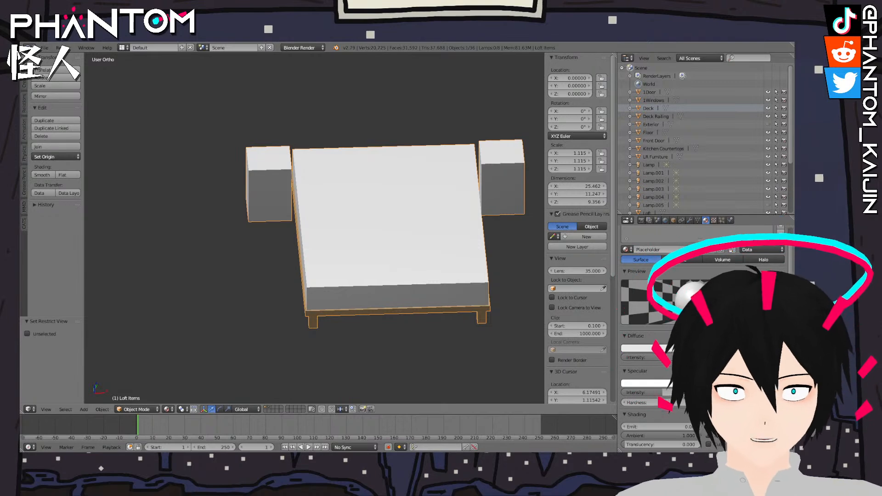
Select the nightstand's top outer front corner vertex in Edit Mode and align the view to the front
middle_click_drag(260, 322, 229, 240)
key("Tab")
scroll(392, 239, "up", 3)
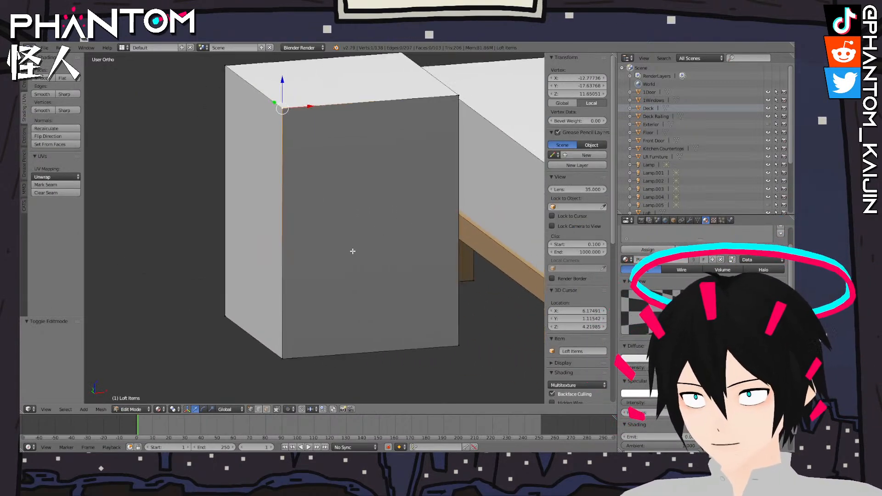
right_click(439, 109, "shift")
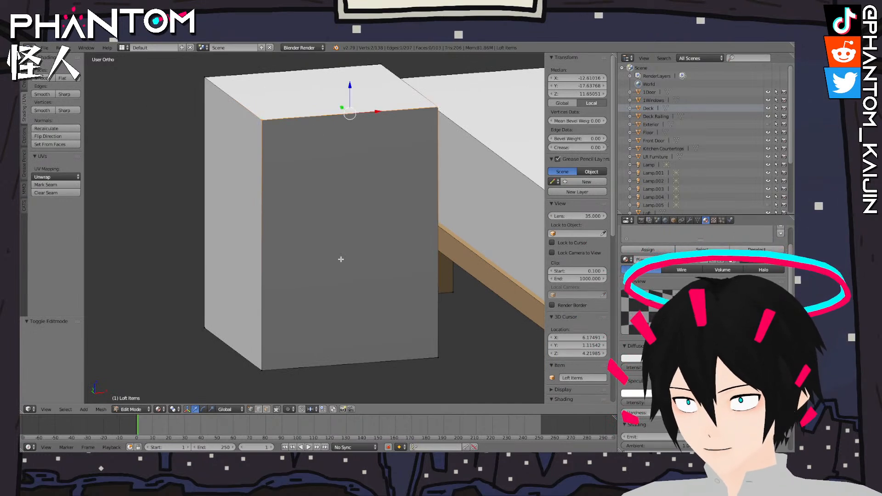
right_click(268, 130)
key("KP_1")
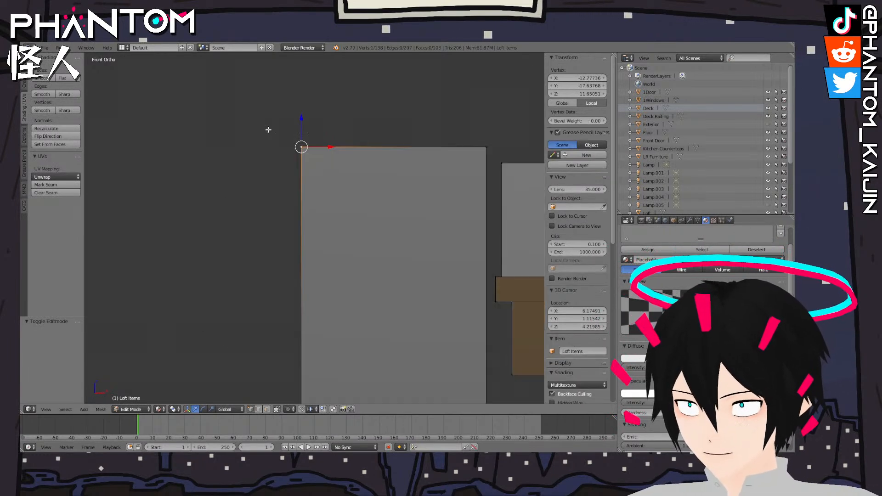
scroll(269, 130, "up", 7)
middle_click_drag(391, 113, 346, 297, "shift")
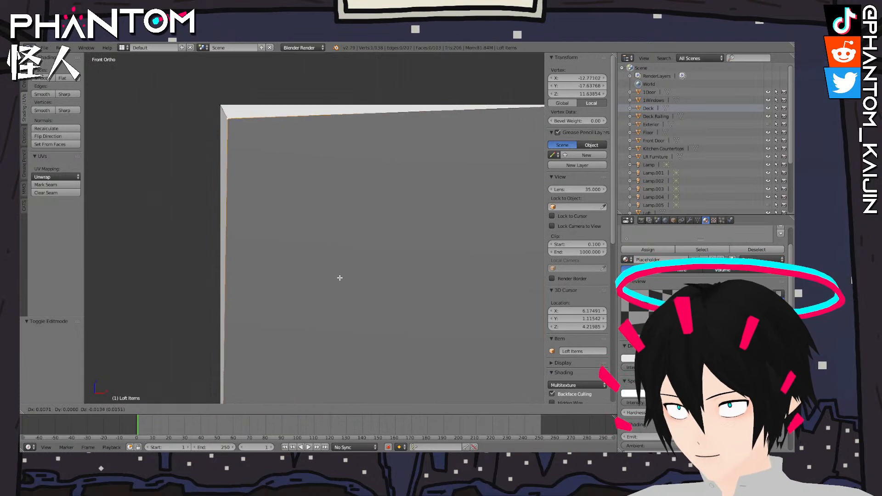
Extrude the nightstand's corner vertex twice and delete the linking vertex, leaving a loose vertex just inside the front's top corner
key("space")
left_click(272, 256)
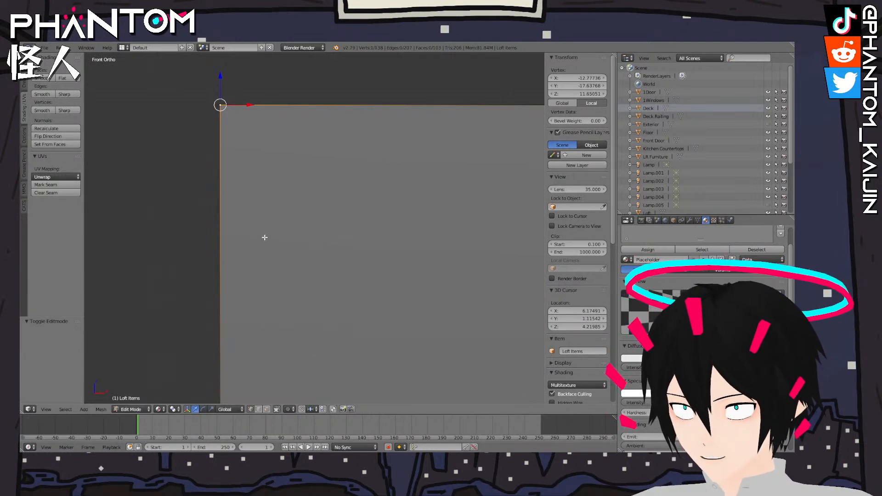
key("e")
left_click(287, 255)
key("e")
left_click(309, 264)
right_click(241, 123)
key("x")
left_click(241, 123)
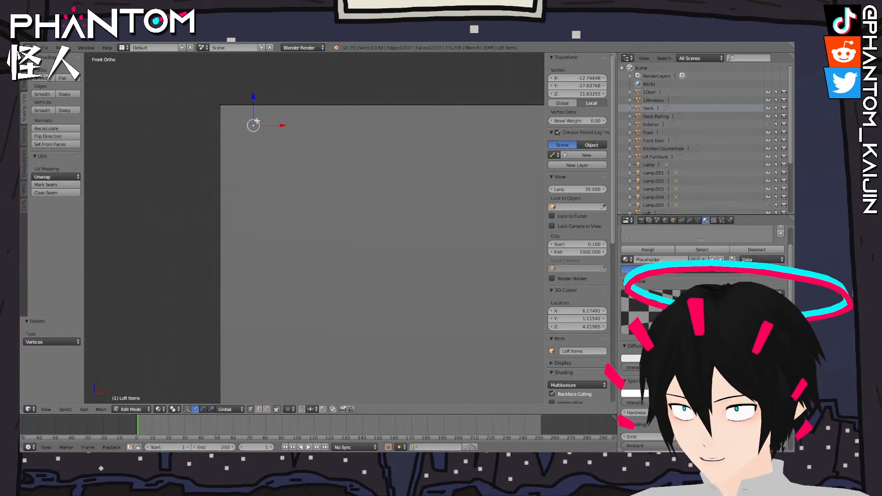
Extrude the loose vertex about 0.33 along X and the resulting edge down along Z to form a drawer-front rectangle
middle_click_drag(296, 163, 179, 175, "shift")
scroll(238, 176, "down", 2)
key("e")
left_click(238, 176)
key("g")
key("x")
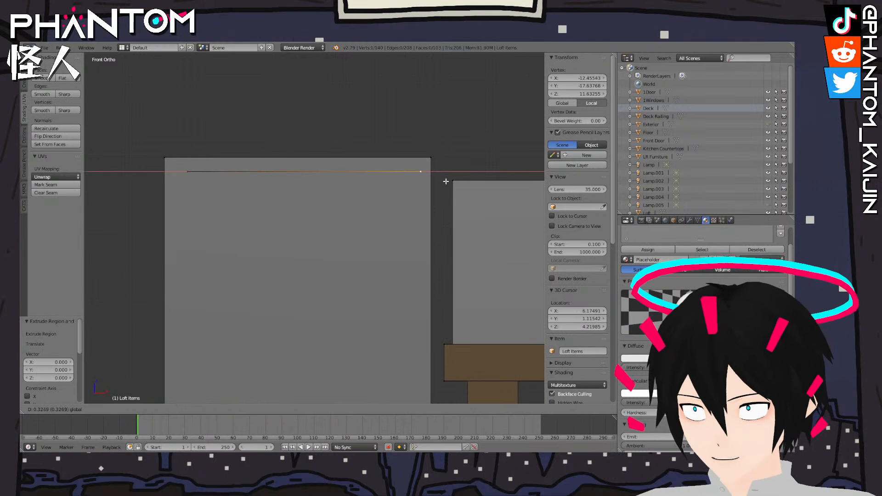
left_click(446, 182)
right_click(188, 171, "shift")
key("e")
key("z")
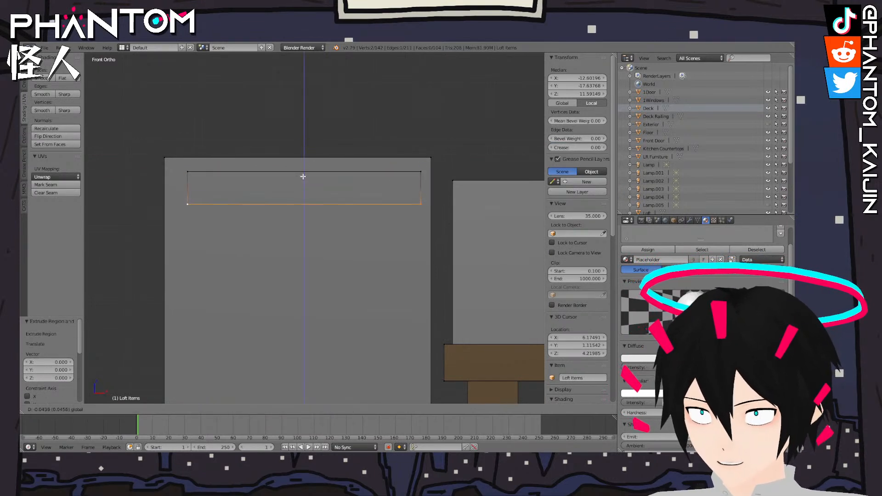
left_click(299, 205)
Centre the drawer-front face on the nightstand and extrude it slightly outward into a thin panel
right_click(187, 171)
key("ctrl+l")
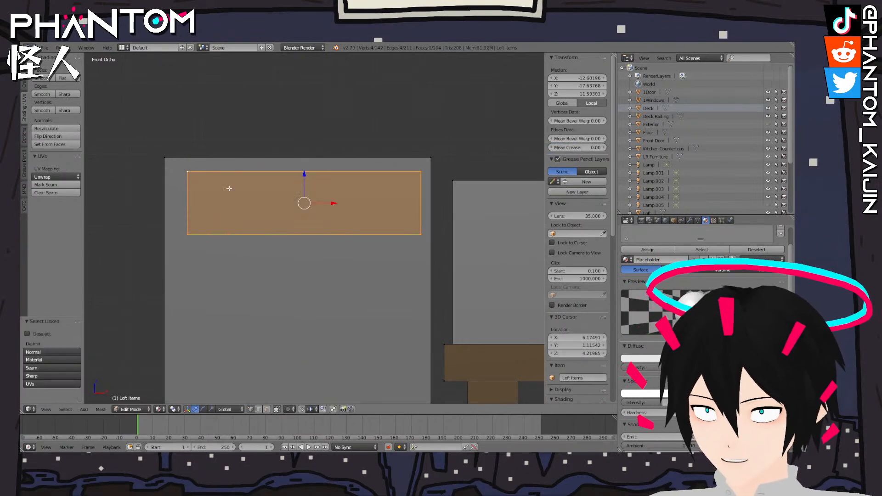
key("g")
left_click(363, 213)
middle_click_drag(362, 213, 373, 236)
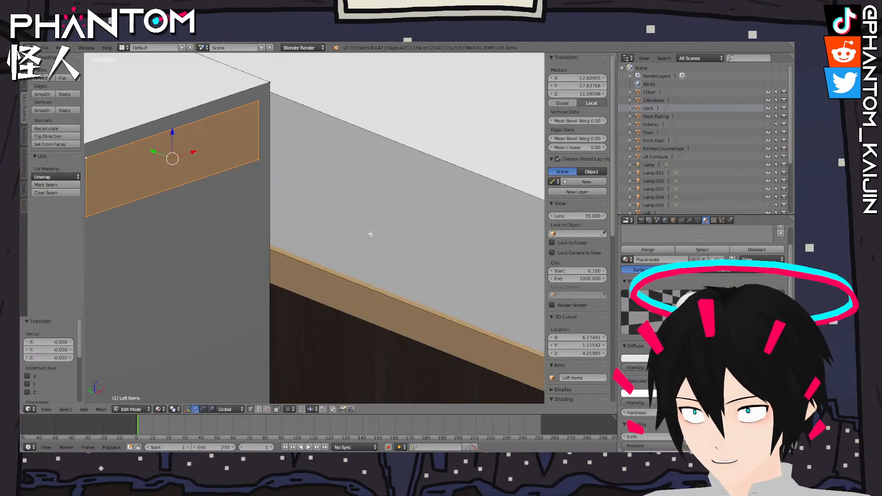
middle_click_drag(242, 212, 375, 236, "shift")
left_click_drag(285, 176, 280, 173)
key("e")
left_click(289, 176)
Duplicate the whole drawer panel and move the copy down 0.110 along Z
middle_click_drag(332, 218, 288, 208)
right_click(246, 177)
key("l")
key("space")
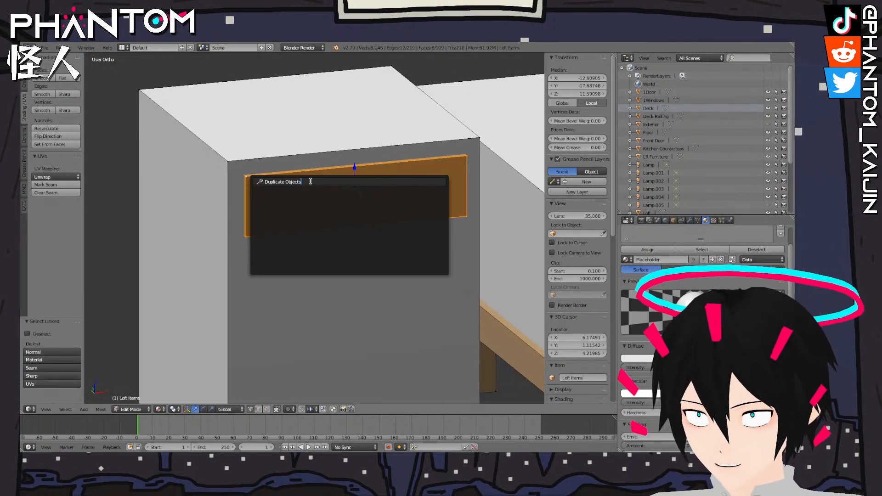
type("du")
key("Return")
key("Escape")
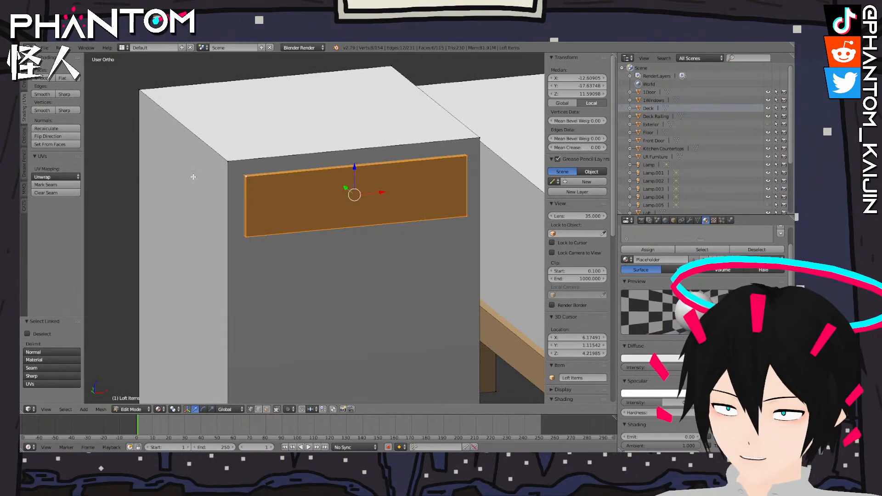
key("KP_1")
left_click_drag(323, 136, 323, 217)
Select the lower panel's four bottom vertices through the mesh and move them down 0.274 to make a cabinet door
right_click(208, 267)
middle_click_drag(207, 267, 239, 287)
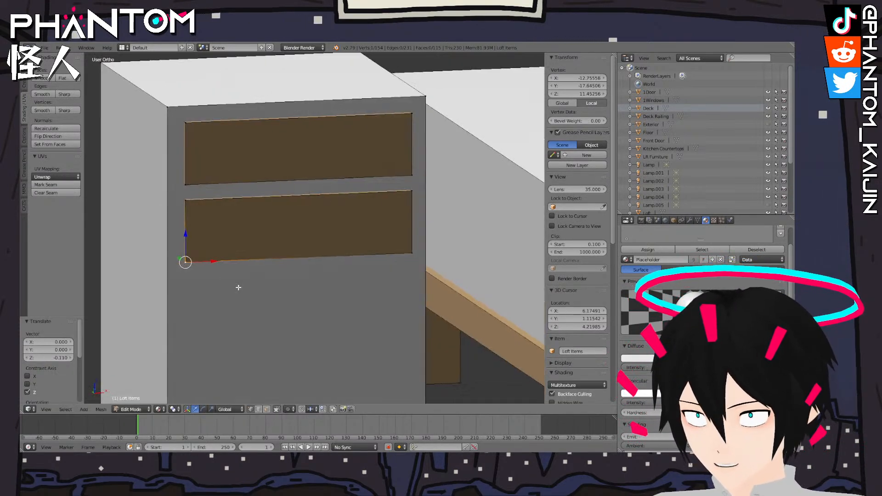
key("a")
left_click(277, 408)
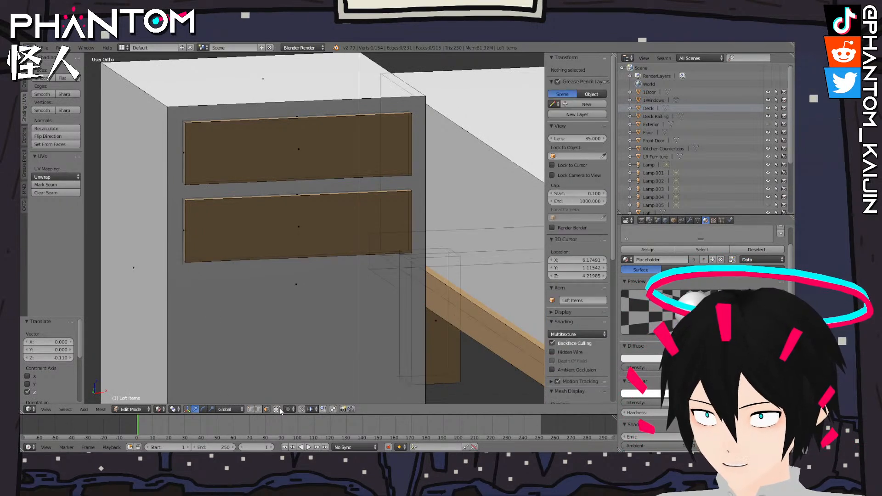
right_click(182, 265)
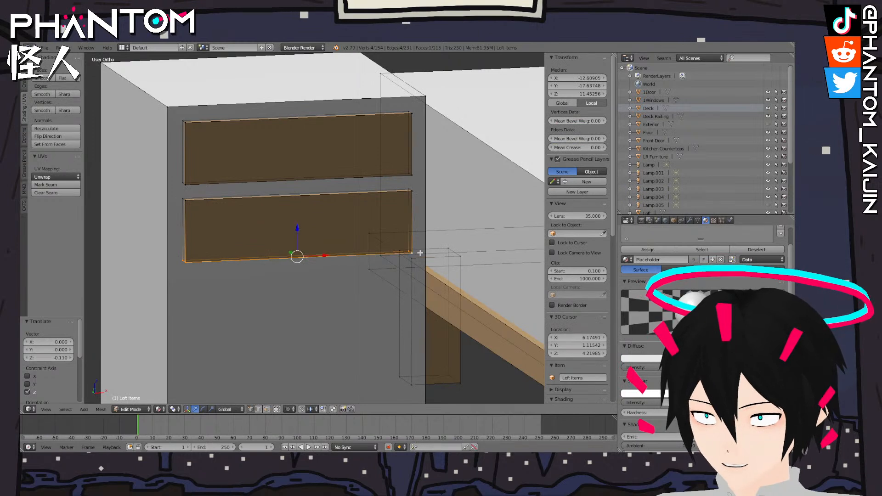
key("KP_1")
middle_click_drag(373, 375, 358, 248, "shift")
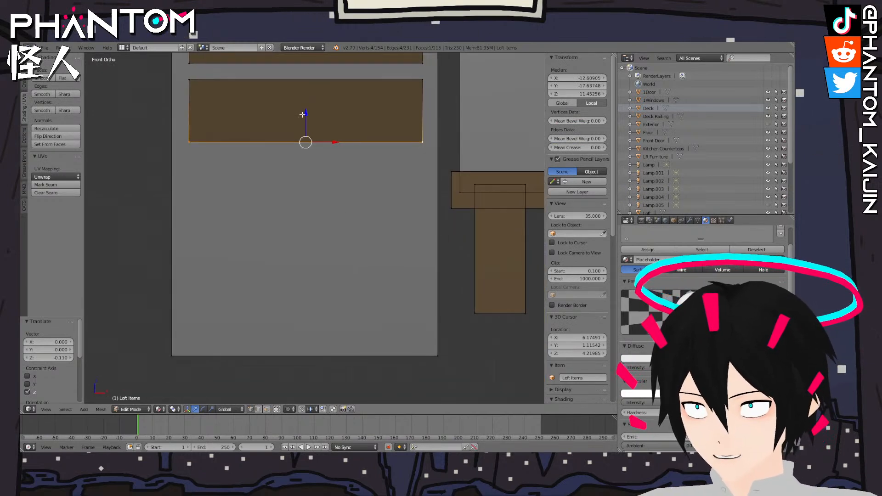
key("g")
key("z")
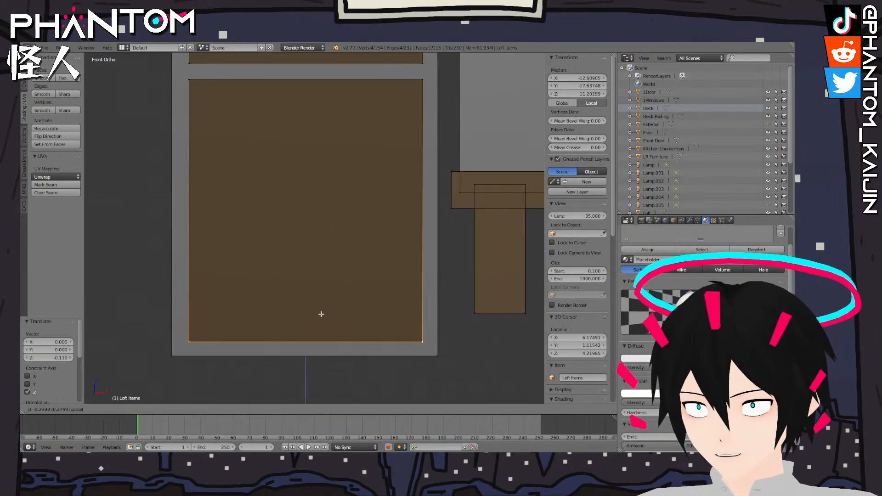
left_click(321, 309)
Extrude the door's top outer corner vertex twice and delete the linking vertex to leave a loose vertex on the door
middle_click_drag(316, 227, 289, 279, "shift")
middle_click_drag(289, 280, 327, 299)
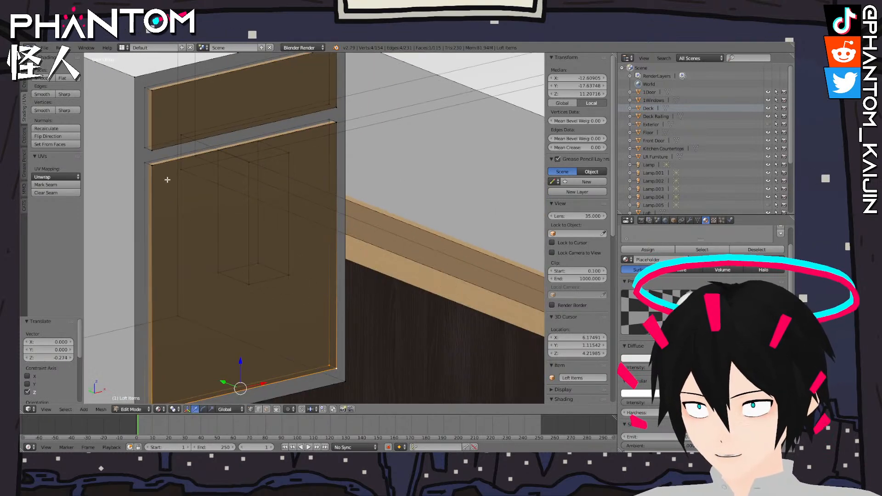
right_click(153, 166)
left_click(279, 410)
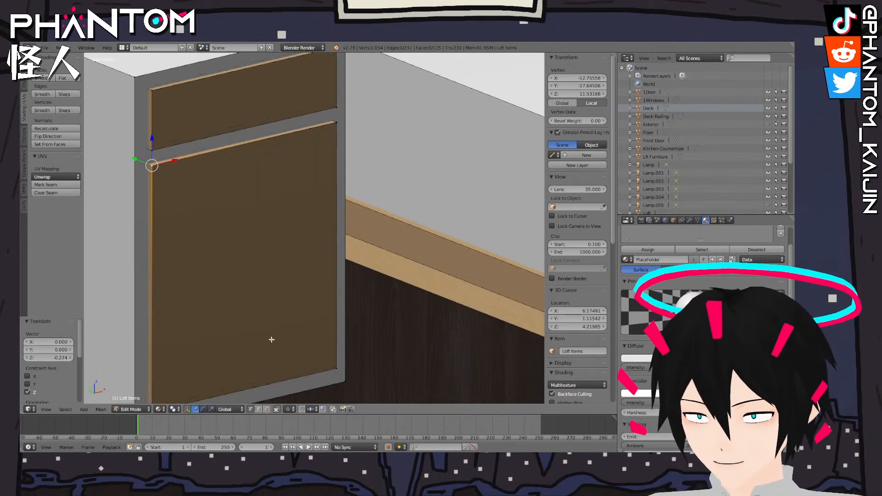
key("KP_1")
scroll(271, 339, "up", 4)
middle_click_drag(175, 183, 355, 296, "shift")
key("e")
left_click(313, 283)
key("e")
left_click(323, 293)
right_click(230, 208)
key("x")
left_click(231, 208)
Move the loose vertex down along the door's outer edge to where the handle starts
right_click(246, 214)
key("g")
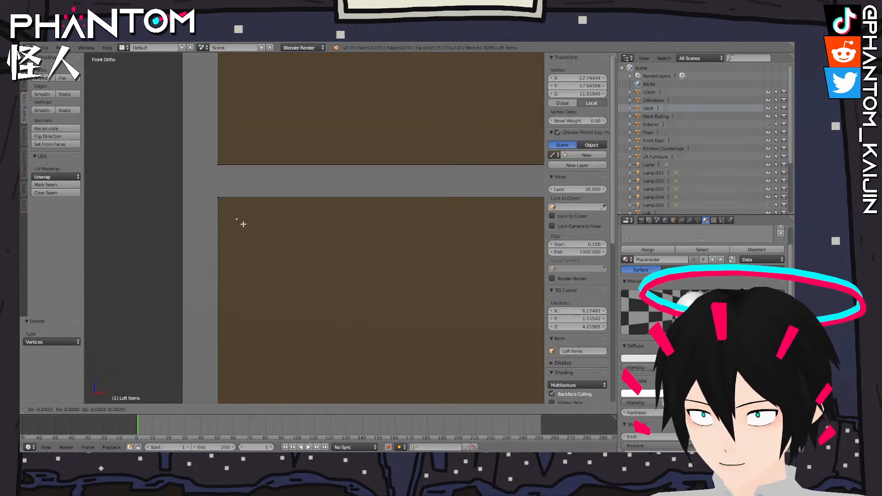
left_click(246, 315)
scroll(289, 331, "down", 7)
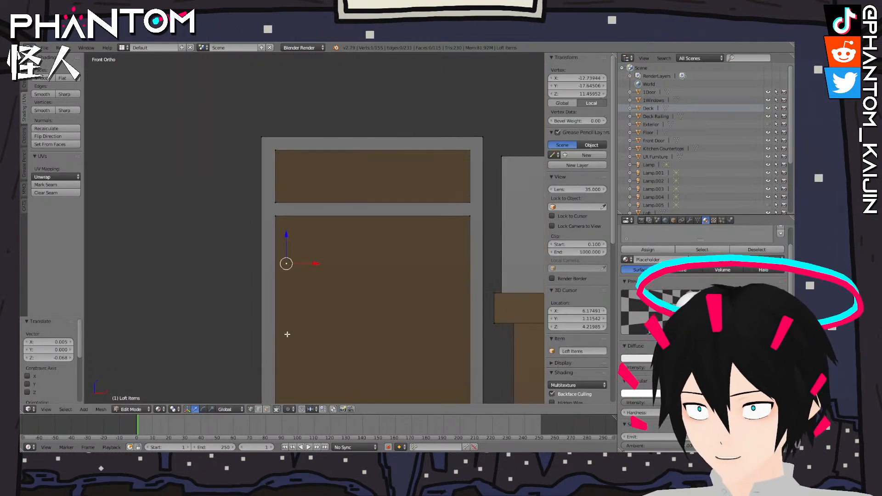
scroll(282, 287, "up", 5)
scroll(283, 287, "up", 1)
key("g")
left_click(276, 281)
Extrude the vertex sideways and the resulting edge 0.058 downward to form a narrow vertical handle face
key("e")
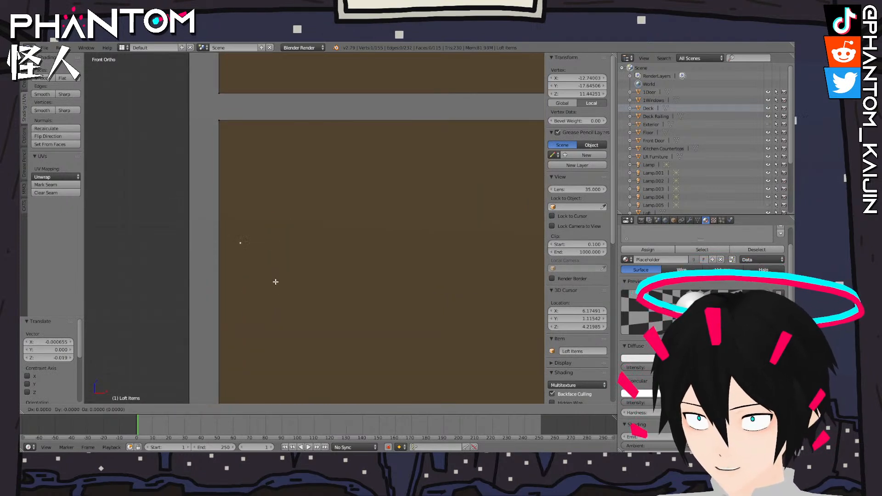
left_click(276, 282)
left_click_drag(274, 245, 284, 247)
right_click(239, 242, "shift")
key("e")
left_click(253, 244)
left_click_drag(253, 212, 249, 253)
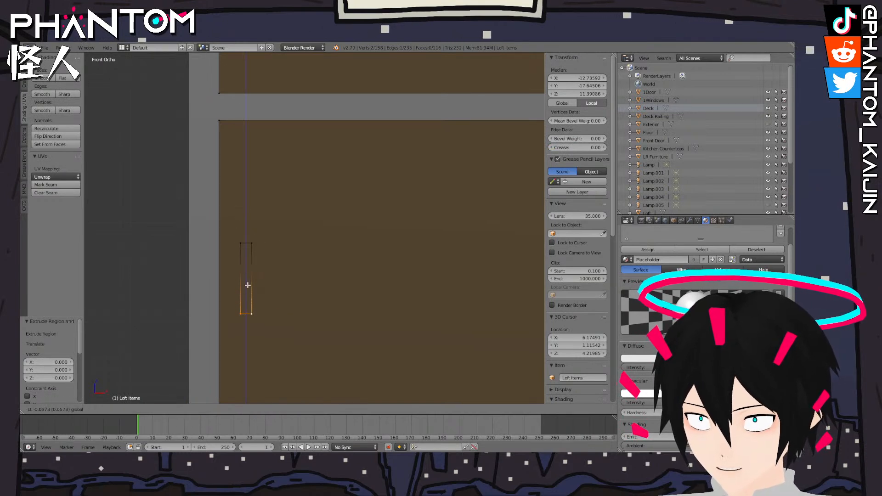
left_click_drag(248, 285, 247, 286)
Select the handle's four vertices, pull the face off the door and extrude it 0.009 along Y
right_click(241, 243, "shift")
right_click(252, 244, "shift")
middle_click_drag(265, 251, 293, 261)
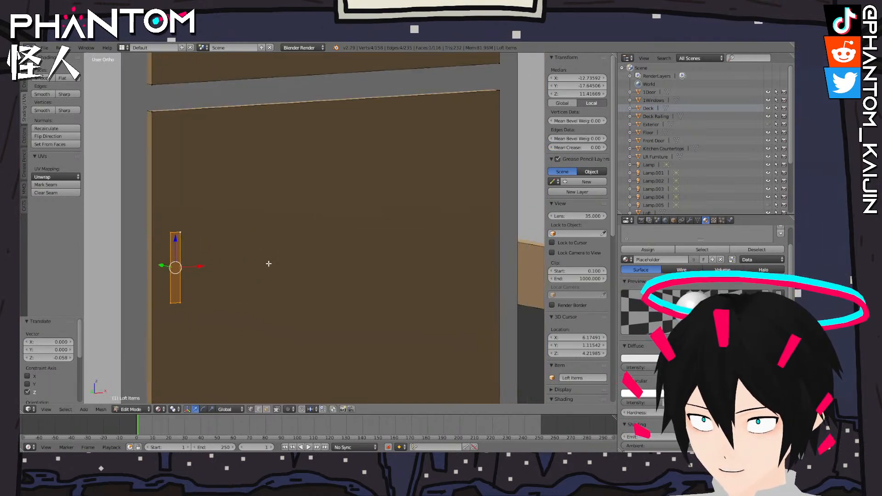
left_click_drag(161, 267, 159, 268)
key("e")
right_click(165, 268)
Duplicate the door handle and move the copy up 0.194 along Z onto the drawer panel
middle_click_drag(197, 271, 219, 262)
scroll(199, 293, "down", 4)
scroll(219, 262, "up", 3)
right_click(229, 203)
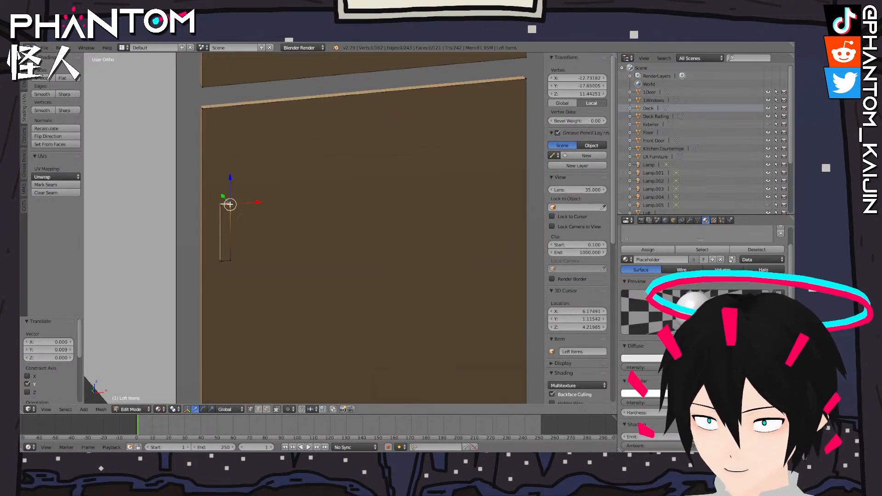
key("l")
middle_click_drag(260, 170, 280, 256, "shift")
key("space")
left_click(309, 269)
key("z")
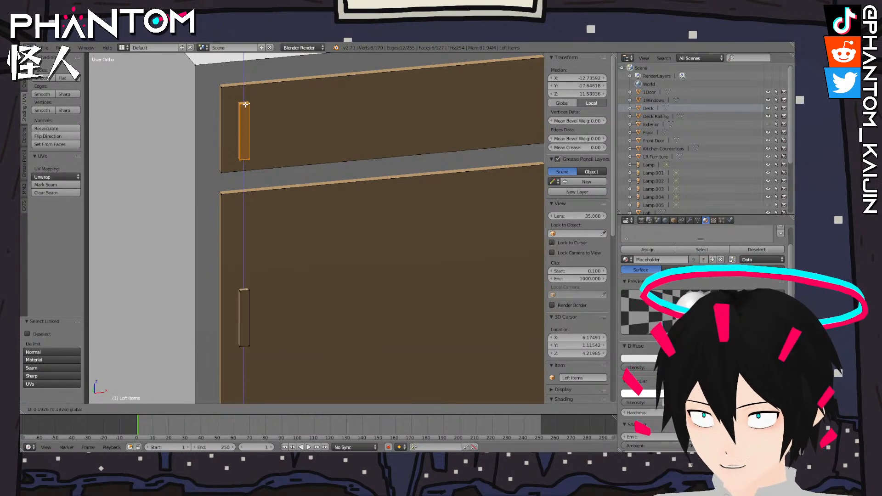
left_click(245, 103)
Rotate the copied handle 90° in front view and move it to the upper middle of the nightstand's drawer panel
scroll(259, 176, "down", 4)
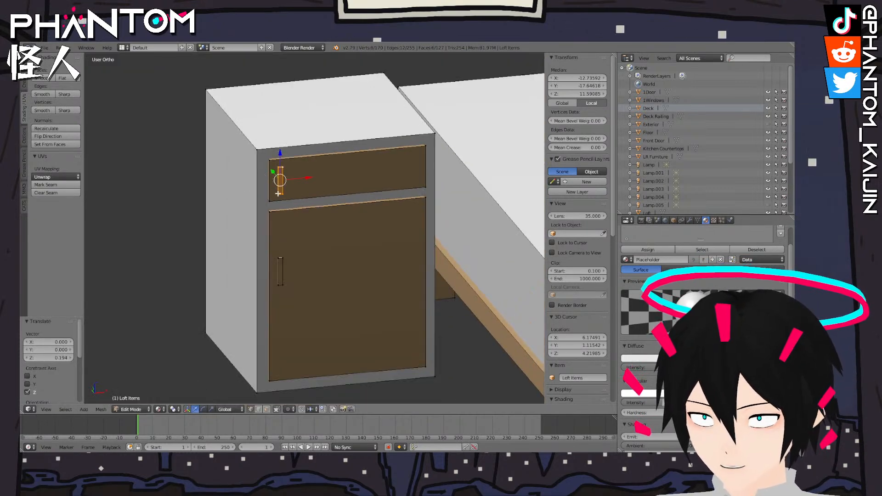
key("KP_1")
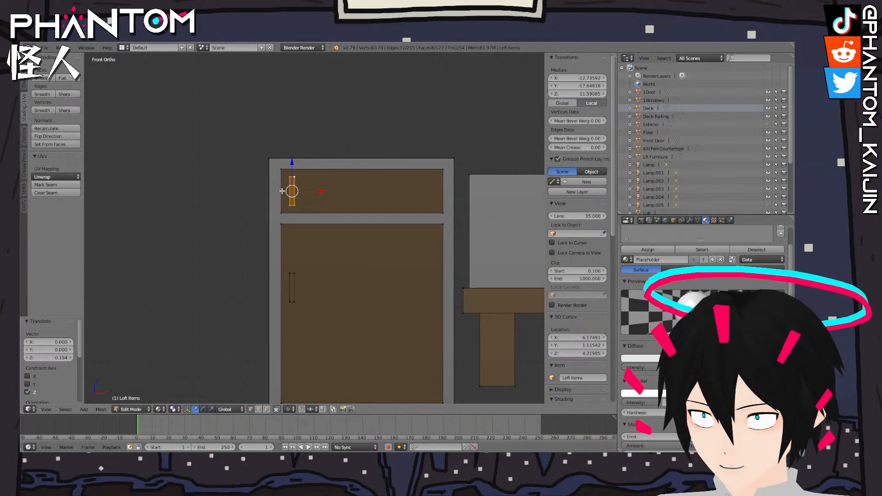
key("r")
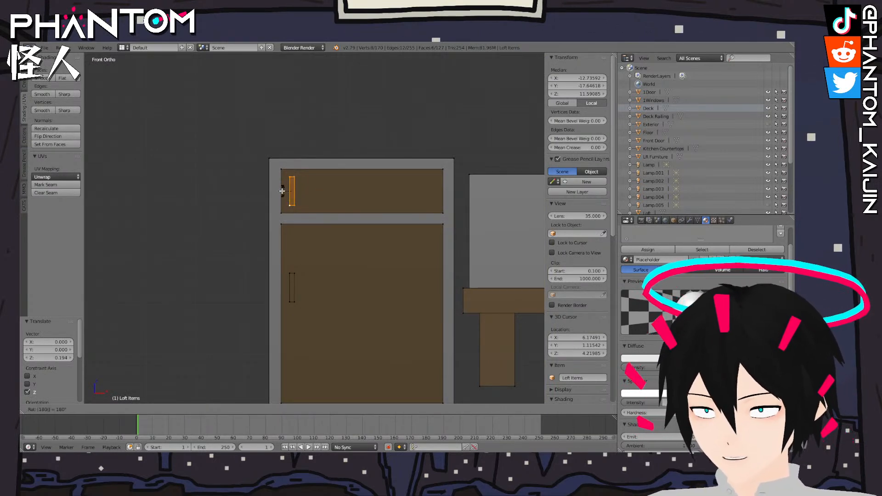
key("Return")
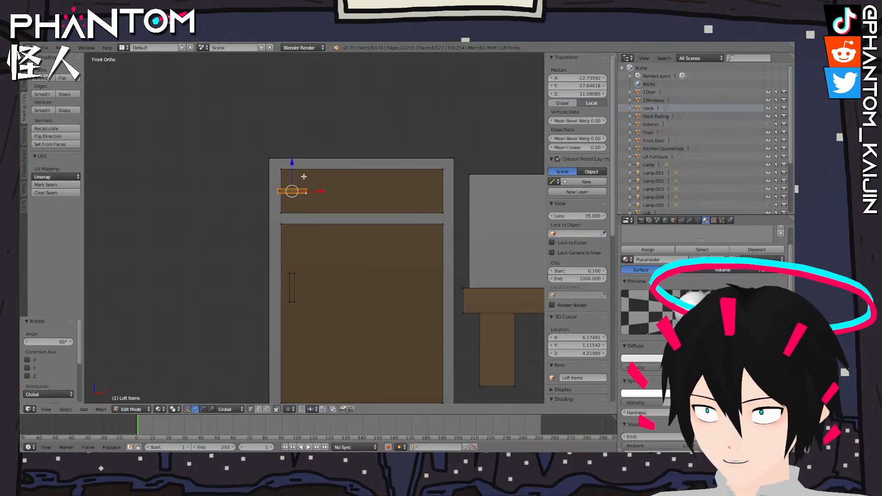
key("g")
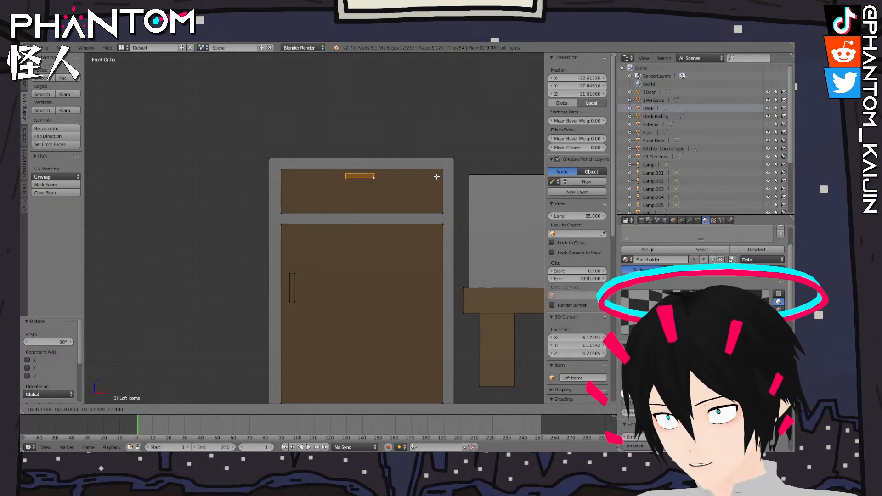
left_click(436, 176)
scroll(435, 177, "down", 2)
middle_click_drag(409, 187, 468, 211)
key("Tab")
mouse_move(371, 213)
middle_mouse_down()
mouse_move(391, 214)
mouse_move(278, 208)
mouse_move(356, 216)
middle_mouse_up()
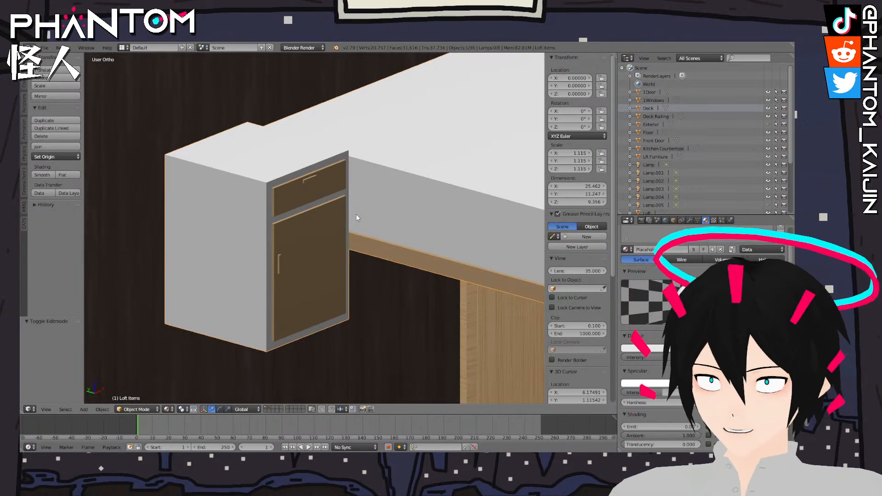
Delete all the vertices of the plain placeholder box on the opposite side of the bed
middle_click_drag(357, 215, 378, 200, "shift")
scroll(306, 218, "down", 5)
key("Tab")
key("x")
left_click(401, 186)
scroll(405, 221, "down", 4)
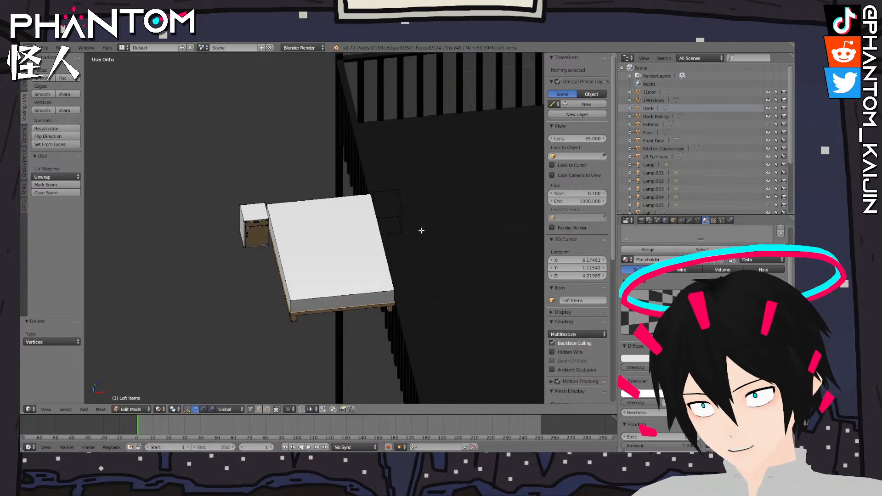
right_click(406, 211)
key("ctrl+l")
key("x")
left_click(395, 209)
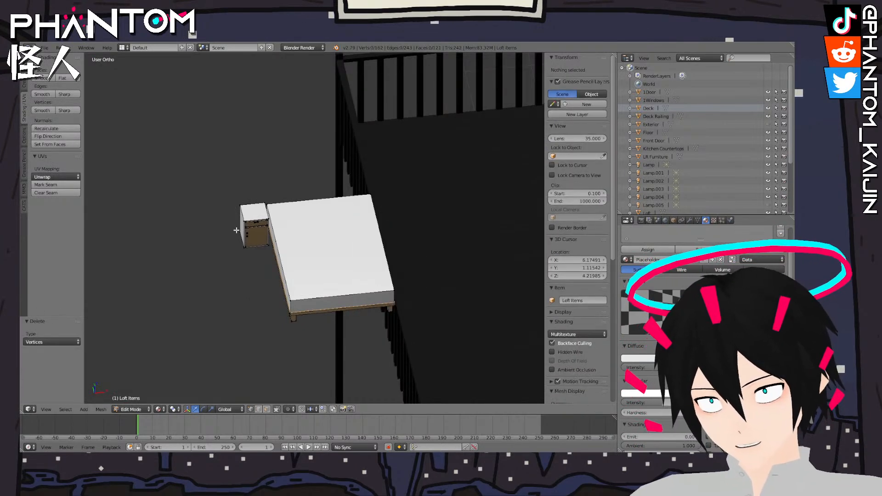
Duplicate the complete detailed nightstand with its panels and handles, and move the copy about 2.01 along X to the bed's other side
scroll(221, 238, "up", 3)
scroll(221, 238, "up", 4)
key("l")
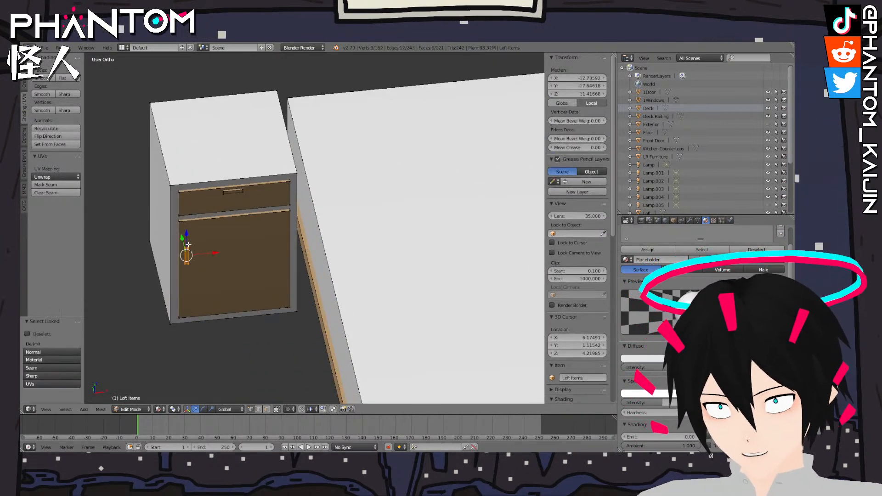
key("l")
key("l")
key("l")
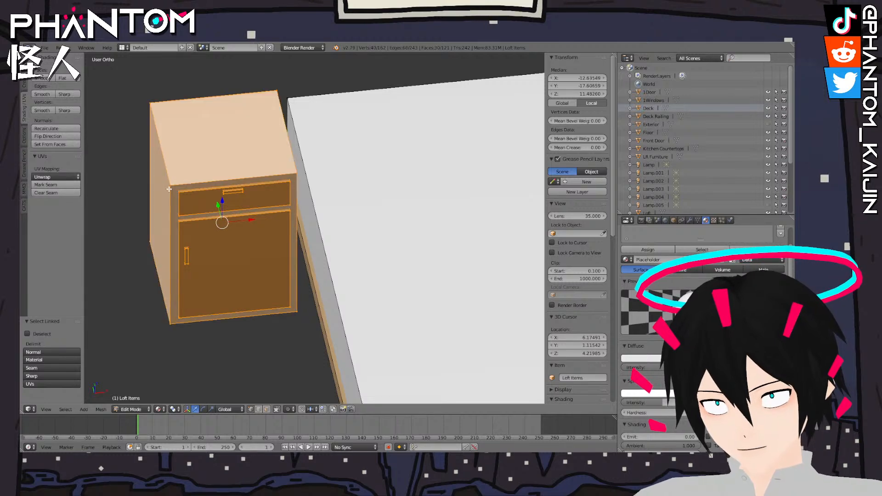
key("KP_1")
scroll(256, 203, "down", 4)
scroll(255, 203, "down", 1)
middle_click_drag(397, 278, 321, 288, "shift")
key("space")
left_click(365, 301)
left_click_drag(247, 281, 479, 288)
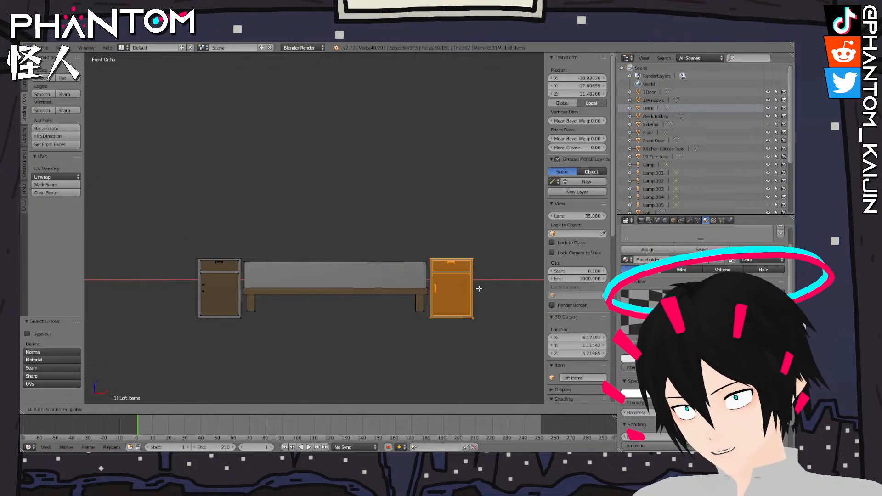
left_click(478, 289)
Assign the Floor material to the bodies of both nightstands
key("Tab")
middle_click_drag(420, 275, 378, 295)
key("KP_Divide")
key("KP_Divide")
key("KP_Divide")
key("Tab")
key("KP_Divide")
right_click(179, 238)
key("l")
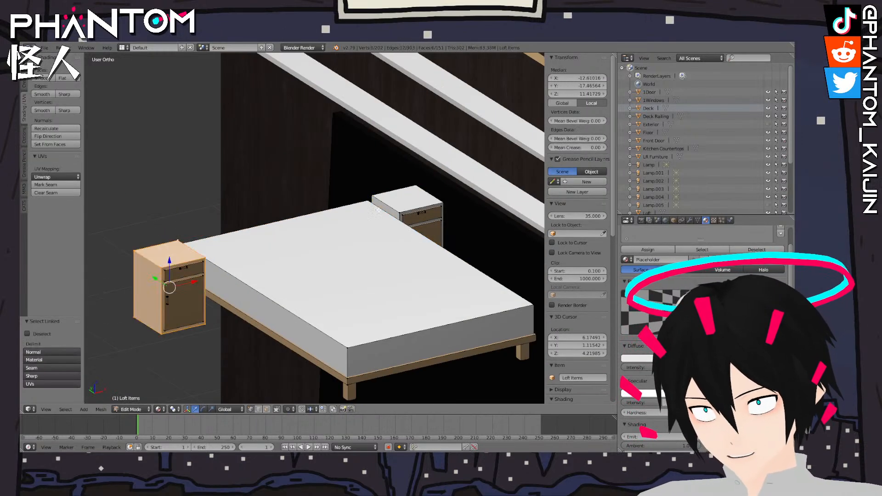
key("l")
scroll(666, 262, "up", 3)
left_click(647, 248)
left_click(646, 299)
key("Tab")
key("a")
middle_click_drag(352, 263, 306, 154)
scroll(396, 276, "down", 6)
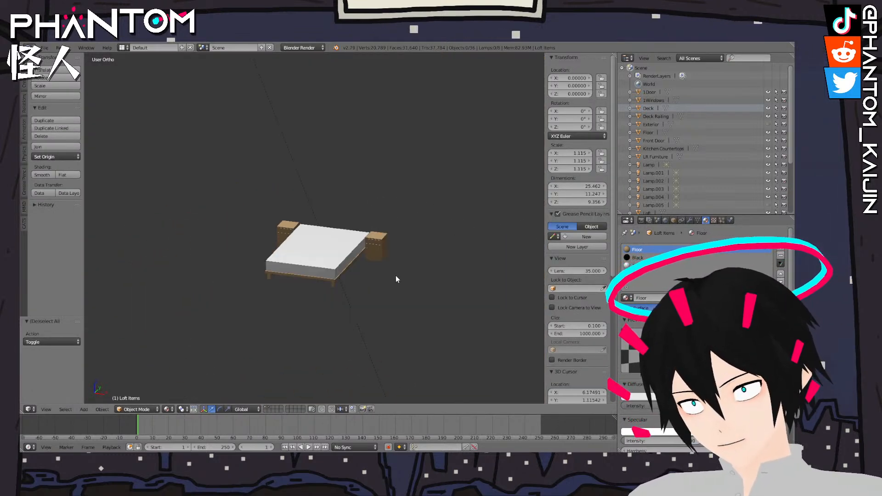
key("KP_1")
key("KP_7")
key("Tab")
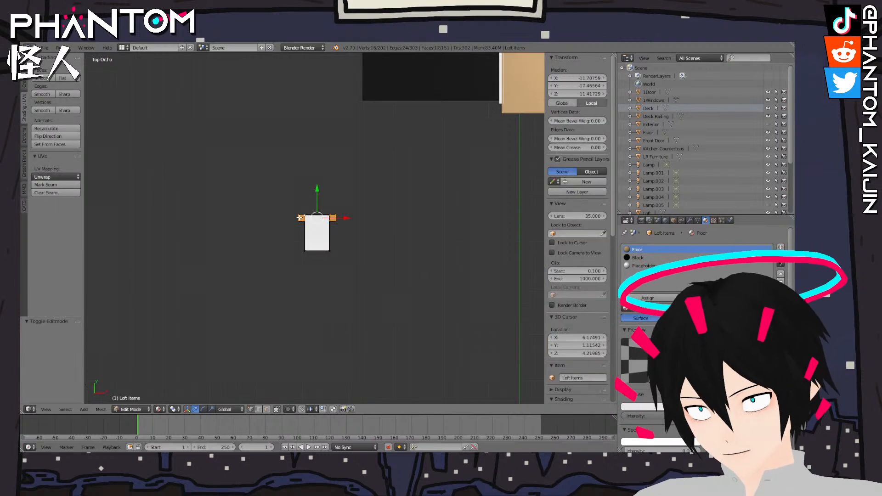
scroll(351, 242, "up", 5)
scroll(352, 242, "up", 5)
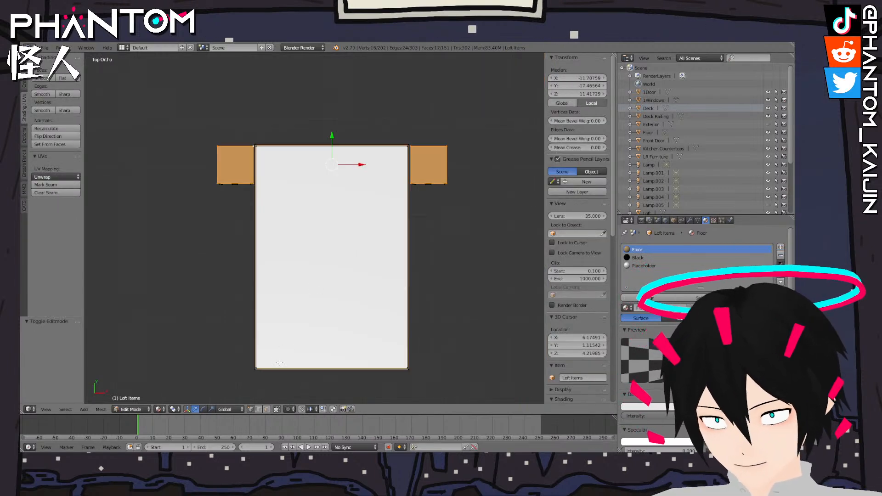
key("l")
middle_click_drag(259, 370, 275, 335)
key("l")
key("l")
key("l")
middle_click_drag(362, 353, 355, 309)
key("l")
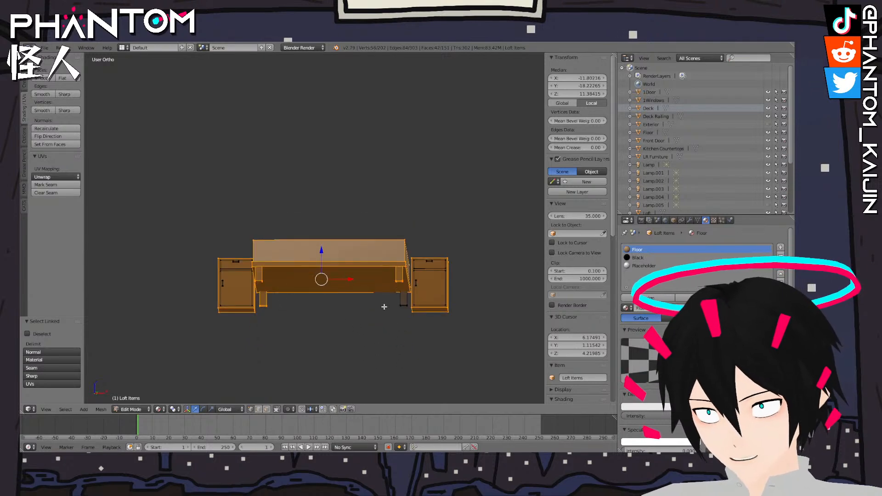
key("KP_1")
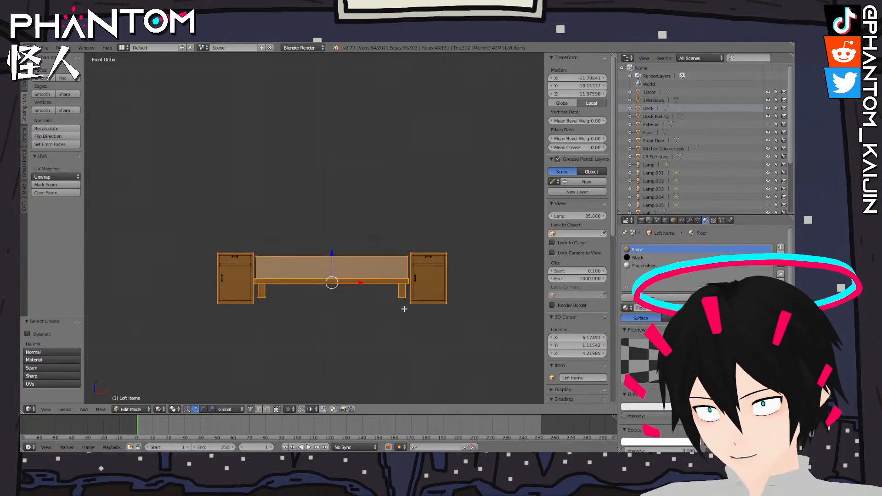
Lengthen the bed's four legs by moving their bottom faces down 0.069 along Z
scroll(449, 291, "down", 4)
scroll(449, 291, "up", 10)
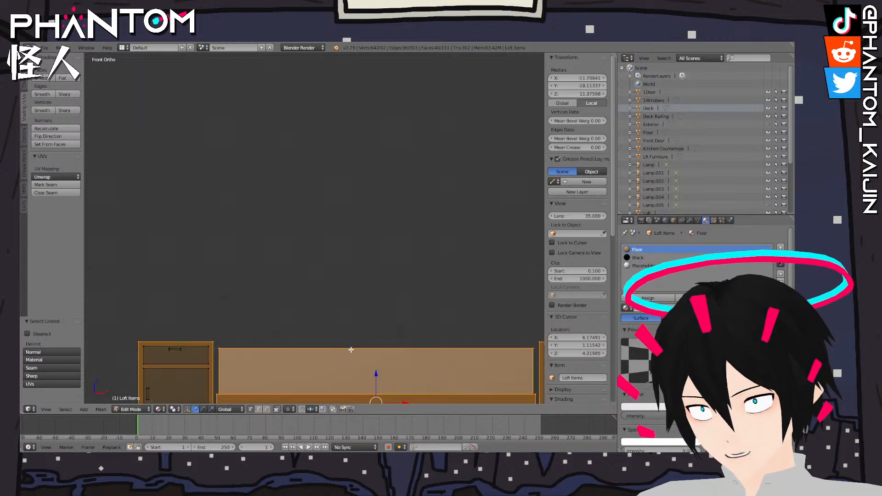
middle_click_drag(326, 262, 323, 238)
right_click(214, 330)
right_click(214, 334, "shift")
right_click(229, 328, "shift")
right_click(230, 336, "shift")
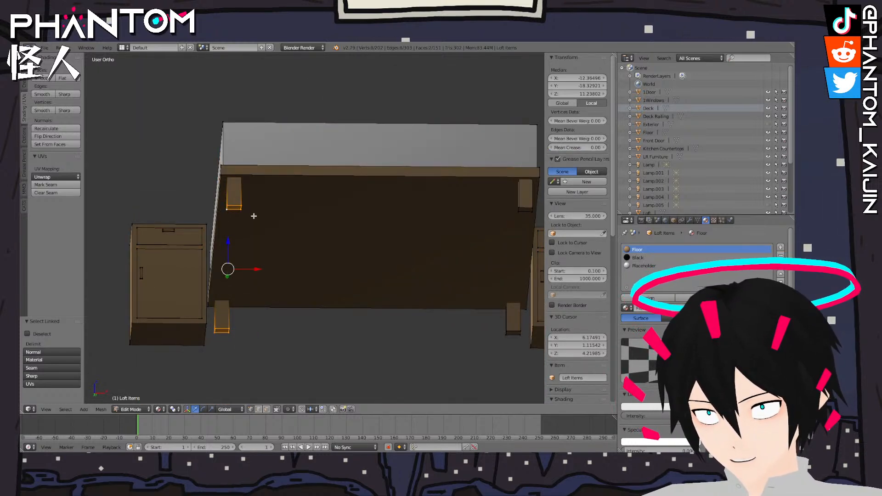
middle_click_drag(368, 225, 237, 246, "shift")
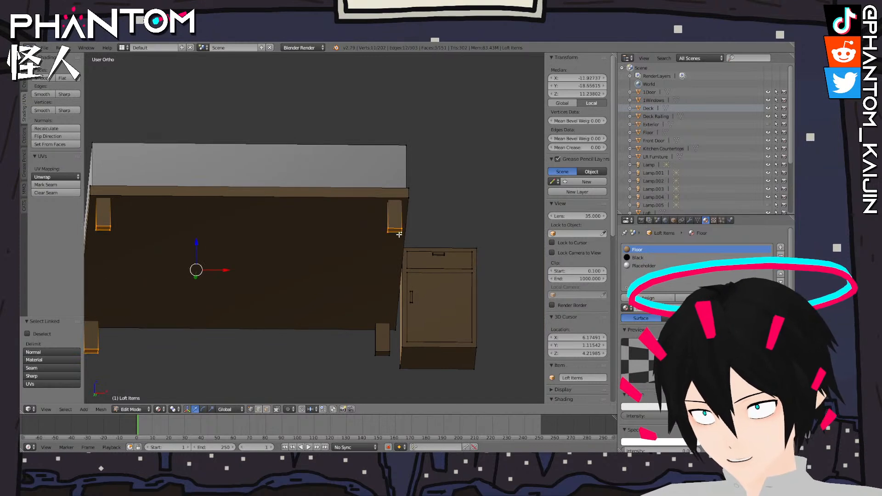
key("KP_1")
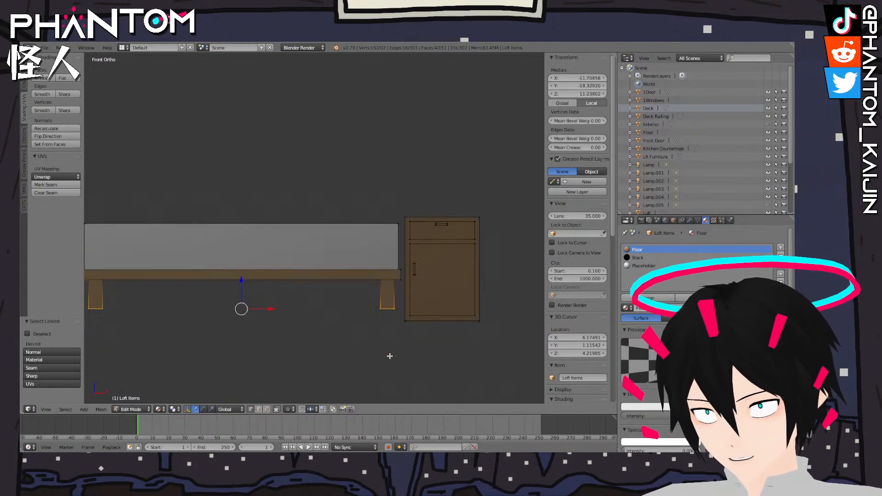
left_click_drag(240, 283, 240, 295)
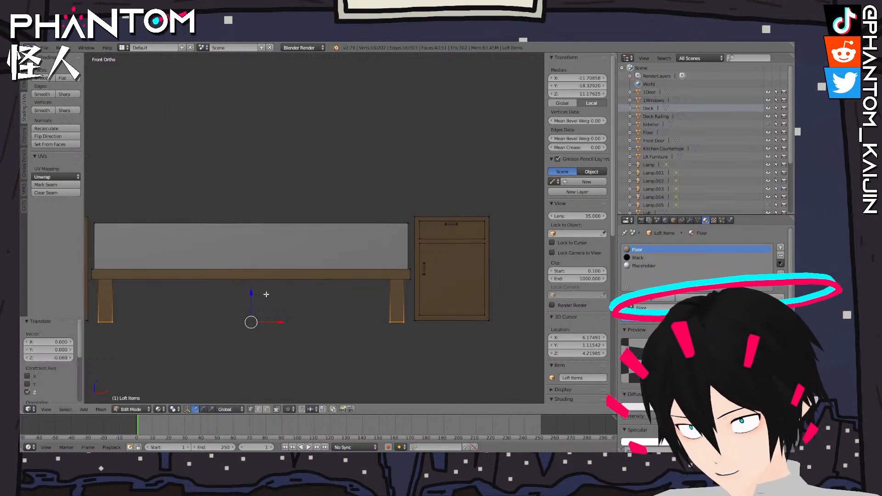
Move the mattress and the bed frame down 0.034 along Z
middle_click_drag(258, 295, 423, 294, "shift")
key("l")
key("l")
left_click_drag(403, 234, 403, 241)
middle_click_drag(403, 241, 400, 253)
Thicken the mattress by raising its four top vertices 0.055 along Z
right_click(244, 285)
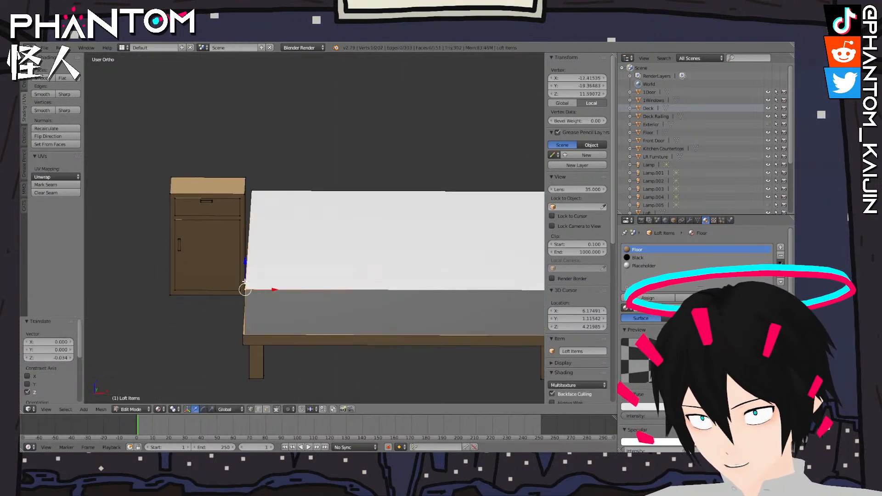
middle_click_drag(244, 285, 217, 226)
middle_click_drag(322, 217, 443, 262)
right_click(265, 203, "shift")
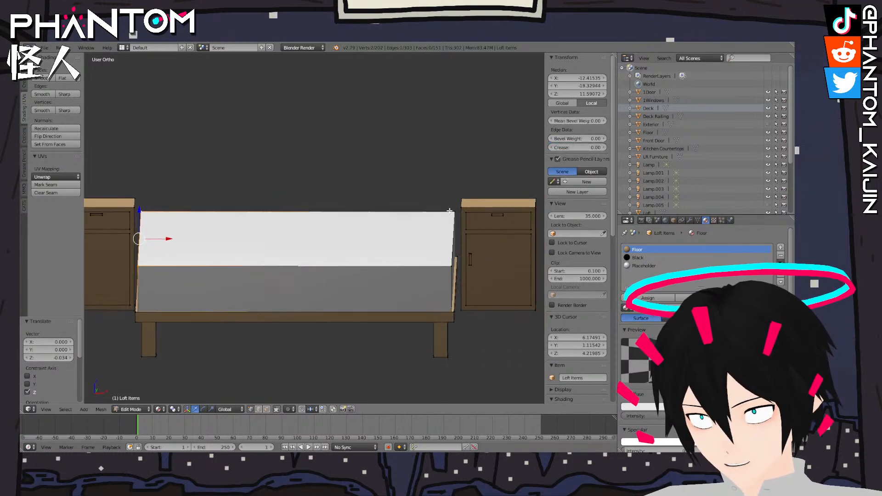
right_click(443, 263, "shift")
key("KP_1")
left_click_drag(300, 201, 298, 191)
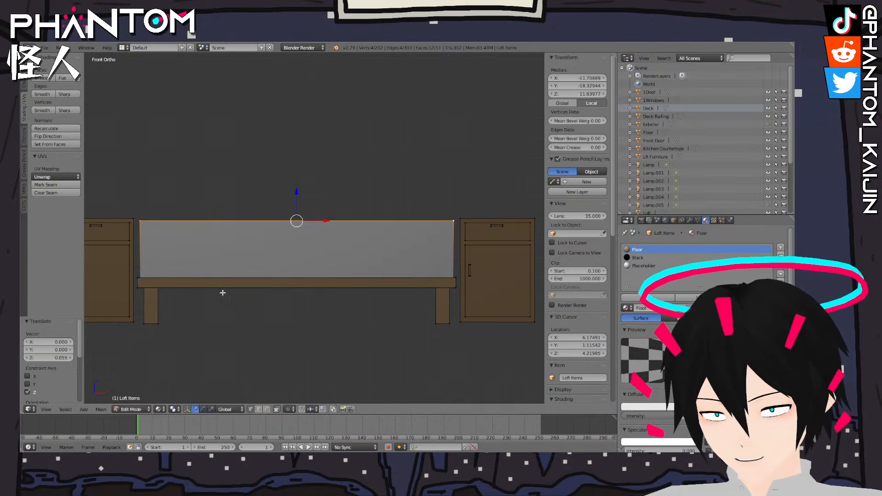
Move the complete bed with both nightstands by X 15.809 and Y 9.603 into the house and rotate it 180° in top view
key("l")
key("l")
key("l")
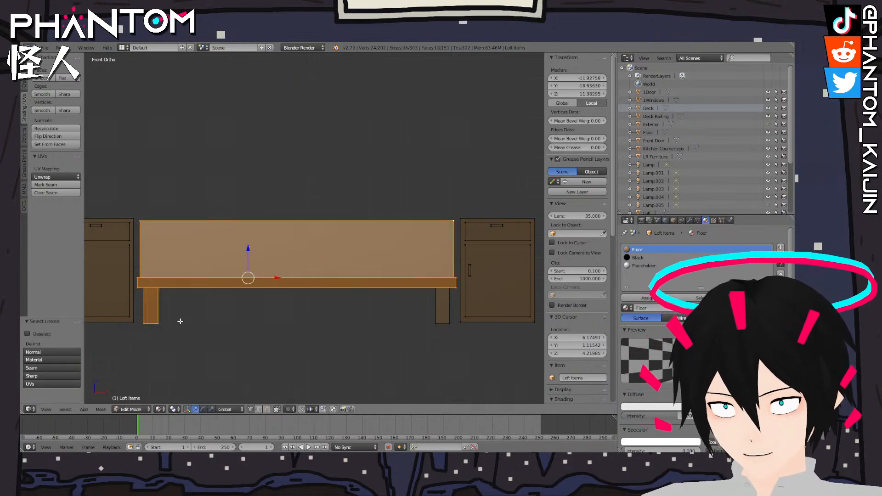
middle_click_drag(179, 321, 155, 347)
key("l")
key("l")
key("l")
key("l")
key("l")
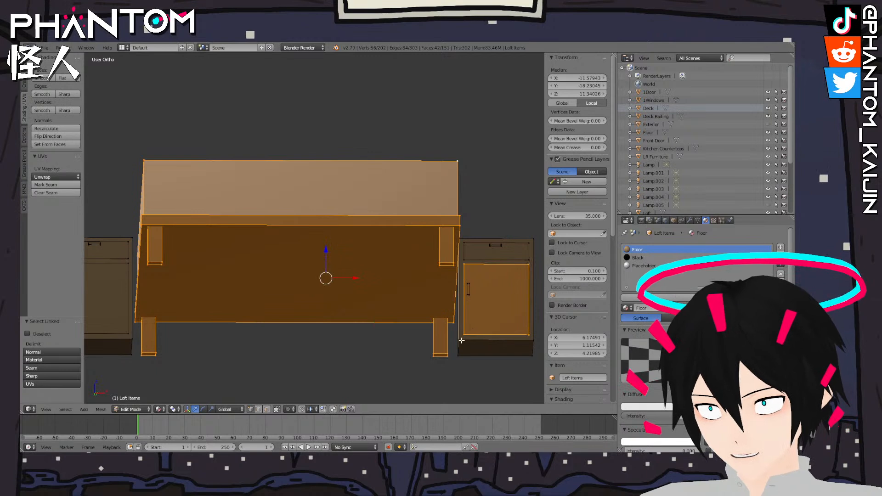
key("l")
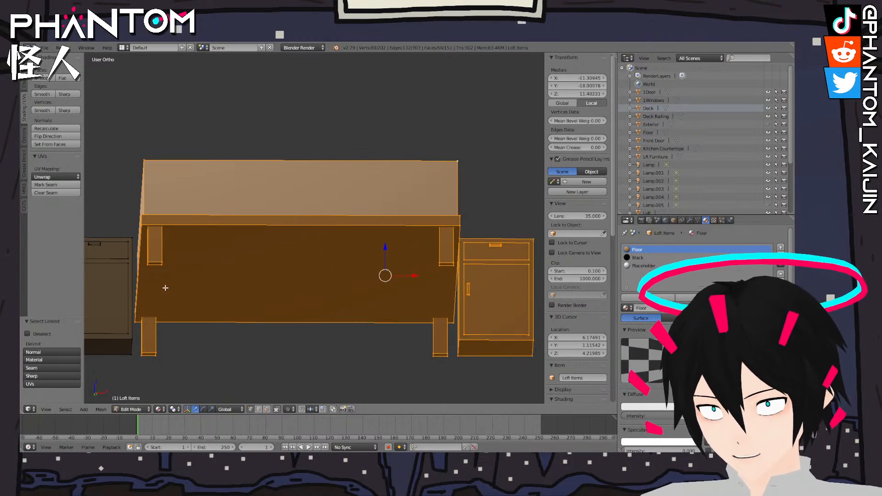
key("l")
key("l")
key("l")
middle_click_drag(170, 275, 271, 286, "shift")
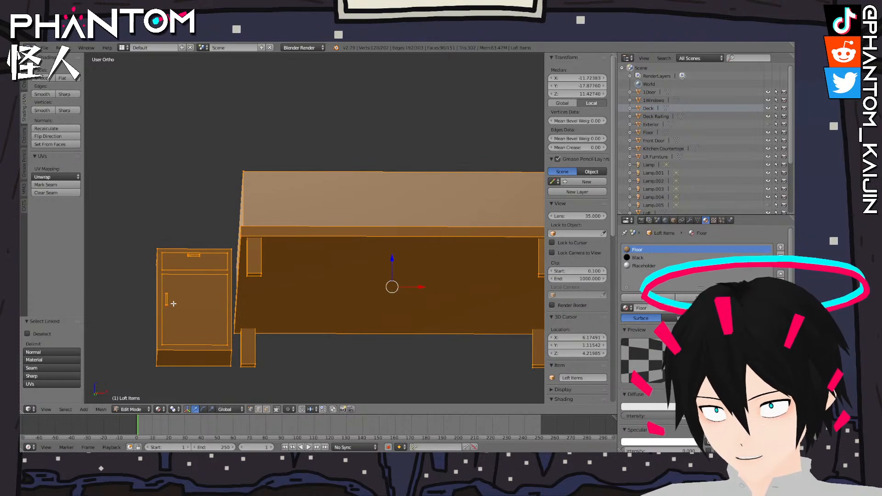
scroll(211, 315, "down", 3)
key("KP_1")
key("KP_7")
scroll(244, 295, "down", 6)
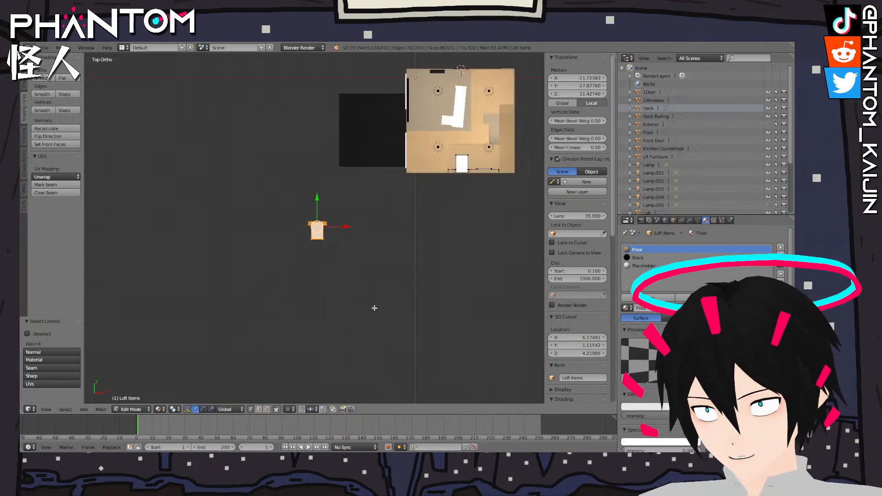
middle_click_drag(370, 307, 312, 328, "shift")
key("g")
left_click(420, 232)
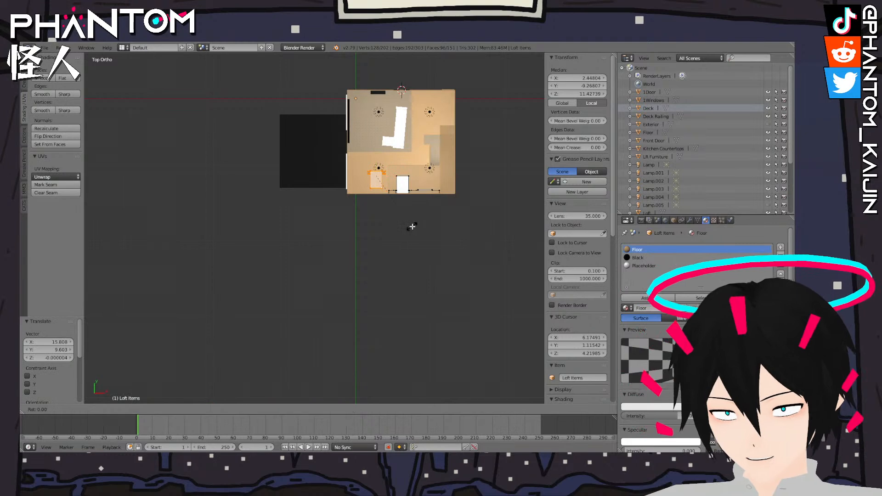
key("Return")
Move the bed and nightstands by X 3.564 and Y -1.762 onto the placeholder bed against the loft wall
scroll(413, 225, "up", 6)
middle_click_drag(440, 201, 201, 317, "shift")
scroll(330, 258, "up", 4)
scroll(270, 256, "up", 2)
middle_click_drag(320, 220, 271, 255, "shift")
middle_click_drag(271, 255, 295, 233, "shift")
key("g")
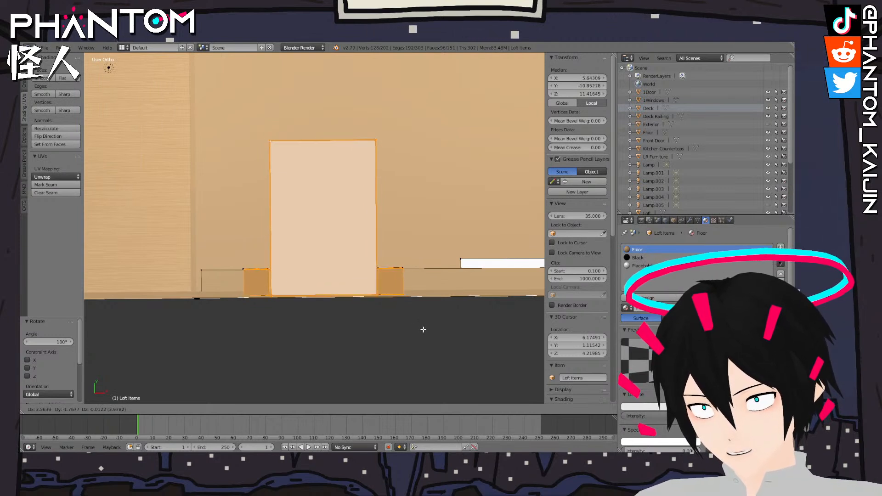
left_click(423, 329)
Fine-tune the bed and nightstands in top view by X -0.014 and Y 0.069 to align them with the placeholders
scroll(423, 329, "up", 5)
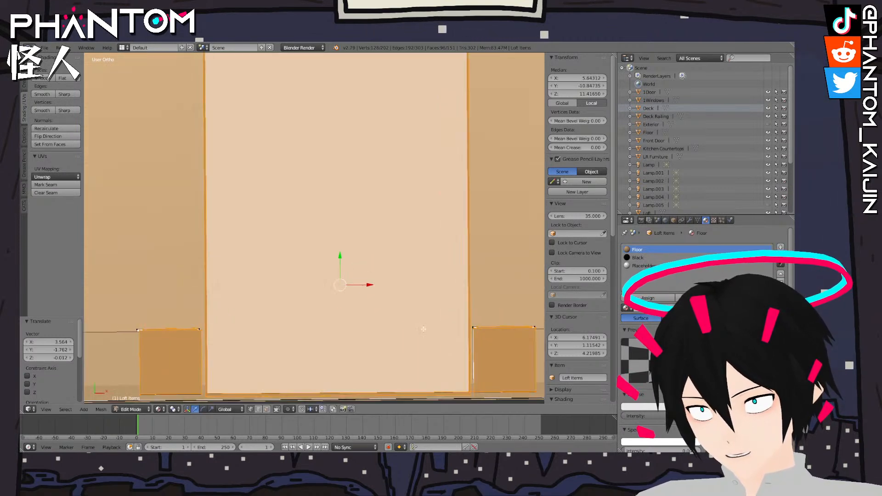
scroll(423, 329, "down", 4)
middle_click_drag(422, 329, 330, 320)
key("KP_7")
scroll(342, 318, "up", 4)
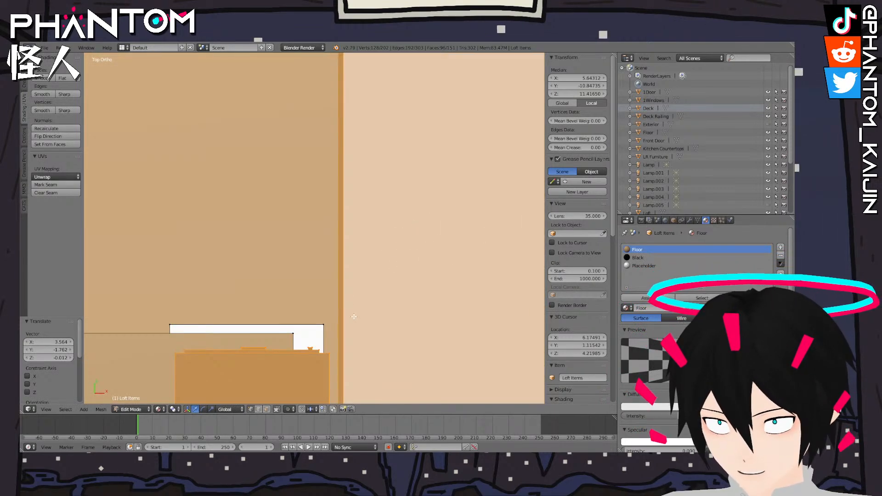
key("g")
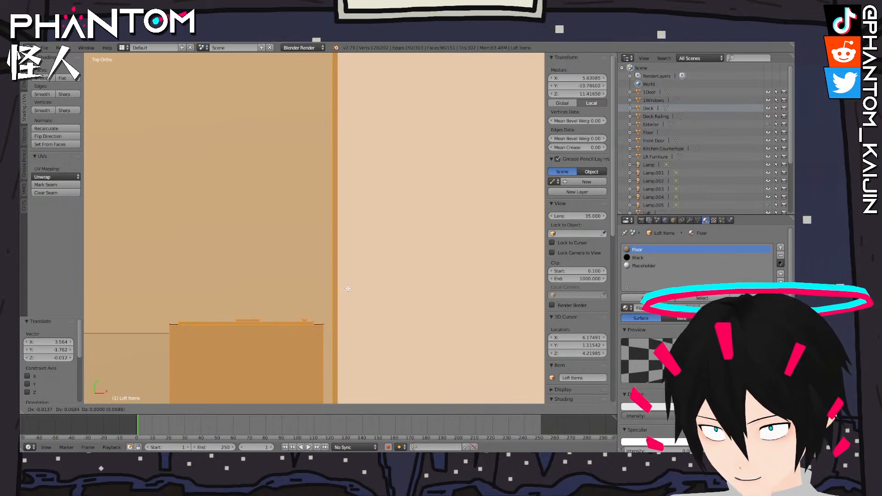
left_click(349, 289)
middle_click_drag(350, 292, 203, 219, "shift")
scroll(204, 219, "down", 5)
middle_click_drag(335, 245, 449, 94)
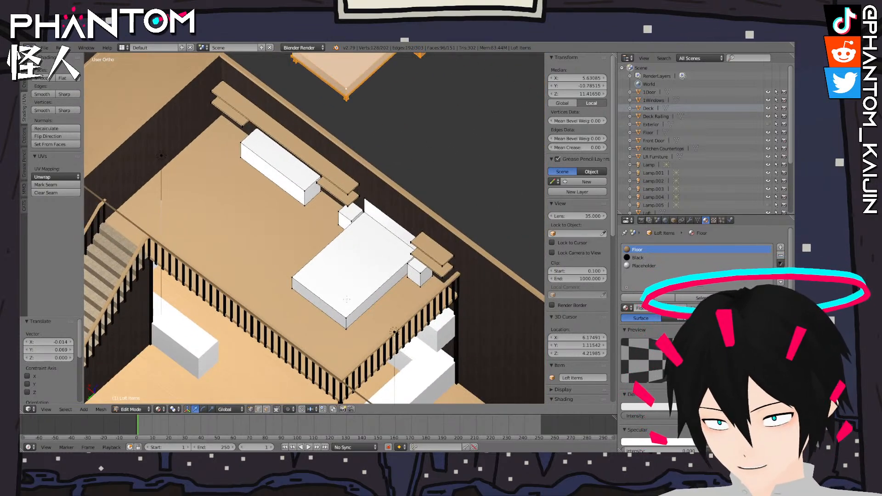
key("l")
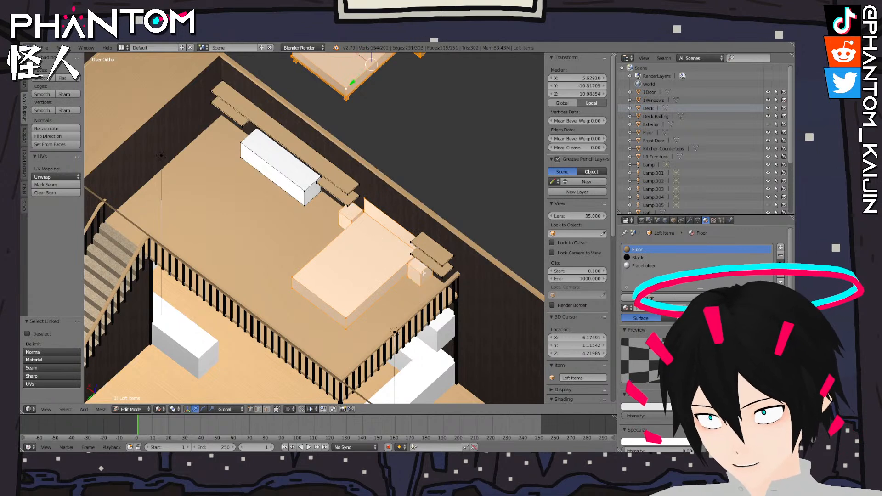
key("x")
left_click(422, 274)
key("ctrl+z")
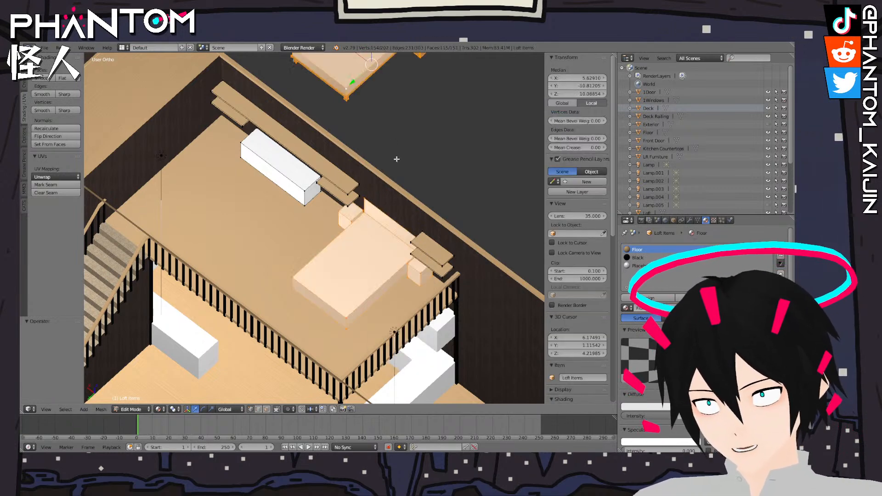
Delete the placeholder bed, headboard and both placeholder nightstands from the loft, keeping the detailed bed set
key("a")
key("l")
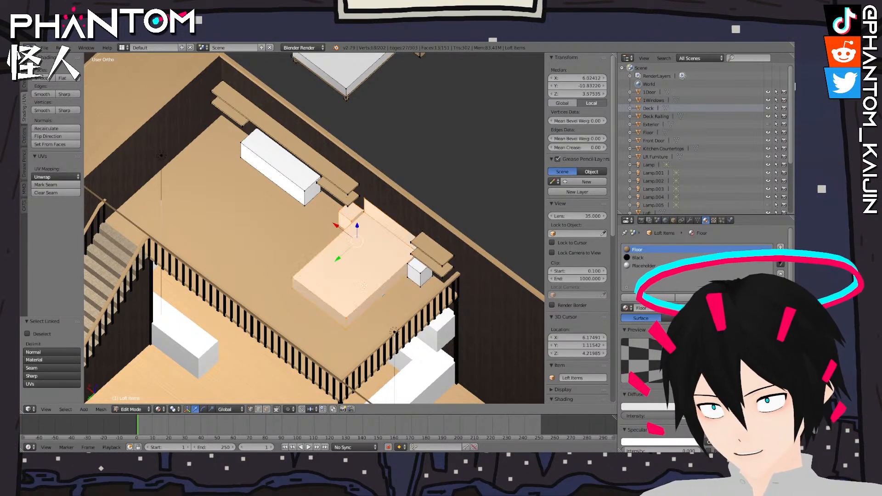
right_click(421, 273)
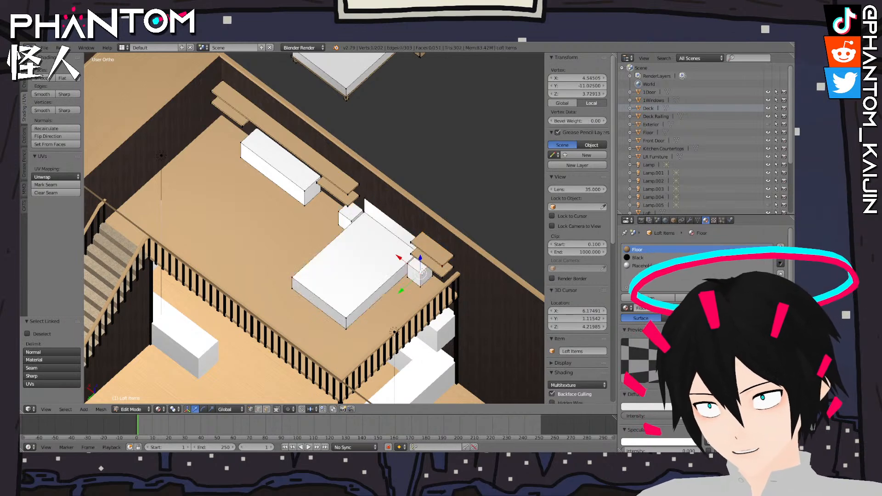
key("ctrl+l")
key("x")
left_click(324, 257)
Select the complete bed with both nightstands and lower them 8.934 along Z into the loft
scroll(376, 238, "down", 5)
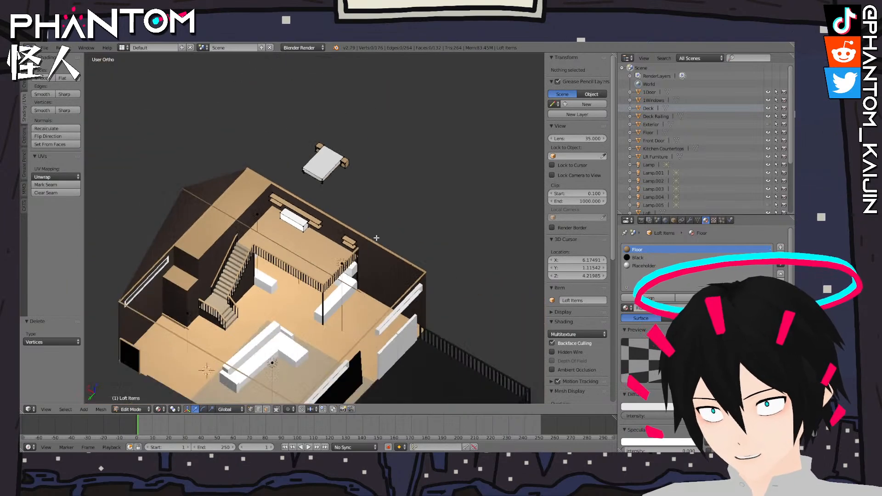
scroll(325, 182, "up", 5)
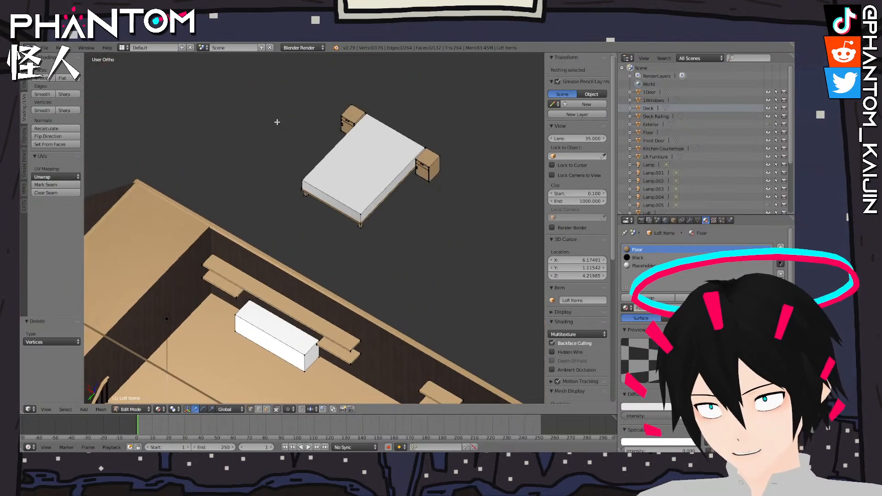
key("l")
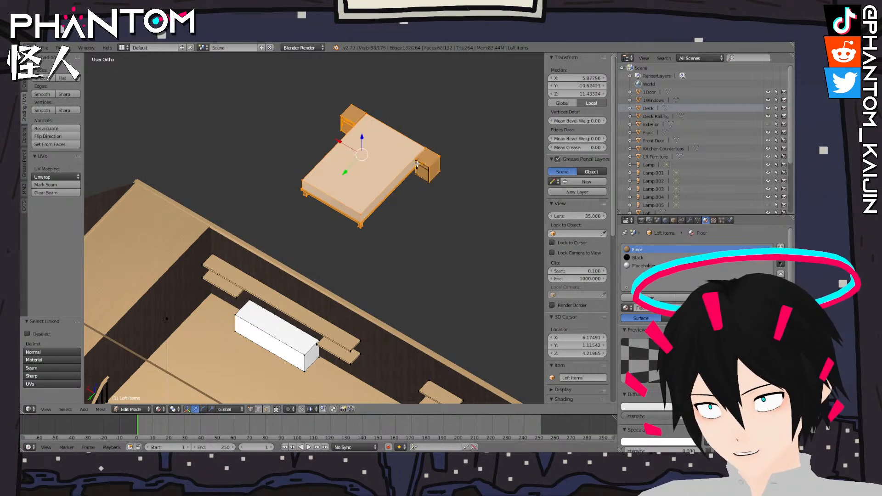
middle_click_drag(417, 163, 404, 206)
middle_click_drag(332, 220, 301, 182)
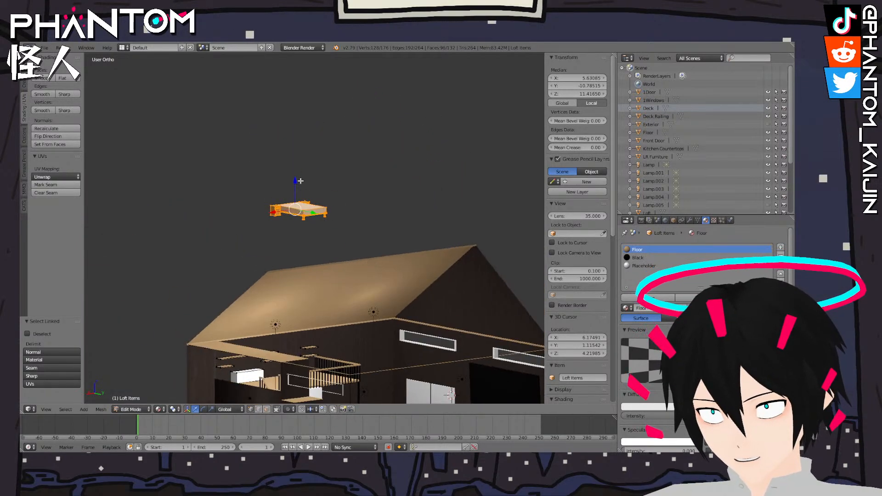
key("g")
key("z")
left_click(322, 345)
Raise the bed and nightstands about 0.115 along Z so they stand on the loft floor
middle_click_drag(427, 276, 379, 303)
scroll(379, 340, "up", 5)
middle_click_drag(378, 374, 379, 64, "shift")
scroll(369, 123, "up", 7)
scroll(369, 123, "up", 2)
middle_click_drag(364, 230, 369, 201)
scroll(364, 232, "down", 5)
key("g")
key("z")
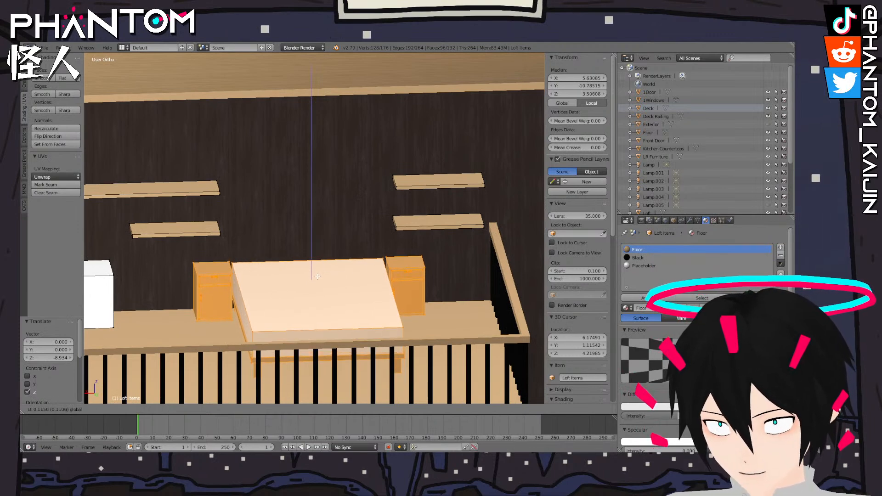
left_click(318, 277)
Leave Edit Mode and examine how the bed and nightstands sit in the loft against the wall
key("Tab")
middle_click_drag(309, 321, 367, 191)
scroll(299, 332, "down", 2)
scroll(299, 336, "down", 3)
scroll(465, 278, "up", 3)
scroll(385, 166, "up", 5)
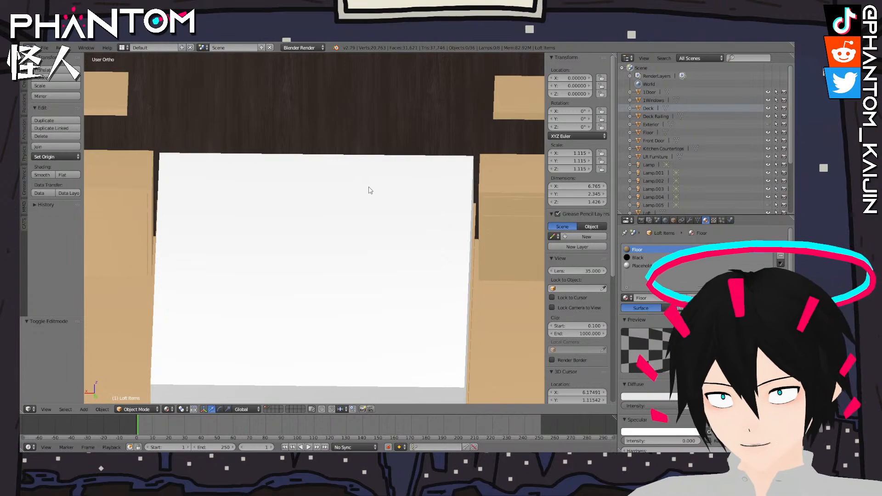
scroll(352, 168, "down", 5)
middle_click_drag(351, 168, 330, 177)
scroll(395, 154, "down", 4)
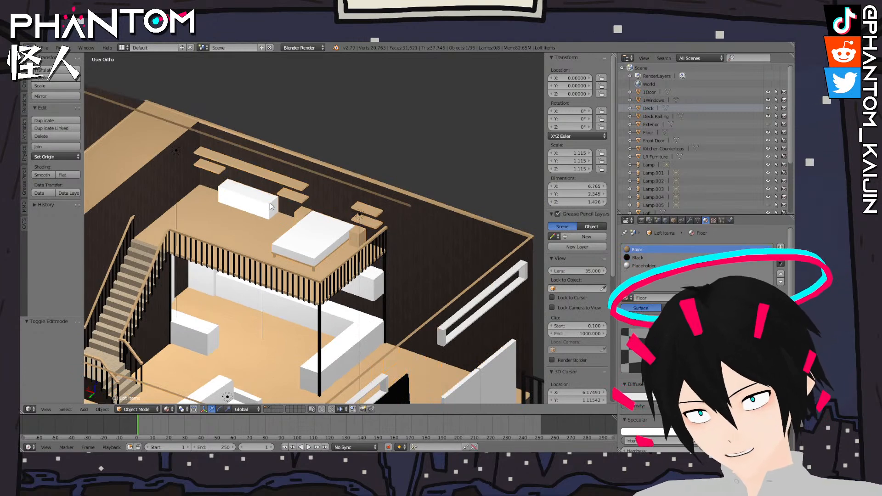
Duplicate the long placeholder box beside the bed and move the copy about 22.6 along negative X, outside and above the house
key("Tab")
key("a")
key("l")
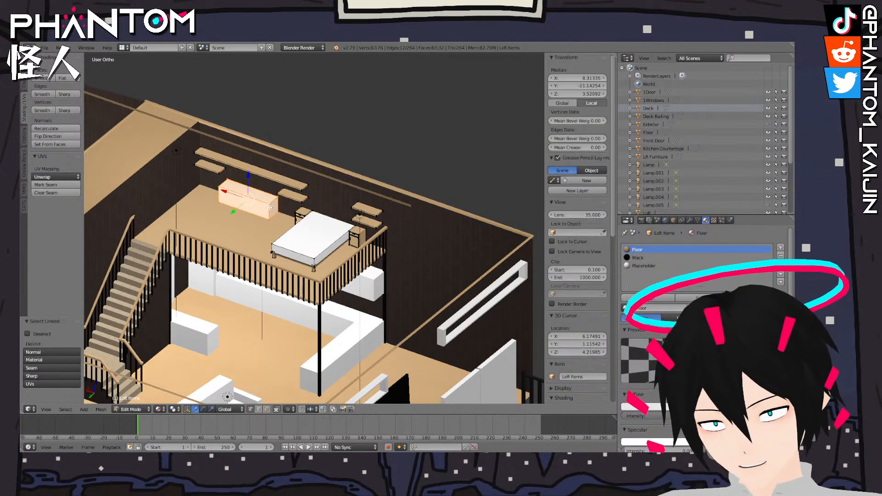
key("space")
left_click(320, 225)
scroll(320, 224, "down", 7)
key("KP_1")
key("g")
left_click(159, 91)
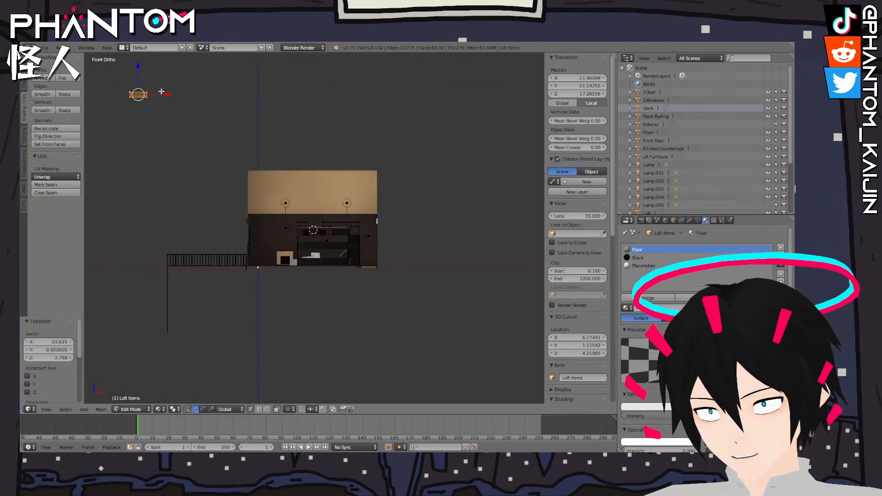
Move the box copy farther clear of the house in right and front views, to median X -12.203, Y -25.290, Z 13.436
key("KP_3")
key("g")
left_click(235, 92)
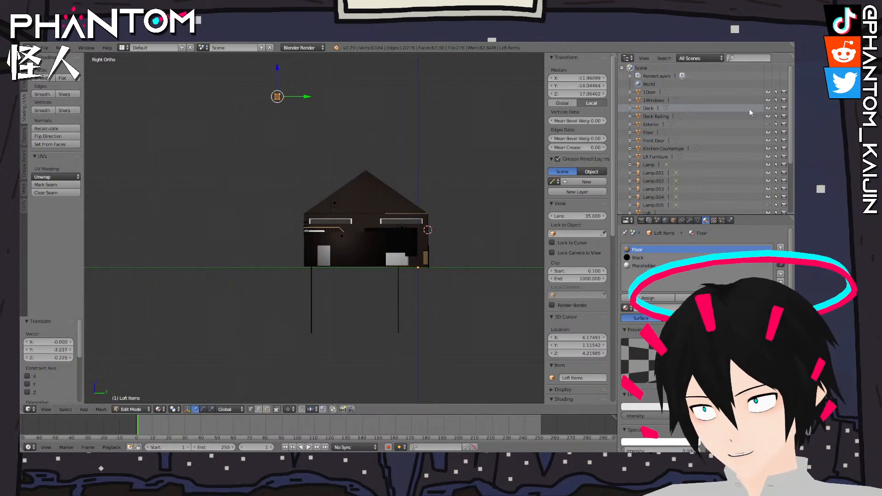
scroll(749, 124, "down", 5)
key("g")
left_click(321, 170)
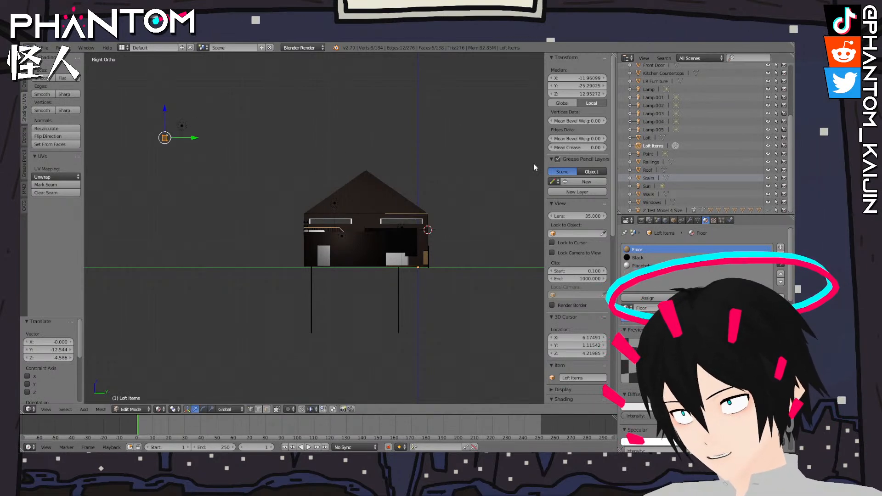
key("KP_1")
key("g")
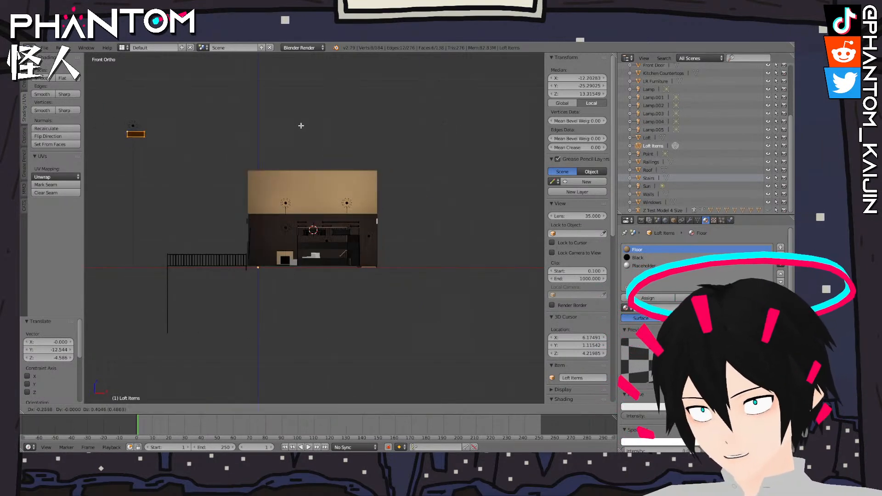
left_click(317, 75)
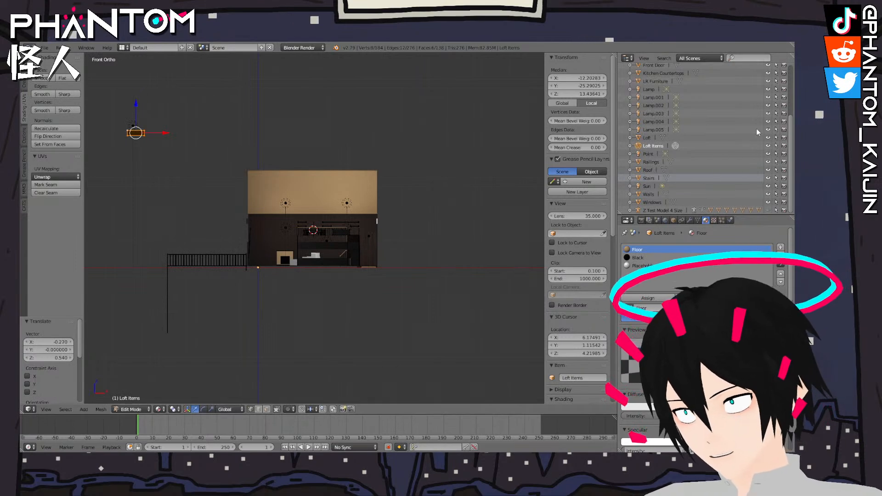
Frame the box copy and move it along Y to a median Y of -21.926
key("KP_Decimal")
middle_click_drag(448, 207, 390, 295)
scroll(390, 295, "up", 3)
key("g")
key("y")
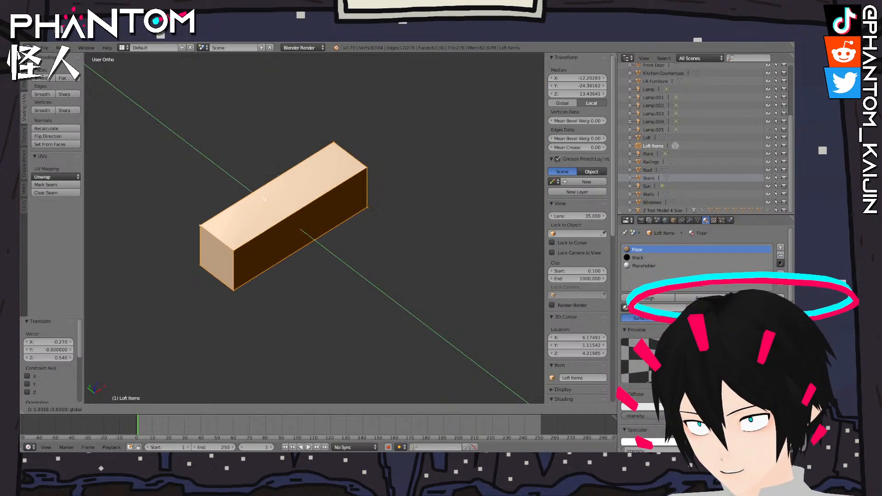
left_click(134, 121)
middle_click_drag(248, 189, 455, 311, "shift")
left_click_drag(347, 231, 302, 196)
scroll(354, 218, "up", 3)
Examine the box copy up close from the front and right views
middle_click_drag(392, 251, 422, 286, "shift")
scroll(422, 286, "down", 5)
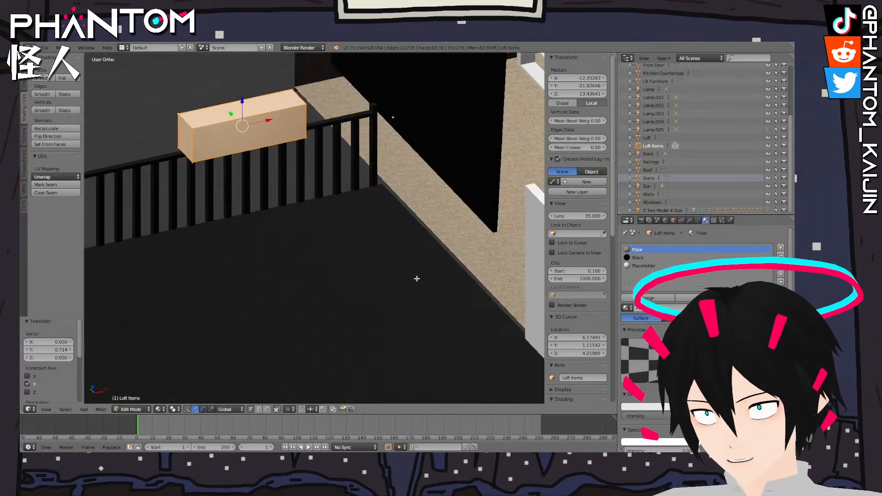
middle_click_drag(404, 217, 473, 305, "shift")
scroll(459, 296, "up", 1)
middle_click_drag(430, 262, 481, 323, "shift")
scroll(492, 331, "up", 5)
scroll(480, 324, "down", 6)
key("KP_1")
middle_click_drag(364, 242, 416, 313, "shift")
scroll(415, 317, "up", 5)
key("KP_3")
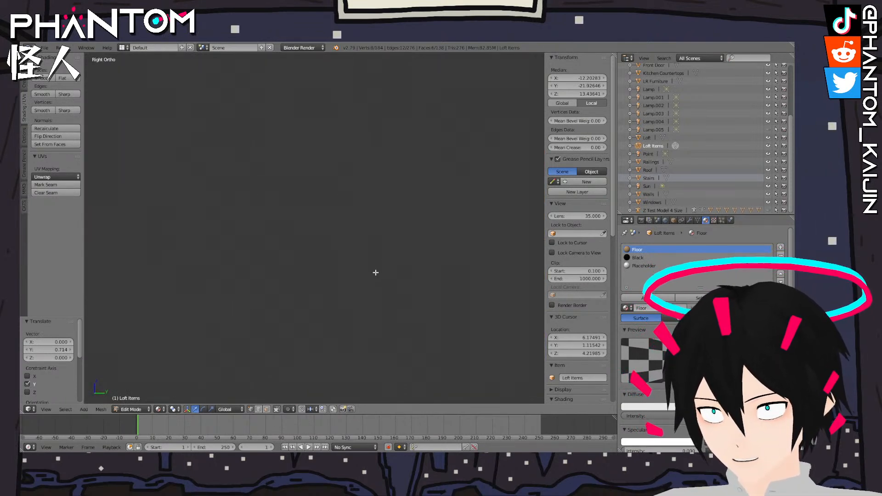
middle_click_drag(139, 259, 208, 260, "shift")
scroll(230, 260, "up", 4)
mouse_move(248, 232)
middle_mouse_down("shift")
mouse_move(229, 259)
mouse_move(245, 289)
mouse_move(306, 284)
mouse_move(250, 298)
mouse_move(218, 274)
mouse_move(251, 252)
mouse_move(254, 222)
middle_mouse_up("shift")
key("KP_1")
scroll(294, 288, "down", 4)
right_click(232, 226)
right_click(208, 262, "shift")
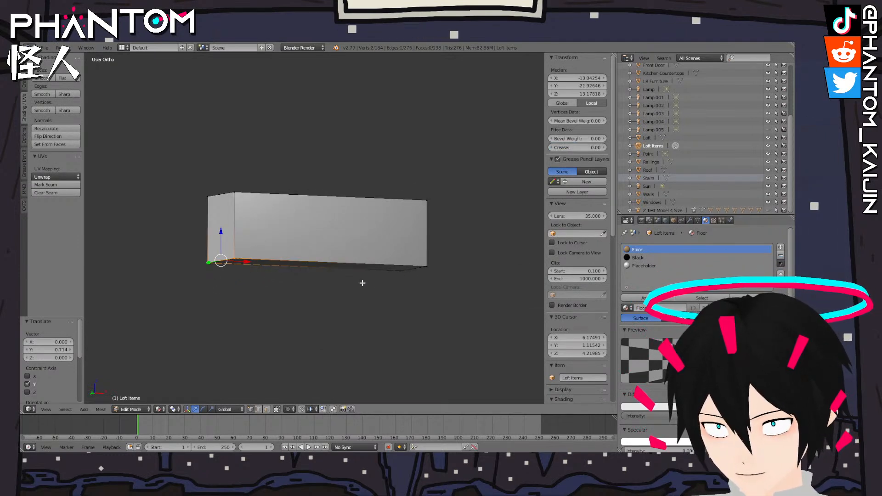
middle_click_drag(380, 228, 372, 238)
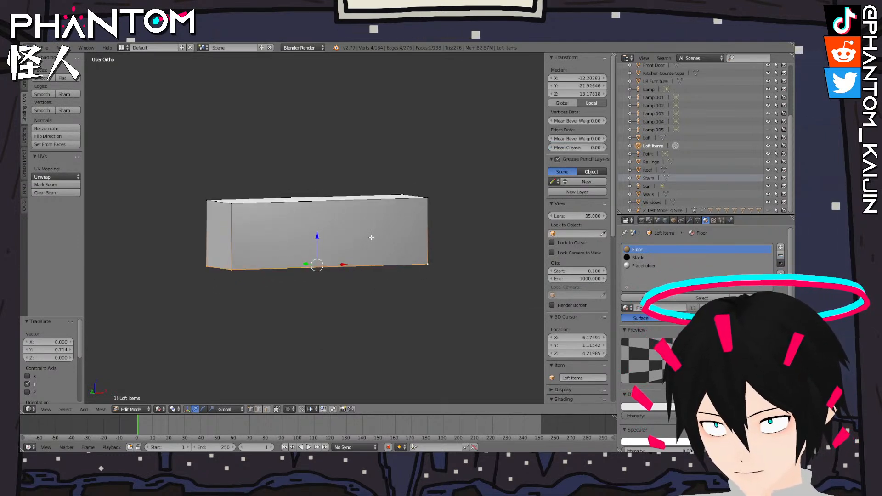
right_click(237, 204)
key("l")
key("space")
left_click(333, 219)
middle_click_drag(282, 228, 411, 235, "shift")
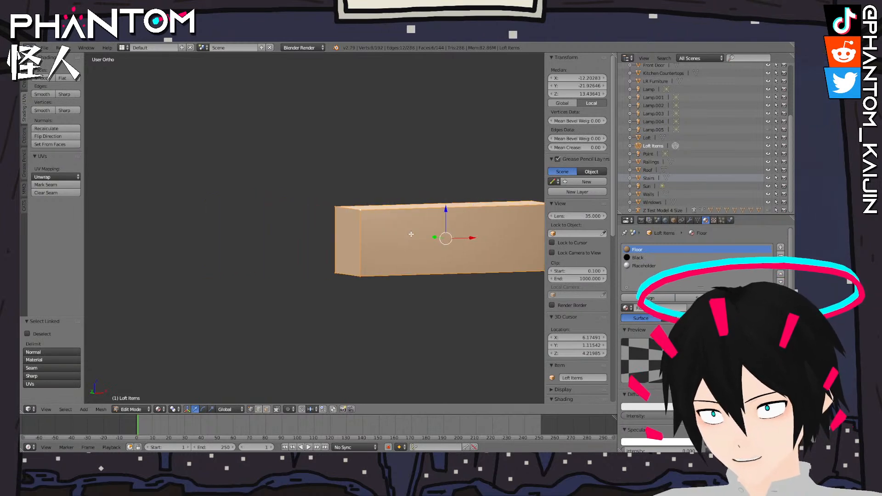
left_click_drag(432, 241, 329, 251)
key("ctrl+z")
left_click_drag(473, 240, 191, 272)
key("ctrl+z")
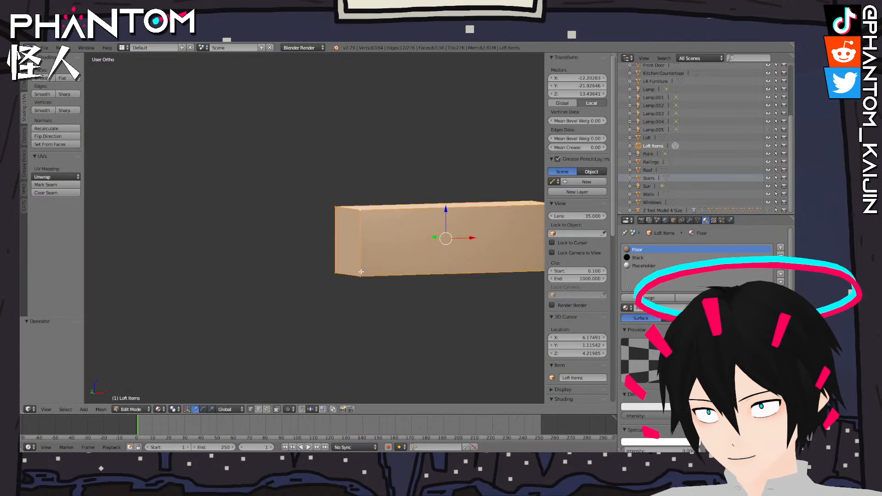
Duplicate the whole box and move the new copy -2.785 along X beside the original
key("space")
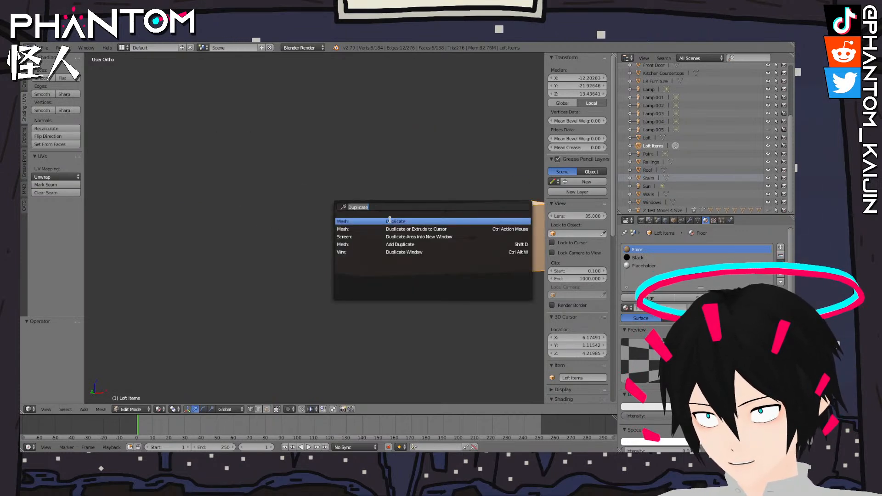
left_click(405, 229)
key("x")
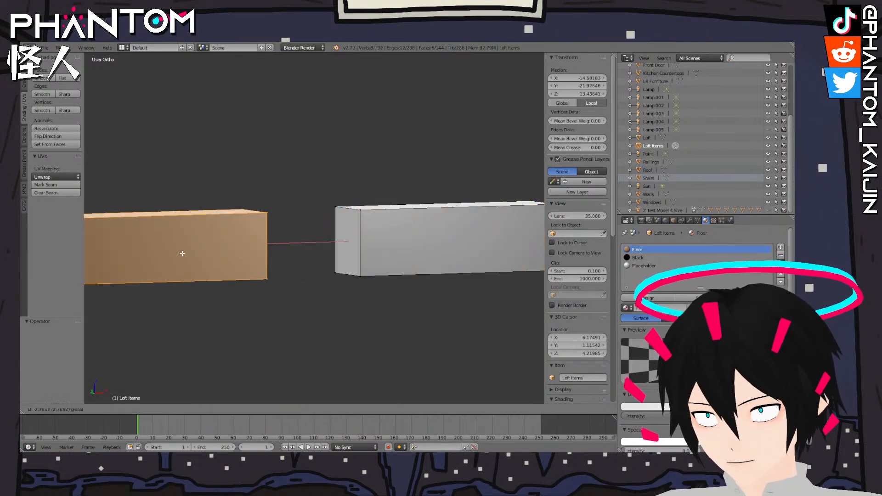
left_click(328, 242)
Flatten the new copy into a thin slab by raising its four bottom vertices about 0.48 and another 0.032 along Z
left_click(200, 281)
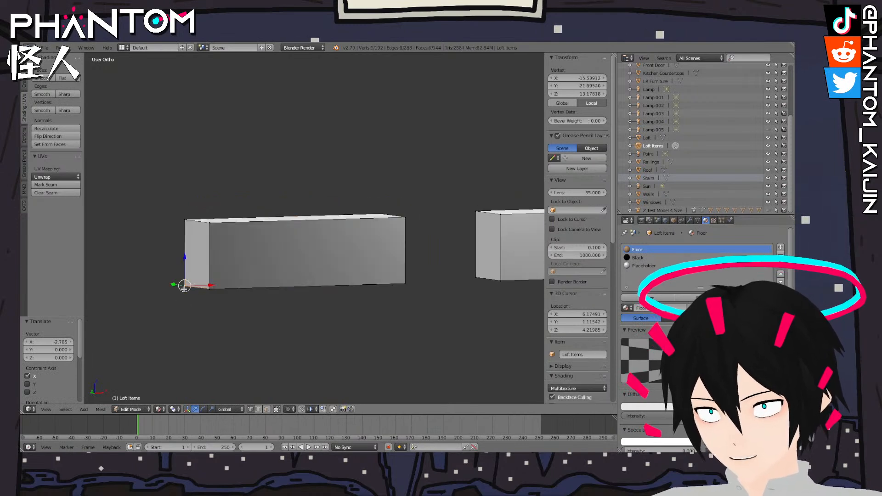
middle_click_drag(334, 304, 336, 284)
right_click(381, 263, "shift")
right_click(405, 252, "shift")
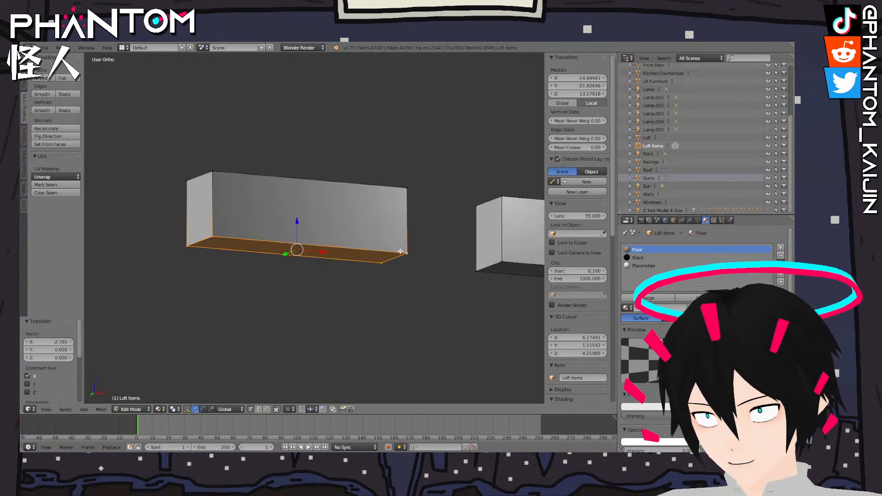
middle_click_drag(399, 251, 396, 282)
left_click_drag(294, 278, 295, 238)
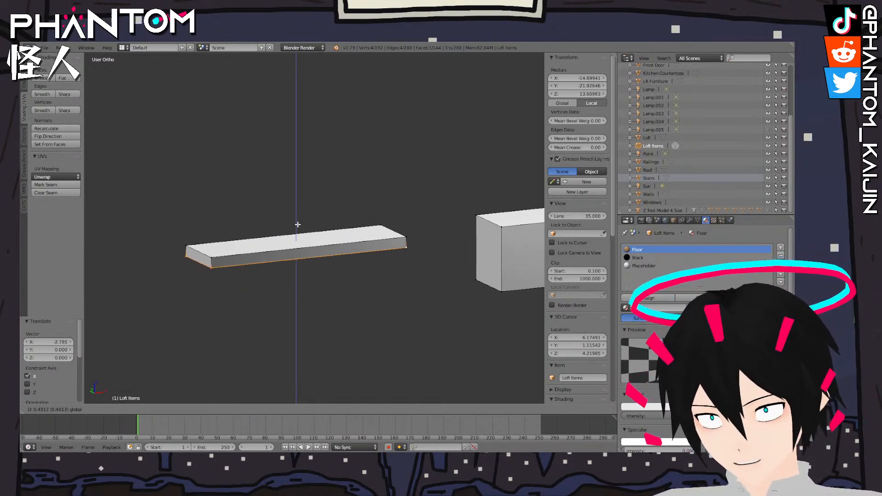
left_click_drag(297, 224, 296, 221)
Duplicate the original box's left end face and move the copy -0.921 along X to the slab's right end
middle_click_drag(368, 249, 414, 249)
right_click(471, 250)
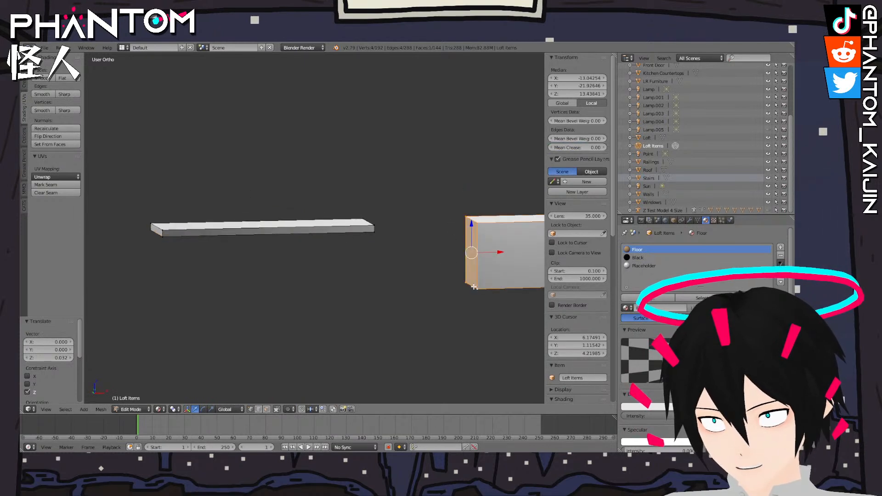
key("space")
key("Return")
key("x")
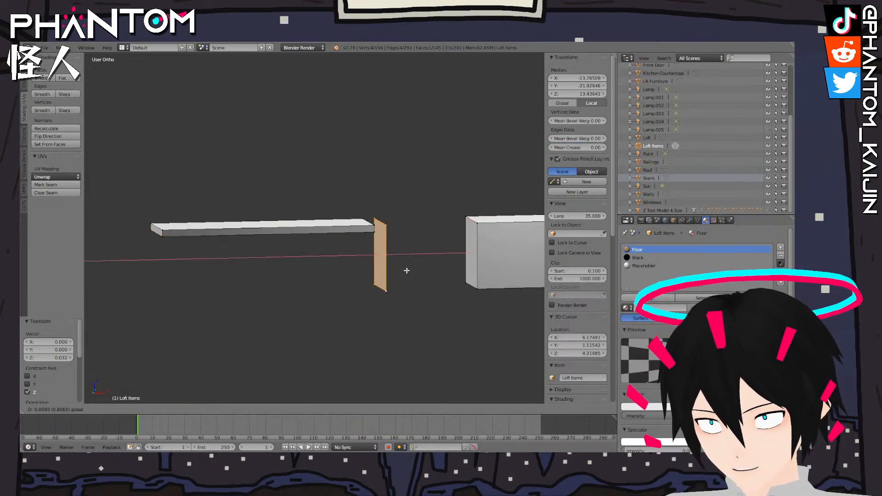
left_click(394, 275)
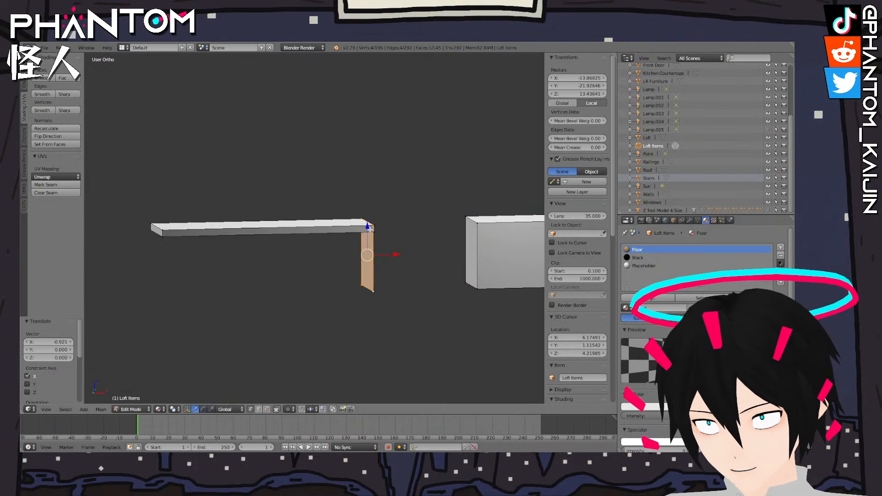
Shift the copied face along X just clear of the slab and lower its top edge 0.053 along Z
left_click_drag(381, 257, 399, 256)
right_click(380, 219)
right_click(392, 225, "shift")
left_click_drag(384, 194, 384, 200)
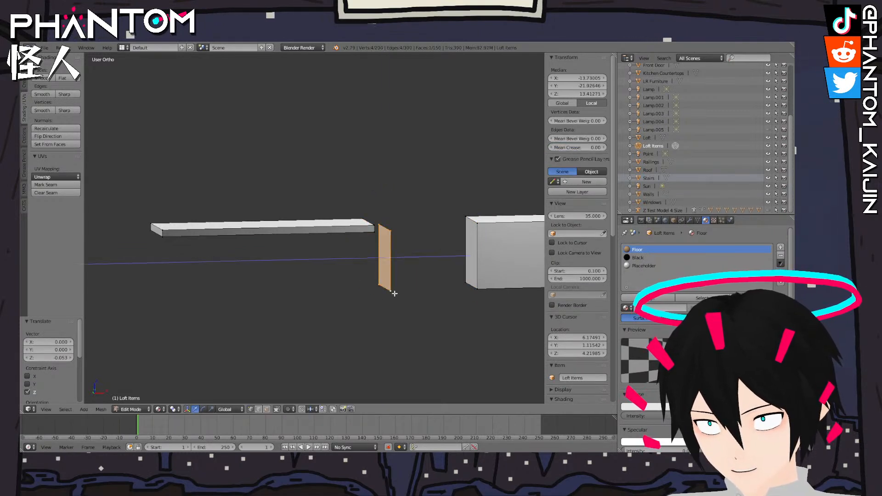
Extrude the copied face along X into a rectangular leg block
key("e")
key("x")
left_click(374, 268)
Move the whole leg block -0.152 along X so it sits beneath the slab's right end
right_click(392, 233)
key("l")
key("KP_1")
scroll(394, 235, "up", 6)
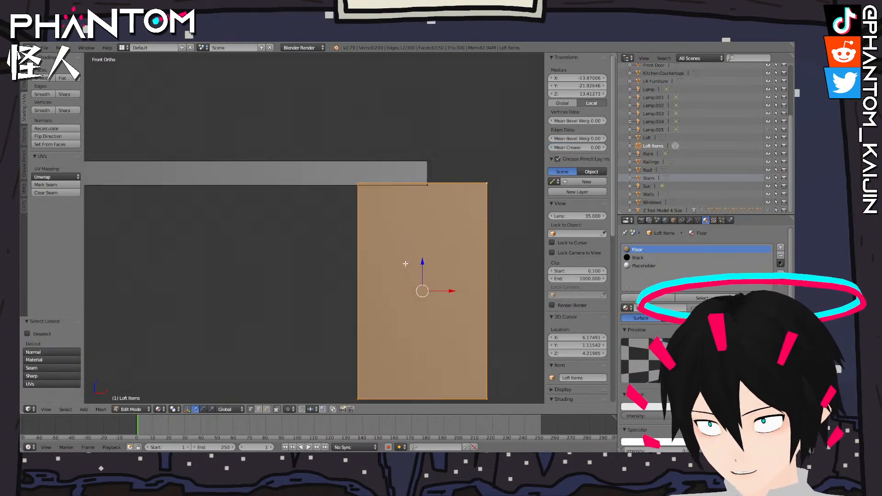
key("g")
key("x")
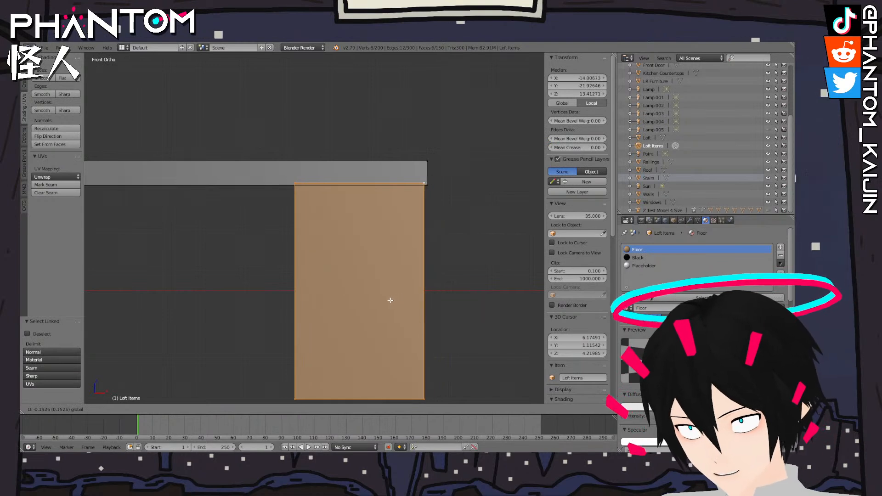
left_click(390, 299)
Duplicate the leg block and move the copy -1.542 along X under the slab's left end
middle_click_drag(299, 279, 461, 287, "shift")
scroll(461, 287, "down", 2)
key("space")
key("BackSpace")
left_click(341, 272)
key("space")
left_click(439, 285)
scroll(363, 272, "down", 6)
middle_click_drag(401, 245, 425, 250, "shift")
key("g")
key("x")
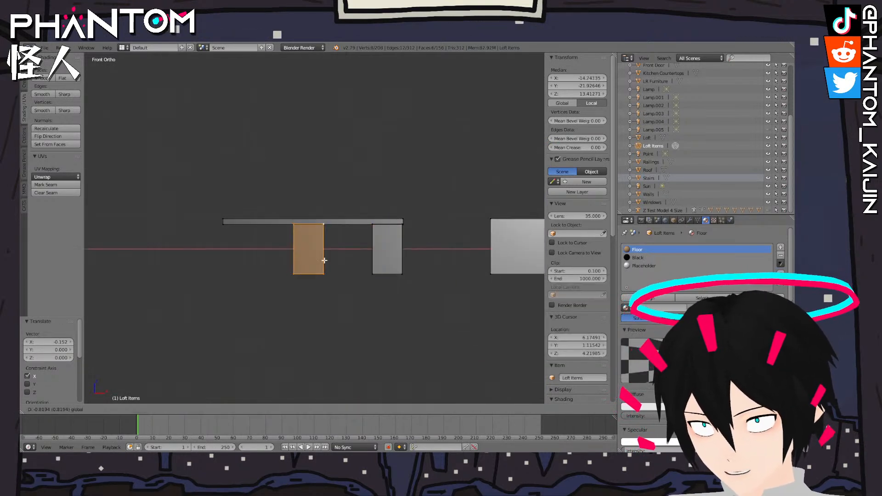
left_click(264, 262)
Nudge the copied leg block -0.006 along X to line it up with the slab's left end
scroll(256, 258, "up", 3)
scroll(256, 258, "up", 4)
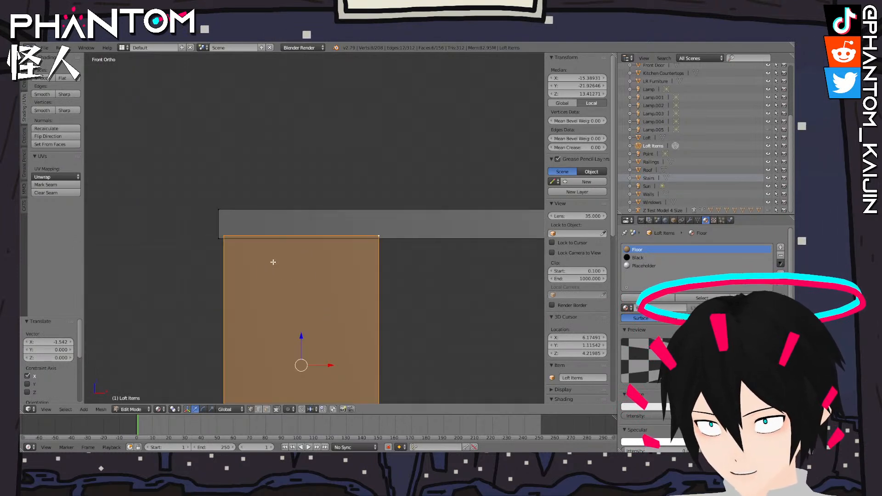
scroll(276, 262, "down", 2)
key("g")
key("x")
left_click(332, 342)
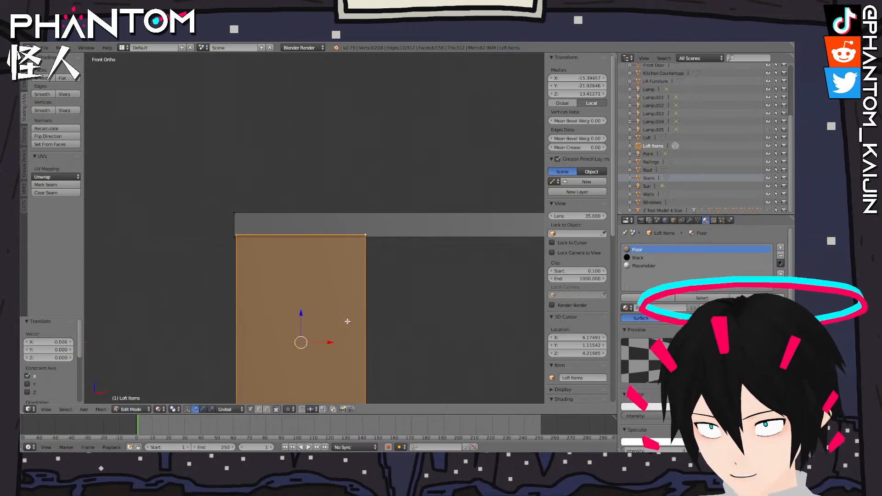
Select both leg blocks and move them 0.022 along Y relative to the slab
key("Tab")
scroll(380, 310, "down", 5)
middle_click_drag(381, 311, 275, 341)
key("Tab")
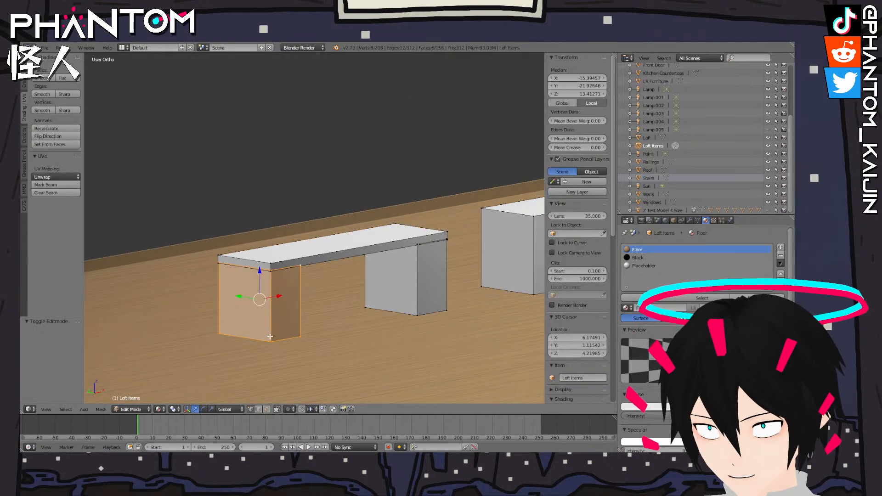
key("l")
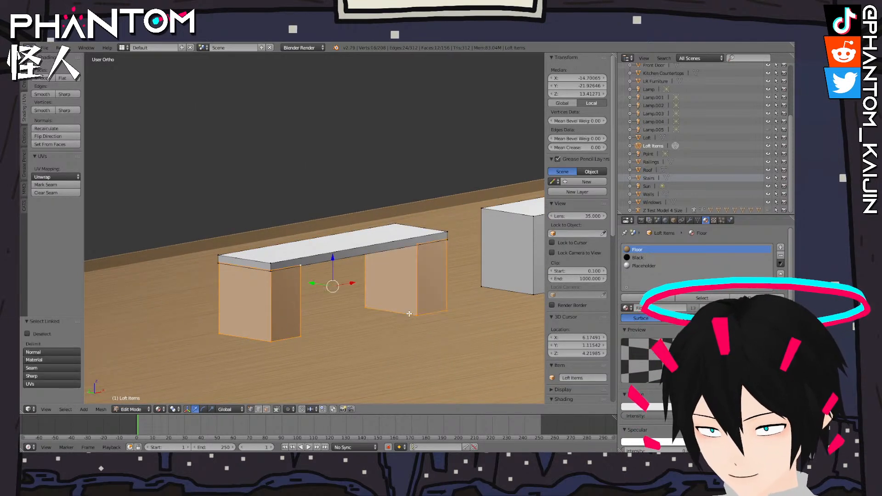
key("KP_7")
key("g")
key("y")
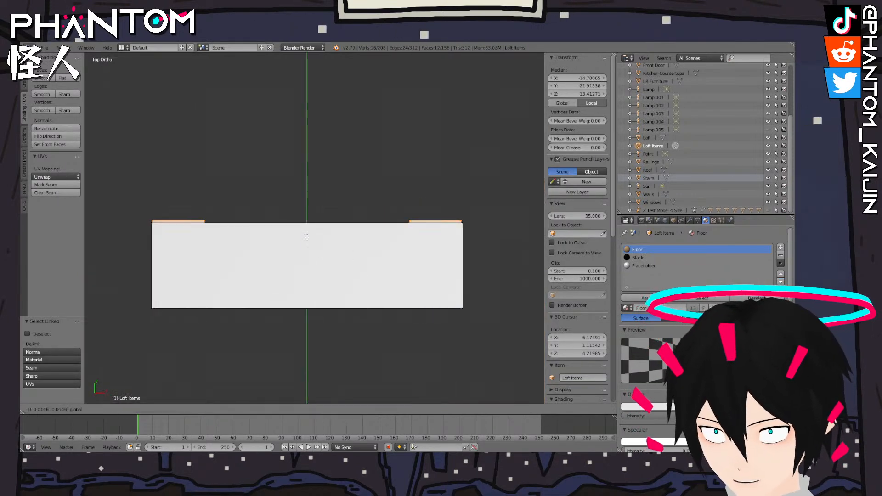
left_click(308, 236)
Pull the back faces of both leg blocks in along Y to the slab's back edge
middle_click_drag(308, 236, 342, 246)
right_click(341, 285)
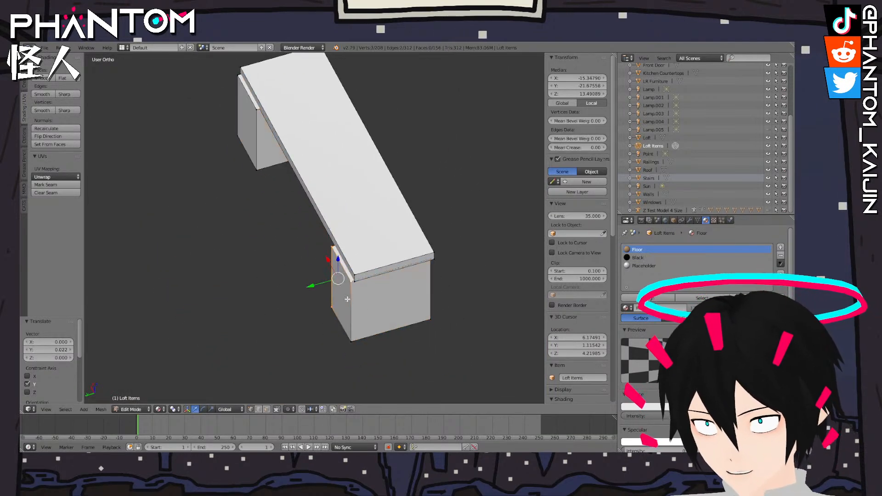
right_click(234, 87, "shift")
right_click(235, 136, "shift")
right_click(256, 112, "shift")
right_click(257, 170, "shift")
left_click_drag(271, 217, 276, 216)
Delete all vertices of the left leg block, keeping the slab and the right leg
key("Tab")
middle_click_drag(388, 222, 269, 191)
middle_click_drag(371, 261, 183, 307)
key("Tab")
right_click(401, 327)
middle_click_drag(411, 329, 439, 326)
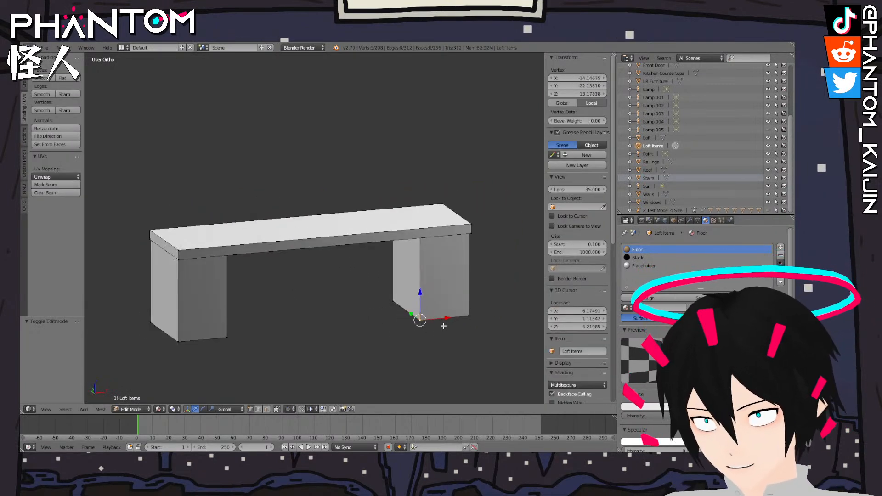
right_click(468, 315, "shift")
key("a")
key("l")
key("x")
left_click(197, 381)
With see-through selection enabled, extrude the right leg's front face in place and scale it slightly inward
middle_click_drag(375, 322, 275, 328, "shift")
right_click(322, 326)
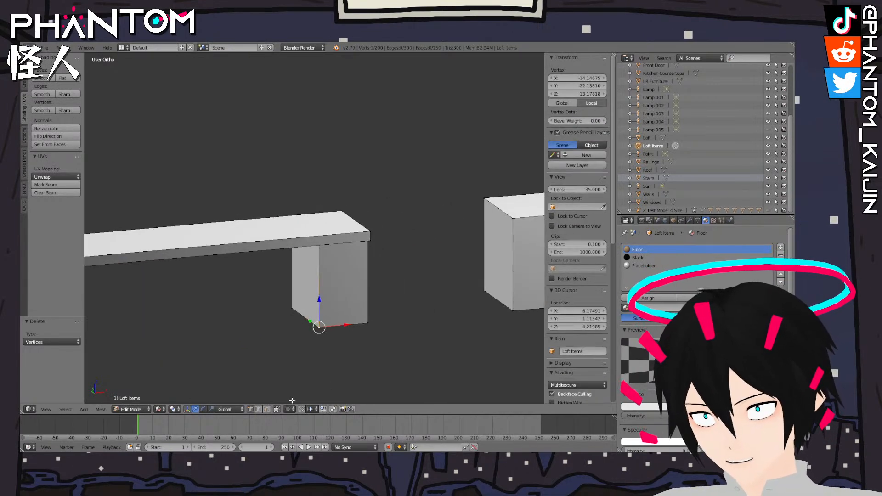
left_click(277, 409)
scroll(342, 282, "up", 3)
right_click(356, 257, "shift")
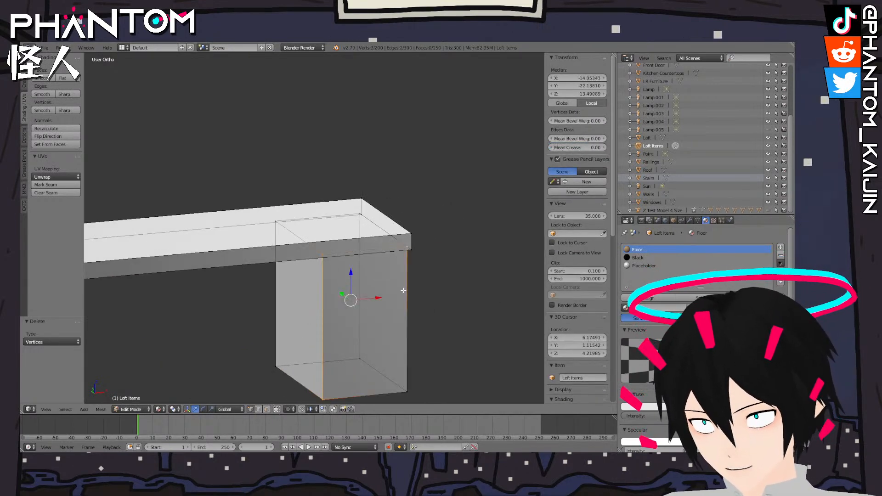
middle_click_drag(404, 386, 393, 332, "shift")
key("e")
key("Escape")
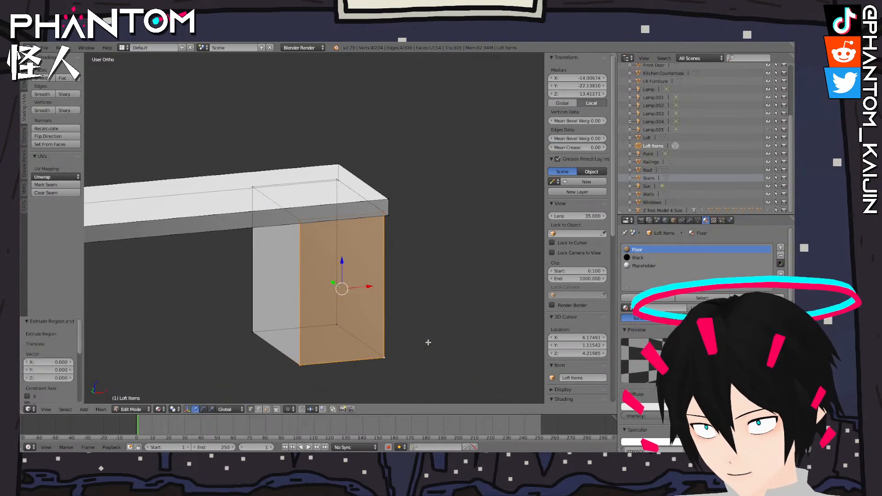
key("s")
left_click(446, 344)
Extrude the inset face and push it 0.466 along Y to hollow out the leg
key("e")
key("Escape")
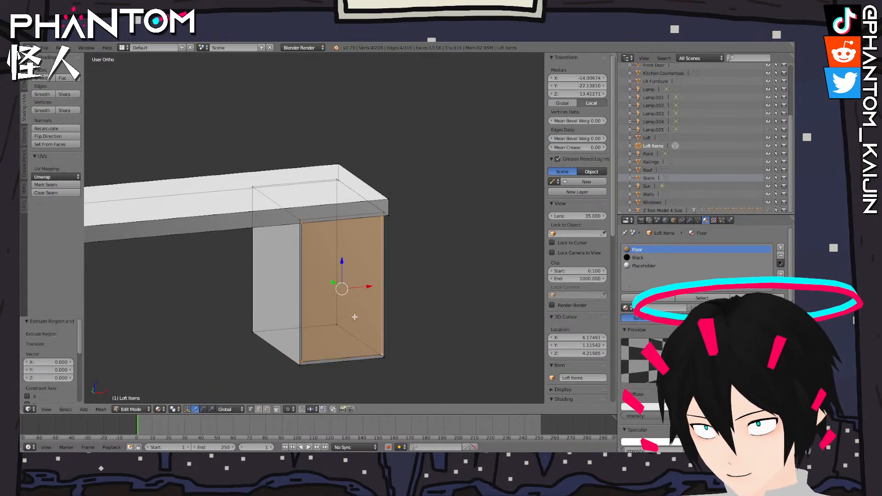
key("g")
key("y")
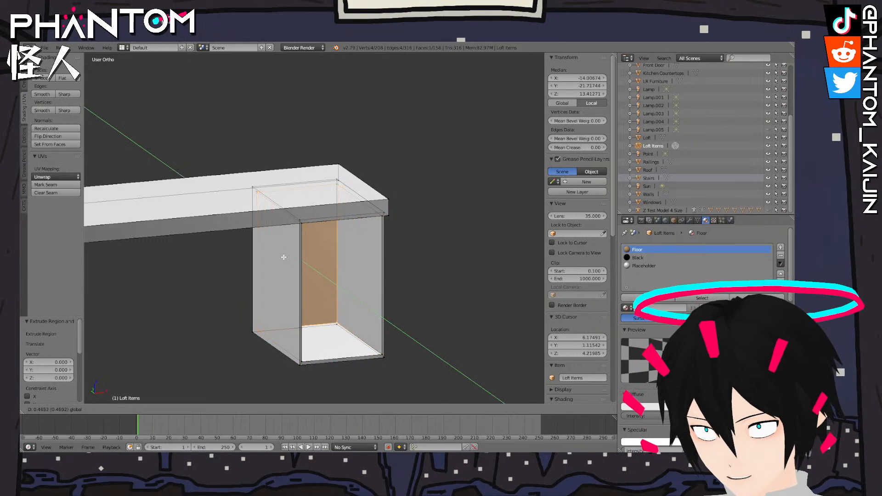
left_click(284, 258)
Duplicate the hollow leg and move the copy -1.537 along X to the slab's left end
mouse_move(284, 257)
middle_mouse_down()
mouse_move(270, 256)
mouse_move(284, 260)
middle_mouse_up()
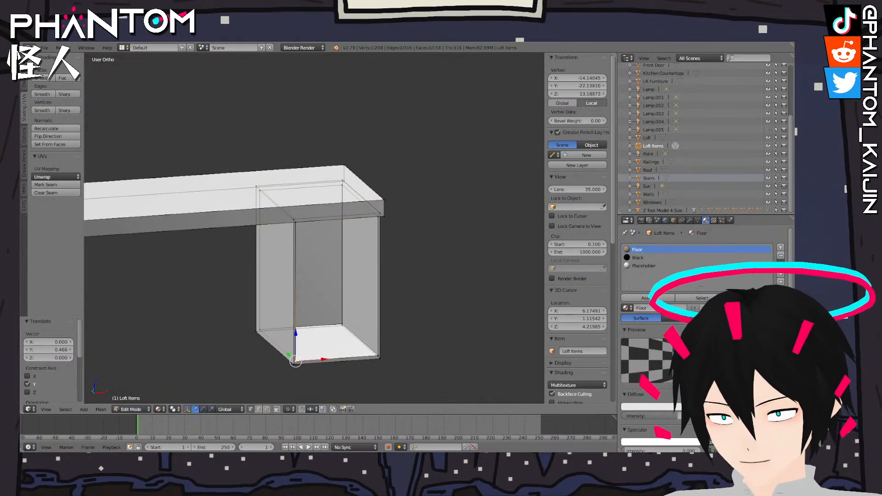
key("l")
key("KP_1")
scroll(306, 329, "down", 8)
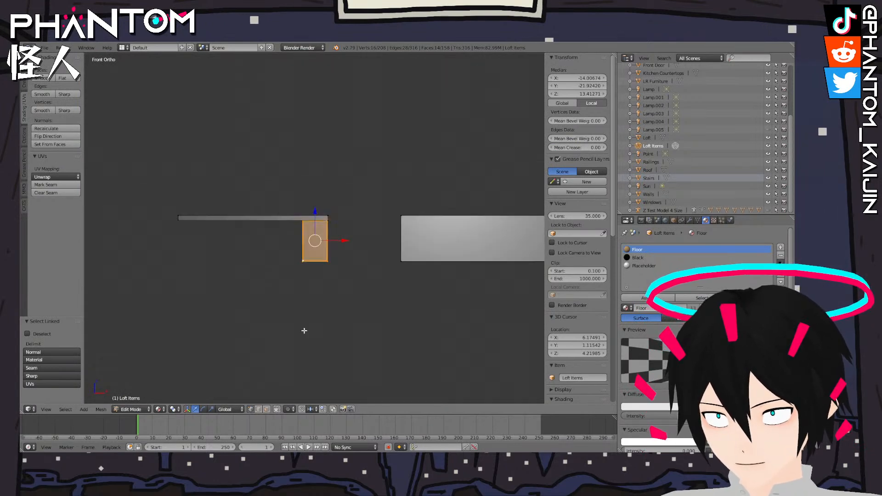
key("space")
left_click(408, 348)
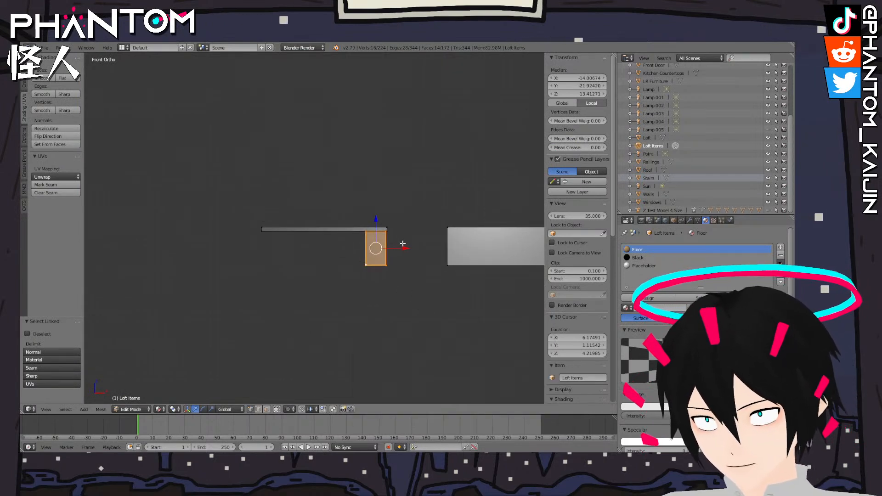
key("x")
left_click(301, 252)
Nudge the left hollow leg -0.013 and the right one about 0.0016 along X to align them with the slab's ends
scroll(300, 252, "up", 10)
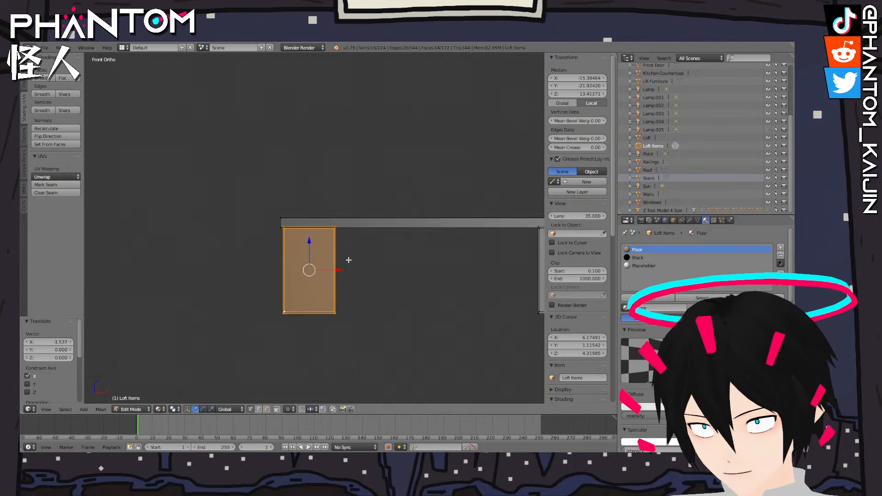
left_click_drag(348, 342, 341, 342)
middle_click_drag(478, 319, 178, 322, "shift")
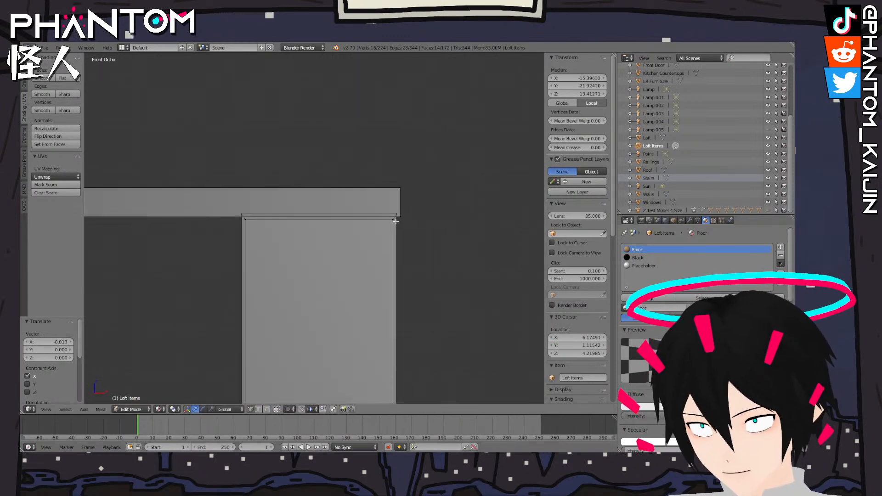
key("l")
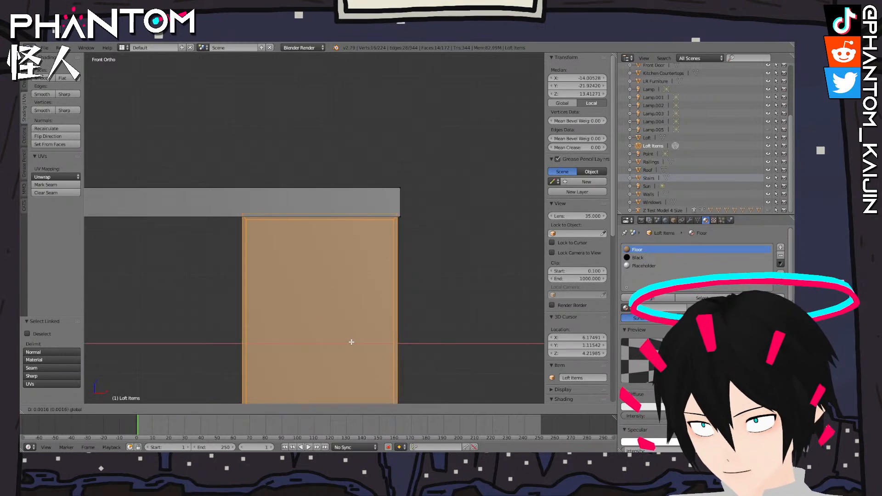
key("Tab")
middle_click_drag(331, 315, 522, 290)
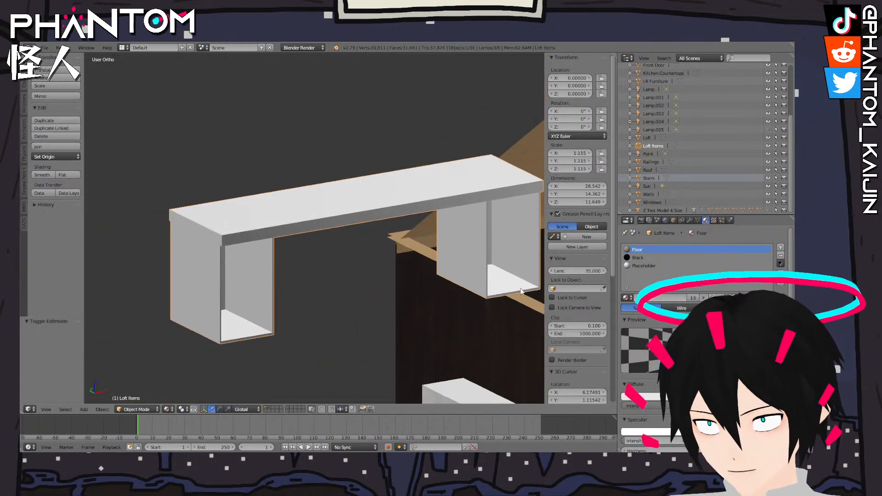
Thin the slab by lowering its four top vertices along Z to a median Z of 13.666
key("Tab")
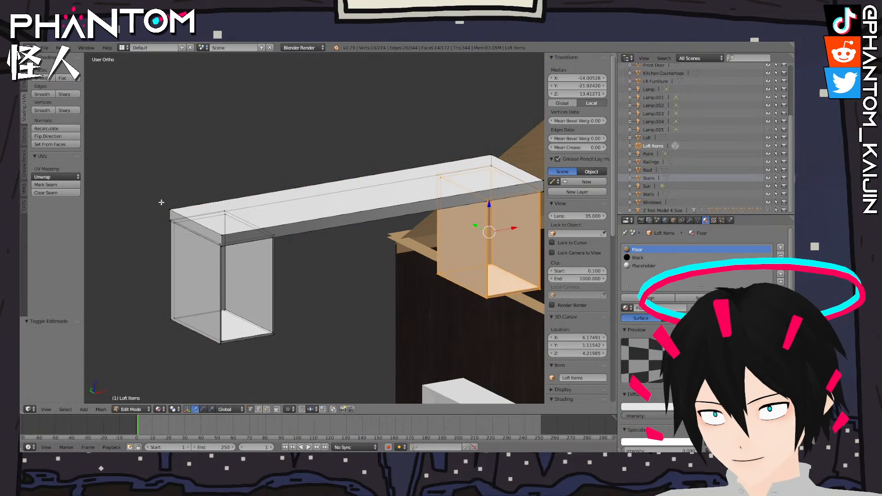
right_click(170, 210)
right_click(222, 236, "shift")
middle_click_drag(497, 154, 427, 169, "shift")
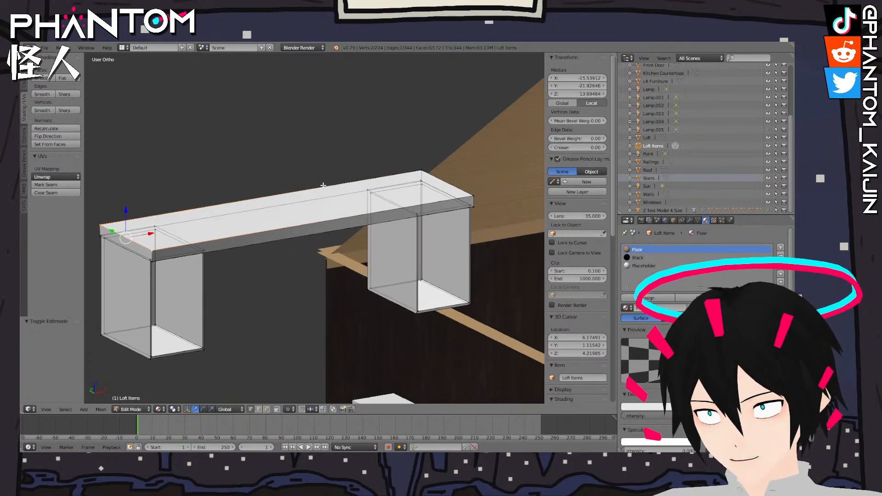
right_click(425, 169, "shift")
right_click(462, 189, "shift")
left_click_drag(289, 182, 286, 189)
key("Tab")
middle_click_drag(339, 230, 434, 202)
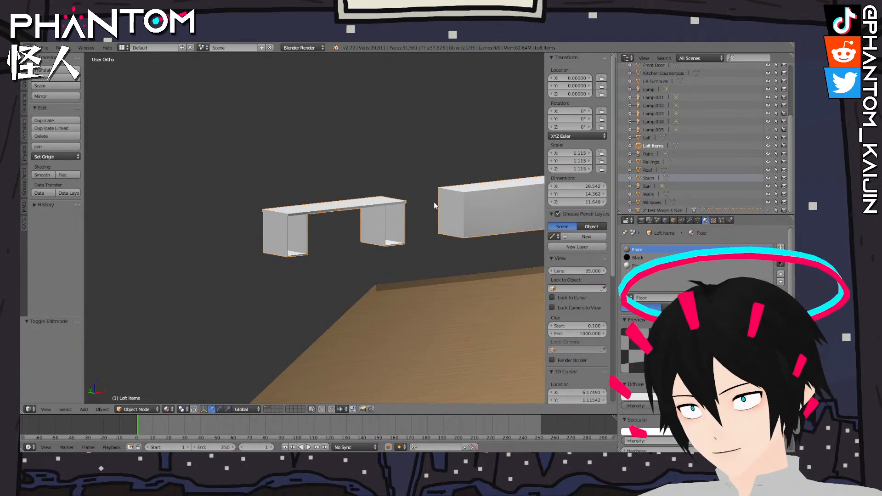
Isolate the loft furniture and duplicate the inner floor face of the left hollow leg
key("KP_Divide")
key("Tab")
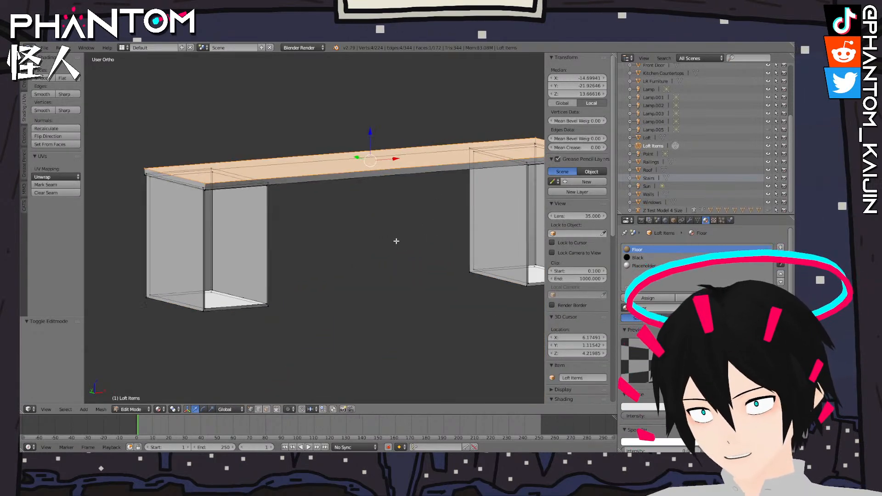
right_click(138, 296)
right_click(184, 315, "shift")
right_click(207, 291, "shift")
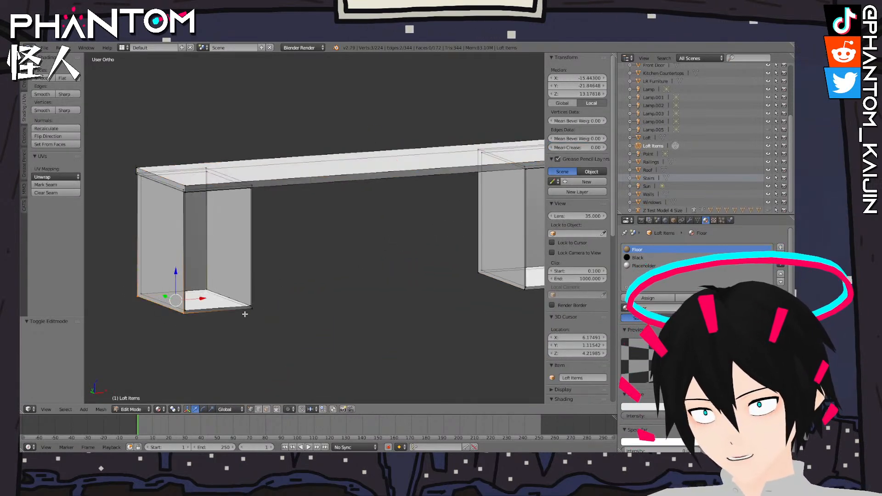
right_click(251, 307)
right_click(205, 290, "shift")
right_click(142, 294, "shift")
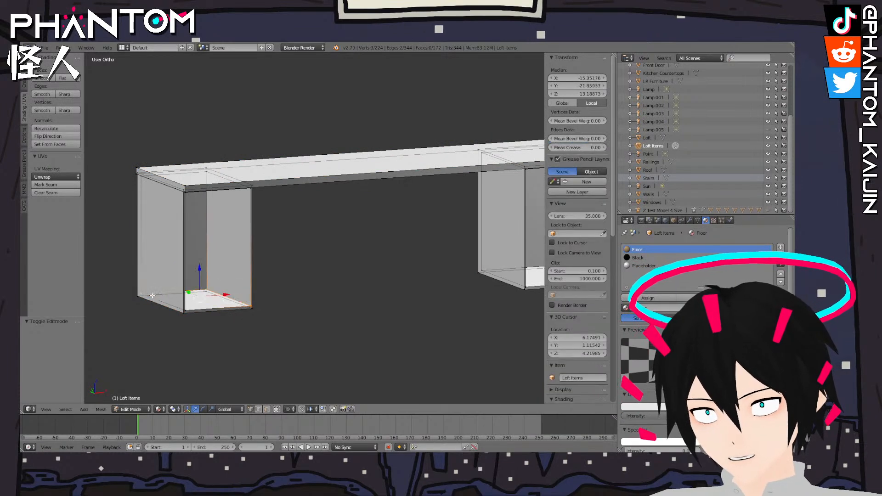
right_click(189, 309, "shift")
key("KP_1")
middle_click_drag(233, 282, 351, 292, "shift")
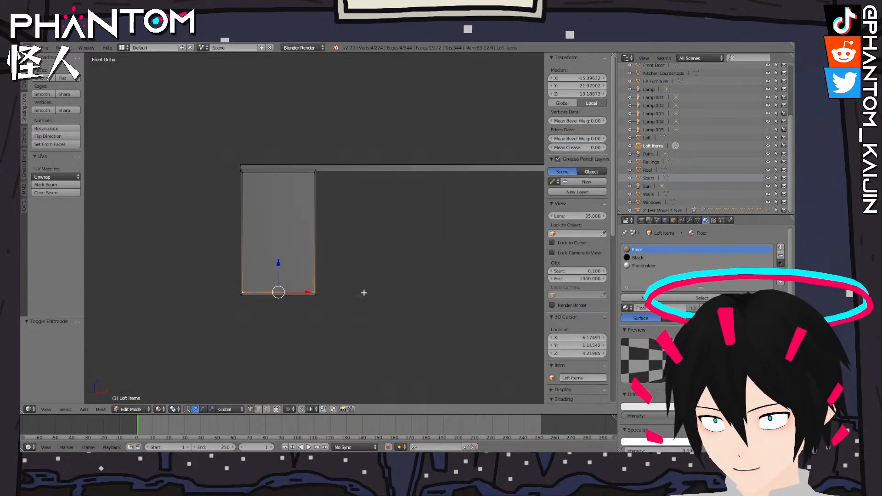
scroll(349, 293, "up", 5)
key("space")
key("Return")
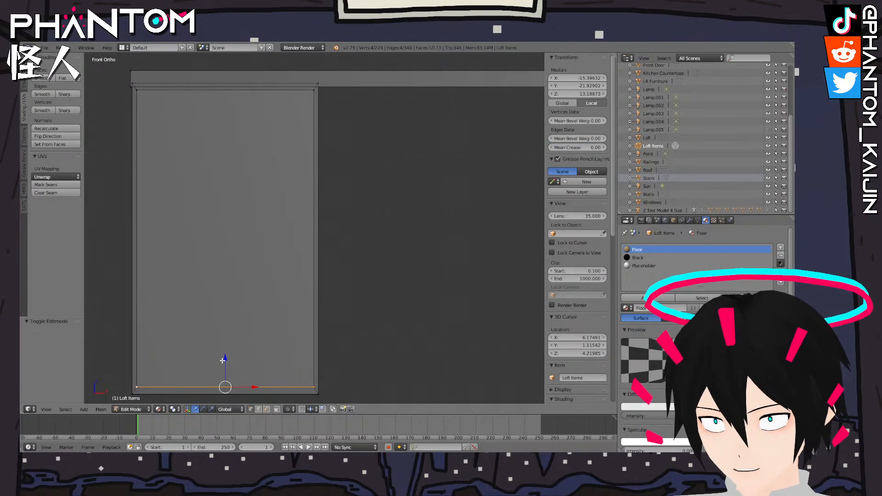
Raise the duplicated face to a median Z of about 13.552 and extrude it 0.007 upward to form a shelf
key("e")
left_click(226, 116)
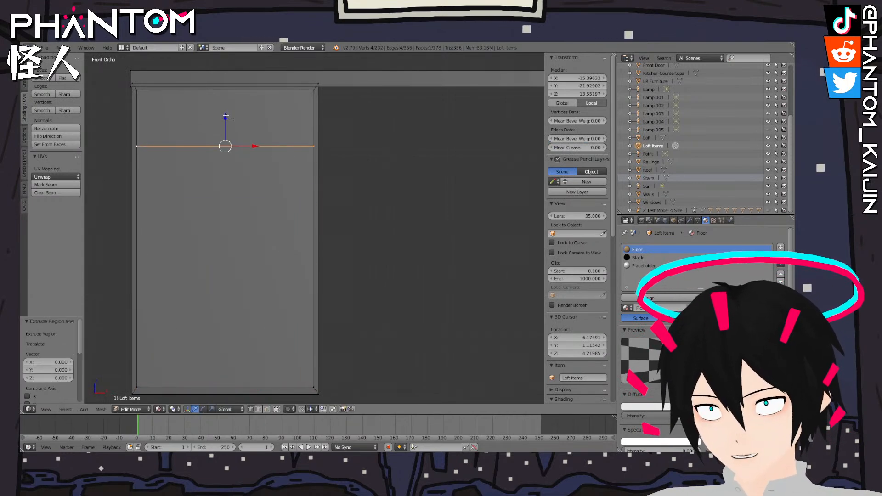
key("g")
key("z")
left_click(225, 111)
middle_click_drag(225, 110, 243, 139)
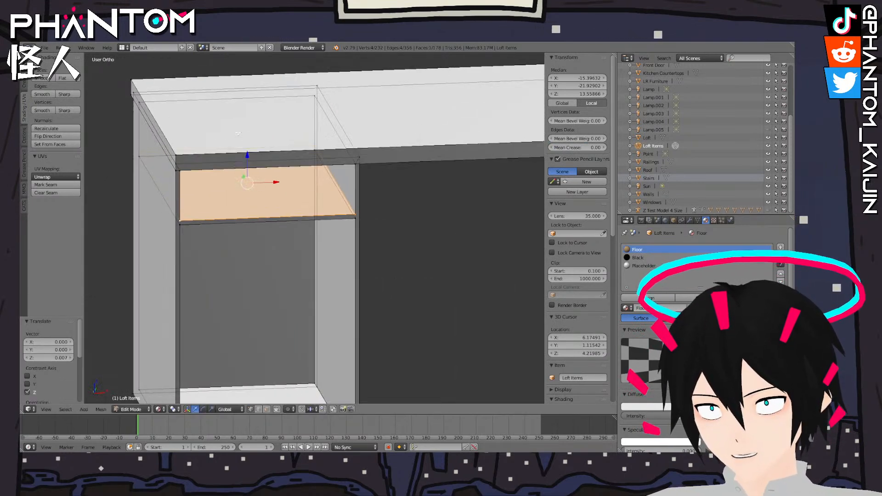
Select the whole linked shelf in the left leg and scale it by 1.010
scroll(384, 191, "down", 4)
key("a")
middle_click_drag(384, 192, 303, 161, "shift")
key("l")
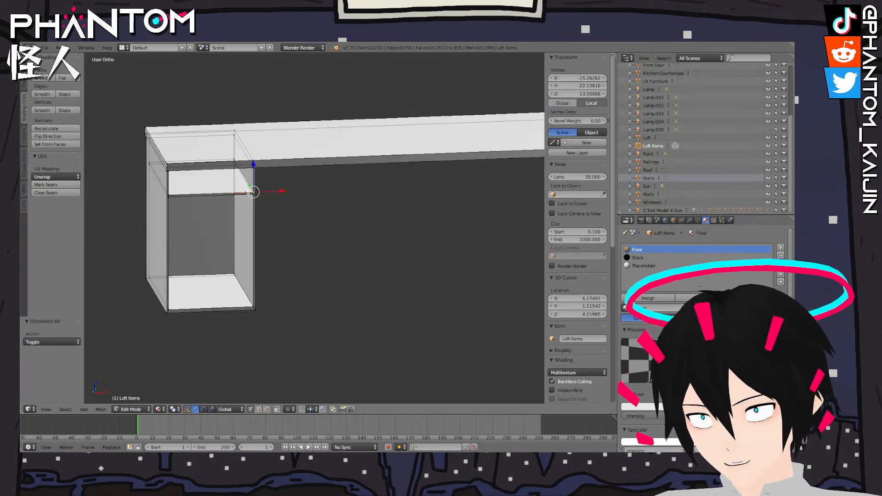
key("KP_1")
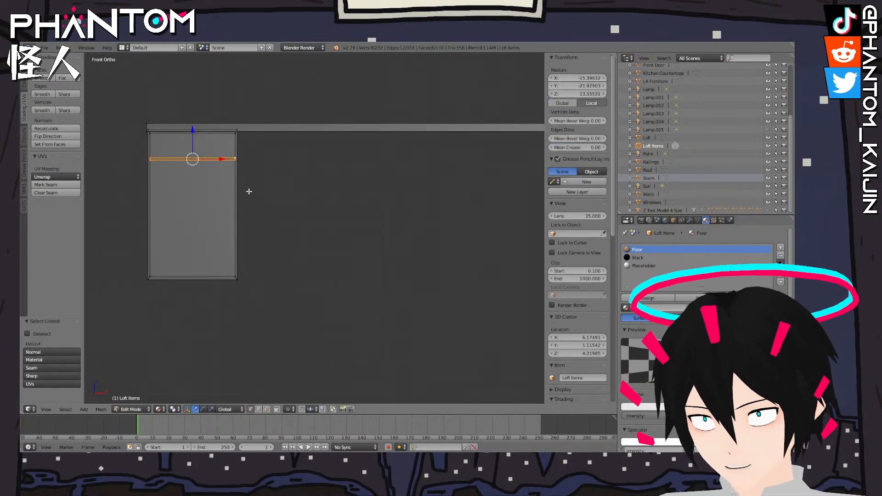
scroll(238, 168, "up", 2)
key("s")
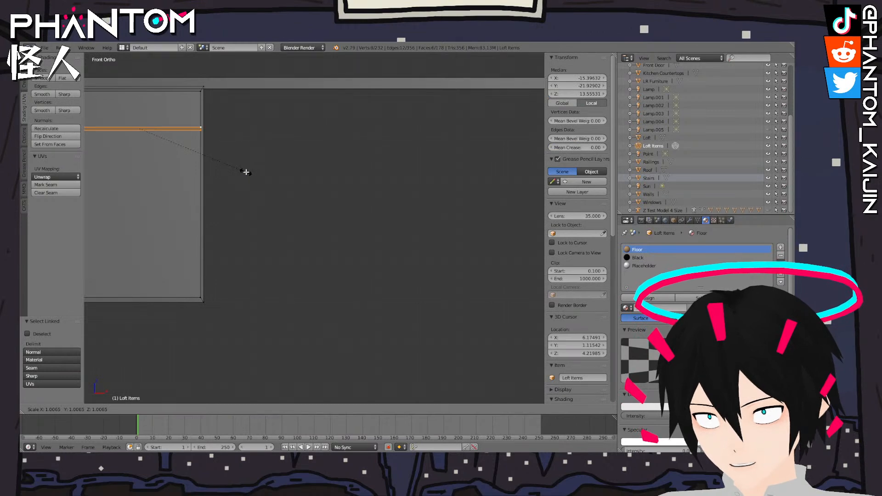
left_click(247, 171)
Duplicate the shelf, move the copy 1.556 along X into the right leg and nudge it to a median X of -14.005
key("space")
left_click(291, 186)
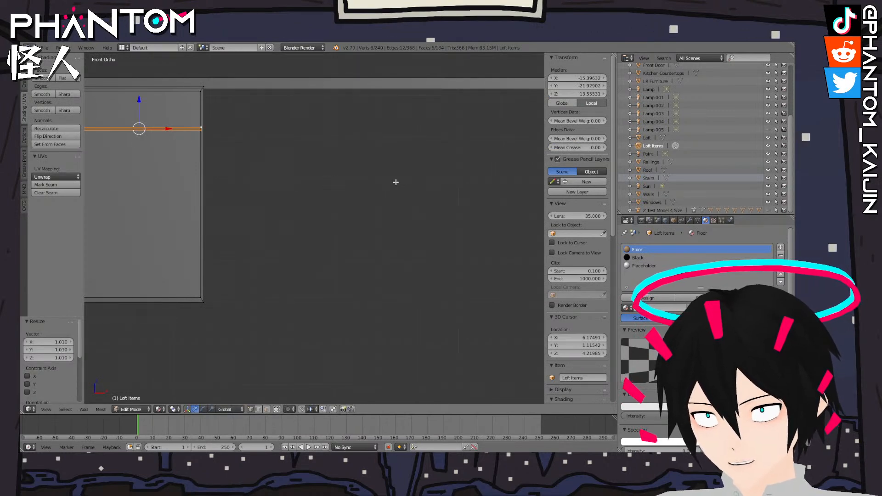
scroll(398, 181, "down", 4)
key("g")
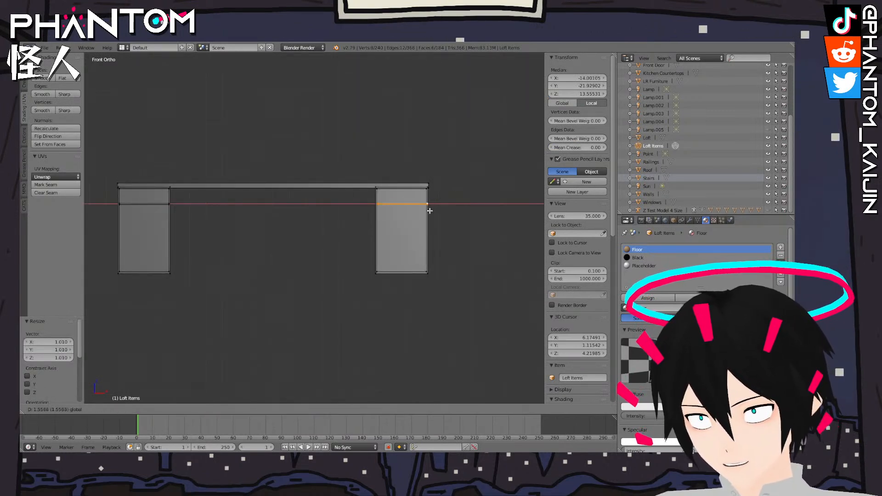
left_click(430, 210)
scroll(362, 204, "up", 6)
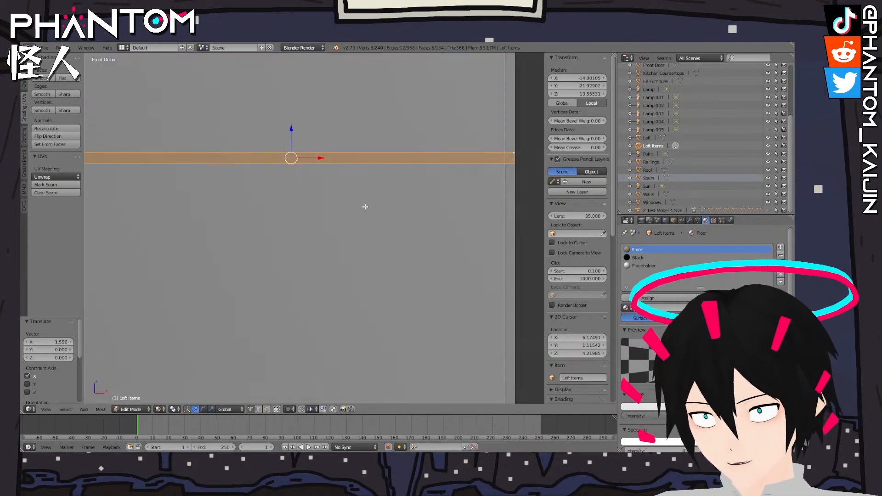
scroll(370, 197, "down", 1)
key("g")
key("x")
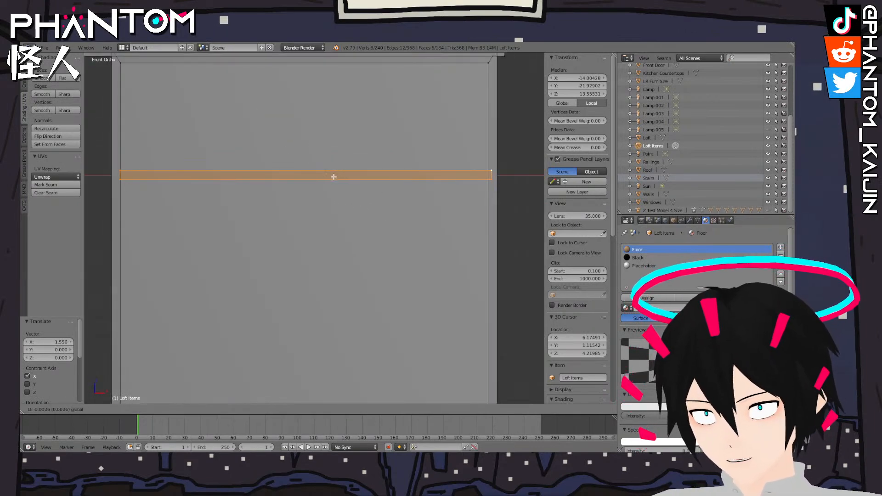
left_click(333, 177)
Select the shelves of both legs together and nudge them slightly inside the hollow legs
key("Tab")
scroll(332, 177, "down", 5)
middle_click_drag(332, 178, 344, 234)
key("Tab")
scroll(319, 254, "down", 5)
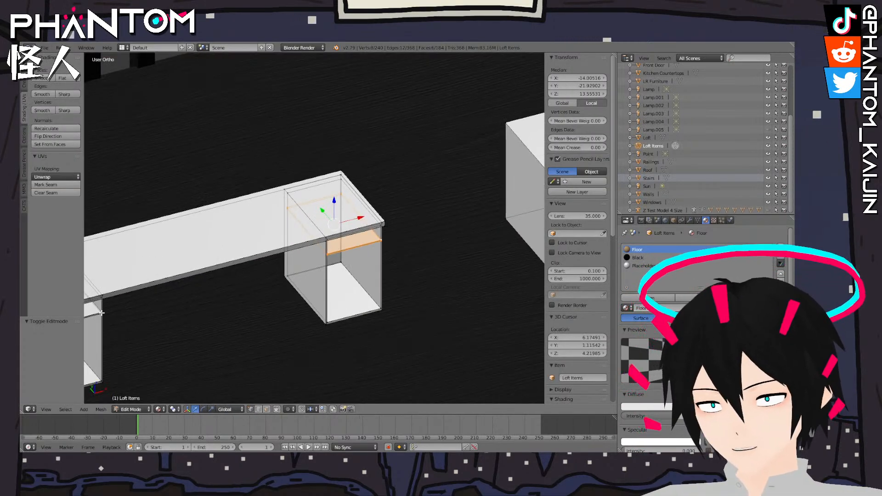
key("l")
middle_click_drag(298, 192, 329, 256)
left_click_drag(348, 289, 346, 289)
middle_click_drag(346, 289, 457, 290)
key("Tab")
scroll(327, 264, "down", 5)
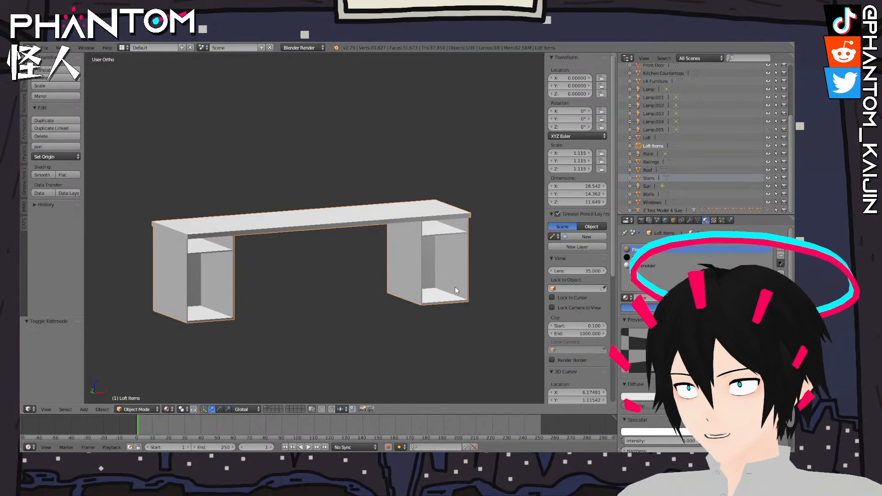
Examine the shelved desk from several angles, on its own and in its place in the loft
key("KP_Divide")
key("KP_Divide")
middle_click_drag(441, 215, 405, 205)
key("Tab")
right_click(119, 207)
right_click(131, 205)
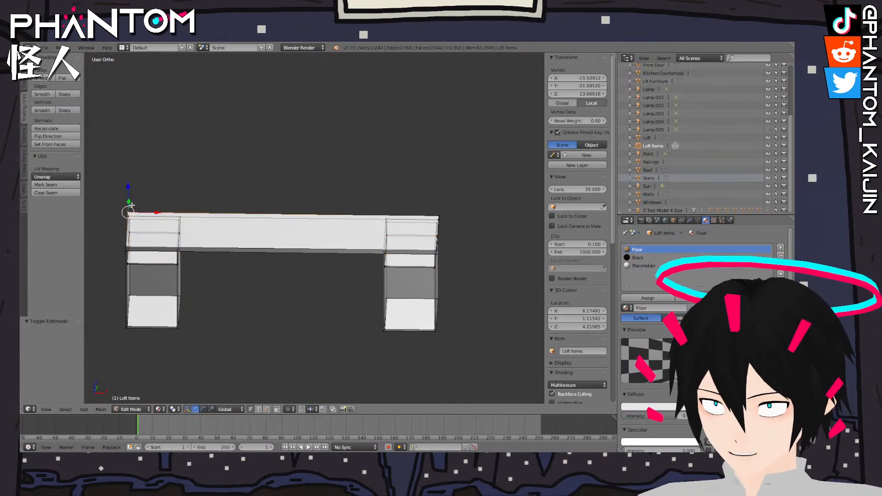
key("KP_Divide")
key("a")
scroll(275, 195, "down", 6)
key("Tab")
middle_click_drag(380, 199, 317, 205, "shift")
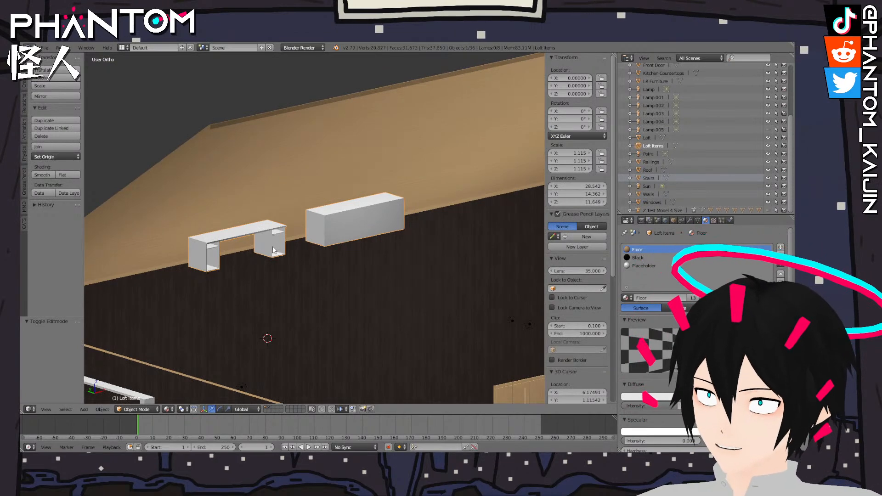
scroll(273, 244, "up", 6)
middle_click_drag(362, 229, 565, 251, "shift")
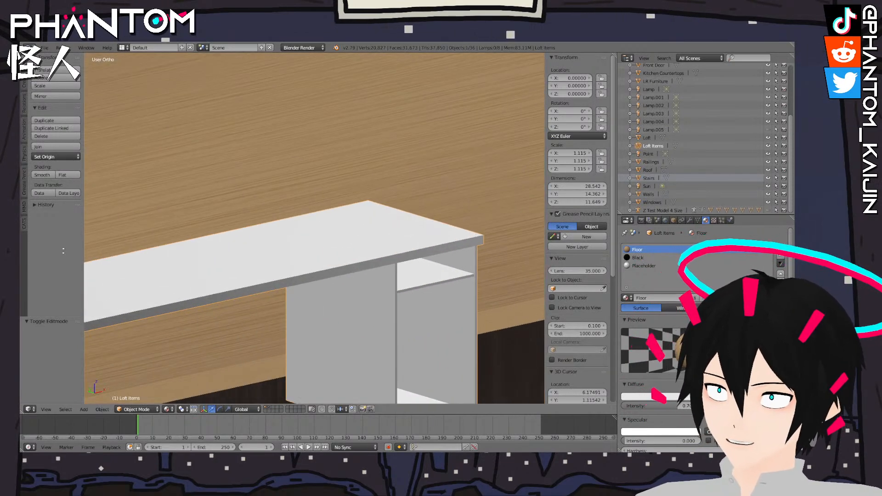
Isolate the furniture, extrude from the slab's back left corner vertex and delete the connecting vertex to leave a loose one
key("KP_Divide")
middle_click_drag(195, 255, 178, 250)
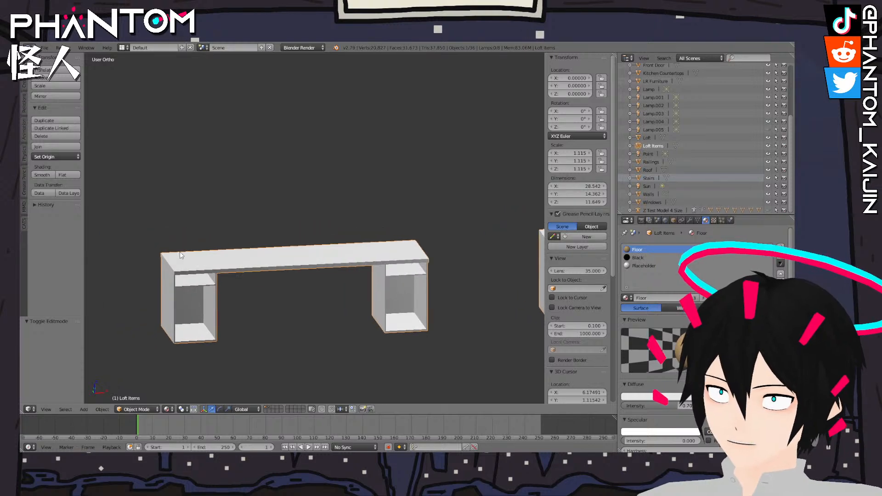
key("Tab")
right_click(160, 252)
key("e")
left_click(164, 244)
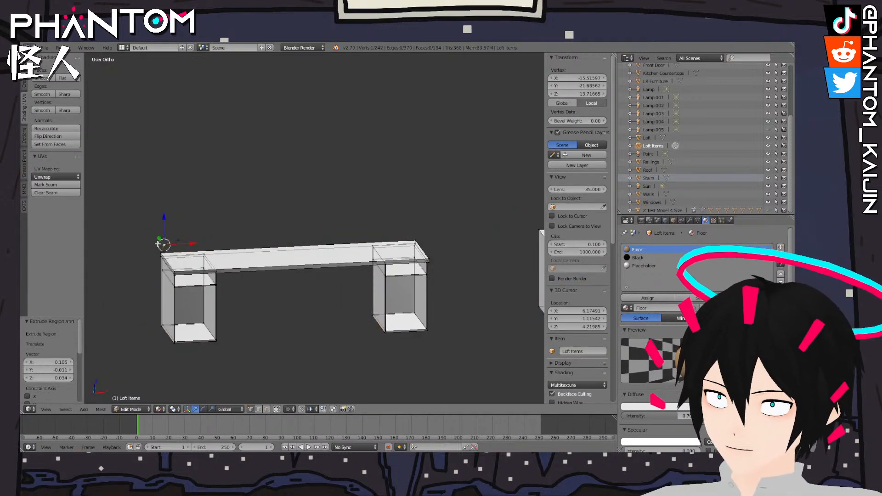
key("x")
left_click(159, 248)
Move the loose vertex above the middle of the slab, to about X -14.724 and Z 13.746
key("KP_1")
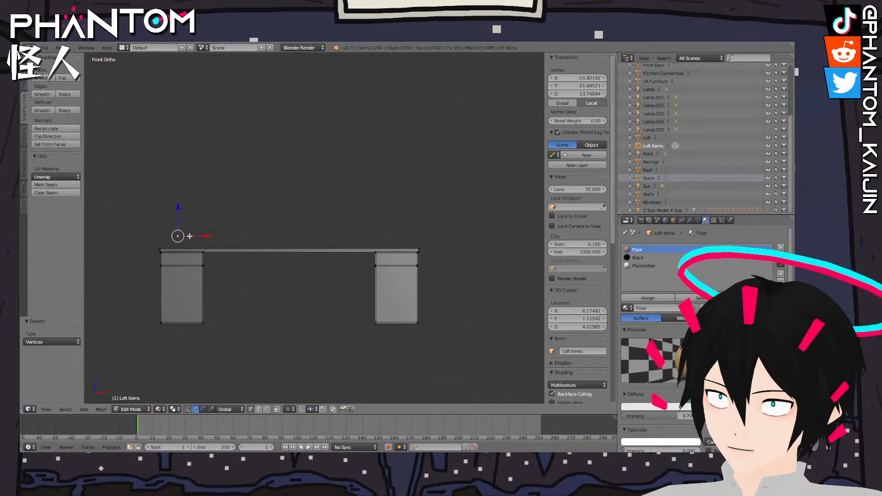
key("g")
scroll(250, 237, "up", 4)
left_click(411, 252)
scroll(390, 249, "up", 3)
middle_click_drag(299, 251, 368, 222, "shift")
scroll(357, 236, "up", 4)
middle_click_drag(274, 278, 356, 283, "shift")
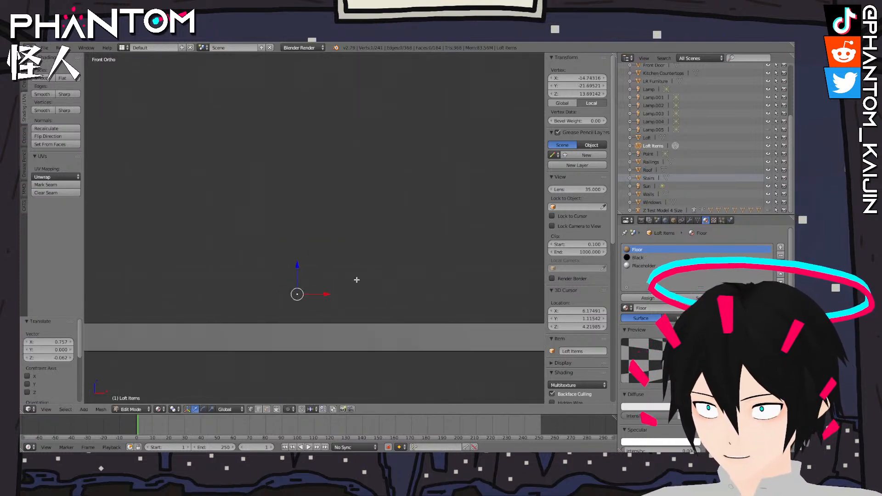
key("g")
left_click(394, 199)
Extrude the vertex along X and the resulting edge down along Z into an upright rectangle centred at about X -14.705, Z 13.710
key("e")
right_click(407, 201)
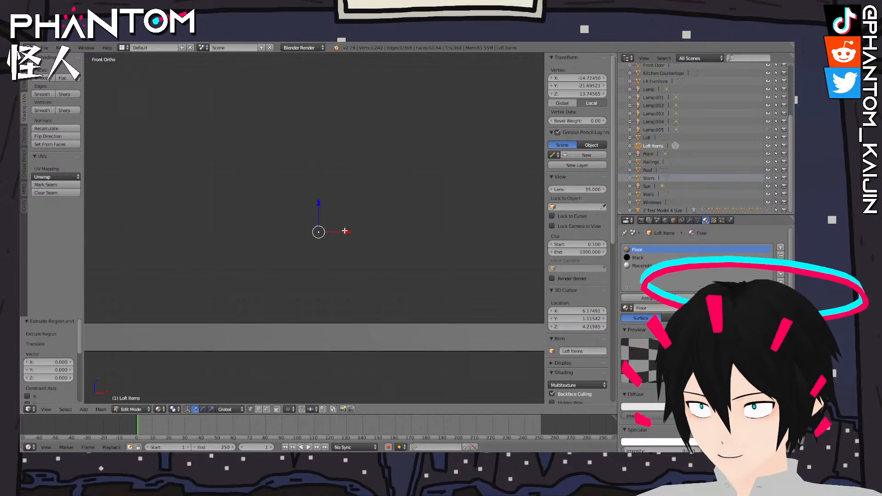
left_click_drag(345, 230, 389, 231)
right_click(320, 232, "shift")
key("e")
right_click(347, 231)
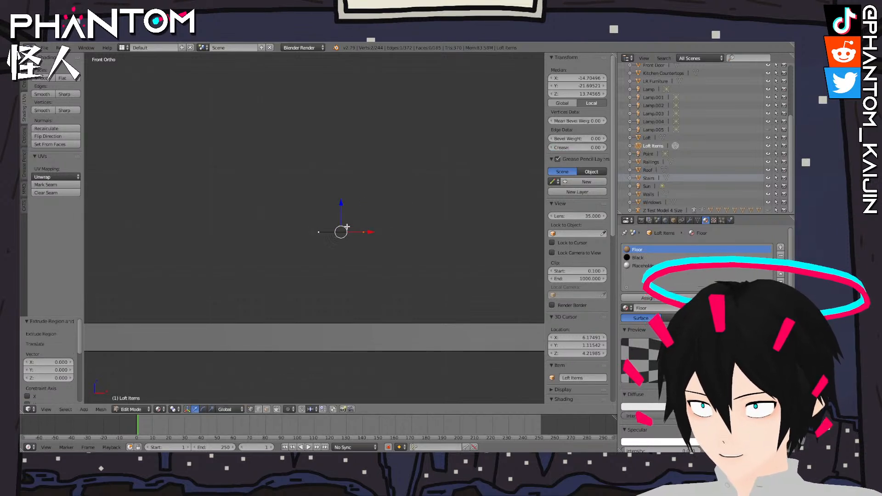
key("g")
key("z")
left_click(326, 267)
key("f")
Extrude the rectangle 0.008 along Y into a thin upright and scale up its bottom face slightly to taper it
middle_click_drag(326, 267, 410, 260)
key("e")
right_click(411, 264)
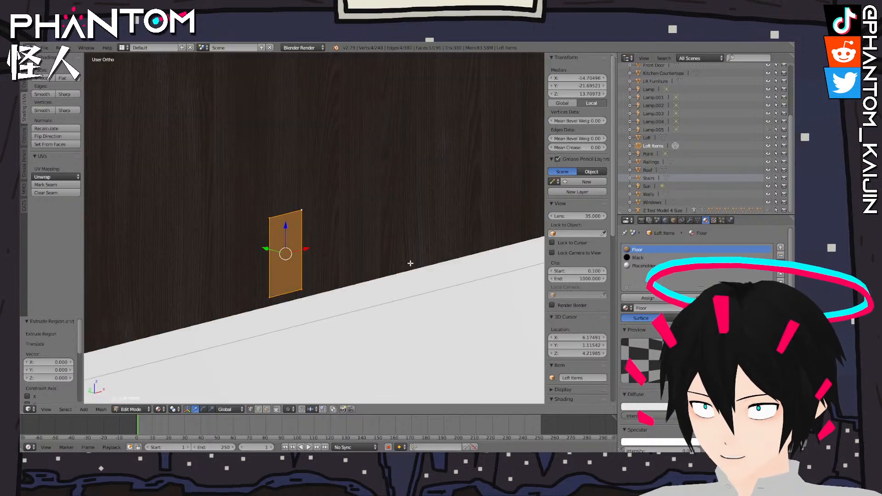
left_click_drag(264, 250, 256, 250)
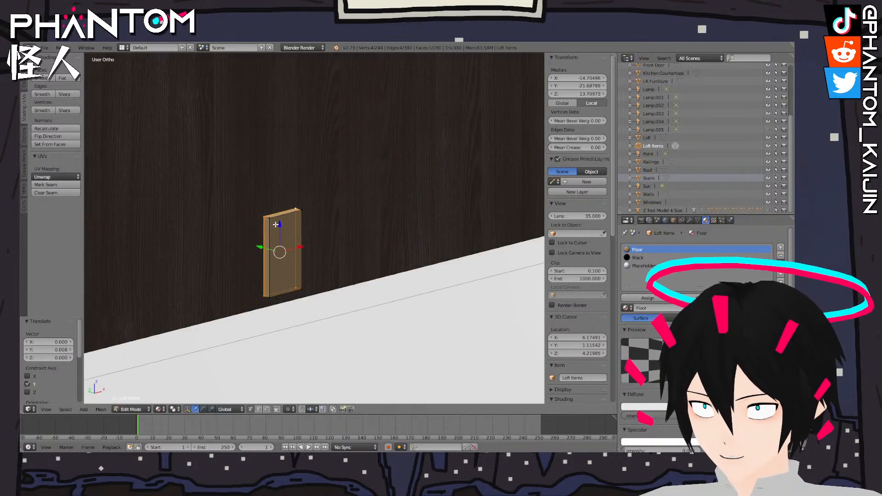
key("s")
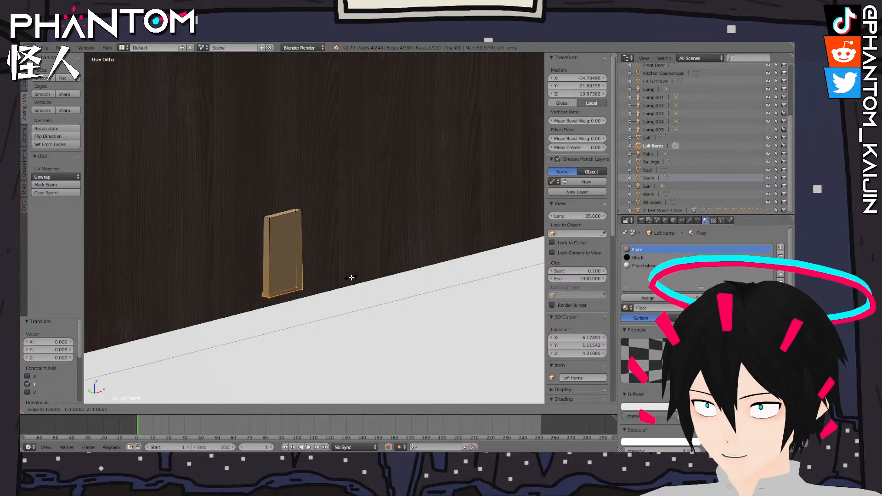
left_click(356, 278)
Extrude the upright's bottom face in place and scale it by 1.439 to form a wider base
middle_click_drag(356, 278, 298, 279)
key("e")
right_click(298, 279)
key("s")
left_click(375, 248)
Widen the base by moving its left edge -0.01 and its right edge 0.01 along X
right_click(258, 262)
right_click(267, 268, "shift")
middle_click_drag(301, 266, 268, 282)
left_click_drag(329, 221, 312, 223)
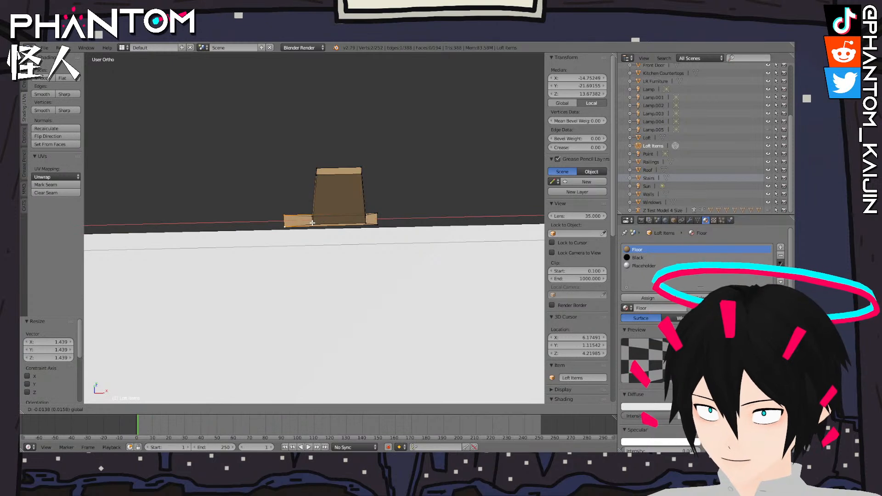
key("minus")
type("0.01")
key("Return")
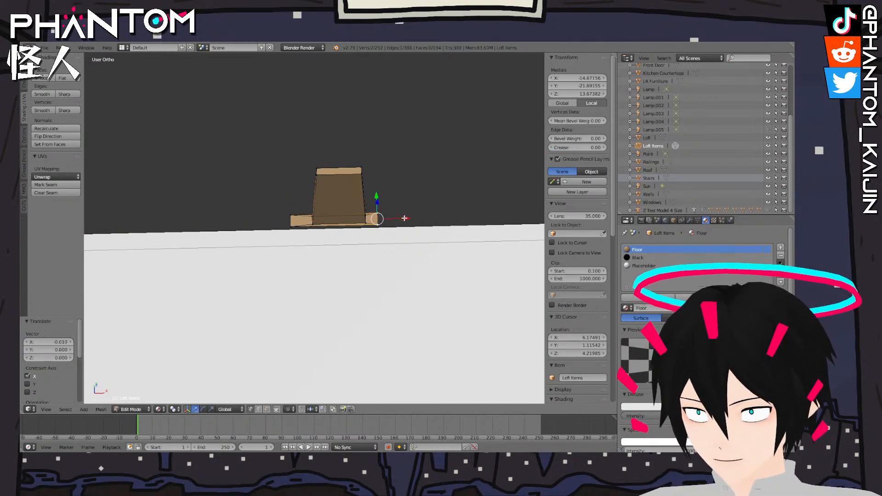
type("gx0")
type(".01")
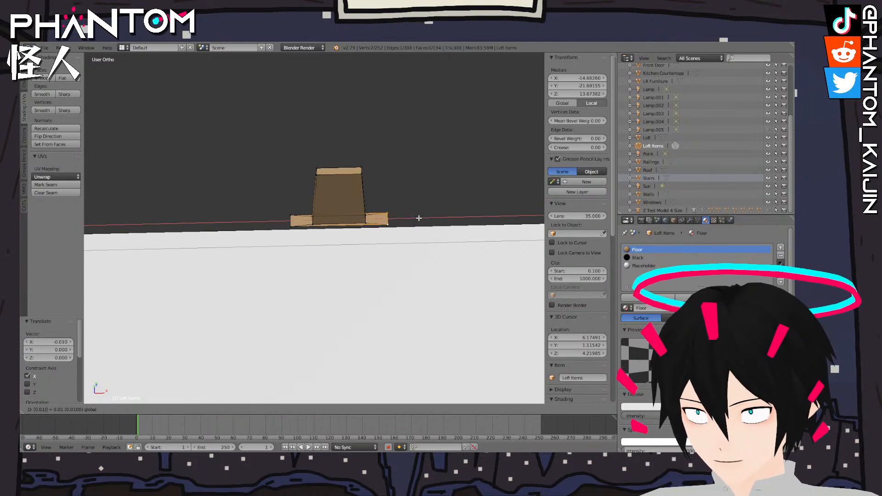
key("Return")
Extrude the widened base outline 0.002 down along Z to give the base thickness
right_click(291, 216, "alt")
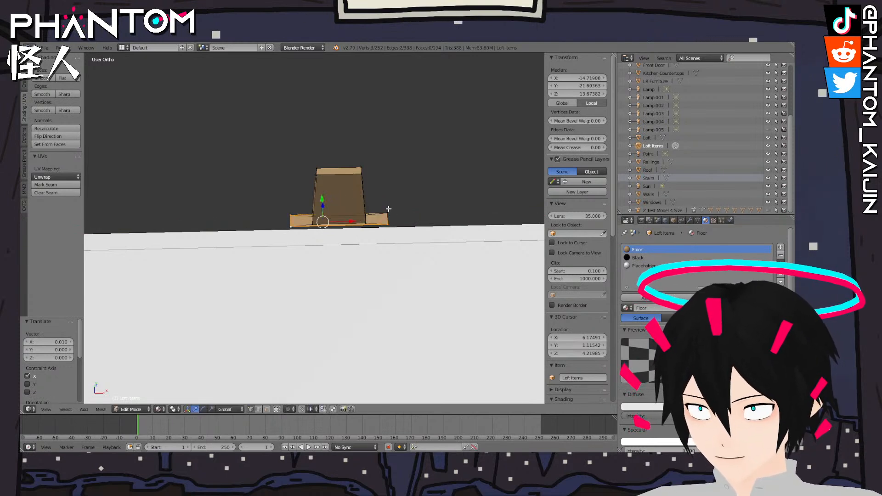
key("e")
right_click(371, 205)
middle_click_drag(336, 232, 336, 219)
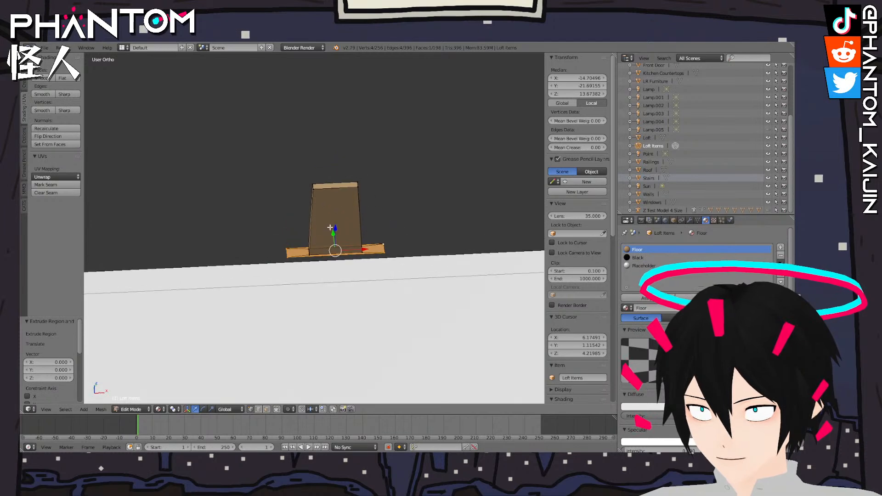
key("e")
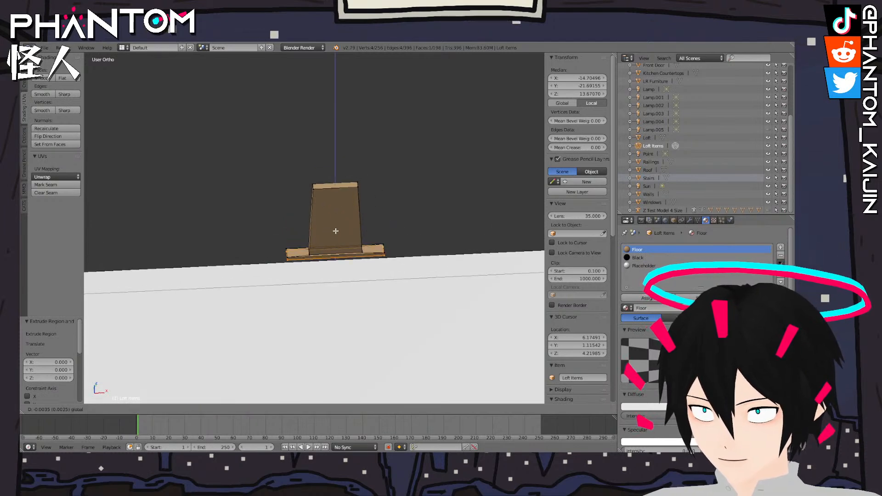
left_click(336, 231)
Select the side face of the base on the positive Y side and pull it about 0.007 outward along Y
middle_click_drag(336, 231, 288, 292)
right_click(233, 304)
right_click(233, 303, "shift")
middle_click_drag(233, 304, 250, 298)
right_click(220, 261, "shift")
right_click(220, 260, "shift")
left_click_drag(202, 296, 194, 300)
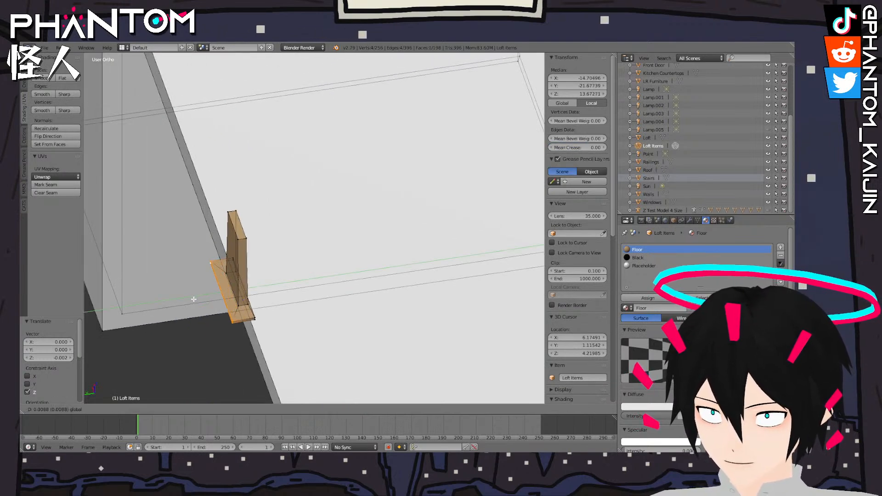
Widen the base by moving its +Y side 0.008 and its opposite side -0.008 along Y
type("0.")
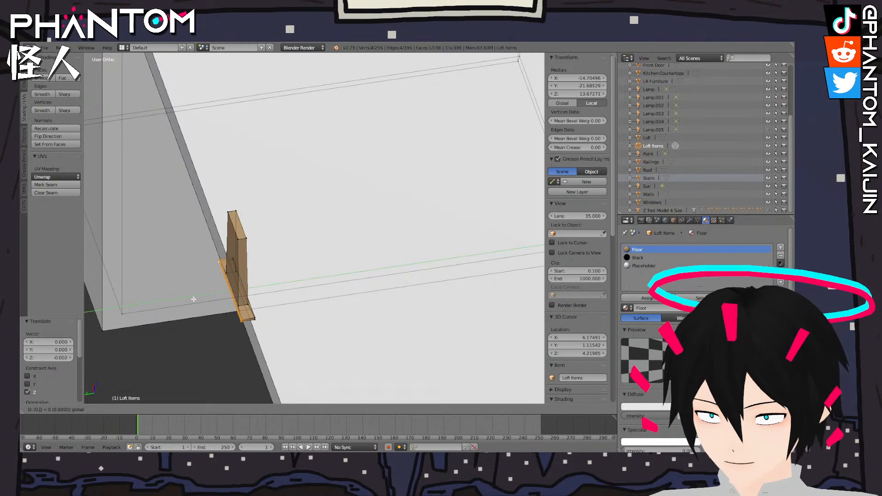
type("008")
key("Return")
middle_click_drag(194, 299, 172, 299)
right_click(246, 300)
right_click(245, 304, "shift")
right_click(261, 241, "shift")
right_click(260, 239, "shift")
left_click_drag(224, 269, 236, 271)
type("-0.008")
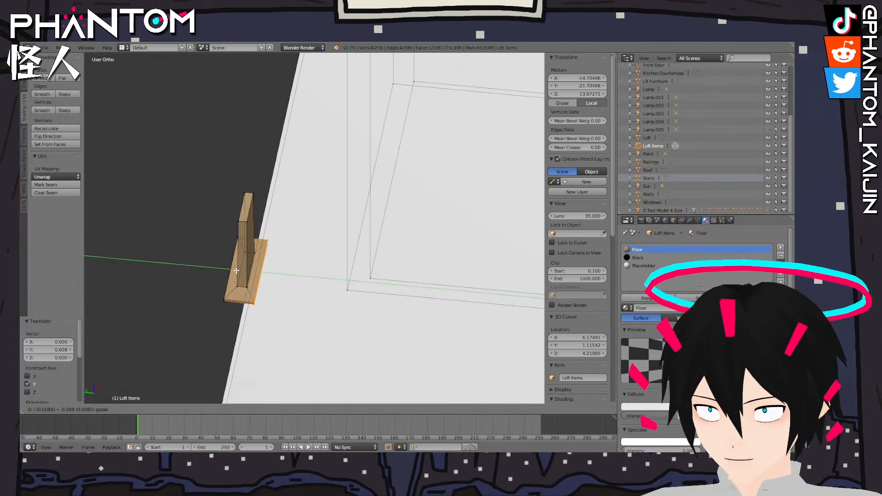
key("Return")
Extrude the upright's top face a short distance upward to form a mounting block
middle_click_drag(313, 285, 293, 238)
right_click(256, 220)
right_click(263, 223, "shift")
right_click(272, 208, "shift")
key("e")
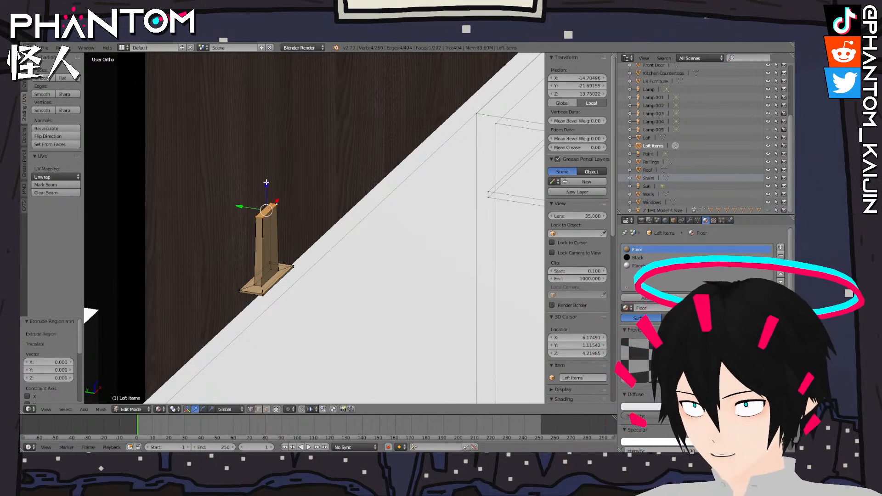
left_click(268, 161)
Extrude the mounting block's front face about 0.004 outward along negative Y
right_click(262, 198)
right_click(262, 218, "shift")
right_click(277, 184, "shift")
right_click(278, 205, "shift")
key("e")
right_click(277, 205)
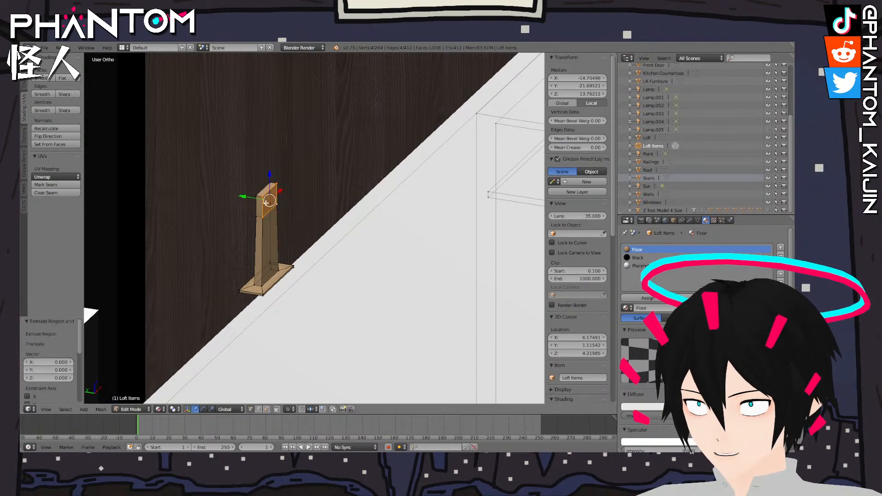
left_click_drag(242, 195, 245, 196)
key("Tab")
middle_click_drag(244, 197, 291, 211)
key("Tab")
key("KP_1")
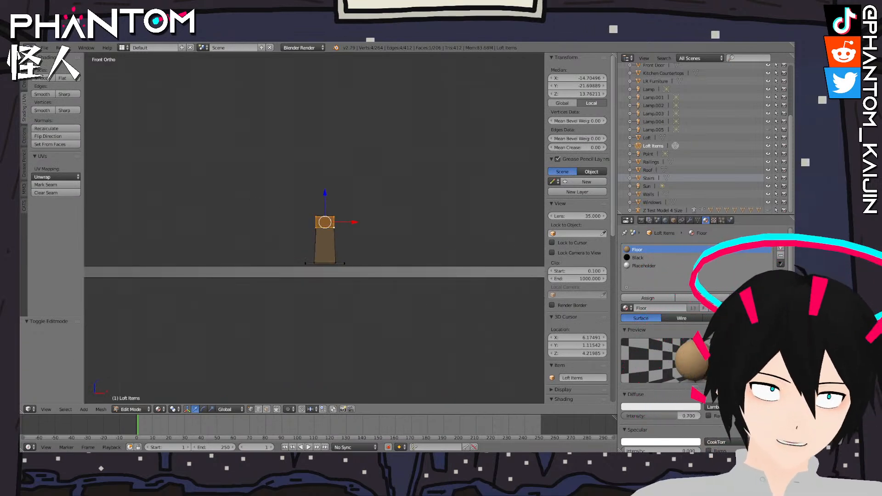
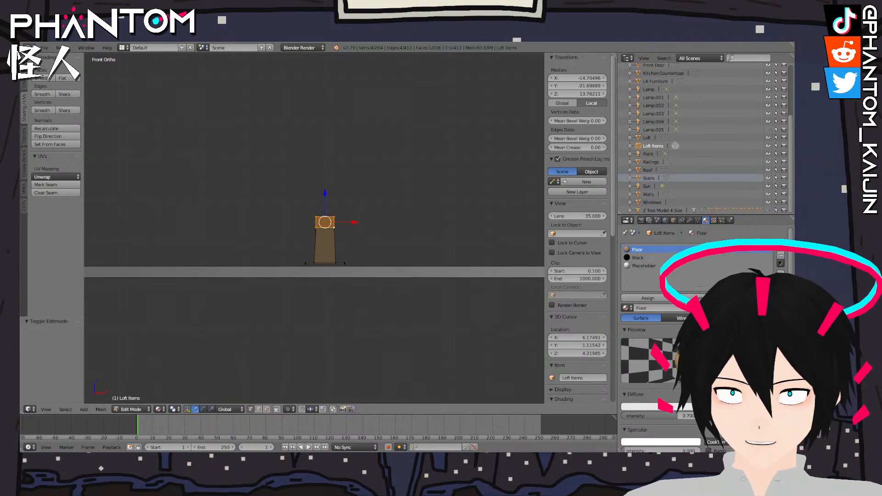
Extrude a chain of two vertices outward and upward from the mounting block's upper corner on the negative X side
scroll(294, 201, "up", 10)
middle_click_drag(294, 201, 266, 214)
key("KP_1")
scroll(270, 214, "down", 6)
middle_click_drag(326, 220, 276, 257, "shift")
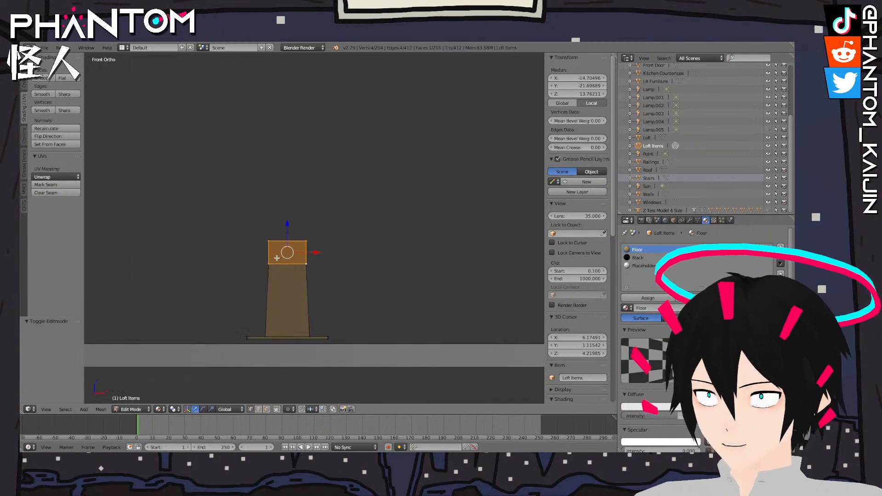
middle_click_drag(208, 271, 290, 280, "shift")
right_click(351, 251)
middle_click_drag(351, 251, 281, 228)
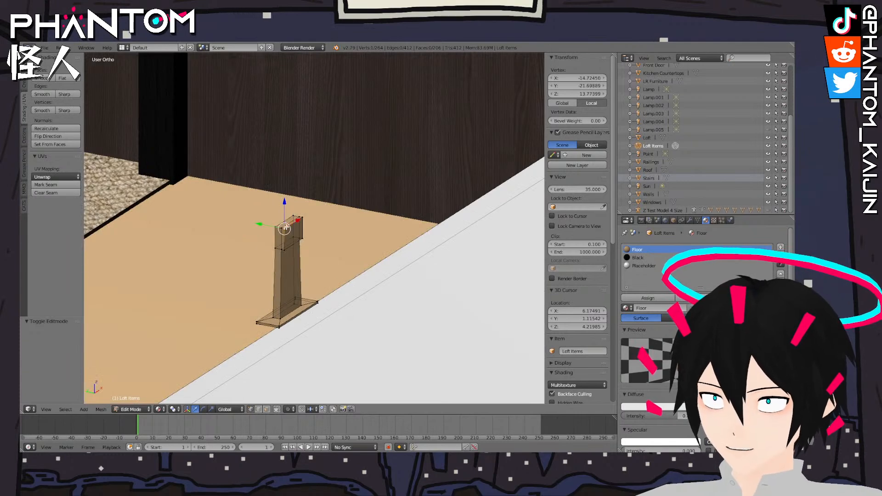
key("KP_1")
key("e")
left_click(254, 211)
key("e")
left_click(200, 197)
Delete the chain's middle vertex and move the detached end vertex higher above the stand
right_click(317, 238)
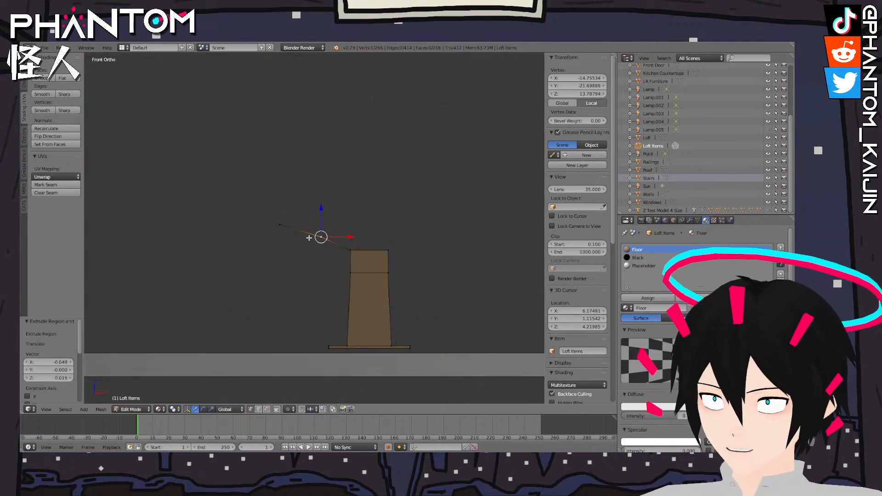
key("x")
left_click(301, 233)
right_click(282, 226)
scroll(292, 215, "down", 8)
middle_click_drag(291, 214, 319, 230, "shift")
scroll(325, 232, "up", 2)
scroll(326, 232, "up", 4)
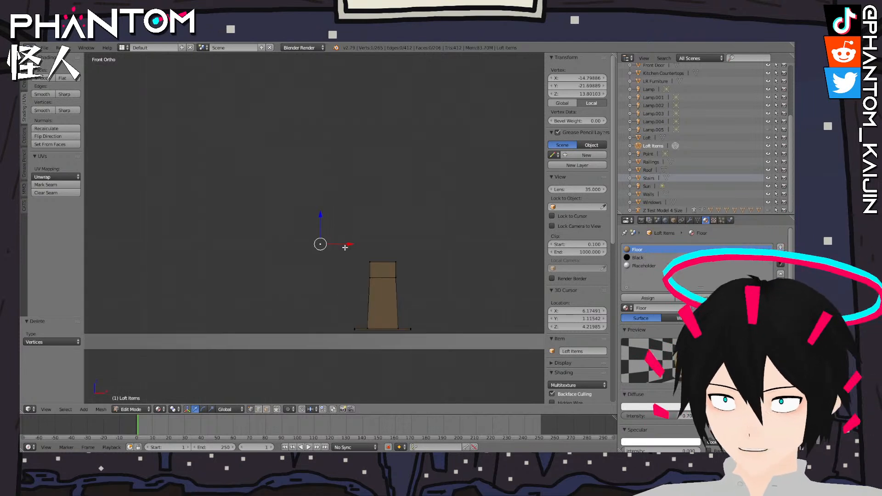
key("g")
left_click(263, 189)
Extrude the loose vertex 19.2 along X to form the screen's bottom edge
key("e")
right_click(268, 191)
left_click_drag(265, 191, 295, 193)
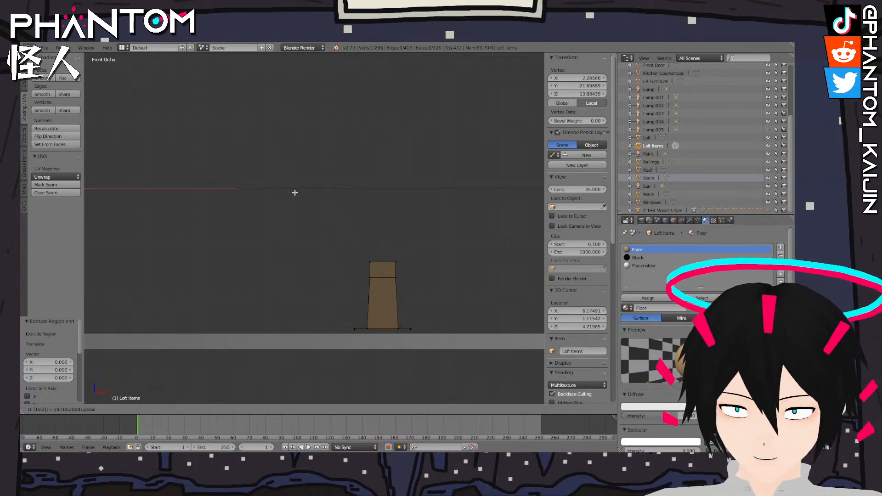
key("Return")
Select both ends of the long edge and extrude it 10.8 up along Z into a rectangular face
scroll(277, 197, "down", 6)
scroll(346, 207, "down", 6)
middle_click_drag(370, 208, 228, 261, "shift")
scroll(250, 254, "down", 4)
scroll(253, 253, "down", 6)
scroll(286, 252, "up", 12)
right_click(101, 295, "shift")
scroll(133, 287, "down", 7)
middle_click_drag(374, 246, 312, 275, "shift")
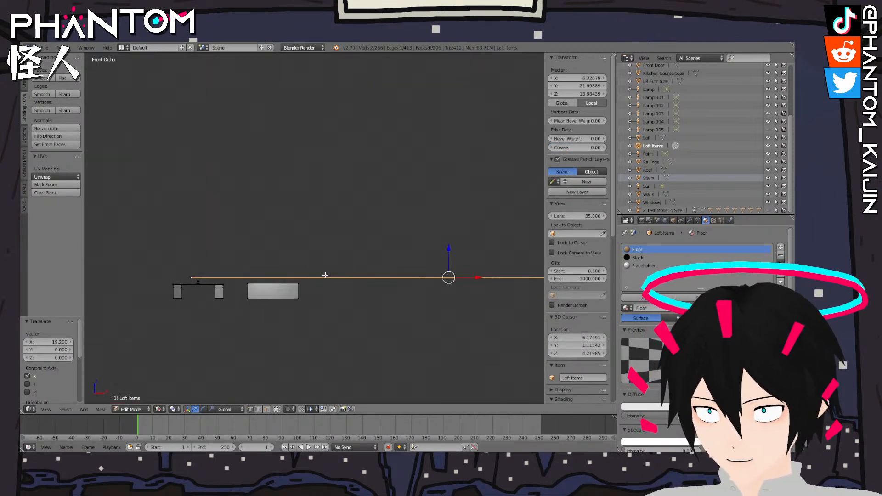
middle_click_drag(425, 258, 391, 279, "shift")
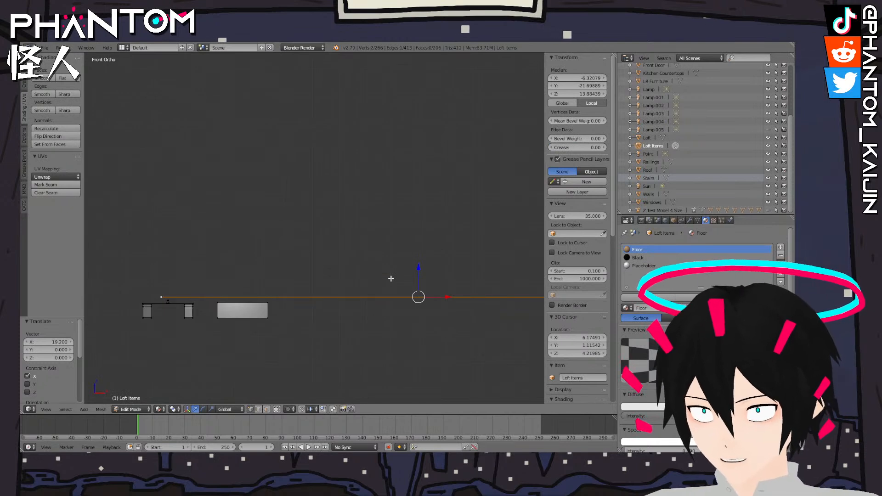
key("e")
type("z")
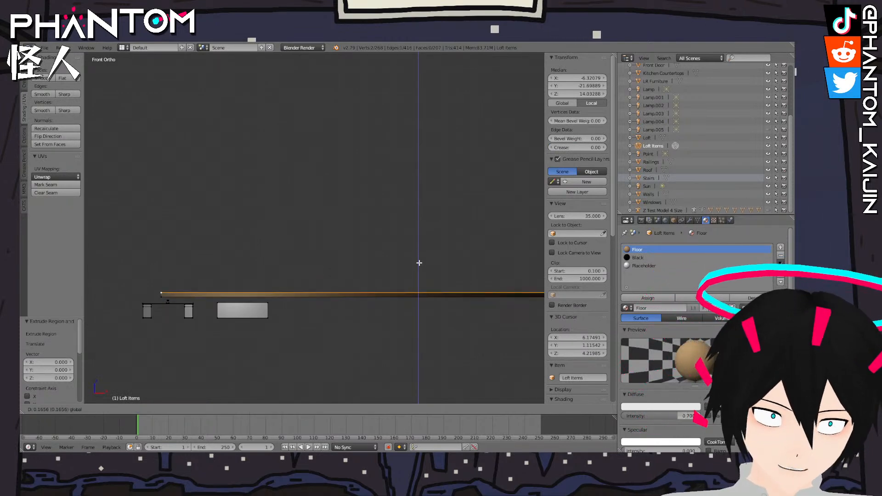
type("10")
key("Return")
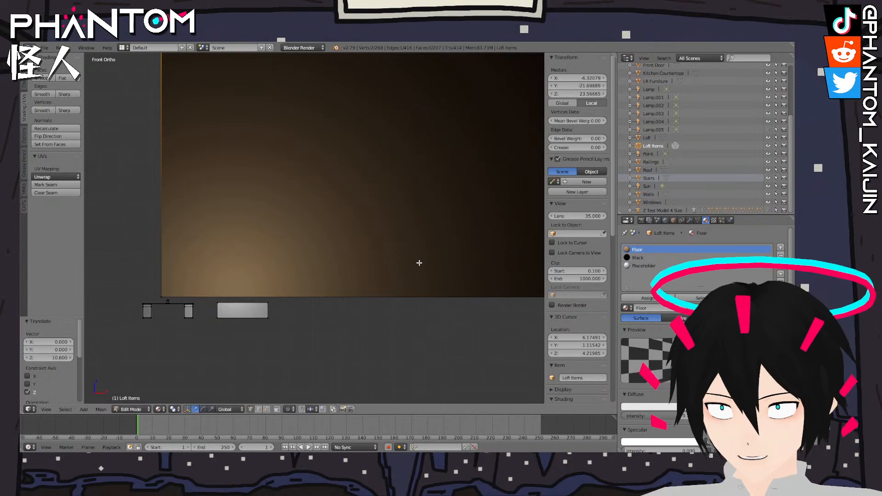
Scale the whole rectangle down and move it above the stand on the desk
scroll(418, 260, "down", 8)
right_click(399, 178)
key("l")
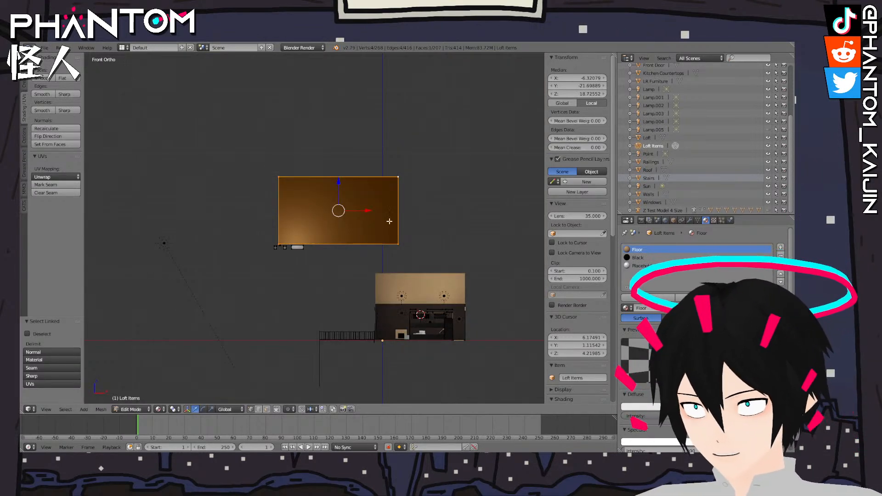
key("s")
left_click(360, 272)
key("g")
left_click(299, 247)
scroll(395, 202, "up", 15)
scroll(395, 202, "up", 5)
key("s")
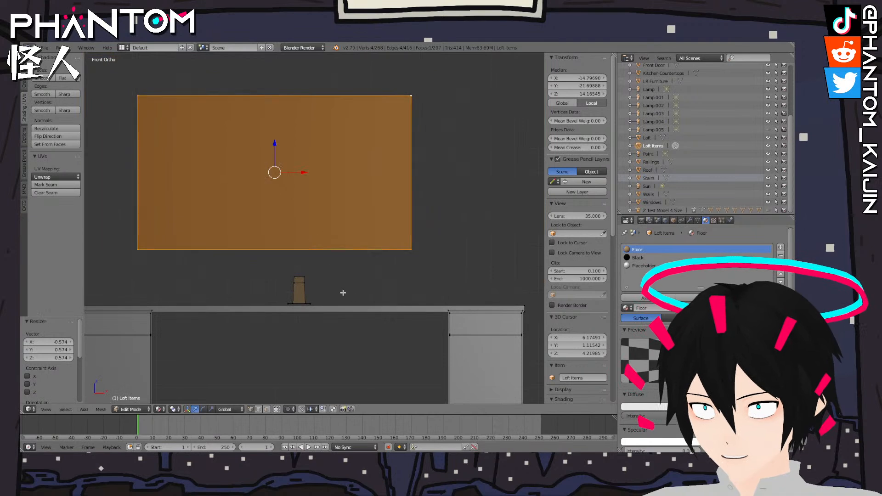
left_click(346, 293)
Scale the rectangle by 0.546, 0.820 and 0.929, moving it down between scalings until it is centred over the stand
key("s")
left_click(334, 315)
key("g")
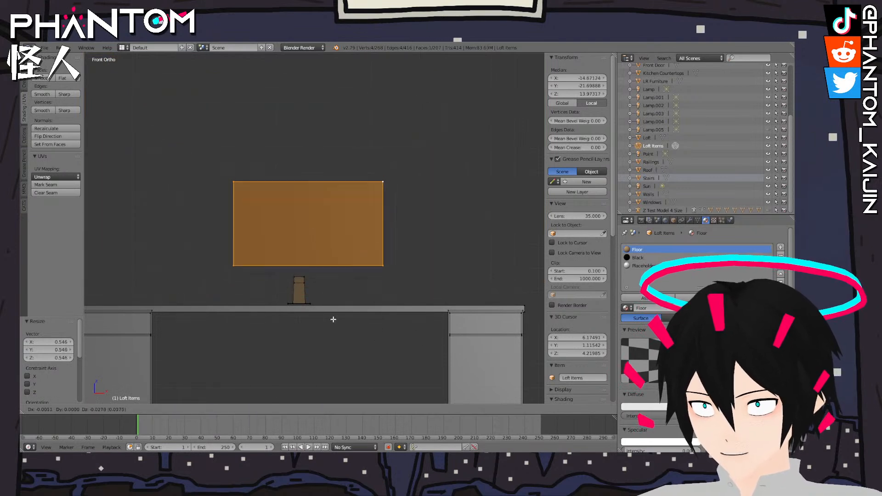
left_click(333, 340)
key("s")
left_click(375, 342)
key("g")
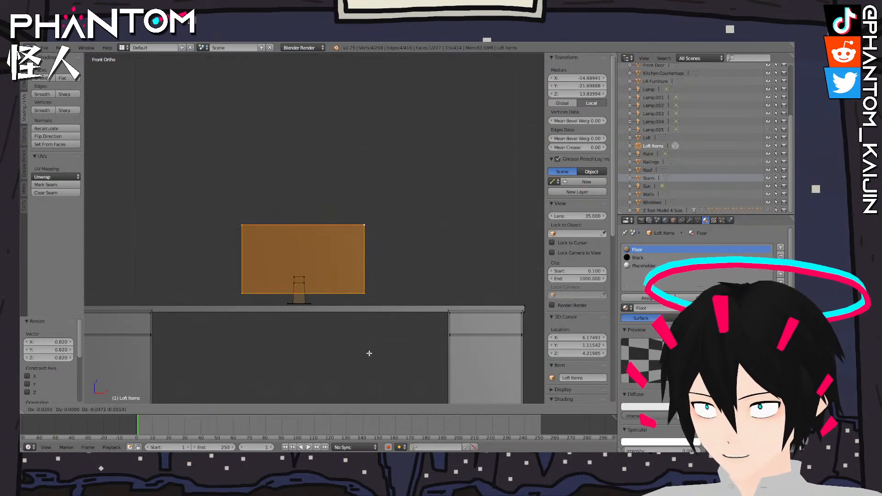
left_click(366, 353)
key("s")
left_click(391, 353)
key("g")
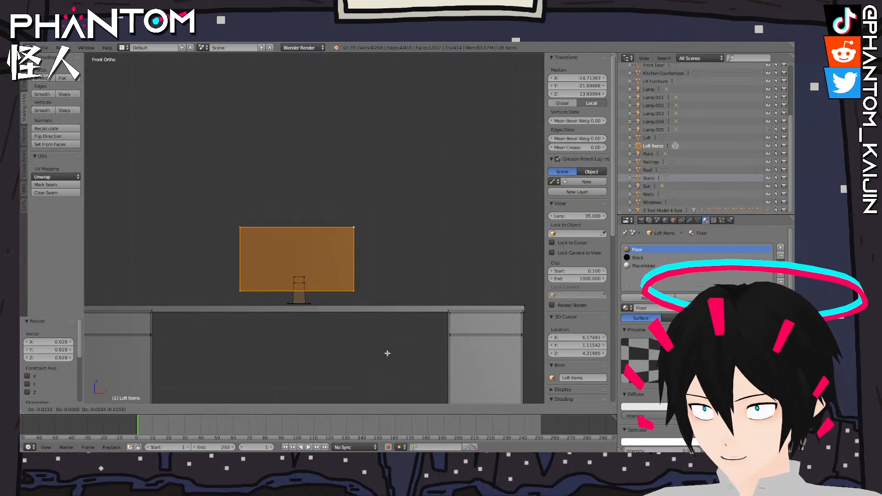
left_click(389, 353)
Extrude the rectangle about 0.006 along negative Y to give the screen panel thickness
middle_click_drag(389, 354, 423, 345)
scroll(423, 345, "down", 3)
key("e")
right_click(330, 327)
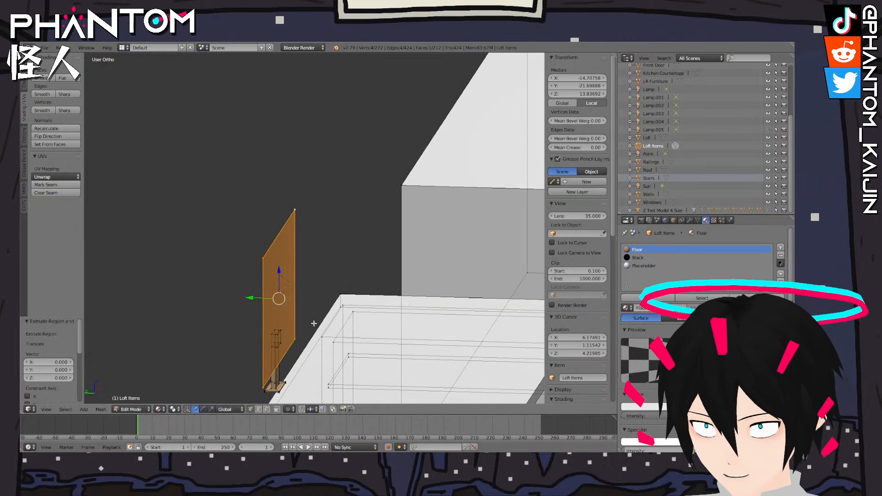
left_click_drag(250, 296, 253, 298)
middle_click_drag(253, 297, 334, 227)
scroll(309, 307, "up", 3)
scroll(334, 227, "down", 3)
key("KP_1")
key("KP_3")
scroll(340, 243, "up", 3)
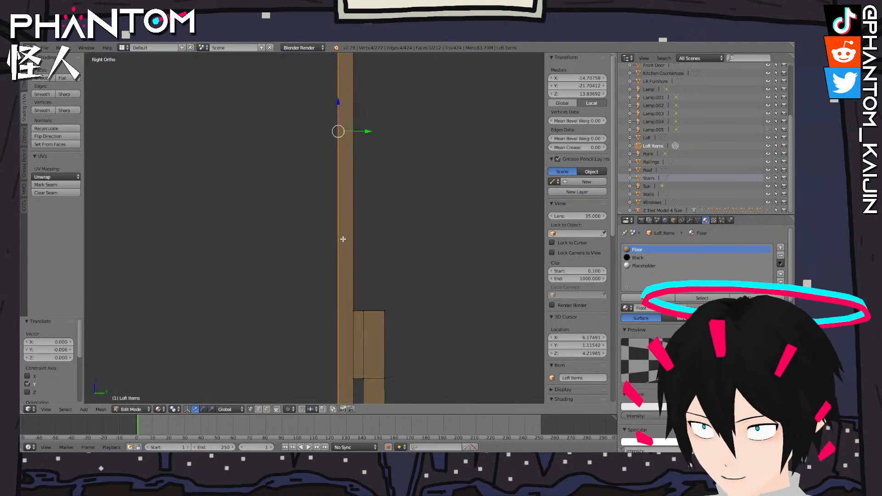
Select the whole screen panel and shift it slightly along Y against the mounting block
scroll(343, 258, "down", 5)
scroll(344, 294, "up", 3)
middle_click_drag(332, 348, 296, 303, "shift")
scroll(304, 340, "up", 3)
middle_click_drag(294, 368, 282, 295, "shift")
key("l")
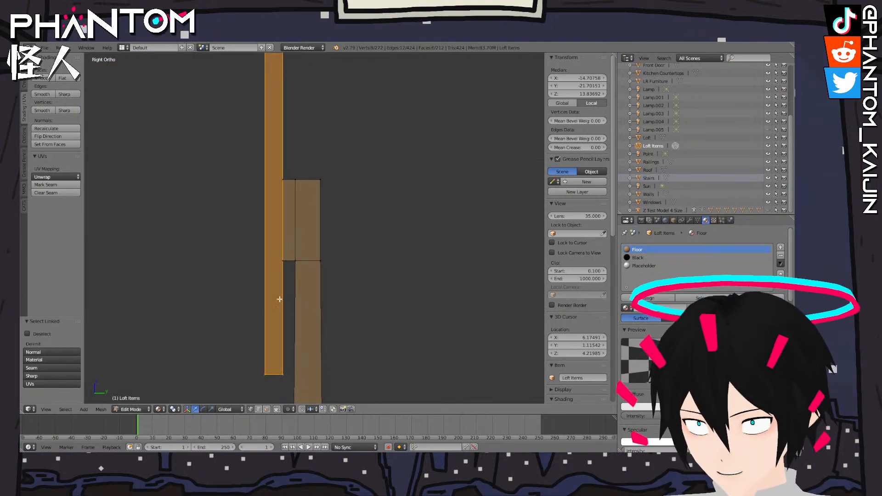
key("g")
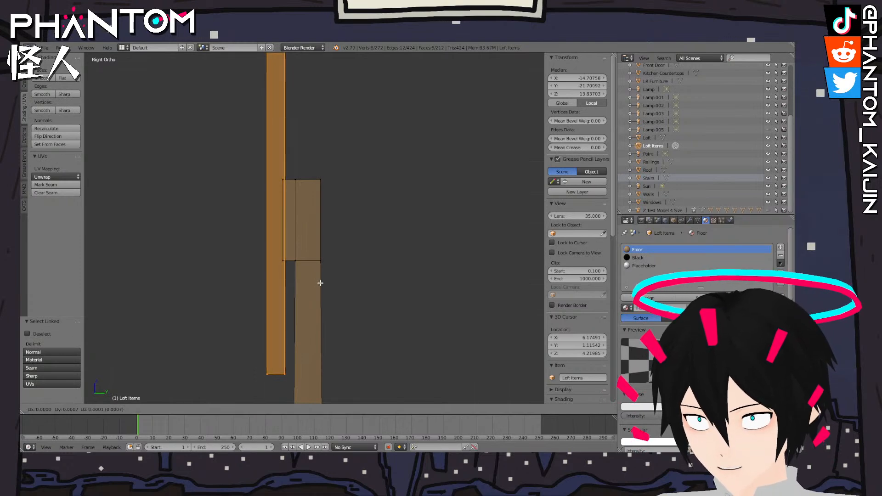
left_click(321, 283)
Extrude the panel's front face in place and scale it to about 0.98 to form a thin bezel
middle_click_drag(321, 283, 451, 270)
key("Tab")
scroll(310, 291, "up", 4)
key("Tab")
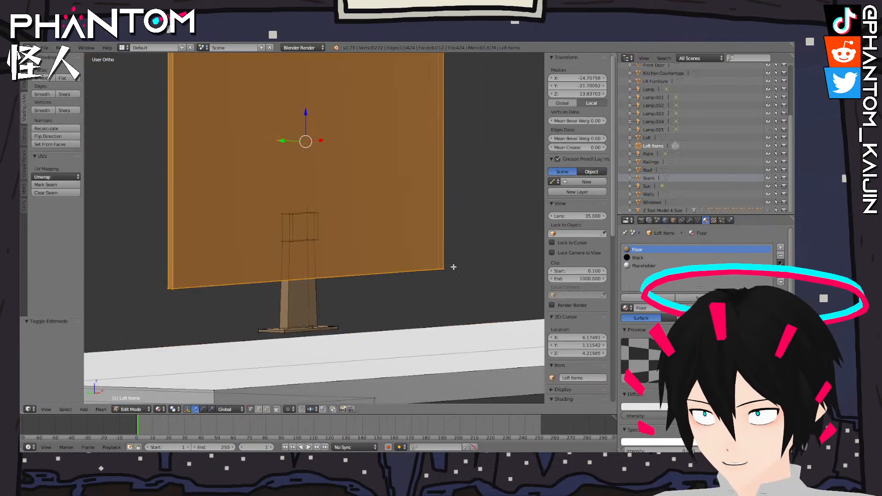
right_click(446, 270)
right_click(175, 289, "shift")
middle_click_drag(224, 269, 220, 392, "shift")
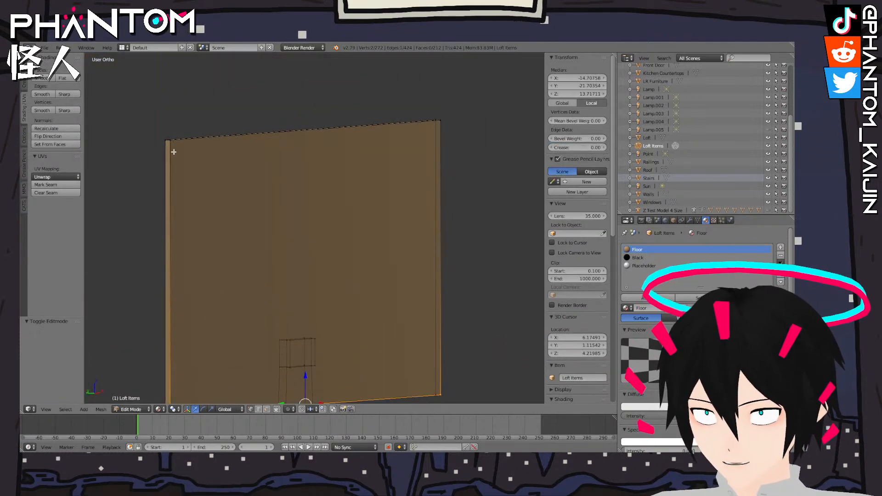
middle_click_drag(369, 171, 449, 142, "shift")
right_click(434, 147, "shift")
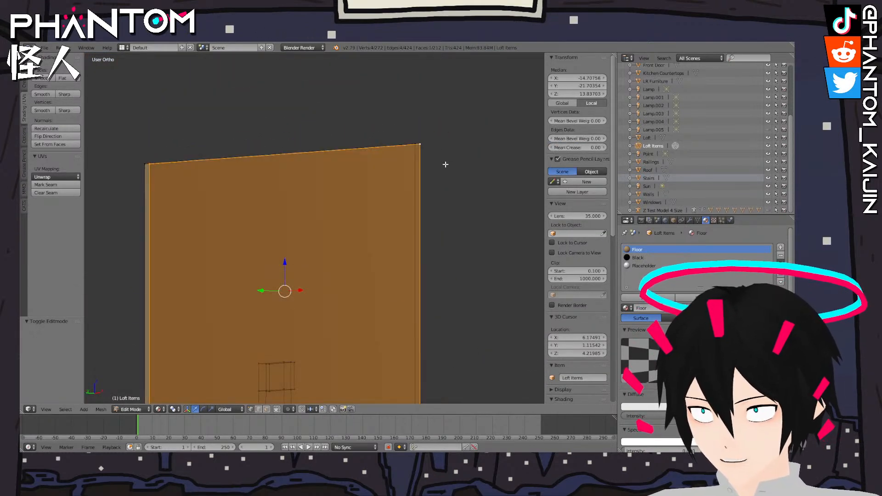
key("e")
key("Escape")
key("s")
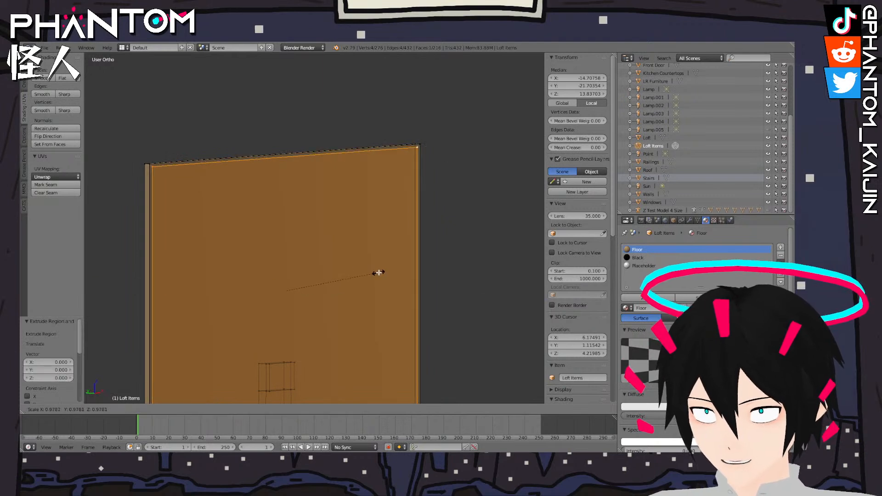
left_click(380, 272)
Extrude the inset screen face and push it about 0.001 into the panel along Y
middle_click_drag(380, 272, 337, 275)
key("e")
right_click(337, 276)
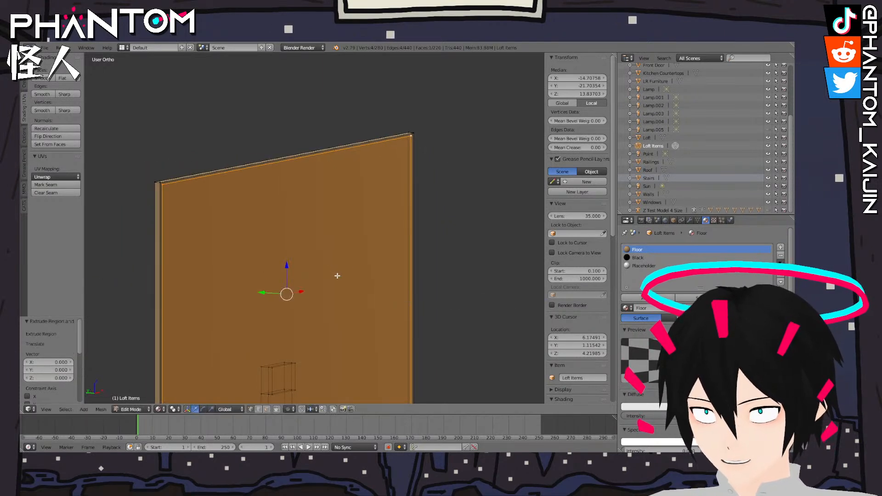
left_click_drag(262, 293, 260, 293)
key("Tab")
middle_click_drag(355, 301, 286, 285)
scroll(243, 288, "down", 5)
key("Tab")
scroll(286, 359, "up", 4)
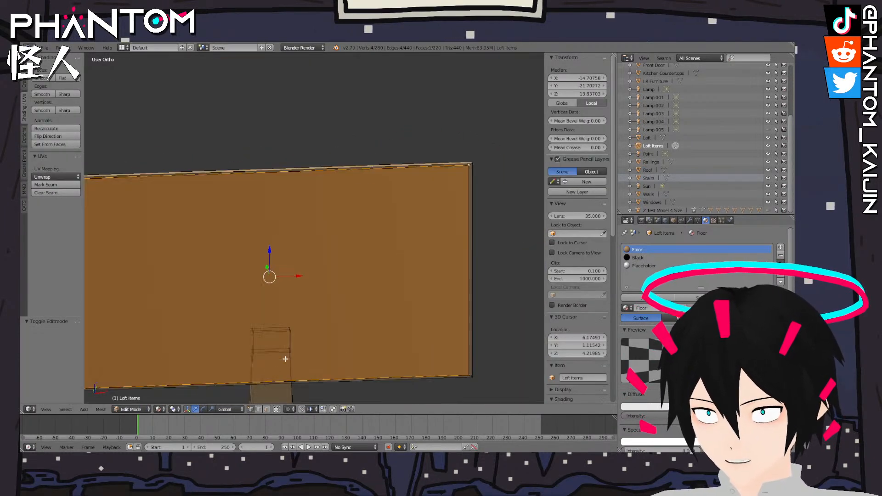
Select the recessed screen face in face mode and assign the Black material to it
left_click(269, 409)
right_click(270, 263)
right_click(273, 276)
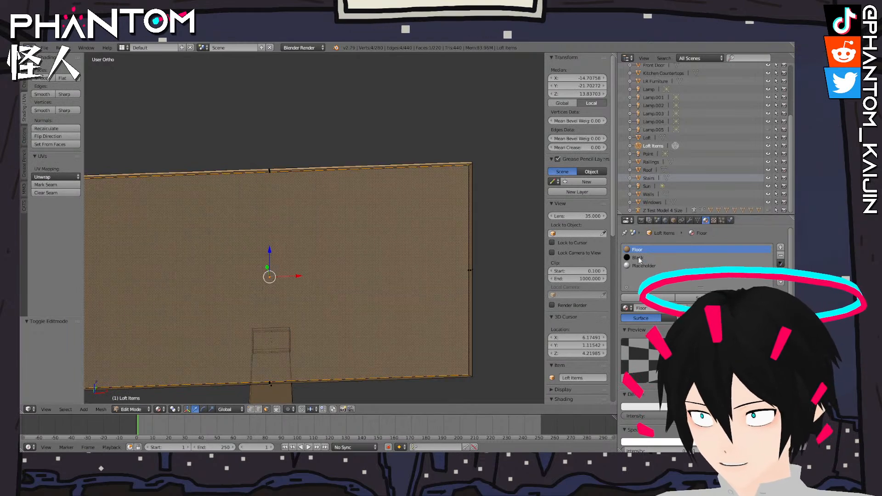
left_click(634, 298)
key("Tab")
scroll(349, 294, "down", 5)
middle_click_drag(351, 294, 338, 269)
scroll(325, 280, "up", 2)
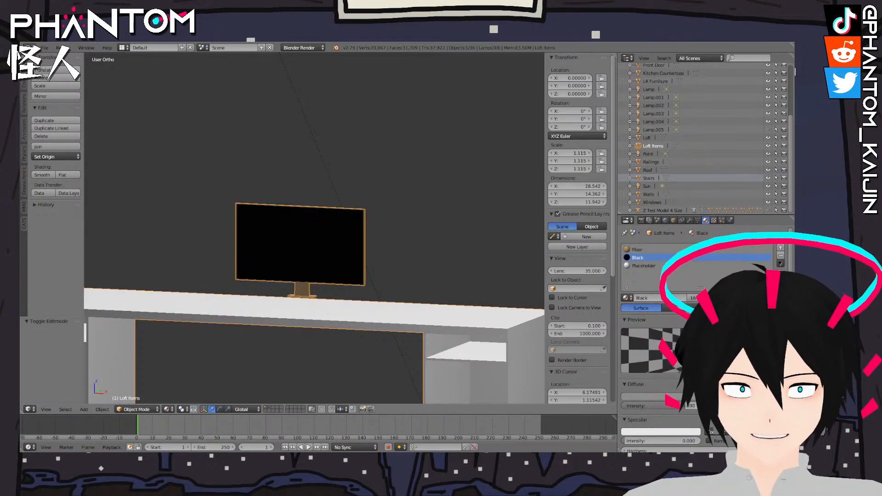
middle_click_drag(271, 146, 333, 151)
scroll(332, 151, "up", 7)
Switch to vertex selection in edit mode and select the linked geometry of the monitor on the desk
key("Tab")
scroll(358, 174, "down", 4)
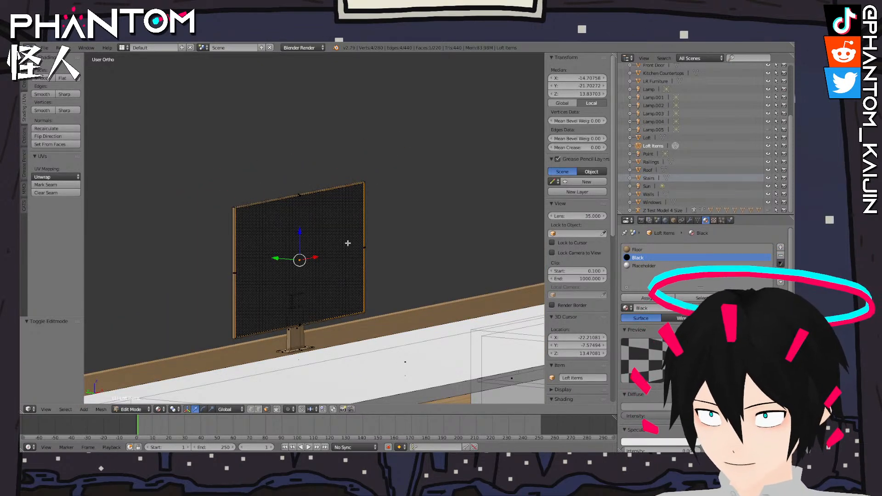
key("l")
left_click(243, 409)
left_click(248, 409)
left_click(251, 409)
right_click(233, 208)
key("l")
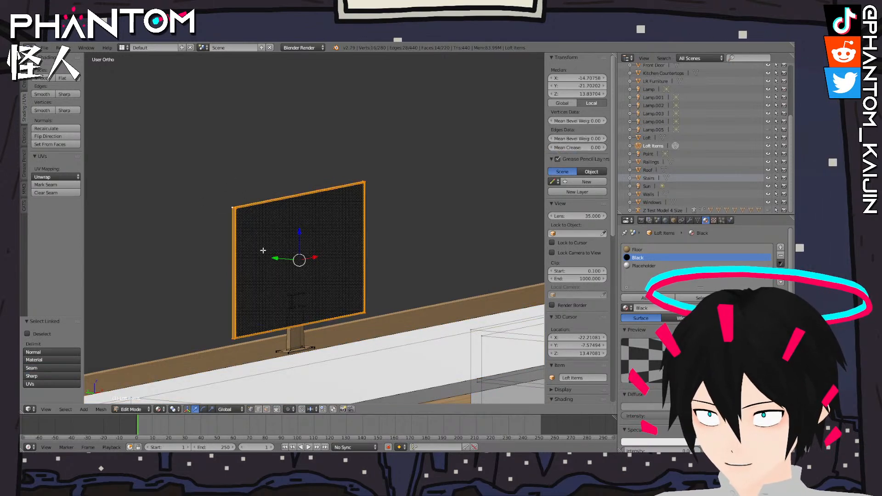
Duplicate the monitor with its stand and move the copy about 0.484 along negative X beside the original
key("KP_1")
key("space")
left_click(364, 342)
middle_click_drag(319, 270, 397, 264, "shift")
scroll(396, 266, "down", 2)
left_click_drag(380, 273, 213, 275)
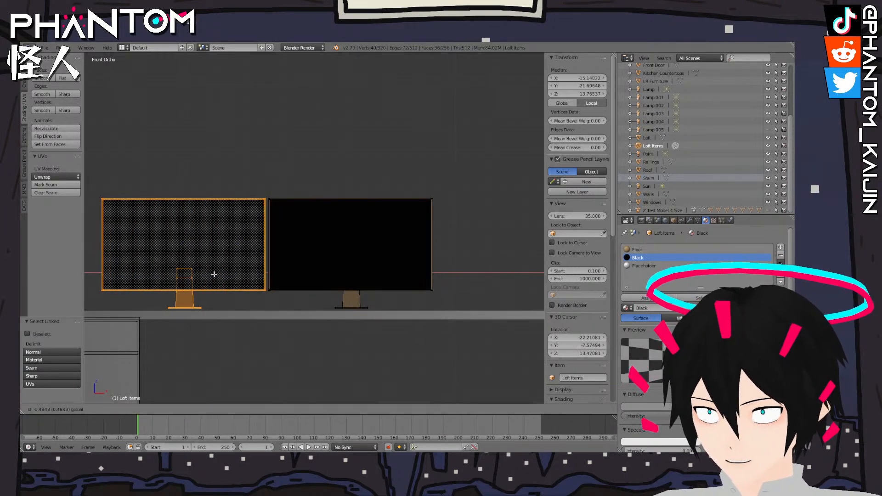
left_click(214, 274)
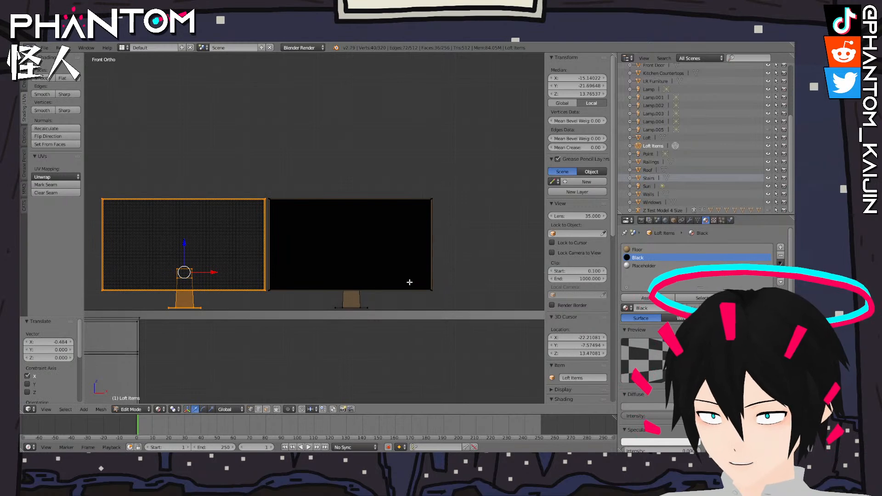
Select both monitors and move them about 0.220 along X and -0.041 along Y on the desktop
key("l")
key("KP_7")
scroll(378, 294, "up", 3)
key("g")
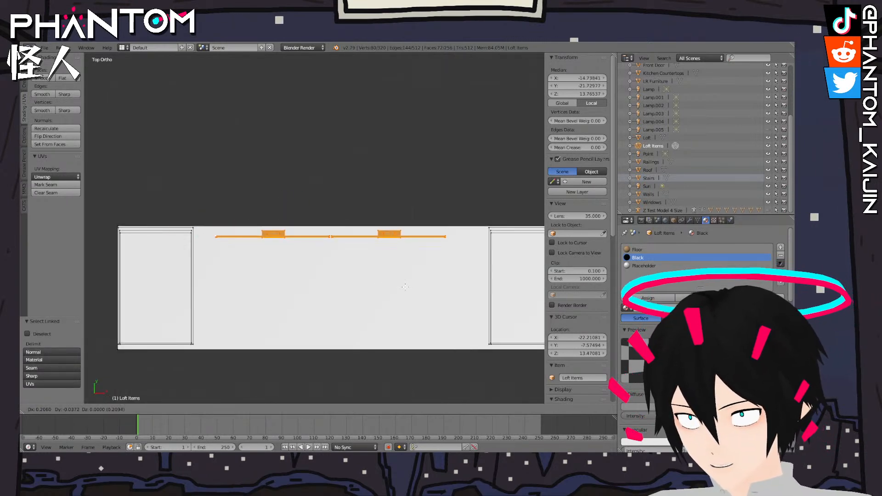
left_click(408, 287)
Lower both monitors about 0.006 along Z so their stands sit on the desktop
middle_click_drag(408, 287, 487, 177)
key("KP_1")
scroll(372, 218, "up", 5)
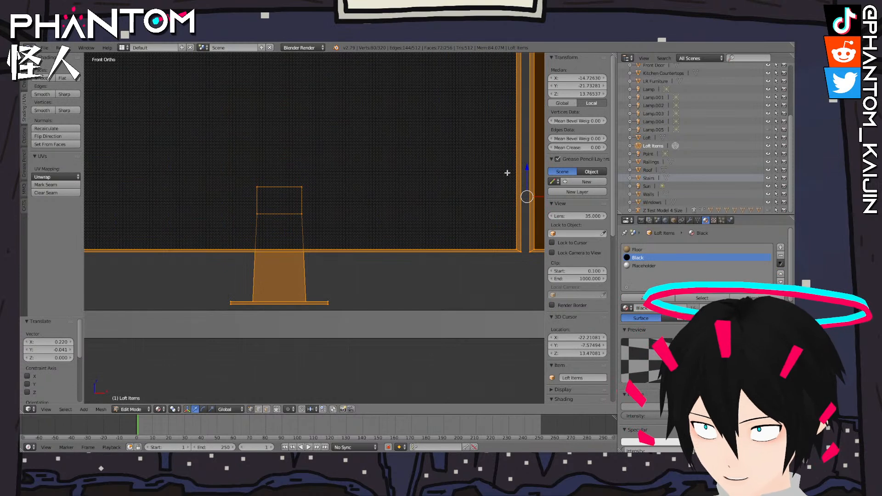
left_click_drag(529, 168, 526, 174)
scroll(427, 215, "down", 6)
middle_click_drag(428, 215, 403, 297)
Select only the left monitor with its stand and rotate it -6° in the top view
key("KP_7")
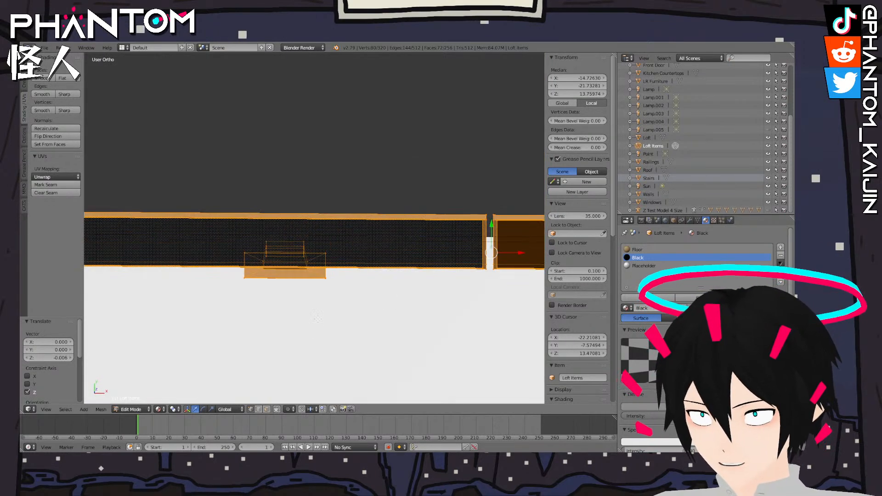
key("a")
key("l")
key("l")
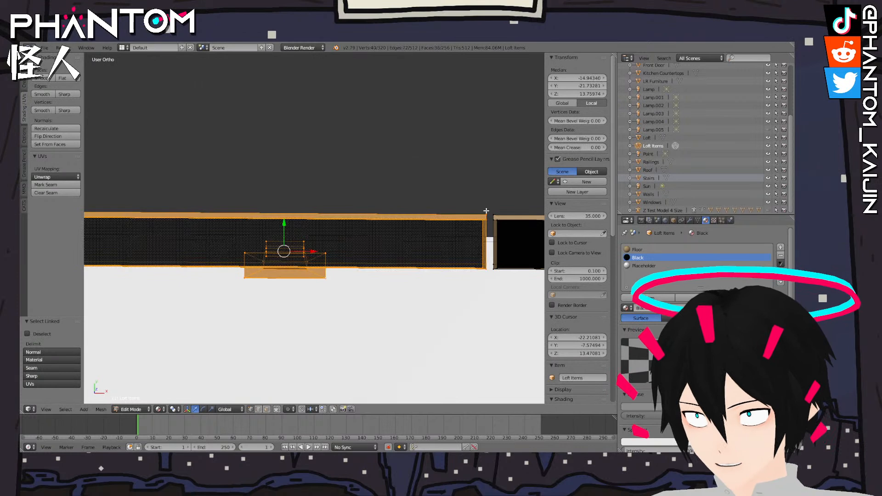
key("KP_7")
type("r10")
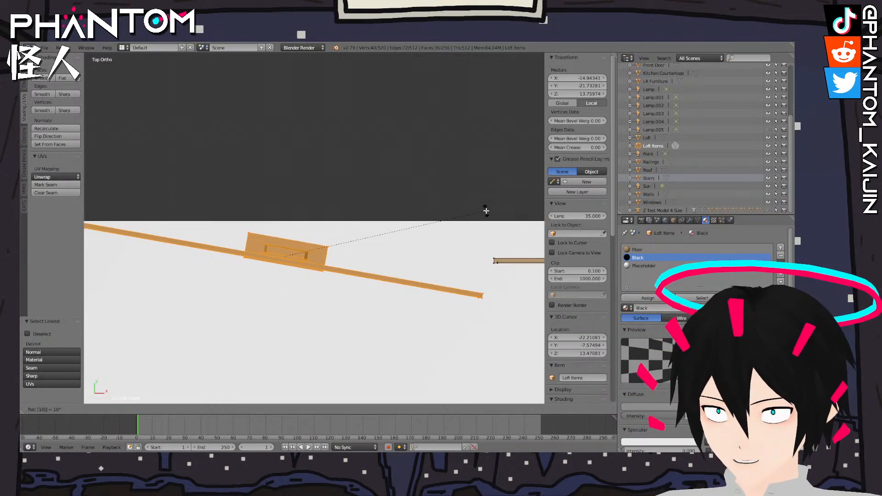
key("BackSpace")
key("BackSpace")
type("-8")
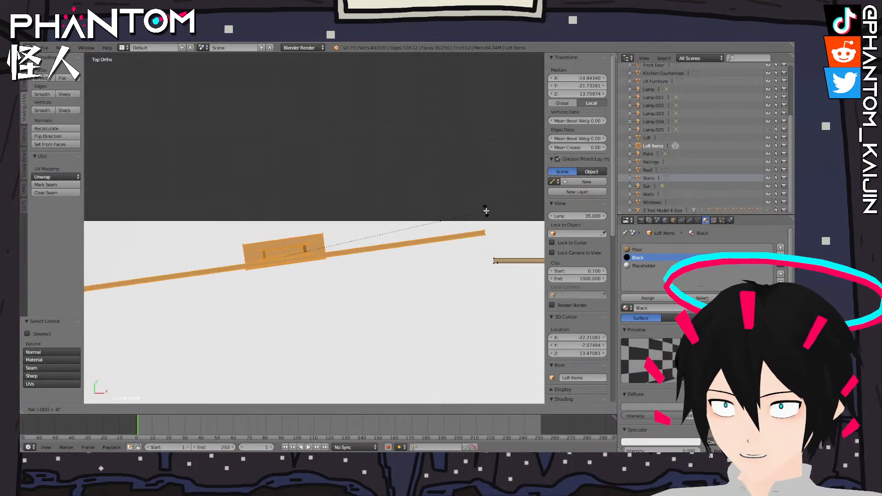
key("BackSpace")
type("6")
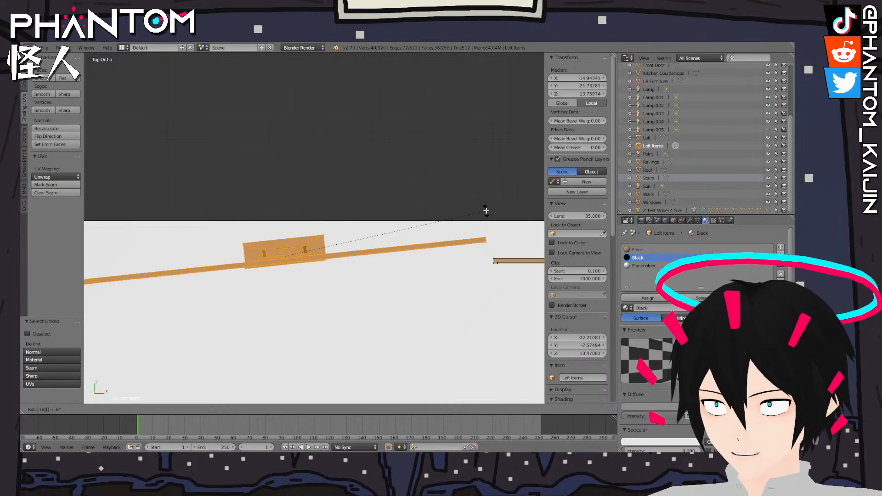
key("Return")
Select the right monitor with its stand and rotate it 6° in the top view
scroll(486, 210, "down", 2)
middle_click_drag(475, 204, 352, 231, "shift")
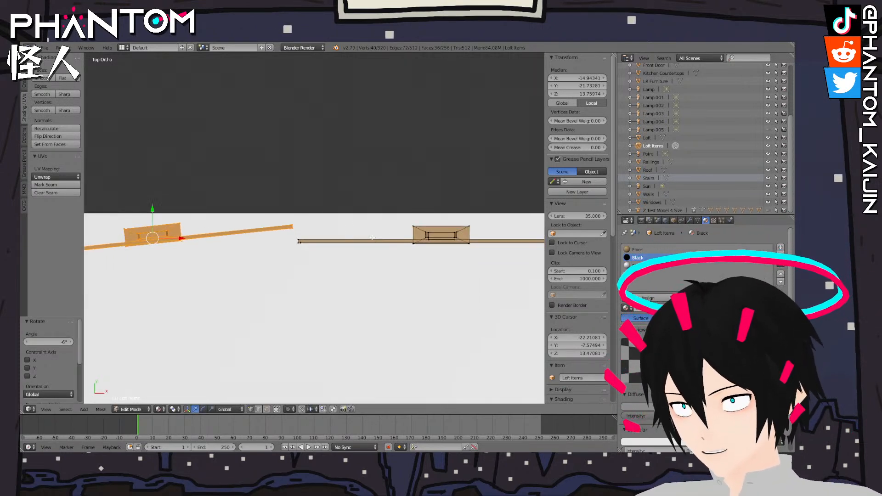
right_click(298, 241)
type("l")
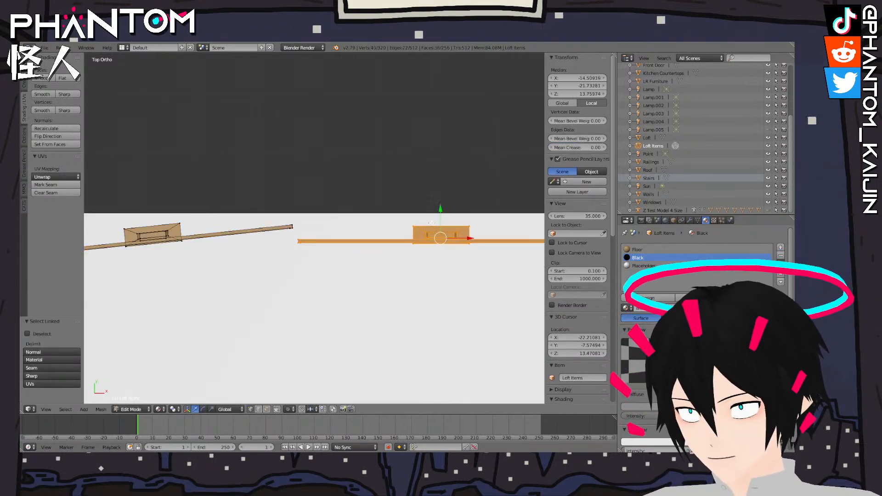
type("r6")
key("Return")
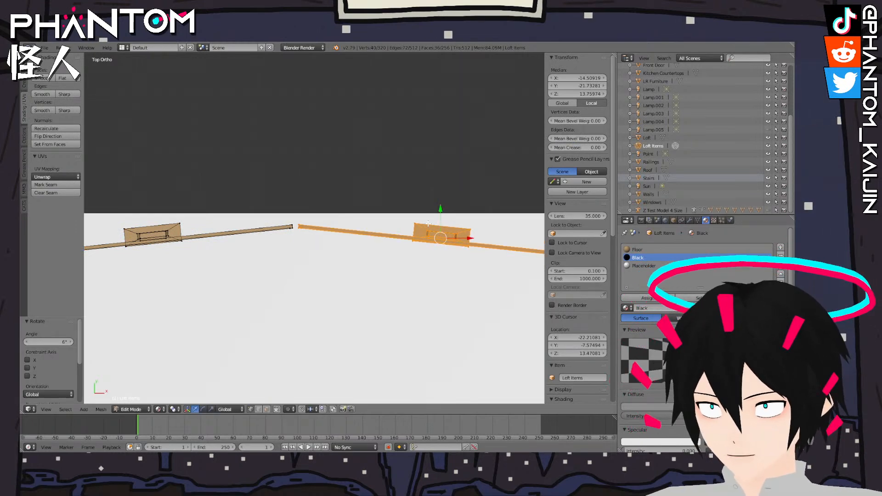
Select both angled monitors with their stands, shift them along Y on the desk, and leave edit mode
scroll(374, 248, "down", 4)
key("KP_1")
key("a")
middle_click_drag(362, 250, 300, 190)
scroll(301, 189, "up", 2)
key("l")
key("l")
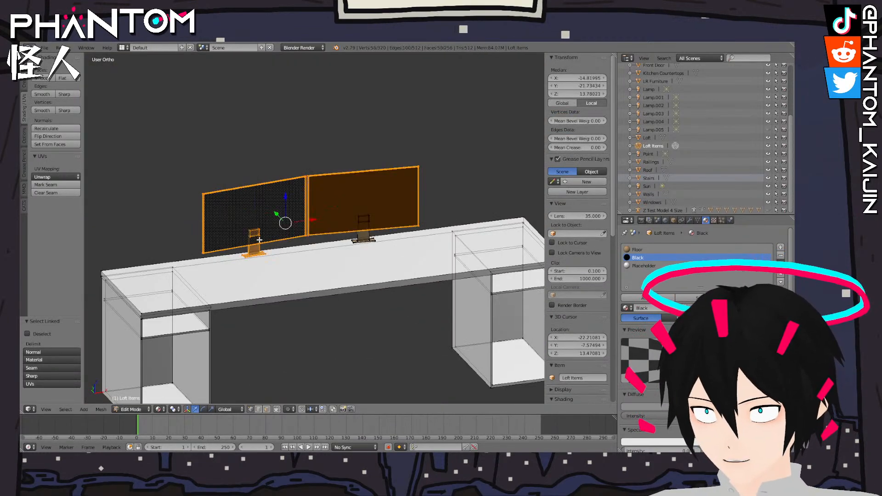
mouse_move(343, 217)
middle_mouse_down()
mouse_move(322, 215)
mouse_move(377, 219)
mouse_move(451, 197)
mouse_move(340, 200)
mouse_move(329, 214)
mouse_move(312, 214)
mouse_move(340, 216)
middle_mouse_up()
key("g")
key("y")
left_click(318, 213)
key("Tab")
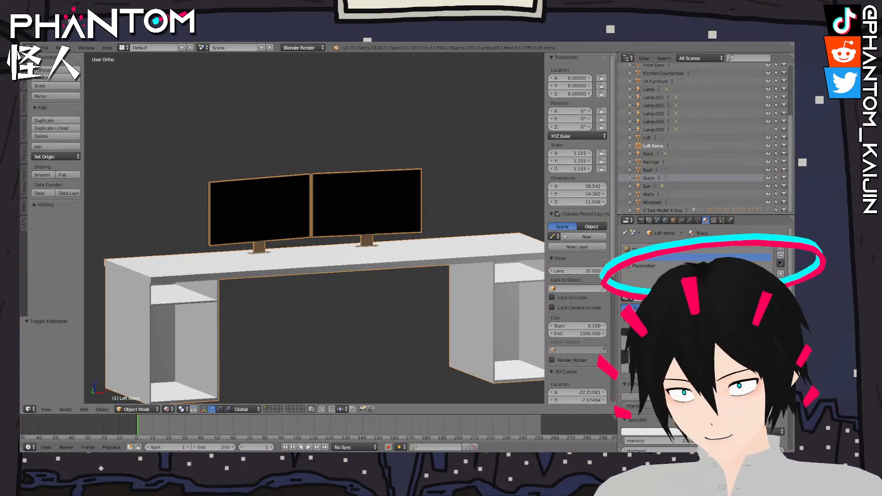
Delete the vertices of the separate placeholder box beside the desk in the loft items mesh
middle_click_drag(340, 216, 255, 195)
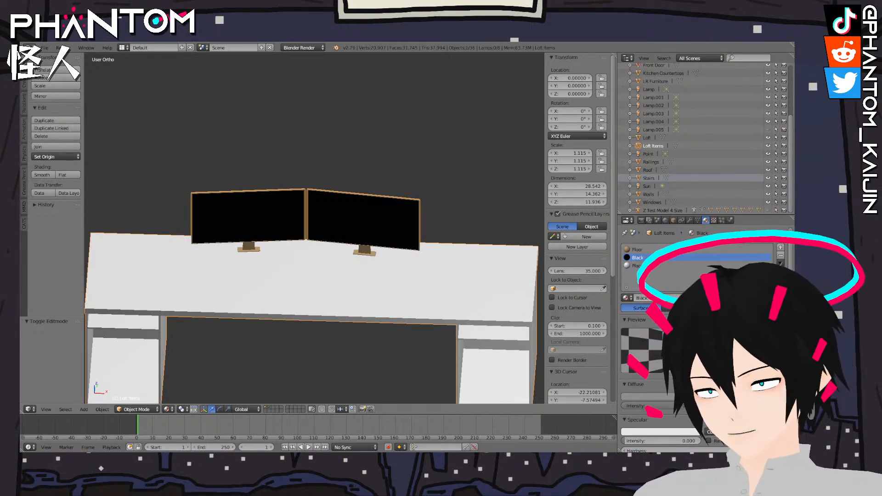
middle_click_drag(321, 184, 384, 161)
scroll(362, 162, "down", 3)
scroll(386, 159, "down", 4)
key("g")
right_click(400, 252)
key("Tab")
right_click(386, 246)
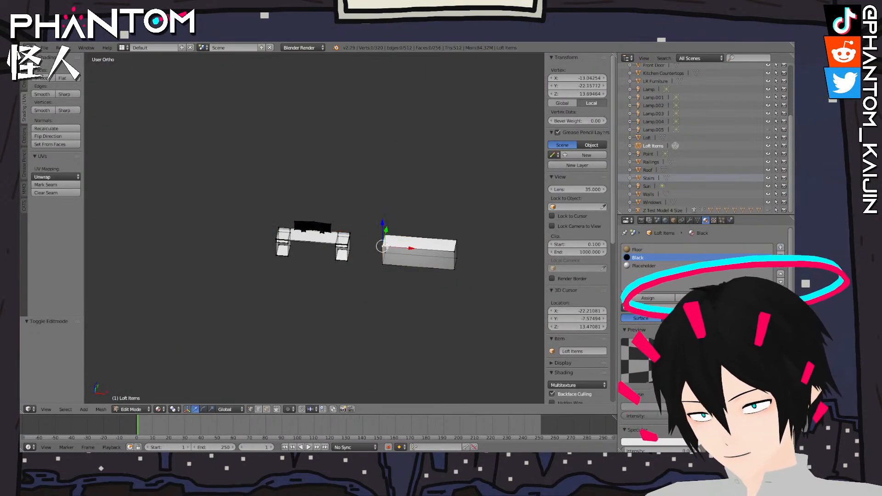
key("l")
key("x")
left_click(384, 245)
Move the desk and monitors in the top view over the placeholder block along the loft wall
key("l")
scroll(397, 294, "down", 5)
key("KP_7")
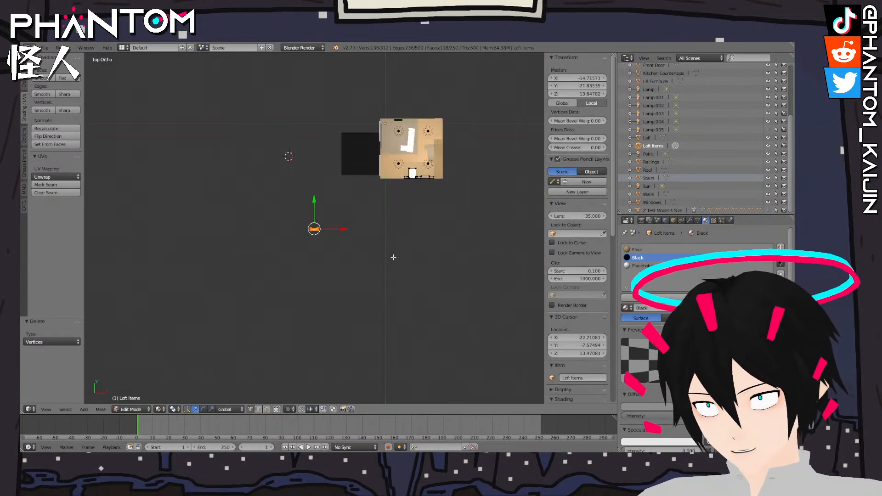
scroll(394, 256, "down", 2)
key("g")
left_click(412, 238)
scroll(418, 240, "up", 12)
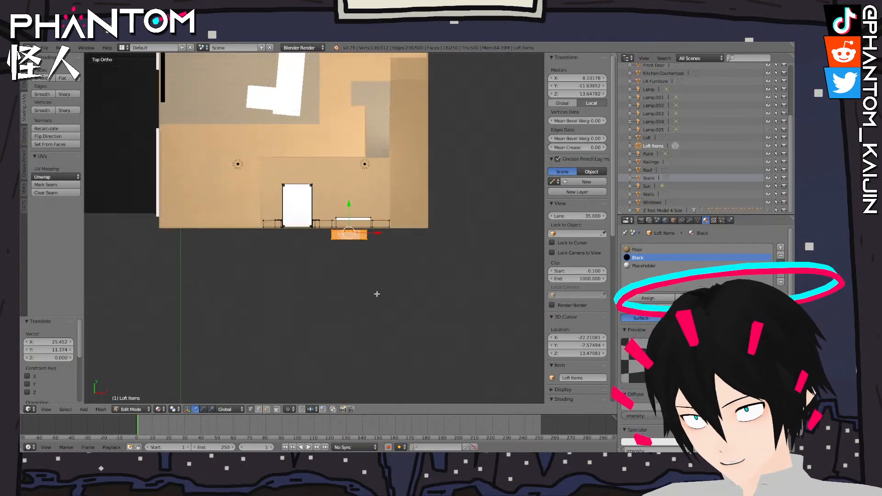
key("g")
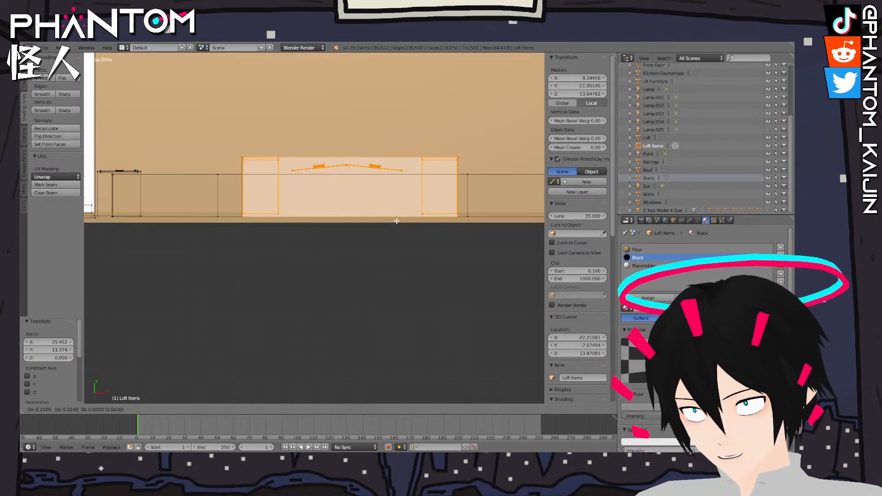
left_click(396, 221)
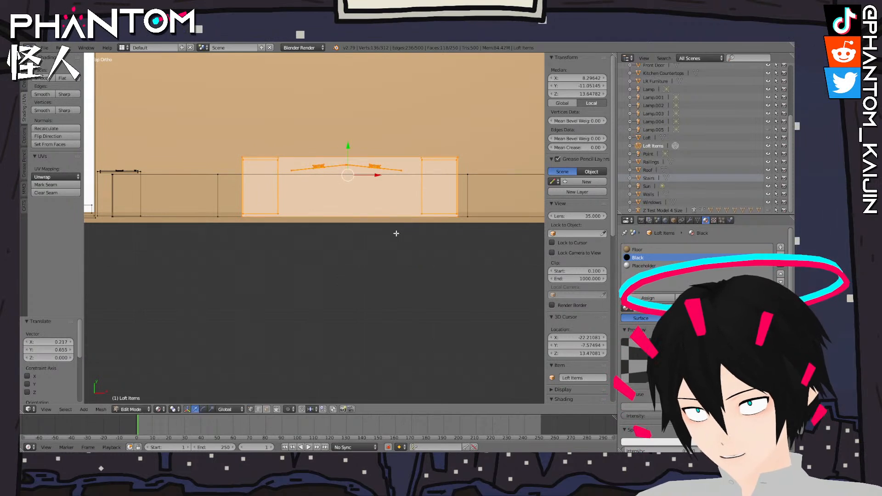
Rotate the desk and monitors 180° and shift them about 0.035 in X and -0.203 in Y against the wall
type("r180")
key("Return")
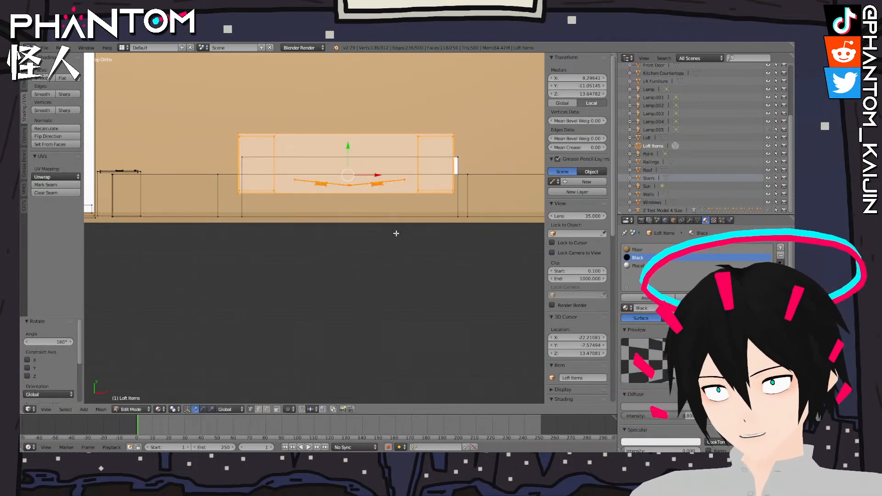
scroll(396, 233, "up", 4)
key("g")
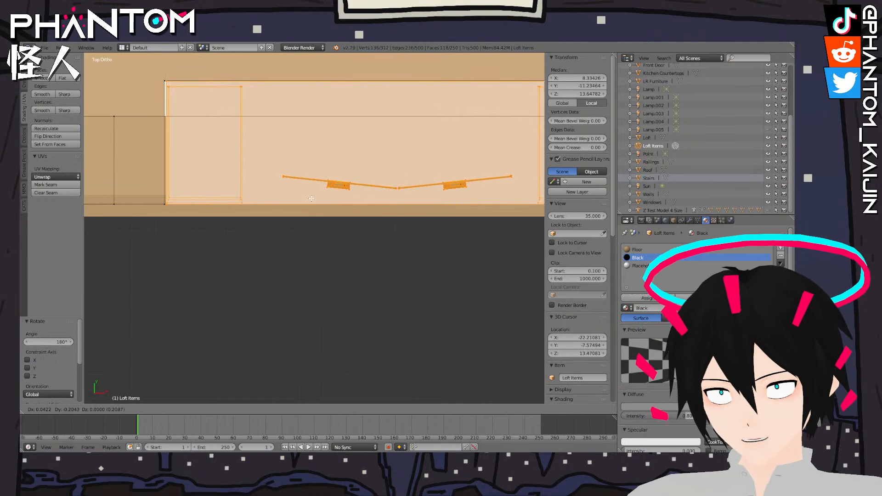
left_click(310, 198)
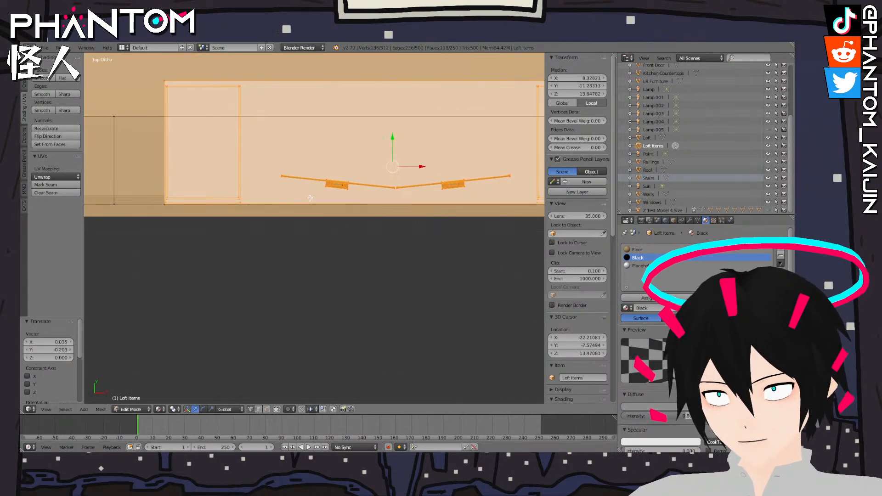
Select the white placeholder block beneath the loft's wall shelves and delete its vertices
middle_click_drag(272, 222, 397, 219)
middle_click_drag(299, 344, 371, 348, "shift")
right_click(277, 290)
key("x")
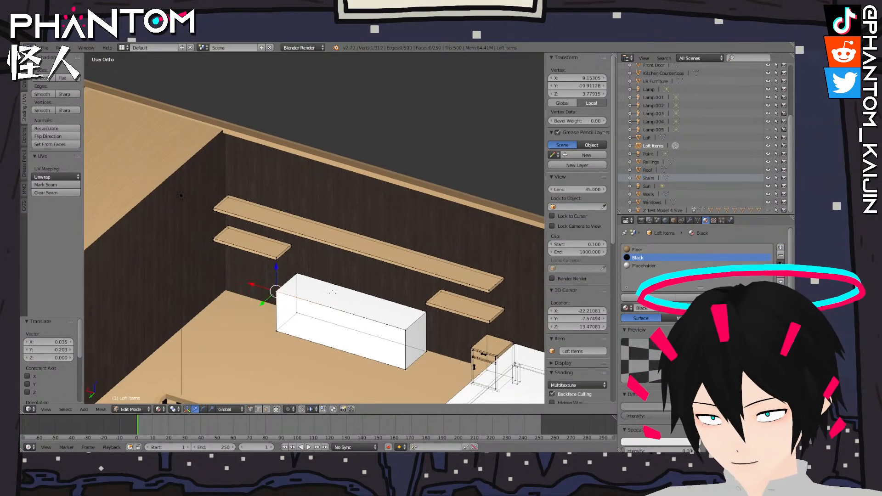
key("l")
key("x")
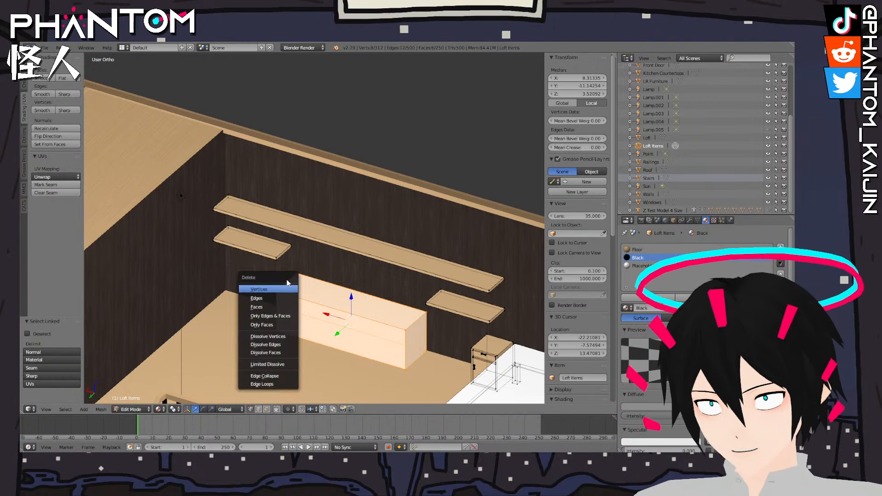
left_click(269, 293)
Select the desk and monitors floating above the house and move them down along Z toward the loft
scroll(275, 285, "down", 7)
middle_click_drag(331, 154, 312, 321, "shift")
key("b")
left_click_drag(259, 143, 374, 257)
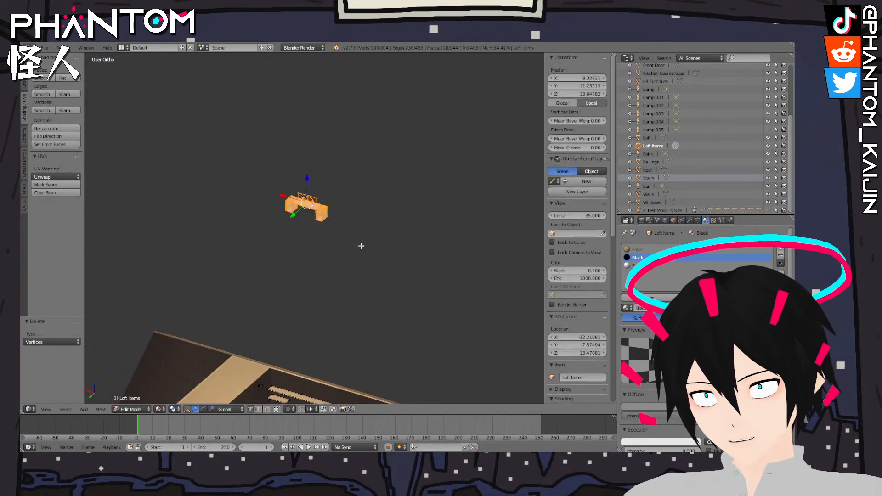
left_click_drag(307, 183, 307, 186)
left_click_drag(308, 352, 308, 398)
Lower the desk and monitors along Z until the desk rests on the loft floor, then leave edit mode
middle_click_drag(317, 368, 331, 211, "shift")
scroll(331, 216, "up", 14)
middle_click_drag(314, 310, 373, 117, "shift")
left_click_drag(449, 145, 435, 221)
middle_click_drag(435, 221, 484, 122, "shift")
left_click_drag(474, 137, 469, 141)
middle_click_drag(373, 219, 413, 283)
scroll(366, 218, "down", 12)
key("a")
scroll(380, 275, "up", 6)
key("Tab")
Select the double door on the dark wall of the lower floor and open its mesh for editing
scroll(418, 232, "down", 5)
scroll(361, 287, "up", 4)
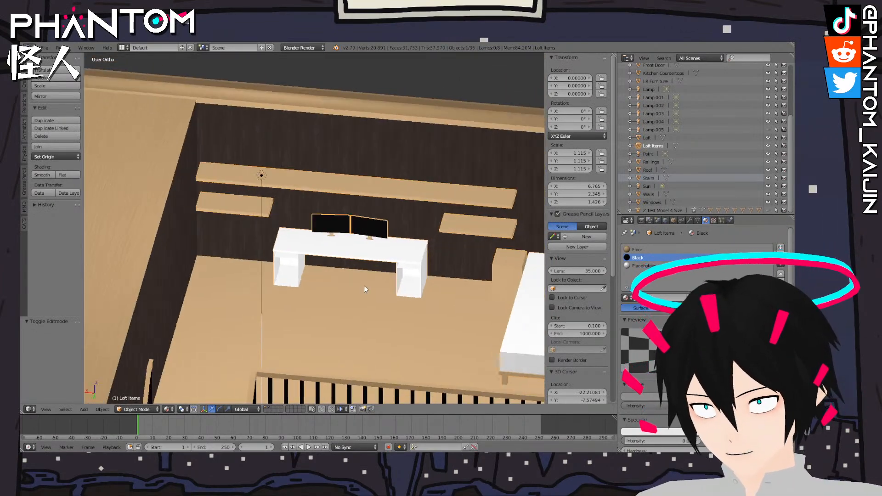
middle_click_drag(360, 287, 412, 290)
scroll(412, 291, "down", 5)
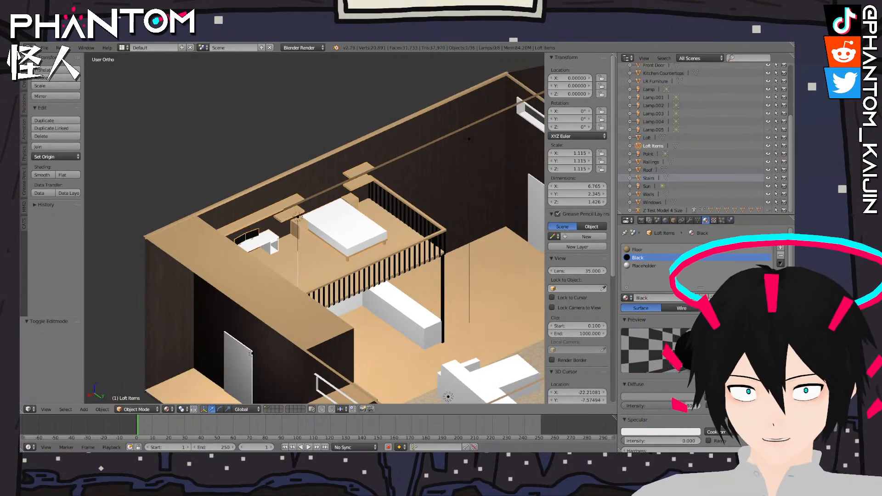
middle_click_drag(460, 229, 413, 220)
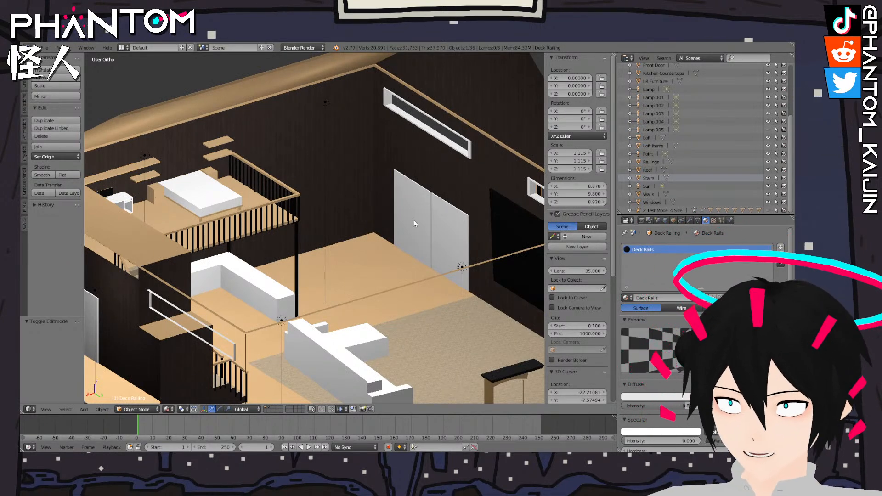
scroll(413, 220, "up", 6)
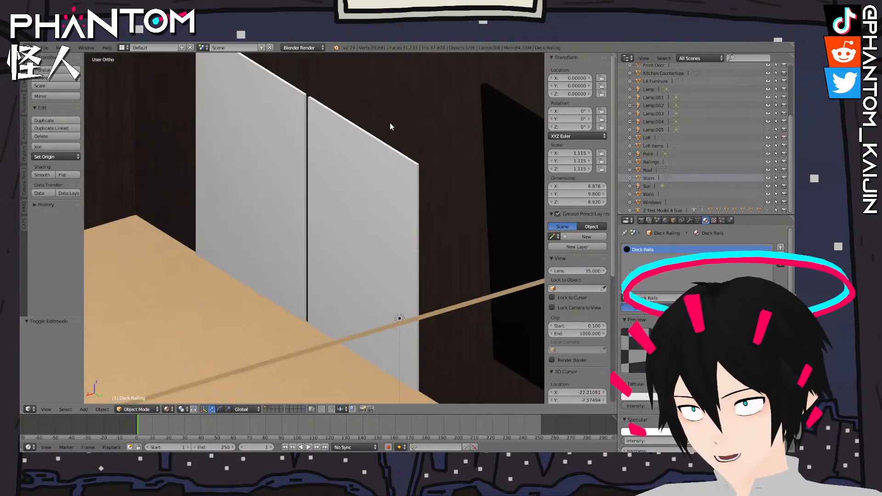
scroll(405, 105, "up", 4)
right_click(381, 132)
key("Tab")
Inset the front face of the right-hand door panel by extruding its four corner vertices in place and scaling them to 0.967
middle_click_drag(381, 132, 392, 179)
scroll(392, 133, "down", 5)
scroll(426, 201, "up", 4)
scroll(427, 200, "down", 4)
right_click(268, 95)
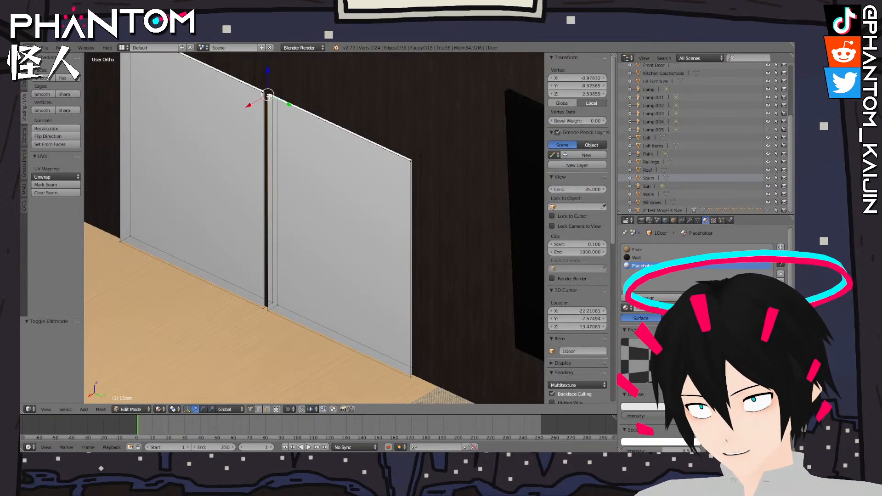
right_click(406, 163, "shift")
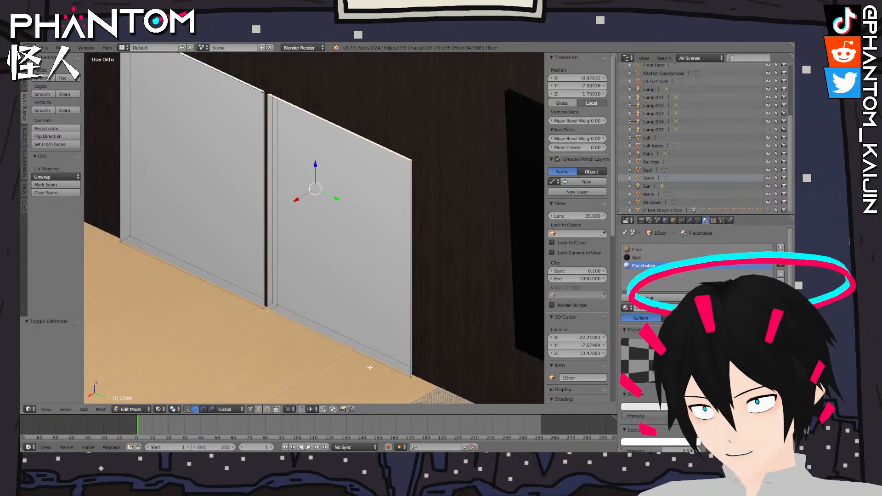
scroll(400, 379, "up", 4)
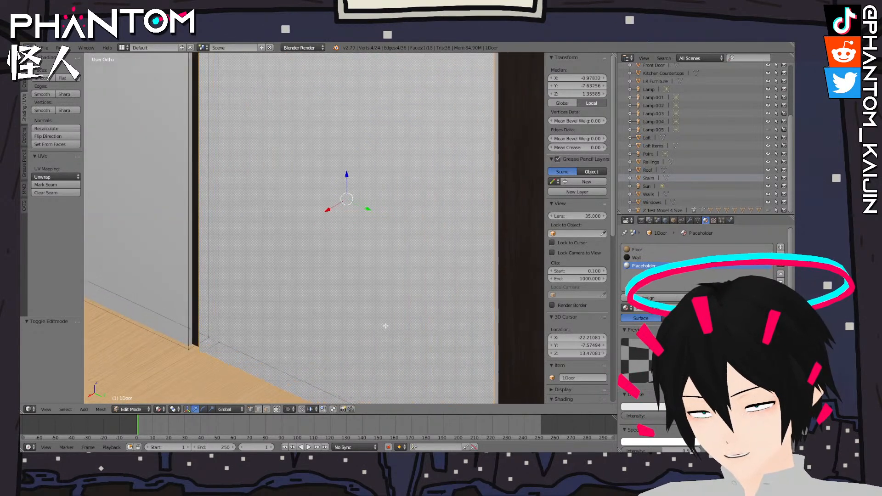
scroll(380, 326, "down", 1)
right_click(413, 323)
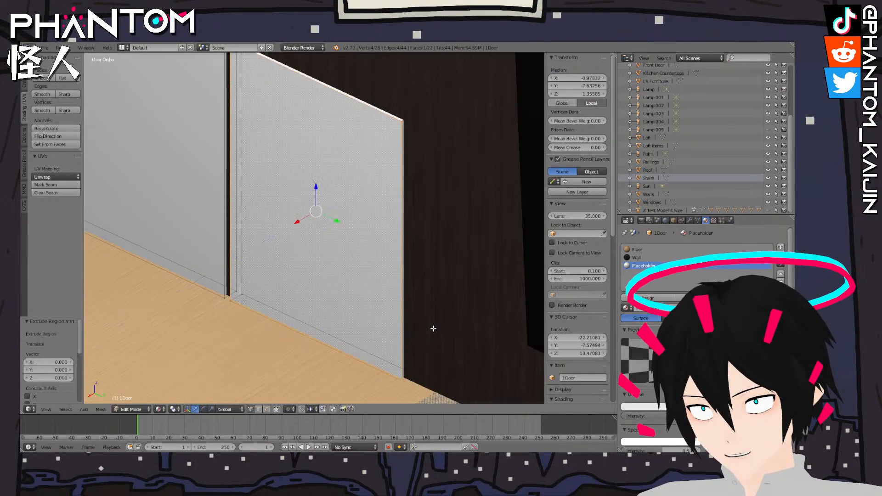
key("s")
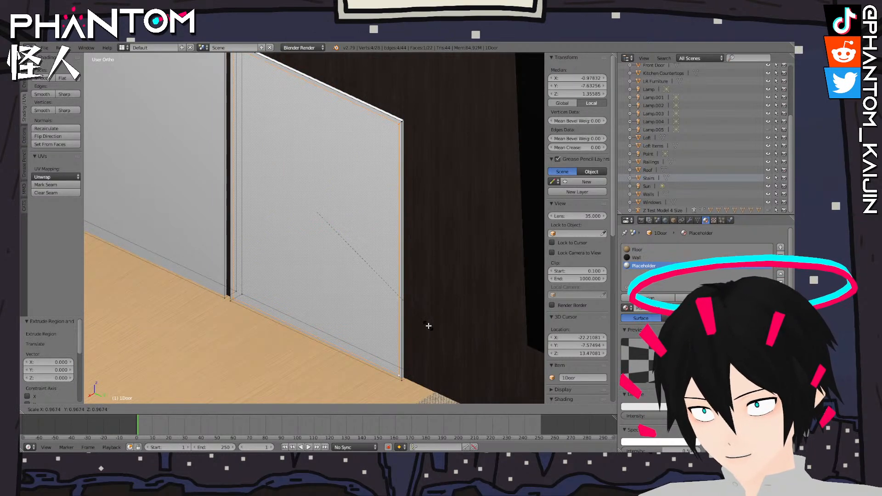
left_click(428, 325)
Select the four rear corner vertices of the same door panel and delete them
middle_click_drag(429, 326, 533, 315, "shift")
scroll(415, 280, "down", 1)
scroll(407, 311, "up", 4)
middle_click_drag(400, 309, 411, 247, "shift")
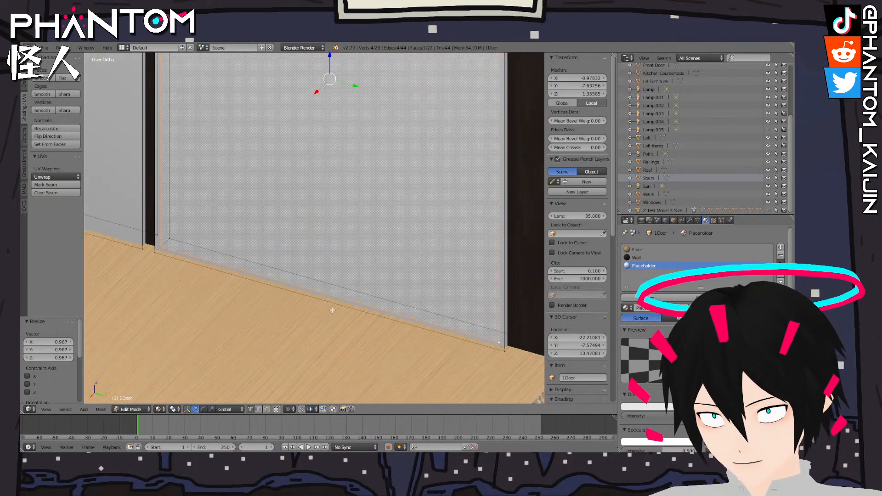
right_click(172, 237)
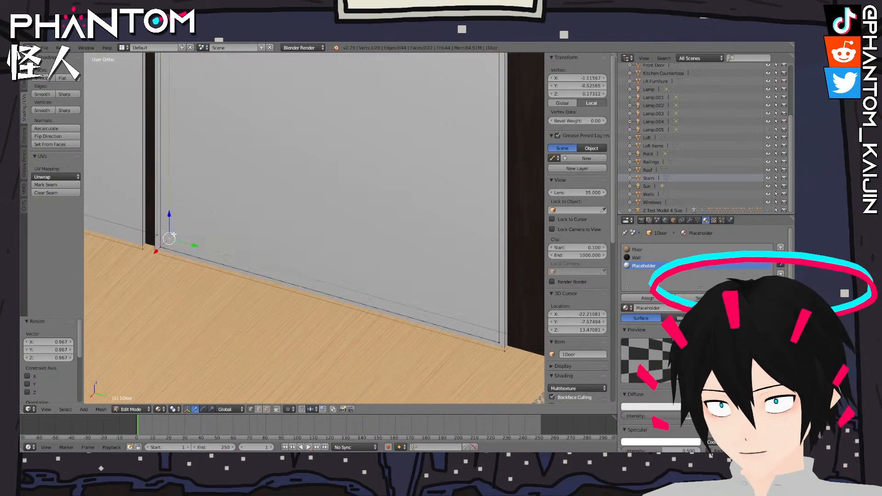
scroll(248, 193, "down", 4)
middle_click_drag(262, 182, 244, 277, "shift")
right_click(225, 118, "shift")
right_click(398, 164, "shift")
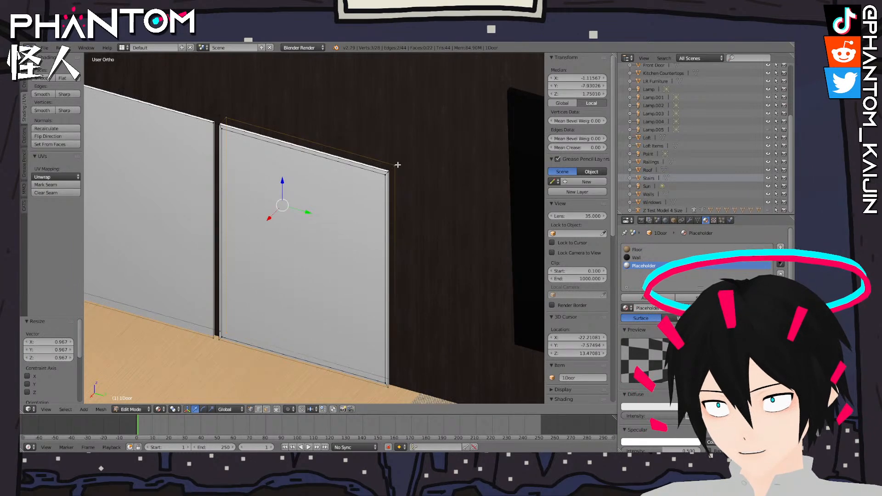
key("x")
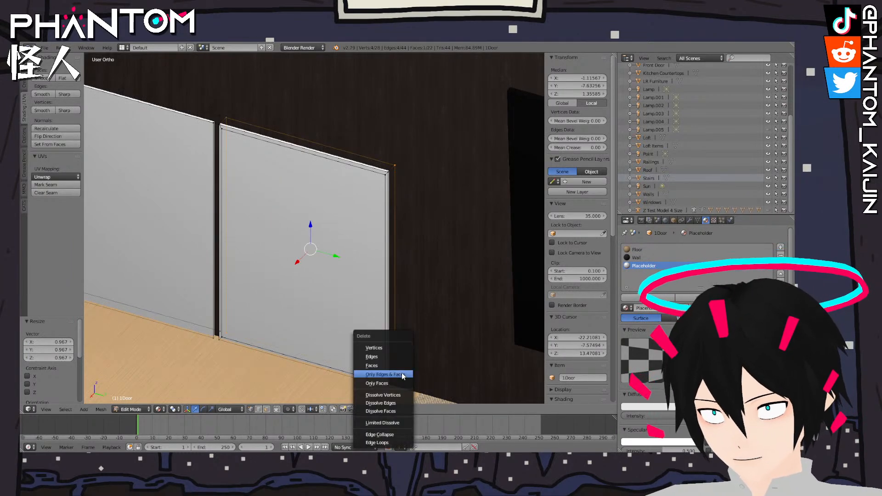
left_click(389, 348)
Select the outer bottom edge of the door panel at floor level and delete the edge
scroll(368, 354, "up", 4)
middle_click_drag(336, 355, 416, 168, "shift")
right_click(202, 278)
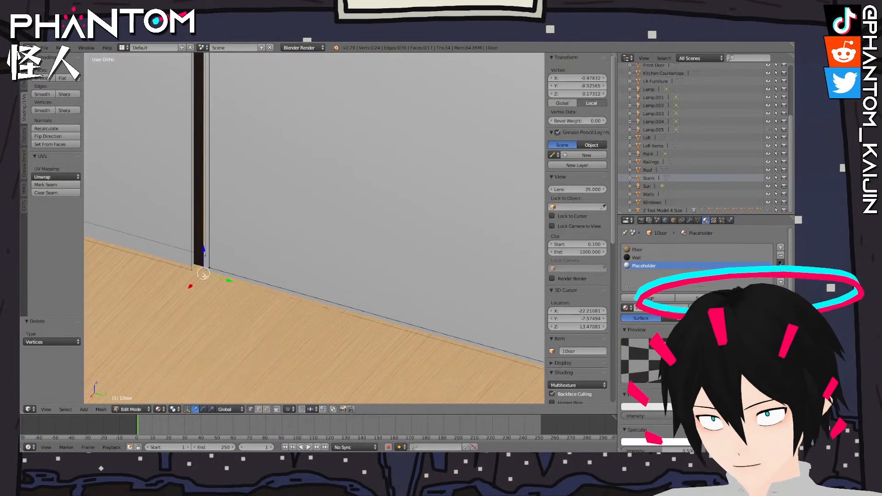
key("a")
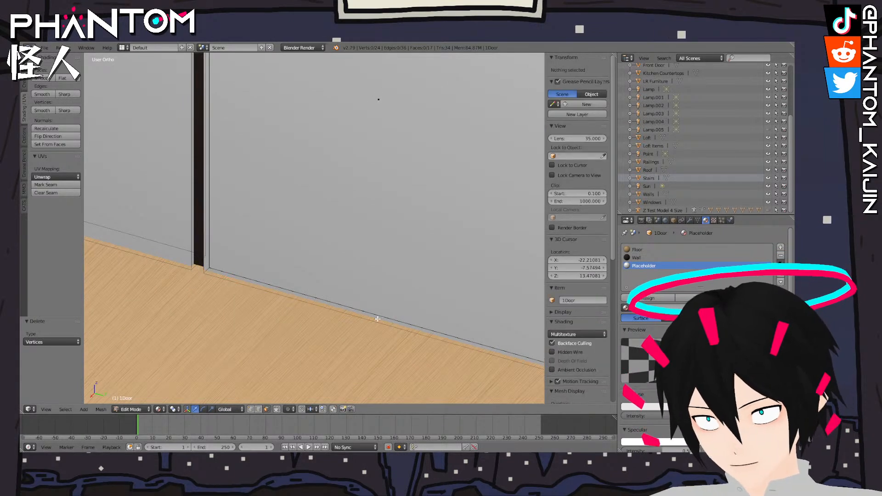
right_click(374, 339)
key("x")
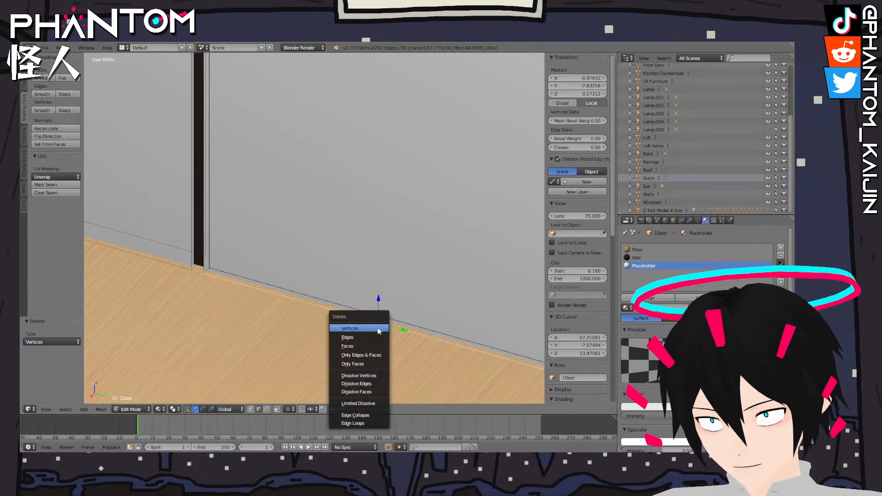
left_click(371, 338)
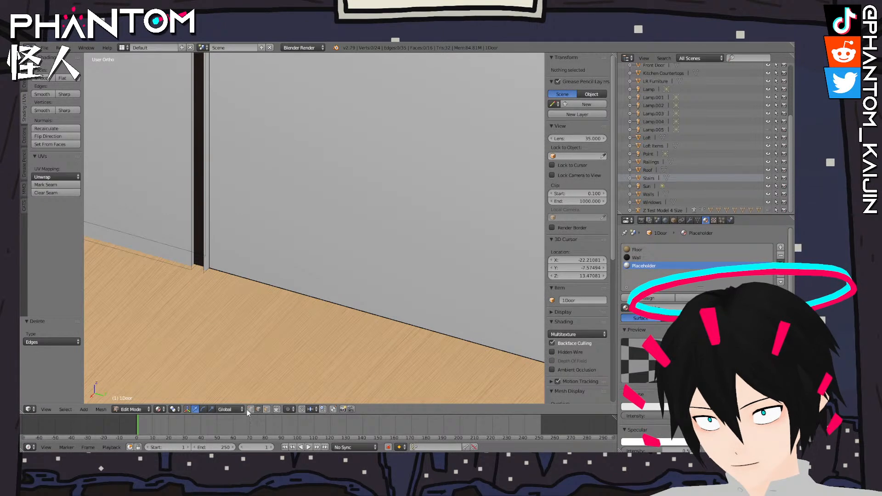
Select the two inner bottom vertices of the door panel and lower them along Z to floor level
right_click(211, 270)
middle_click_drag(323, 340, 182, 300, "shift")
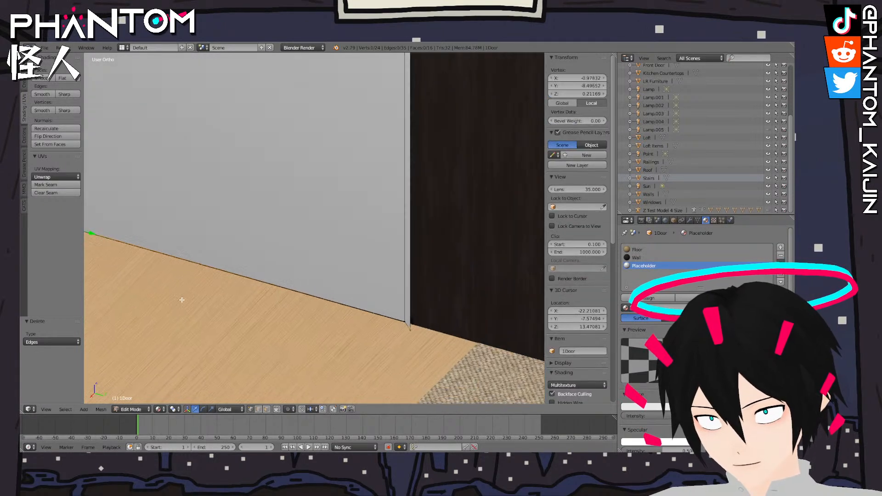
right_click(404, 317, "shift")
left_click_drag(246, 248, 247, 252)
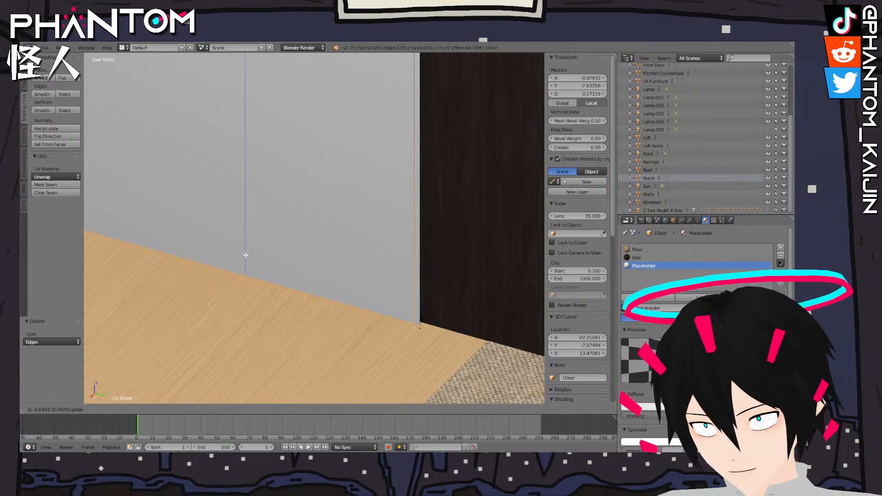
left_click(246, 255)
Select the large centre face of the door panel and delete it, leaving only the thin surrounding frame
middle_click_drag(246, 255, 260, 199)
left_click(266, 410)
right_click(299, 243)
key("x")
left_click(304, 253)
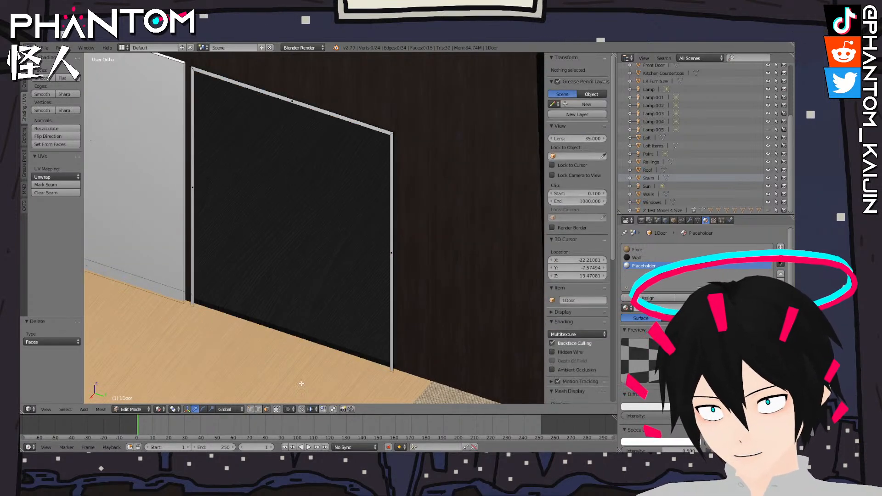
Select the three faces of the thin frame and extrude them along X by -0.153 in top view
right_click(194, 306)
right_click(191, 306, "shift")
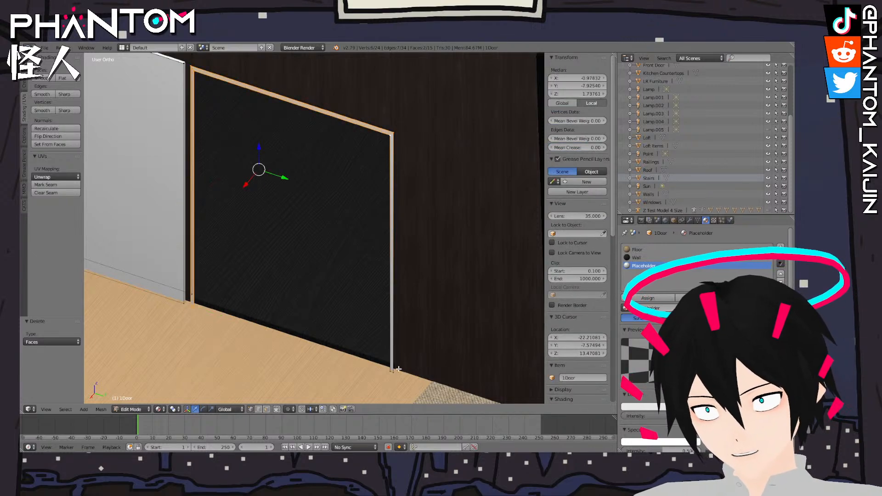
key("KP_7")
scroll(256, 302, "down", 5)
middle_click_drag(255, 303, 508, 143, "shift")
scroll(470, 189, "up", 3)
mouse_move(406, 263)
middle_mouse_down("shift")
mouse_move(412, 148)
mouse_move(402, 249)
middle_mouse_up("shift")
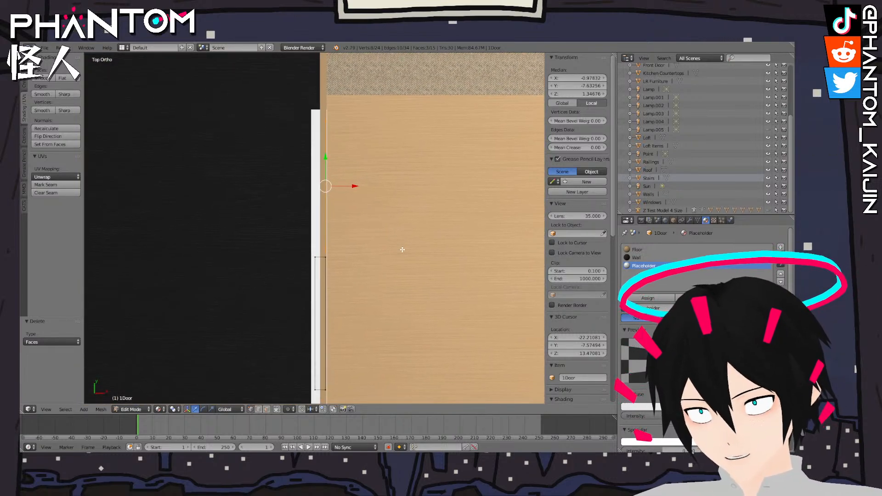
key("e")
key("x")
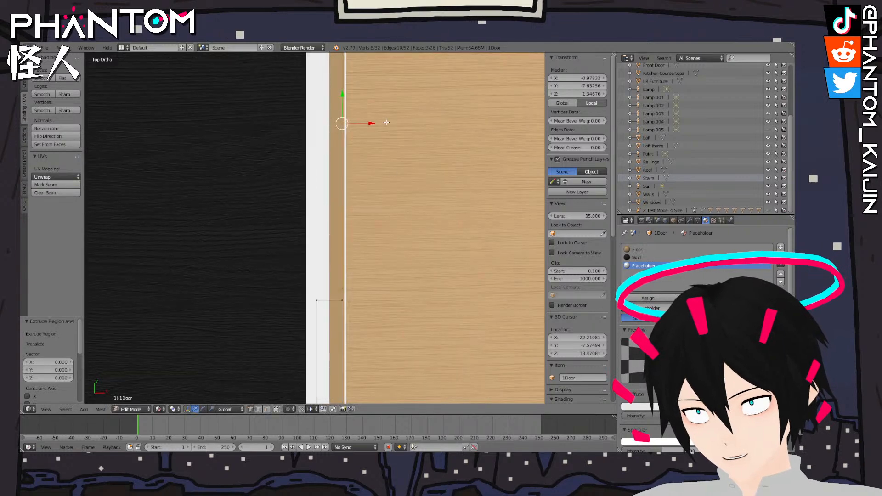
left_click(346, 130)
Select all geometry linked to the extruded door frame and recalculate its normals
scroll(347, 133, "down", 3)
middle_click_drag(294, 299, 343, 256)
scroll(343, 256, "down", 3)
middle_click_drag(337, 314, 380, 227, "shift")
scroll(280, 331, "up", 5)
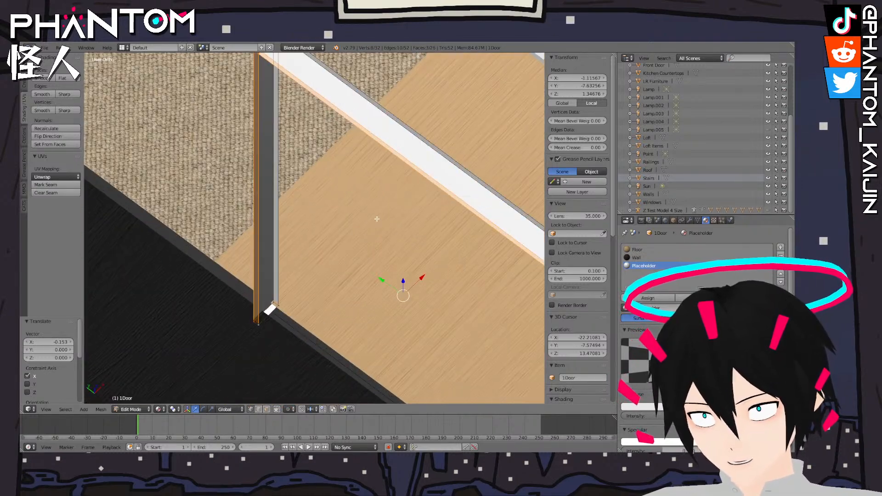
key("l")
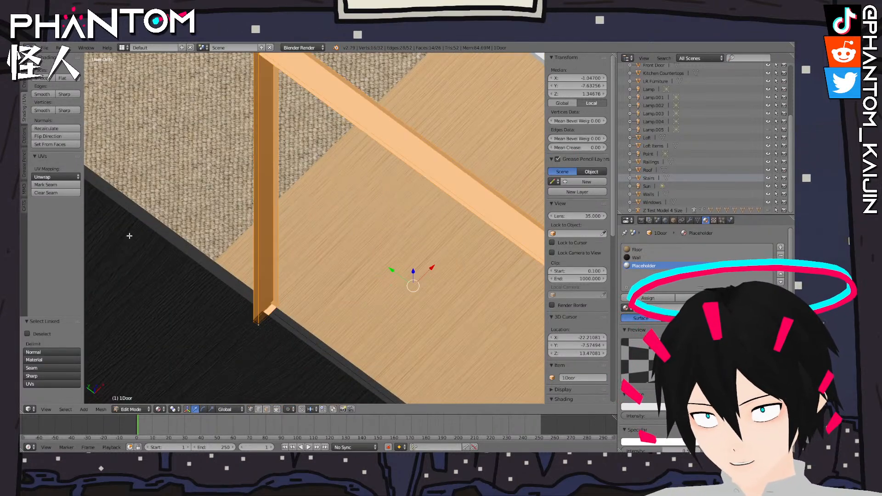
left_click(58, 130)
Leave edit mode and examine the hollow door frame and its base from several sides
key("Tab")
scroll(294, 226, "down", 4)
middle_click_drag(287, 232, 357, 274)
scroll(307, 219, "down", 2)
scroll(323, 237, "down", 2)
scroll(368, 248, "up", 4)
scroll(357, 272, "up", 4)
middle_click_drag(294, 264, 440, 277, "shift")
scroll(357, 302, "down", 6)
middle_click_drag(318, 340, 518, 70, "shift")
scroll(352, 268, "up", 4)
scroll(349, 274, "up", 4)
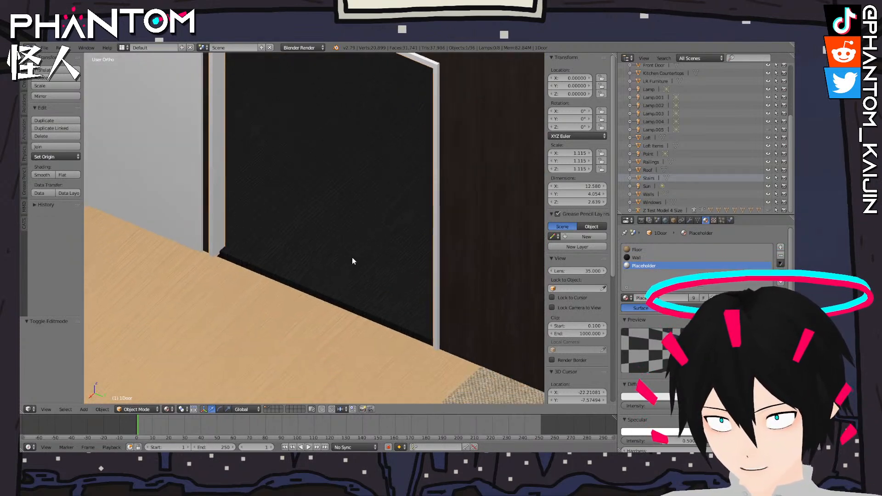
Fill a bottom face between the inner feet of the frame's two posts and raise it 0.046 along Z
key("Tab")
scroll(296, 287, "up", 2)
middle_click_drag(296, 287, 278, 218, "shift")
right_click(141, 192)
right_click(123, 205, "shift")
middle_click_drag(354, 264, 438, 251, "shift")
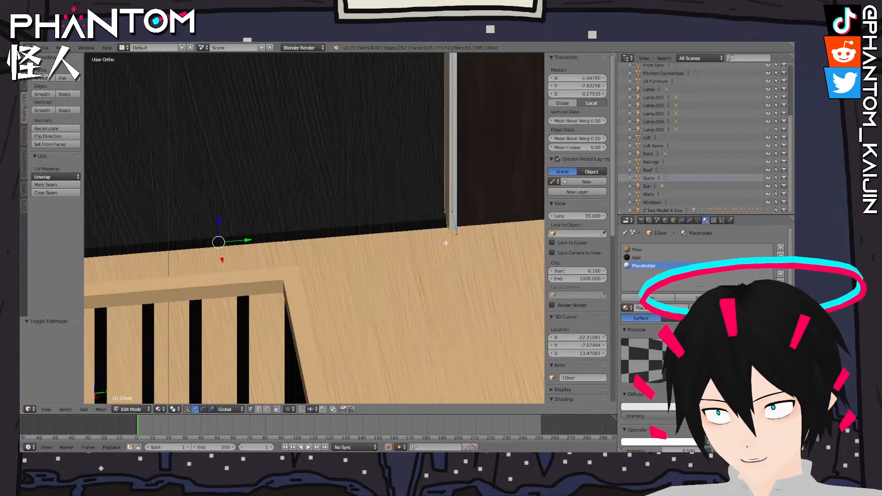
middle_click_drag(366, 243, 399, 254, "shift")
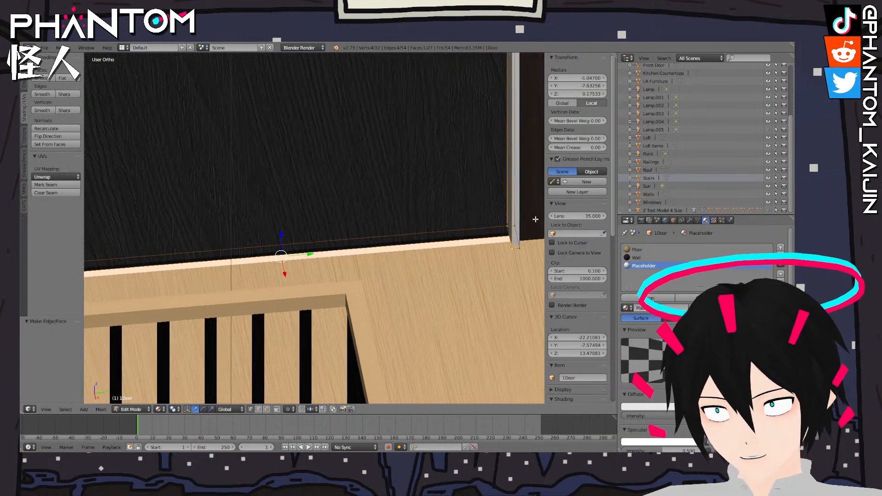
middle_click_drag(287, 261, 346, 246, "shift")
left_click_drag(360, 225, 363, 217)
Extrude the front and rear long edges of the new bottom rail and move them -0.019 along Z
right_click(129, 268)
right_click(123, 246, "shift")
middle_click_drag(375, 275, 244, 273, "shift")
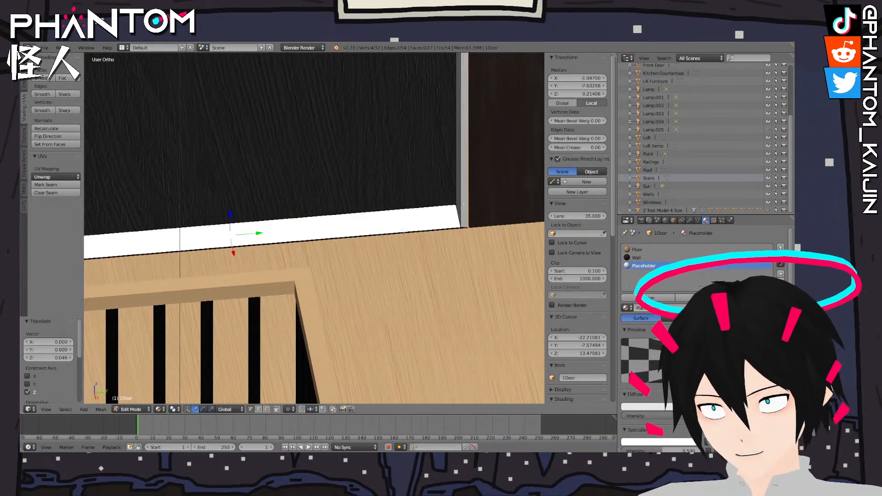
scroll(445, 218, "down", 2)
key("e")
right_click(314, 237)
left_click_drag(299, 209, 298, 212)
Fill the open front side of the bottom rail between the two posts and recalculate the face's normals
middle_click_drag(221, 234, 243, 241)
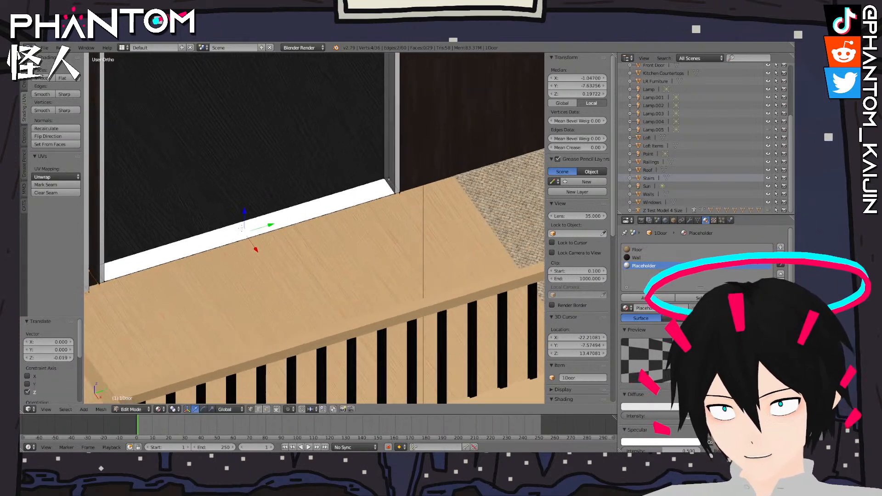
middle_click_drag(157, 292, 319, 255, "shift")
scroll(310, 269, "up", 3)
key("a")
right_click(204, 294)
right_click(202, 288, "shift")
middle_click_drag(467, 285, 218, 327, "shift")
middle_click_drag(302, 254, 360, 365, "shift")
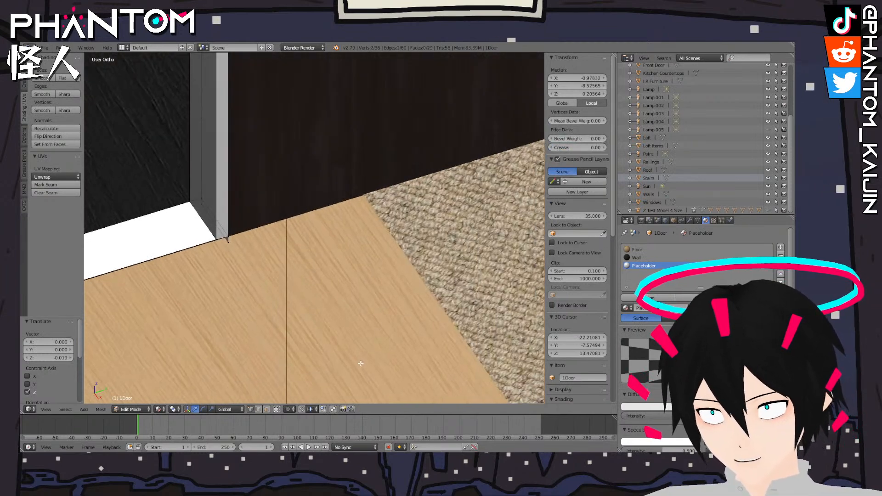
middle_click_drag(239, 260, 295, 243, "shift")
right_click(295, 226, "shift")
key("f")
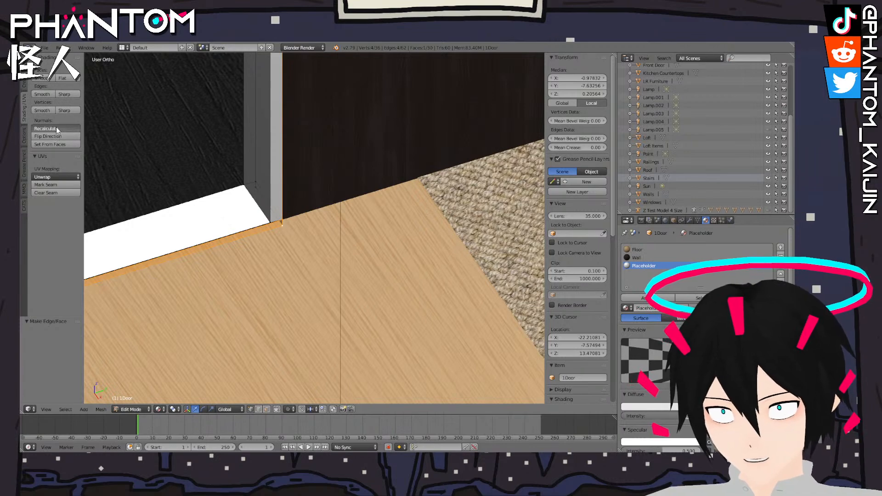
Fill the open rear side of the bottom rail, select the whole linked frame and recalculate its normals
middle_click_drag(265, 193, 289, 194)
scroll(291, 195, "down", 5)
middle_click_drag(140, 287, 440, 200, "shift")
right_click(447, 343)
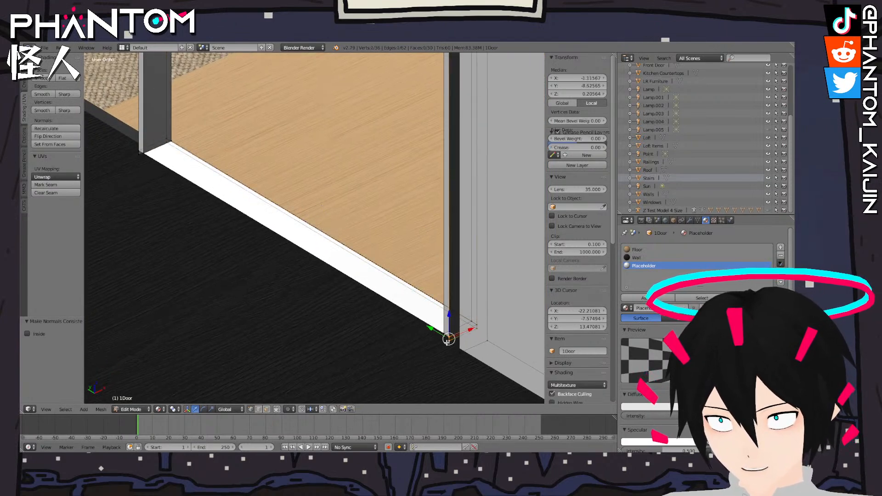
right_click(146, 159)
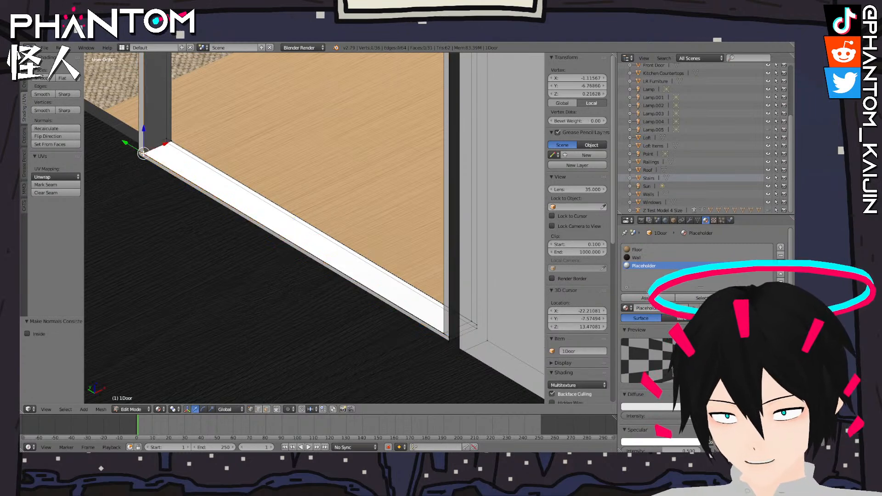
key("l")
left_click(68, 130)
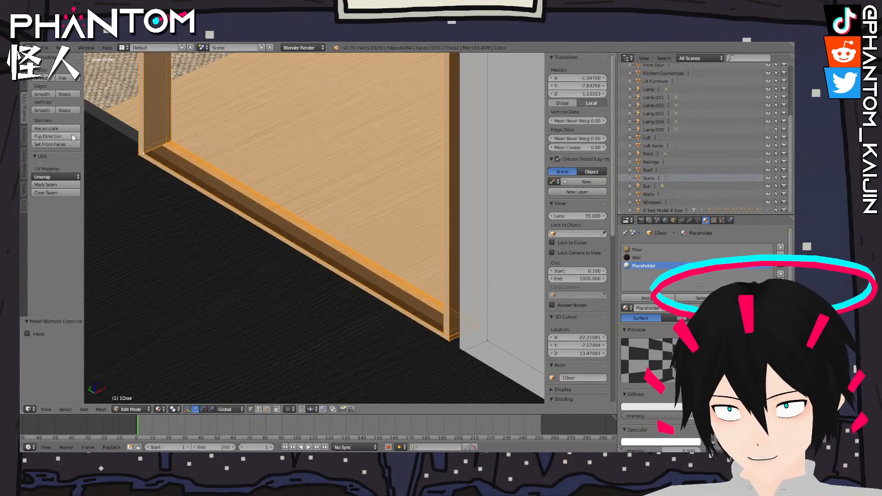
Select the four corner vertices of the bottom rail's upper face between the posts and lower them slightly along Z
key("Tab")
key("Tab")
right_click(148, 154)
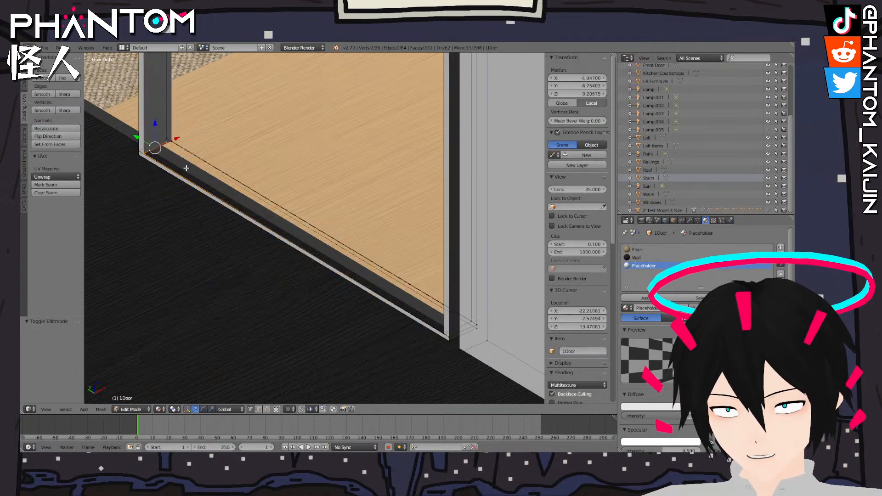
scroll(189, 167, "up", 6)
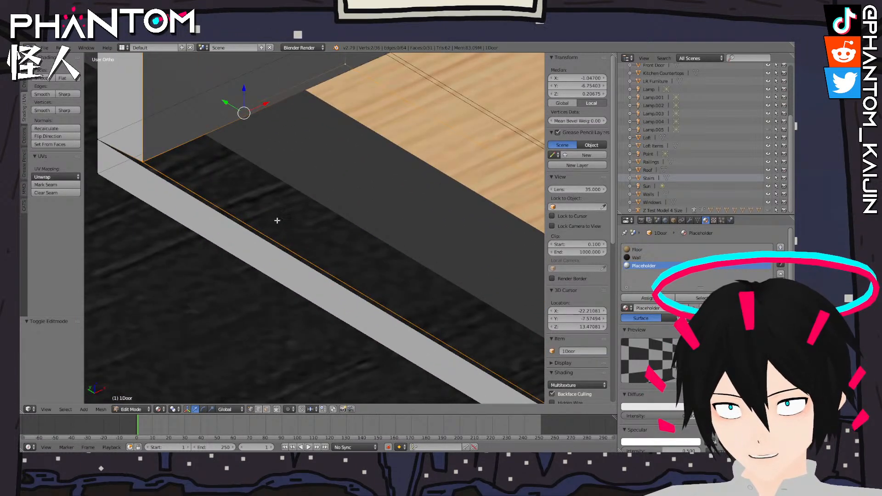
middle_click_drag(283, 226, 299, 261, "shift")
right_click(418, 95)
right_click(168, 210, "shift")
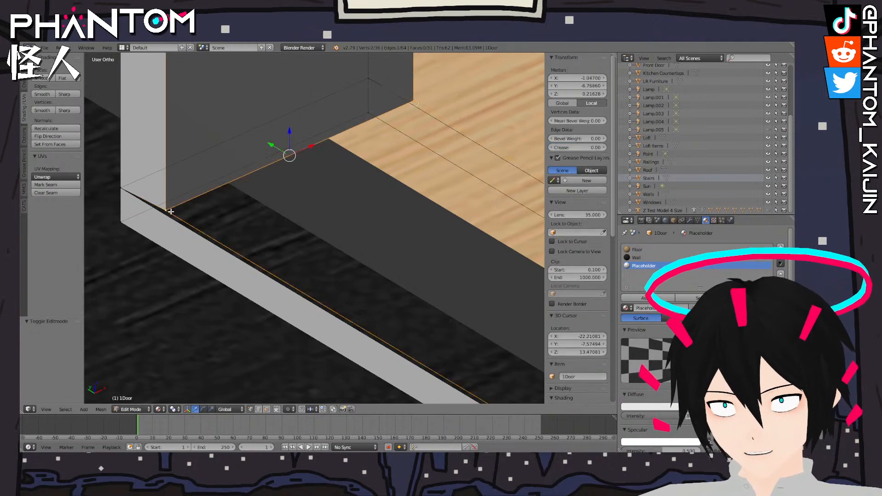
scroll(170, 211, "down", 7)
middle_click_drag(409, 256, 285, 307, "shift")
right_click(440, 266, "shift")
middle_click_drag(440, 266, 202, 201, "shift")
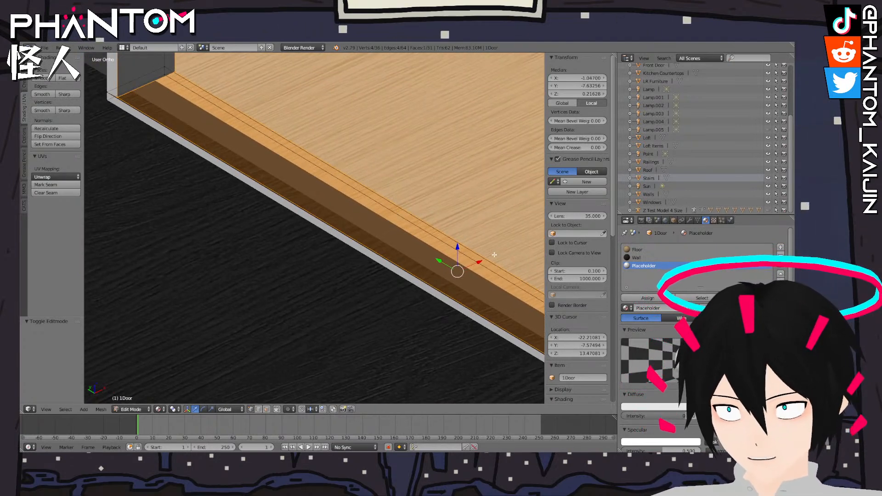
left_click_drag(457, 248, 457, 248)
Flip the normal direction of the bottom rail's upper face and check the door from inside the room
key("Tab")
middle_click_drag(289, 252, 293, 252)
key("Tab")
left_click(43, 137)
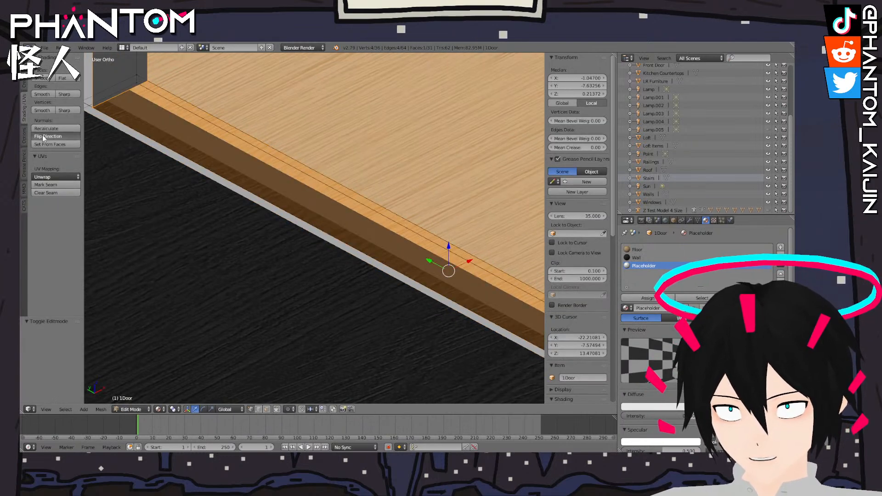
key("Tab")
scroll(199, 177, "down", 3)
middle_click_drag(199, 181, 359, 244)
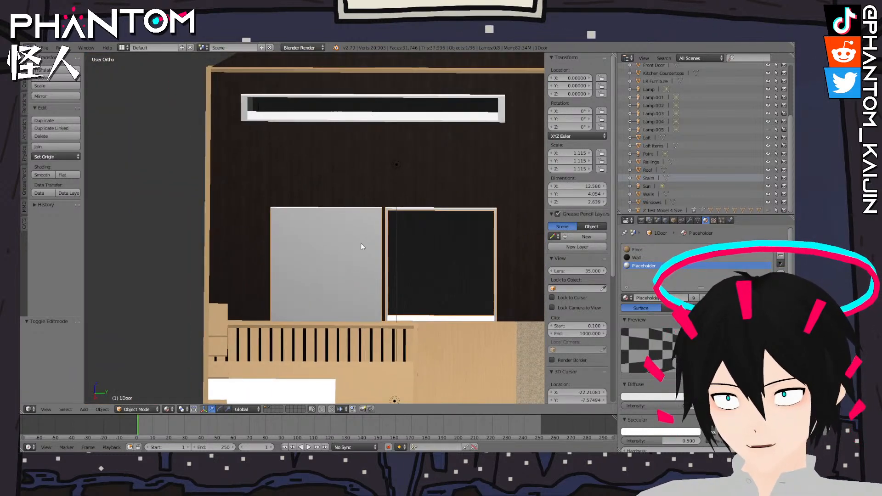
Duplicate the whole linked hollow door frame and move the copy -2.062 along Y over the other solid panel
scroll(359, 244, "up", 3)
key("Tab")
right_click(441, 197)
key("l")
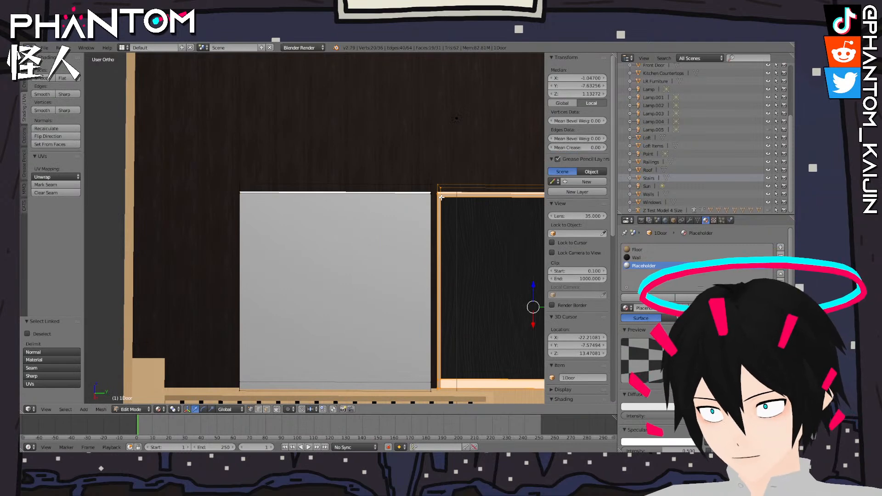
key("KP_7")
key("space")
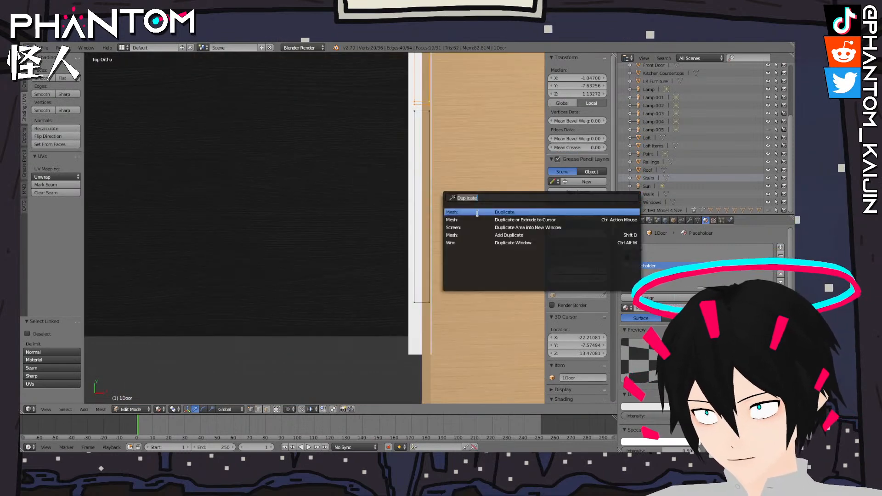
key("Return")
scroll(301, 197, "down", 3)
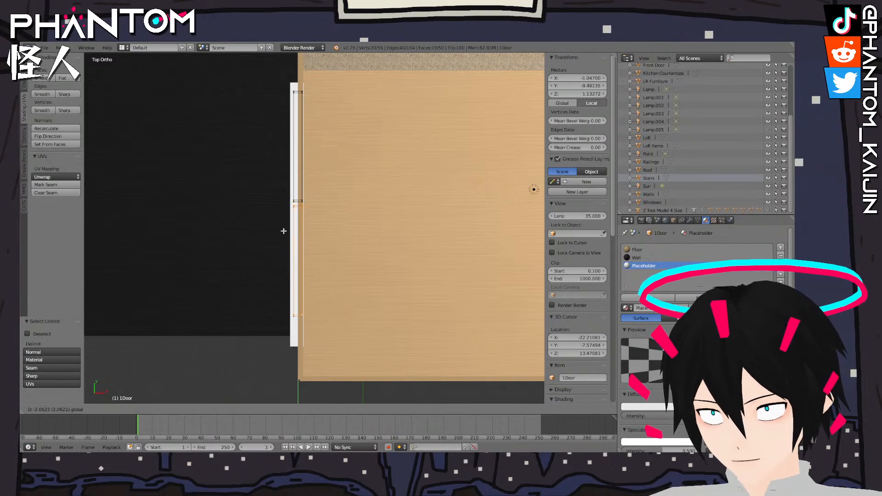
left_click(283, 231)
Select the linked geometry of the old solid door panel inside the copied frame and delete its vertices
middle_click_drag(284, 231, 237, 184)
scroll(344, 283, "up", 6)
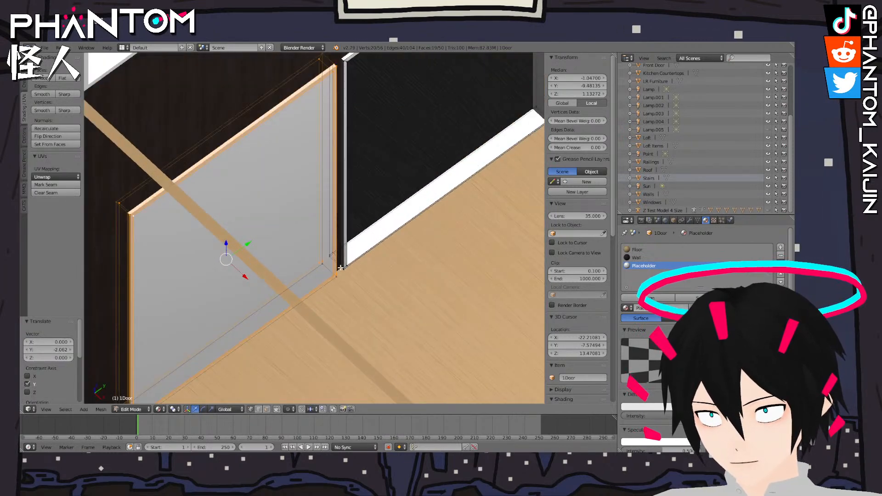
scroll(344, 282, "up", 2)
right_click(354, 314)
key("x")
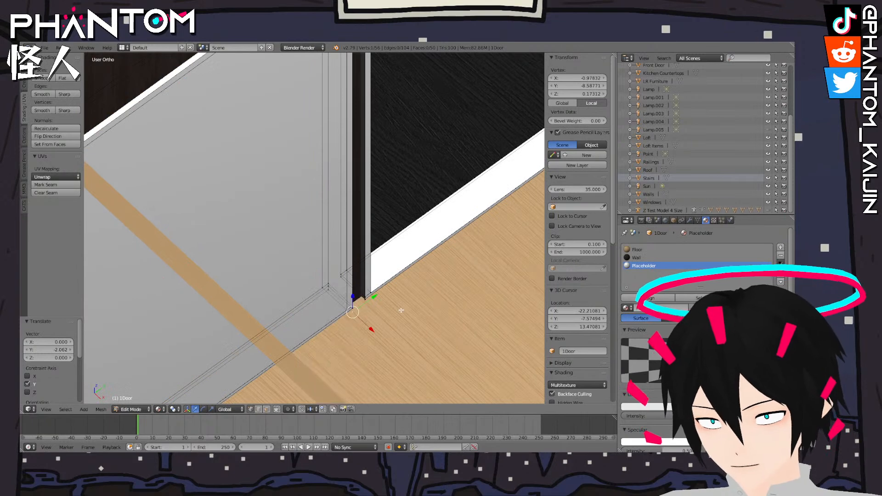
key("ctrl+l")
key("x")
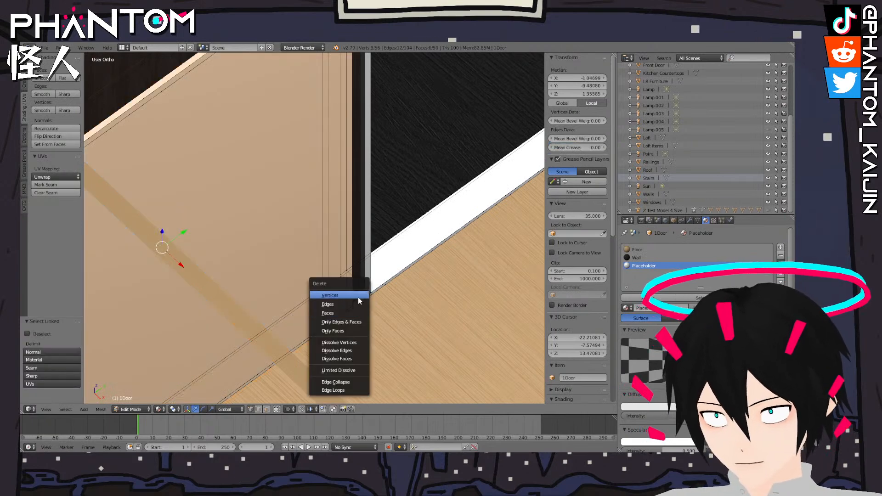
left_click(359, 297)
scroll(363, 283, "down", 4)
middle_click_drag(363, 282, 364, 249)
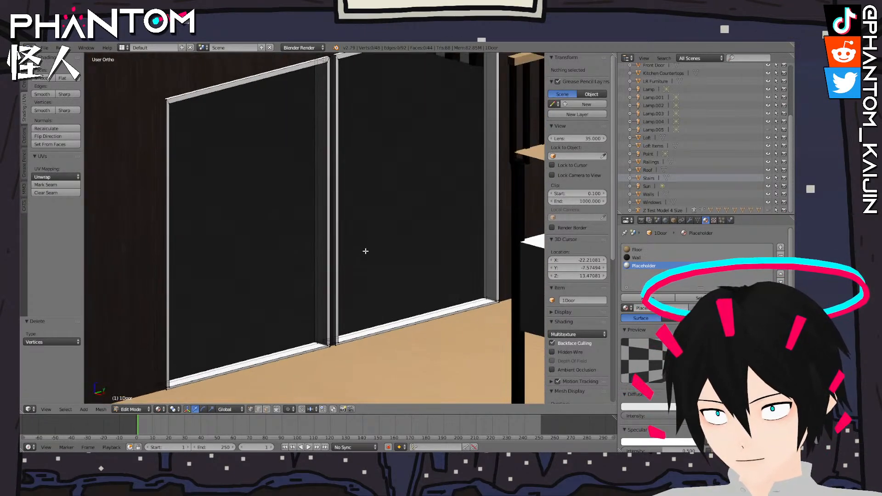
Select the whole linked original door frame and lower it slightly along Z toward the floor
key("Tab")
middle_click_drag(354, 283, 477, 118)
scroll(341, 258, "up", 5)
scroll(314, 235, "up", 3)
scroll(391, 175, "up", 4)
key("Tab")
key("l")
middle_click_drag(342, 182, 345, 156)
scroll(324, 322, "down", 7)
scroll(343, 213, "up", 7)
middle_click_drag(359, 163, 356, 199, "shift")
scroll(357, 198, "down", 2)
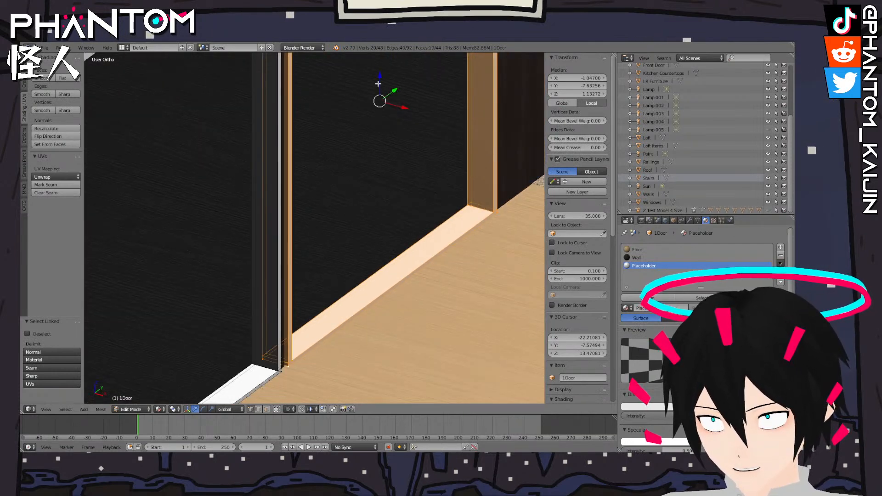
key("g")
key("z")
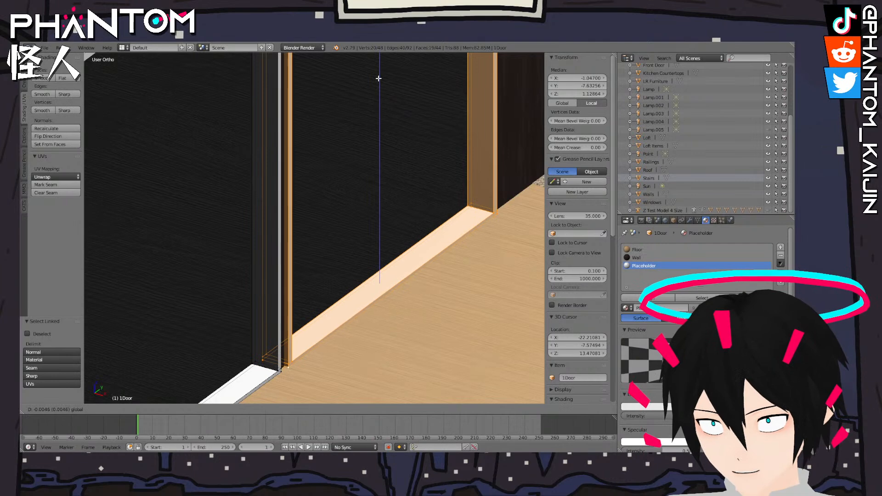
Select both linked glass door frames and lower them about 0.011 along Z towards the floor
left_click_drag(379, 79, 378, 79)
key("ctrl+z")
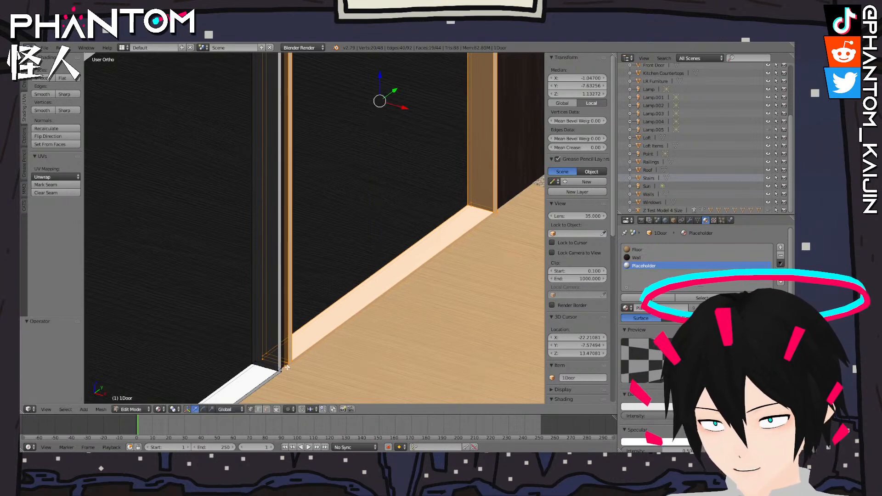
key("l")
middle_click_drag(299, 177, 333, 122, "shift")
scroll(324, 122, "up", 2)
middle_click_drag(315, 69, 316, 77, "shift")
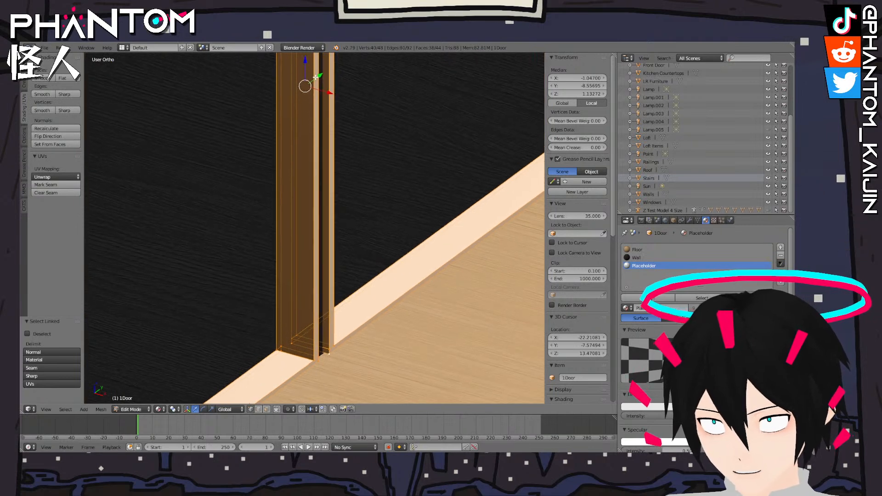
left_click_drag(304, 60, 308, 78)
scroll(339, 183, "down", 8)
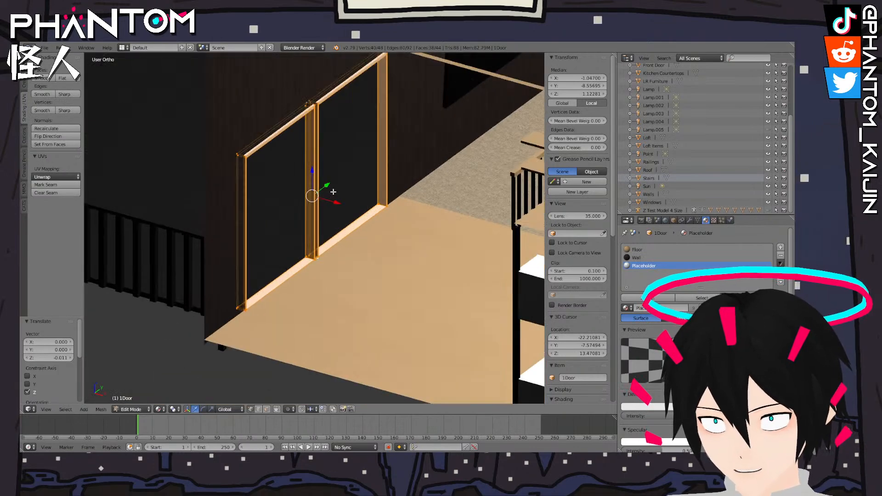
scroll(331, 191, "up", 3)
Inspect the top edges of the door frames against the wall opening in the front and right views
key("Tab")
middle_click_drag(313, 173, 325, 190, "shift")
scroll(324, 192, "up", 4)
scroll(277, 250, "up", 2)
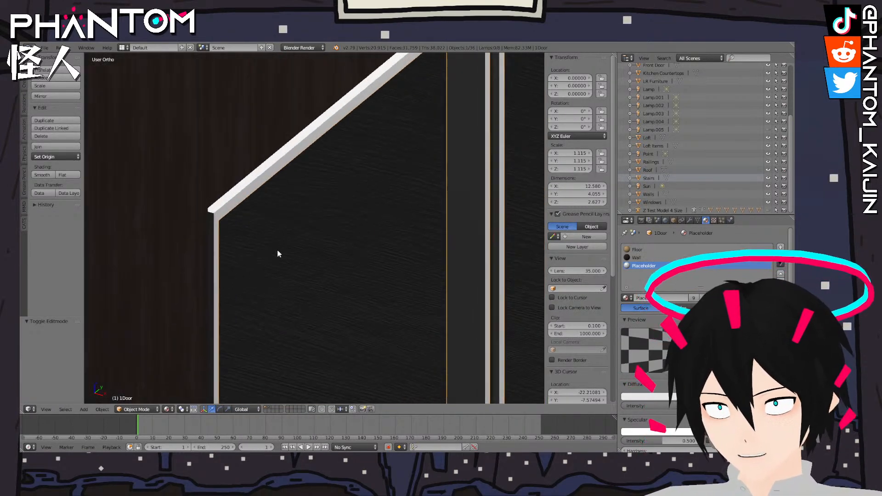
key("Tab")
middle_click_drag(269, 225, 260, 213)
key("KP_1")
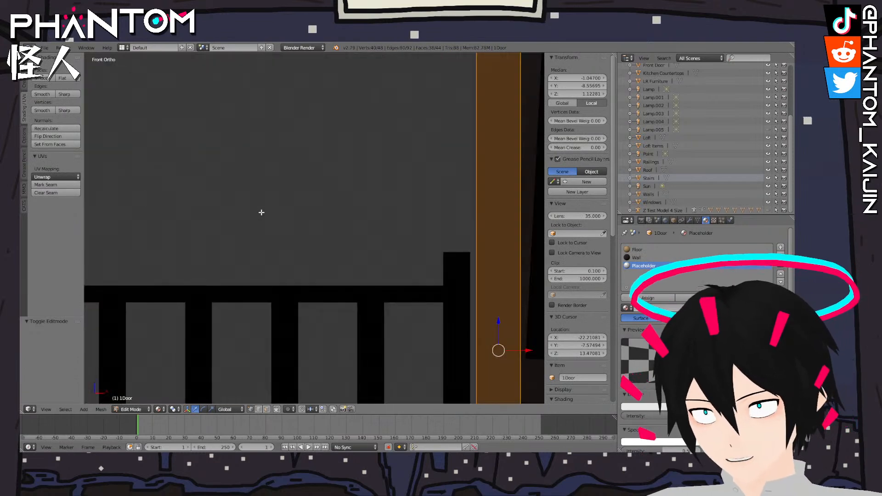
scroll(260, 213, "down", 5)
middle_click_drag(318, 176, 248, 281, "shift")
scroll(258, 276, "up", 4)
key("KP_3")
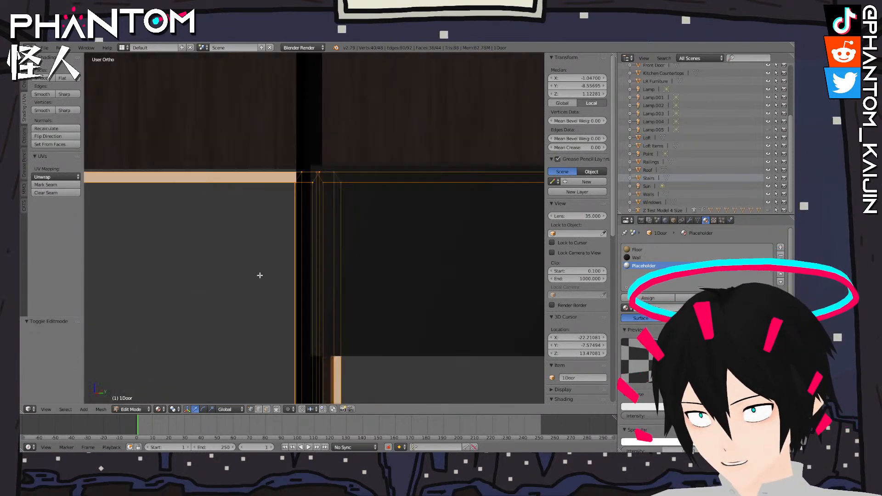
scroll(264, 238, "down", 2)
middle_click_drag(268, 234, 494, 162, "shift")
scroll(447, 179, "down", 5)
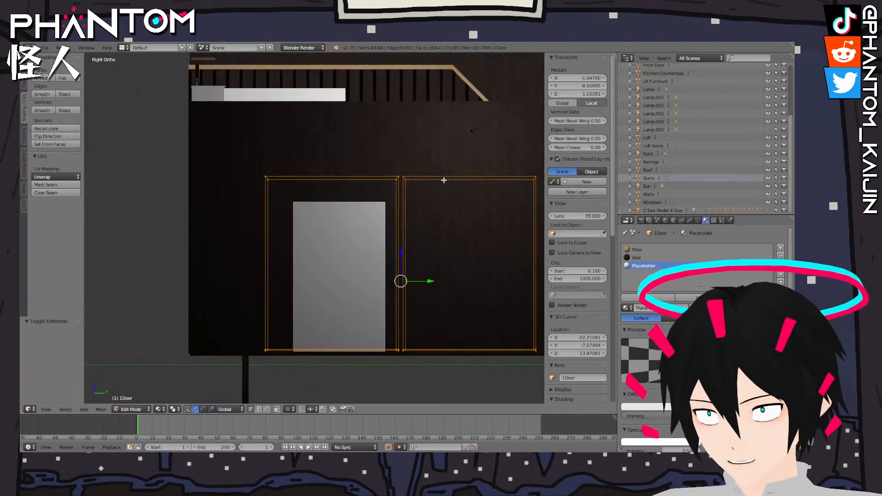
middle_click_drag(433, 193, 408, 167, "shift")
key("KP_1")
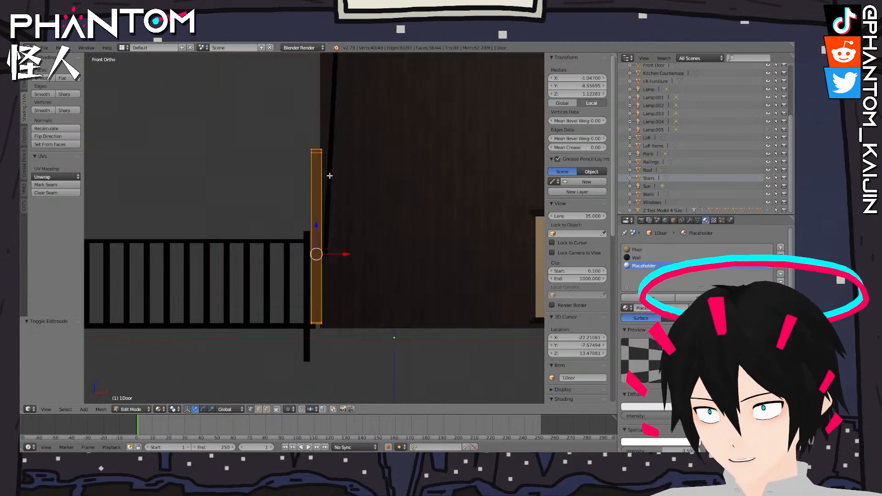
Show the Exterior object and compare the door frames' top edges with the siding from outside
key("KP_4")
key("KP_4")
key("KP_4")
key("KP_4")
key("KP_4")
key("KP_4")
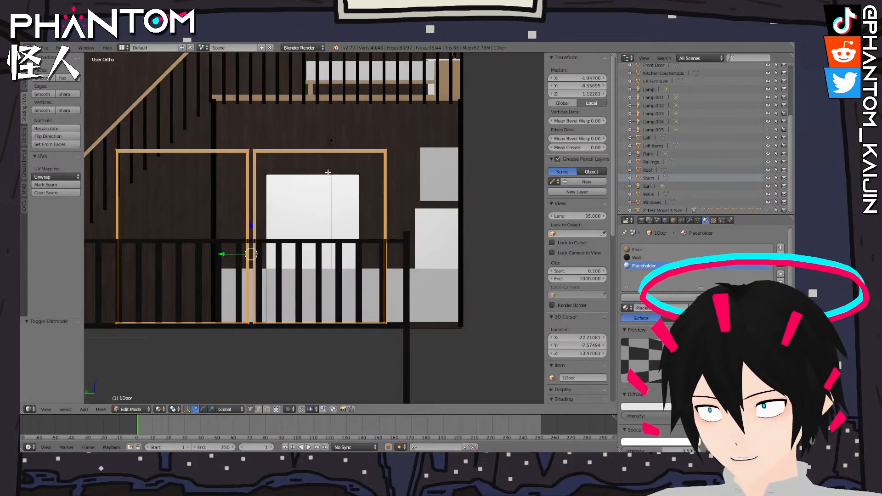
middle_click_drag(342, 134, 440, 178, "shift")
scroll(440, 178, "up", 3)
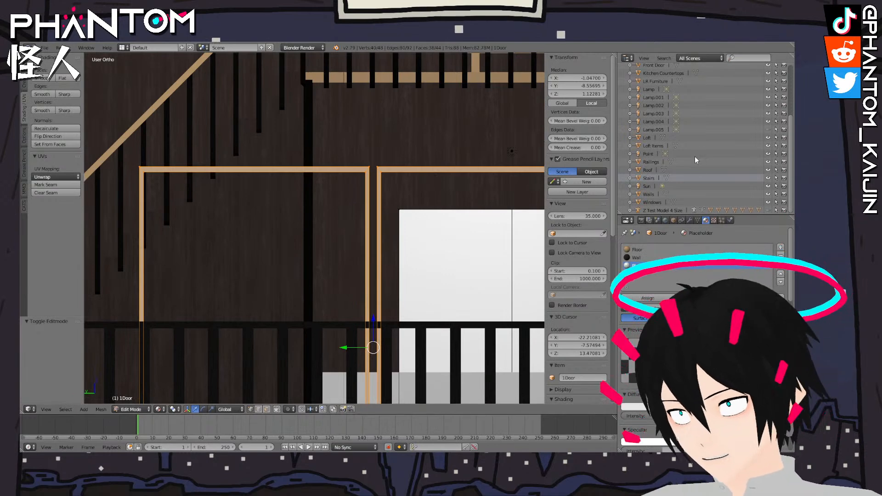
scroll(699, 102, "up", 5)
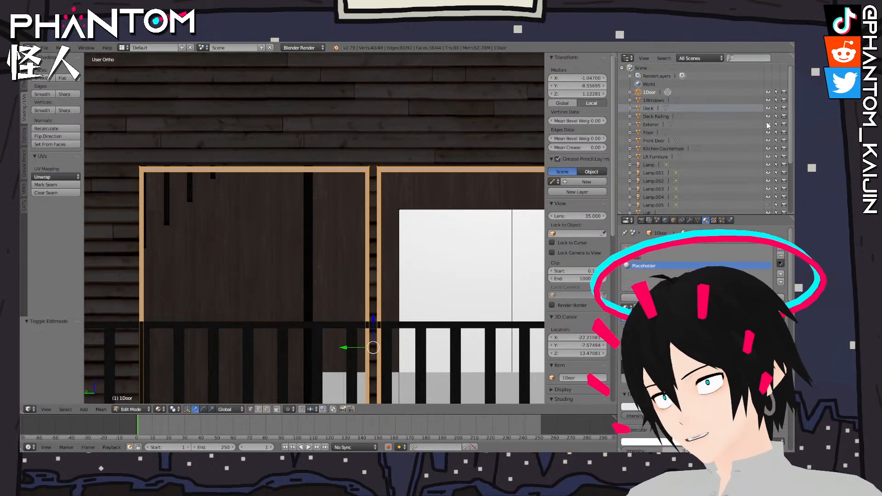
scroll(242, 188, "up", 5)
scroll(384, 205, "down", 3)
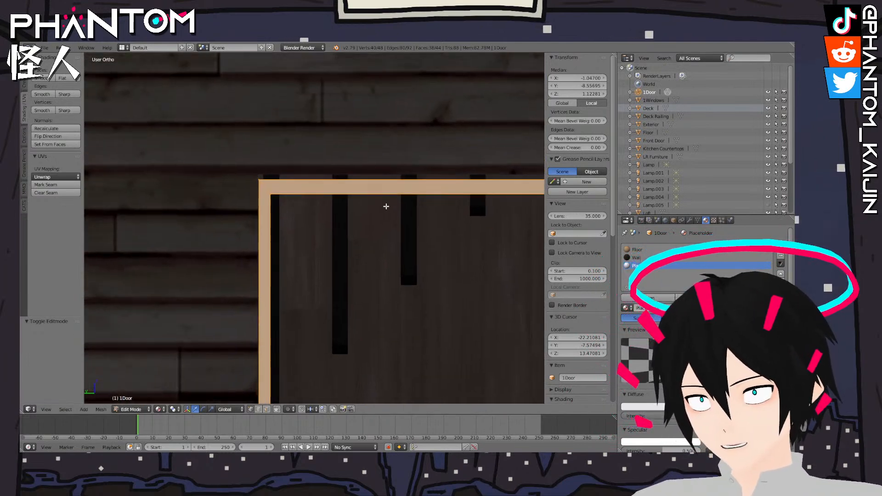
scroll(360, 191, "up", 3)
scroll(331, 195, "down", 3)
scroll(330, 195, "up", 2)
middle_click_drag(330, 195, 332, 201)
Raise the top bars of both door frames about 0.02 along Z to meet the siding above
right_click(270, 191)
right_click(282, 202, "shift")
middle_click_drag(398, 216, 388, 249, "shift")
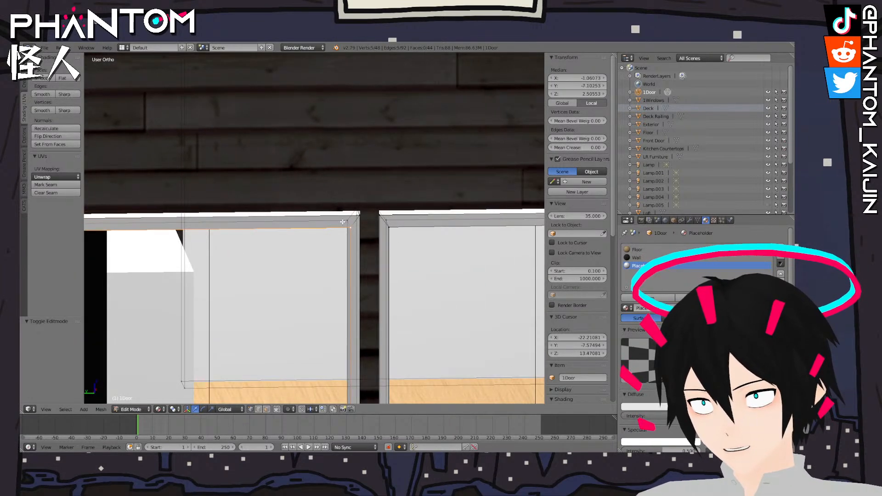
right_click(359, 220, "shift")
middle_click_drag(460, 248, 495, 243, "shift")
right_click(480, 209, "shift")
key("KP_1")
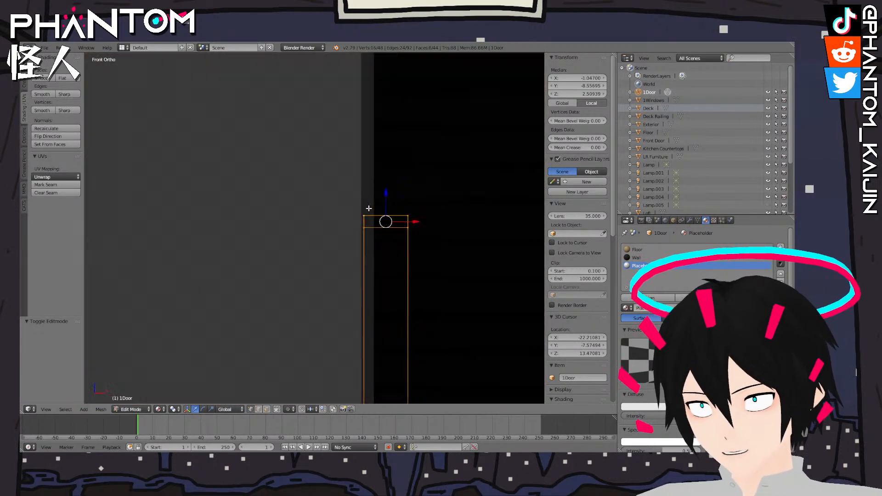
key("KP_4")
key("KP_4")
key("KP_4")
key("KP_4")
key("KP_4")
key("KP_4")
key("KP_4")
key("KP_6")
middle_click_drag(379, 179, 240, 194, "shift")
scroll(443, 169, "down", 5)
scroll(306, 215, "up", 5)
middle_click_drag(386, 241, 257, 199, "shift")
scroll(320, 217, "up", 4)
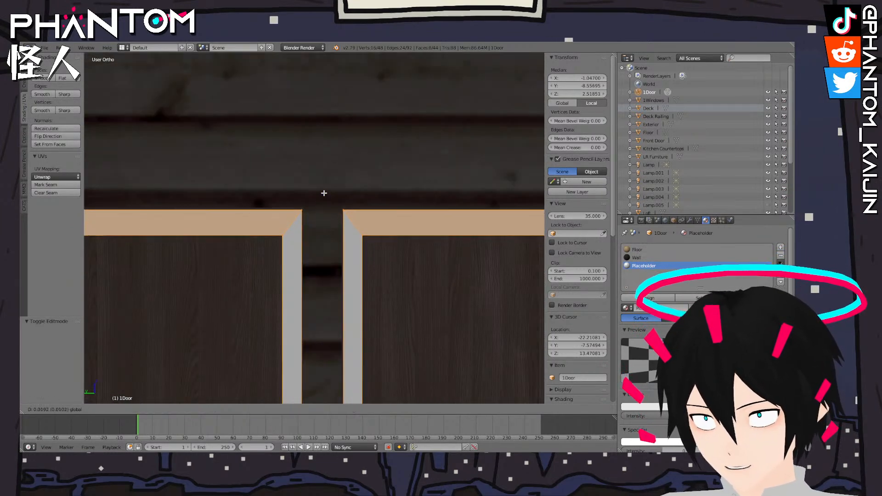
key("Tab")
Hide the Exterior object so the interior can be seen from the deck side
scroll(308, 215, "down", 5)
middle_click_drag(264, 223, 395, 245)
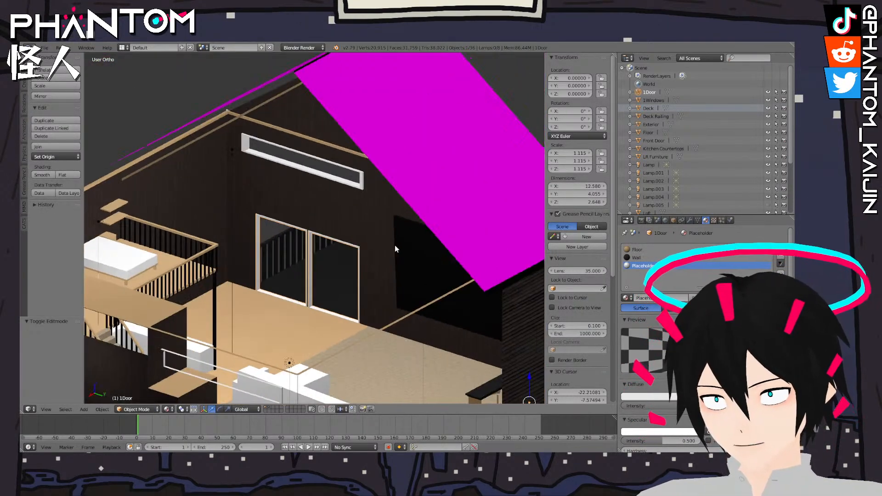
left_click(768, 124)
scroll(368, 192, "up", 6)
scroll(366, 179, "down", 6)
middle_click_drag(366, 179, 483, 186)
scroll(505, 195, "up", 3)
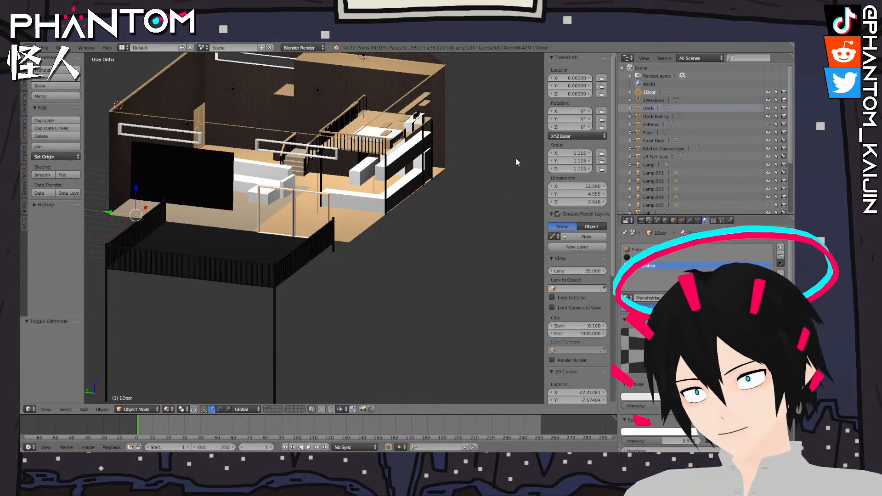
Examine the glass doors, windows, staircase, kitchen and loft of the house from several angles
middle_click_drag(332, 222, 366, 280, "shift")
scroll(365, 280, "up", 5)
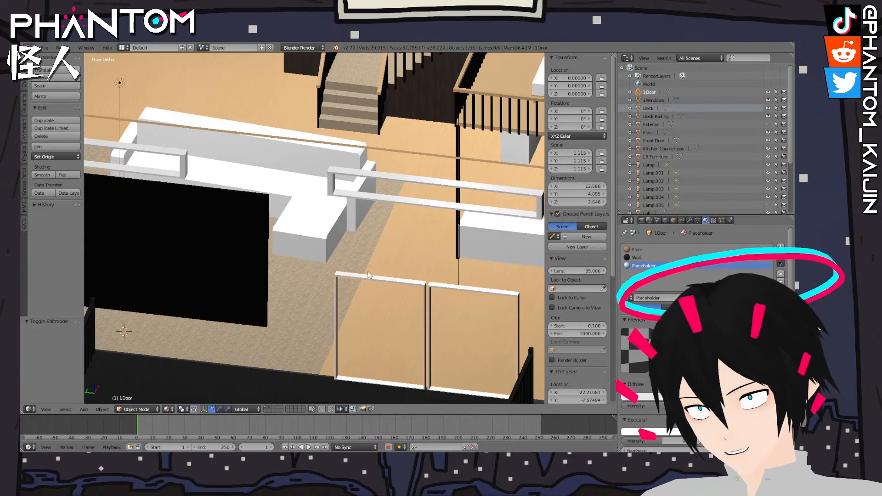
mouse_move(328, 308)
middle_mouse_down()
mouse_move(308, 344)
mouse_move(331, 324)
middle_mouse_up()
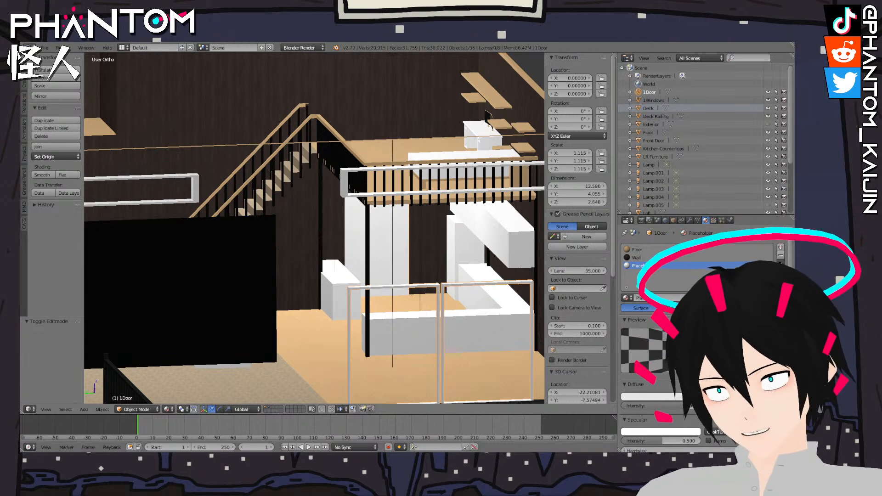
scroll(314, 229, "down", 3)
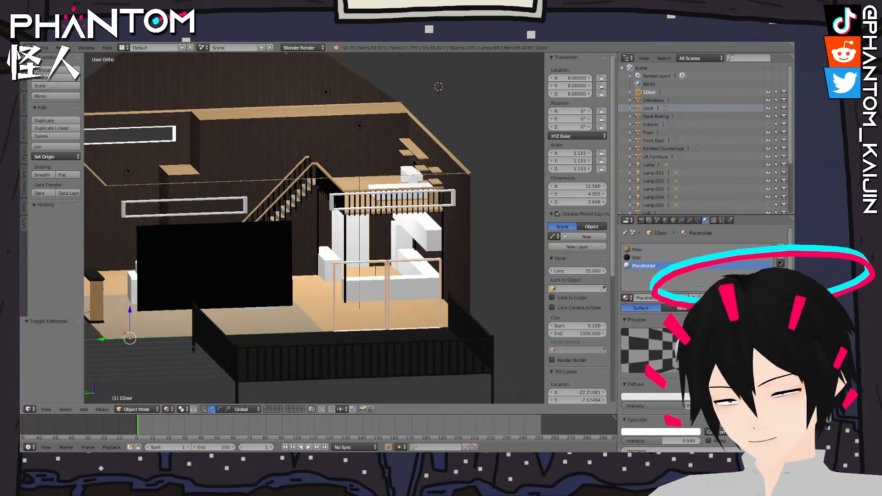
middle_click_drag(236, 133, 387, 169)
scroll(319, 150, "down", 4)
scroll(394, 123, "up", 4)
scroll(430, 165, "up", 1)
scroll(431, 168, "up", 1)
scroll(317, 151, "down", 4)
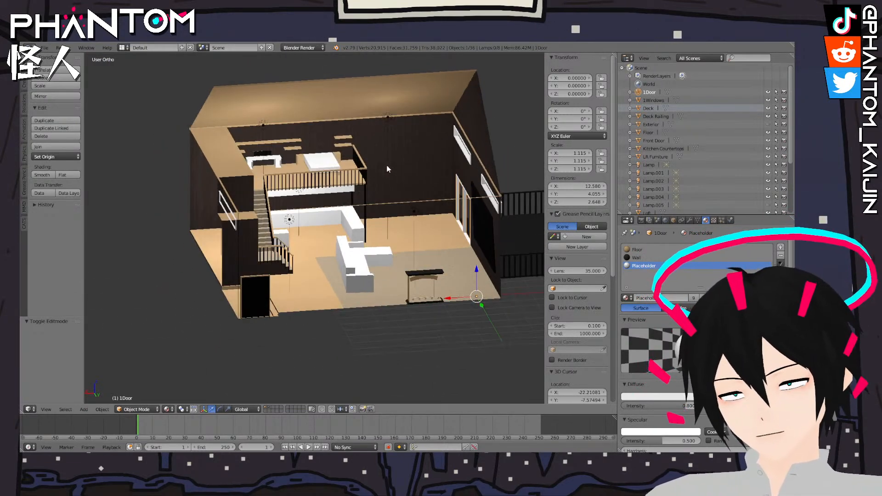
middle_click_drag(299, 192, 328, 218)
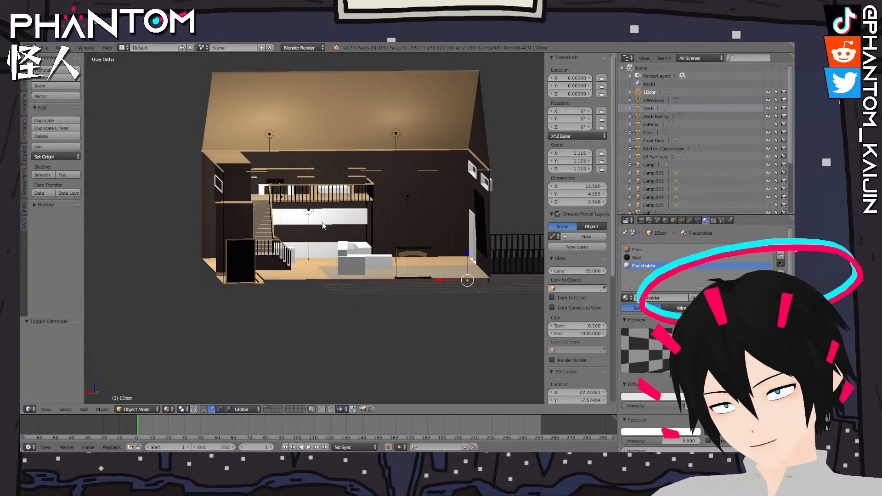
scroll(320, 227, "up", 6)
mouse_move(318, 220)
middle_mouse_down()
mouse_move(289, 213)
mouse_move(330, 221)
middle_mouse_up()
scroll(319, 223, "down", 5)
middle_click_drag(385, 222, 338, 213)
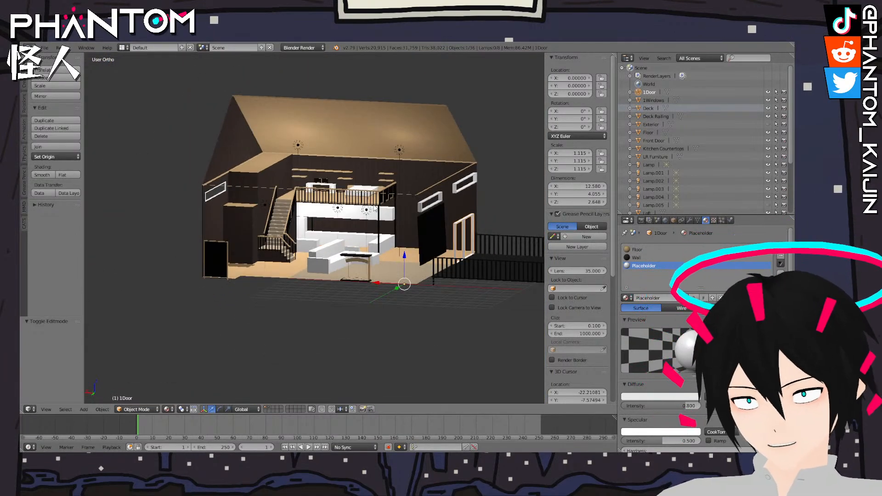
Open the LR Furniture mesh for editing at the rear of the arched trim below the black top
middle_click_drag(394, 172, 445, 239)
scroll(450, 235, "up", 6)
middle_click_drag(483, 269, 370, 163, "shift")
scroll(432, 223, "up", 8)
scroll(455, 271, "up", 3)
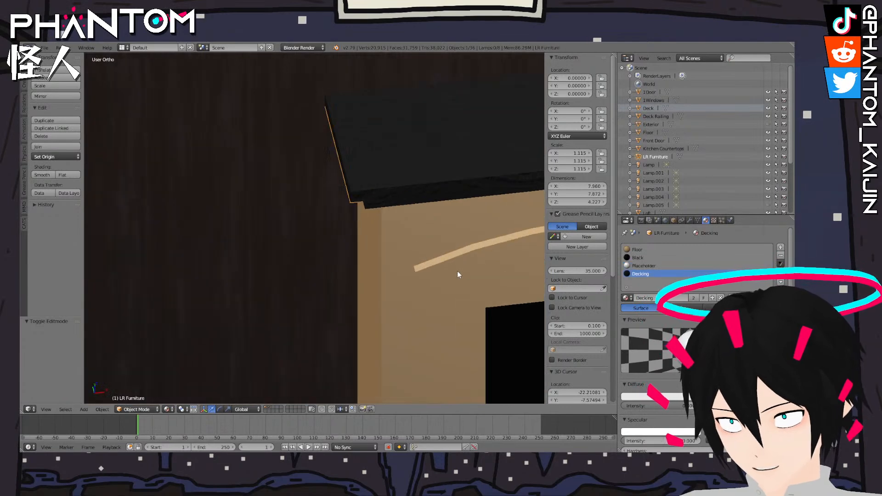
right_click(414, 269)
key("Tab")
middle_click_drag(420, 262, 260, 248)
scroll(183, 207, "down", 8)
scroll(276, 220, "up", 6)
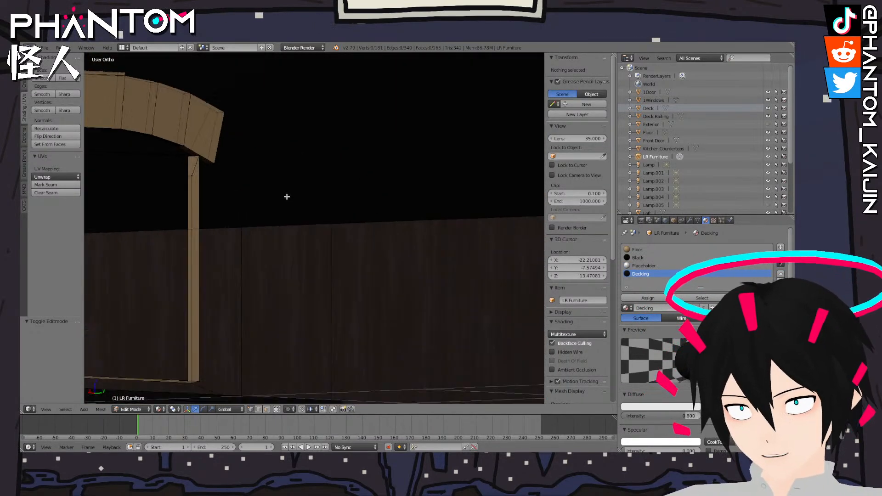
middle_click_drag(287, 195, 242, 193)
middle_click_drag(300, 156, 380, 205, "shift")
scroll(306, 281, "up", 3)
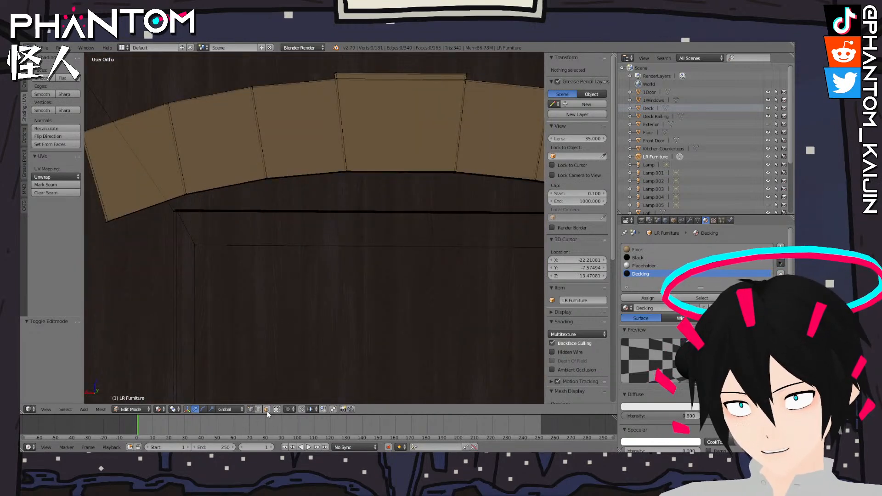
Delete the eight hidden rear faces of the arched trim, including the thin strip above its middle segment
right_click(150, 171)
right_click(217, 139, "shift")
right_click(301, 131, "shift")
right_click(407, 120, "shift")
right_click(399, 75, "shift")
middle_click_drag(399, 114, 148, 141, "shift")
right_click(251, 158, "shift")
right_click(334, 170, "shift")
right_click(416, 193, "shift")
key("x")
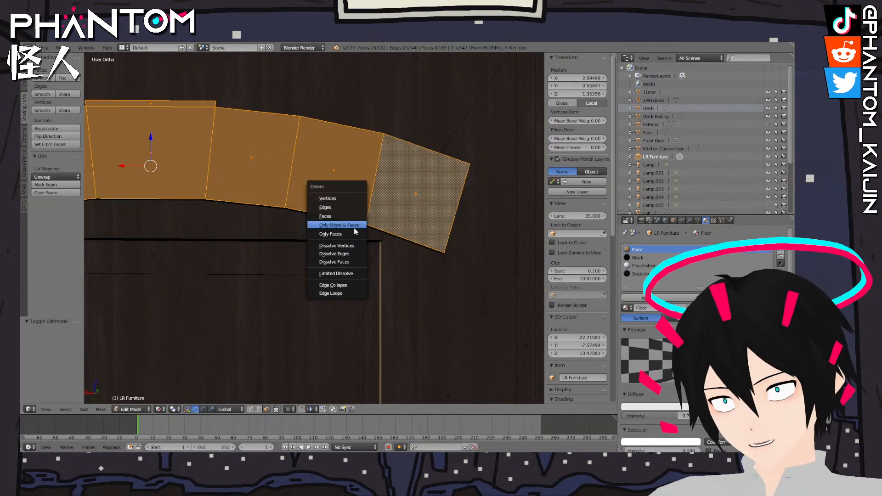
left_click(344, 216)
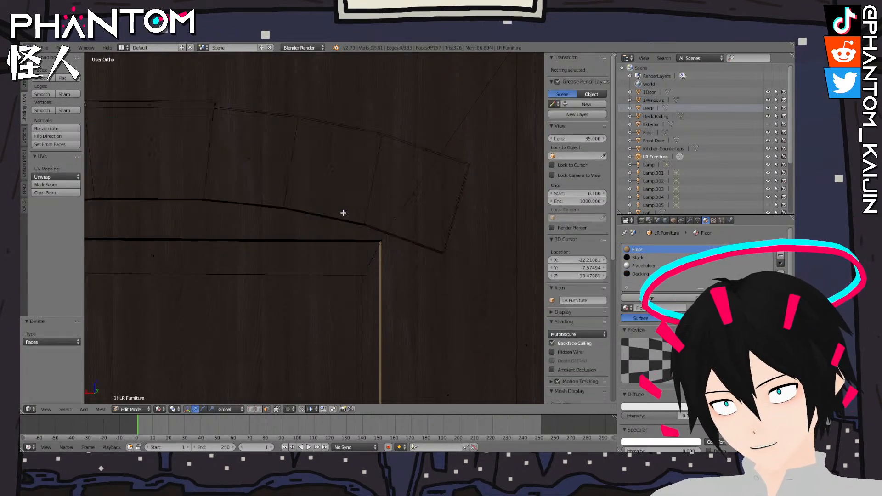
middle_click_drag(273, 202, 354, 246, "shift")
scroll(291, 211, "down", 4)
key("KP_1")
scroll(321, 220, "down", 5)
key("Tab")
Examine the staircase, loft and living room layout around the sofa and carpet
scroll(358, 255, "down", 6)
middle_click_drag(388, 187, 140, 384)
scroll(349, 199, "up", 4)
scroll(410, 202, "down", 8)
scroll(385, 149, "up", 3)
scroll(356, 198, "up", 2)
scroll(357, 199, "up", 3)
middle_click_drag(267, 248, 341, 271)
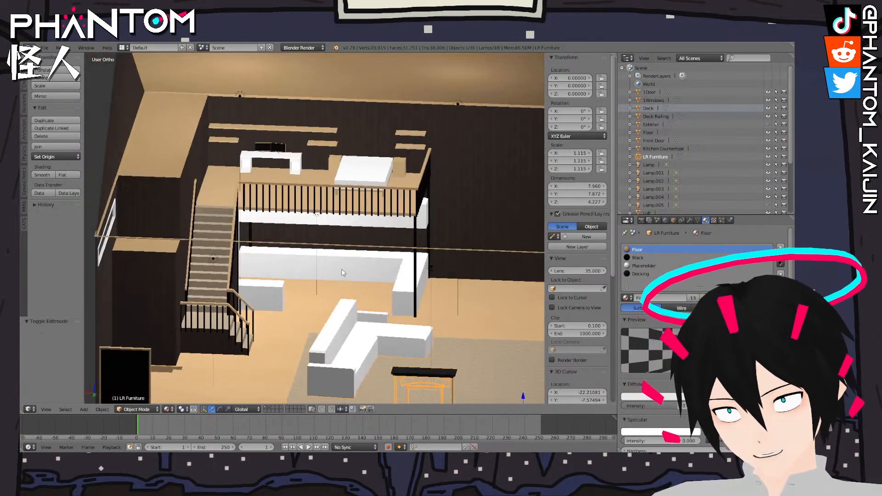
middle_click_drag(354, 186, 311, 126)
scroll(417, 214, "up", 3)
middle_click_drag(428, 248, 332, 238, "shift")
middle_click_drag(266, 202, 386, 222, "shift")
scroll(318, 235, "down", 2)
scroll(346, 242, "down", 2)
scroll(358, 239, "up", 6)
Rotate the UVs of the Floor object's carpet face in the UV/Image Editor
right_click(277, 249)
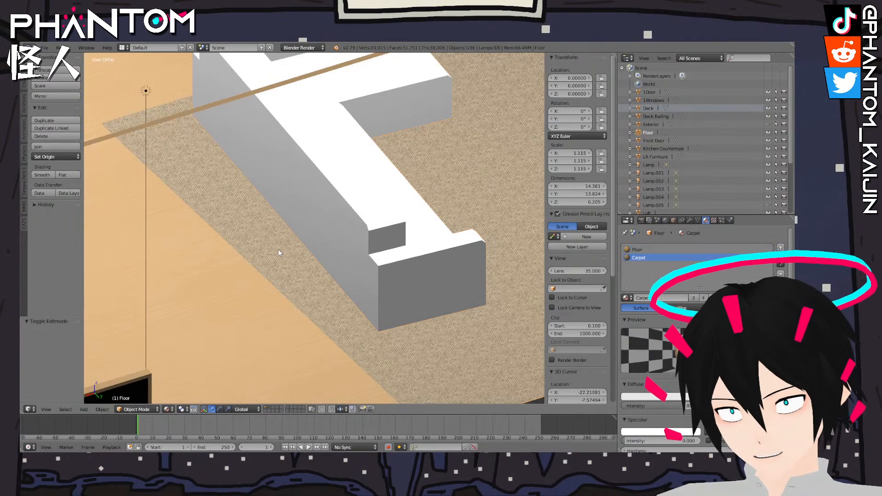
key("Tab")
right_click(274, 250)
scroll(276, 249, "down", 4)
middle_click_drag(276, 249, 197, 277, "shift")
left_click(628, 57)
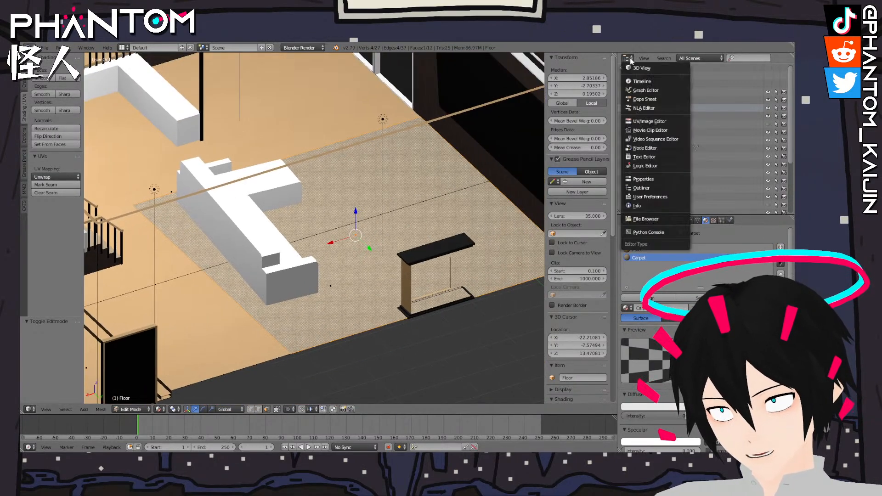
left_click(658, 123)
key("KP_Decimal")
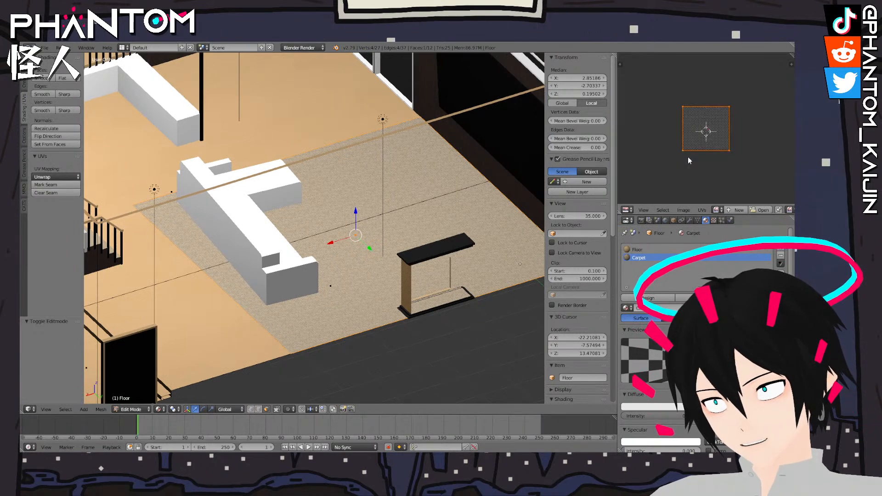
key("r")
left_click(751, 197)
key("Tab")
Examine the carpet texture and the surrounding interior from both sides of the living room
scroll(375, 213, "up", 4)
scroll(394, 207, "down", 3)
middle_click_drag(328, 148, 347, 136)
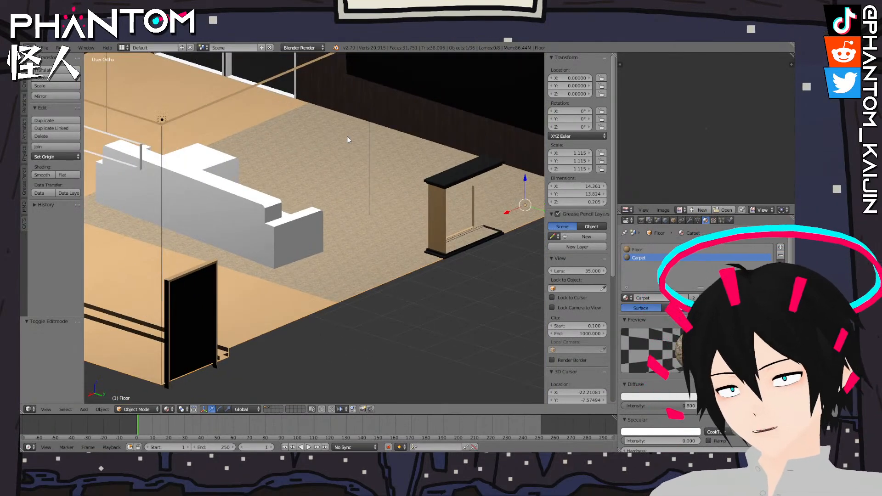
middle_click_drag(347, 136, 299, 254, "shift")
scroll(319, 214, "down", 3)
middle_click_drag(325, 206, 456, 188, "shift")
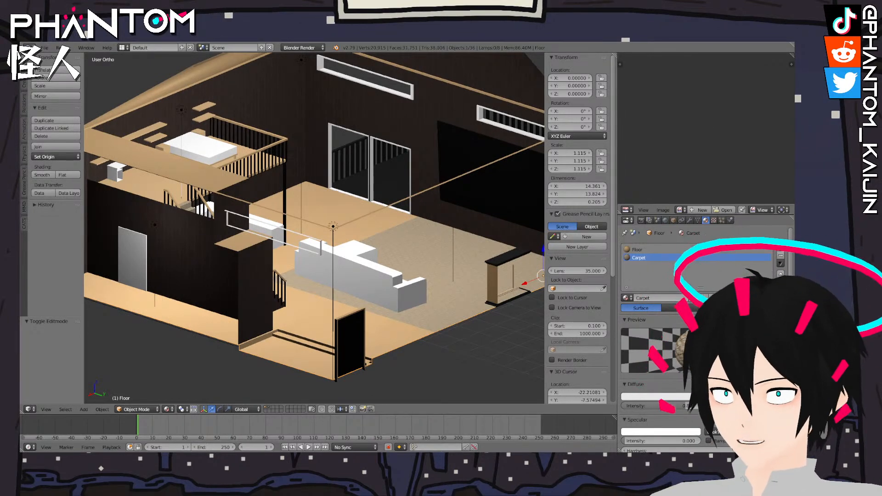
middle_click_drag(295, 197, 209, 243)
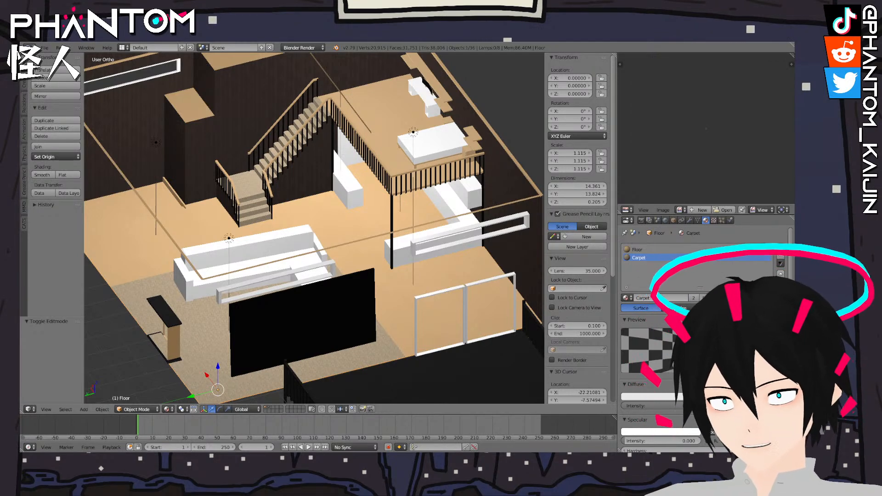
Examine the carpet texture from above, the side walls, the staircase and the loft area of the house interior
middle_click_drag(286, 241, 334, 156)
scroll(369, 235, "up", 3)
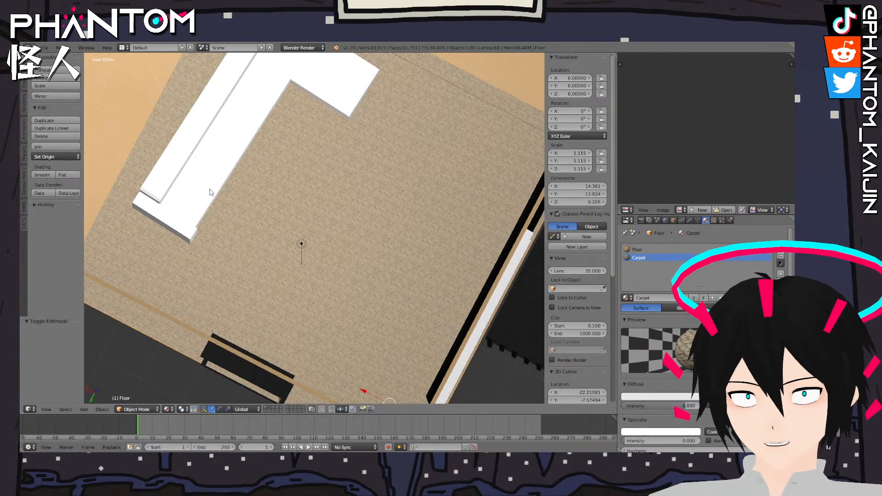
mouse_move(321, 215)
middle_mouse_down()
mouse_move(291, 177)
mouse_move(300, 191)
mouse_move(349, 193)
mouse_move(367, 164)
mouse_move(330, 225)
middle_mouse_up()
middle_click_drag(241, 224, 371, 298)
middle_click_drag(305, 259, 414, 205)
scroll(427, 258, "up", 8)
middle_click_drag(442, 307, 360, 288)
scroll(388, 287, "down", 5)
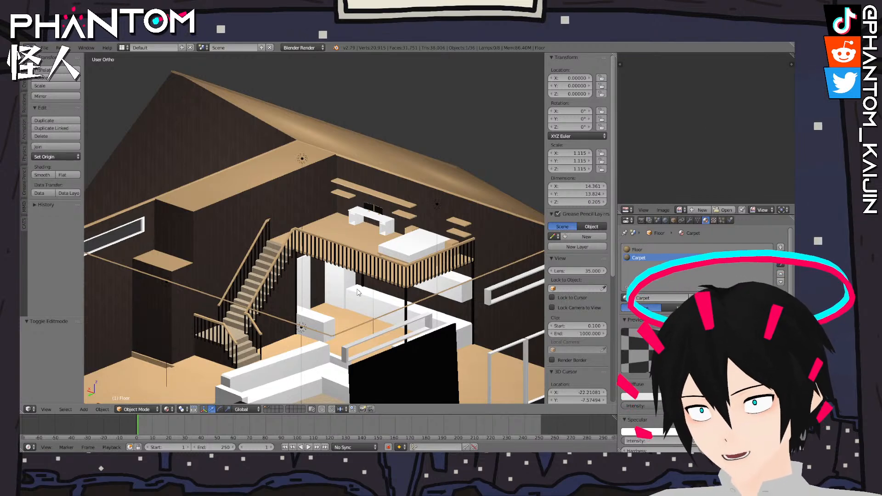
scroll(411, 234, "up", 4)
middle_click_drag(263, 267, 404, 235, "shift")
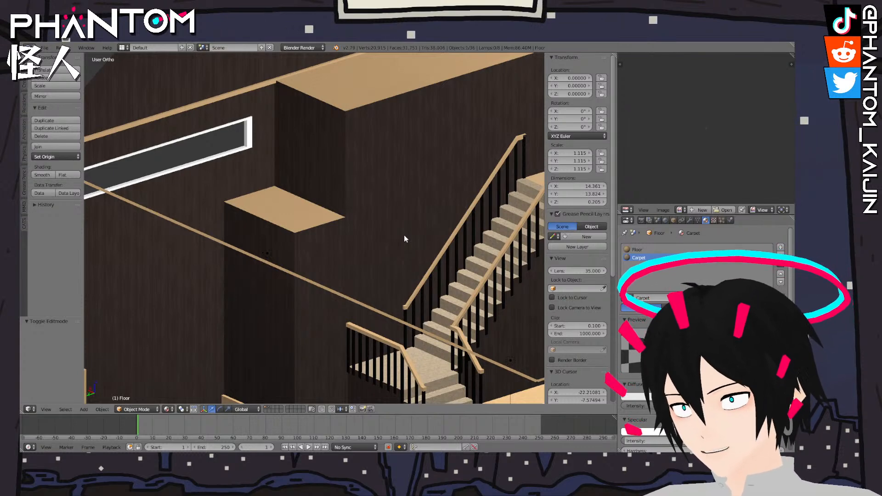
middle_click_drag(432, 239, 310, 318, "shift")
scroll(317, 279, "down", 3)
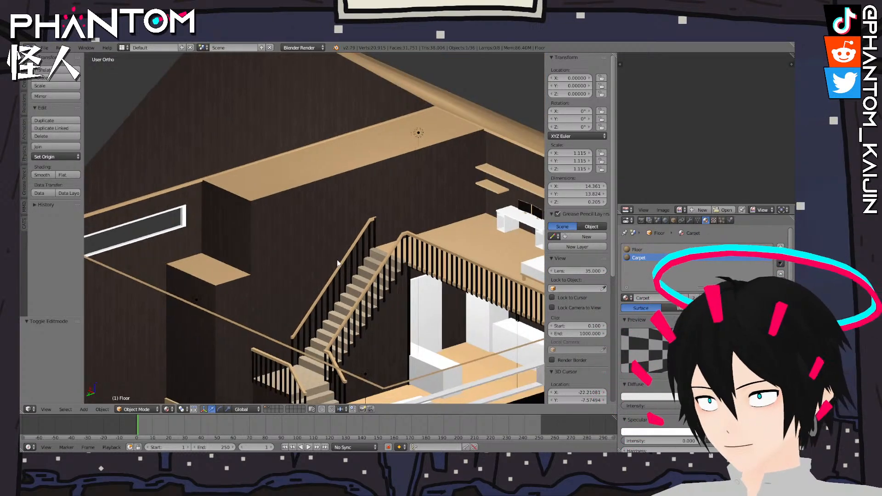
middle_click_drag(316, 279, 349, 256)
scroll(362, 249, "down", 2)
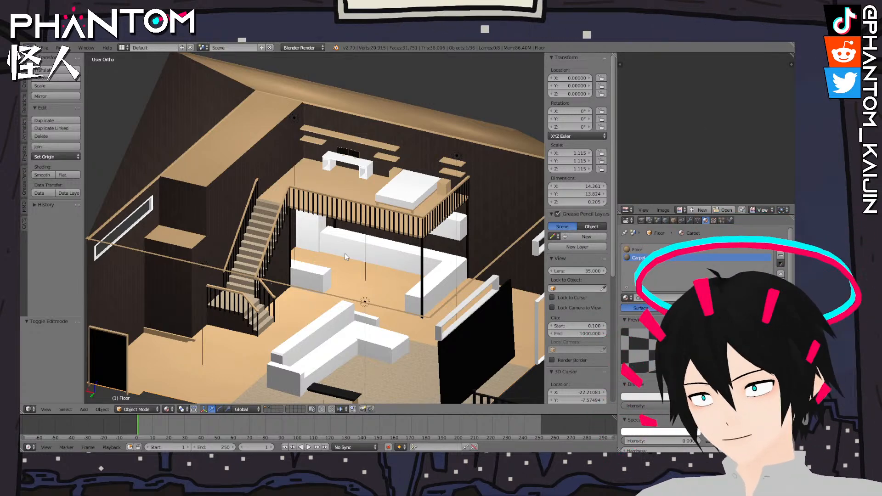
Inset the front face of the black wall-mounted TV panel in LR Furniture by extruding it in place and scaling it slightly inward
middle_click_drag(382, 194, 392, 289)
scroll(436, 225, "up", 3)
right_click(380, 207)
key("Tab")
scroll(392, 289, "up", 7)
middle_click_drag(245, 227, 100, 282, "shift")
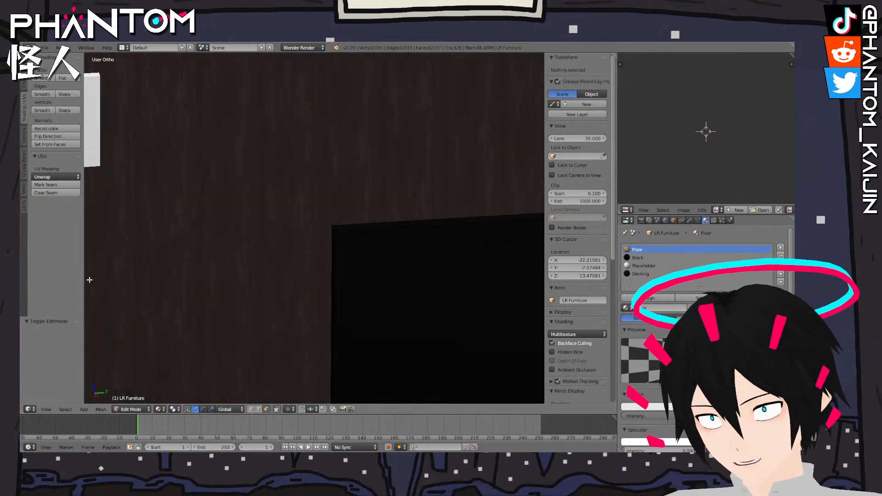
mouse_move(307, 270)
middle_mouse_down()
mouse_move(387, 282)
mouse_move(451, 263)
mouse_move(409, 276)
mouse_move(305, 274)
middle_mouse_up()
right_click(455, 255)
scroll(409, 276, "down", 10)
scroll(294, 274, "up", 3)
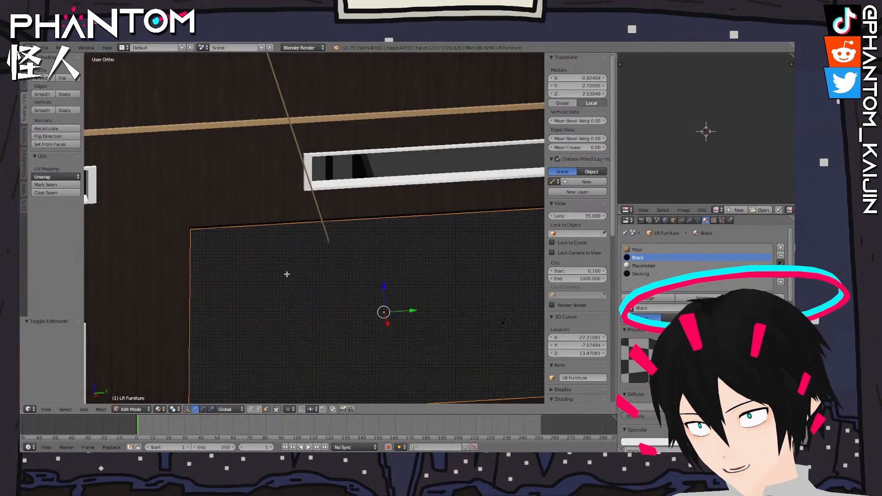
middle_click_drag(163, 309, 250, 276)
key("e")
key("Escape")
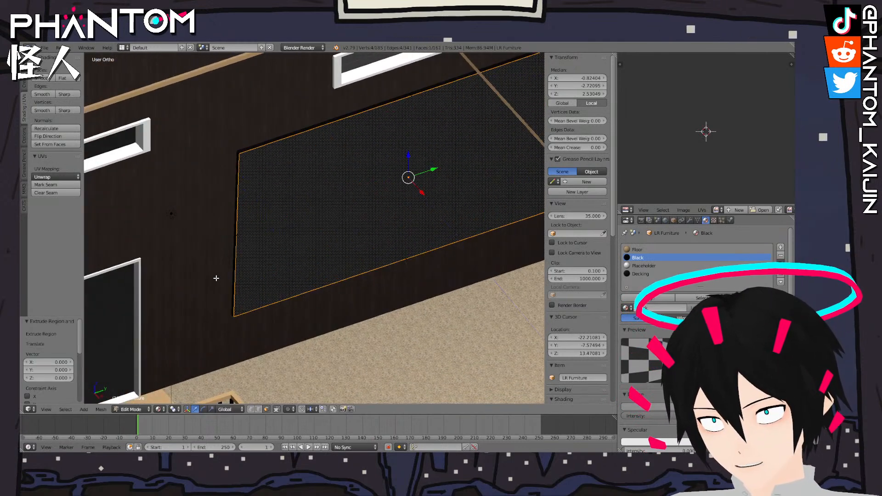
key("s")
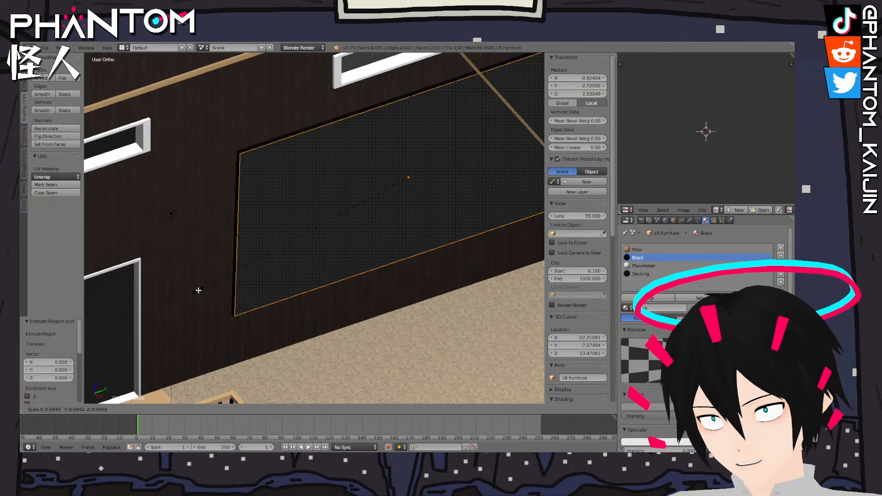
left_click(200, 290)
Extrude the inset TV screen face again and recess it into the frame by -0.010 in X and 0.005 in Z
key("e")
key("Escape")
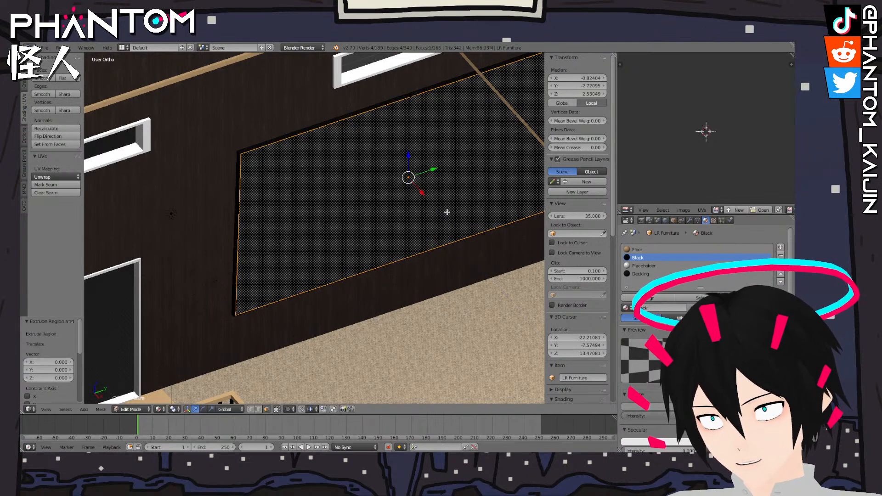
key("KP_3")
key("KP_1")
scroll(445, 212, "down", 7)
scroll(331, 253, "up", 2)
middle_click_drag(307, 281, 380, 207, "shift")
scroll(380, 207, "up", 6)
middle_click_drag(287, 307, 351, 232, "shift")
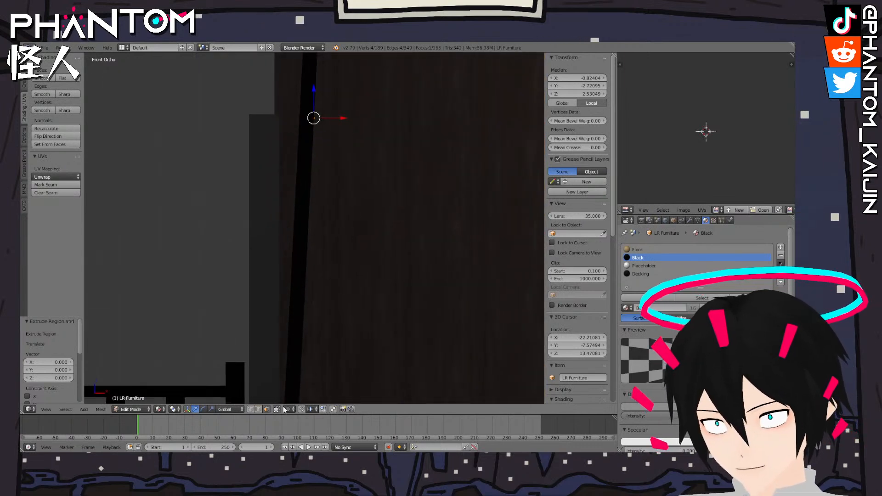
scroll(291, 388, "down", 1)
key("g")
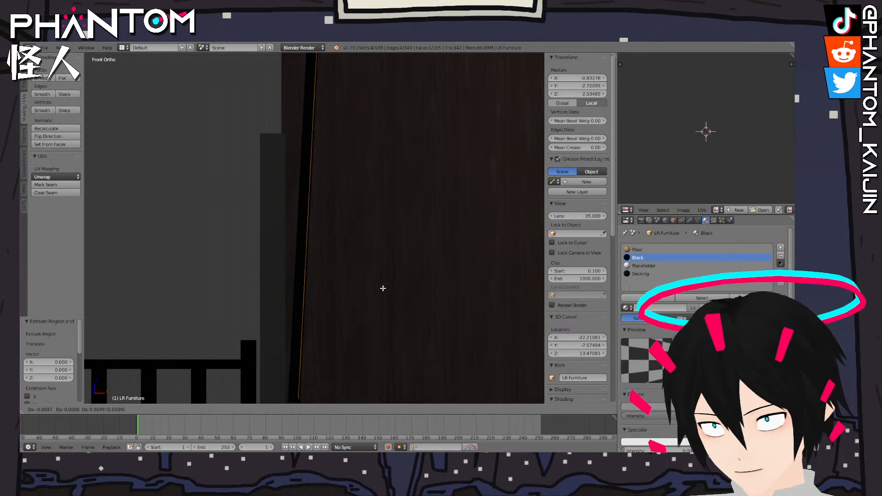
left_click(383, 288)
Fine-tune the recessed screen face's depth and height inside the TV frame in the front view
middle_click_drag(376, 299, 372, 178, "shift")
scroll(372, 177, "up", 5)
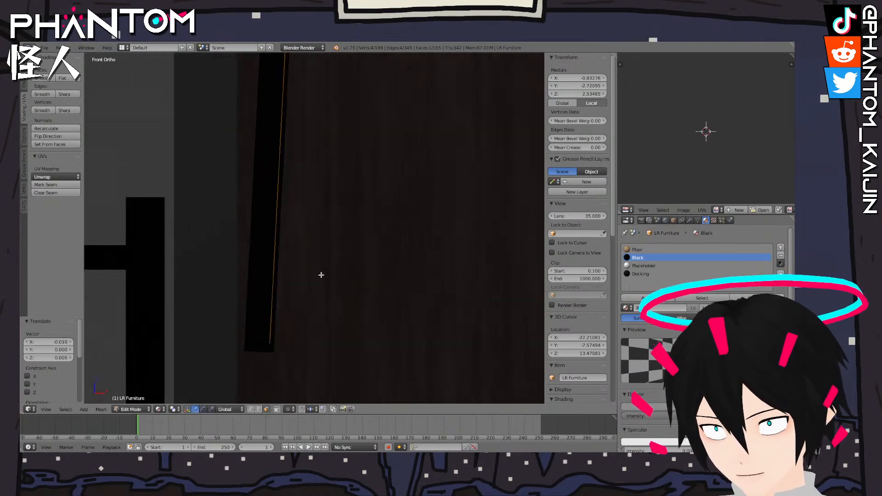
middle_click_drag(318, 276, 346, 225, "shift")
scroll(346, 225, "up", 4)
key("g")
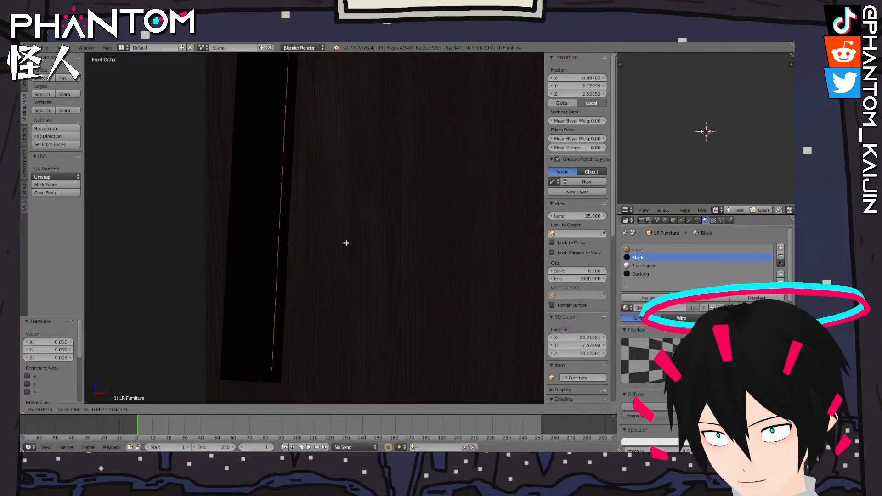
left_click(347, 247)
scroll(347, 246, "down", 8)
middle_click_drag(346, 244, 284, 158, "shift")
scroll(283, 159, "up", 4)
middle_click_drag(266, 262, 341, 132, "shift")
scroll(341, 131, "up", 5)
middle_click_drag(295, 157, 505, 153, "shift")
scroll(331, 143, "up", 3)
key("g")
left_click(331, 134)
scroll(347, 132, "down", 3)
key("KP_1")
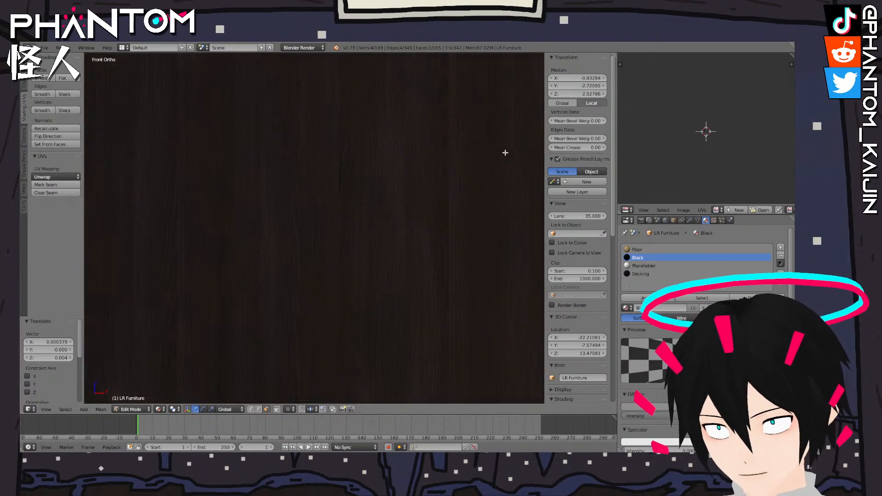
Raise the recessed screen face slightly in the right view to align it with the upper border of the TV frame
key("KP_3")
scroll(424, 156, "down", 6)
middle_click_drag(434, 173, 163, 130, "shift")
scroll(164, 132, "up", 5)
middle_click_drag(184, 157, 399, 328, "shift")
scroll(363, 192, "up", 5)
scroll(304, 242, "up", 6)
middle_click_drag(294, 241, 348, 314, "shift")
scroll(304, 299, "up", 4)
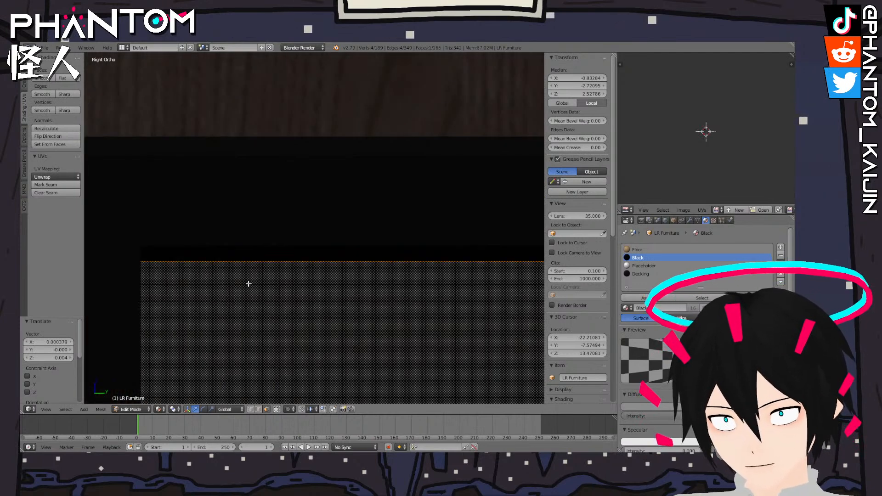
middle_click_drag(248, 284, 338, 287, "shift")
scroll(305, 287, "up", 4)
middle_click_drag(262, 293, 343, 274, "shift")
key("g")
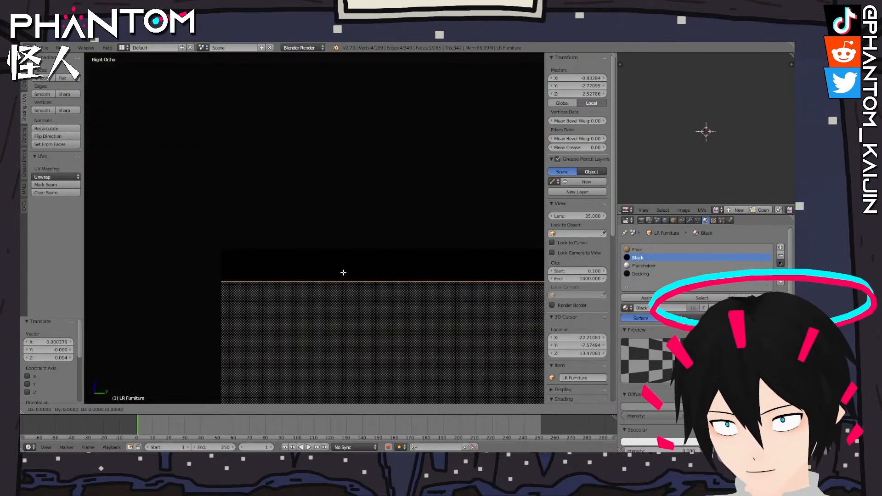
left_click(345, 245)
scroll(360, 266, "down", 5)
key("Tab")
scroll(382, 277, "down", 6)
Assign the Placeholder material to the TV's recessed screen face and clear the object selection
middle_click_drag(382, 280, 317, 290)
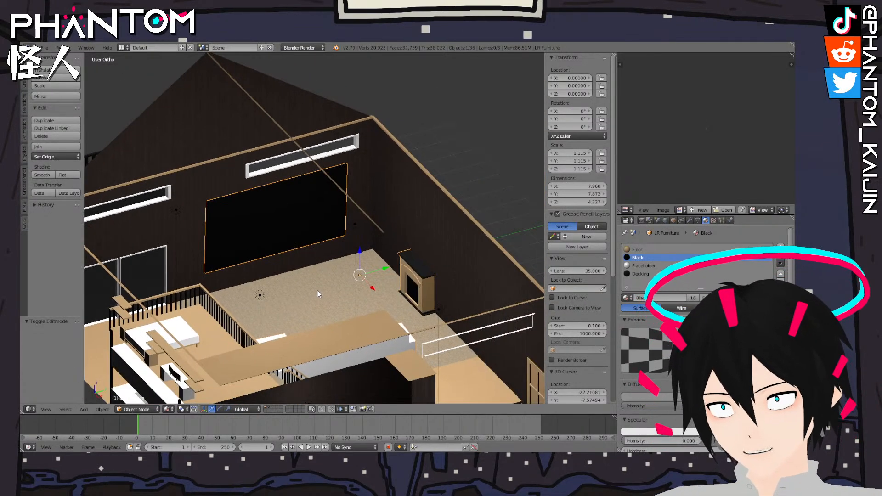
key("Tab")
left_click(652, 266)
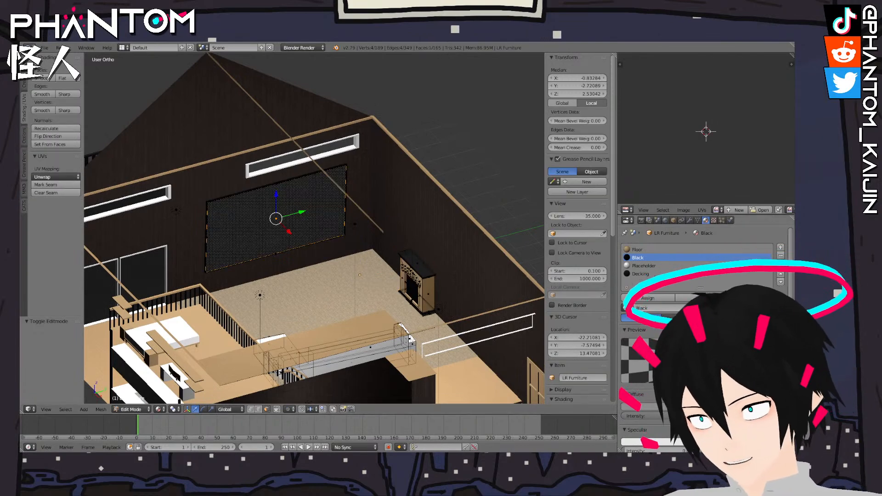
left_click(650, 298)
key("Tab")
scroll(315, 251, "down", 1)
middle_click_drag(315, 251, 255, 236)
key("a")
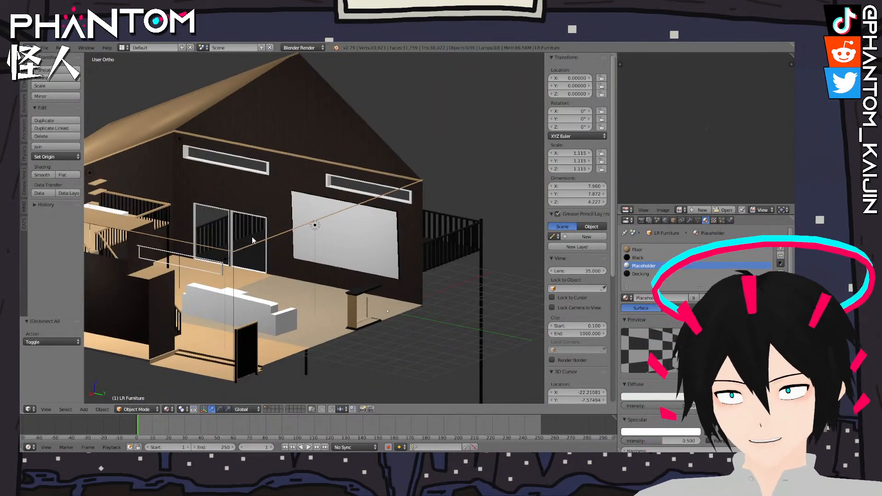
Extrude two vertices off the TV frame's rear upper corner and delete the intermediate one, leaving a loose vertex behind the frame
middle_click_drag(388, 235, 433, 224)
scroll(421, 230, "up", 3)
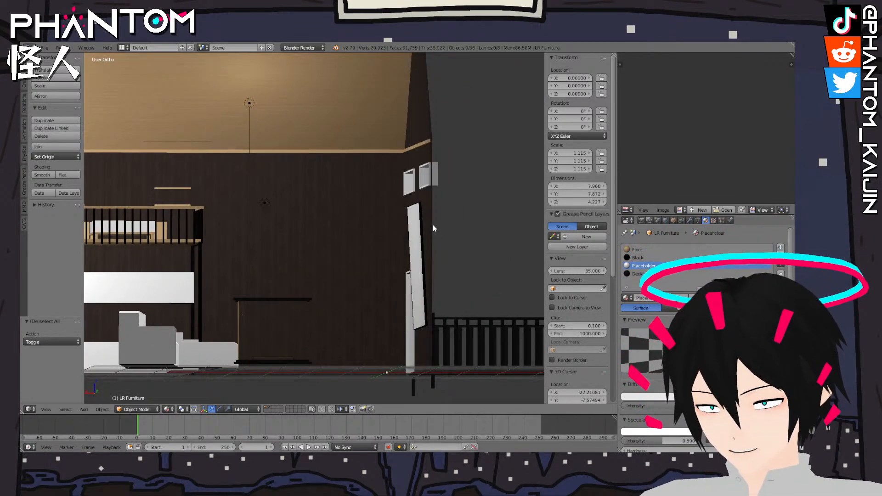
key("KP_1")
key("KP_3")
key("KP_1")
scroll(432, 225, "up", 5)
middle_click_drag(209, 266, 395, 199, "shift")
scroll(459, 178, "up", 3)
right_click(317, 260)
key("Tab")
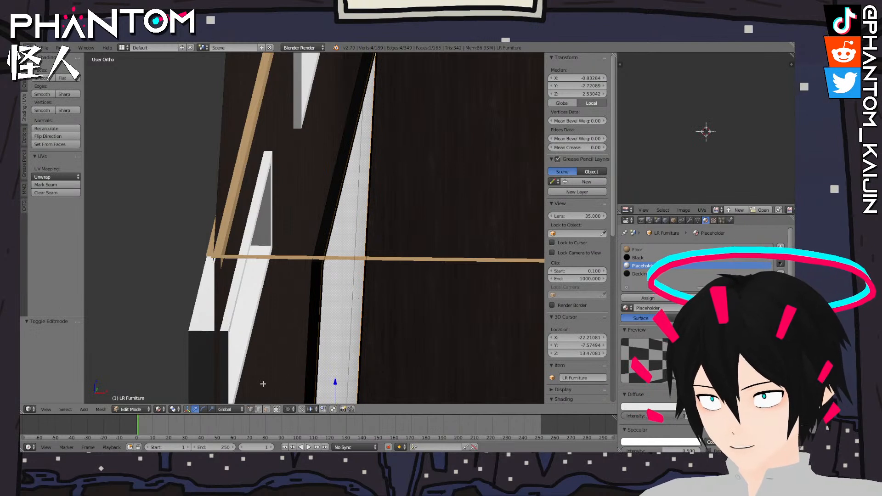
left_click(251, 409)
right_click(314, 264)
key("e")
left_click(311, 264)
key("e")
left_click(309, 261)
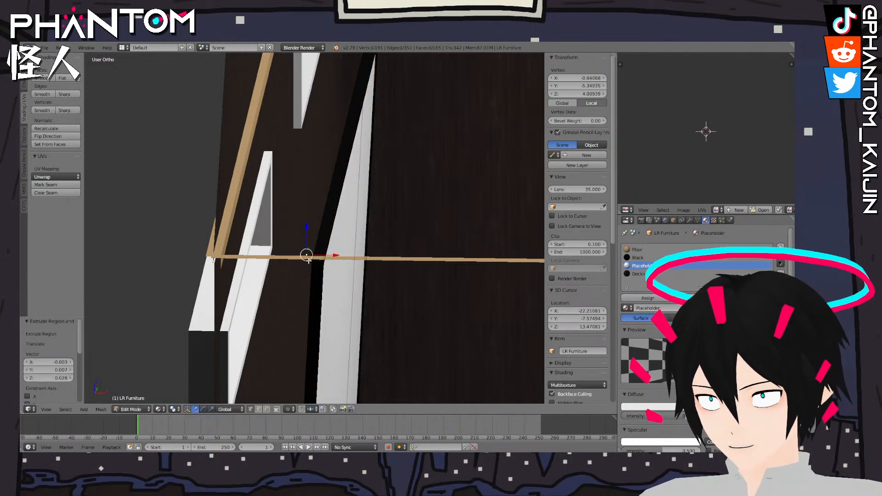
key("x")
left_click(304, 247)
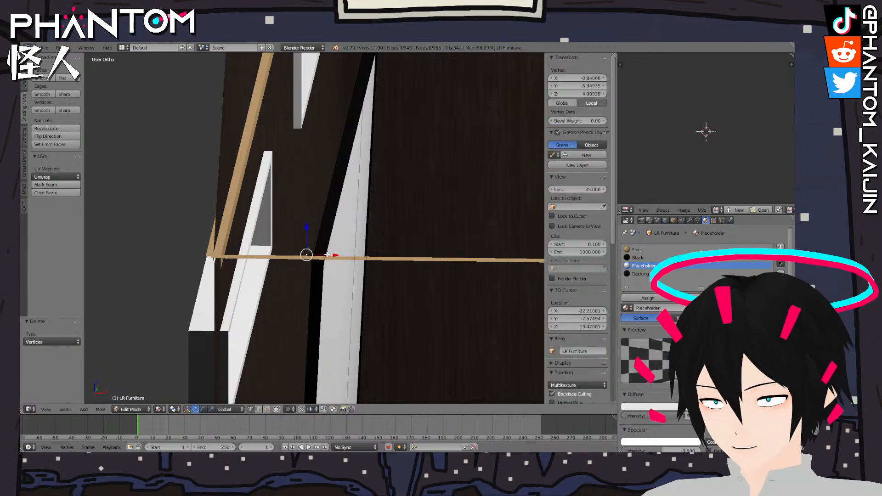
Extrude the loose vertex -0.154 along X in the top view to form an edge reaching into the wall
key("KP_7")
scroll(329, 254, "down", 7)
scroll(343, 258, "up", 1)
middle_click_drag(341, 298, 362, 181, "shift")
scroll(432, 193, "up", 8)
middle_click_drag(432, 192, 323, 200, "shift")
key("g")
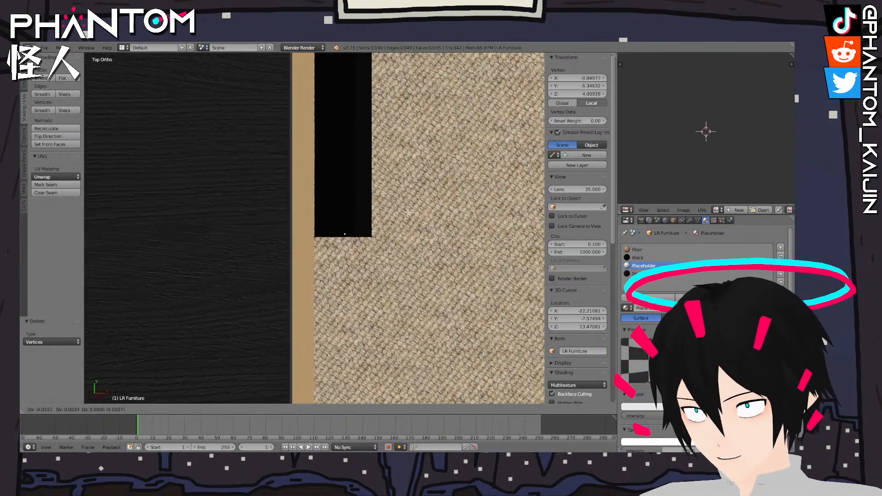
left_click(407, 209)
key("e")
key("Escape")
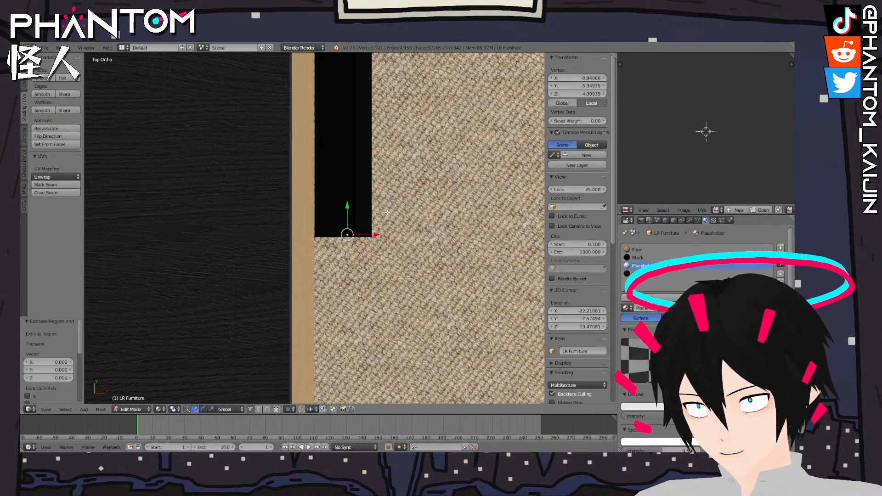
key("g")
key("x")
left_click(337, 238)
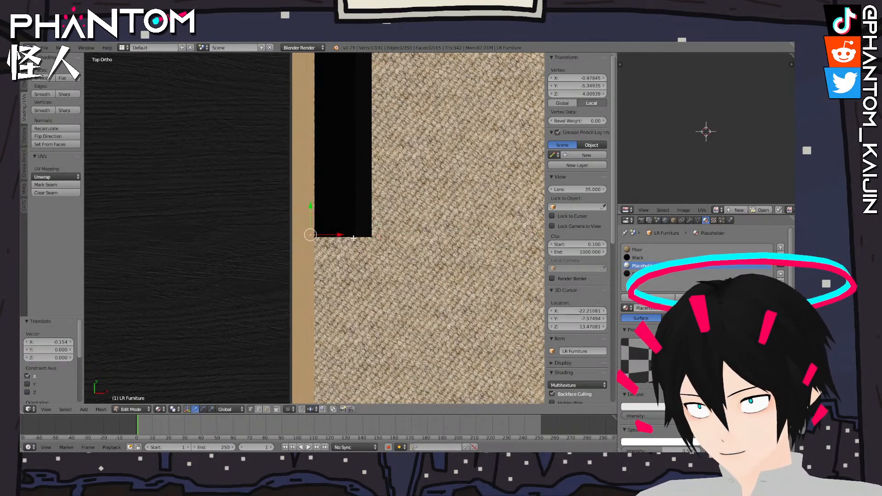
Extrude the new edge 0.027 along Y to form a narrow strip behind the TV
right_click(348, 236, "shift")
key("e")
right_click(358, 230)
key("g")
key("y")
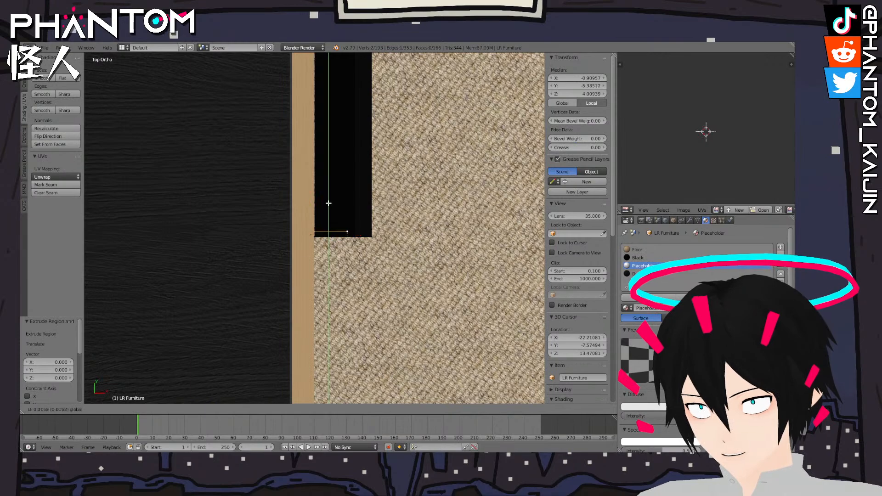
left_click(329, 200)
Extrude the narrow strip -0.015 along Z to turn it into a thin mounting bar
right_click(332, 238, "shift")
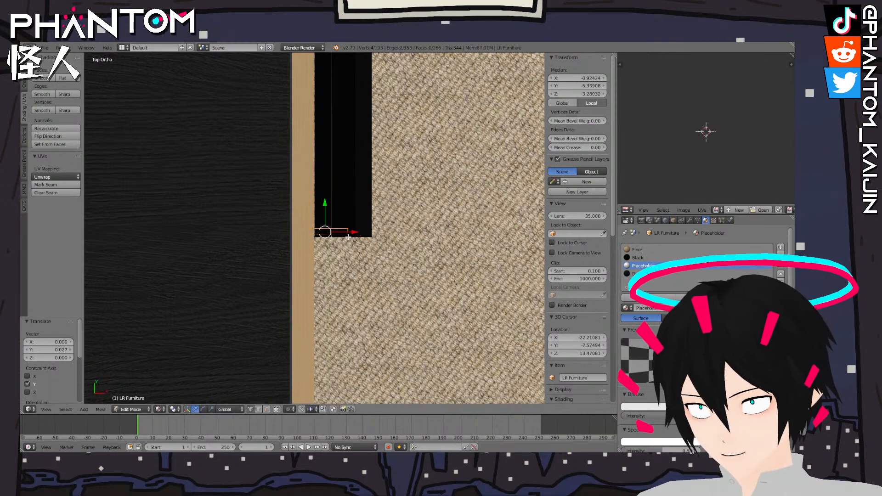
middle_click_drag(349, 235, 359, 139)
key("KP_1")
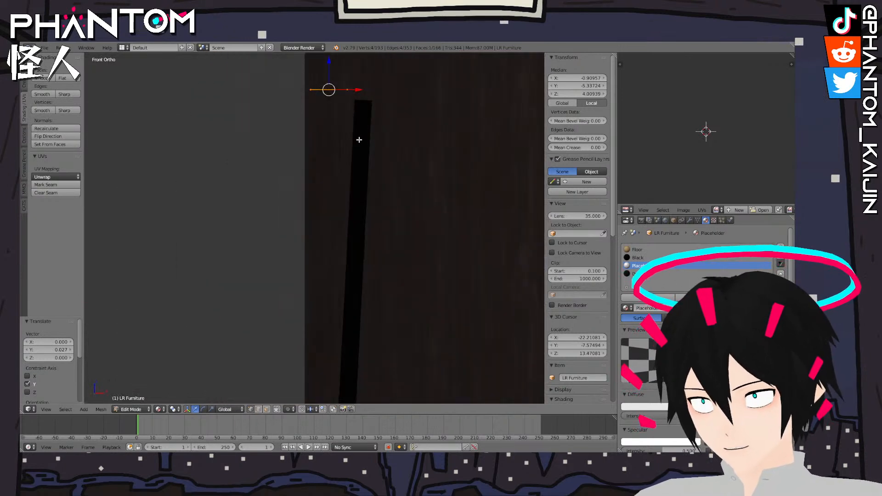
key("e")
right_click(340, 78)
left_click_drag(330, 62, 332, 69)
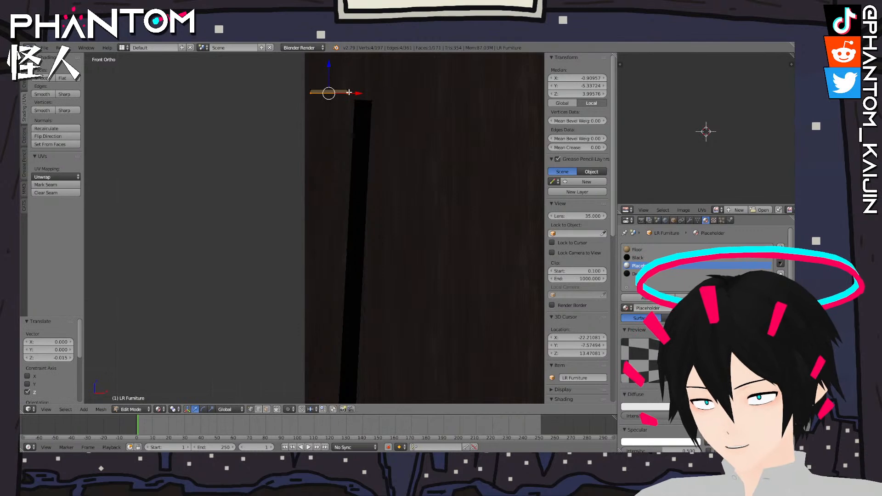
Move the whole mounting bar -0.122 along Z so it sits behind the TV frame
key("l")
key("g")
key("z")
left_click_drag(333, 82, 333, 93)
middle_click_drag(339, 95, 337, 103)
Extend the TV-side end of the mounting bar along X into the TV frame
right_click(347, 120)
right_click(347, 128, "ctrl")
key("g")
key("x")
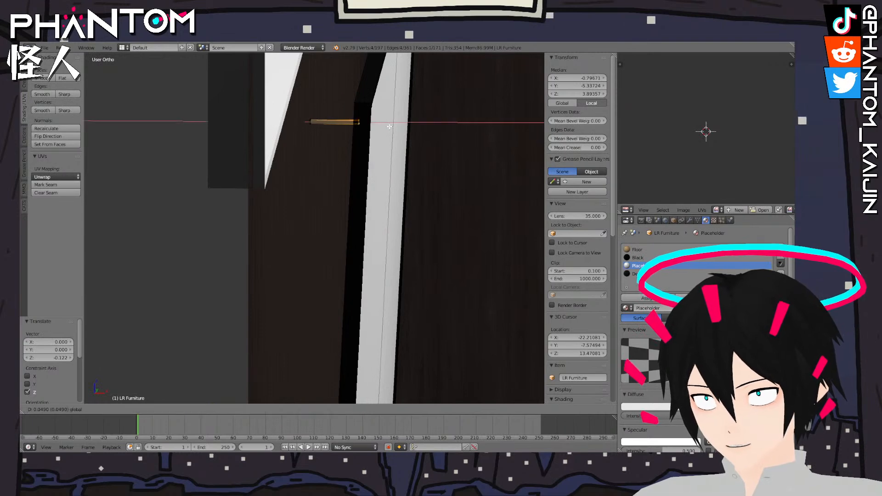
left_click(396, 126)
middle_click_drag(396, 126, 239, 133)
key("Tab")
key("Tab")
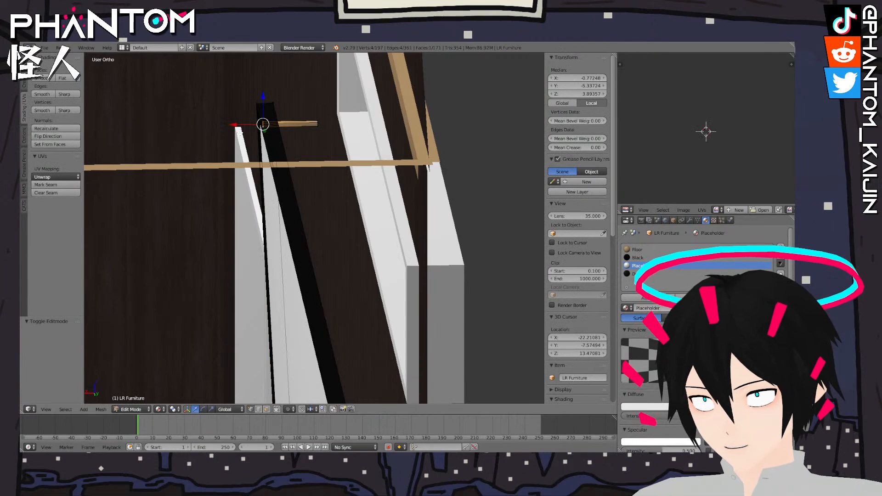
Pull the mounting bar's TV-side end back by 0.030 along X
key("KP_1")
scroll(241, 132, "up", 3)
middle_click_drag(421, 97, 386, 210, "shift")
key("g")
key("x")
left_click(384, 158)
middle_click_drag(385, 158, 371, 174)
Move the mounting bar's wall-side end along X farther into the wall, and select the whole linked bar
right_click(274, 154)
right_click(275, 156, "shift")
right_click(276, 160, "shift")
key("g")
key("x")
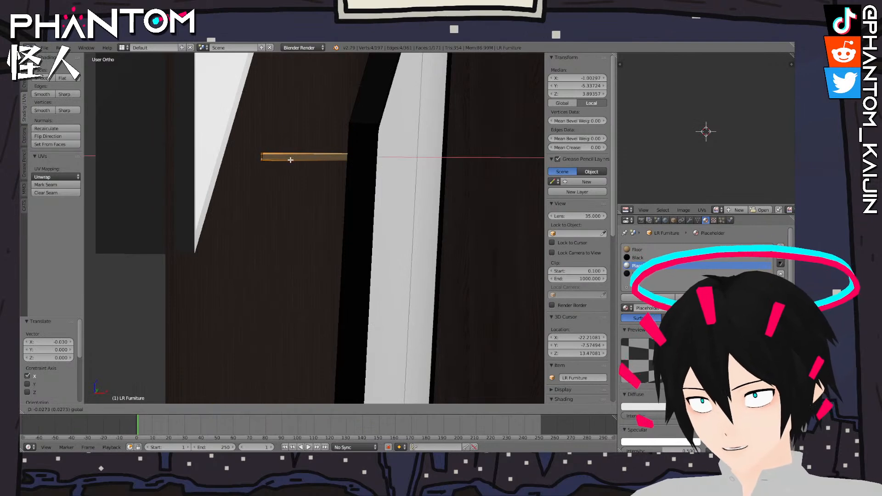
left_click(288, 161)
key("ctrl+l")
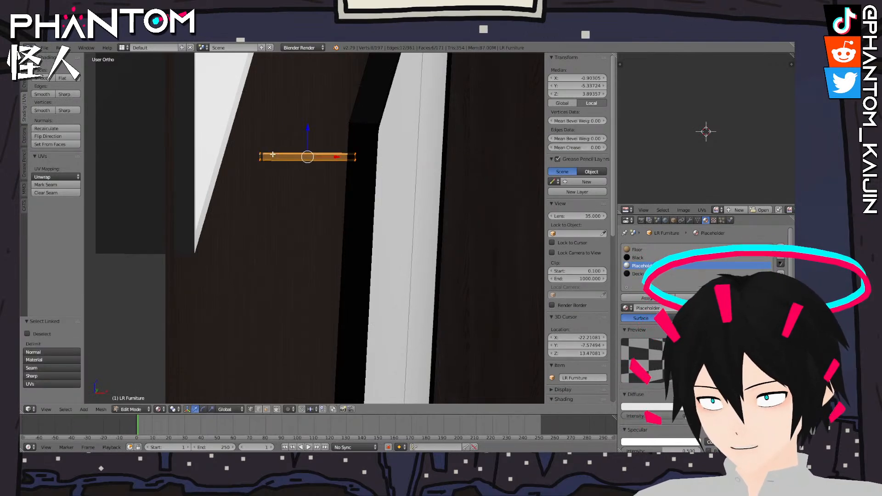
Duplicate the mounting bar behind the TV's upper edge and move the copy along Y to the TV's other end
key("KP_7")
key("space")
left_click(359, 164)
scroll(375, 143, "down", 7)
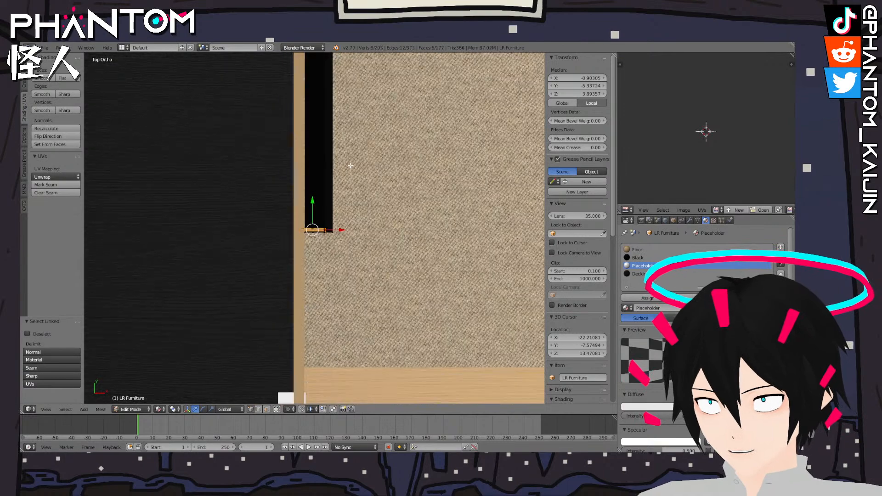
middle_click_drag(381, 129, 353, 214, "shift")
left_click_drag(286, 287, 303, 99)
middle_click_drag(329, 134, 327, 315, "shift")
left_click_drag(284, 280, 286, 279)
left_click_drag(303, 71, 303, 70)
middle_click_drag(307, 76, 326, 358, "shift")
left_click_drag(304, 350, 309, 189)
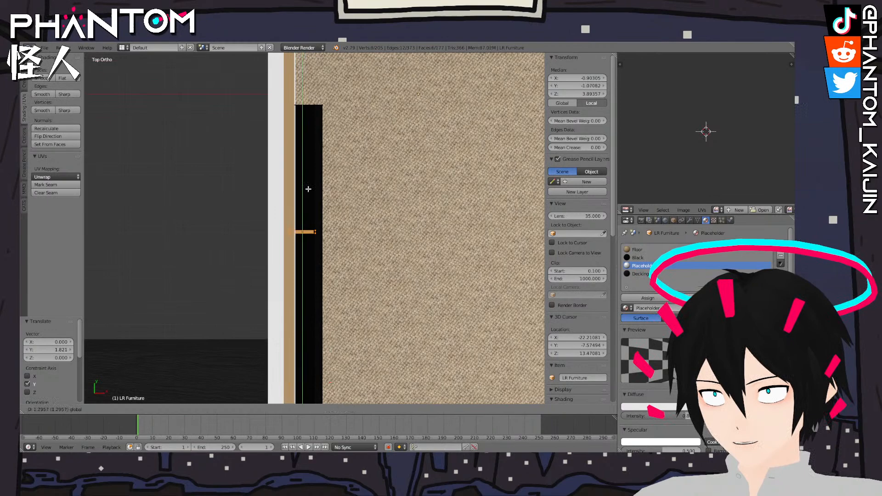
left_click(309, 79)
Duplicate both upper mounting bars and move the copies down along Z to about 1.30, near the TV's lower edge
middle_click_drag(350, 193, 327, 69)
key("a")
scroll(346, 139, "down", 3)
middle_click_drag(354, 158, 346, 181)
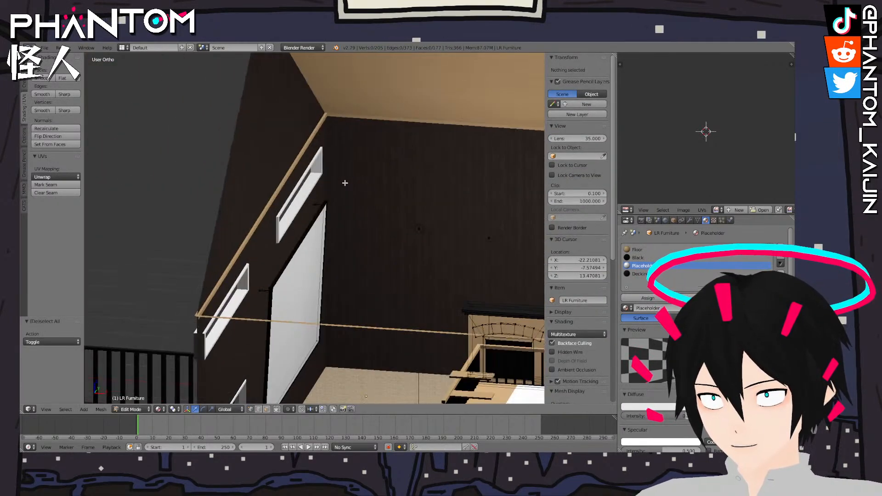
key("Tab")
right_click(259, 288)
right_click(259, 288)
key("Tab")
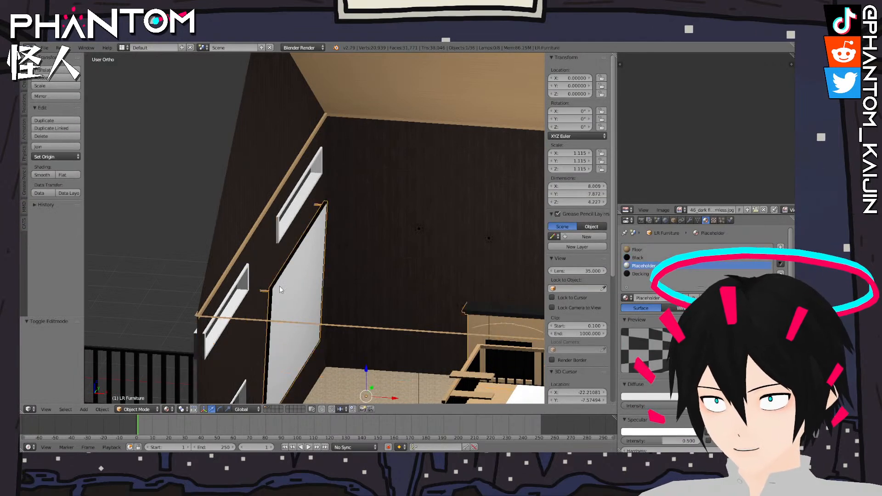
right_click(260, 290)
key("ctrl+l")
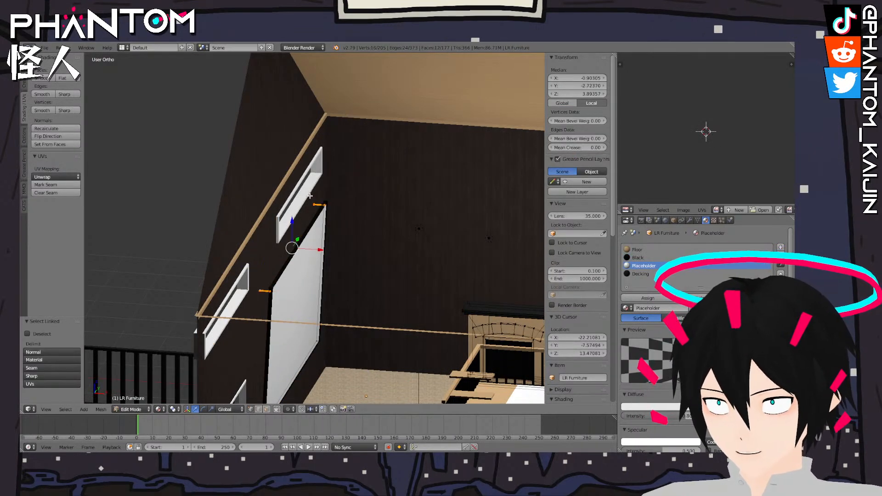
key("KP_1")
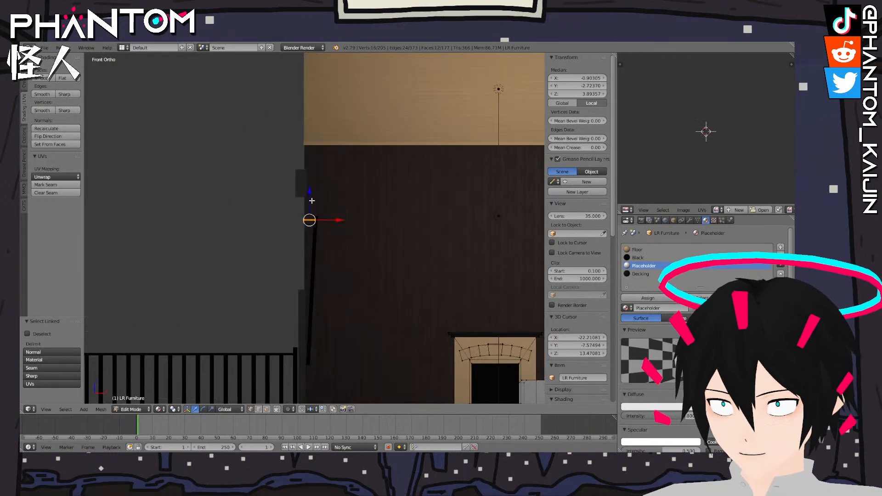
key("space")
key("Return")
key("z")
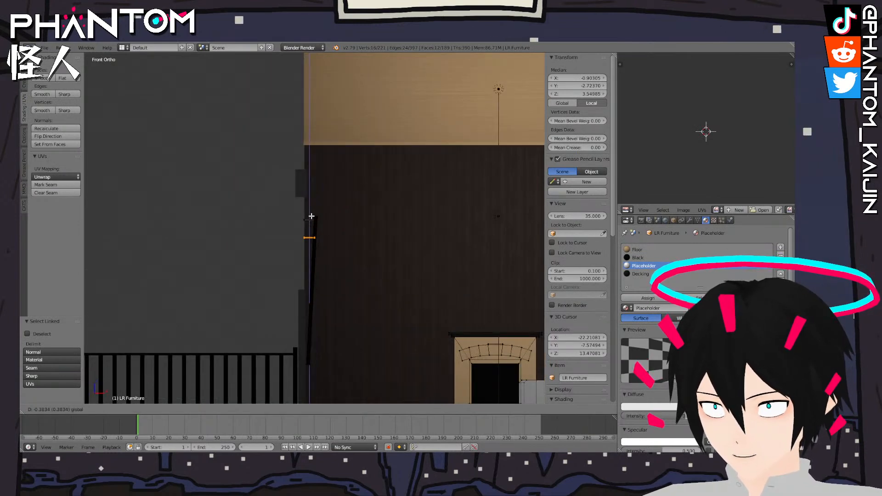
left_click(330, 328)
middle_click_drag(329, 328, 321, 227, "shift")
Move the TV-side ends of the two lower mounting bars -0.122 along X
scroll(343, 216, "up", 10)
right_click(318, 232)
middle_click_drag(333, 274, 253, 351)
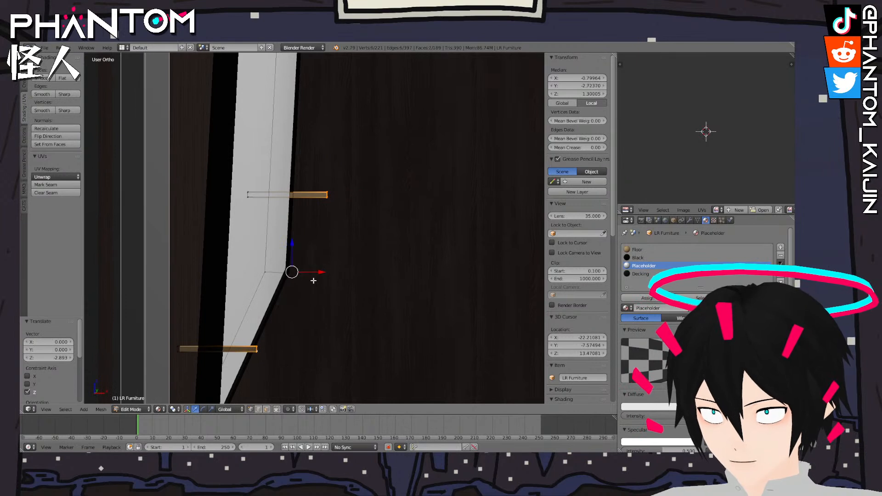
key("g")
key("x")
left_click(280, 280)
Pull the lower bars' TV-side ends back about another 0.03 along X so they stay inside the TV frame
key("KP_1")
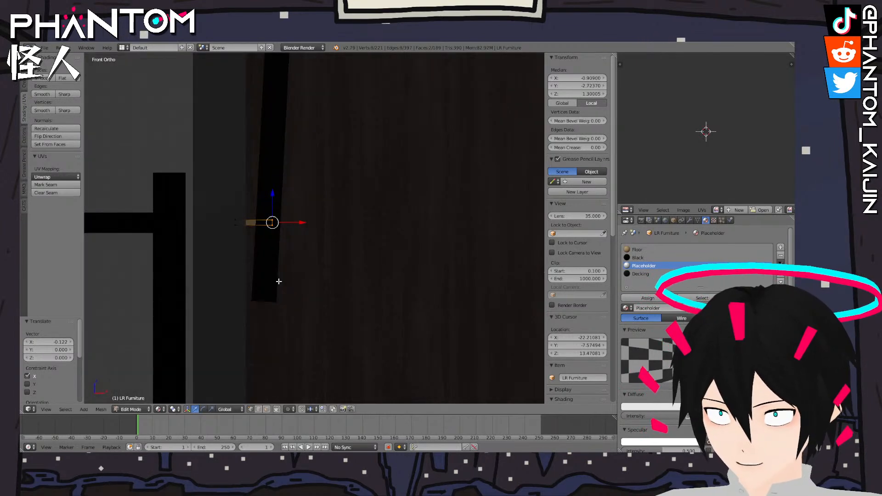
scroll(294, 258, "up", 3)
left_click_drag(259, 217, 236, 222)
scroll(303, 233, "down", 10)
key("Tab")
middle_click_drag(378, 220, 373, 234)
scroll(372, 234, "up", 3)
Select all the linked mounting bars and assign them the Black material
key("Tab")
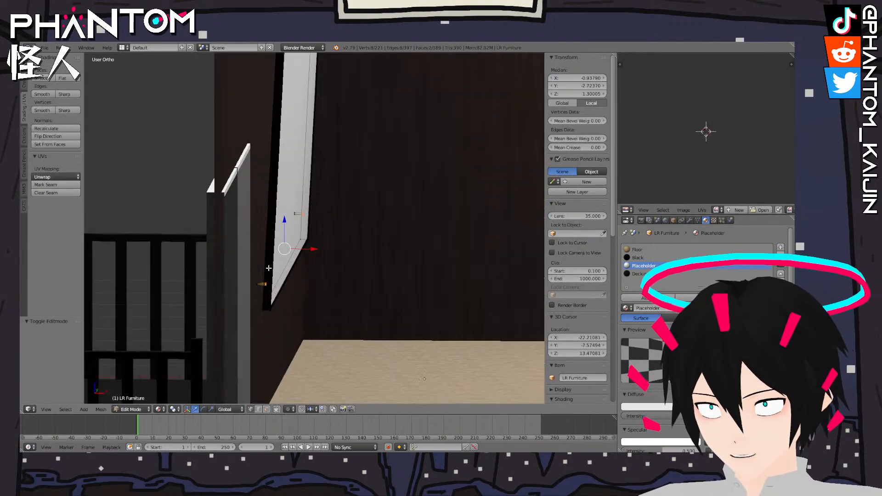
key("l")
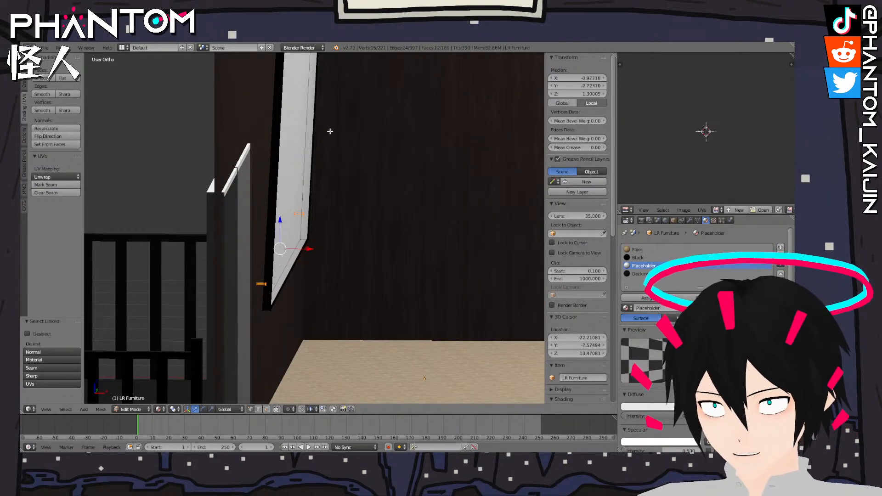
middle_click_drag(329, 127, 316, 141)
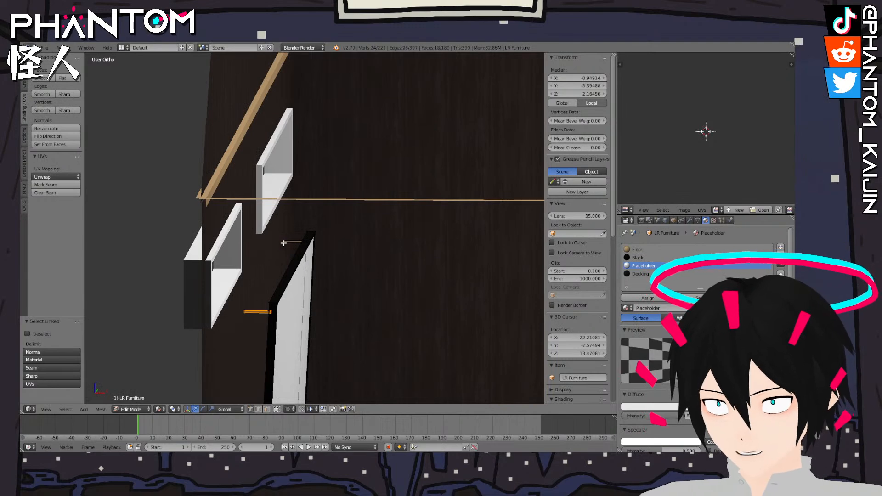
left_click(648, 297)
Examine the TV and its mounting bars from the opposite side in Edit Mode and Object Mode
middle_click_drag(308, 287, 125, 321)
key("Tab")
key("Tab")
right_click(329, 168)
scroll(334, 197, "down", 7)
key("Tab")
scroll(267, 239, "down", 7)
scroll(265, 238, "down", 7)
middle_click_drag(266, 238, 291, 187, "shift")
key("a")
scroll(378, 205, "up", 6)
scroll(426, 150, "down", 4)
scroll(292, 187, "up", 3)
key("Tab")
scroll(428, 276, "up", 4)
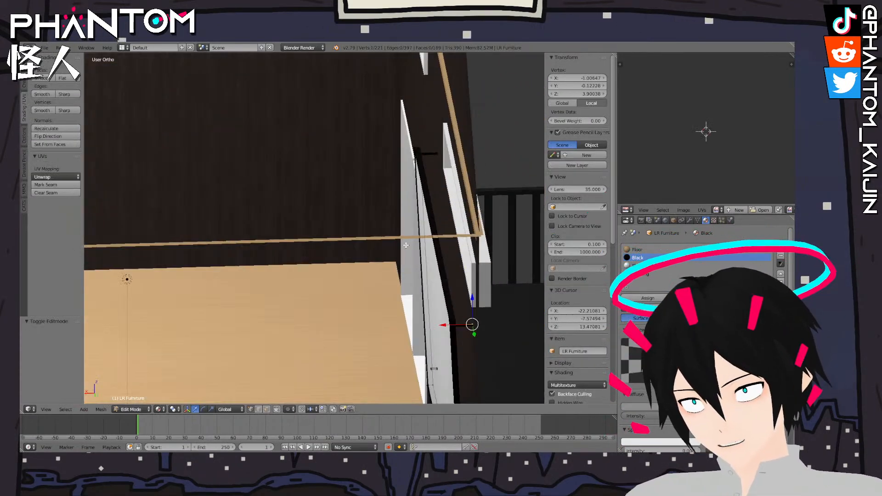
Select the upper and lower mounting bars at the TV's near end and move them -0.2 along Y
middle_click_drag(432, 279, 270, 125, "shift")
key("l")
middle_click_drag(310, 174, 317, 179)
scroll(317, 165, "down", 5)
scroll(317, 164, "up", 4)
middle_click_drag(365, 343, 357, 310, "shift")
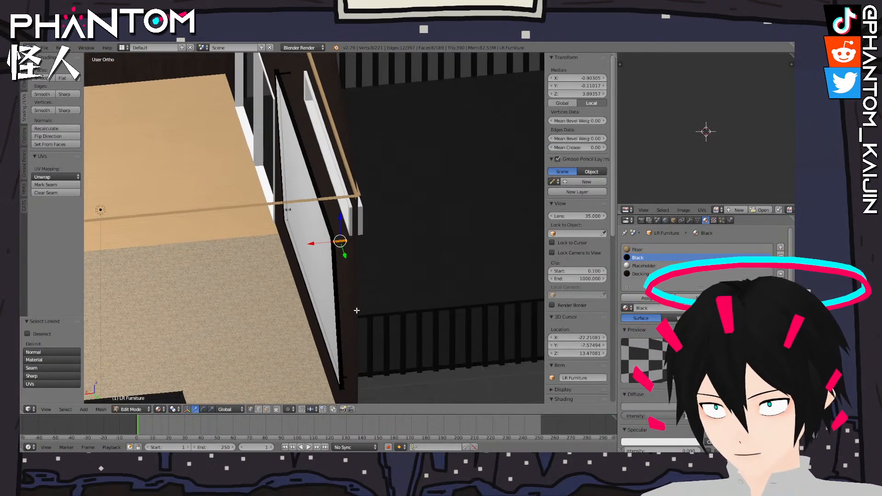
key("l")
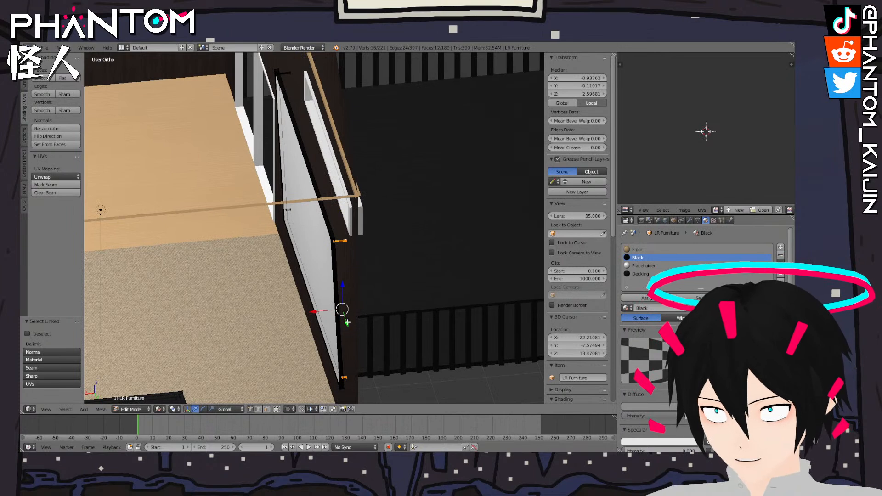
left_click_drag(347, 323, 346, 318)
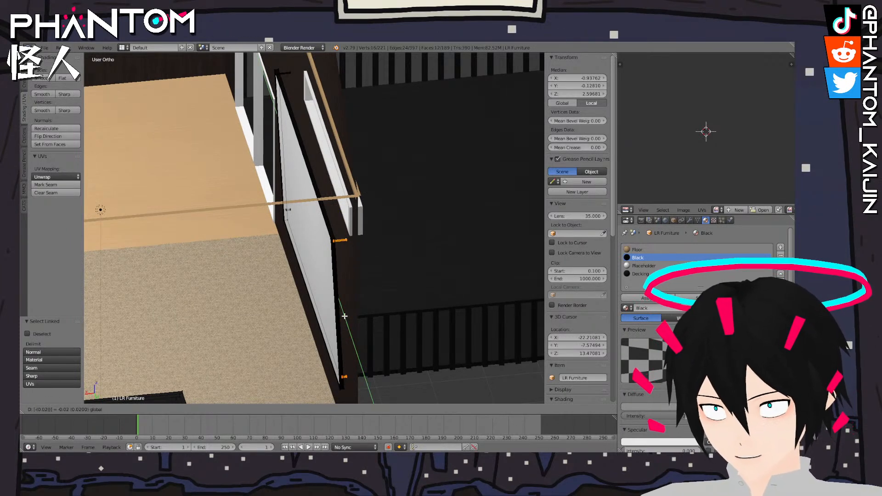
type(".2")
key("Return")
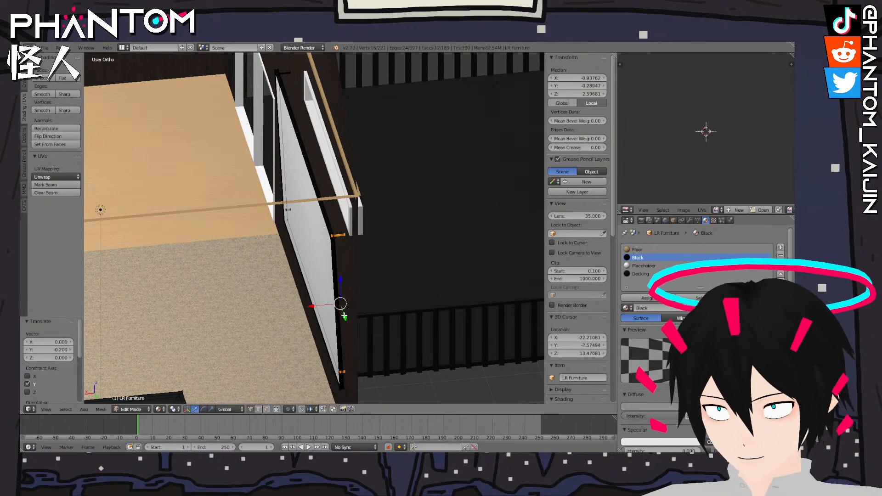
Select the upper and lower mounting bars at the TV's far end and move them 0.2 along Y
right_click(278, 70)
key("l")
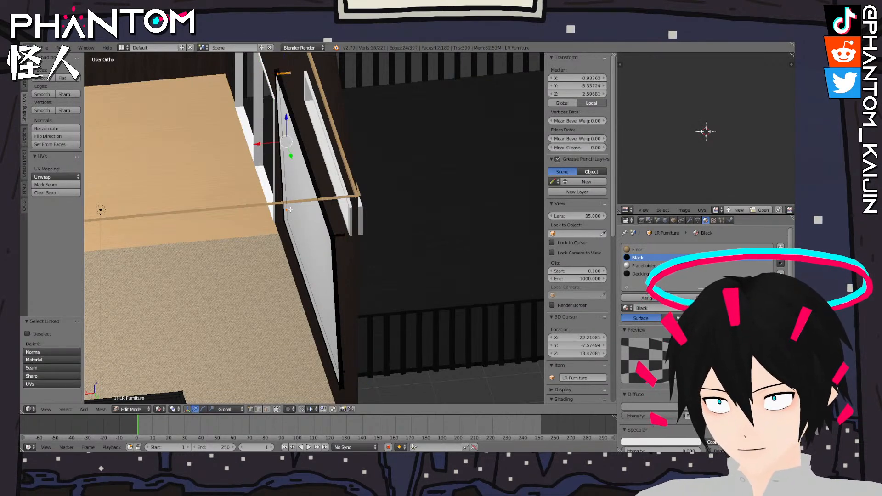
type("gy0.2")
key("Return")
scroll(241, 169, "down", 7)
key("Tab")
Examine the mounted TV, the living-room sofa and the overall house interior from several angles
middle_click_drag(241, 170, 395, 152)
scroll(393, 157, "up", 6)
scroll(395, 153, "down", 5)
middle_click_drag(453, 156, 398, 221)
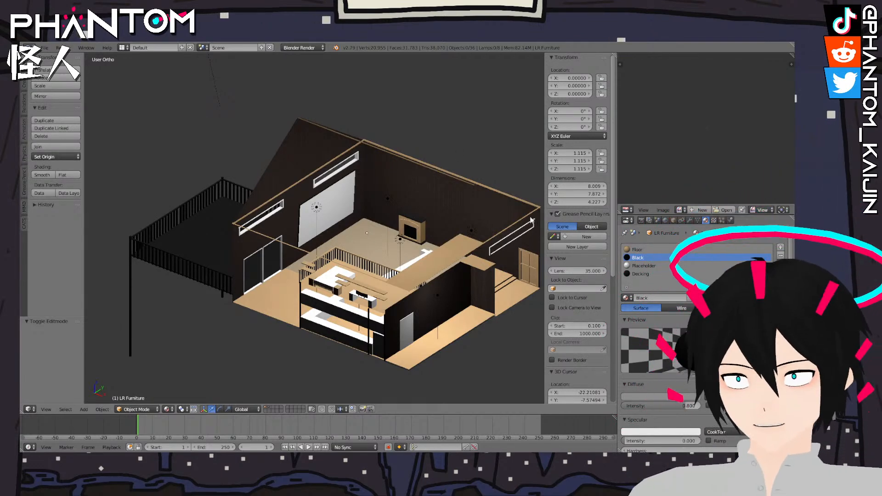
scroll(465, 222, "up", 5)
scroll(460, 222, "up", 4)
middle_click_drag(437, 219, 381, 232)
scroll(385, 205, "down", 6)
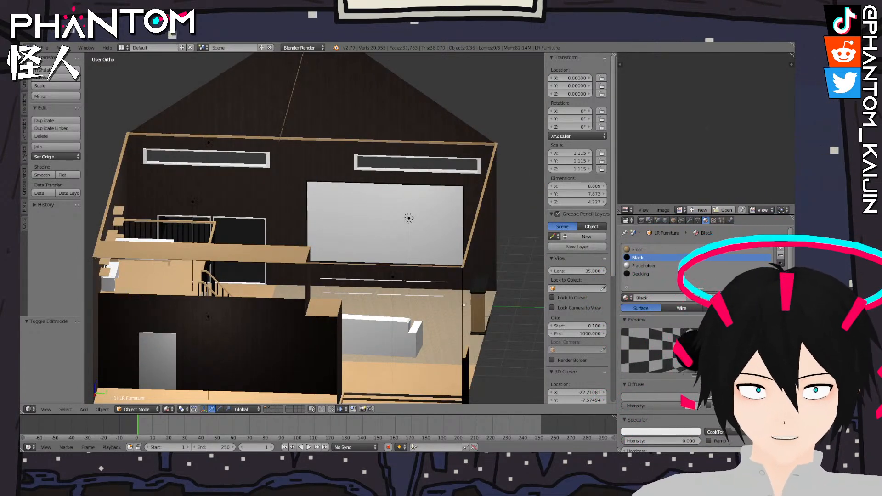
middle_click_drag(381, 202, 367, 262)
scroll(417, 281, "up", 3)
middle_click_drag(285, 275, 399, 132, "shift")
middle_click_drag(369, 218, 339, 166, "shift")
middle_click_drag(359, 216, 366, 141, "shift")
scroll(225, 312, "up", 2)
middle_click_drag(225, 312, 352, 197, "shift")
scroll(271, 267, "up", 2)
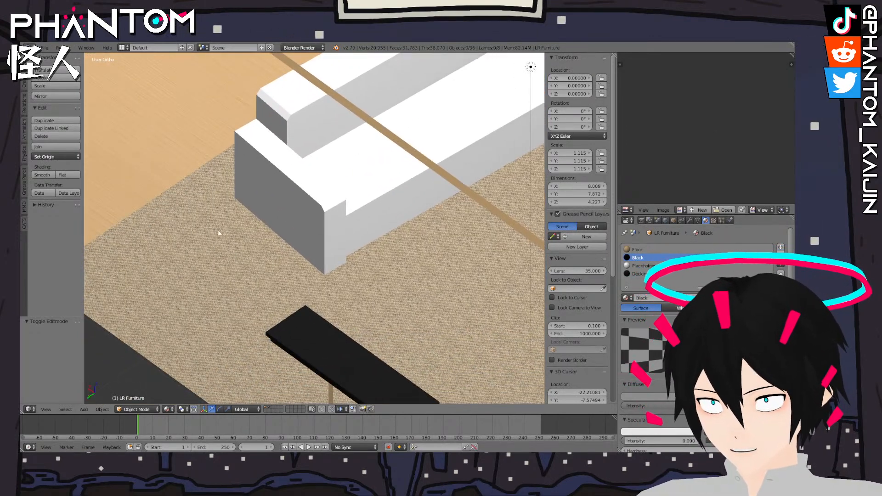
scroll(254, 248, "down", 8)
middle_click_drag(426, 86, 333, 244, "shift")
Select the Loft Items object and examine the loft furniture, staircase railing and kitchen area
right_click(401, 221)
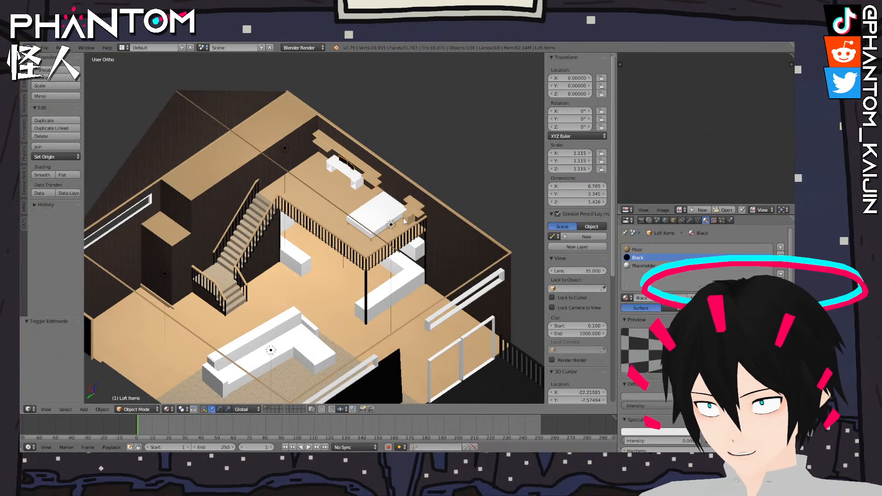
middle_click_drag(210, 396, 483, 134)
key("Tab")
key("Tab")
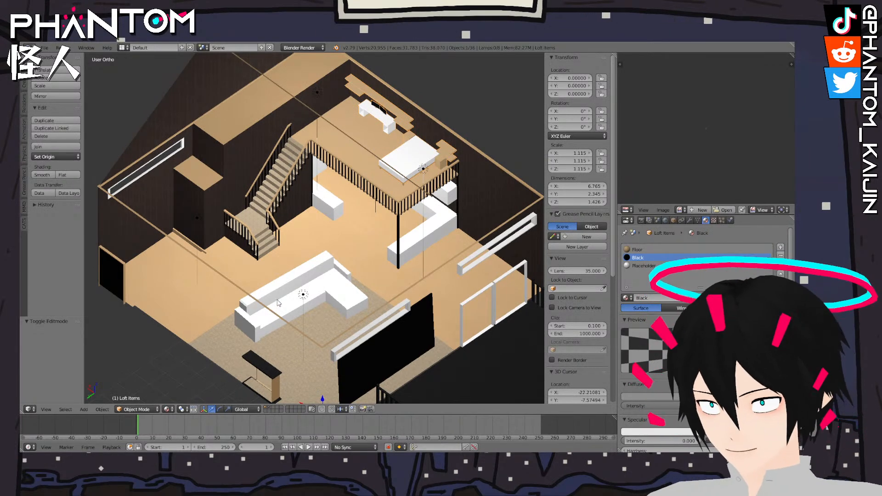
middle_click_drag(256, 298, 266, 293)
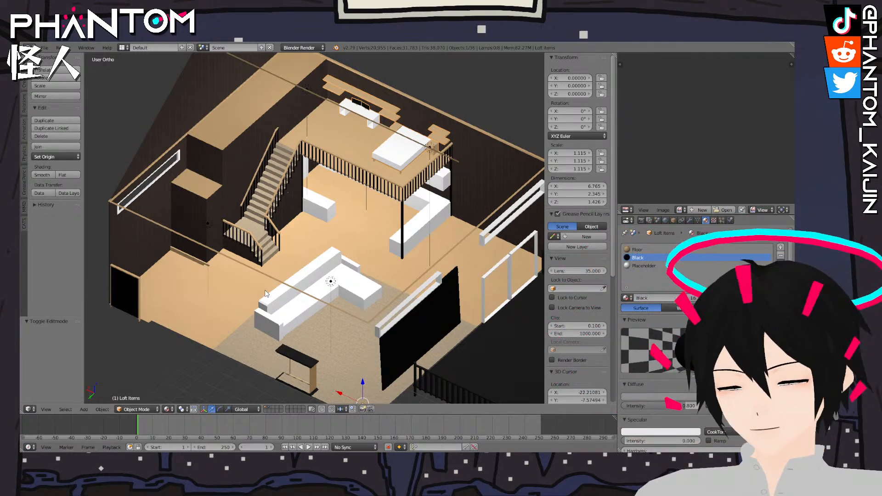
scroll(407, 258, "up", 3)
middle_click_drag(411, 247, 359, 170, "shift")
scroll(396, 256, "down", 6)
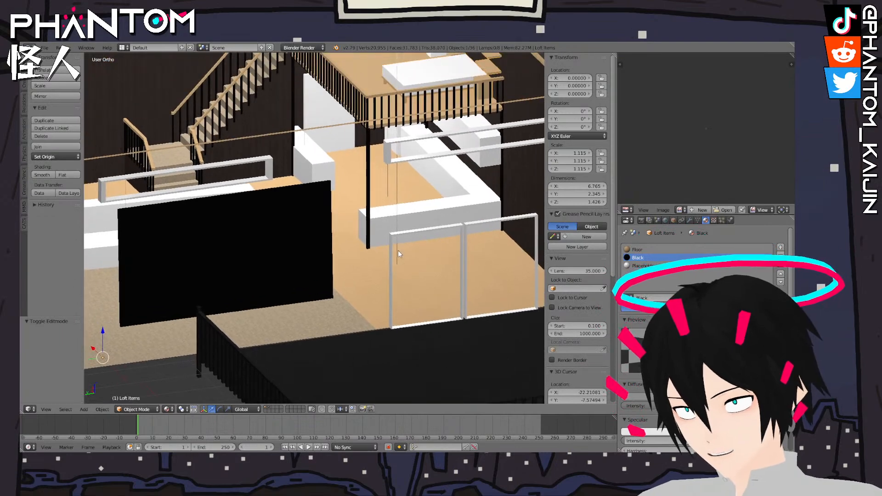
scroll(398, 260, "up", 5)
scroll(414, 315, "up", 8)
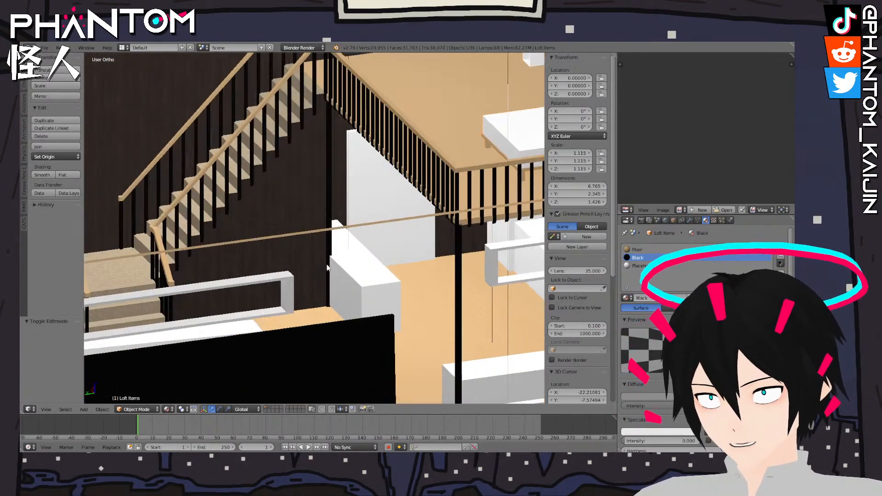
scroll(354, 266, "down", 6)
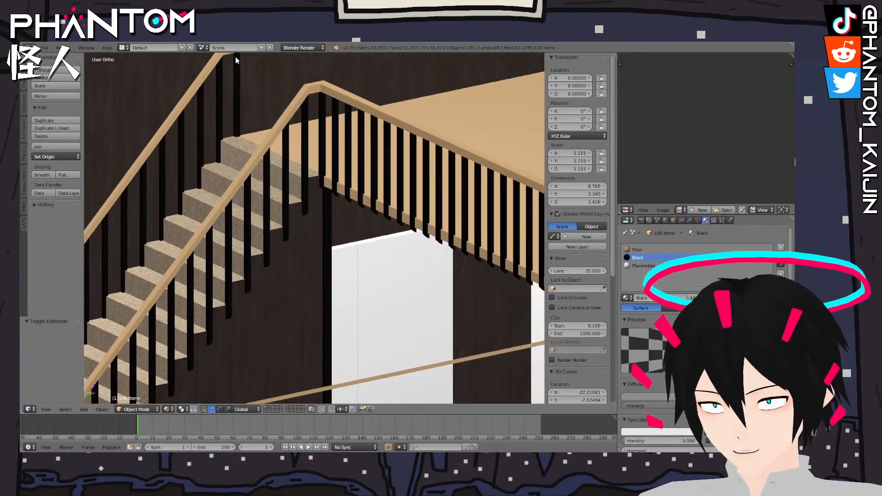
scroll(295, 124, "up", 2)
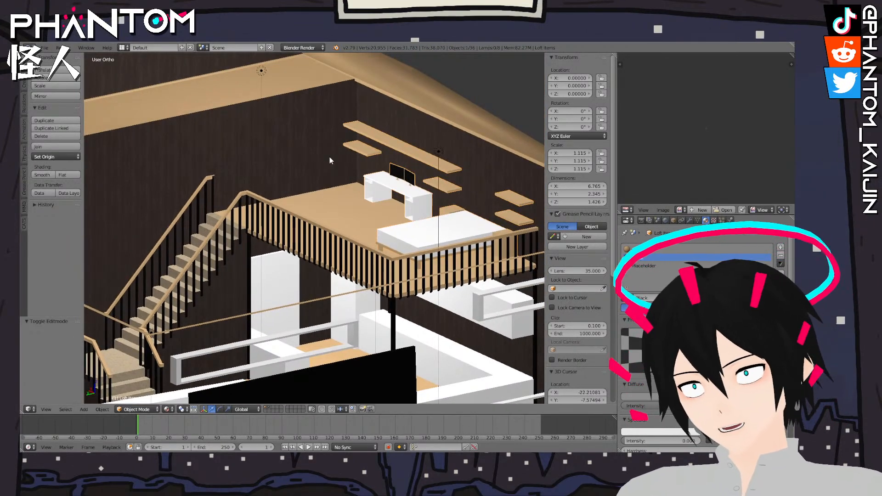
Select the LR Furniture object and examine the side table and the back of the TV
middle_click_drag(279, 199, 327, 119)
scroll(358, 221, "up", 3)
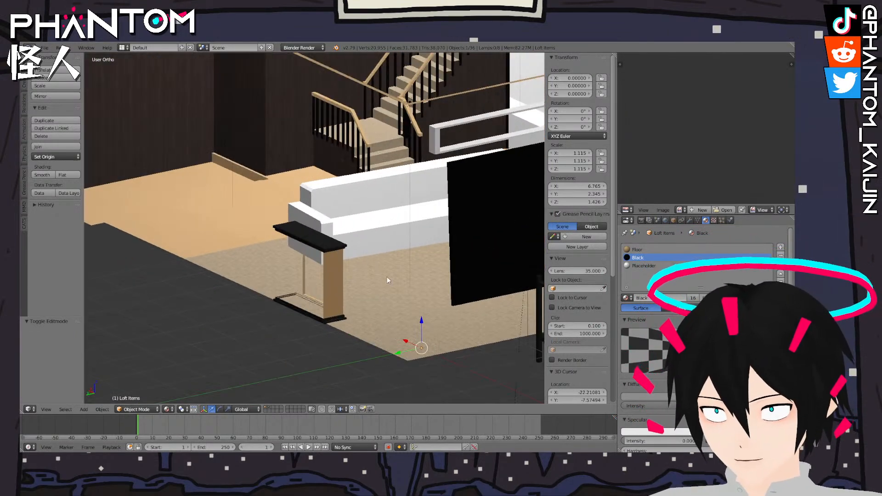
right_click(393, 286)
middle_click_drag(394, 286, 351, 260, "shift")
right_click(444, 243)
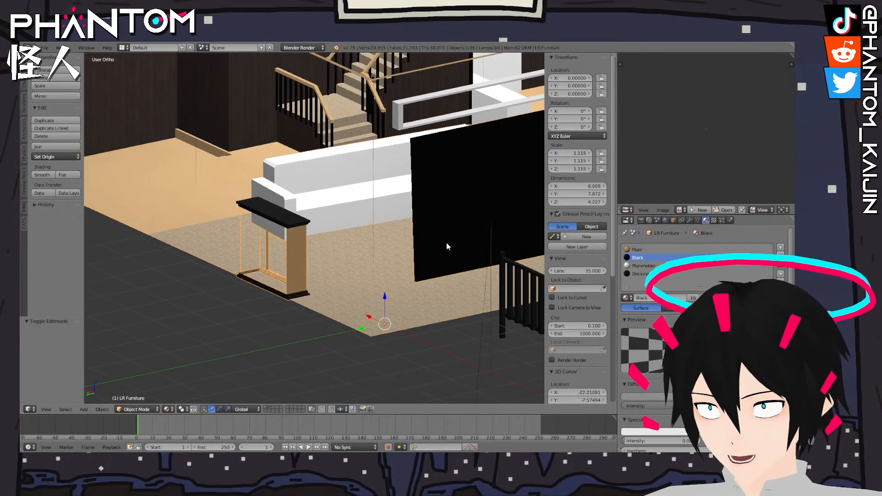
scroll(422, 244, "up", 3)
middle_click_drag(387, 269, 377, 273)
middle_click_drag(282, 225, 174, 313, "shift")
middle_click_drag(295, 250, 424, 237)
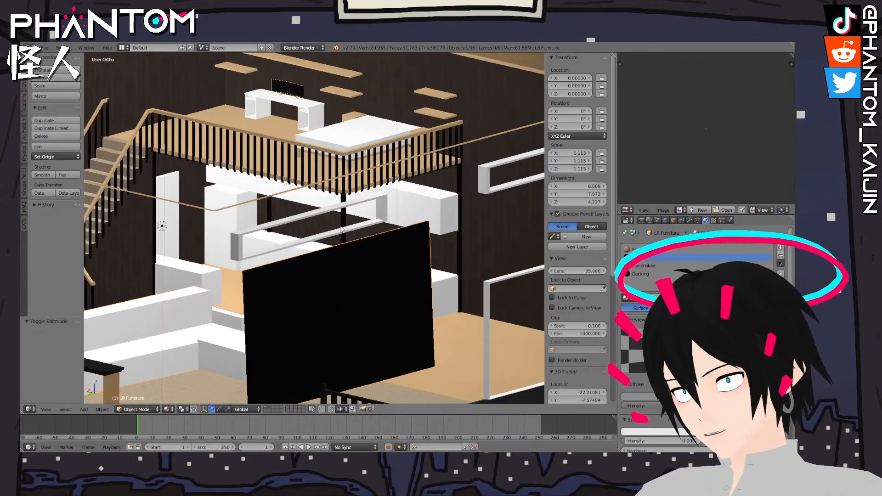
Examine the Kitchen Countertops mesh below the loft in Edit Mode, and return to Object Mode
scroll(280, 231, "up", 4)
middle_click_drag(140, 205, 468, 256, "shift")
right_click(277, 243)
key("Tab")
scroll(510, 269, "down", 4)
scroll(510, 269, "down", 1)
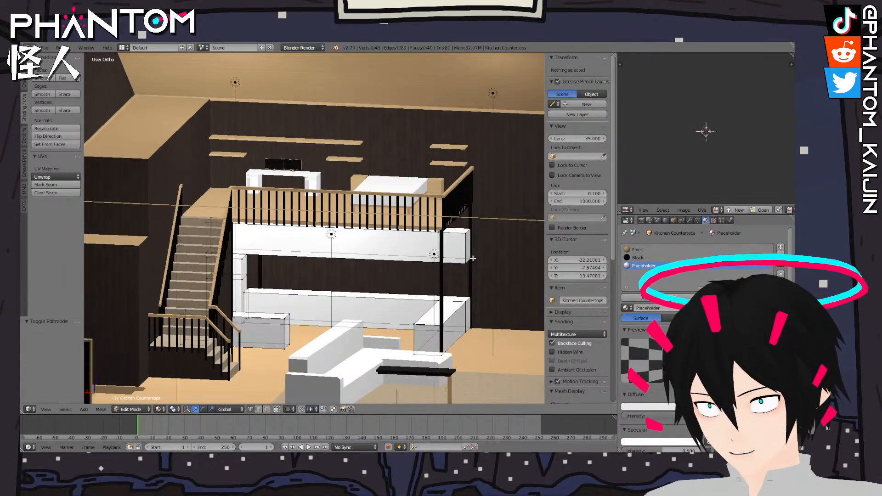
key("Tab")
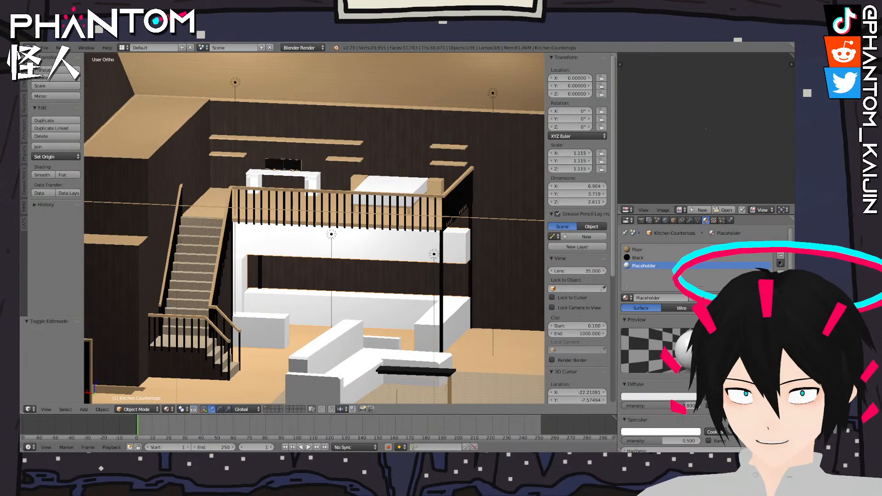
scroll(274, 258, "up", 5)
right_click(274, 257)
key("Tab")
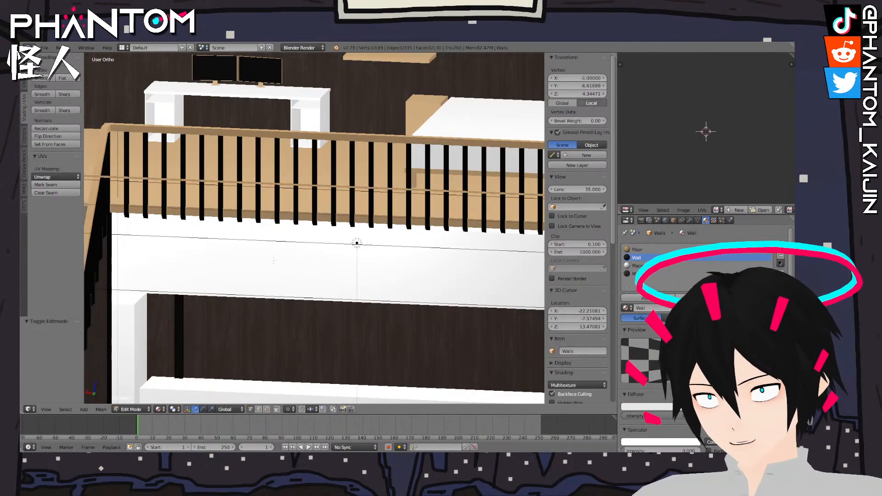
scroll(274, 260, "down", 3)
middle_click_drag(275, 261, 298, 277)
key("Tab")
Enter Edit Mode on Kitchen Countertops and select the front vertical edge at the stair-side end of the upper cabinet
right_click(290, 276)
key("Tab")
scroll(297, 277, "up", 6)
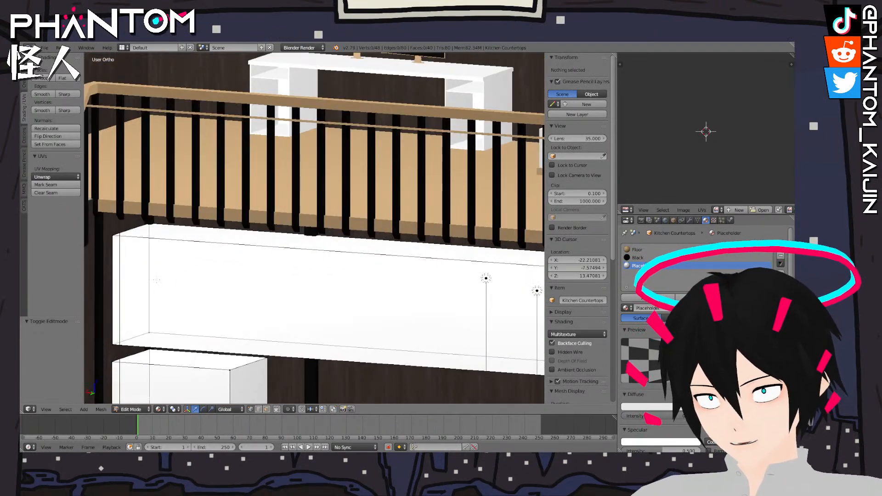
middle_click_drag(155, 281, 235, 268, "shift")
right_click(195, 226)
right_click(206, 357, "shift")
right_click(197, 337)
right_click(200, 229, "shift")
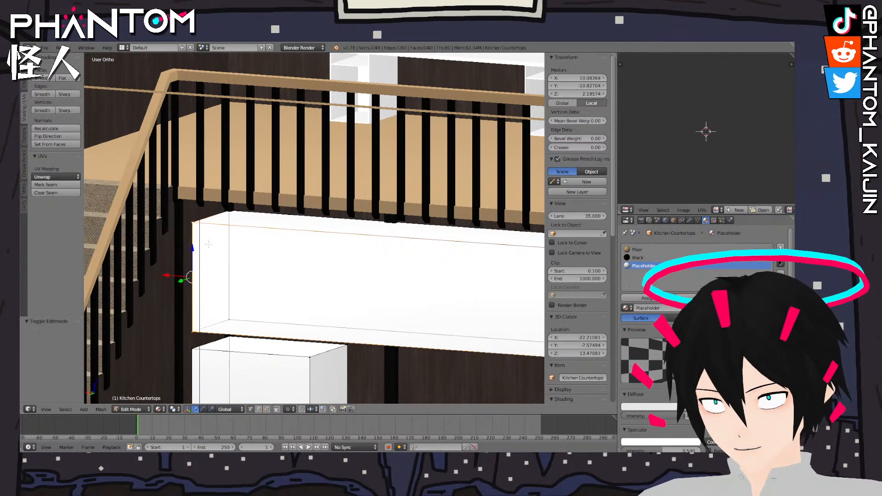
Duplicate the cabinet's end edge slightly inward and extrude it about 0.74 along X into a door face
key("space")
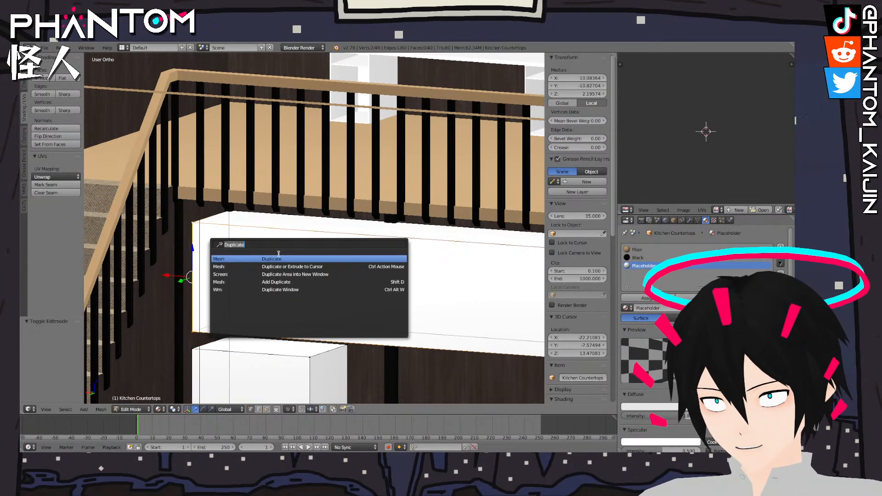
left_click(304, 258)
left_click(347, 290)
left_click_drag(174, 274, 261, 297)
key("e")
left_click(184, 277)
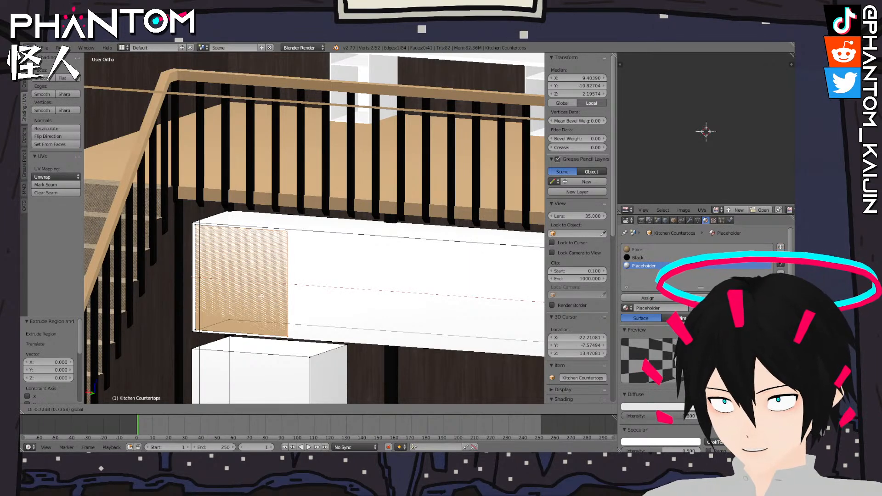
left_click(261, 297)
Select the whole door face and move it 0.01 along Y
key("l")
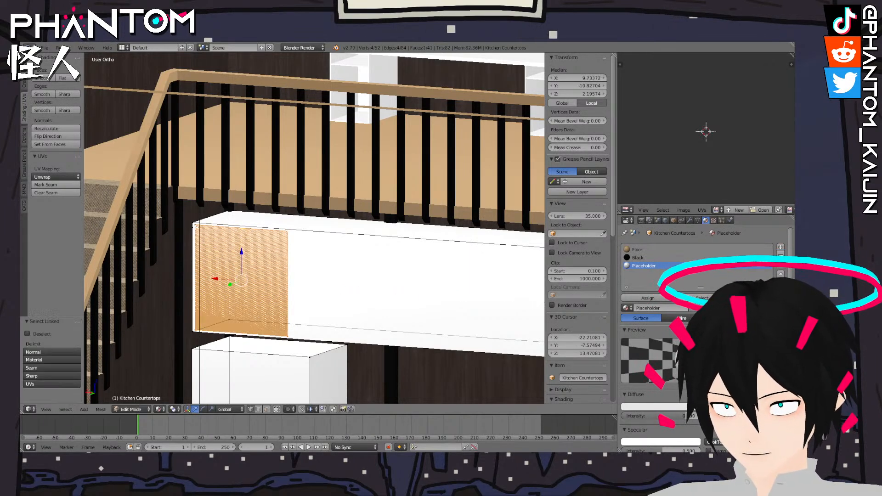
key("g")
key("y")
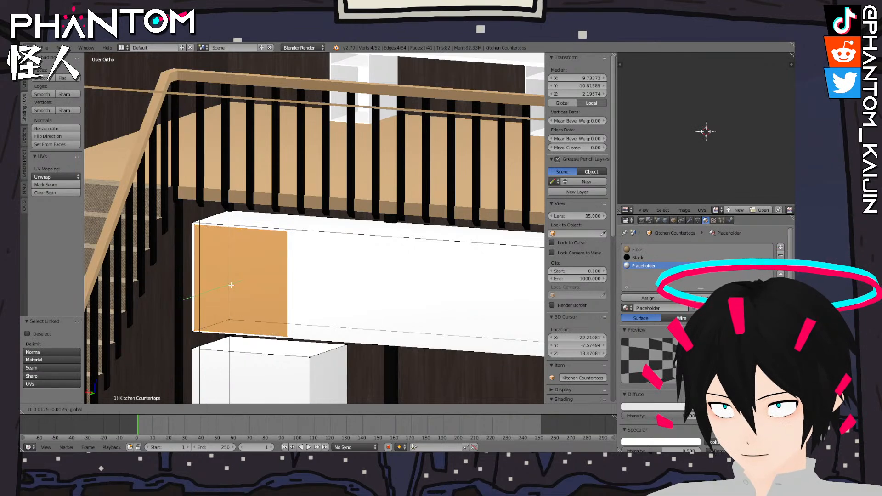
key("0")
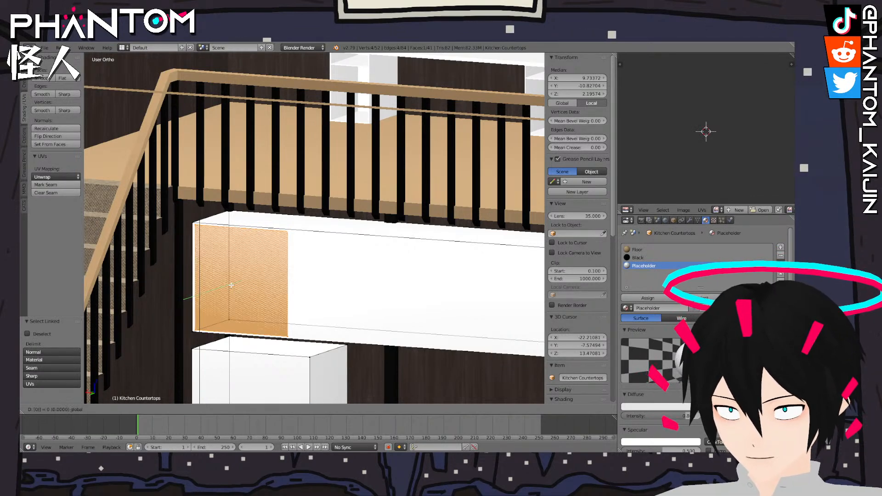
key("1")
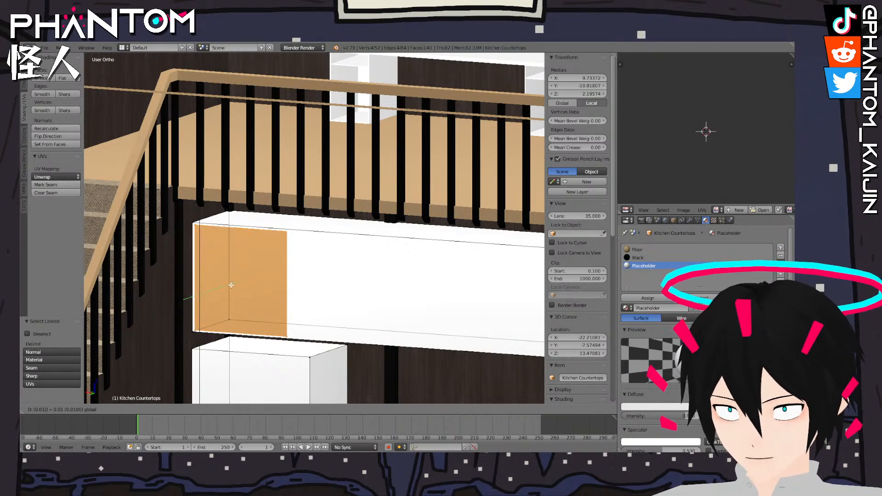
key("Return")
Extrude the door face and offset the new face by -0.02 along Y to give the door thickness
middle_click_drag(231, 285, 274, 261)
key("e")
right_click(368, 310)
key("g")
key("y")
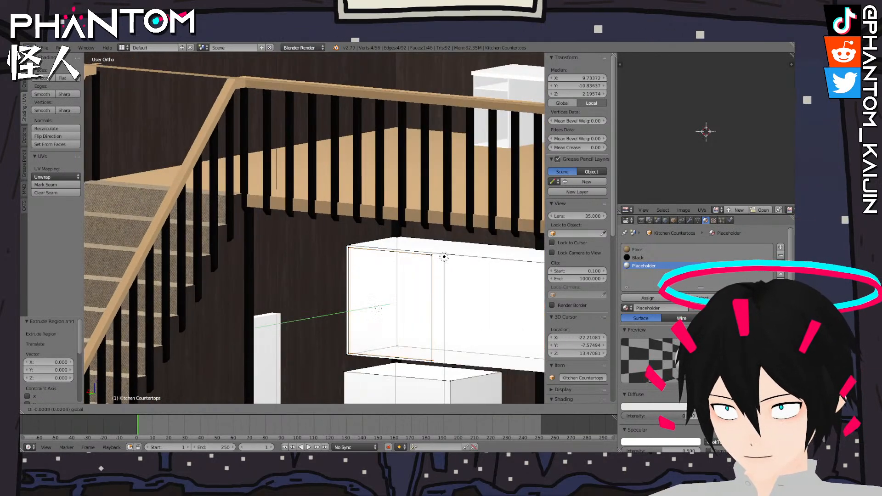
key("minus")
key("0")
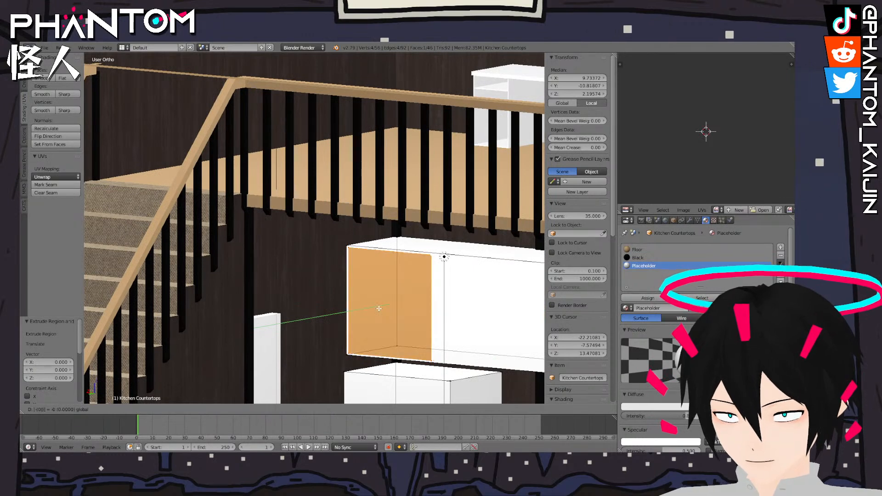
key("period")
key("0")
key("2")
key("Return")
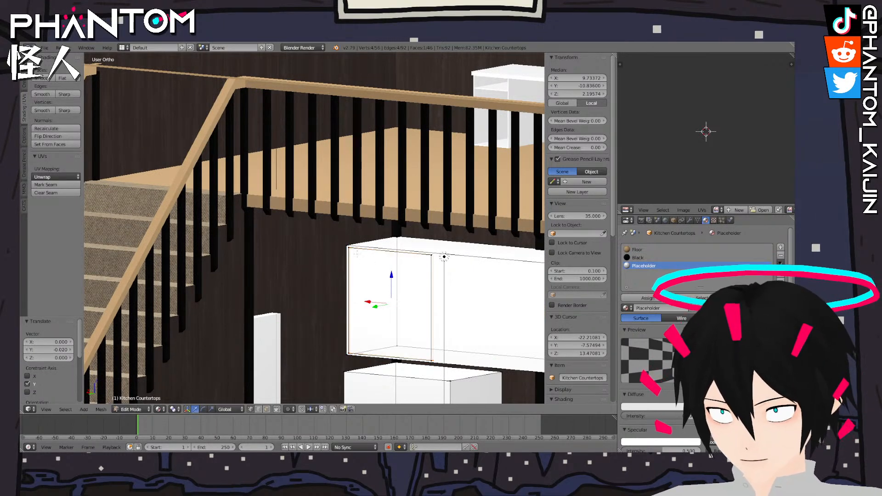
Select all geometry linked to the cabinet door and recalculate its normals
right_click(349, 248)
key("ctrl+l")
left_click(45, 128)
Examine the new cabinet door from the front, then the loft furniture above it
middle_click_drag(121, 152, 351, 254)
key("KP_7")
key("KP_1")
scroll(410, 257, "down", 7)
scroll(351, 253, "up", 10)
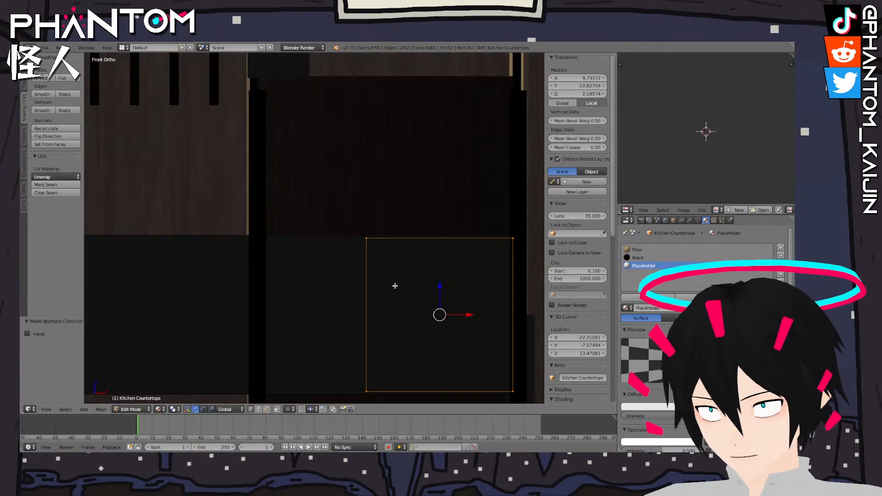
middle_click_drag(425, 300, 297, 203, "shift")
middle_click_drag(304, 256, 281, 214, "shift")
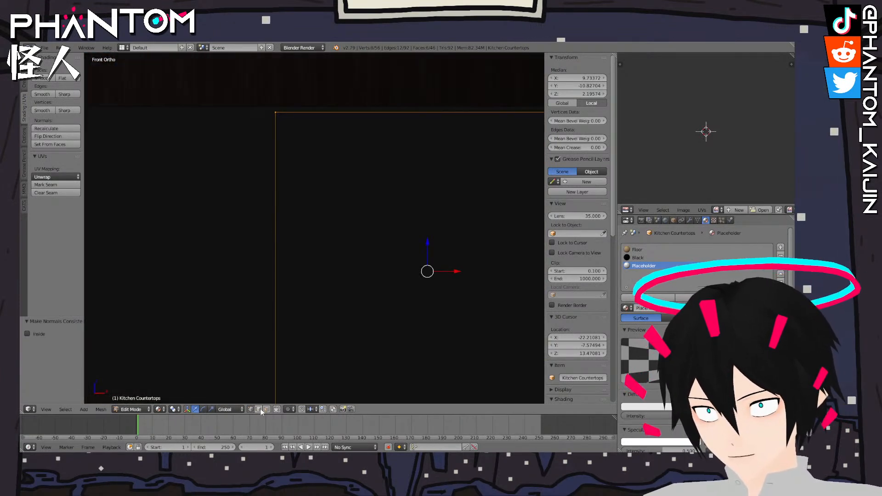
key("KP_Decimal")
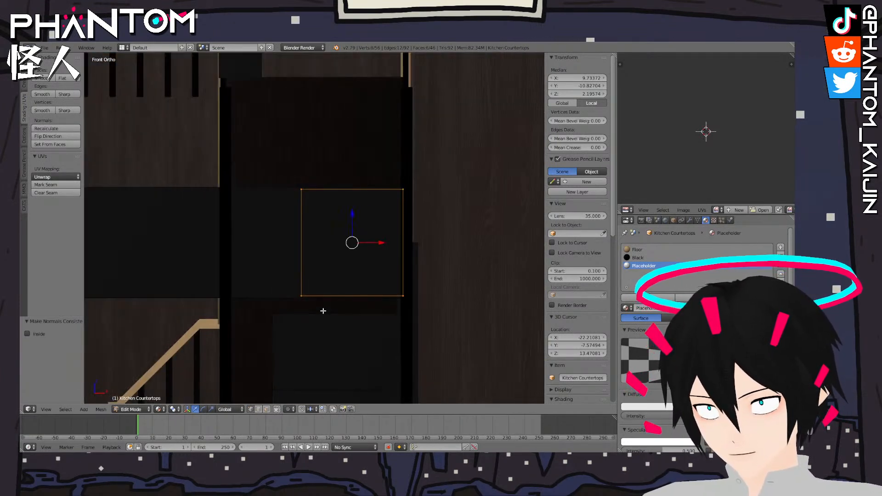
key("space")
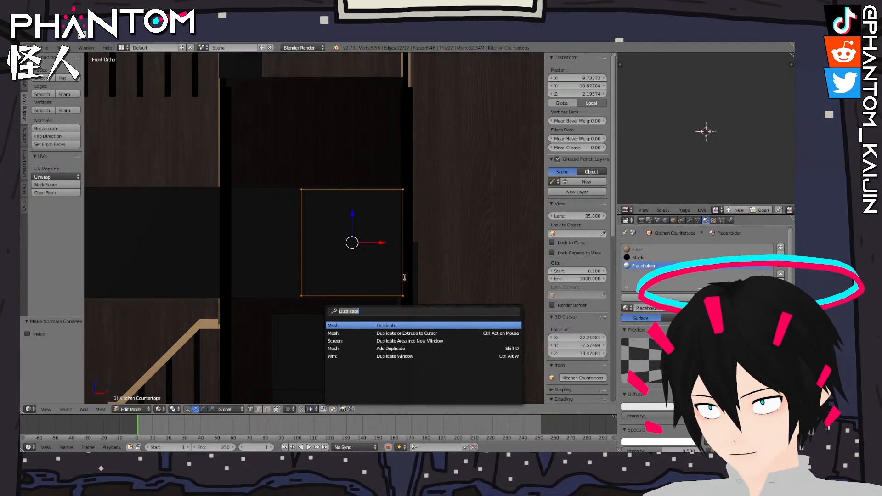
middle_click_drag(295, 274, 287, 281)
middle_click_drag(384, 276, 296, 230)
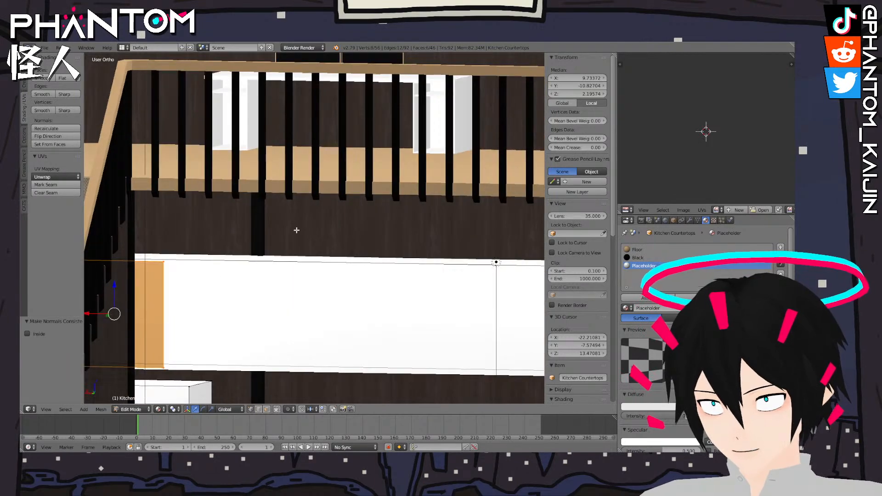
middle_click_drag(393, 157, 319, 270, "shift")
mouse_move(405, 174)
middle_mouse_down()
mouse_move(401, 205)
mouse_move(404, 190)
middle_mouse_up()
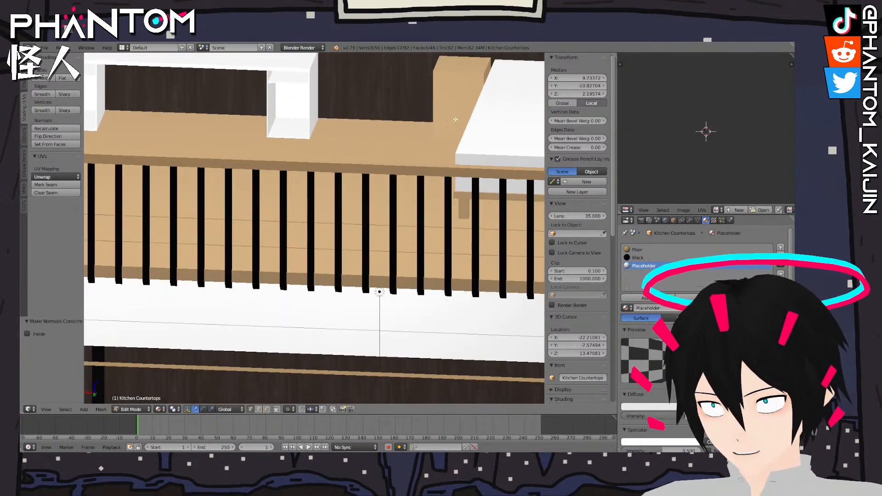
In Loft Items, duplicate the vertical black door handle of the loft cabinet and place the copy beside the cabinet
key("Tab")
right_click(458, 120)
key("Tab")
right_click(440, 110)
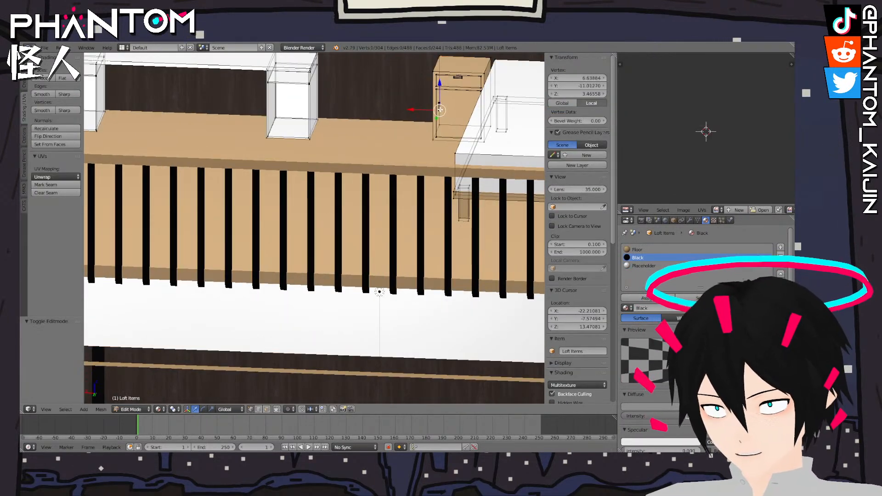
key("l")
key("space")
key("Return")
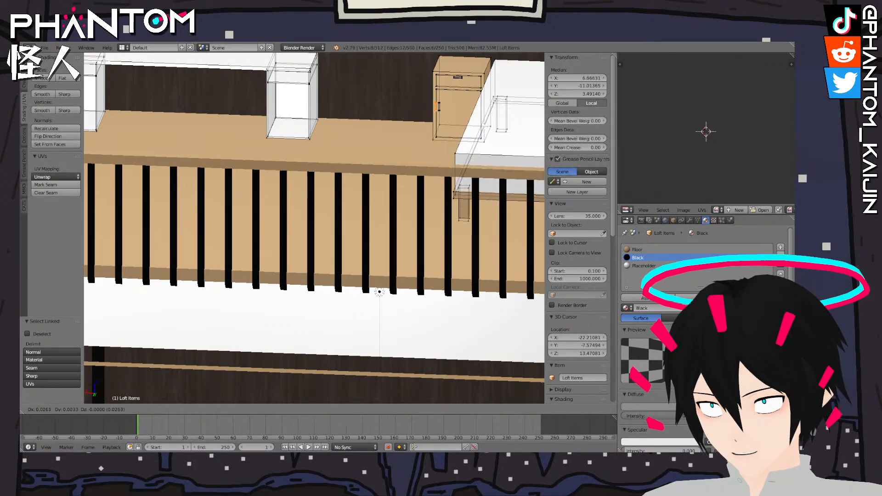
left_click(436, 135)
key("s")
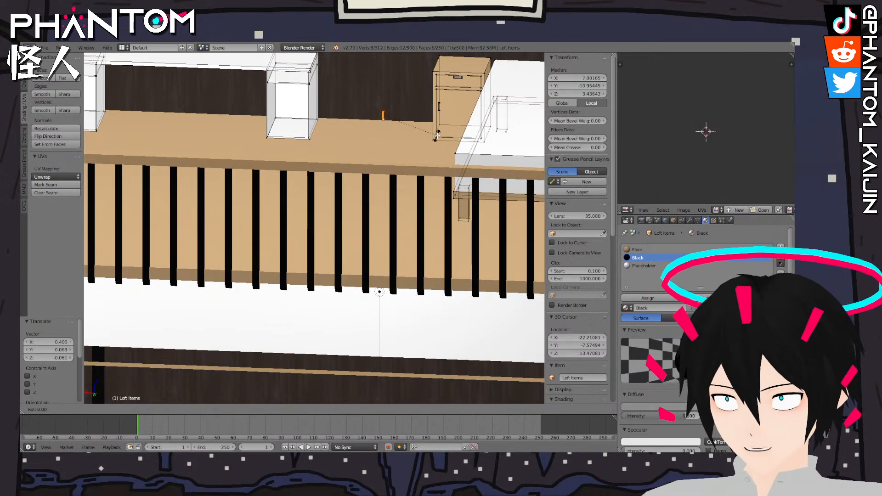
right_click(437, 136)
Separate the copied handle from Loft Items into its own object by selection
key("space")
type("sep")
key("Return")
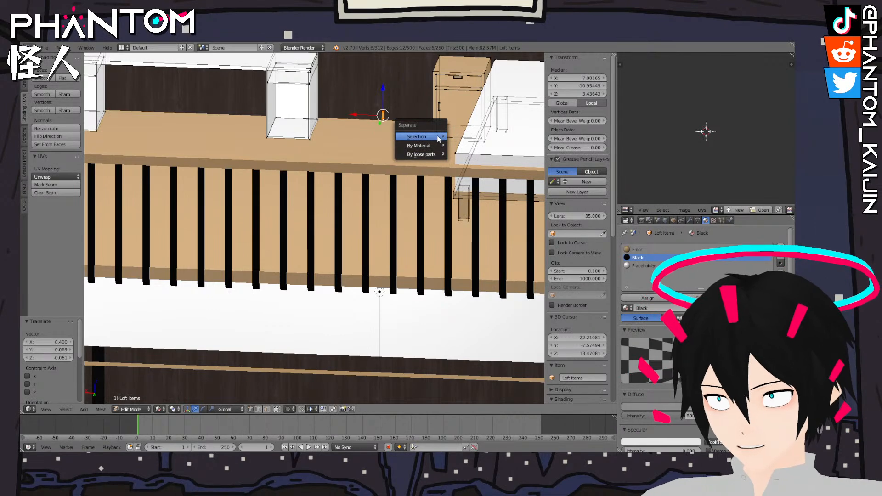
left_click(439, 137)
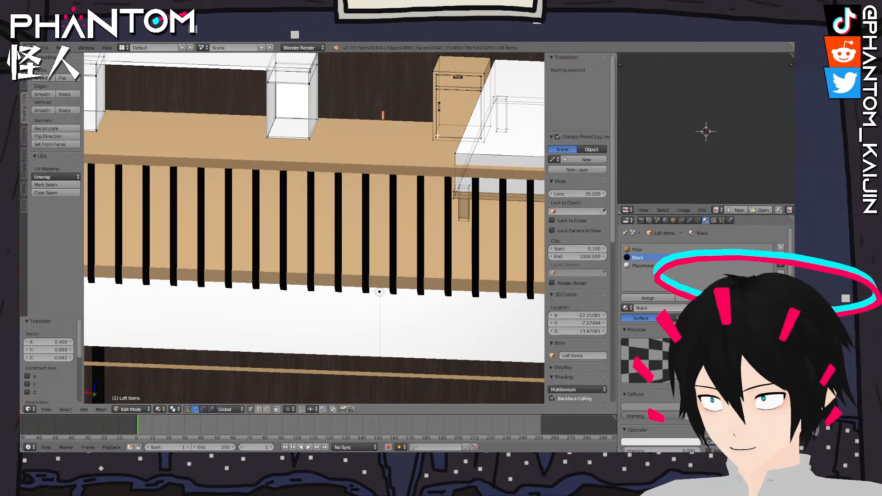
Switch the image editor area to the Outliner and join the separated handle into Kitchen Countertops
left_click(627, 210)
left_click(666, 259)
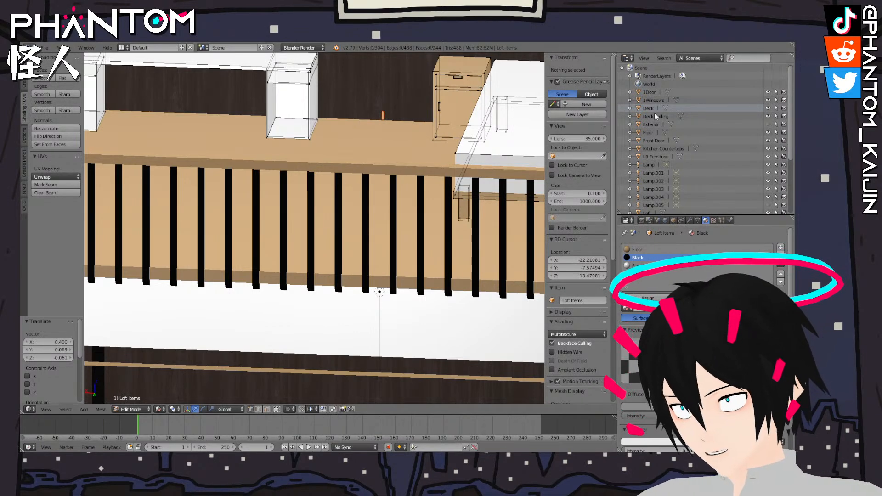
scroll(681, 136, "down", 3)
scroll(689, 154, "down", 2)
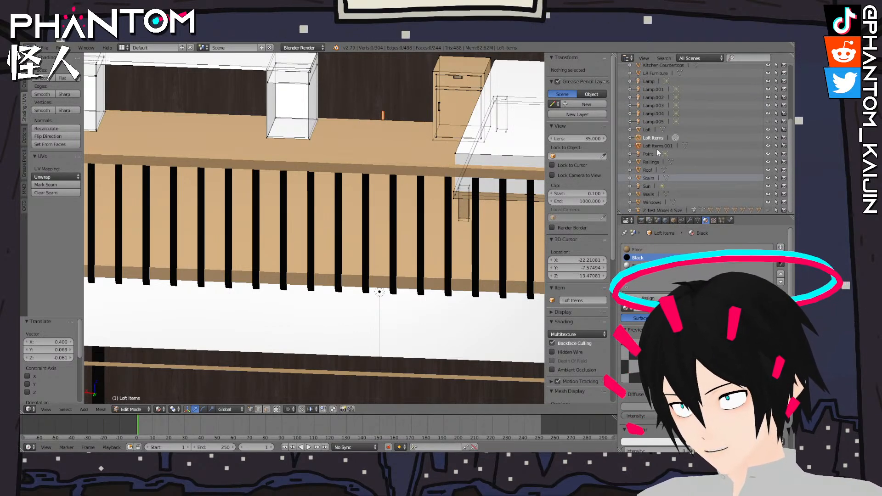
left_click(657, 146)
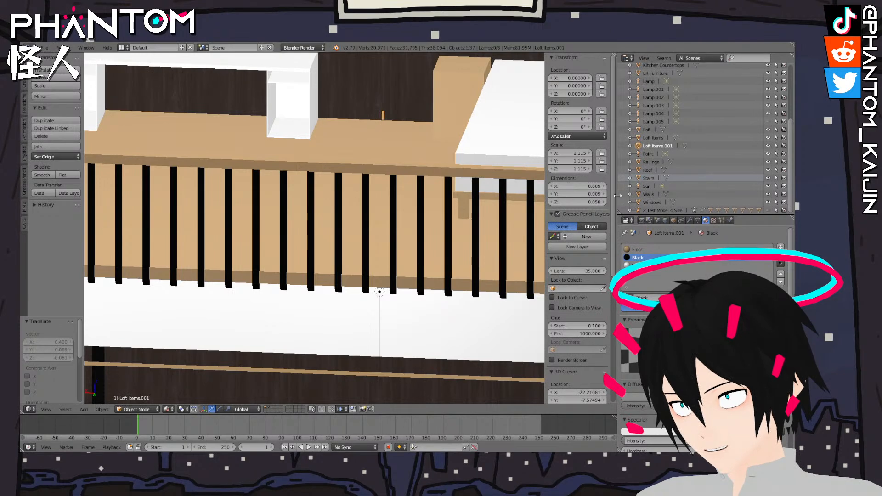
scroll(660, 129, "up", 2)
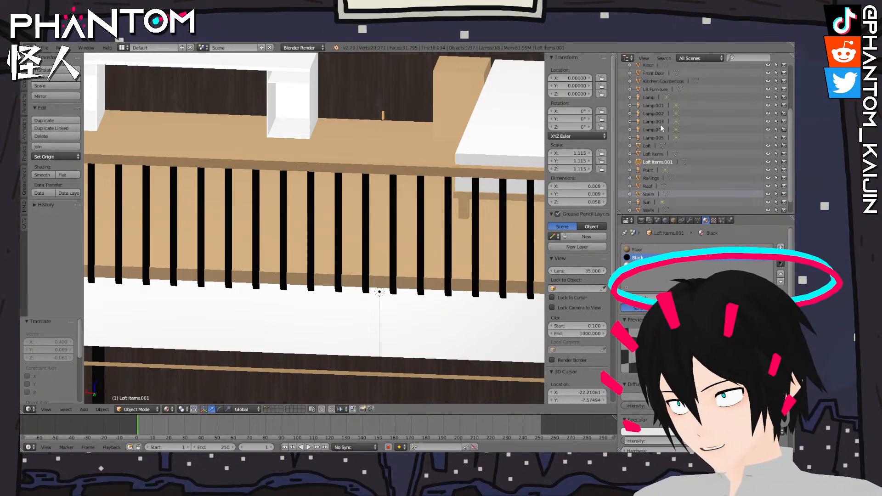
scroll(662, 94, "up", 2)
left_click(671, 98, "ctrl")
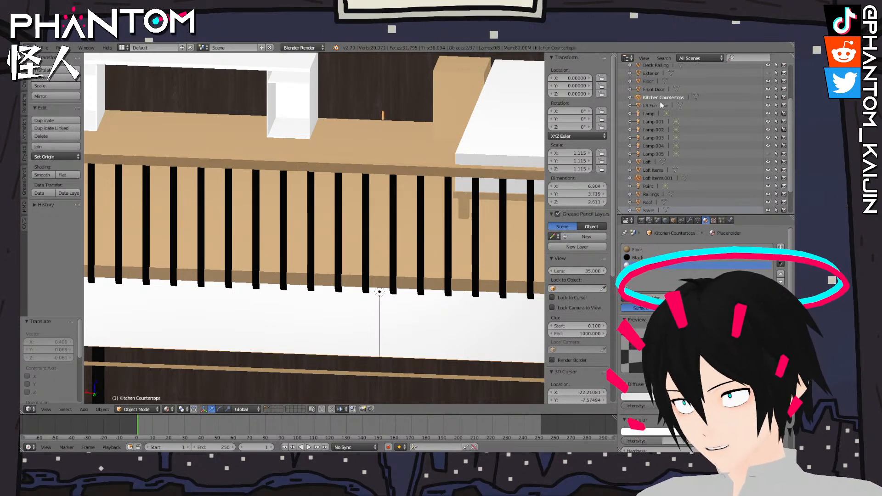
key("space")
type("jo")
key("Return")
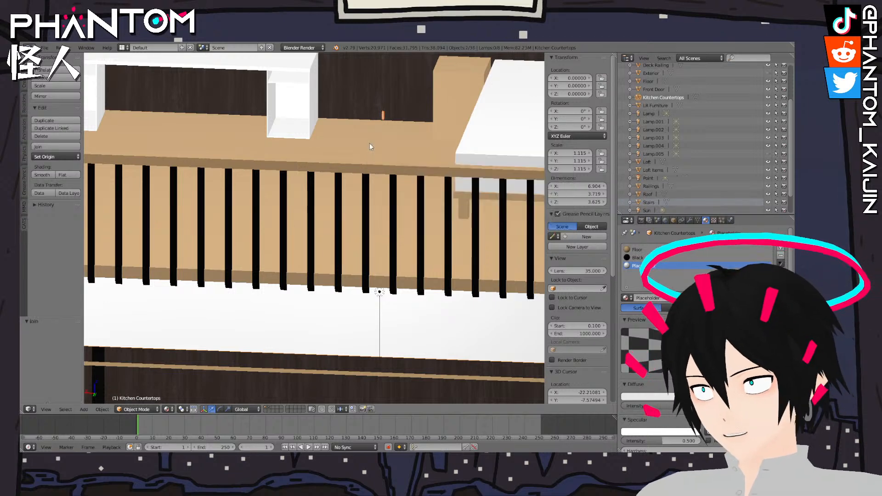
Select the whole handle in Kitchen Countertops and move it in front view about 3.362 in X and -1.285 in Z onto the door
key("Tab")
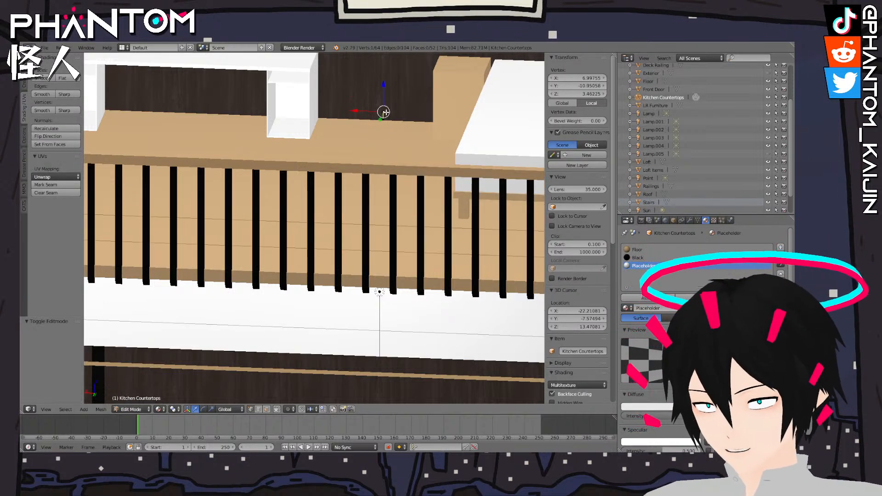
key("l")
key("KP_1")
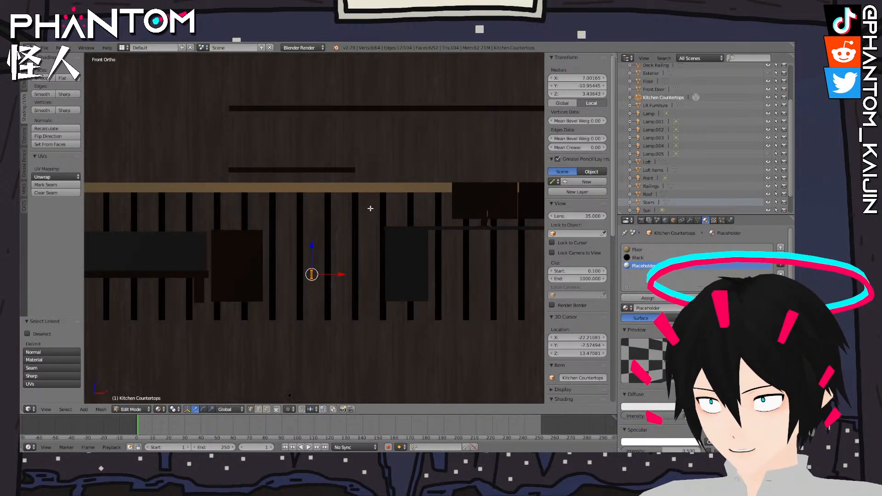
key("KP_3")
key("KP_7")
key("KP_1")
scroll(279, 112, "down", 5)
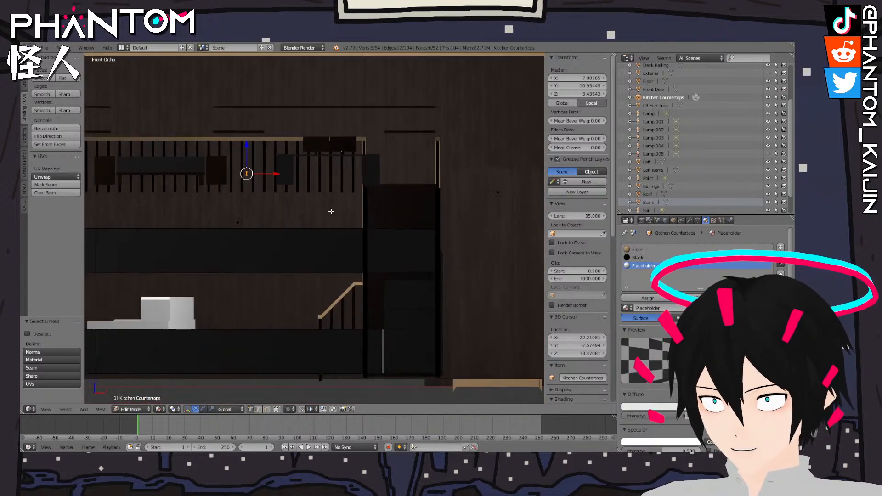
key("g")
left_click(496, 280)
Move the handle along Y about 0.166 and back about -0.010 to seat it on the door's front face
middle_click_drag(429, 274, 119, 285)
scroll(119, 284, "up", 8)
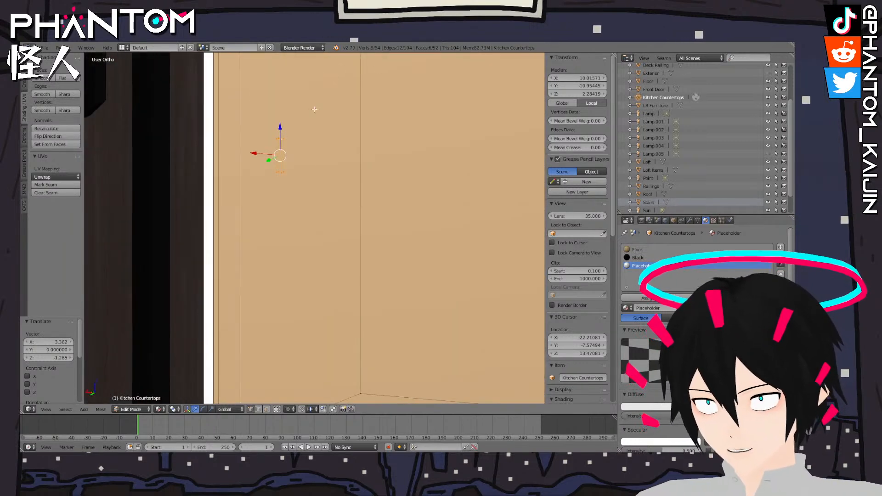
key("g")
key("y")
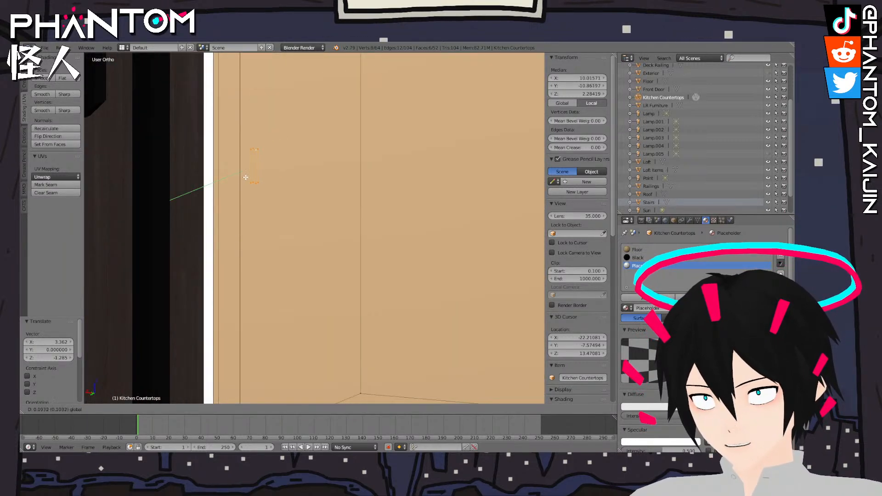
left_click_drag(231, 186, 232, 186)
middle_click_drag(232, 186, 354, 164)
middle_click_drag(437, 136, 364, 241, "shift")
key("g")
key("y")
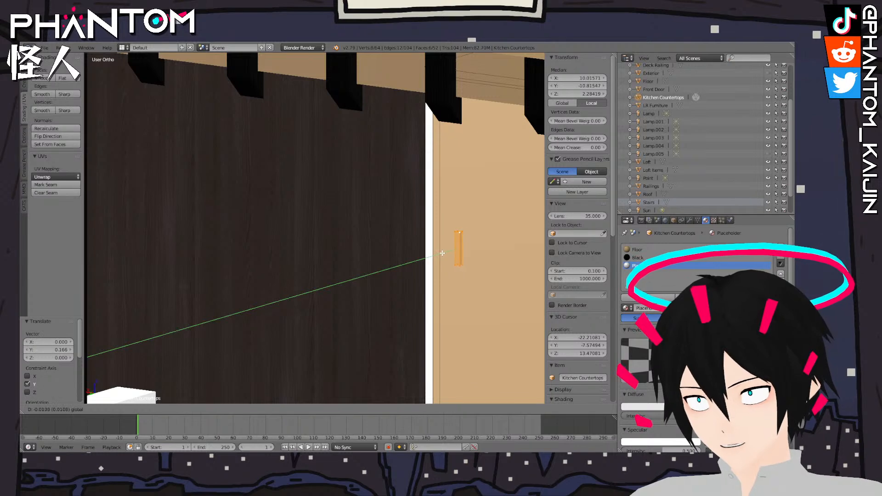
left_click(442, 254)
Lengthen the cabinet door's handle by moving its lower end vertices about -0.067 along Z
scroll(442, 253, "down", 6)
middle_click_drag(442, 253, 386, 249)
key("a")
right_click(254, 292)
right_click(256, 294, "shift")
right_click(259, 293, "shift")
key("g")
key("z")
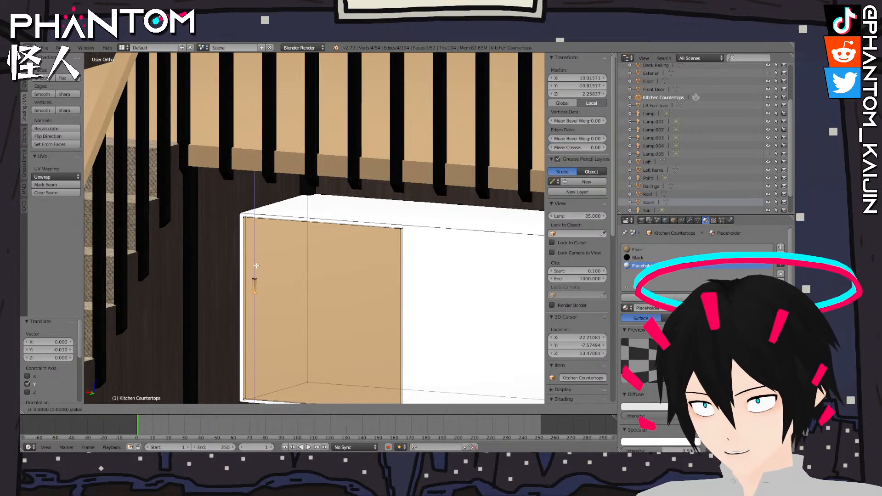
left_click(255, 280)
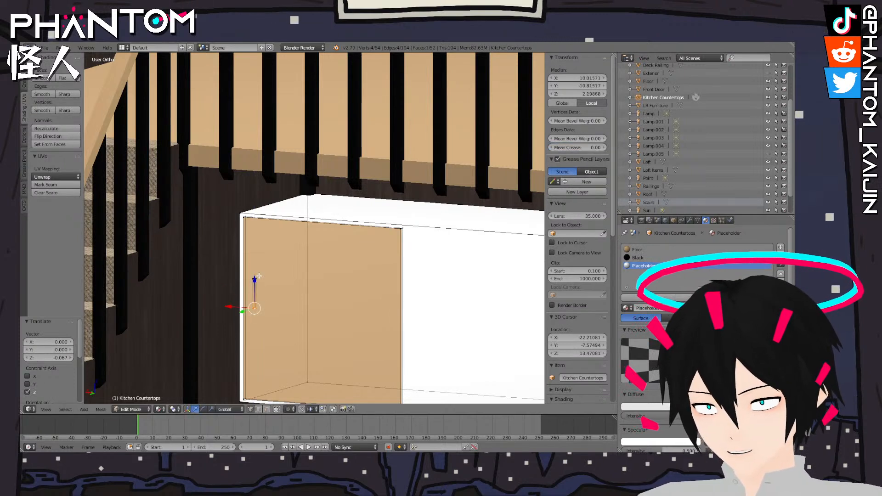
Select the whole lengthened handle and lower it along Z by about 0.08 on the door
key("l")
key("g")
key("z")
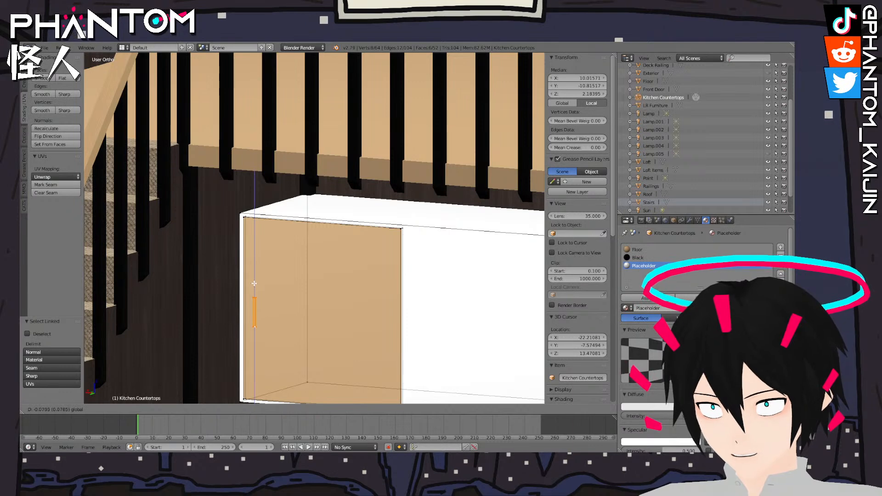
left_click(254, 285)
Add the whole door to the handle selection and view both from the front
scroll(311, 258, "down", 4)
key("l")
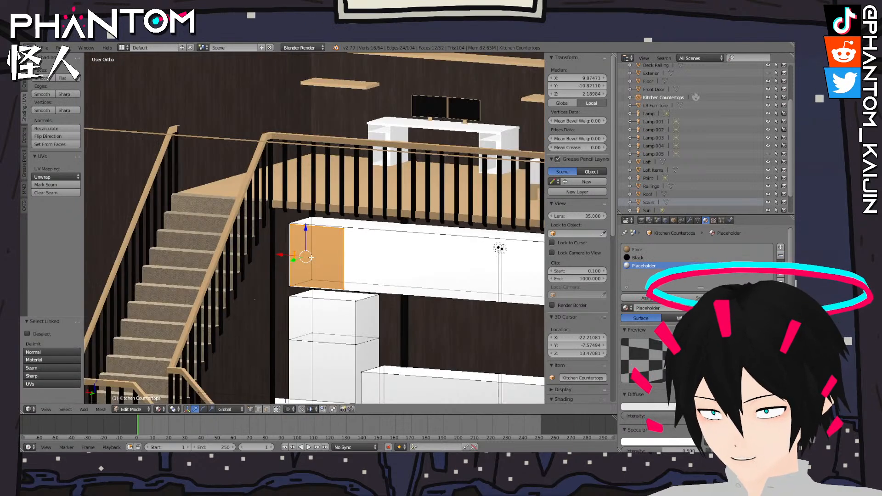
key("KP_3")
key("KP_1")
scroll(316, 249, "down", 2)
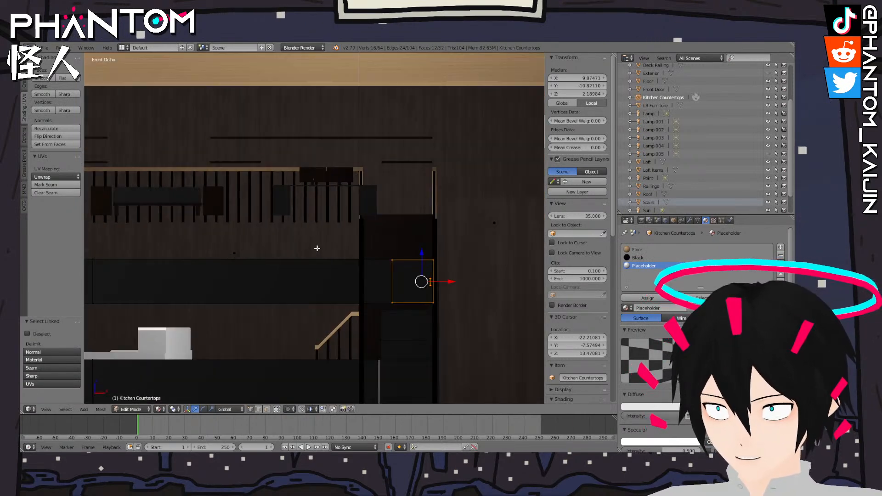
scroll(339, 257, "up", 5)
Try placing two freehand copies of the door and handle, offset about -0.773 and -0.770 along X
key("space")
type("joi")
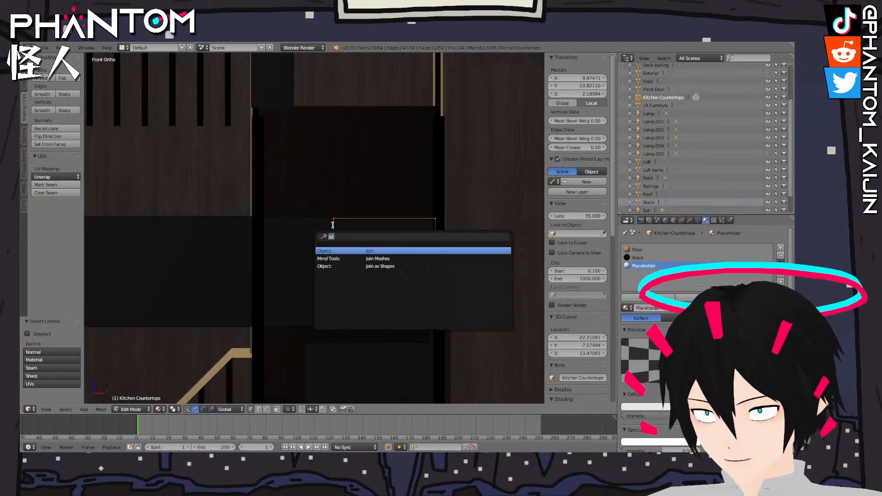
type("dupl")
key("Return")
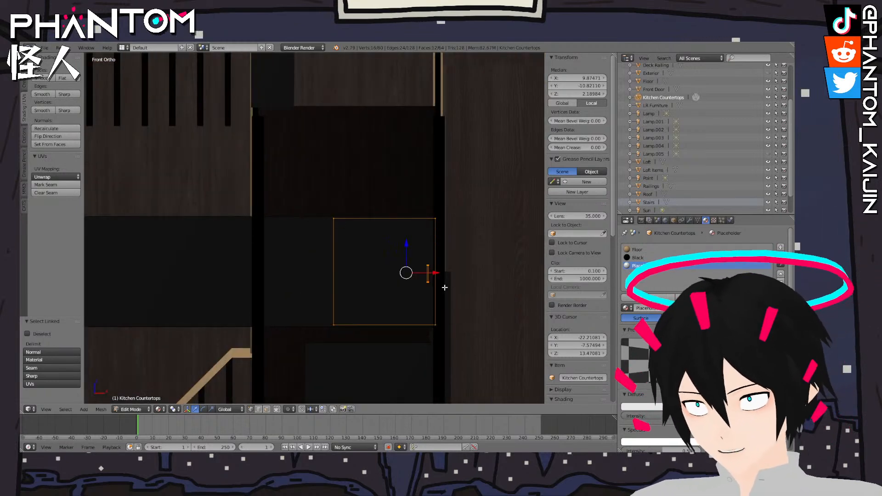
left_click(331, 277)
middle_click_drag(303, 279, 405, 281, "shift")
key("space")
left_click(448, 297)
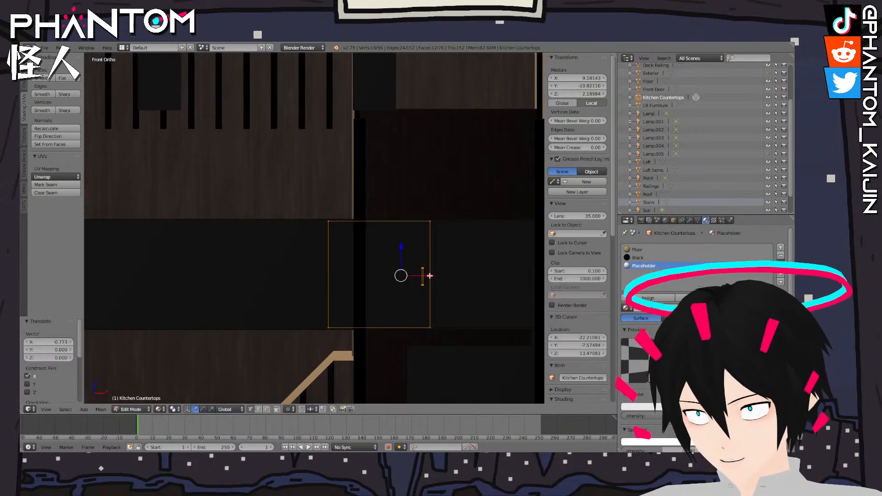
left_click(323, 284)
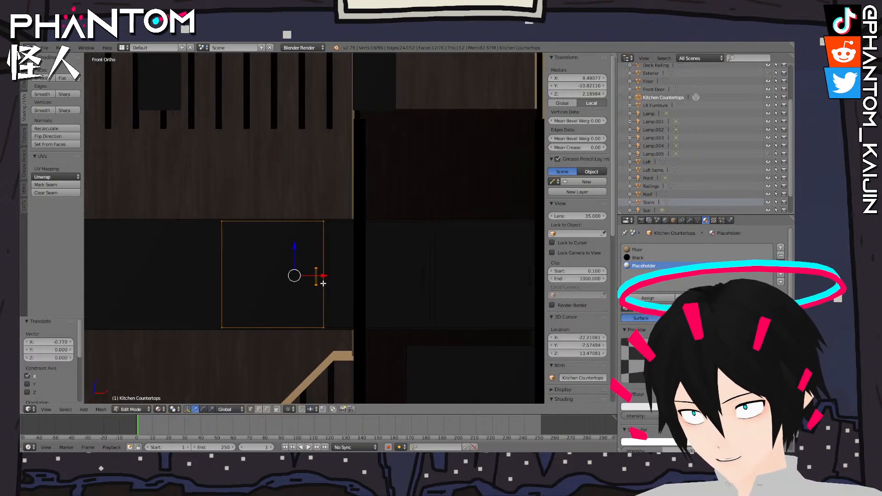
key("ctrl+z")
key("ctrl+z")
key("g")
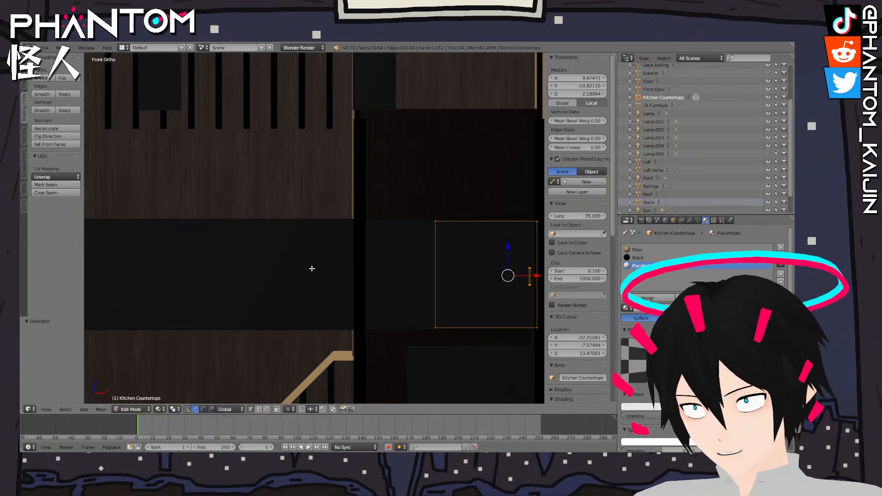
right_click(313, 269)
Duplicate the door with its handle and offset the copy exactly -0.77 along X
middle_click_drag(399, 279, 333, 280, "shift")
key("space")
left_click(385, 304)
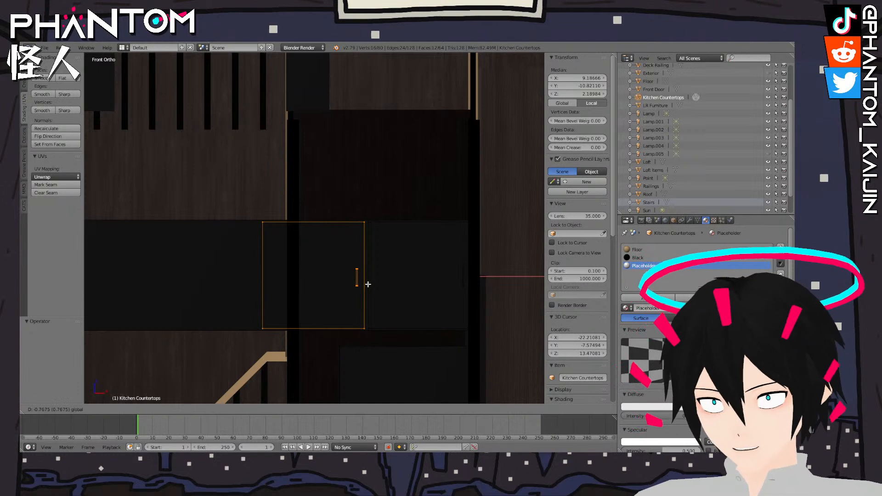
type("0")
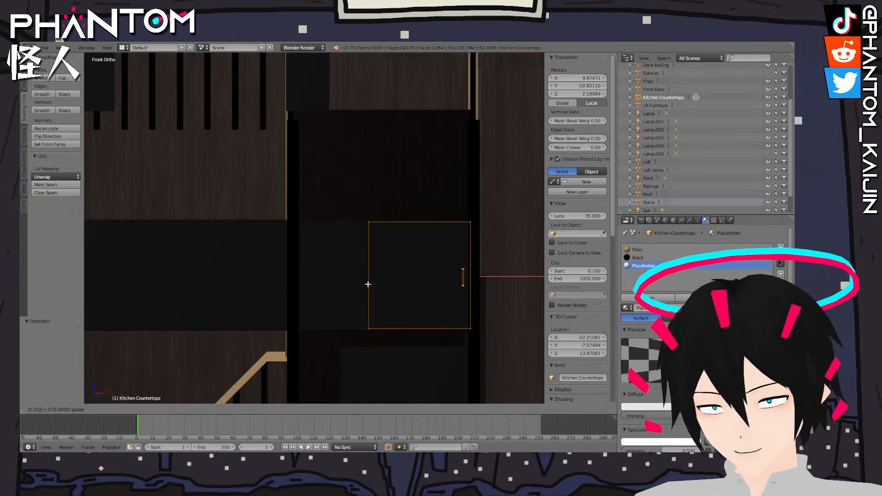
type(".076")
key("minus")
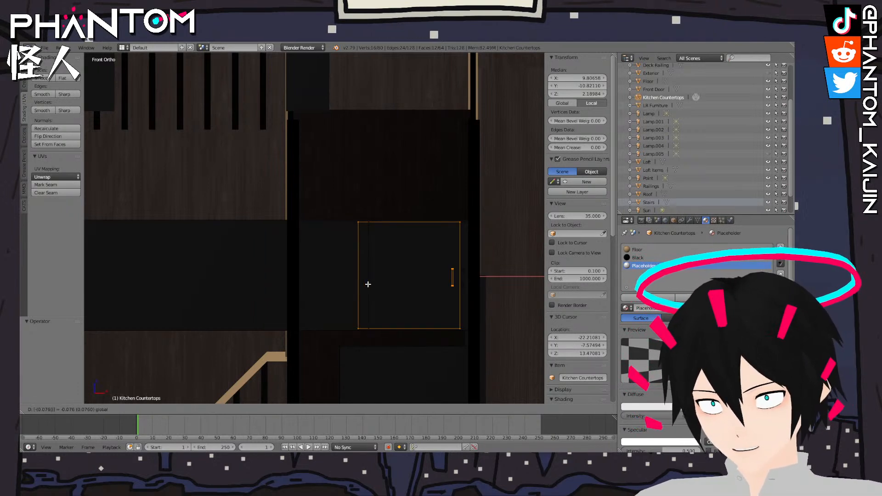
key("BackSpace")
key("BackSpace")
key("BackSpace")
type("76")
key("BackSpace")
type("7")
key("Return")
Add the second and third copies of the door and handle, each offset -0.77 along X from the previous one
key("space")
left_click(401, 294)
left_click_drag(364, 277, 341, 277)
type("-(0.776")
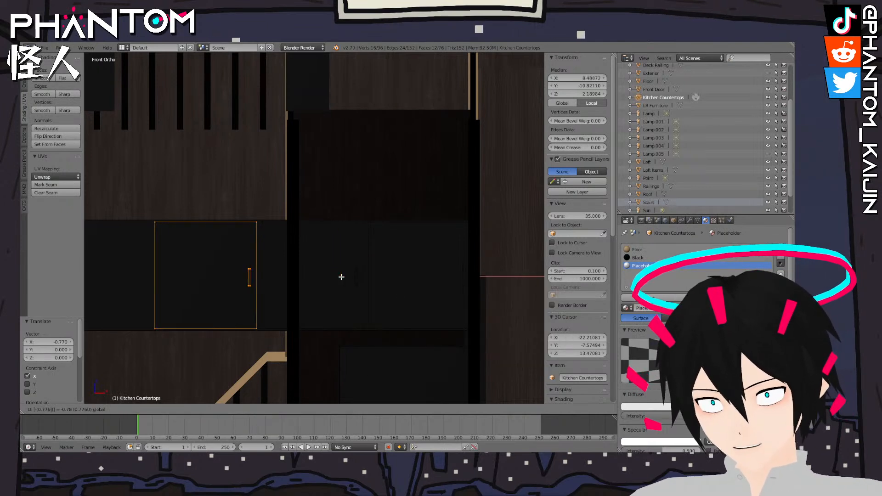
key("BackSpace")
key("Return")
middle_click_drag(265, 279, 452, 286, "shift")
key("space")
left_click(494, 301)
left_click_drag(444, 285, 412, 286)
type("-0.77")
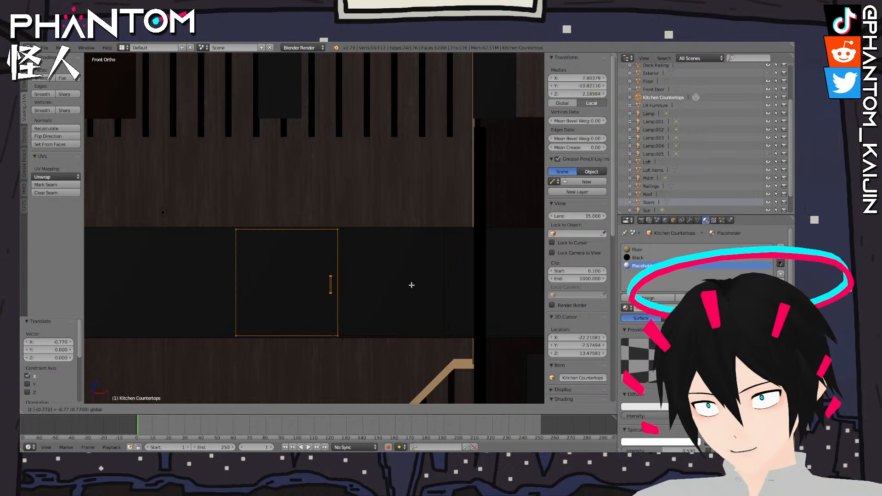
key("Return")
Add the fourth and fifth copies of the door and handle, each offset another -0.77 along X
middle_click_drag(320, 281, 461, 282, "shift")
key("space")
left_click(491, 294)
left_click_drag(481, 289, 445, 288)
type("-0")
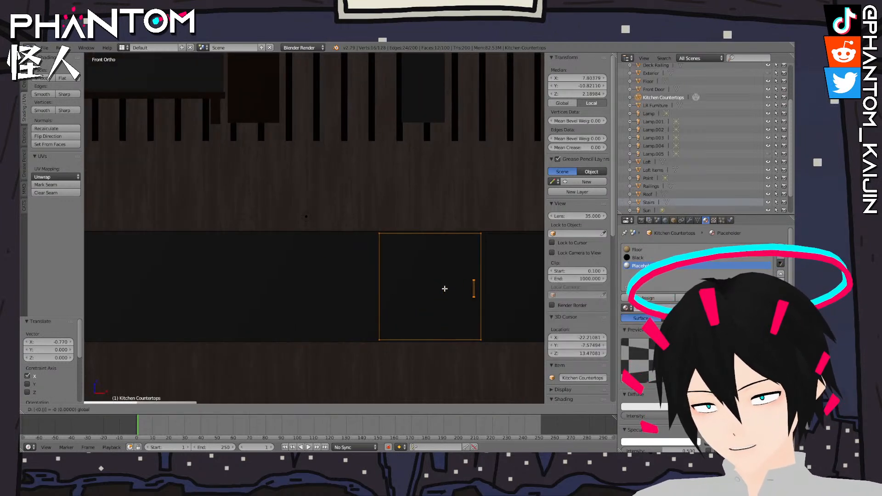
type(".77")
key("Return")
middle_click_drag(347, 288, 452, 281, "shift")
key("space")
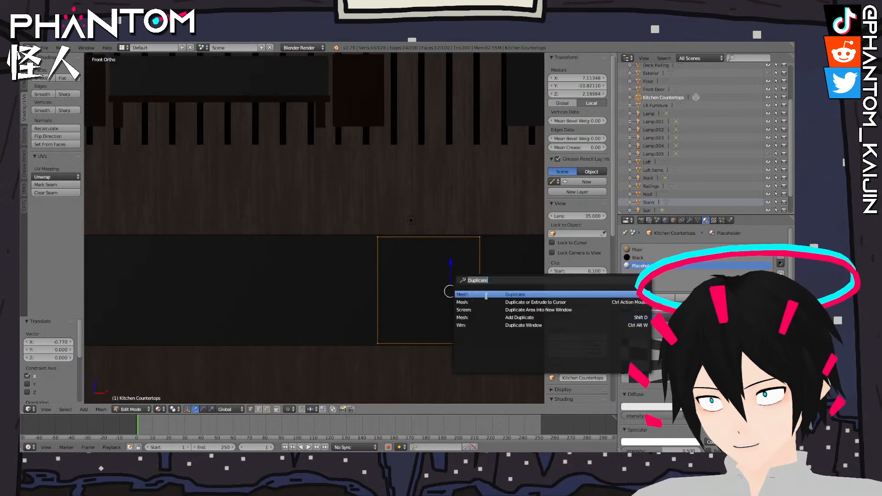
left_click(486, 295)
type("-0")
type(".77")
key("Return")
Add the sixth and seventh copies of the door and handle, continuing the row at -0.77 along X
middle_click_drag(389, 289, 498, 289, "shift")
key("space")
left_click(497, 290)
type("0.77")
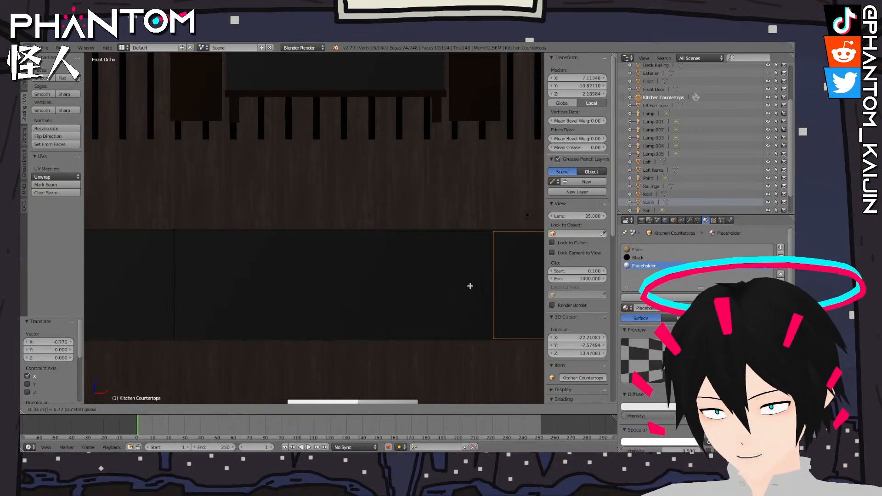
key("minus")
key("Return")
middle_click_drag(463, 286, 463, 266, "shift")
key("space")
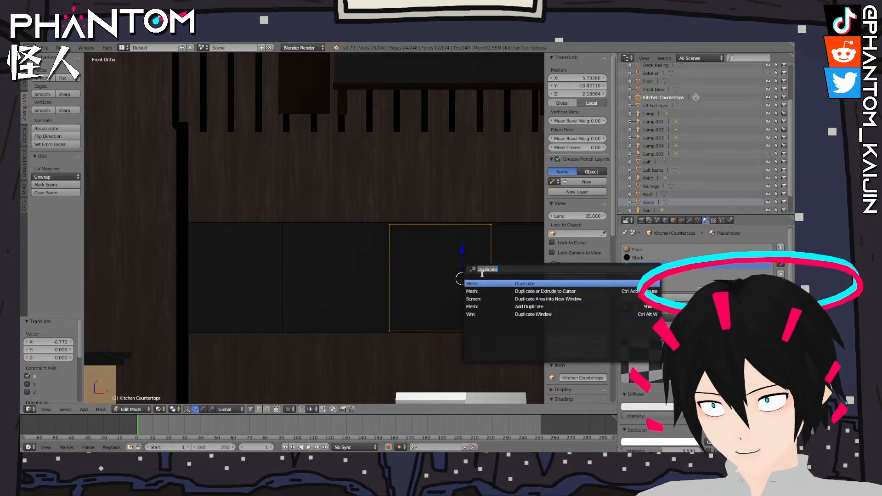
key("Return")
left_click_drag(491, 279, 477, 278)
type("-0.77")
key("space")
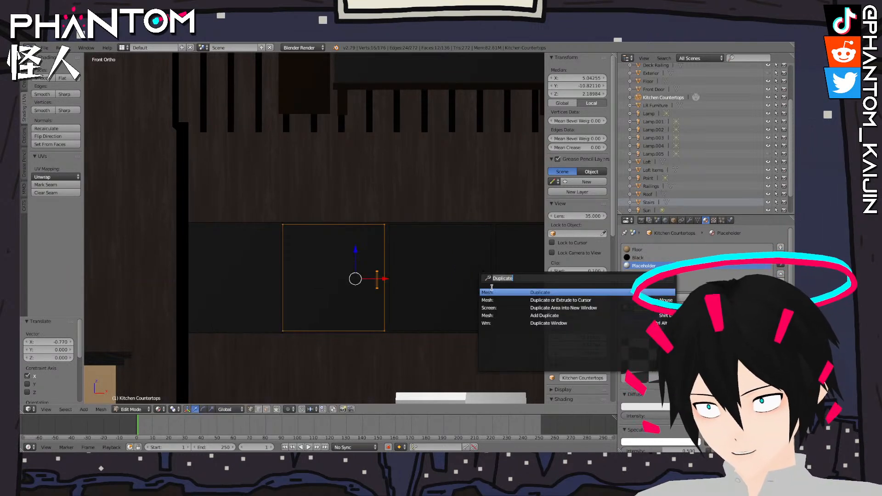
key("Escape")
Examine the row of upper cabinet doors and the doorless section at its far end
middle_click_drag(358, 210, 185, 220)
key("Tab")
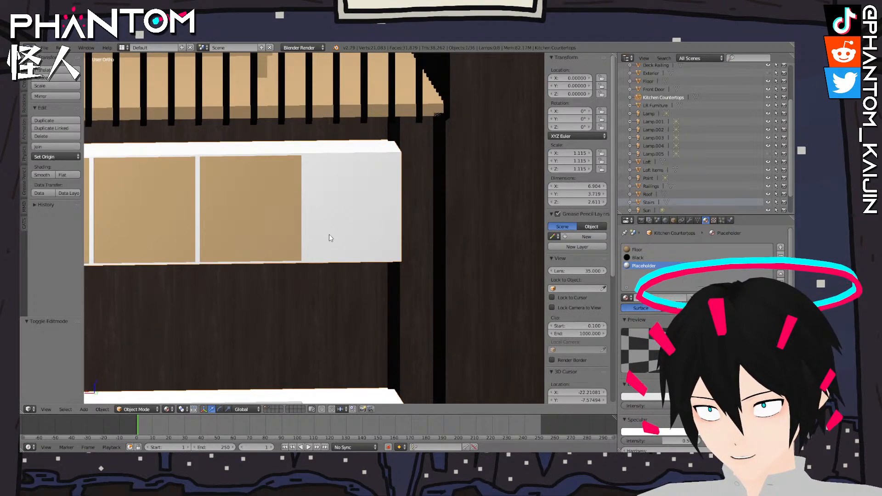
scroll(329, 234, "up", 3)
key("Tab")
scroll(292, 233, "down", 4)
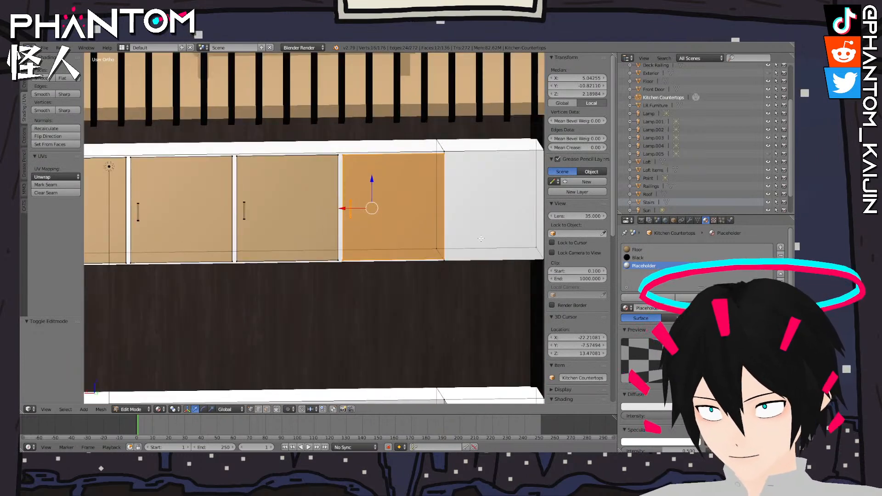
middle_click_drag(481, 238, 380, 247, "shift")
scroll(429, 242, "up", 3)
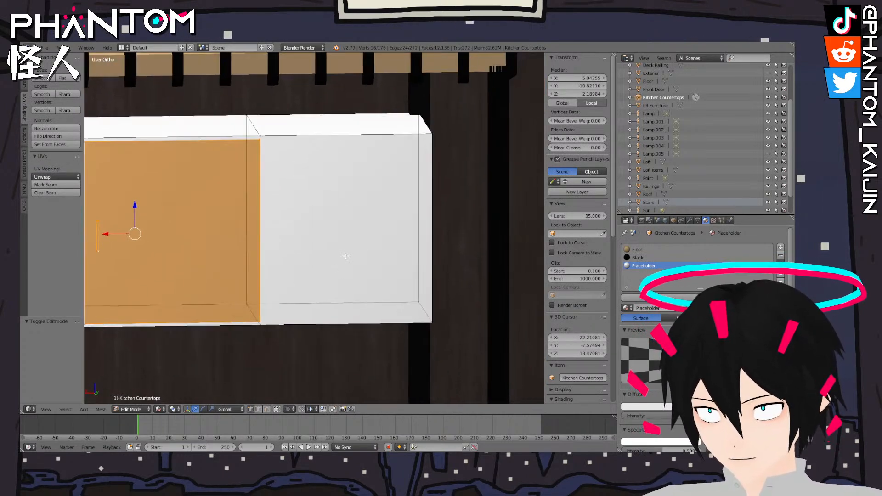
scroll(417, 248, "down", 5)
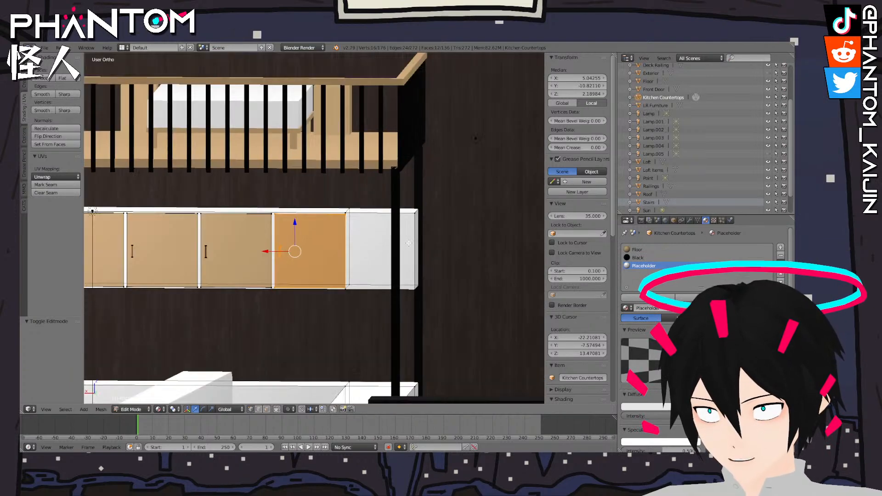
scroll(409, 247, "up", 6)
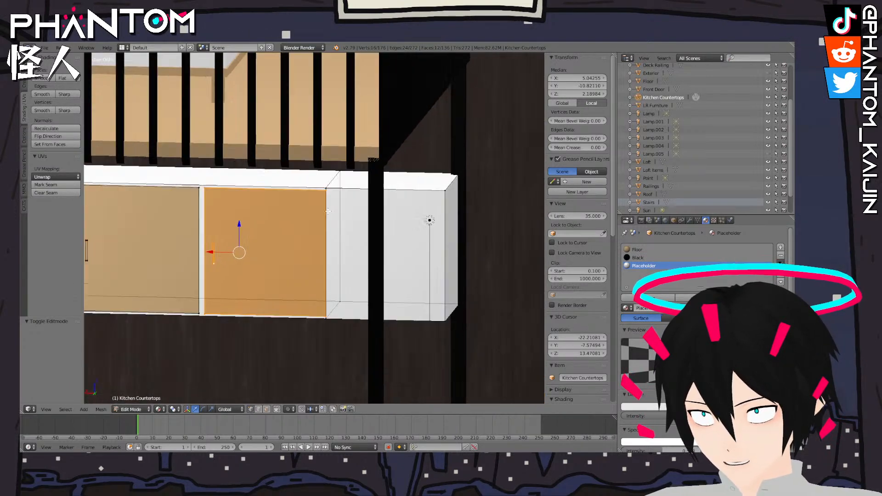
Move the four vertices dividing the last door from the end section about -0.026 along X
right_click(337, 158)
right_click(358, 131, "shift")
right_click(336, 383, "shift")
right_click(357, 356, "shift")
key("g")
key("x")
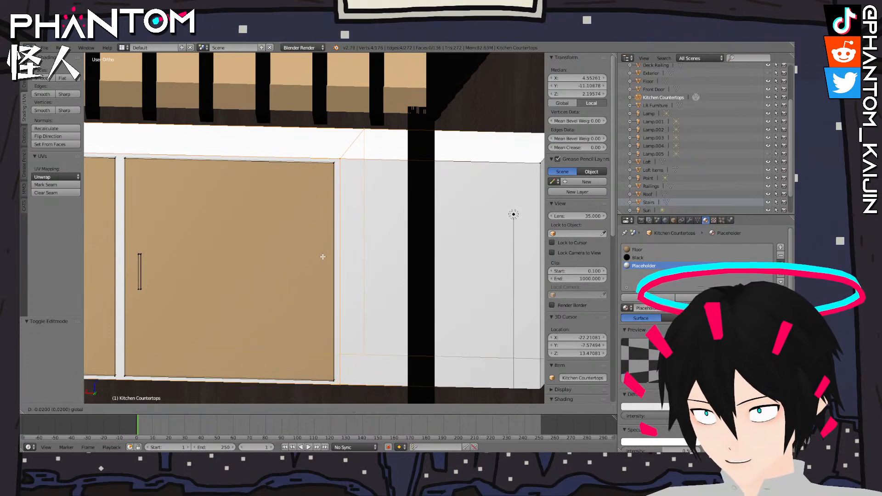
left_click(323, 257)
Select the front face of the doorless end section and inset it by extruding in place and scaling to 0.970
scroll(358, 257, "down", 5)
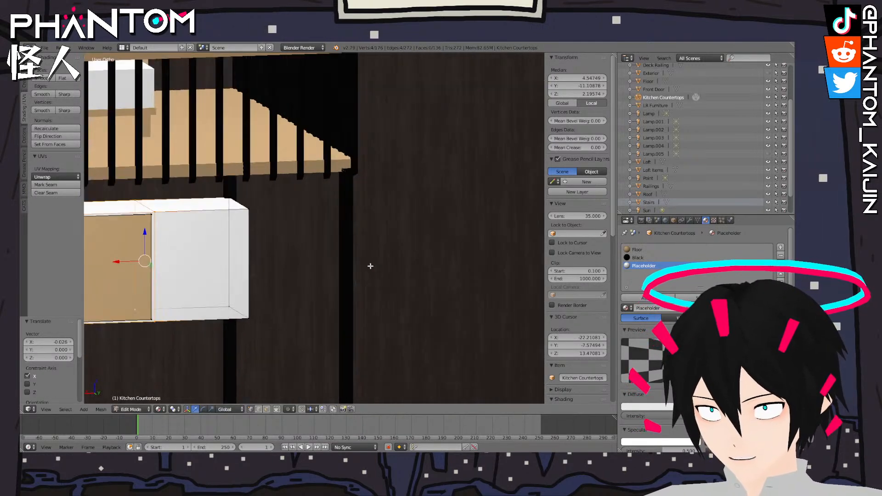
middle_click_drag(364, 269, 257, 233)
right_click(194, 188)
right_click(194, 186)
right_click(194, 317, "shift")
right_click(315, 317, "shift")
right_click(313, 182, "shift")
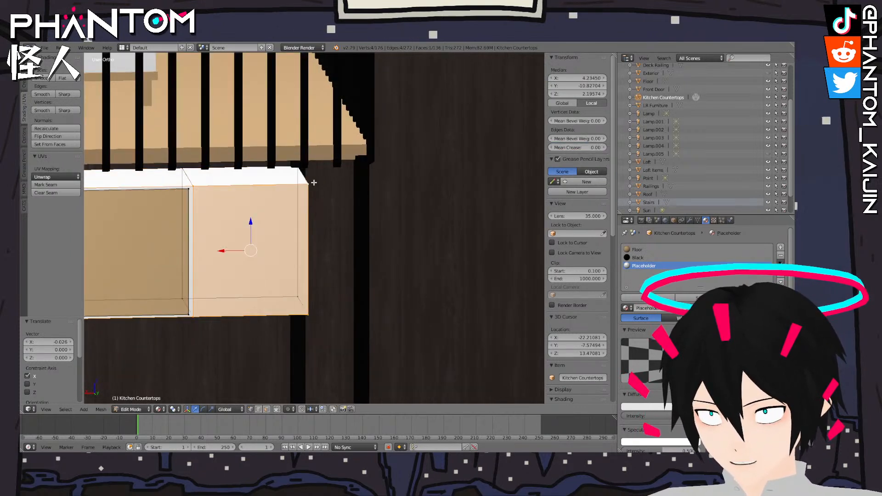
key("e")
right_click(422, 259)
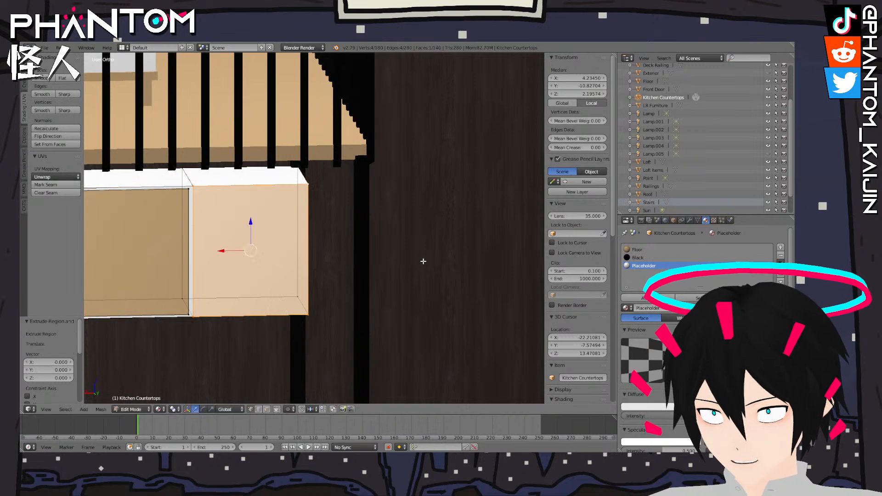
key("s")
left_click(420, 265)
Extrude the inset face back into the cabinet along Y to hollow out an open shelf, and leave Edit Mode
key("e")
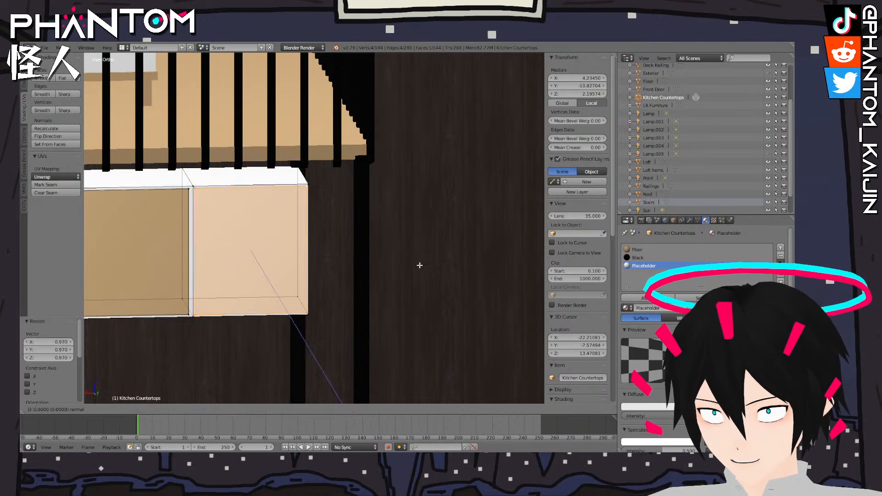
right_click(420, 264)
middle_click_drag(420, 264, 428, 273)
key("g")
key("y")
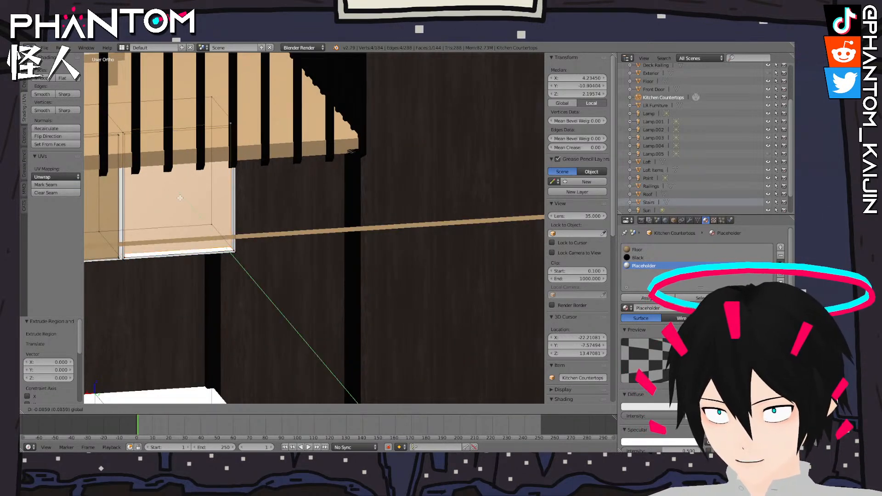
left_click(162, 178)
key("Tab")
Review the upper cabinets with their doors and open end shelf from several angles within the kitchen
middle_click_drag(257, 247, 281, 264)
scroll(270, 251, "down", 6)
scroll(299, 264, "up", 4)
middle_click_drag(359, 268, 326, 258)
scroll(319, 266, "down", 5)
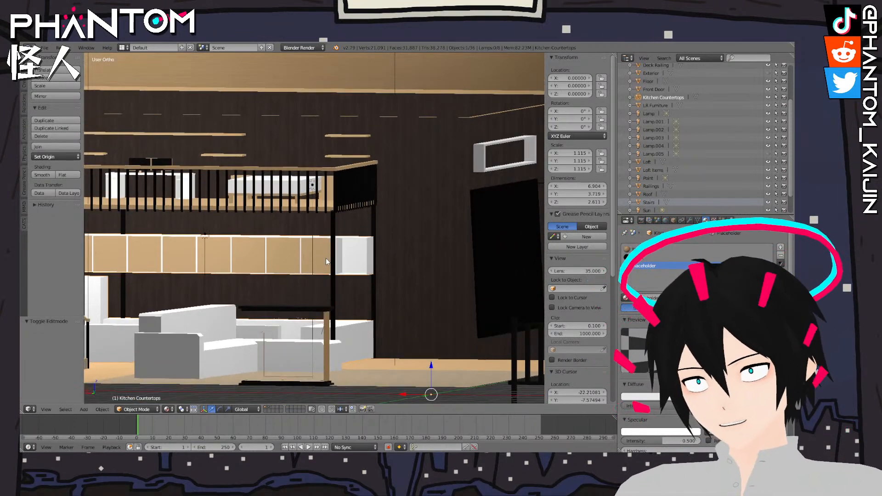
scroll(289, 225, "up", 7)
middle_click_drag(246, 273, 430, 257, "shift")
scroll(399, 235, "down", 7)
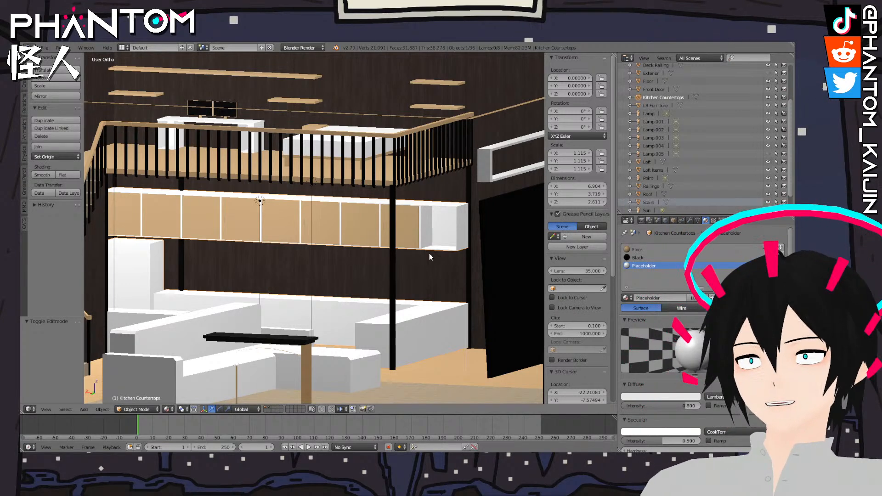
middle_click_drag(429, 252, 387, 278)
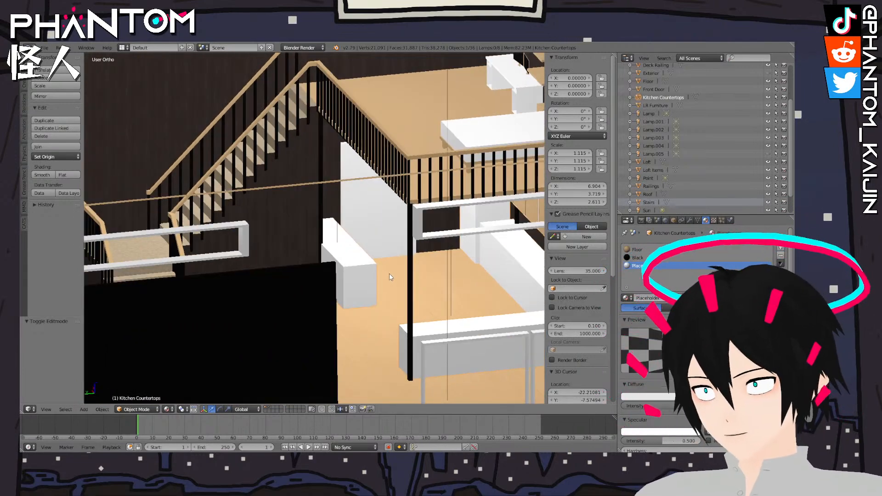
middle_click_drag(391, 272, 411, 266)
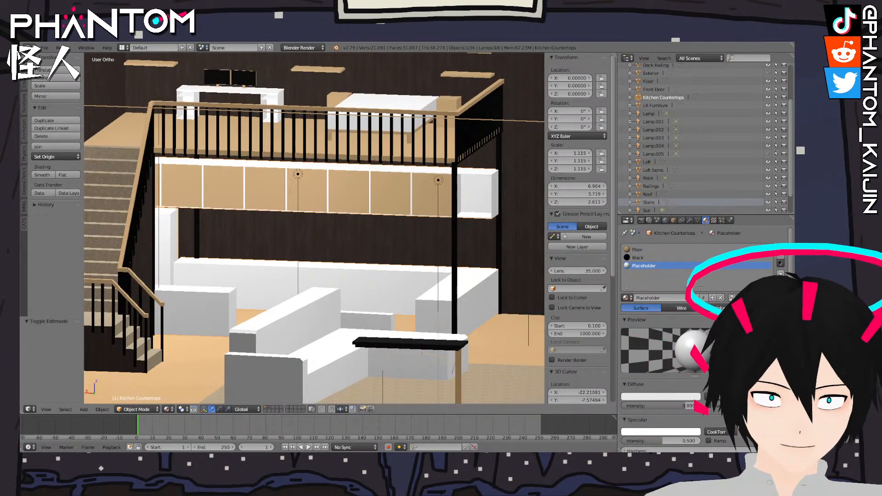
Examine the kitchen counters, upper cabinets and surrounding living area from several angles
middle_click_drag(306, 218, 287, 228)
scroll(288, 230, "up", 6)
right_click(295, 225)
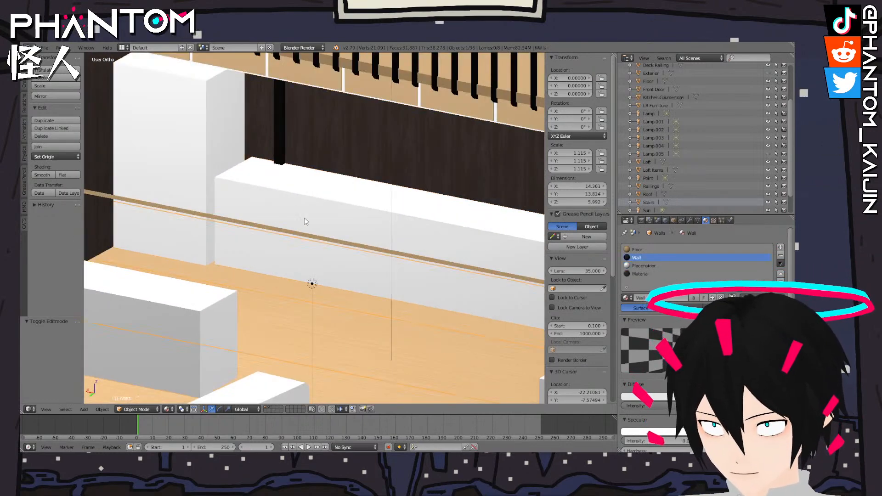
scroll(295, 226, "up", 3)
scroll(273, 186, "down", 8)
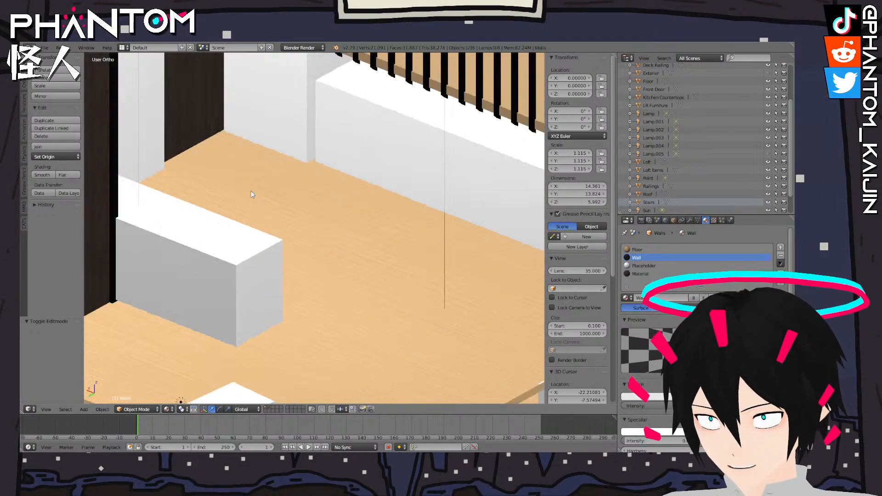
right_click(474, 233)
middle_click_drag(402, 234, 397, 225)
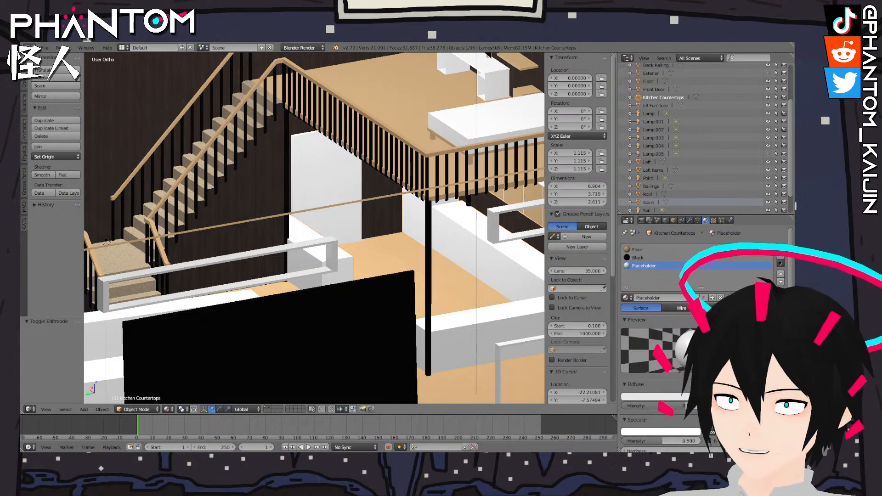
middle_click_drag(281, 215, 252, 258)
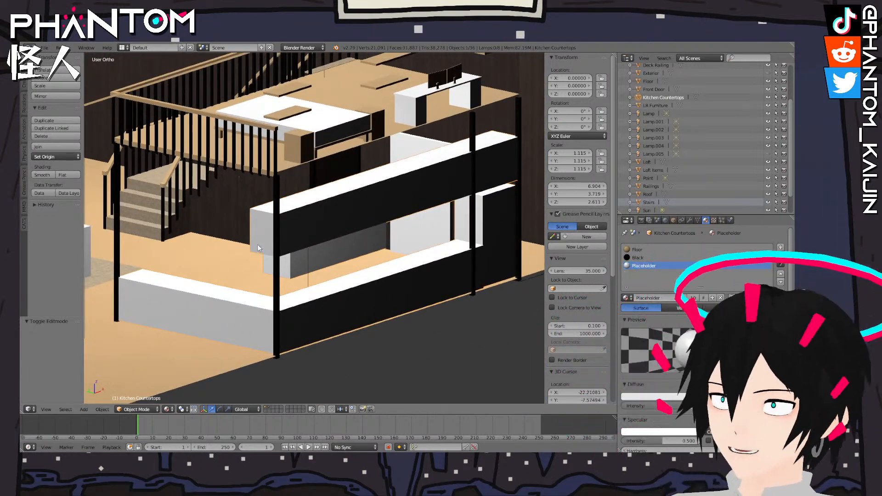
middle_click_drag(257, 220, 248, 231)
middle_click_drag(192, 239, 277, 283, "shift")
right_click(360, 293)
scroll(360, 293, "up", 3)
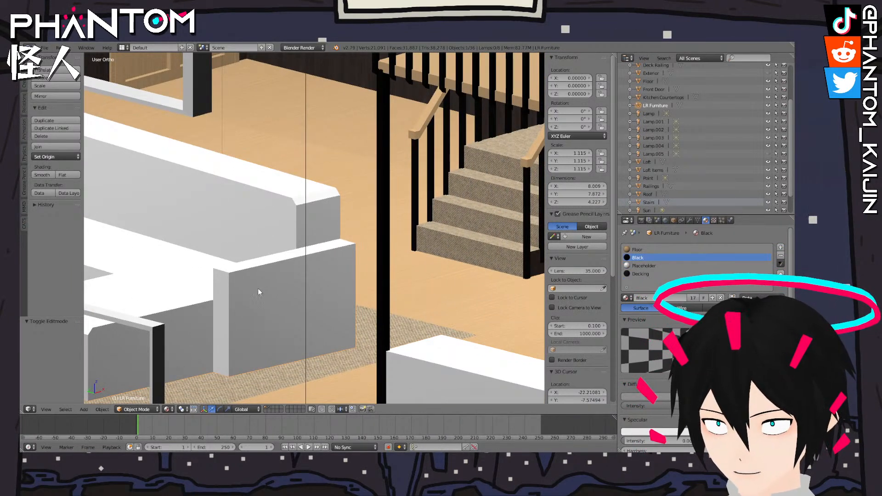
key("Tab")
right_click(239, 278)
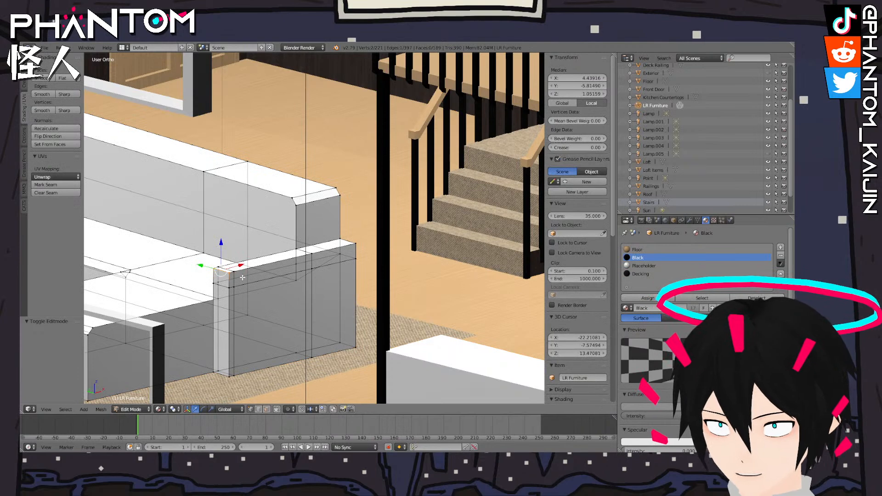
key("space")
type("beve")
left_click(301, 299)
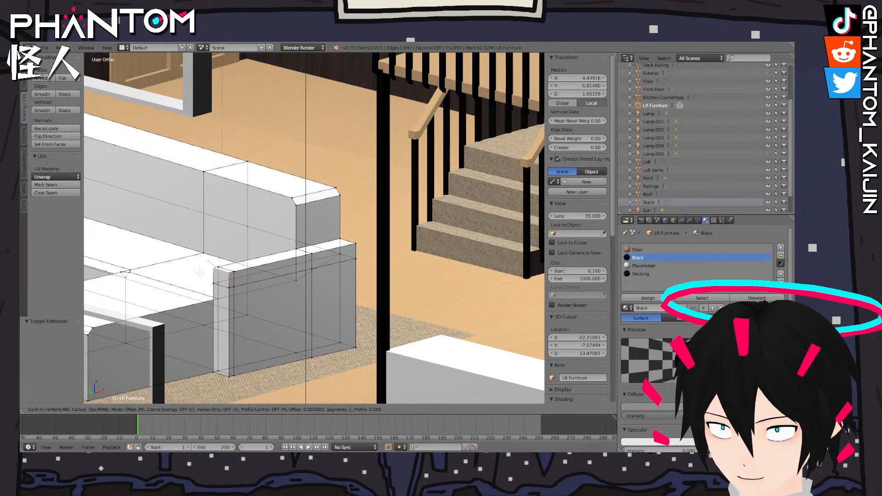
right_click(229, 199)
Reopen Kitchen Countertops for editing, move the back face of the open end shelf slightly along Y, and leave Edit Mode
middle_click_drag(378, 293, 201, 250, "shift")
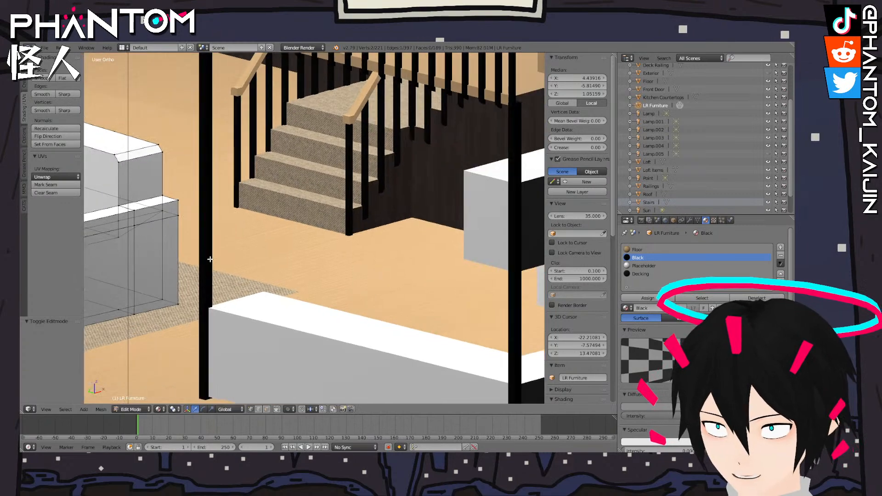
right_click(373, 342)
right_click(373, 343)
key("Tab")
right_click(373, 343)
key("Tab")
middle_click_drag(373, 342, 273, 219, "shift")
scroll(228, 241, "down", 3)
scroll(419, 246, "up", 3)
scroll(373, 340, "up", 5)
scroll(384, 233, "up", 3)
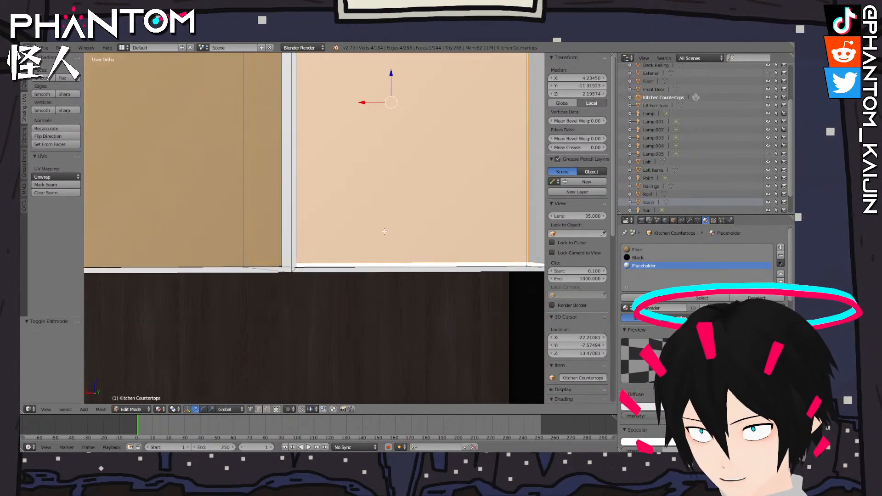
scroll(384, 233, "down", 6)
middle_click_drag(384, 232, 405, 170)
scroll(470, 156, "down", 4)
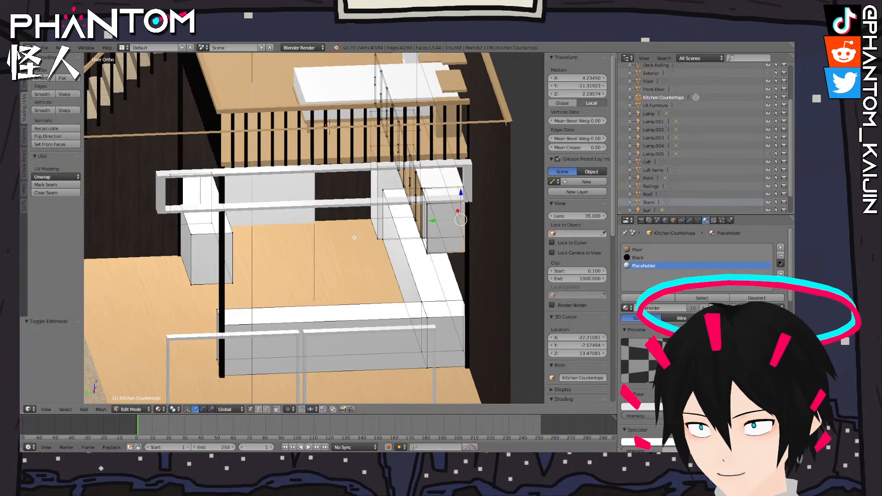
middle_click_drag(352, 234, 457, 224)
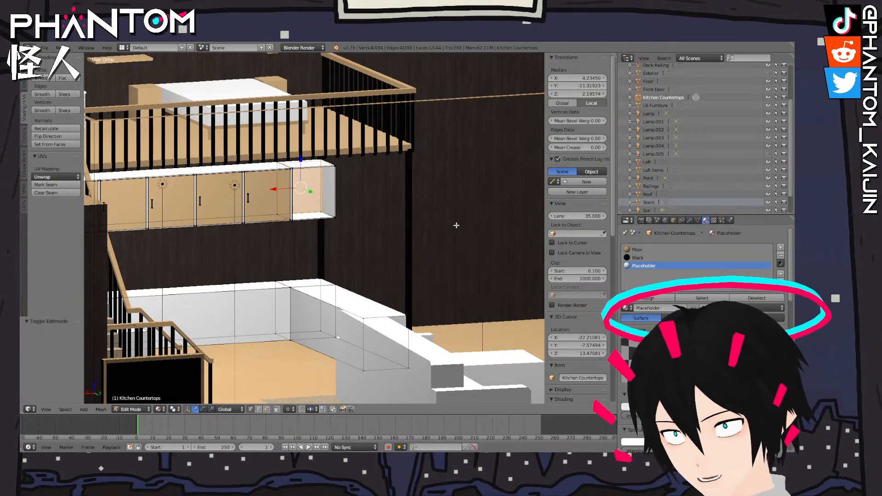
key("KP_Decimal")
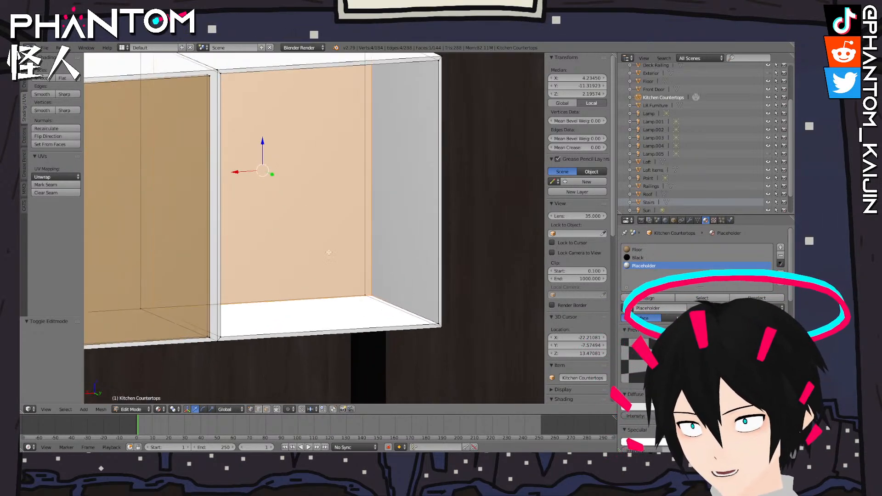
left_click_drag(274, 176, 283, 181)
key("Tab")
Review the upper cabinets, the loft and the whole house interior from several angles and distances
middle_click_drag(305, 193, 324, 203)
scroll(328, 202, "down", 10)
scroll(374, 208, "up", 3)
scroll(375, 210, "up", 7)
middle_click_drag(438, 227, 242, 176, "shift")
scroll(242, 176, "down", 6)
middle_click_drag(383, 198, 324, 288)
scroll(423, 224, "up", 3)
scroll(348, 241, "up", 2)
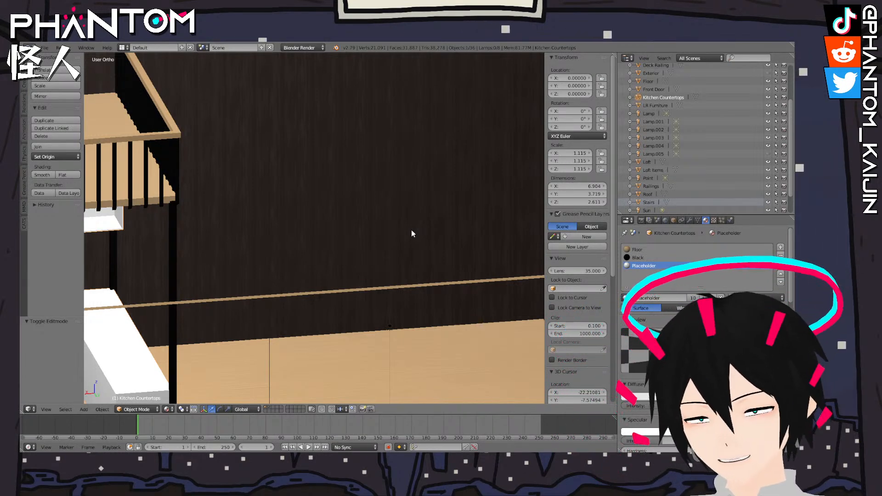
scroll(413, 232, "down", 10)
middle_click_drag(413, 233, 297, 239)
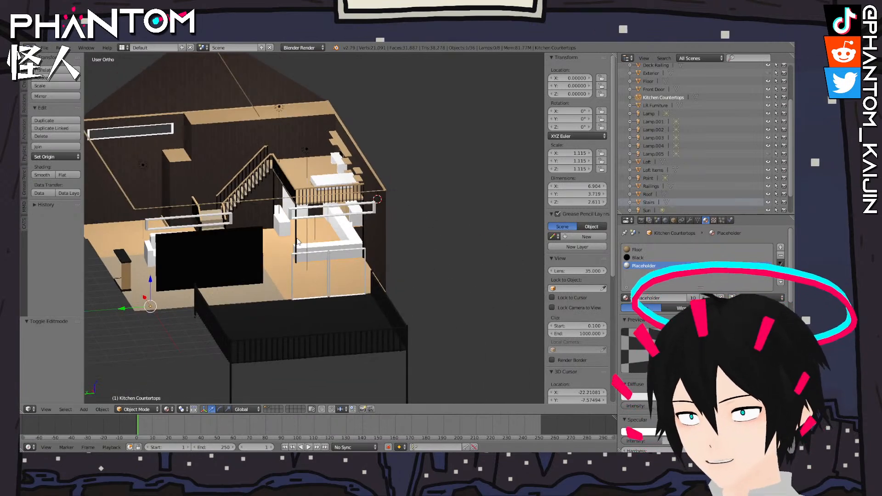
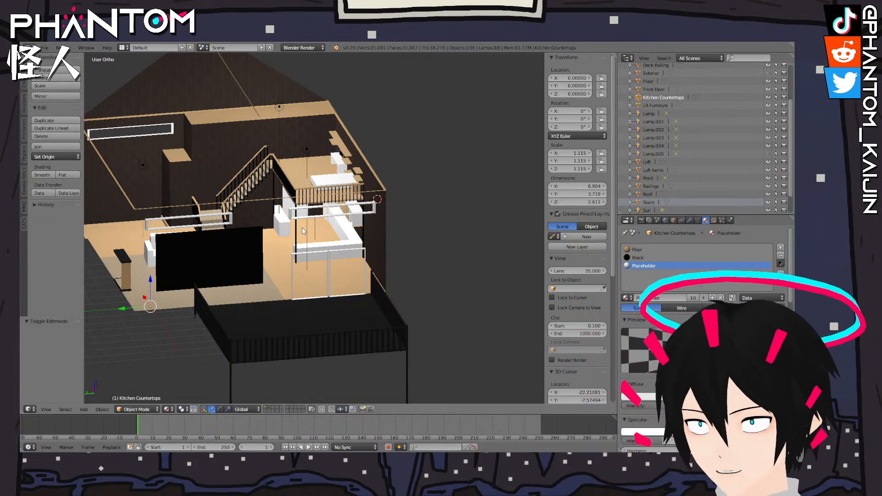
scroll(276, 258, "up", 5)
middle_click_drag(282, 265, 291, 262)
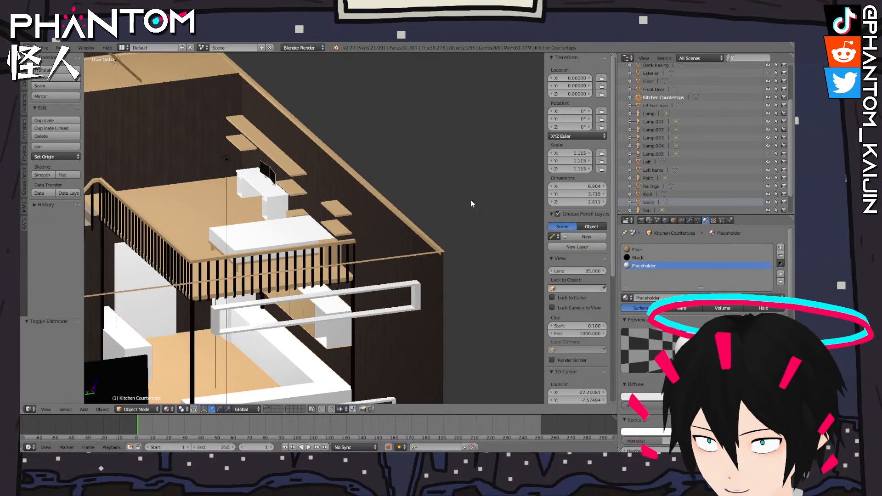
left_click(456, 209)
scroll(455, 206, "down", 5)
middle_click_drag(455, 207, 462, 232)
mouse_move(189, 225)
middle_mouse_down("shift")
mouse_move(258, 234)
mouse_move(186, 233)
middle_mouse_up("shift")
scroll(259, 234, "up", 10)
right_click(313, 227)
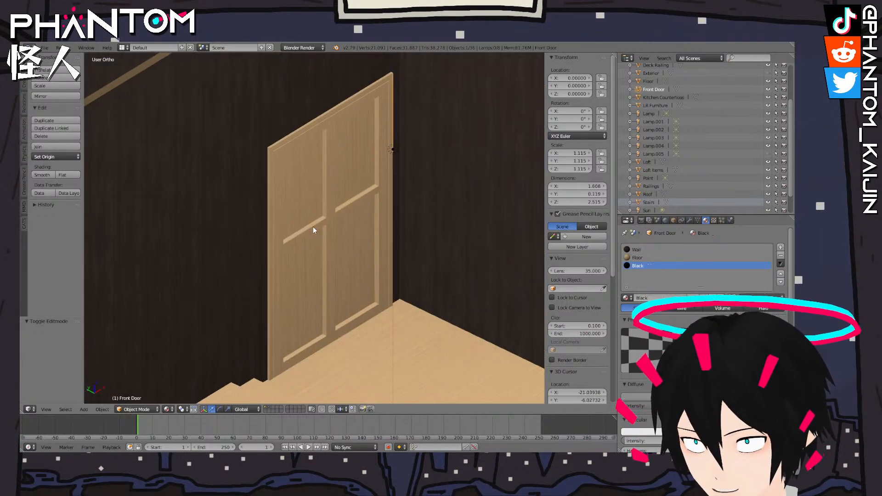
key("Tab")
key("a")
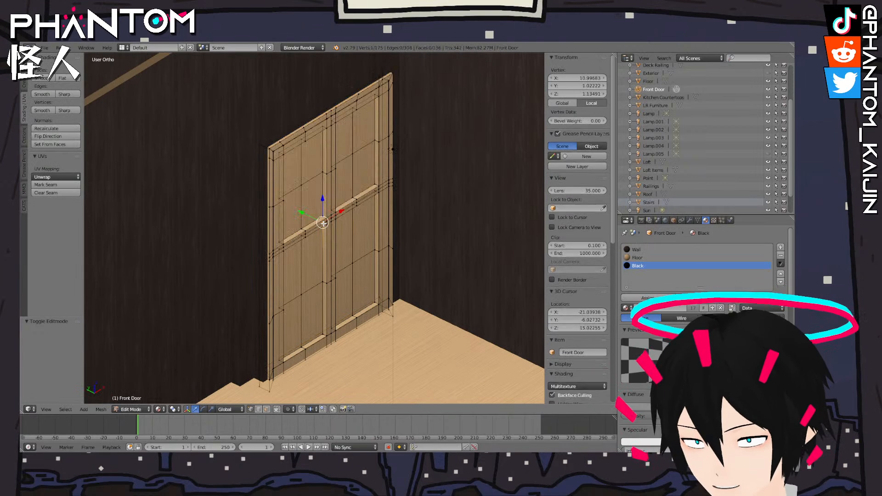
key("l")
key("l")
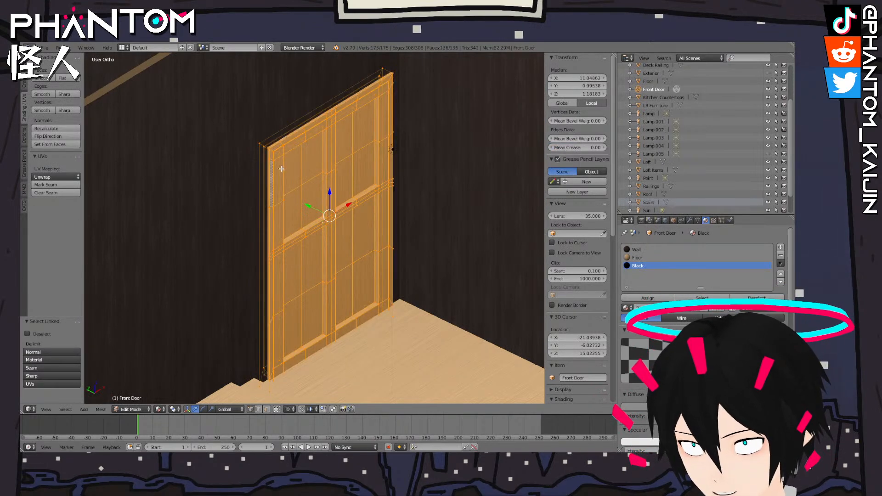
scroll(280, 163, "down", 4)
key("space")
type("Beve")
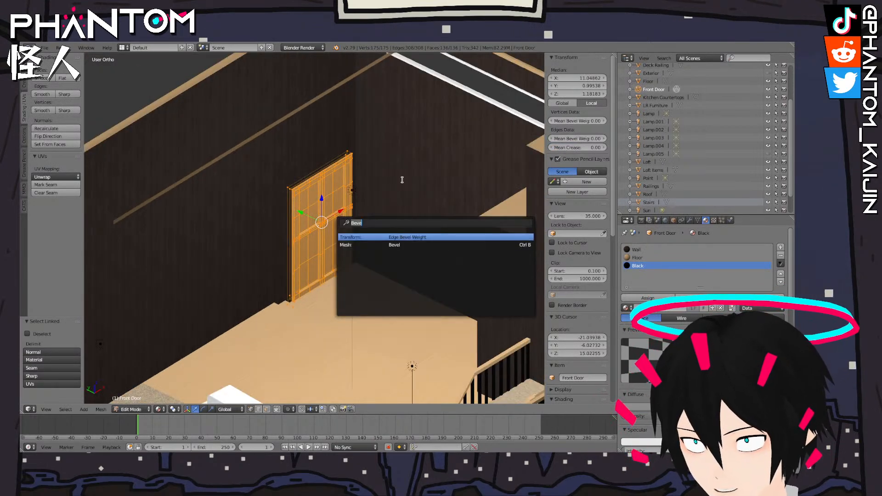
key("Escape")
middle_click_drag(384, 220, 354, 195, "shift")
key("a")
scroll(304, 209, "down", 5)
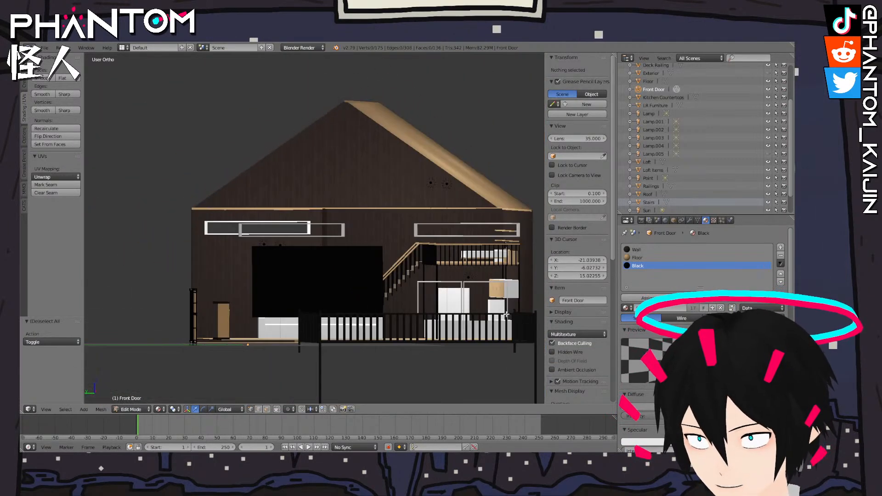
key("Tab")
Select the white 1Door object beneath the loft, enter Edit Mode and pick one of its lower corner vertices
right_click(461, 299)
key("Tab")
middle_click_drag(478, 316, 277, 241, "shift")
scroll(383, 287, "up", 5)
key("Tab")
key("Tab")
right_click(296, 279)
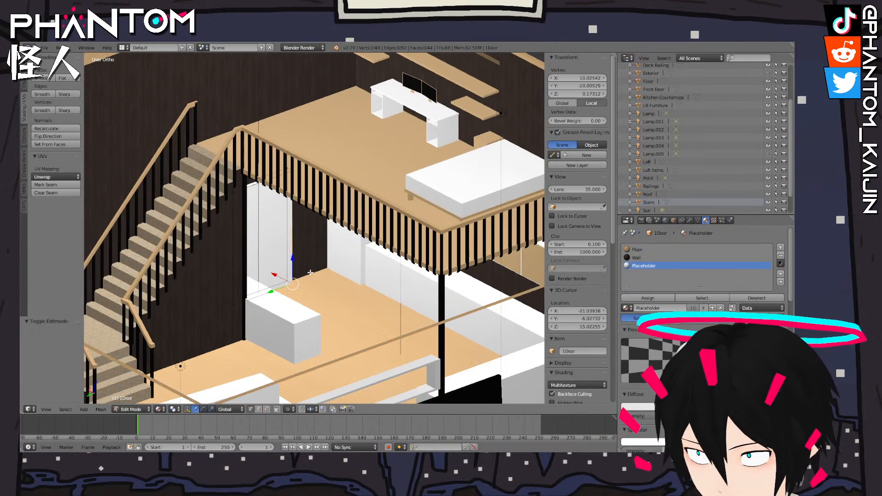
Examine the plain white door and its corners beneath the loft from close up and farther away
middle_click_drag(316, 282, 296, 270)
scroll(297, 270, "up", 3)
scroll(299, 268, "down", 10)
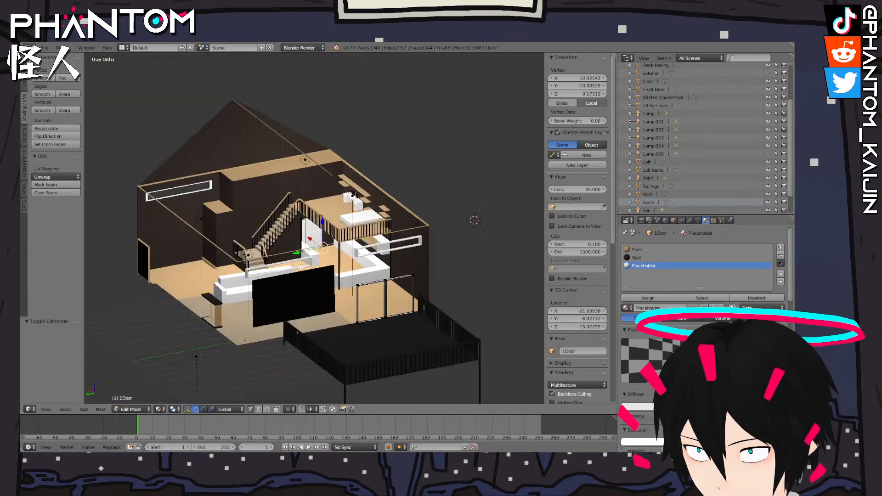
scroll(302, 267, "up", 12)
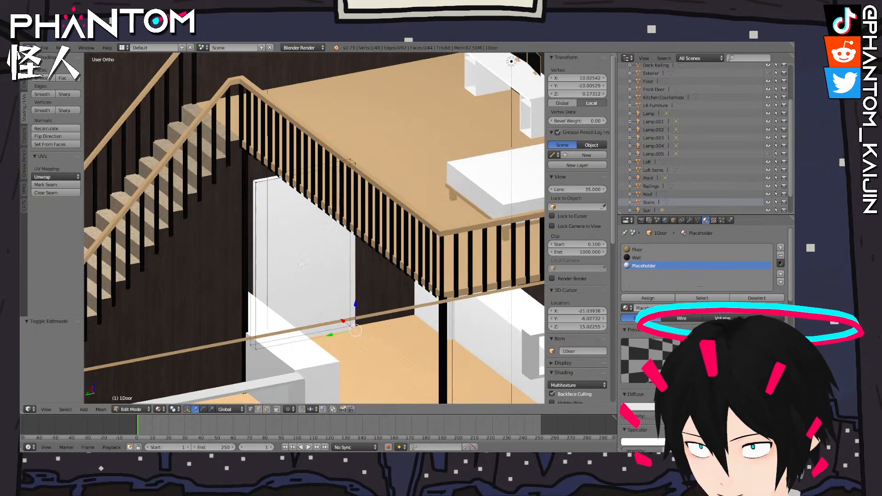
middle_click_drag(323, 276, 459, 239, "shift")
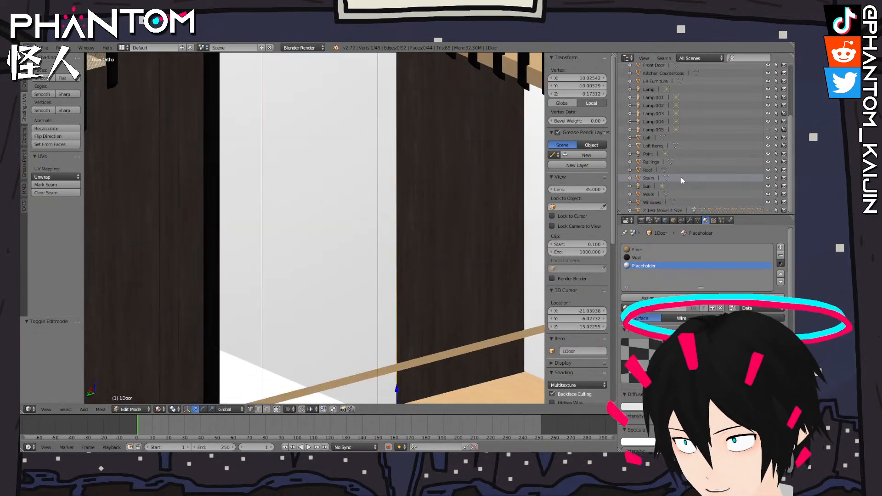
scroll(674, 197, "up", 3)
middle_click_drag(482, 209, 418, 216)
scroll(470, 220, "down", 5)
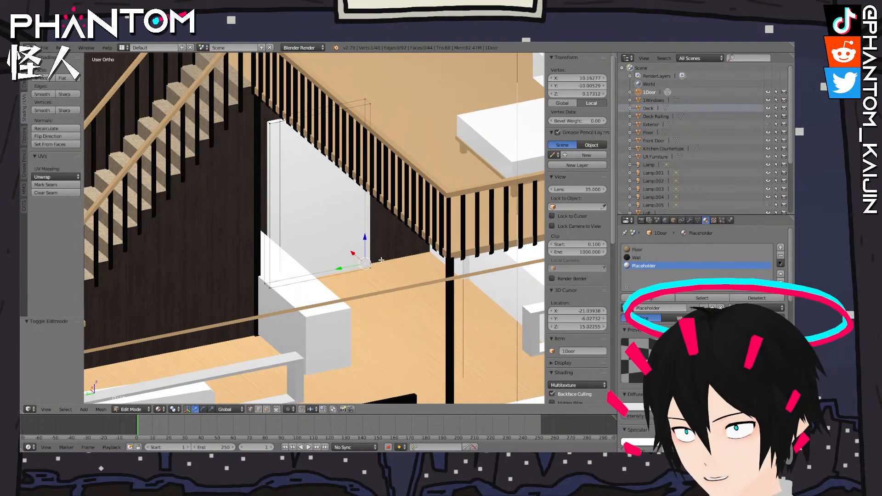
key("l")
middle_click_drag(377, 269, 539, 255)
middle_click_drag(347, 244, 311, 232)
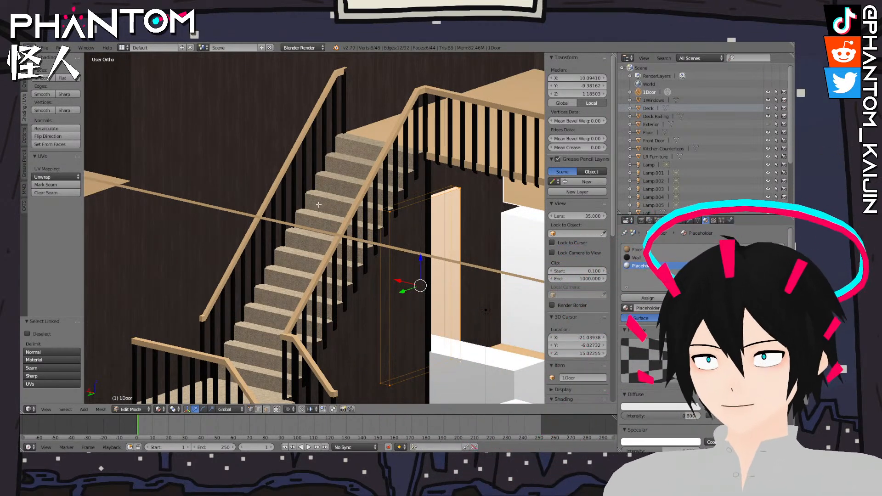
key("space")
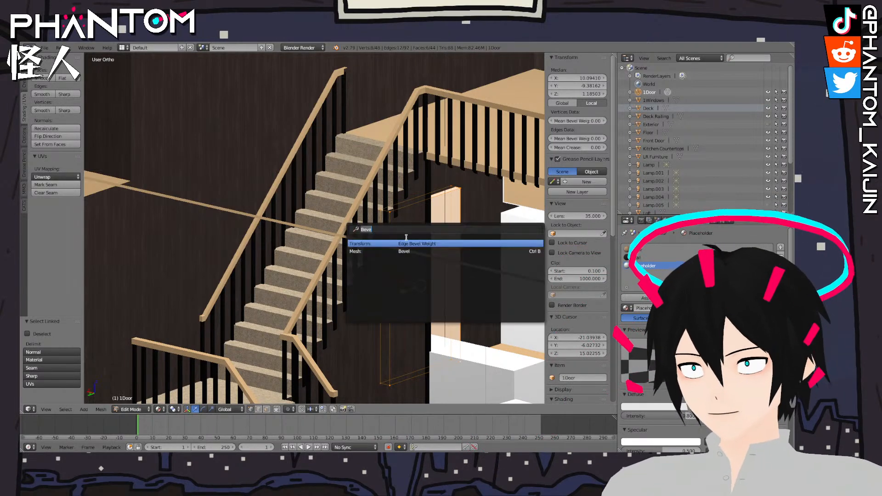
key("Escape")
Select the four rear corner vertices of the white door beneath the loft and delete them
middle_click_drag(520, 241, 369, 196, "shift")
scroll(374, 200, "up", 4)
right_click(185, 113)
scroll(206, 155, "down", 2)
scroll(206, 155, "down", 1)
middle_click_drag(206, 155, 206, 163)
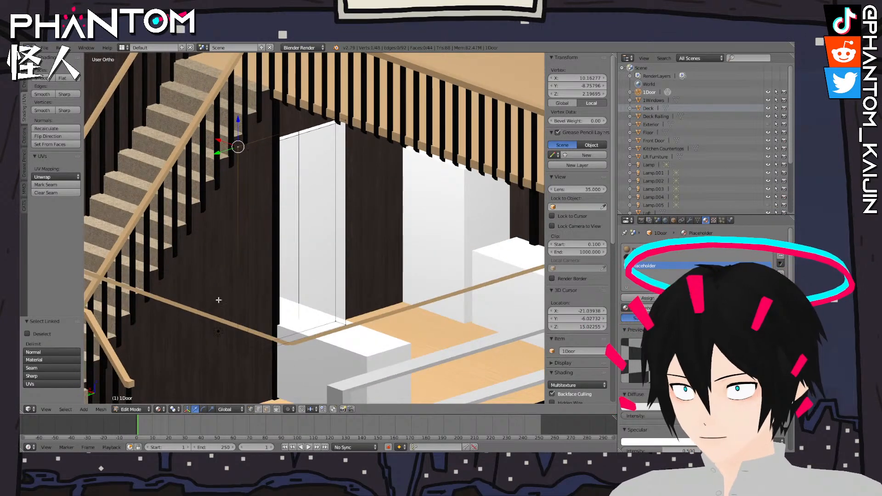
right_click(239, 351, "shift")
right_click(345, 324, "shift")
right_click(332, 320, "shift")
right_click(337, 320)
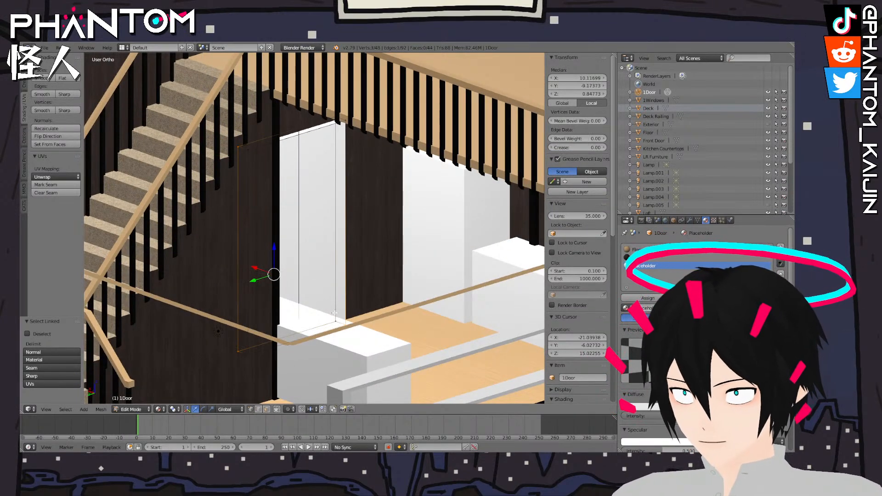
right_click(239, 350, "shift")
right_click(238, 147, "shift")
right_click(336, 120, "shift")
key("x")
left_click(328, 114)
Select the door's four remaining corners and inset the face by extruding in place and scaling to about 0.965
right_click(248, 150)
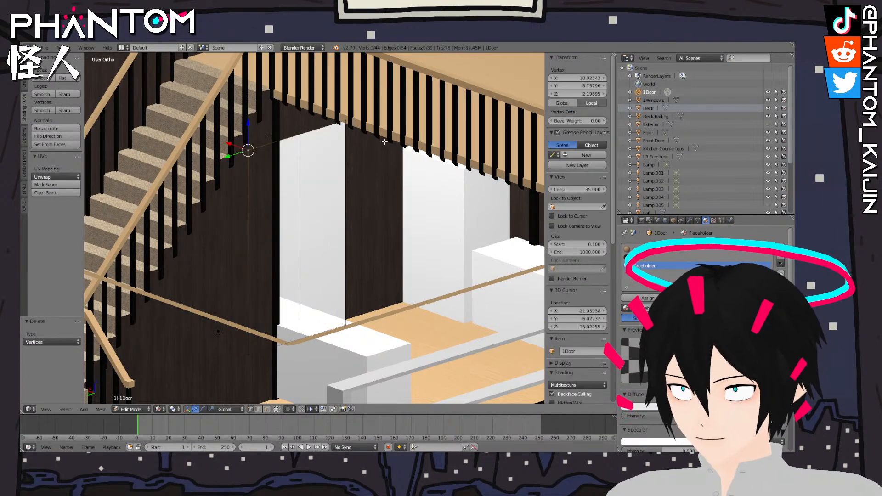
right_click(346, 122, "shift")
right_click(346, 328, "shift")
right_click(248, 355, "shift")
middle_click_drag(400, 278, 271, 225)
middle_click_drag(326, 263, 311, 246)
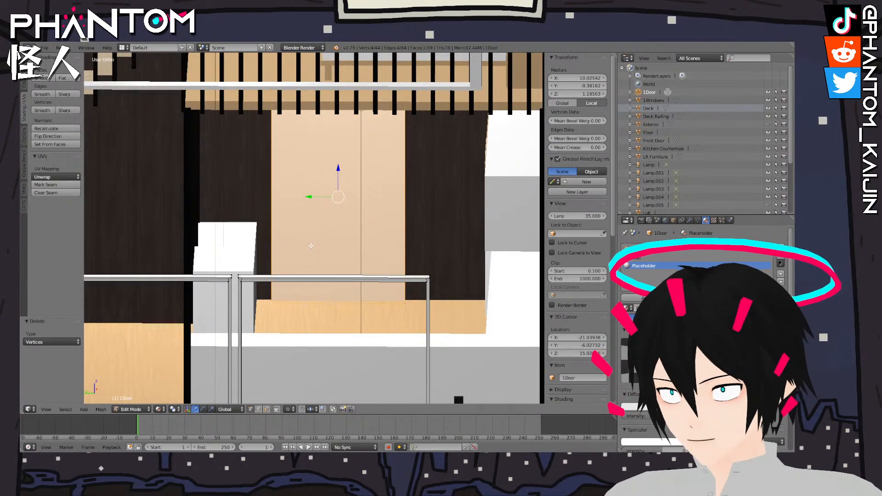
key("e")
key("Escape")
key("s")
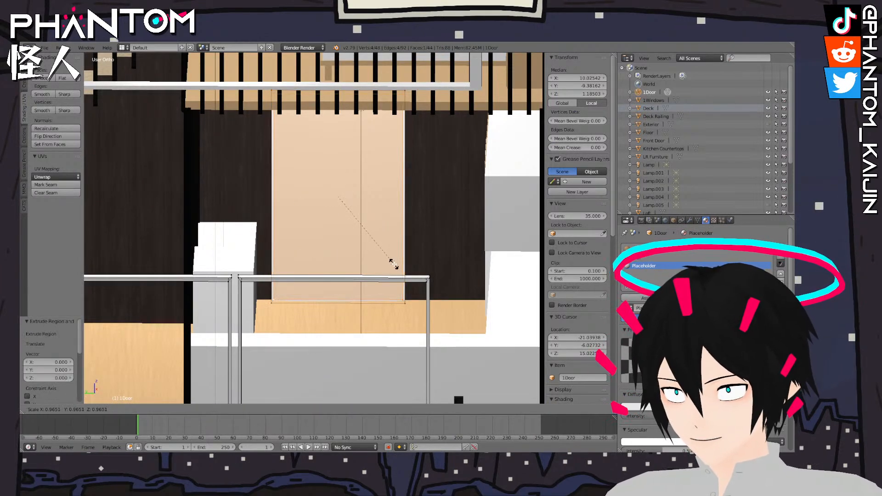
left_click(394, 264)
Extrude the door's inset face in place, offset it slightly, and leave Edit Mode to inspect the panel
middle_click_drag(382, 263, 423, 279)
key("e")
right_click(400, 258)
left_click_drag(247, 162, 244, 161)
key("Tab")
middle_click_drag(301, 188, 346, 157)
Re-enter Edit Mode on 1Door and delete the four rear corner vertices so only the front face is kept
key("Tab")
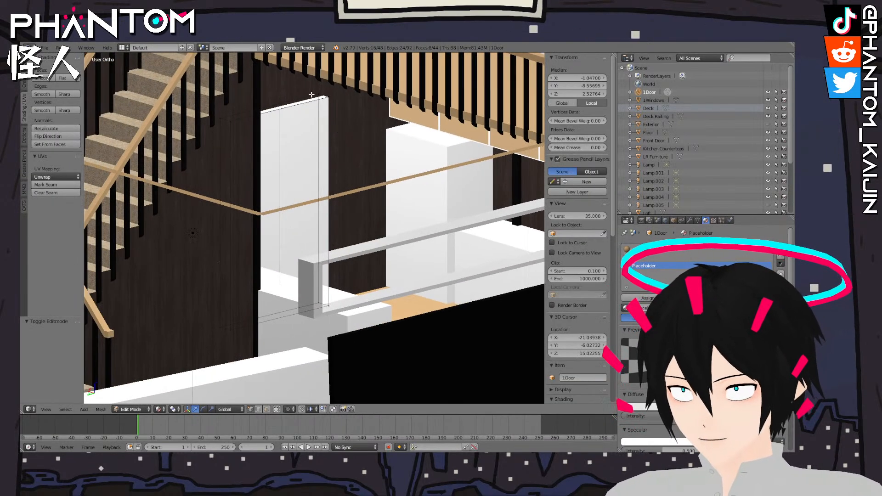
right_click(316, 95)
right_click(218, 118, "shift")
right_click(231, 320, "shift")
right_click(322, 304, "shift")
key("x")
Select the four front corner vertices of the door opening beneath the loft and fill them with a new face
right_click(230, 330)
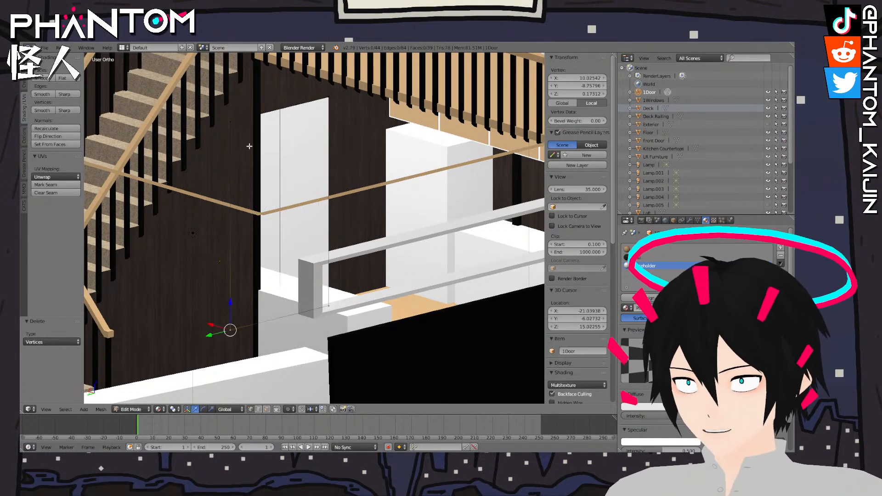
right_click(232, 121, "shift")
right_click(330, 99, "shift")
right_click(329, 305, "shift")
key("f")
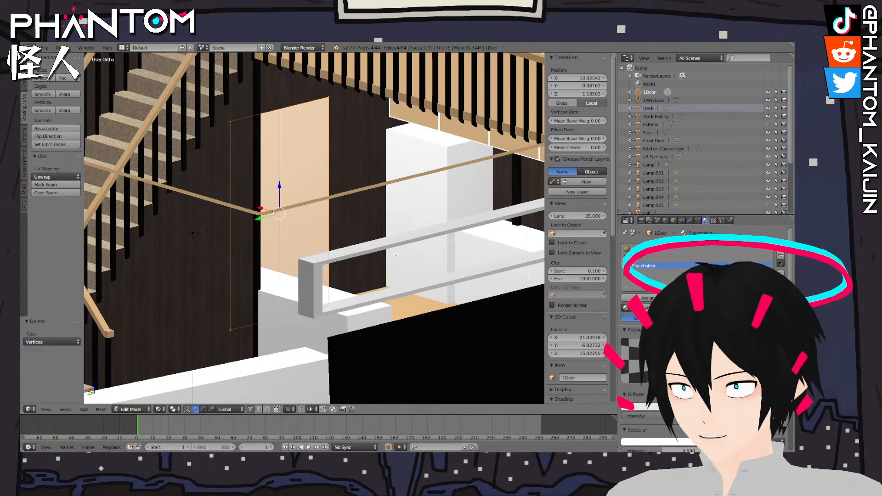
Inset the new door face by extruding in place and scaling by 0.995, and shrink it slightly more by 0.996
key("e")
right_click(396, 254)
key("s")
left_click(456, 270)
middle_click_drag(457, 270, 359, 329)
scroll(419, 253, "up", 3)
scroll(359, 329, "up", 3)
middle_click_drag(226, 113, 306, 263, "shift")
scroll(315, 200, "up", 3)
scroll(307, 263, "up", 2)
key("s")
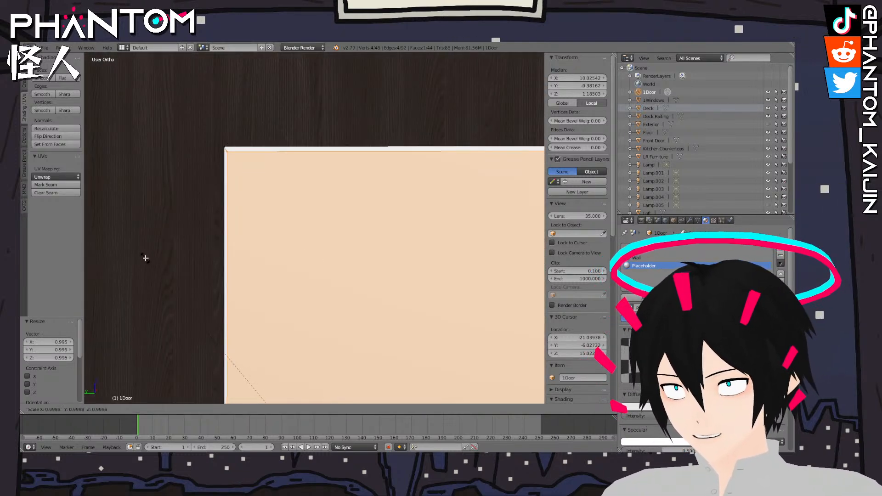
left_click(149, 258)
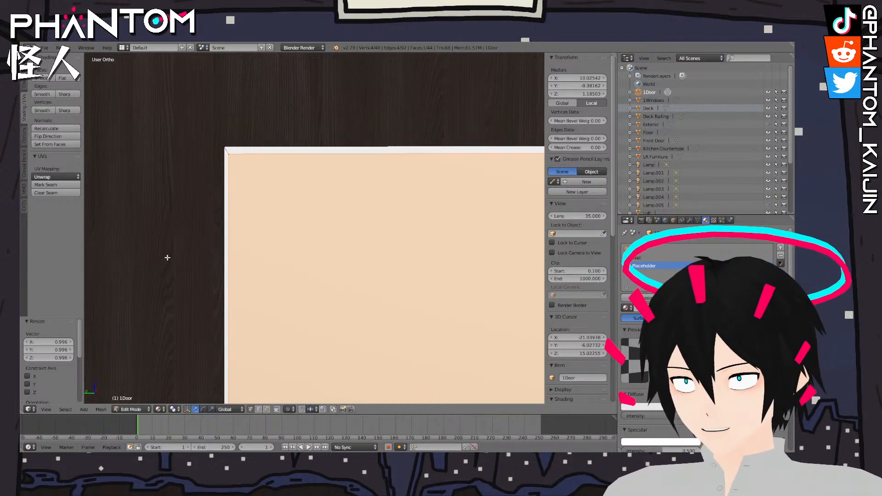
Scale the inset door face down further by 0.998 and 0.993, and raise it 0.006 along Z
scroll(242, 258, "down", 5)
middle_click_drag(256, 260, 326, 268)
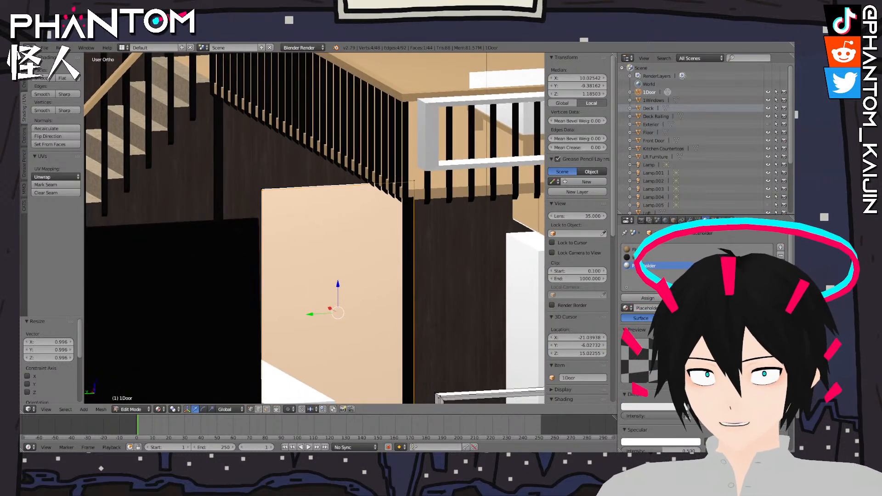
middle_click_drag(323, 239, 340, 227)
scroll(340, 227, "up", 8)
key("s")
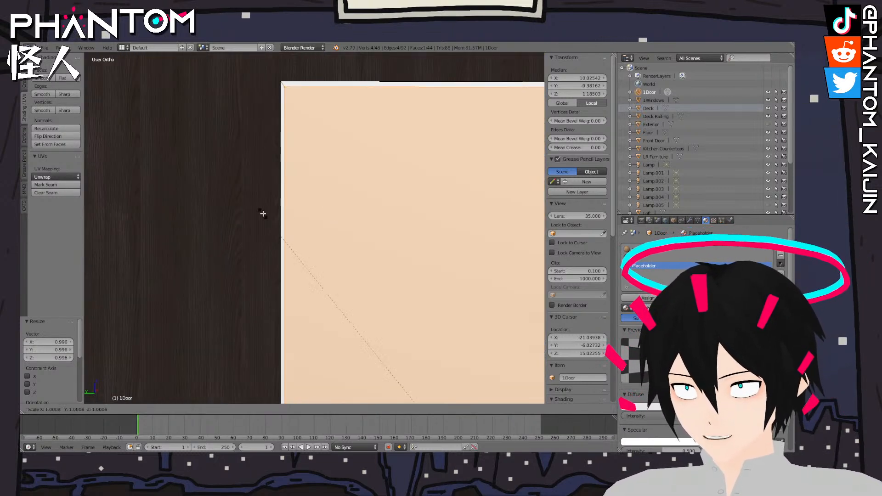
key("s")
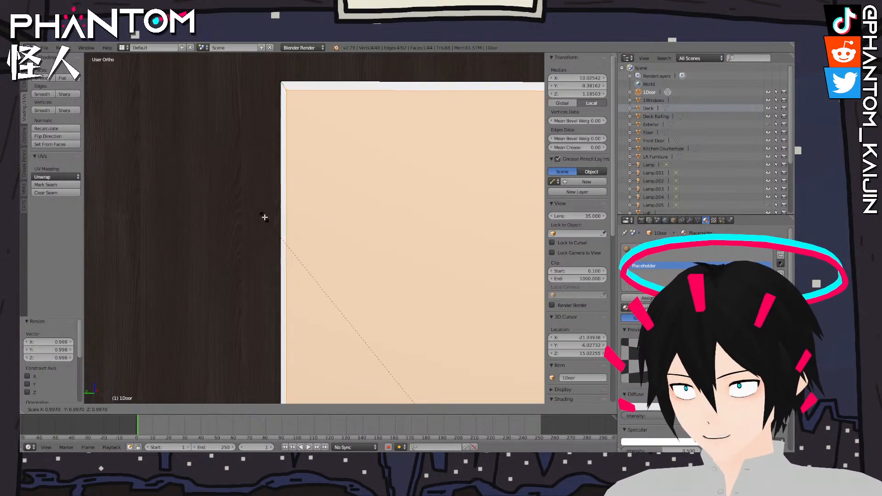
left_click(266, 219)
scroll(270, 224, "down", 6)
middle_click_drag(410, 300, 300, 237, "shift")
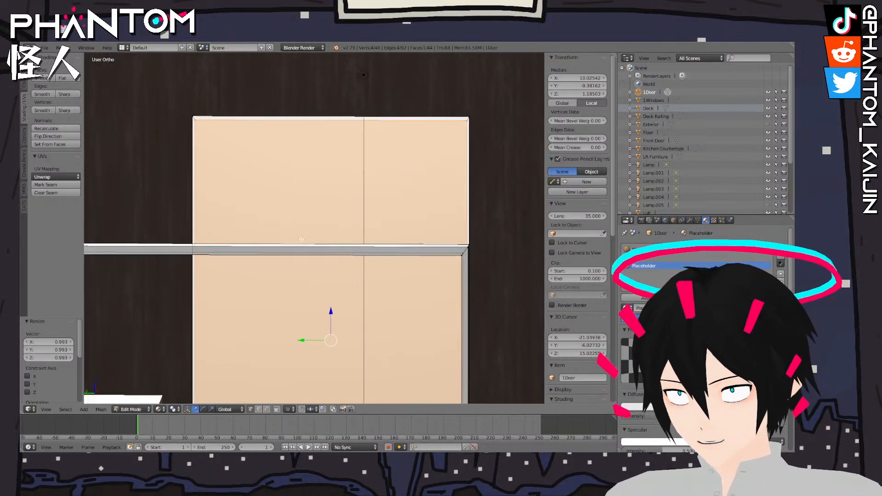
left_click_drag(331, 311, 332, 309)
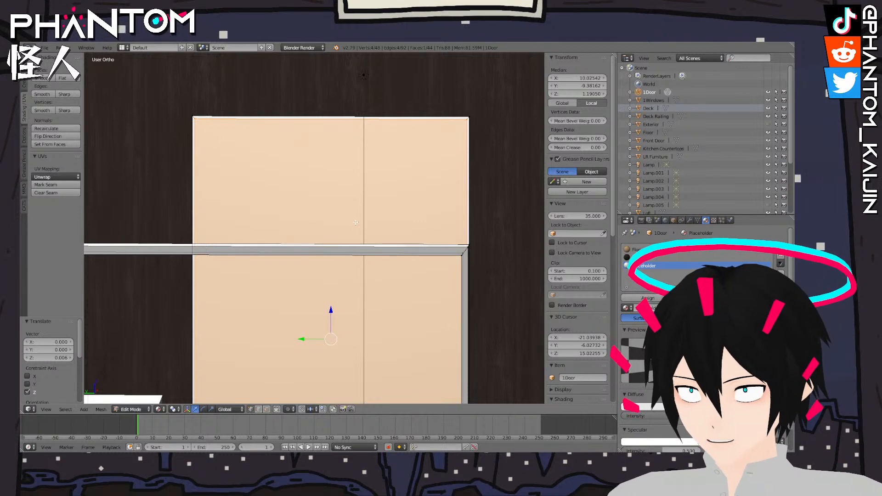
Extrude the inset door face in place and offset it about 0.014 along X as a thin panel
middle_click_drag(354, 222, 304, 238)
key("e")
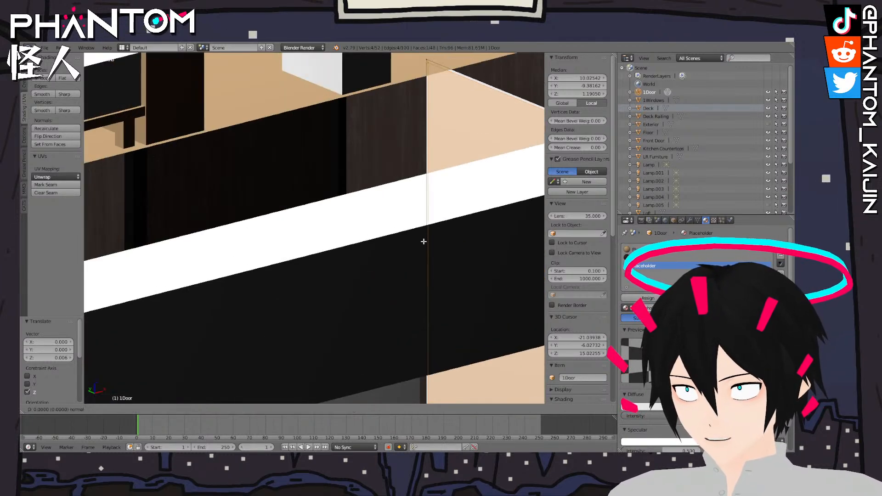
right_click(428, 243)
middle_click_drag(441, 251, 351, 220, "shift")
middle_click_drag(496, 243, 341, 207, "shift")
middle_click_drag(341, 207, 335, 211)
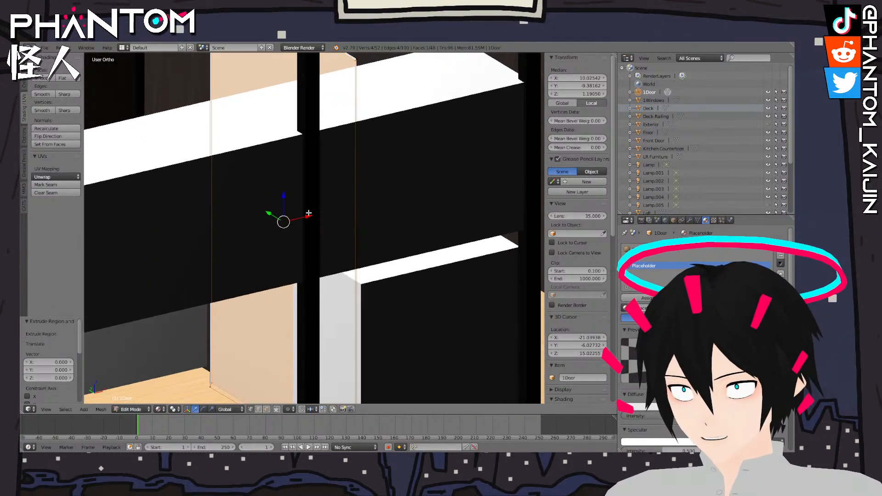
left_click_drag(306, 216, 308, 215)
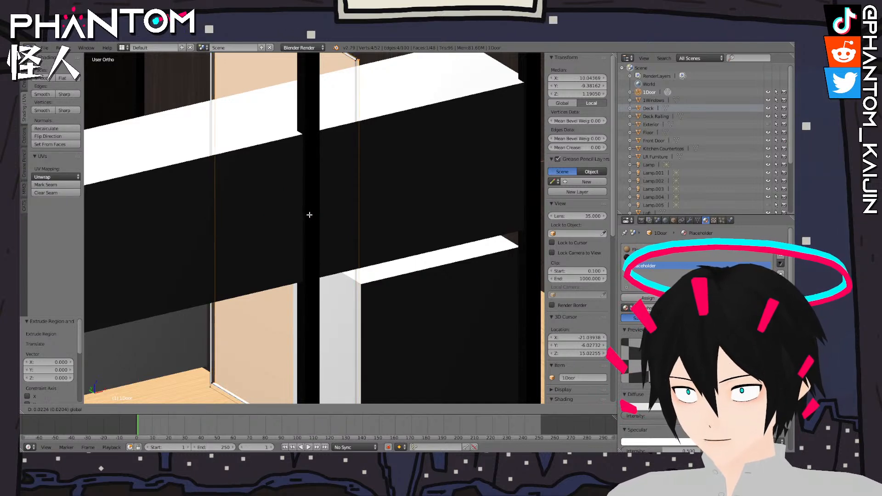
left_click_drag(308, 215, 308, 215)
middle_click_drag(308, 215, 275, 211)
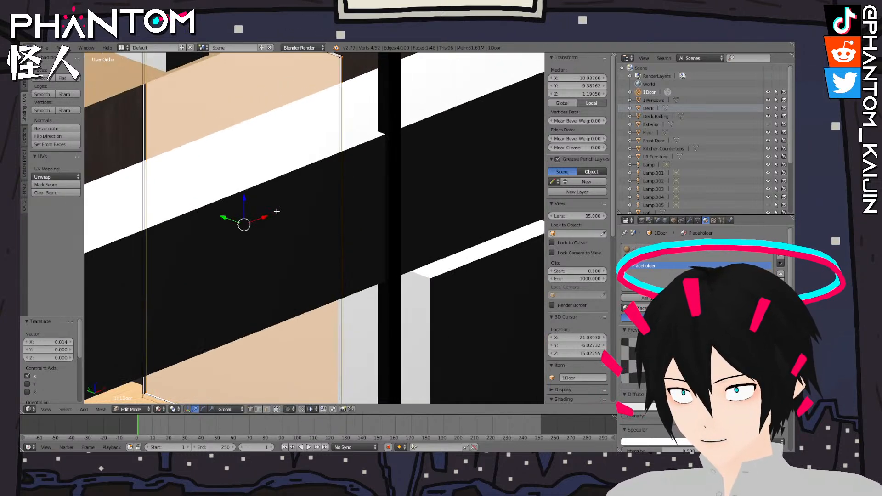
Select the four outer corner vertices of the door frame
scroll(276, 211, "down", 4)
middle_click_drag(348, 202, 341, 277)
scroll(343, 196, "up", 4)
right_click(142, 73)
right_click(141, 73, "shift")
middle_click_drag(148, 75, 423, 279)
right_click(163, 309, "shift")
middle_click_drag(183, 269, 223, 270)
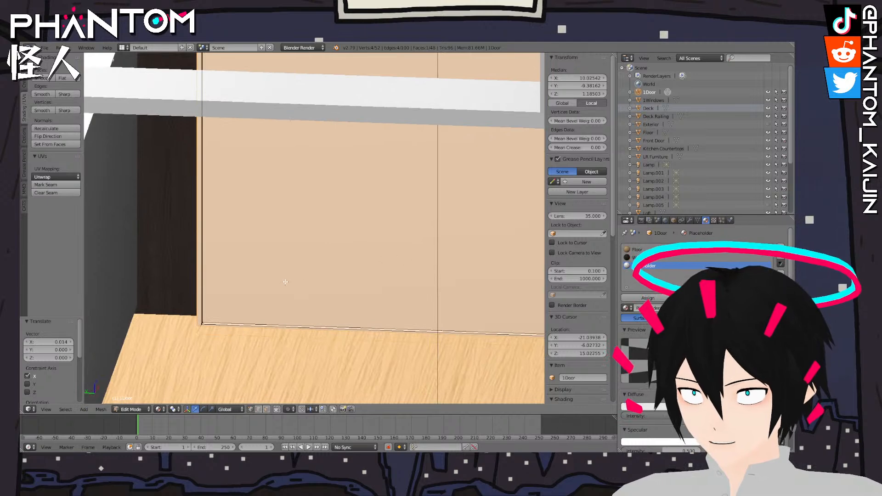
Add the frame's four inset corner vertices to the outer corner selection
mouse_move(254, 292)
middle_mouse_down()
mouse_move(240, 292)
mouse_move(249, 291)
middle_mouse_up()
scroll(248, 292, "down", 6)
scroll(315, 271, "up", 8)
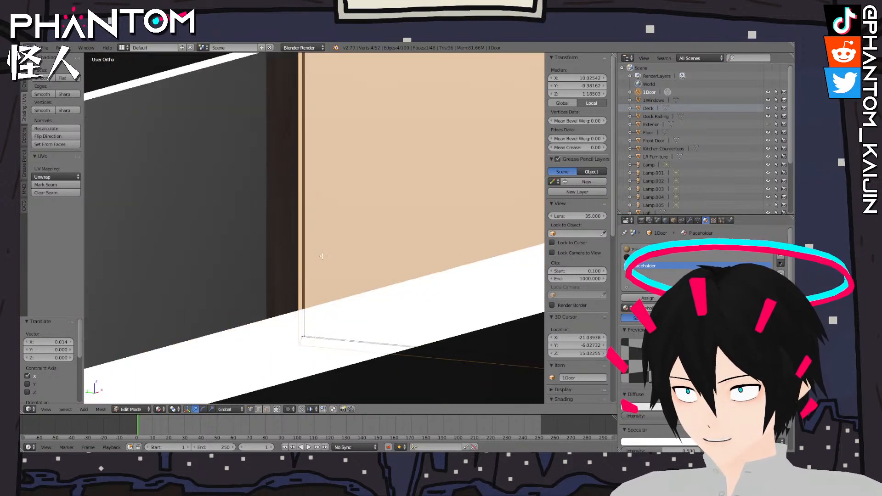
middle_click_drag(323, 256, 324, 261)
middle_click_drag(383, 309, 456, 263, "shift")
middle_click_drag(482, 189, 391, 171, "shift")
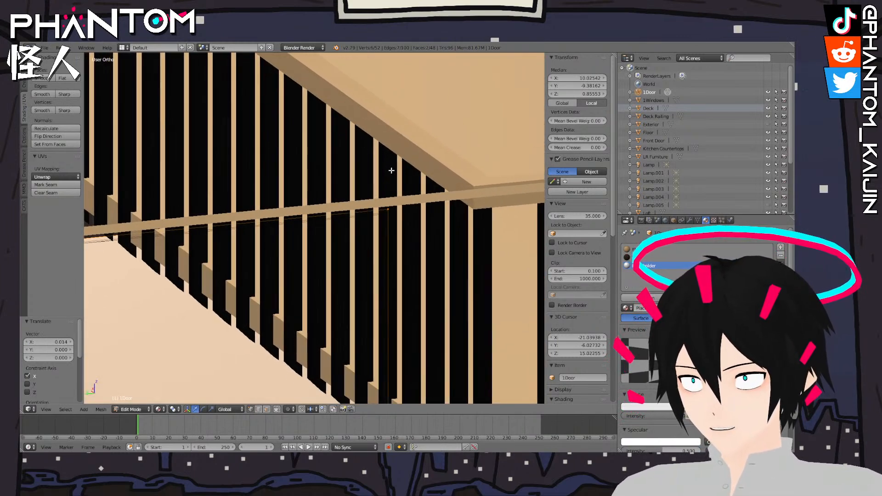
scroll(402, 200, "up", 4)
middle_click_drag(200, 214, 501, 101, "shift")
right_click(282, 186, "shift")
Extrude the selected door frame vertices and move them about 0.13 along X through the wall
scroll(286, 187, "down", 13)
middle_click_drag(286, 187, 244, 143)
scroll(220, 220, "up", 6)
key("e")
right_click(245, 145)
key("g")
key("x")
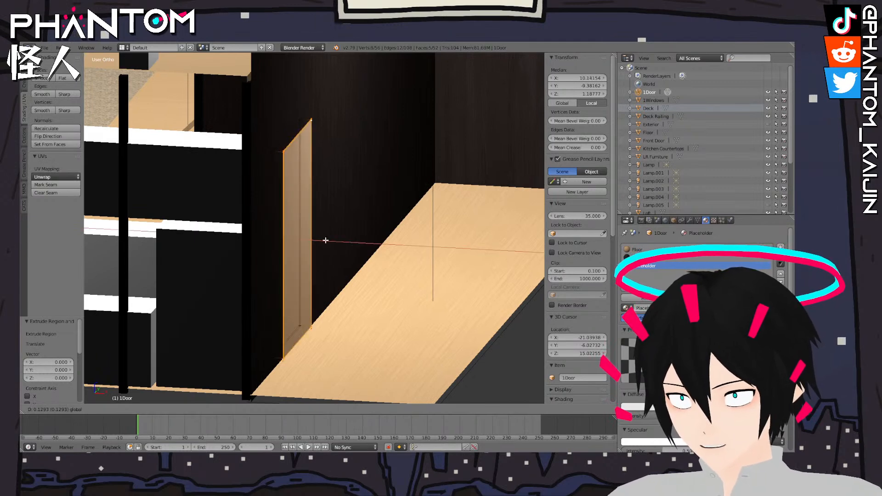
left_click(325, 240)
Select the large rear face of the extruded door frame from behind the wall and delete only that face
middle_click_drag(325, 241, 324, 208)
key("Tab")
scroll(252, 231, "up", 5)
key("Tab")
scroll(334, 269, "up", 4)
middle_click_drag(335, 268, 325, 385, "shift")
scroll(325, 383, "down", 5)
scroll(332, 367, "up", 3)
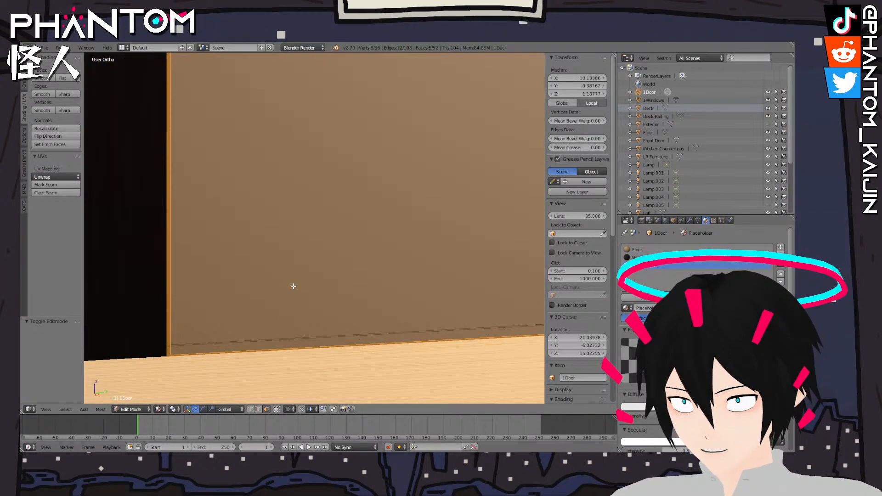
middle_click_drag(292, 290, 246, 92, "shift")
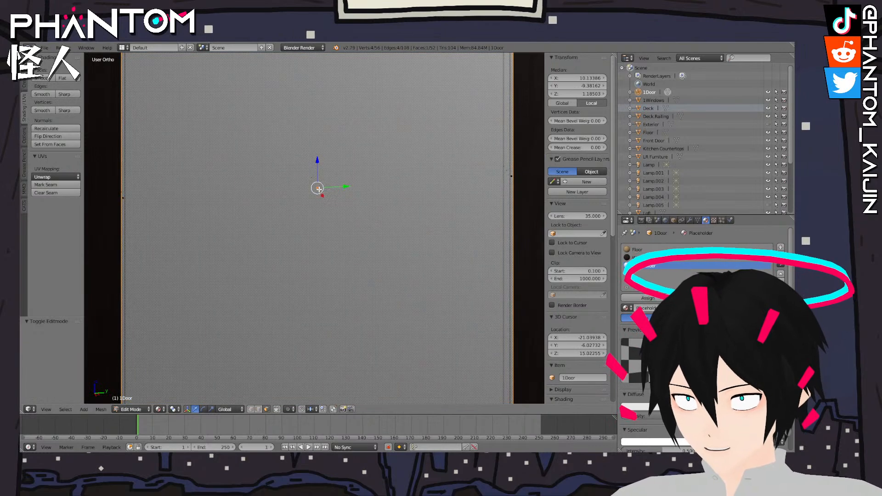
key("x")
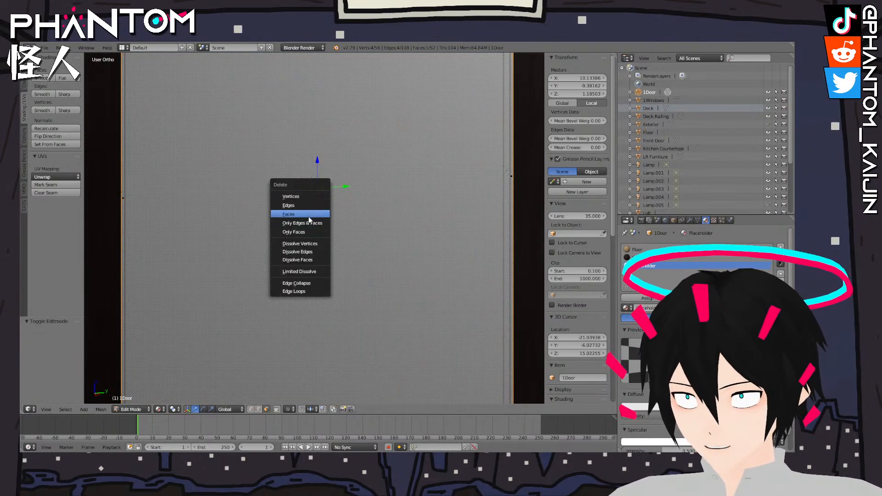
left_click(289, 214)
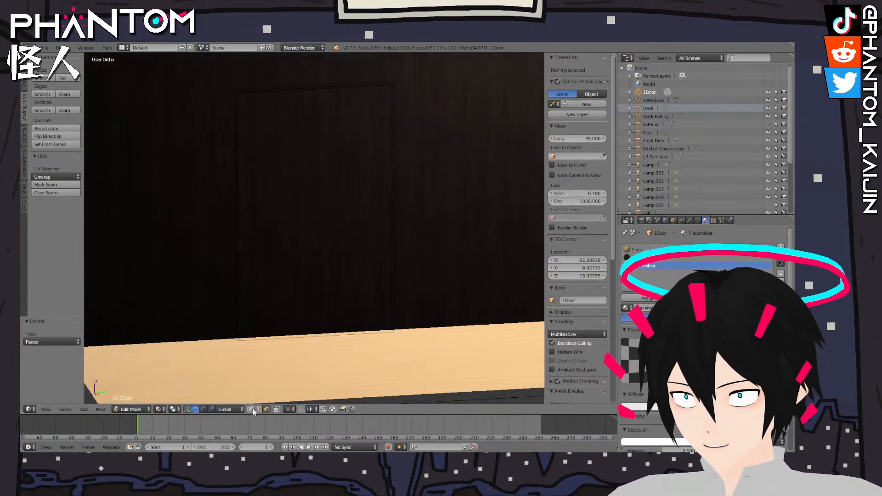
Select the rear bottom corner vertices of the door frame and extend the selection to all linked geometry
middle_click_drag(248, 392, 277, 321, "shift")
scroll(277, 320, "up", 3)
right_click(238, 317)
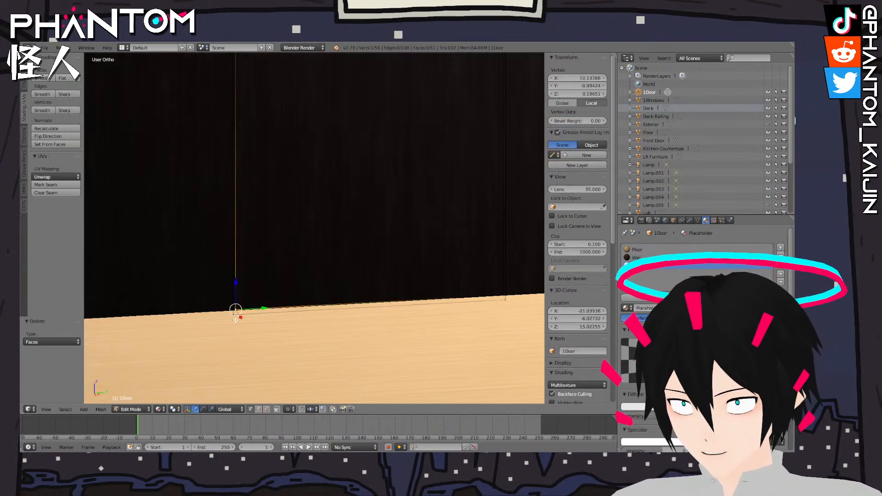
right_click(235, 316, "shift")
middle_click_drag(405, 297, 211, 303, "shift")
middle_click_drag(337, 302, 435, 275, "shift")
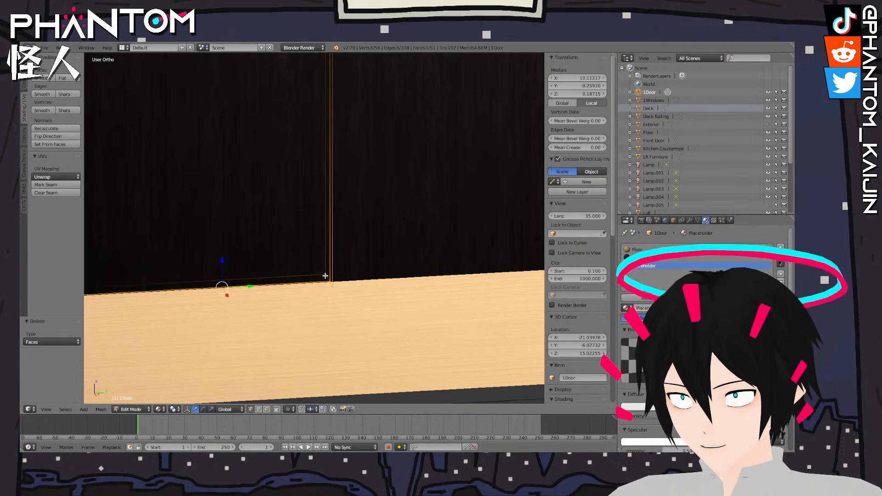
scroll(326, 276, "up", 4)
right_click(346, 363, "shift")
scroll(336, 349, "down", 7)
middle_click_drag(243, 263, 400, 265, "shift")
key("ctrl+l")
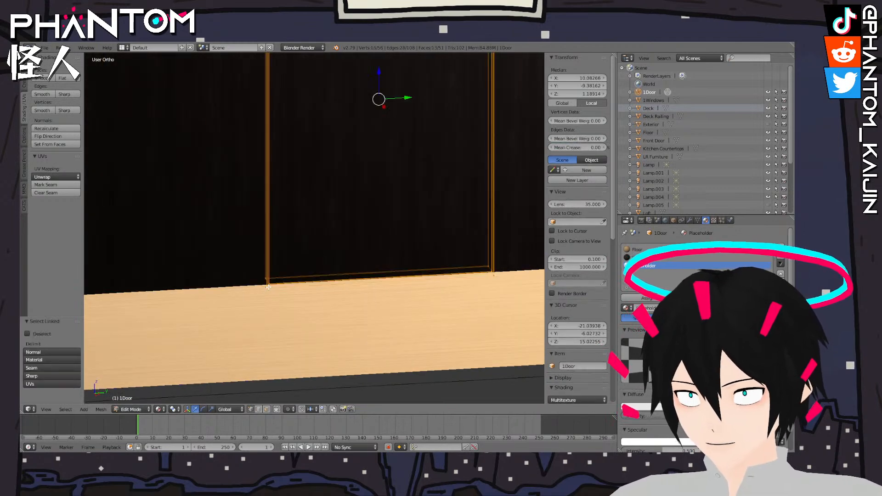
Inspect the door from both sides in and out of Edit Mode, and undo the recent linked selection changes
key("Tab")
scroll(244, 189, "up", 5)
middle_click_drag(244, 195, 406, 207)
scroll(404, 202, "up", 3)
key("Tab")
scroll(300, 209, "down", 3)
middle_click_drag(301, 201, 368, 133)
scroll(368, 239, "up", 6)
scroll(319, 214, "down", 3)
middle_click_drag(319, 215, 347, 215)
key("ctrl+z")
key("ctrl+z")
key("ctrl+z")
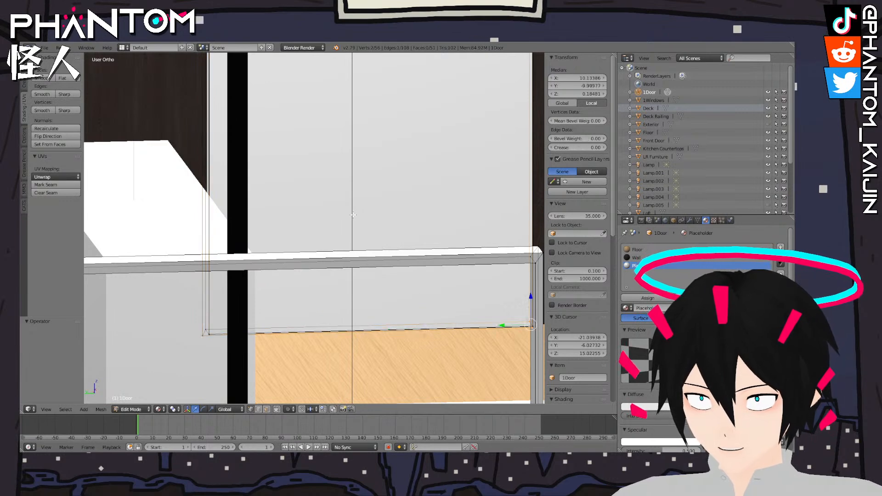
Clear the selection and select the outer and inner corner vertices at the rear of the door frame
key("a")
middle_click_drag(352, 215, 260, 224)
right_click(281, 299)
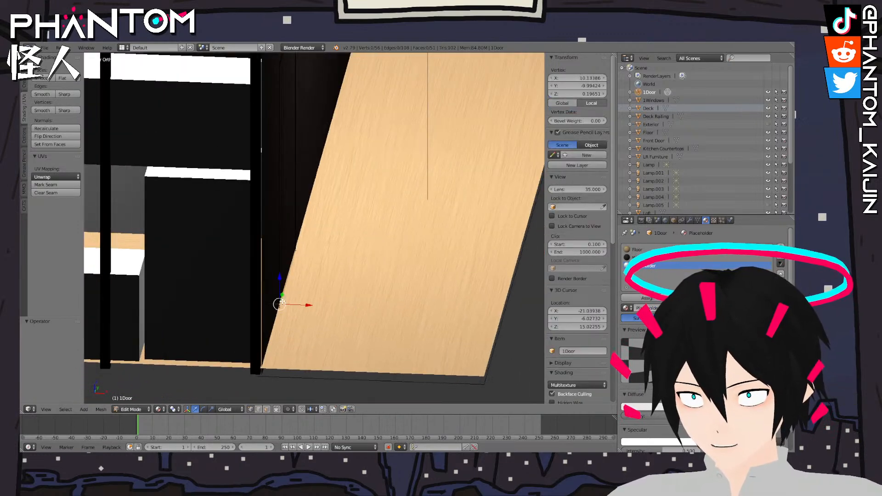
key("l")
scroll(298, 293, "up", 1)
middle_click_drag(298, 293, 360, 209)
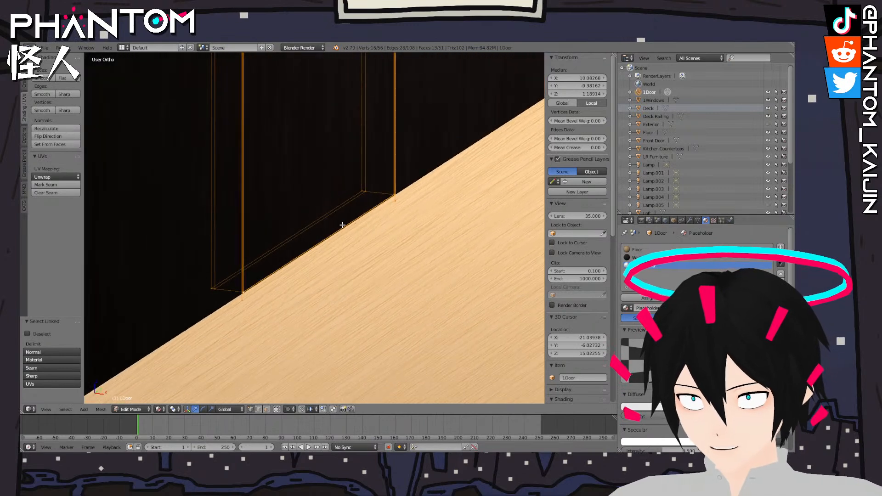
right_click(243, 289)
right_click(398, 201, "shift")
middle_click_drag(398, 202, 349, 104)
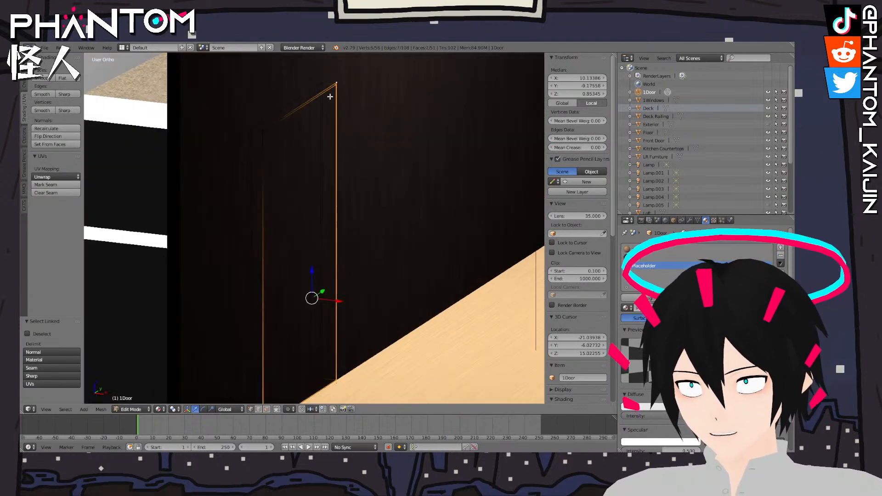
Try moving the rear frame vertices -0.129 along X toward the door front, and shift them back along X
left_click_drag(327, 259, 310, 258)
middle_click_drag(275, 249, 349, 250)
scroll(346, 220, "up", 4)
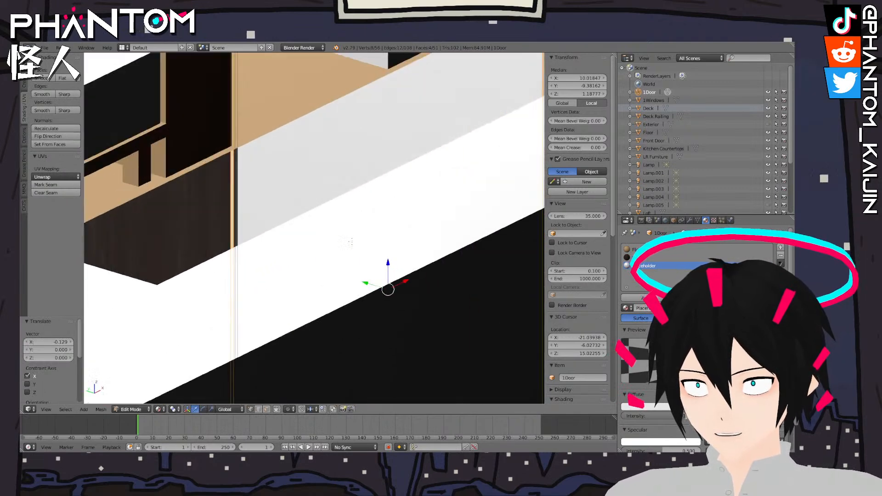
middle_click_drag(346, 213, 409, 230)
key("g")
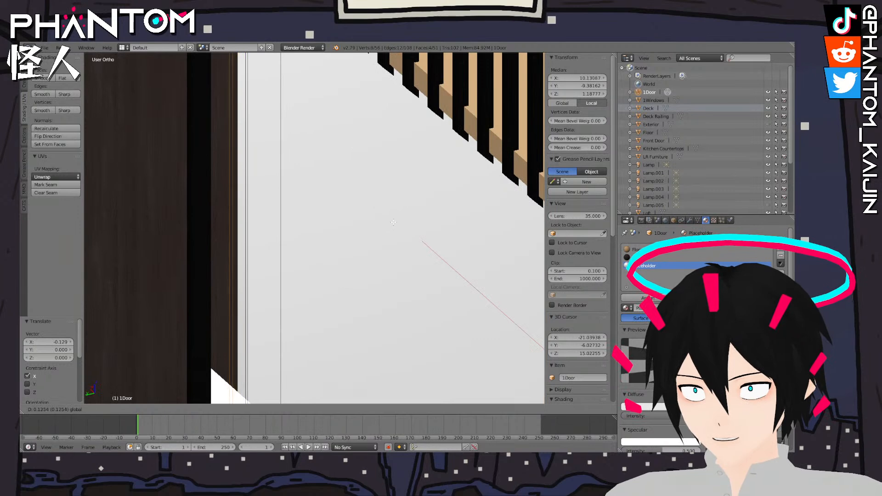
left_click_drag(417, 241, 421, 245)
Switch to perspective view and delete the rear frame vertices so only the thin door panel is kept
middle_click_drag(421, 245, 333, 210)
scroll(391, 232, "down", 6)
scroll(333, 209, "up", 4)
middle_click_drag(347, 174, 303, 172)
key("KP_5")
left_click_drag(299, 167, 311, 171)
middle_click_drag(311, 170, 386, 321)
key("x")
left_click(367, 177)
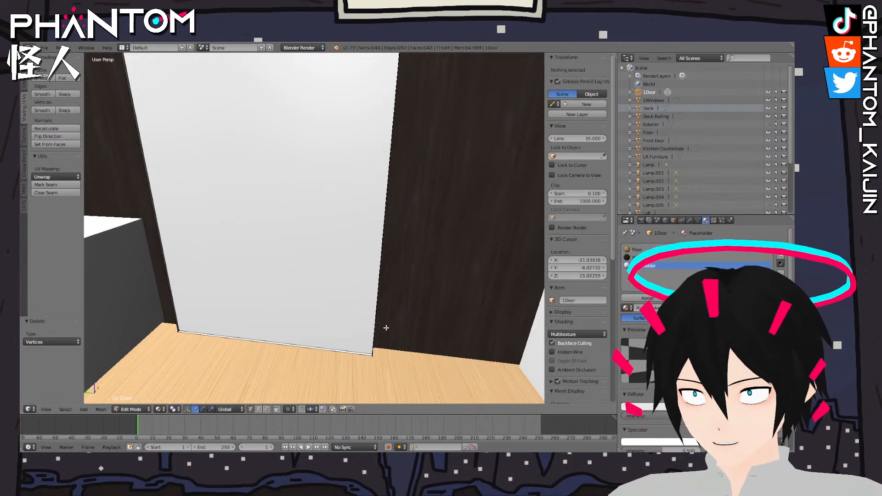
Select the four rear-edge corner vertices of the remaining door panel
right_click(371, 354)
right_click(177, 332, "shift")
scroll(252, 198, "down", 6)
scroll(332, 241, "up", 10)
middle_click_drag(303, 198, 285, 215, "shift")
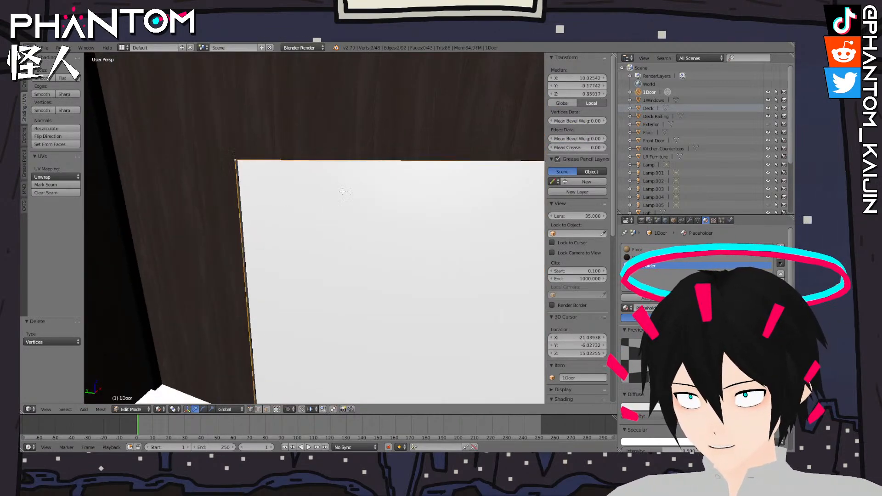
middle_click_drag(407, 210, 463, 208)
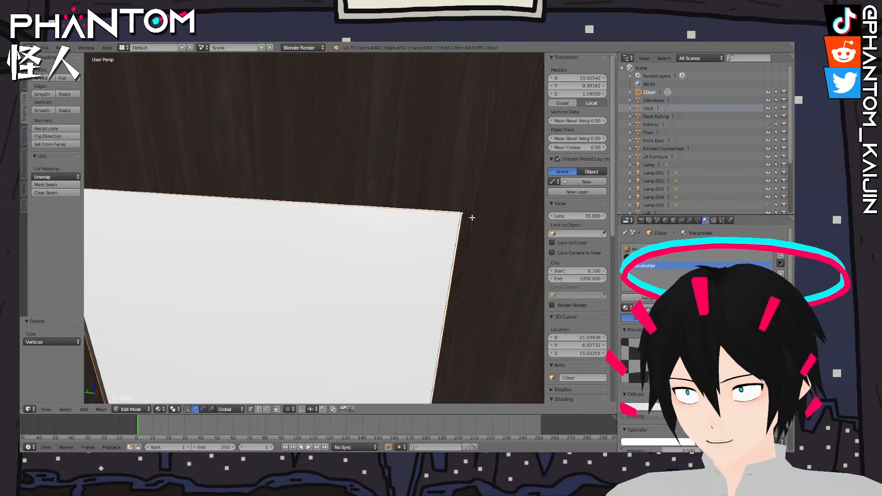
Extrude the panel's selected edge loop in place and scale it outward to 1.014 as a surrounding frame
scroll(472, 218, "down", 6)
middle_click_drag(329, 233, 370, 202, "shift")
scroll(371, 202, "up", 3)
key("s")
right_click(371, 202)
key("e")
right_click(370, 202)
key("s")
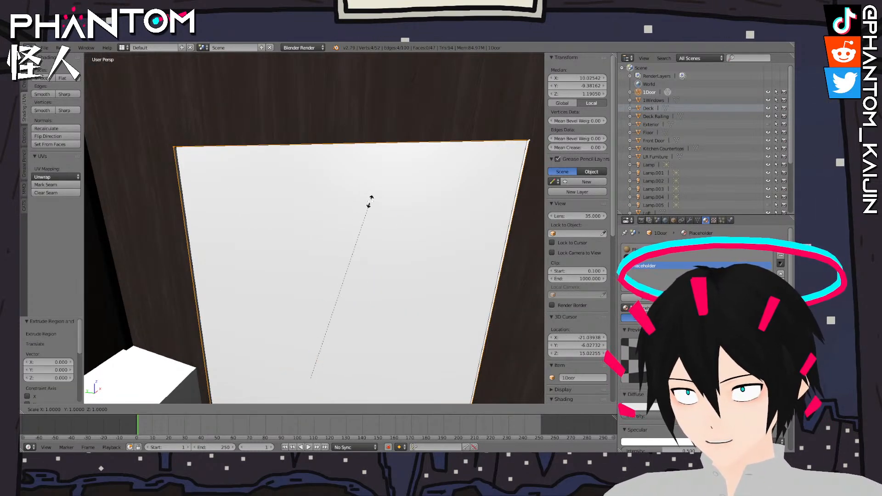
left_click(371, 199)
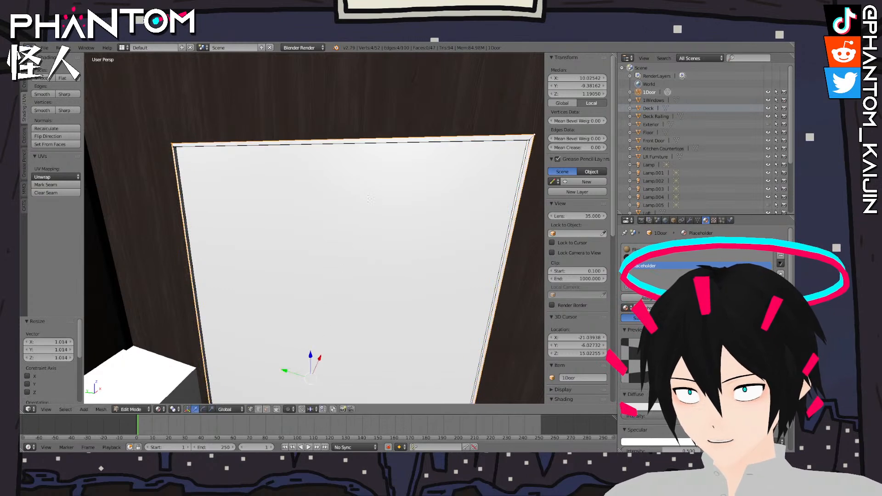
Select the whole linked door panel with its frame and move it 0.061 along X
scroll(298, 159, "down", 5)
scroll(303, 162, "up", 4)
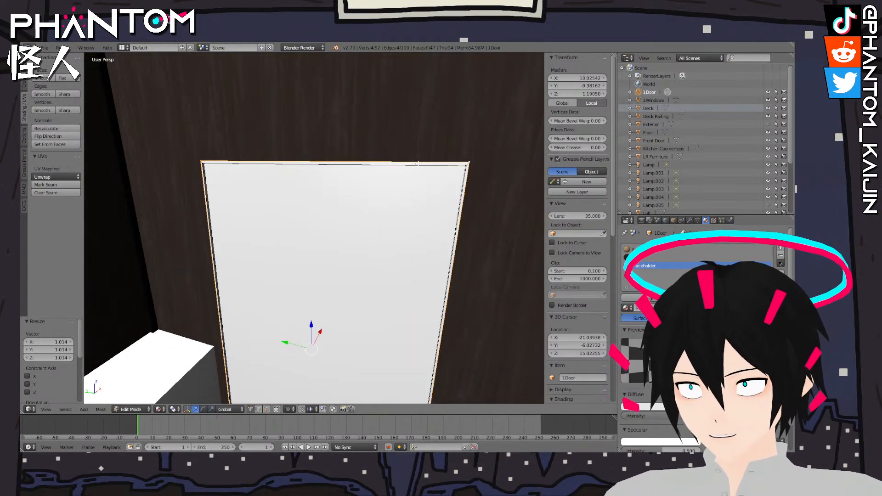
key("l")
middle_click_drag(464, 159, 403, 174)
key("g")
key("x")
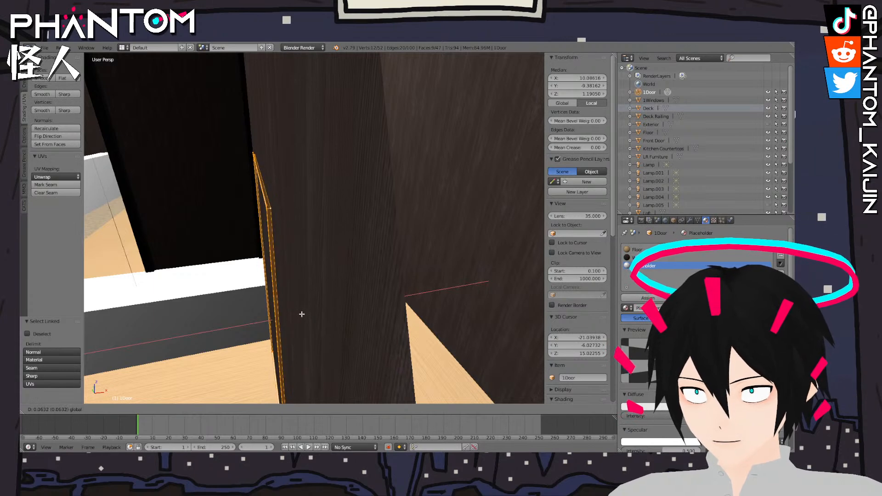
left_click(300, 315)
Select the four outer corner vertices along one side of the door frame and extrude the edge loop in place
middle_click_drag(299, 309, 310, 278)
scroll(306, 291, "up", 5)
scroll(311, 280, "up", 3)
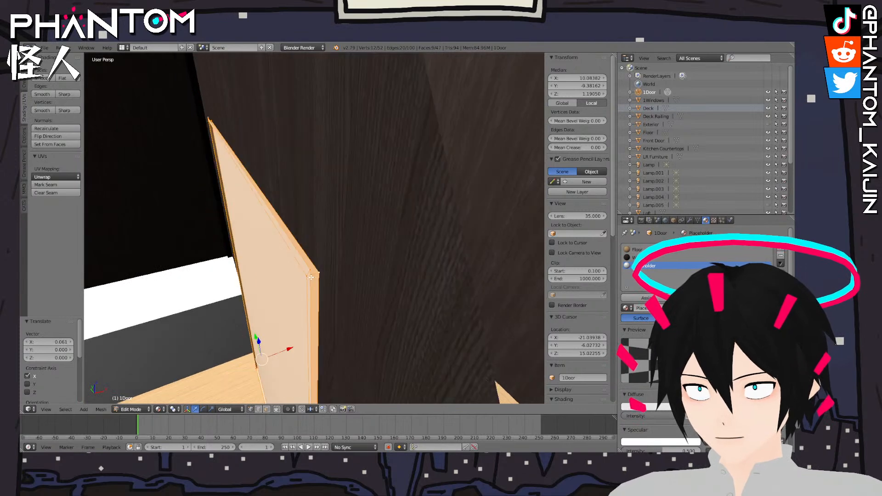
right_click(312, 268)
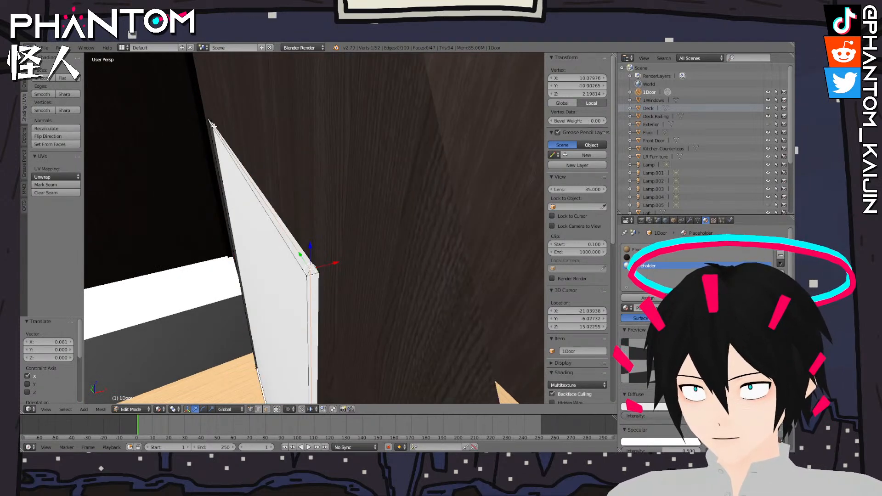
right_click(208, 118, "shift")
middle_click_drag(299, 312, 407, 258)
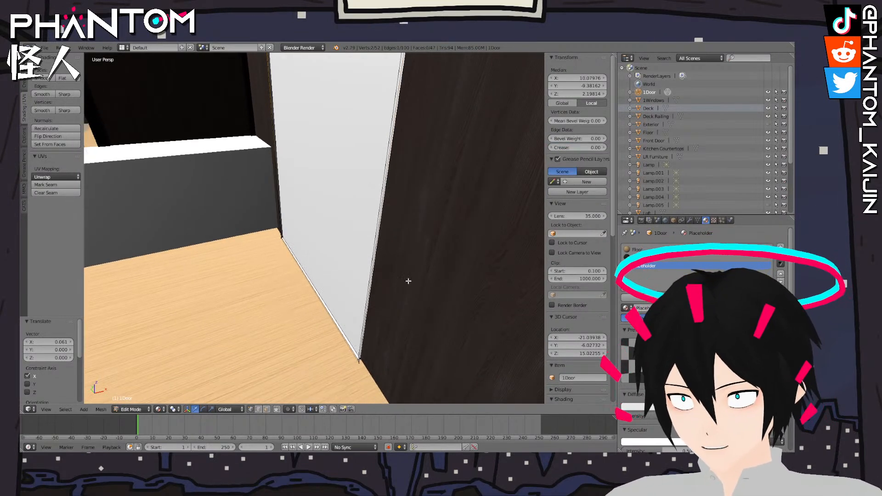
middle_click_drag(340, 247, 307, 274)
key("e")
right_click(307, 273)
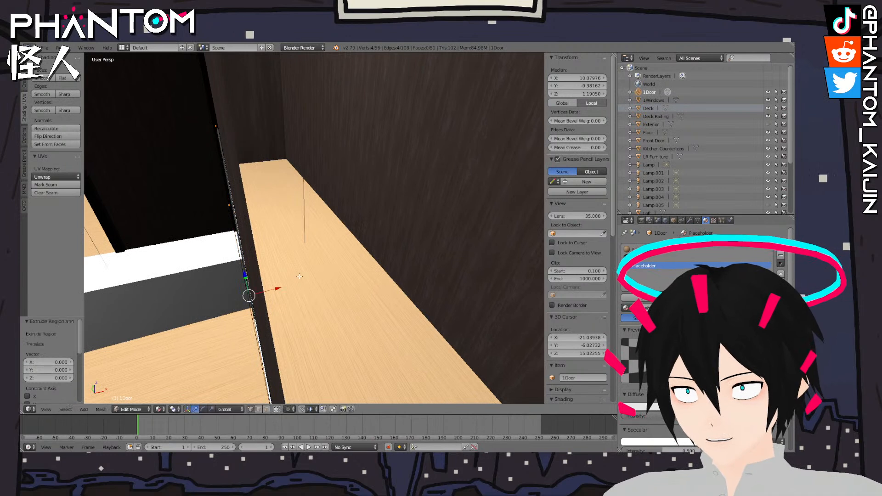
Move the extruded frame loop along X in successive adjustments of 0.047, -0.011 and 0.034
key("g")
key("x")
left_click(282, 288)
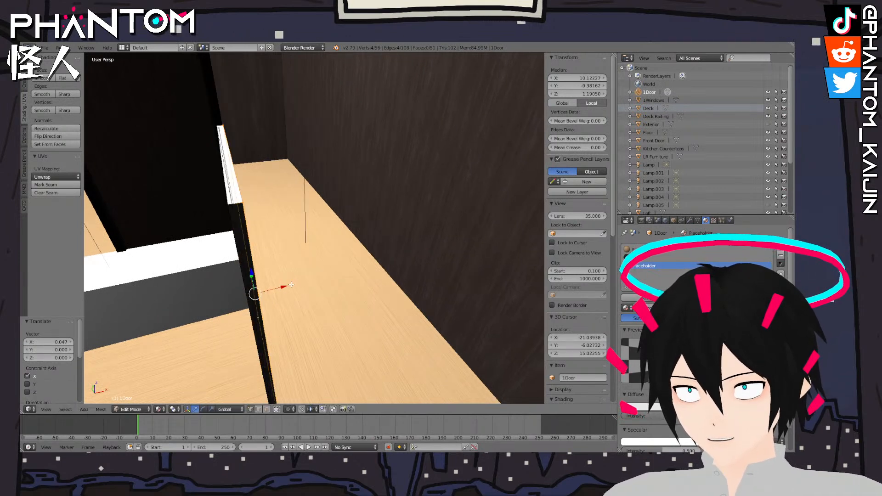
left_click_drag(286, 285, 282, 287)
middle_click_drag(282, 288, 279, 286)
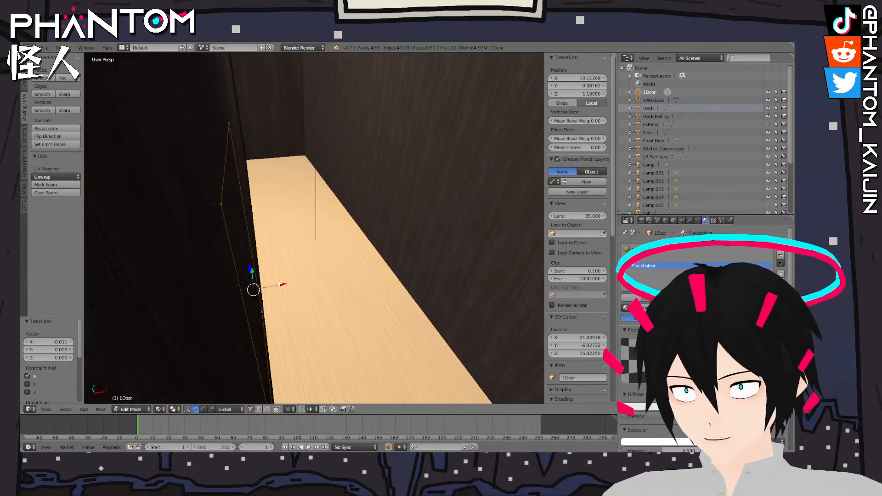
left_click_drag(269, 288, 281, 286)
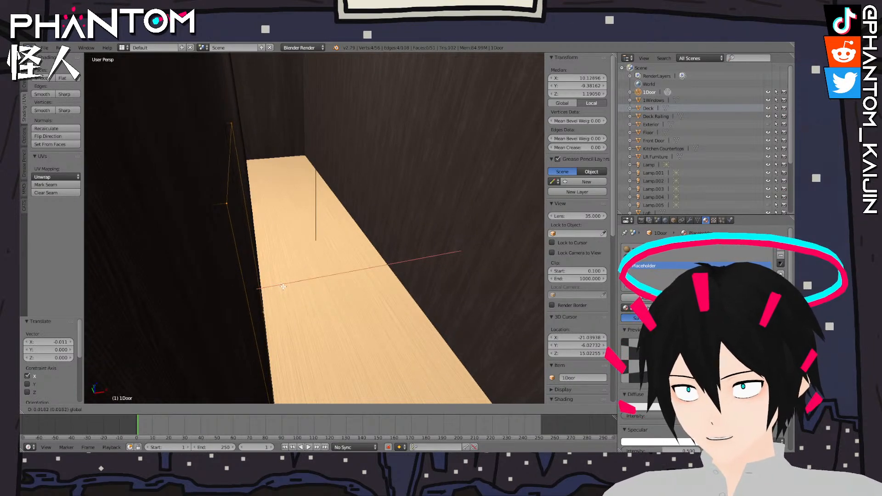
left_click_drag(285, 287, 285, 287)
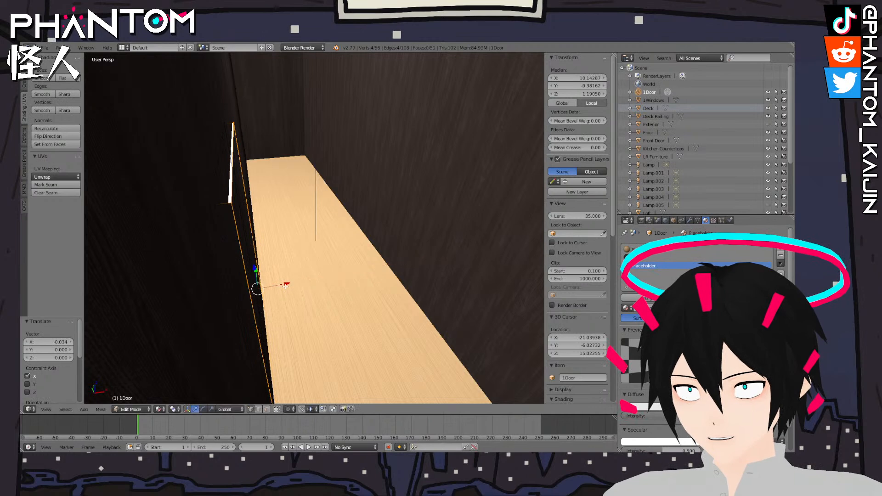
middle_click_drag(286, 287, 244, 183)
right_click(312, 379)
middle_click_drag(311, 378, 313, 283)
right_click(267, 339, "shift")
middle_click_drag(267, 339, 310, 260)
middle_click_drag(253, 220, 404, 190)
middle_click_drag(331, 180, 352, 193)
key("a")
key("Tab")
key("Tab")
Select the four corner vertices of the newly extruded frame loop on the door's rear side
right_click(283, 133)
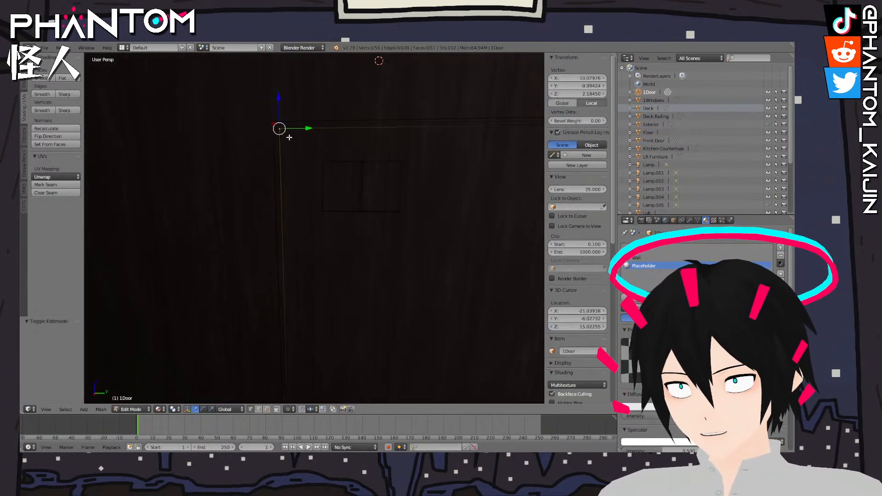
middle_click_drag(318, 167, 298, 183)
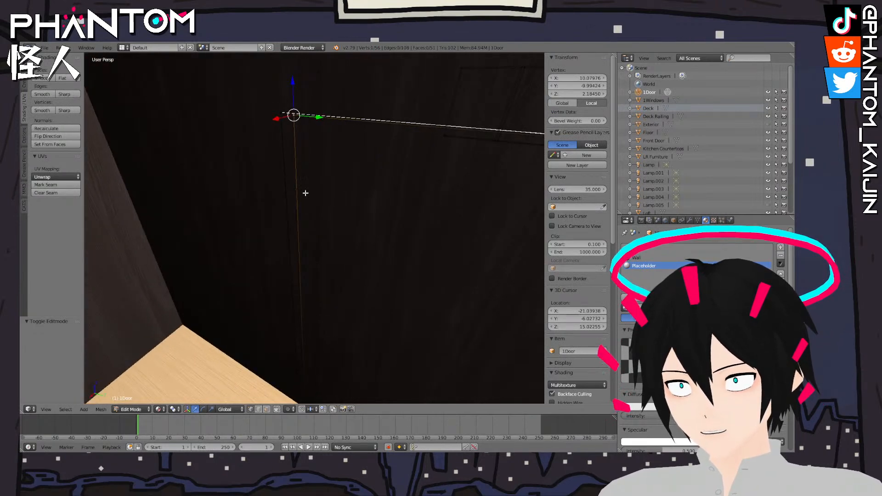
middle_click_drag(345, 221, 321, 174, "shift")
middle_click_drag(298, 341, 303, 302)
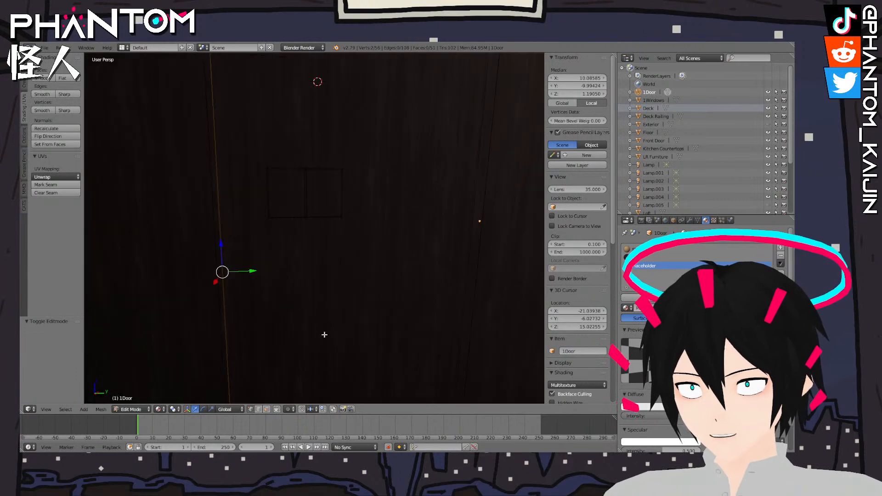
middle_click_drag(324, 335, 308, 266)
right_click(473, 346, "shift")
middle_click_drag(478, 341, 421, 394)
right_click(197, 118, "shift")
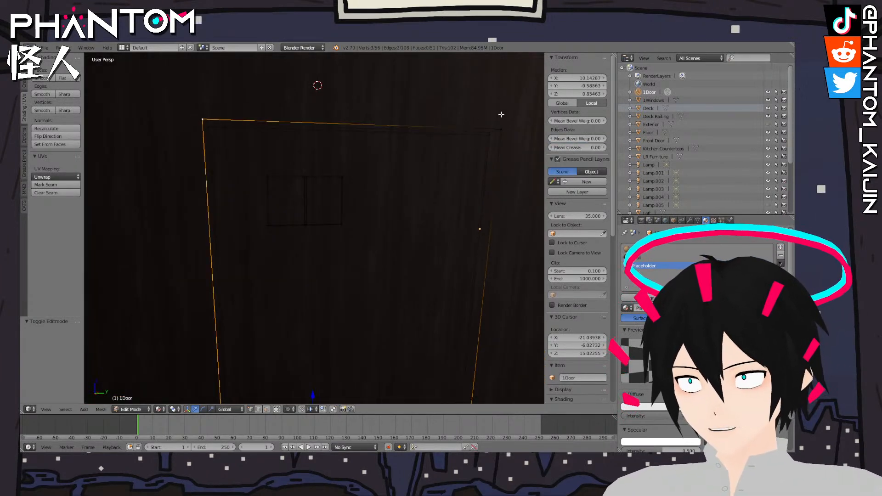
middle_click_drag(505, 118, 455, 157)
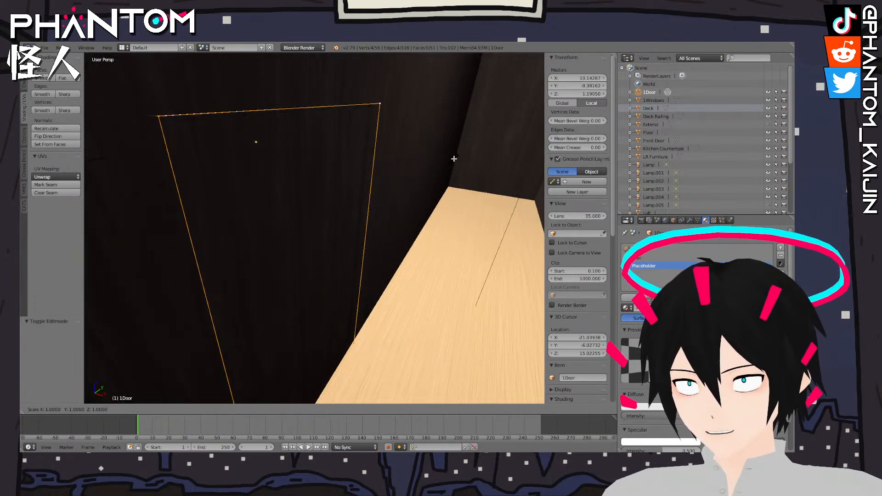
Extrude the selected frame loop in place and scale it inward to 0.990
key("shift+d")
right_click(461, 166)
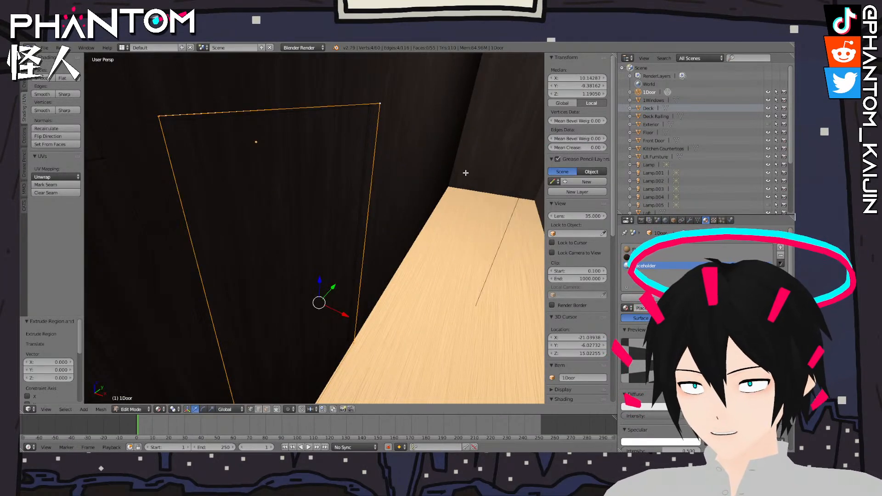
key("s")
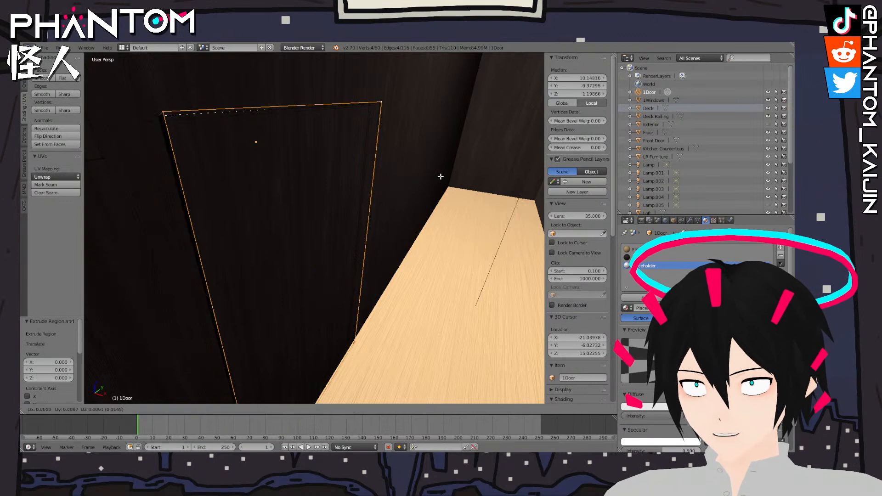
key("Escape")
key("s")
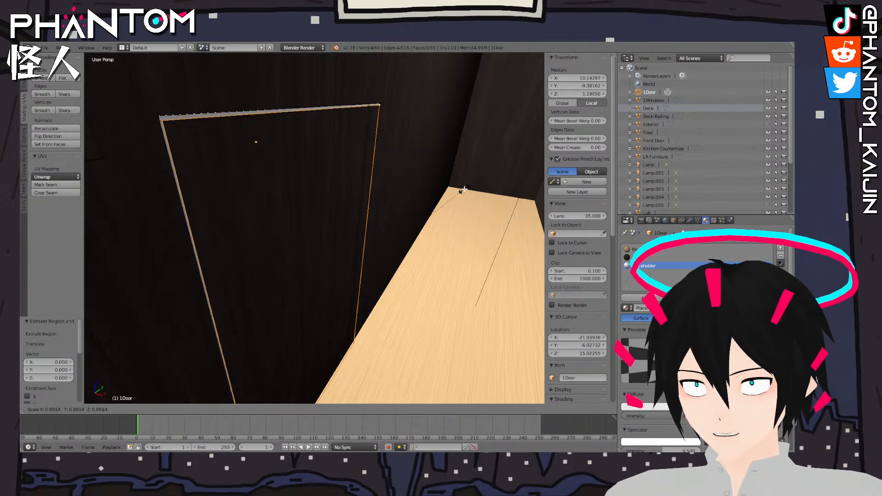
left_click(463, 189)
middle_click_drag(464, 189, 447, 188)
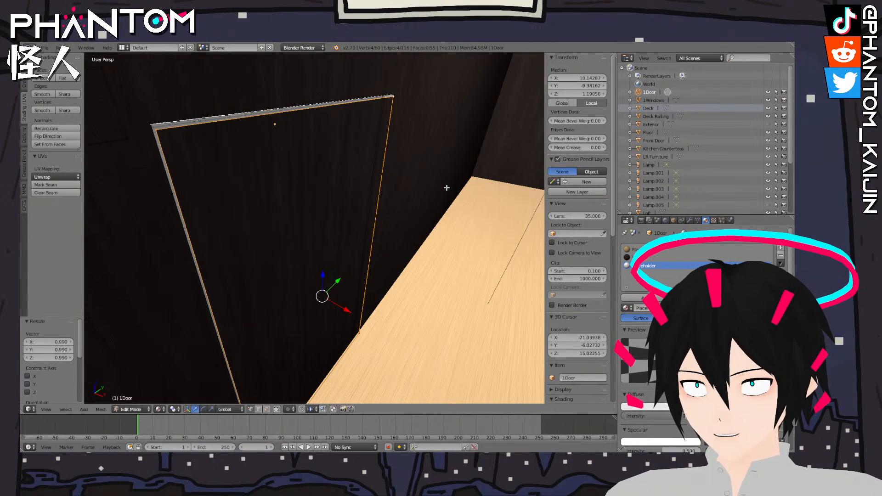
Extrude the inner frame loop again, shift it slightly back along X, and fill it with a face
right_click(409, 241)
left_click_drag(350, 311, 346, 309)
key("f")
key("Tab")
Select the eight inner corner vertices of the rear frame from the right view and scale them slightly inward
middle_click_drag(346, 309, 276, 316)
key("Tab")
scroll(318, 272, "up", 4)
key("KP_3")
right_click(230, 181)
right_click(232, 183, "shift")
scroll(240, 191, "down", 4)
middle_click_drag(385, 214, 350, 194, "shift")
middle_click_drag(460, 243, 218, 284, "ctrl")
right_click(490, 179, "shift")
right_click(489, 181, "shift")
right_click(475, 282, "shift")
right_click(218, 284, "shift")
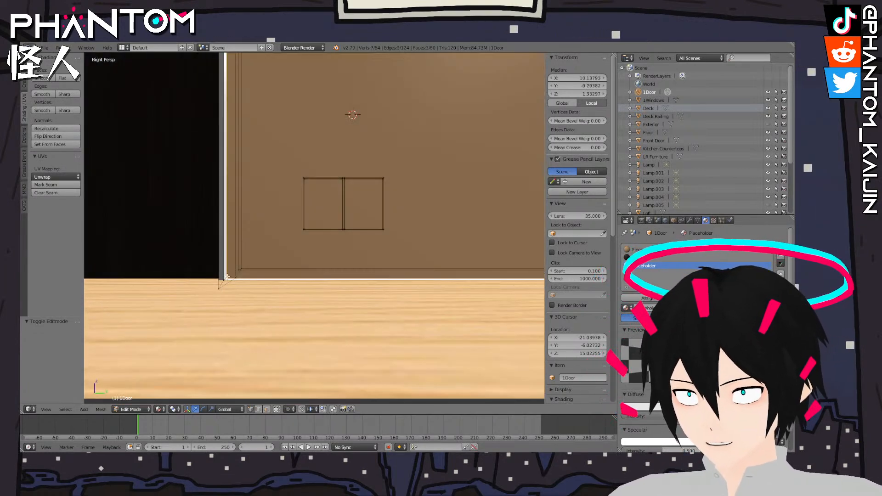
key("s")
left_click(173, 320)
middle_click_drag(173, 321, 195, 324)
key("s")
right_click(215, 316)
Select all geometry linked to the door frame and assign it the Floor material
scroll(215, 316, "down", 2)
key("Tab")
scroll(267, 309, "down", 4)
scroll(282, 294, "down", 5)
scroll(303, 259, "up", 5)
scroll(316, 236, "down", 3)
scroll(317, 234, "down", 2)
key("Tab")
middle_click_drag(324, 217, 256, 155)
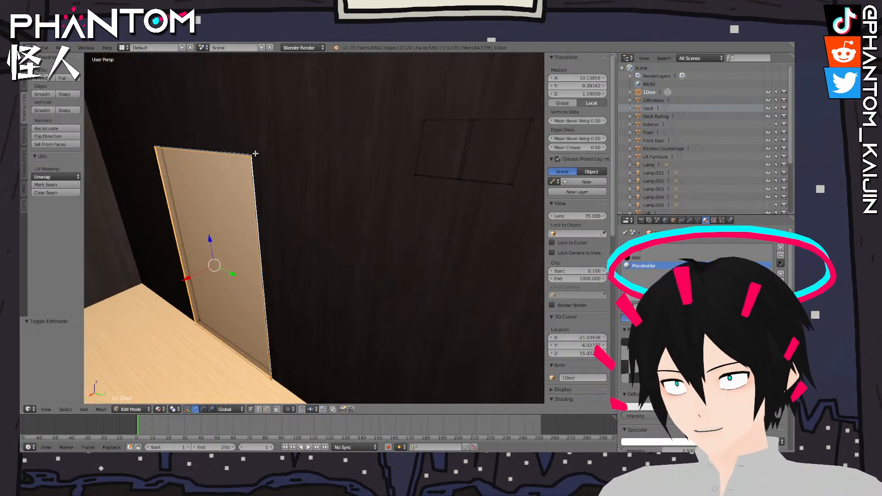
key("ctrl+l")
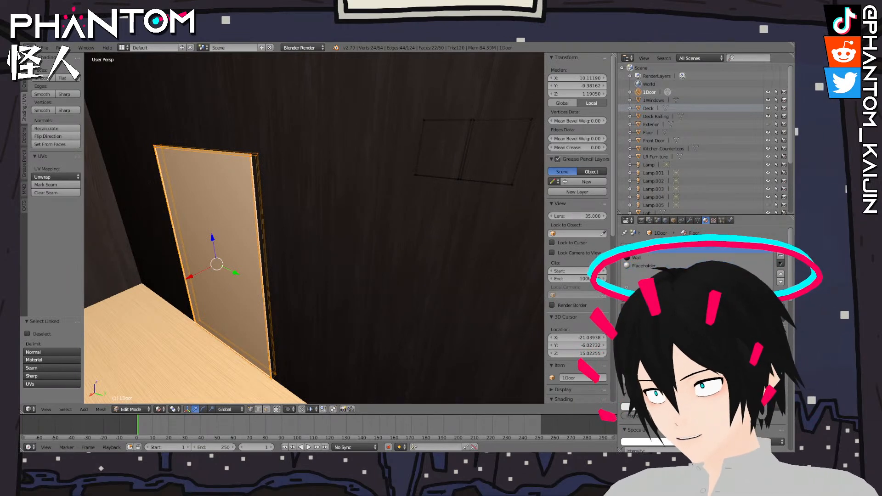
key("Tab")
Deselect the objects and inspect the wood-finished door up close and from across the kitchen
scroll(406, 291, "down", 6)
middle_click_drag(406, 291, 227, 295)
key("a")
scroll(420, 277, "up", 6)
scroll(420, 277, "up", 4)
scroll(420, 278, "down", 4)
scroll(256, 298, "up", 4)
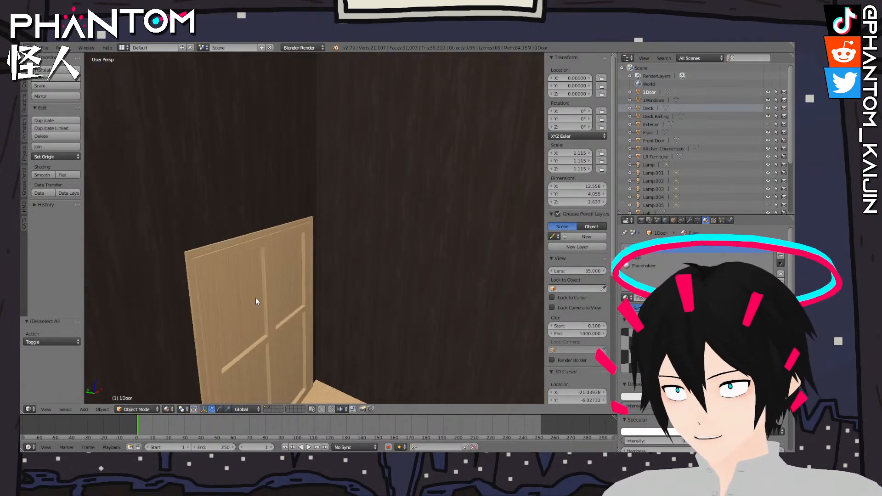
scroll(276, 301, "down", 10)
middle_click_drag(283, 301, 163, 285, "shift")
scroll(124, 259, "up", 4)
scroll(160, 284, "down", 8)
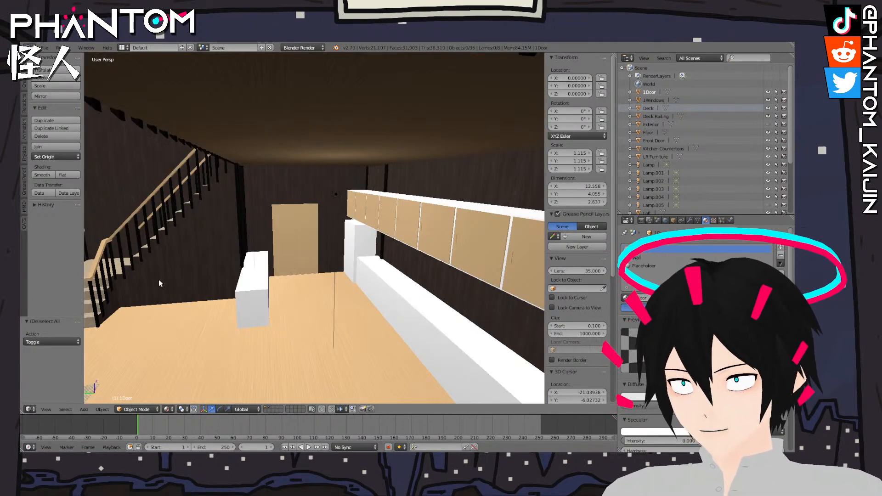
scroll(159, 279, "up", 6)
Turn the outliner area into a UV/Image Editor
left_click(628, 58)
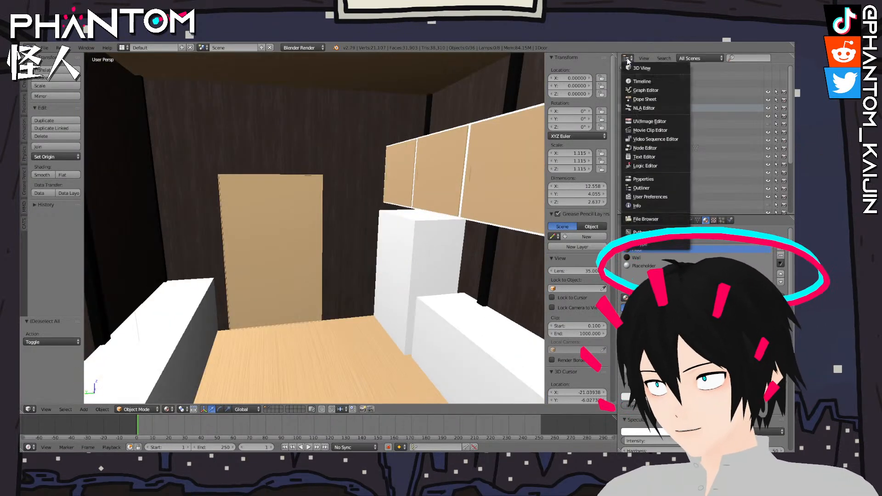
left_click(650, 121)
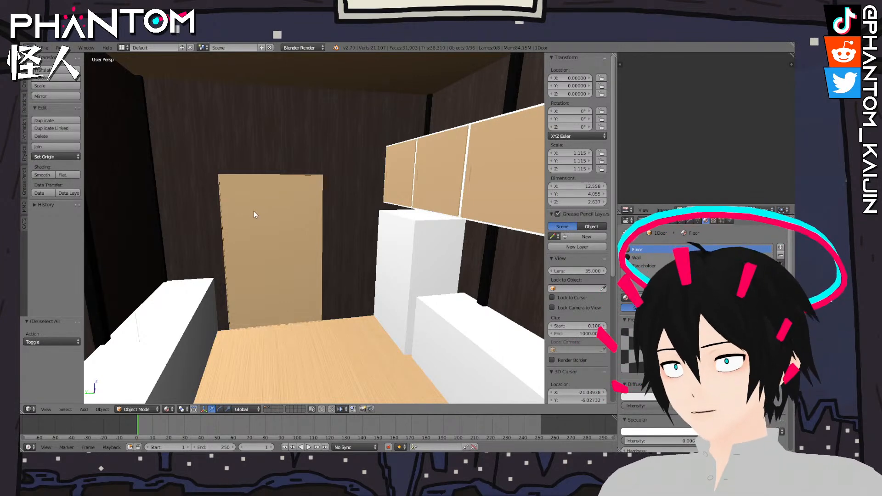
scroll(696, 154, "up", 8)
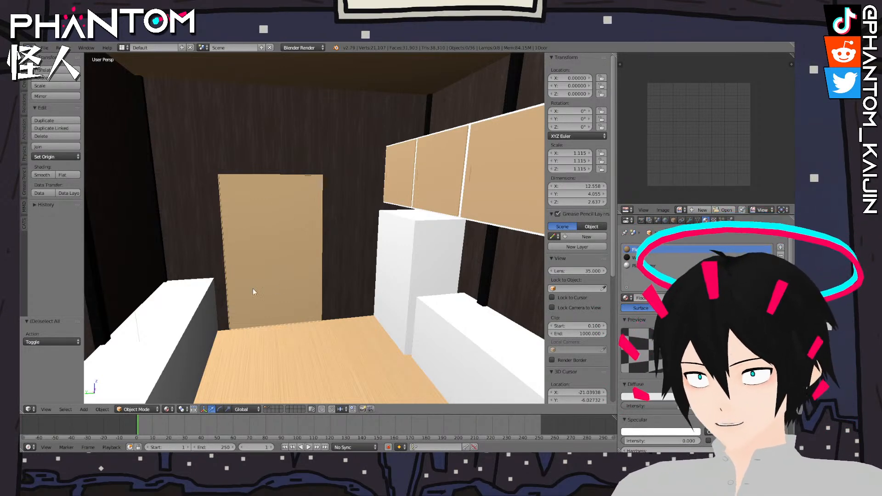
Unwrap the selected door geometry in Edit Mode and check its layout in the UV editor
key("Tab")
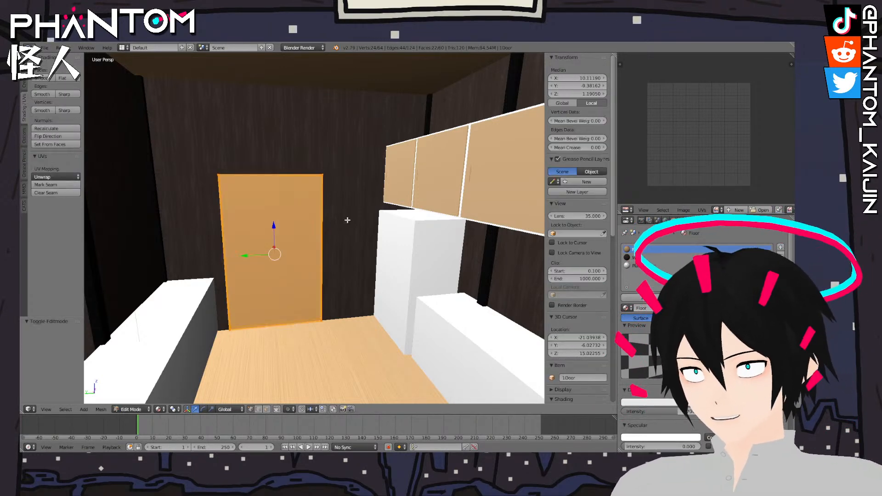
left_click(76, 178)
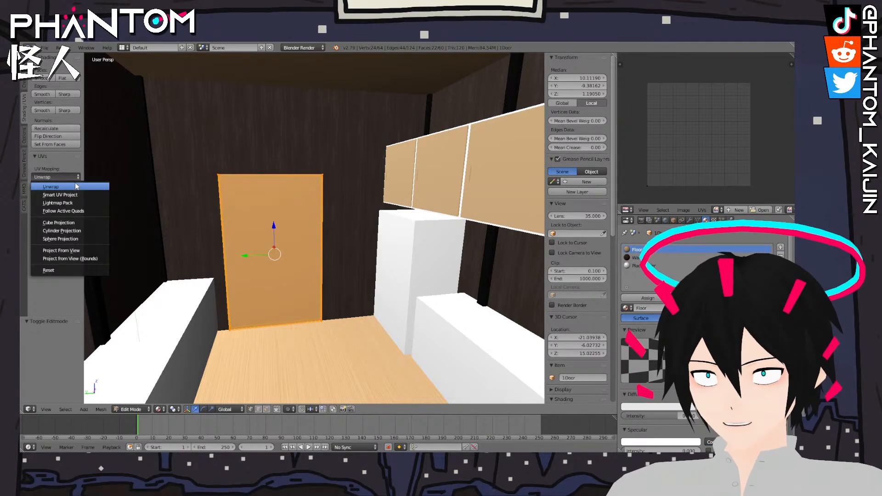
left_click(69, 180)
scroll(667, 158, "down", 4)
scroll(682, 159, "up", 4)
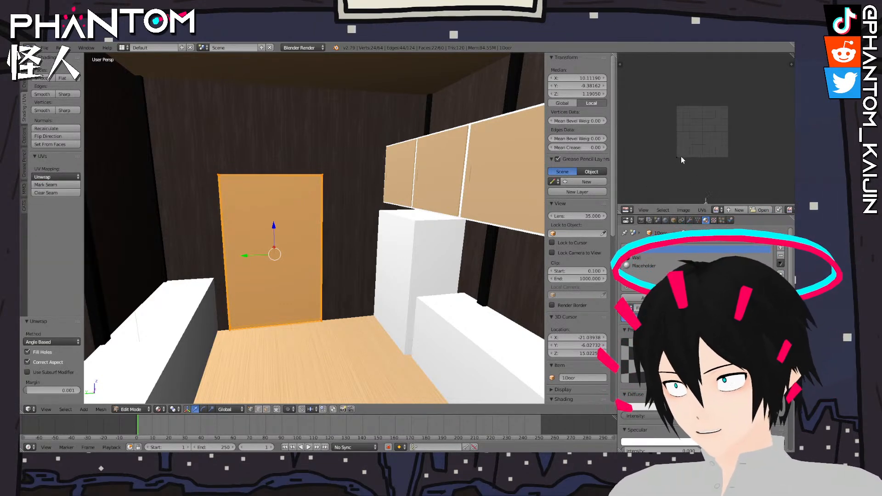
scroll(310, 223, "up", 6)
scroll(313, 222, "down", 2)
scroll(315, 222, "down", 10)
scroll(340, 209, "up", 5)
Select the inner and outer frame vertices at one upper corner of the door's kitchen-facing side
middle_click_drag(314, 222, 289, 173)
right_click(233, 130)
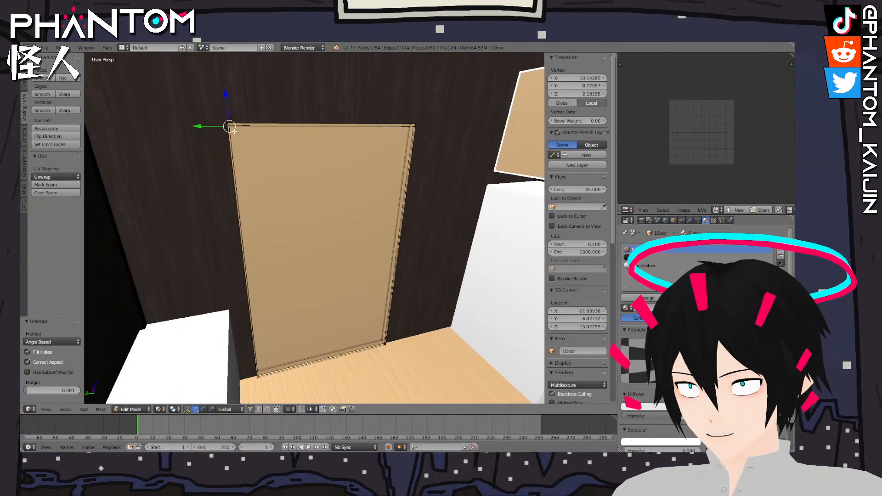
middle_click_drag(372, 168, 226, 270, "shift")
scroll(384, 238, "up", 6)
scroll(392, 236, "down", 4)
scroll(390, 242, "down", 2)
scroll(393, 240, "up", 1)
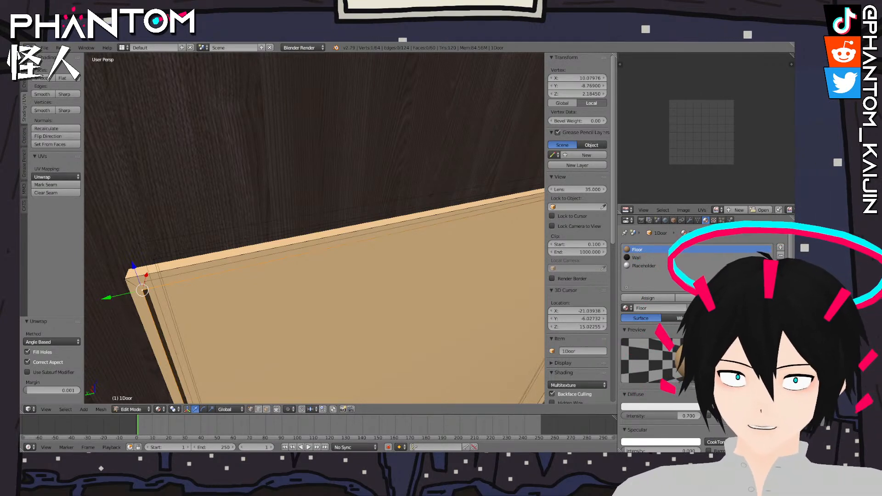
middle_click_drag(118, 272, 172, 286)
scroll(186, 282, "down", 8)
scroll(171, 286, "up", 9)
scroll(201, 230, "down", 6)
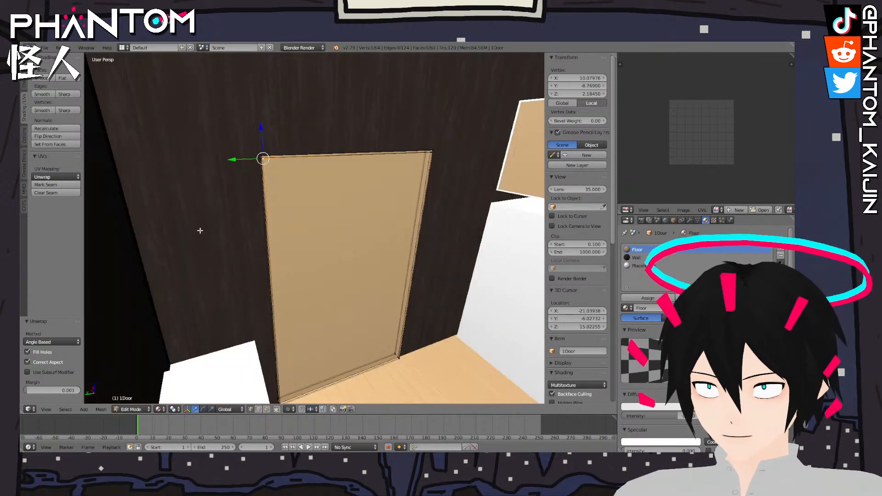
middle_click_drag(220, 185, 255, 171)
scroll(255, 172, "up", 4)
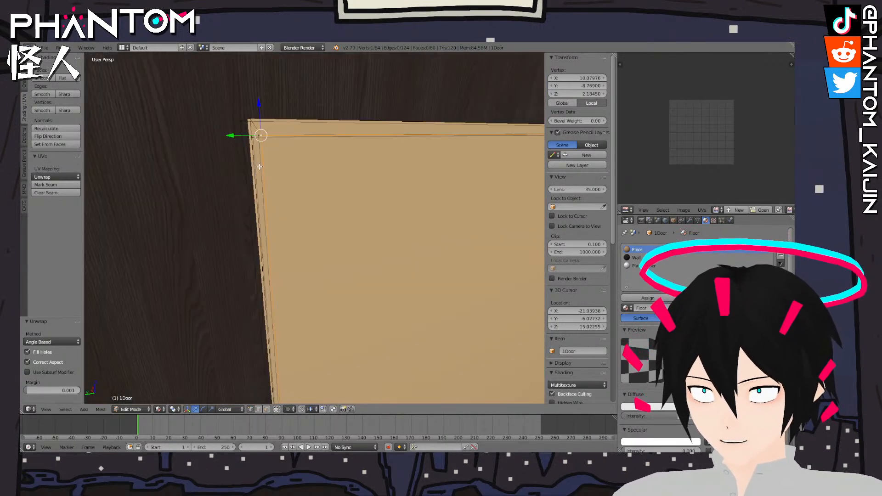
right_click(260, 134, "shift")
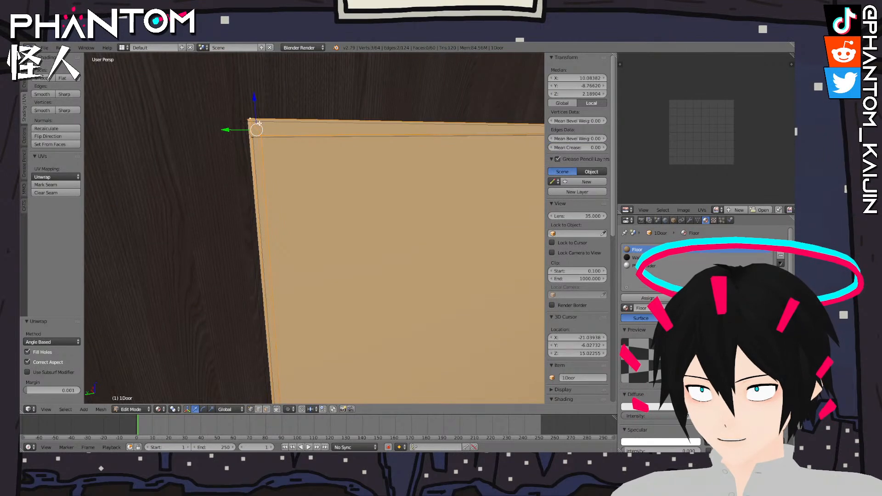
Add the remaining corner vertices of the door's kitchen-facing side to the selection and unwrap those faces
middle_click_drag(418, 269, 343, 131)
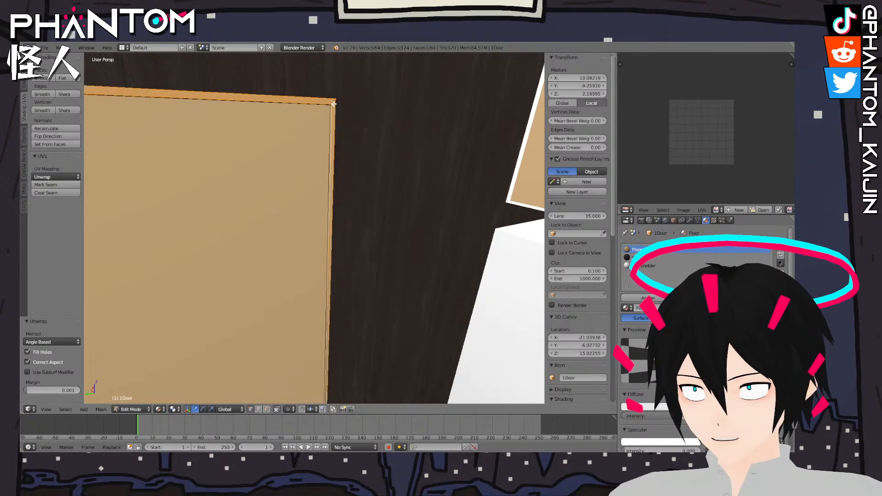
middle_click_drag(317, 323, 273, 292, "shift")
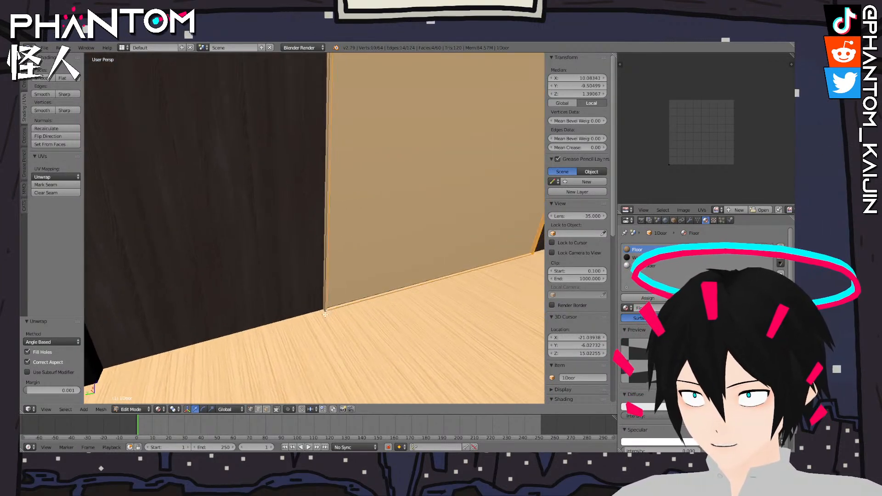
middle_click_drag(345, 303, 133, 359)
scroll(393, 181, "down", 12)
scroll(394, 181, "up", 8)
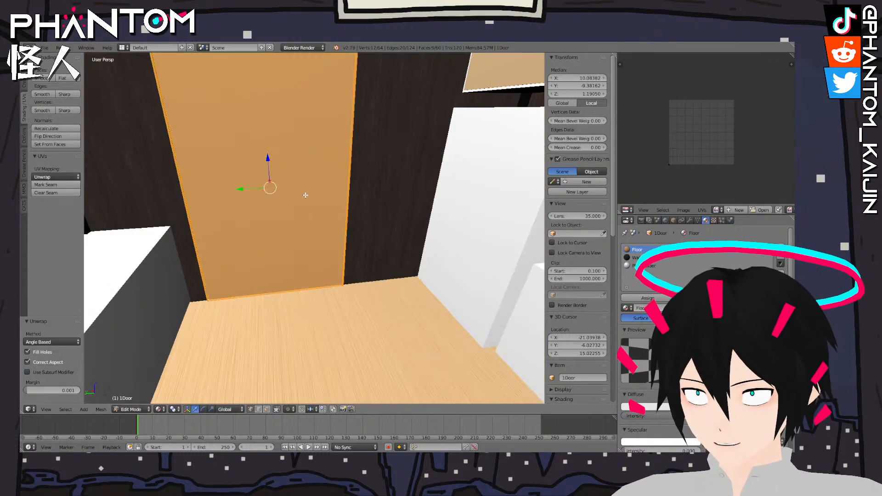
middle_click_drag(313, 177, 331, 190, "shift")
left_click(55, 177)
left_click(60, 185)
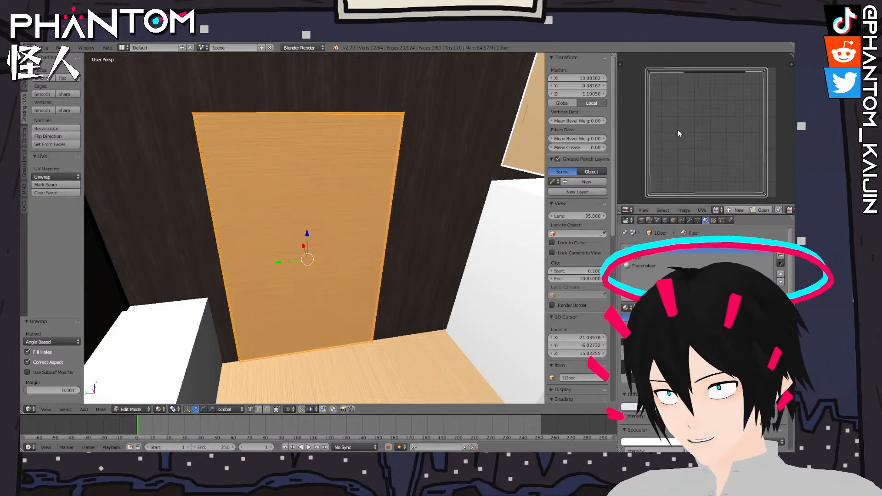
Select the whole UV island of the door's kitchen-facing side, then rotate, reposition and enlarge it in the UV editor
scroll(713, 134, "down", 2)
key("b")
left_click_drag(649, 70, 778, 202)
key("r")
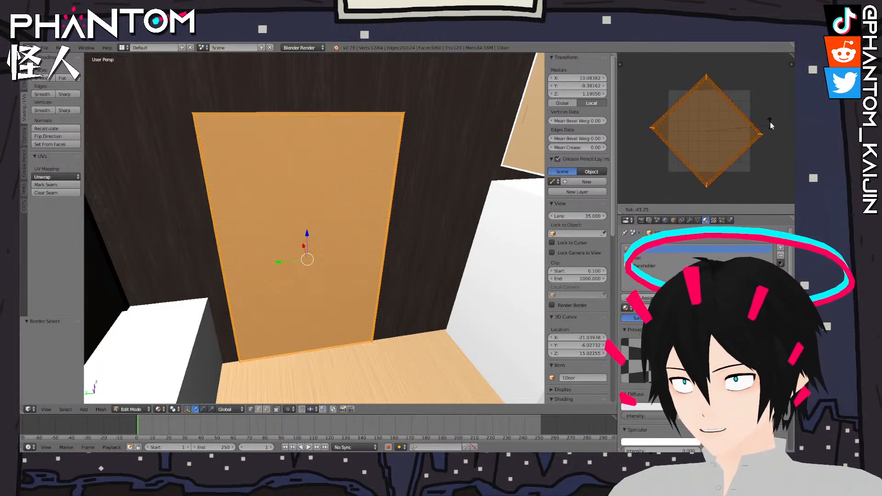
left_click(741, 79)
key("g")
left_click(738, 103)
key("s")
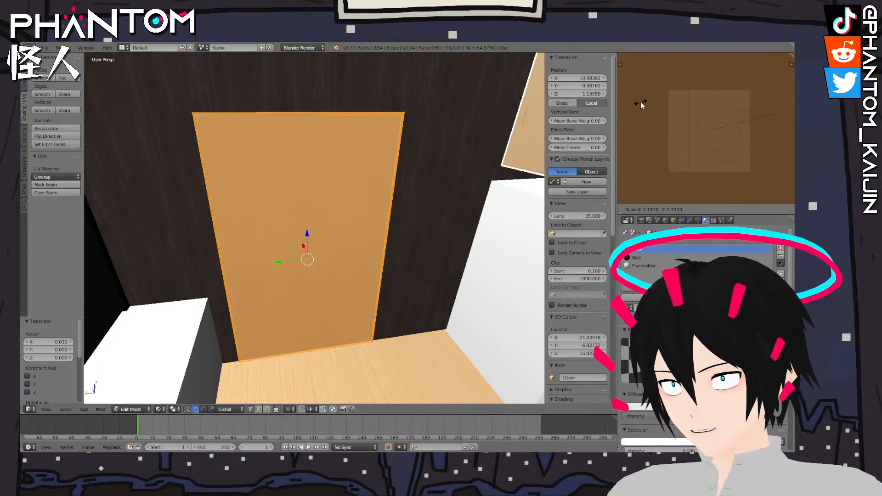
left_click(671, 106)
Return to Object Mode, inspect the wood grain on the door and switch to an orthographic view
key("Tab")
middle_click_drag(412, 162, 390, 166)
scroll(409, 173, "up", 2)
scroll(415, 174, "down", 2)
scroll(416, 173, "up", 6)
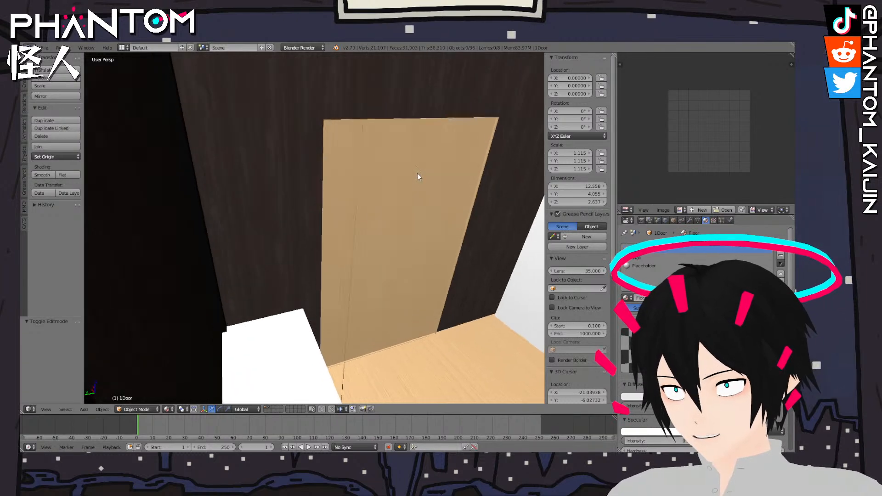
scroll(420, 189, "down", 5)
middle_click_drag(429, 189, 416, 211)
scroll(352, 199, "up", 3)
scroll(295, 265, "up", 3)
key("KP_5")
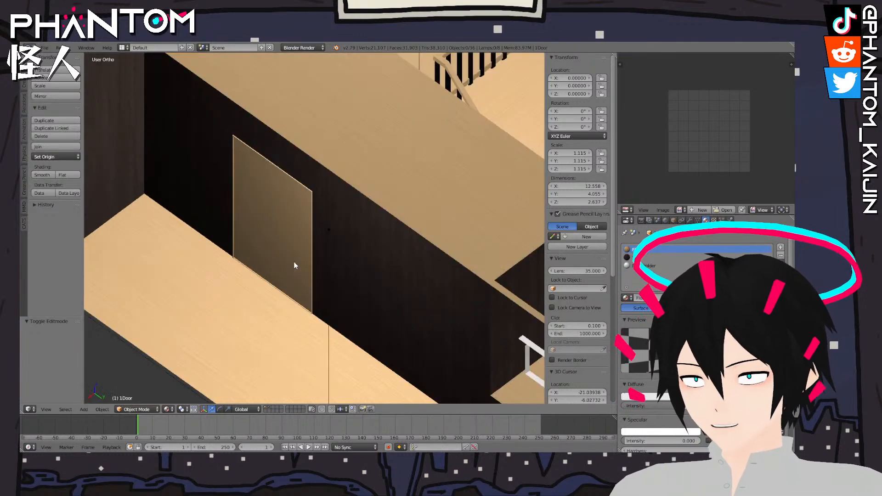
In Edit Mode, select the inner and outer frame vertices at both bottom corners of the door's opposite side
scroll(301, 261, "up", 4)
key("Tab")
middle_click_drag(207, 285, 299, 248, "shift")
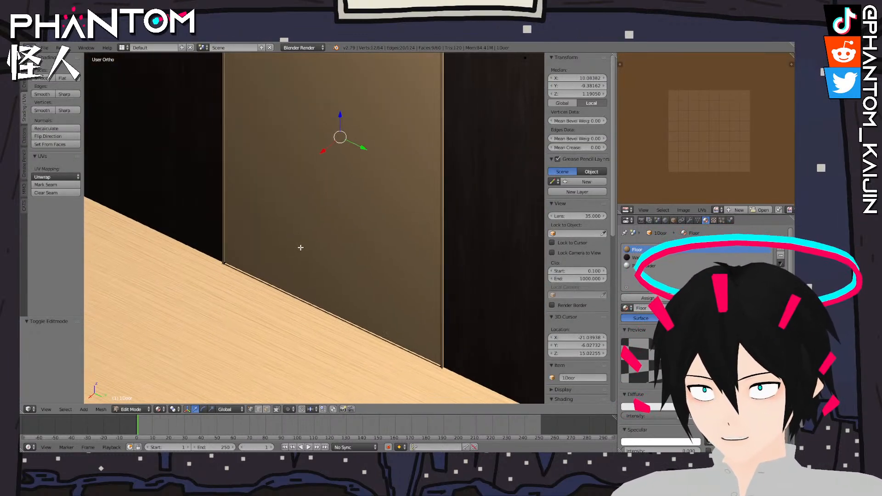
scroll(298, 249, "up", 3)
right_click(167, 289)
right_click(158, 295, "shift")
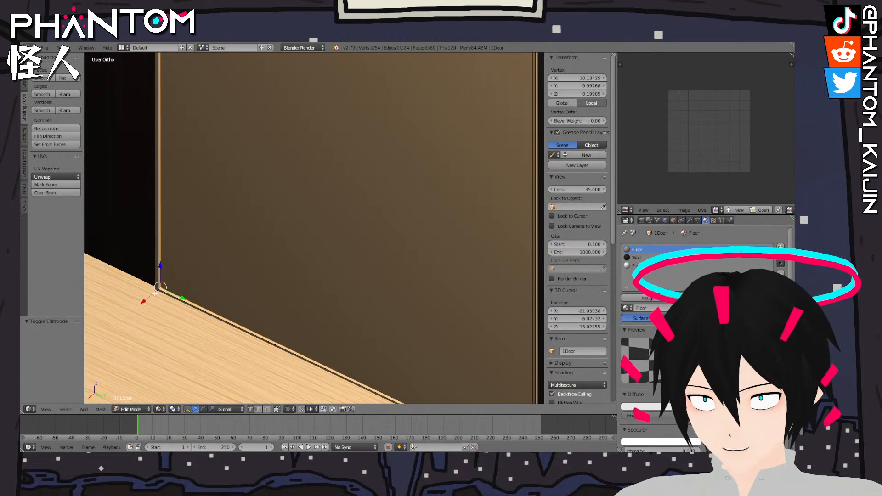
right_click(158, 290, "shift")
middle_click_drag(348, 307, 222, 204, "shift")
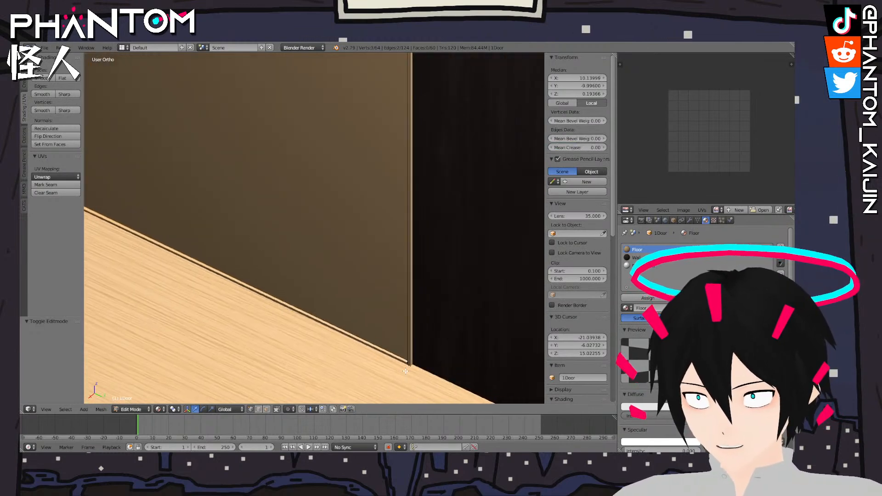
right_click(412, 367, "shift")
right_click(408, 363, "shift")
Extend the selection with the inner and outer vertices at both upper corners of the door's opposite side
middle_click_drag(408, 363, 314, 382)
middle_click_drag(471, 288, 429, 301, "shift")
right_click(454, 288, "shift")
middle_click_drag(433, 102, 381, 312, "shift")
scroll(383, 303, "up", 3)
right_click(479, 162, "shift")
right_click(487, 158, "shift")
middle_click_drag(494, 179, 444, 163)
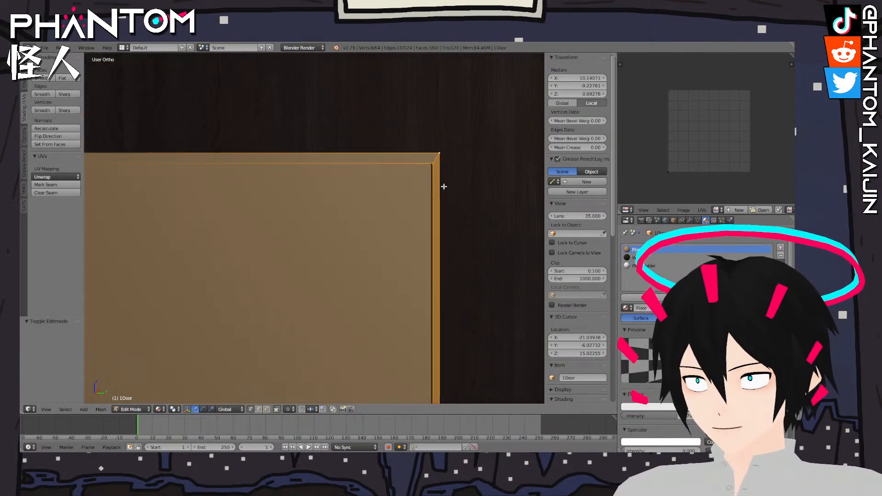
right_click(429, 164, "shift")
middle_click_drag(288, 126, 255, 250)
right_click(250, 150, "shift")
right_click(250, 149, "shift")
right_click(240, 131, "shift")
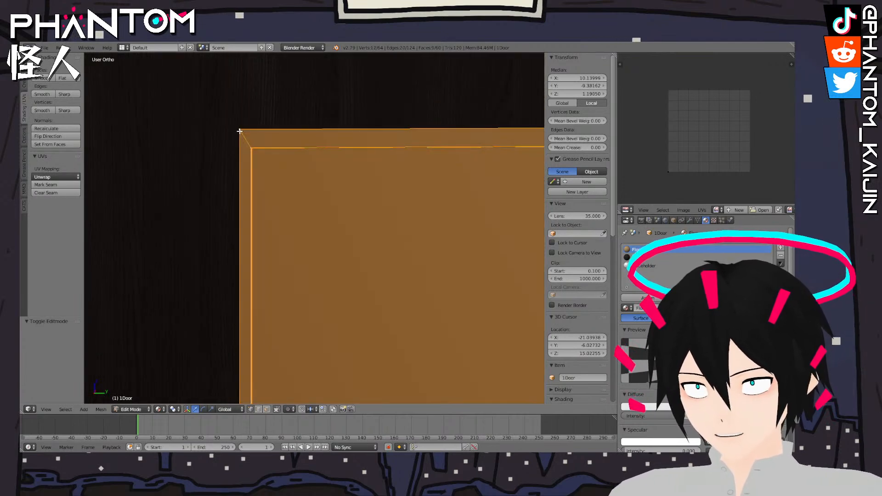
Unwrap the selected faces on the opposite side of the door
scroll(276, 156, "down", 12)
scroll(301, 172, "down", 2)
middle_click_drag(321, 172, 323, 209, "shift")
middle_click_drag(370, 273, 307, 184, "shift")
scroll(294, 191, "up", 3)
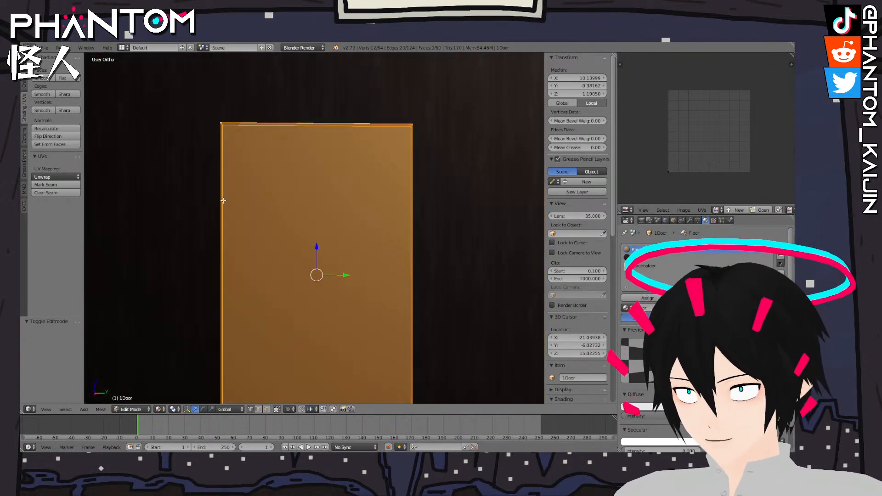
left_click(70, 181)
left_click(69, 183)
Select all geometry linked to the door and pick the newly unwrapped side's UV island in the UV editor
key("b")
left_click_drag(652, 65, 790, 204)
key("l")
scroll(693, 122, "down", 1)
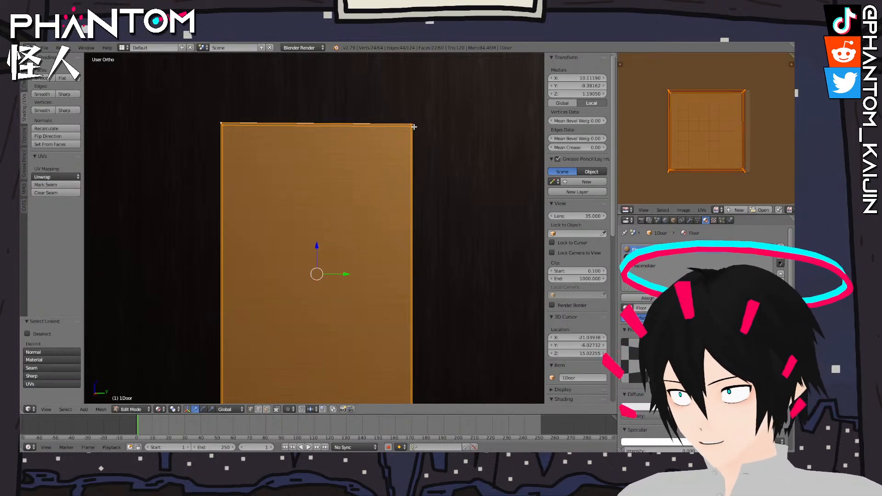
scroll(693, 121, "up", 1)
right_click(669, 92)
key("l")
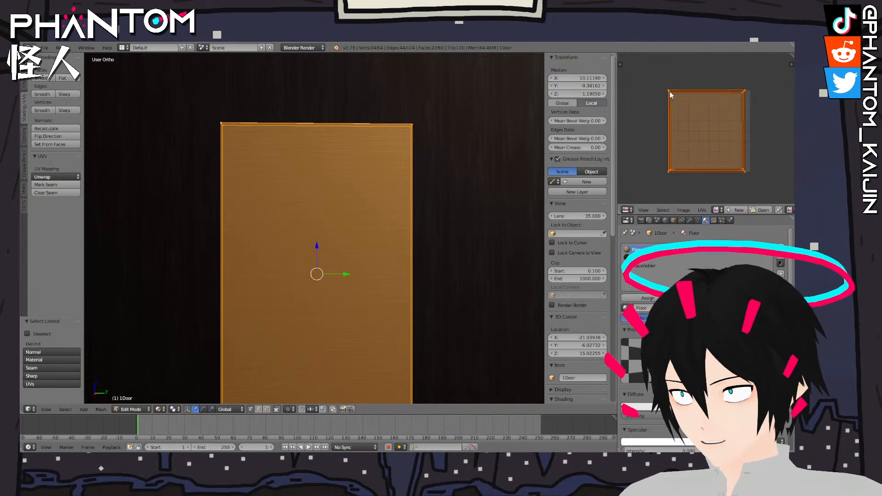
Scale the selected UV island up about 3.15 times and rotate it 90 degrees
scroll(671, 95, "down", 4)
key("s")
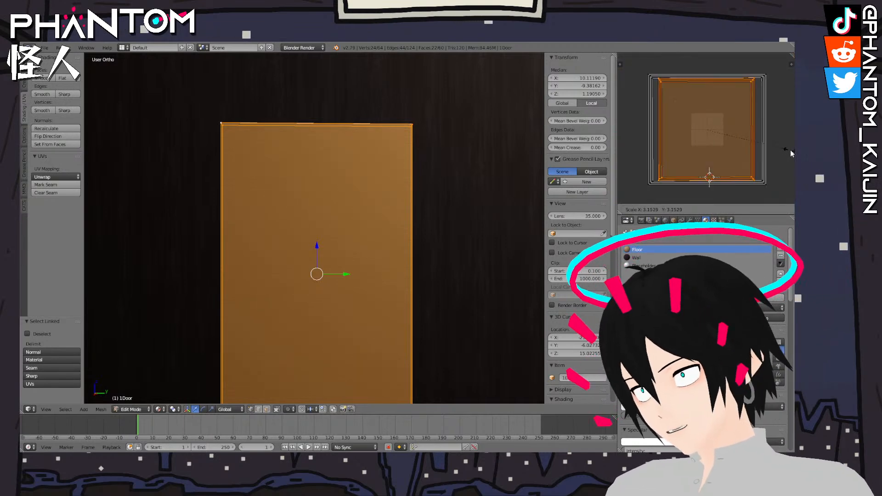
left_click(791, 151)
type("r90")
key("Return")
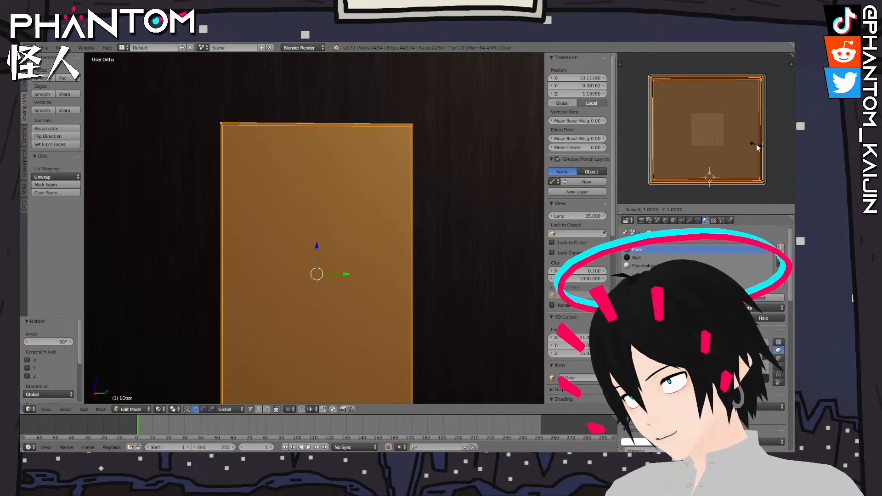
Check the door's reoriented wood grain in Object Mode
key("Tab")
scroll(374, 182, "down", 4)
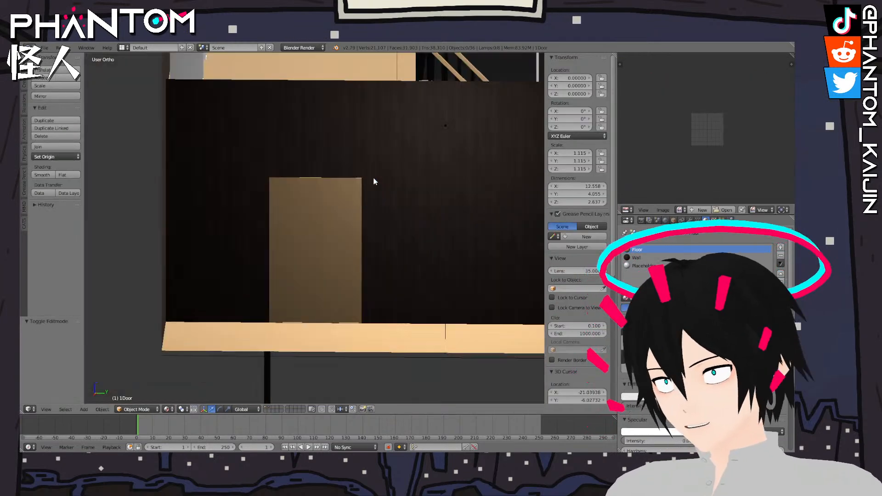
middle_click_drag(374, 178, 378, 187)
scroll(379, 211, "up", 8)
In Edit Mode, select the front and back outer vertices at the door's upper corners for its thin edge faces
key("Tab")
middle_click_drag(260, 165, 268, 187)
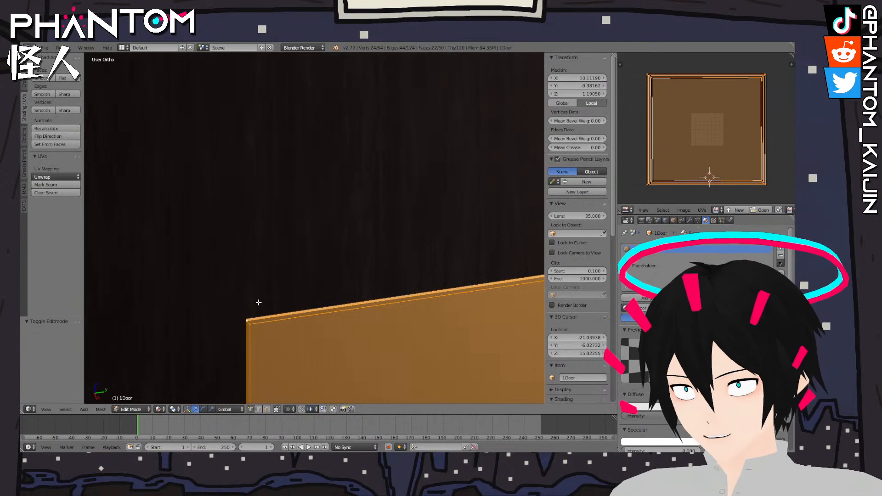
right_click(260, 318)
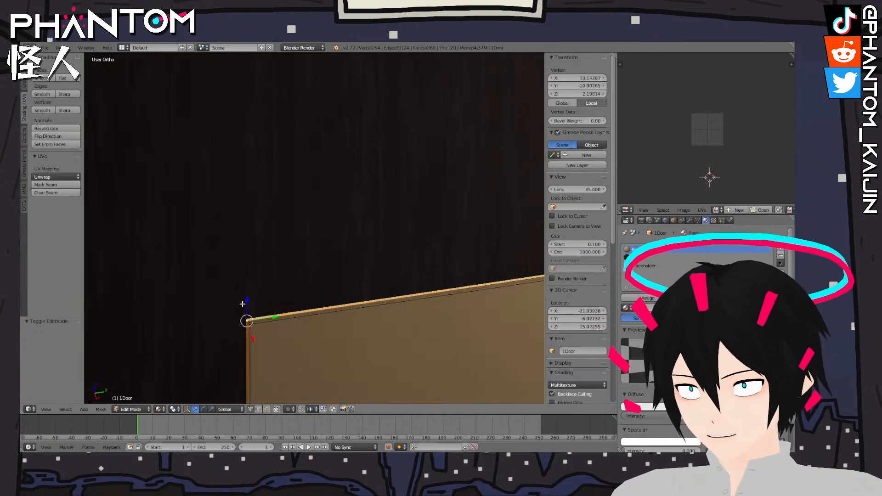
right_click(242, 306, "shift")
middle_click_drag(438, 309, 161, 335, "shift")
right_click(352, 275, "shift")
right_click(369, 292, "shift")
Add the outer vertices at the door's bottom corners to the selection and unwrap the four thin edge faces
middle_click_drag(391, 335, 381, 246, "shift")
scroll(382, 246, "up", 3)
right_click(388, 359, "shift")
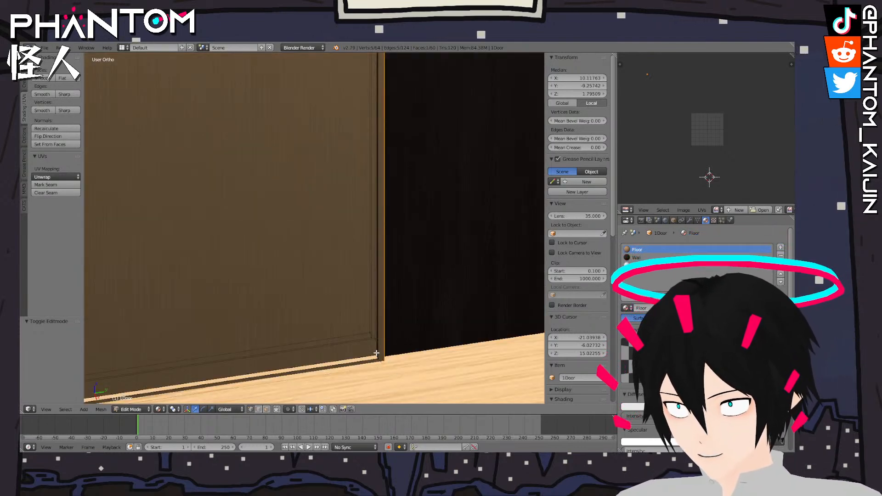
middle_click_drag(261, 354, 495, 190, "shift")
left_click(41, 176)
left_click(46, 184)
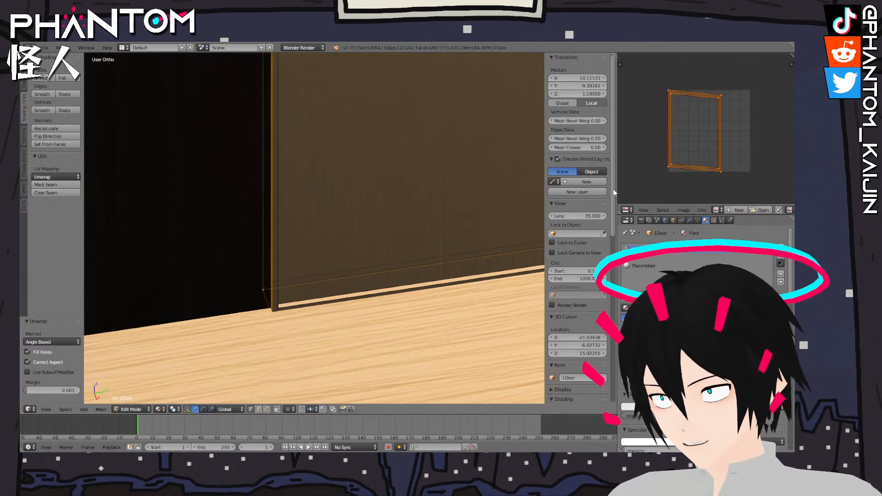
Enlarge the UVs of the door's thin edge faces and rotate them 90 degrees
left_click(717, 210)
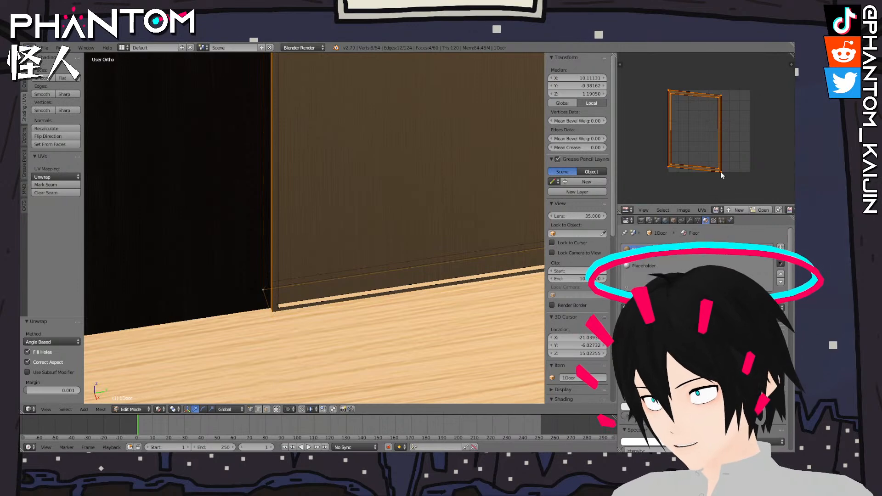
middle_click_drag(422, 186, 343, 366, "shift")
key("s")
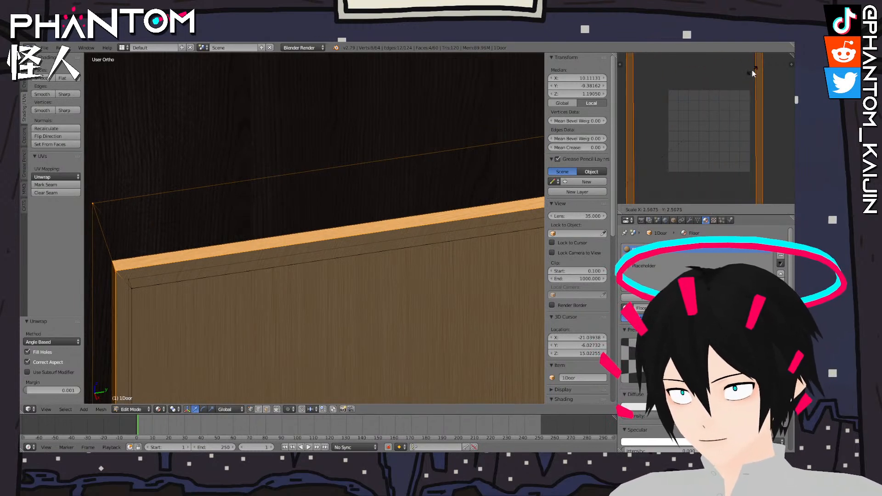
left_click(720, 103)
type("r90")
key("Return")
Select all geometry linked to the door at its upper corner
middle_click_drag(122, 269, 208, 258, "shift")
key("l")
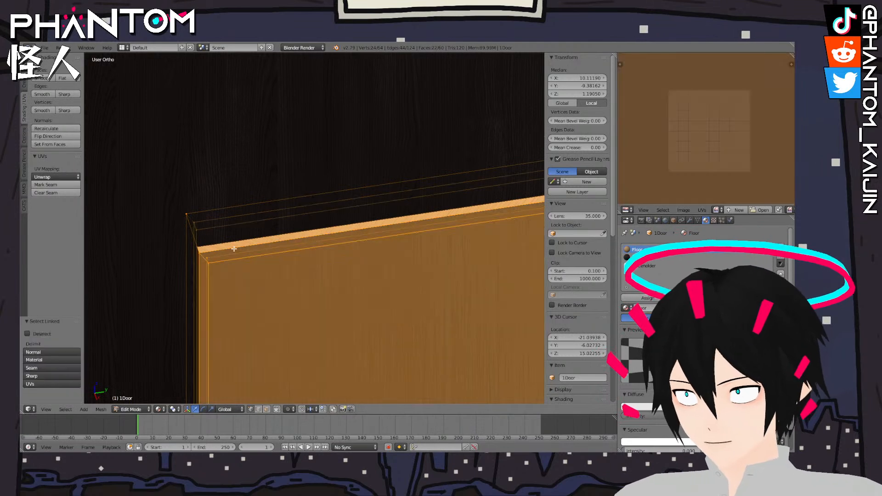
Enlarge the selected door panel's UV island and reposition it to refine the wood grain on the door
scroll(765, 124, "down", 7)
scroll(741, 123, "up", 4)
scroll(739, 124, "down", 1)
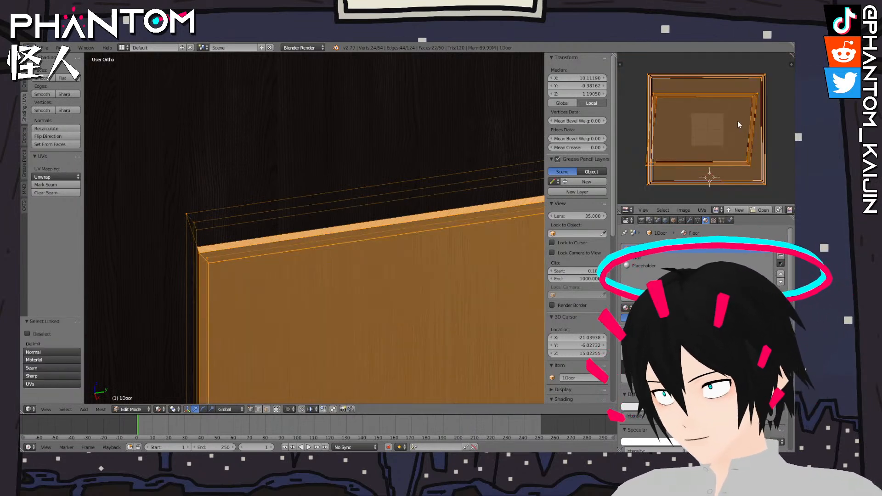
right_click(658, 95)
key("l")
key("s")
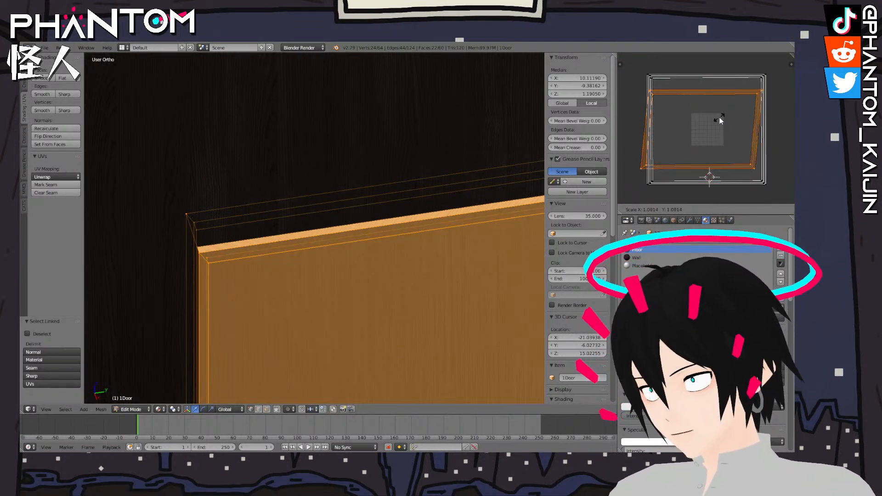
left_click(724, 119)
key("g")
left_click(727, 120)
key("Tab")
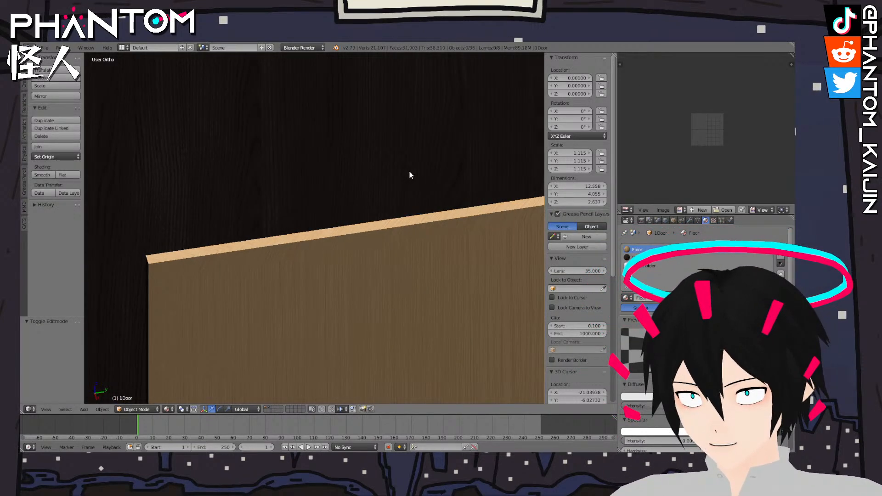
key("Tab")
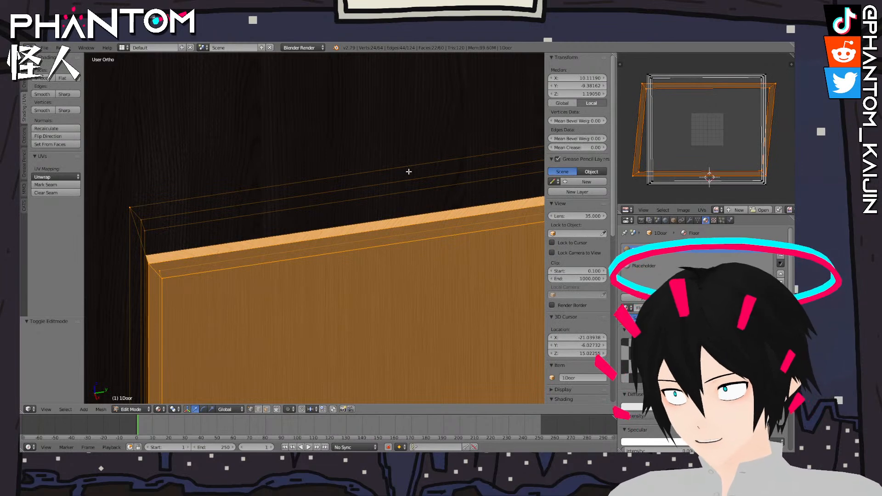
key("Tab")
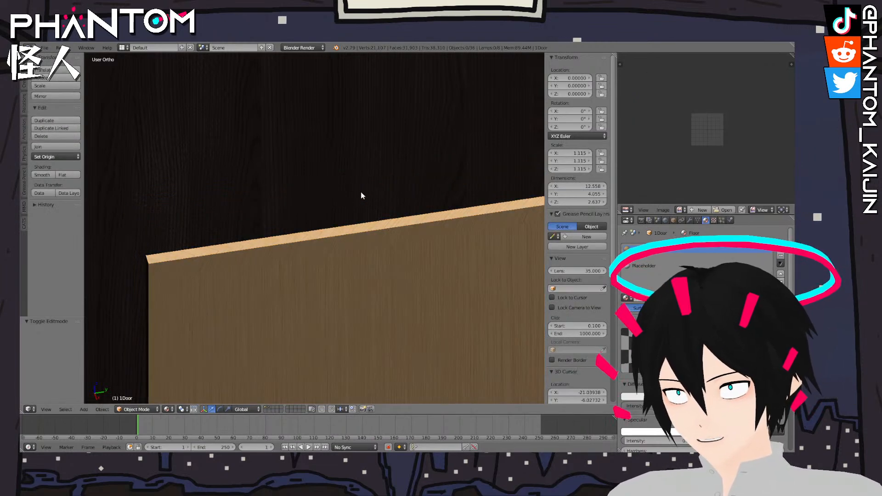
key("Tab")
key("Tab")
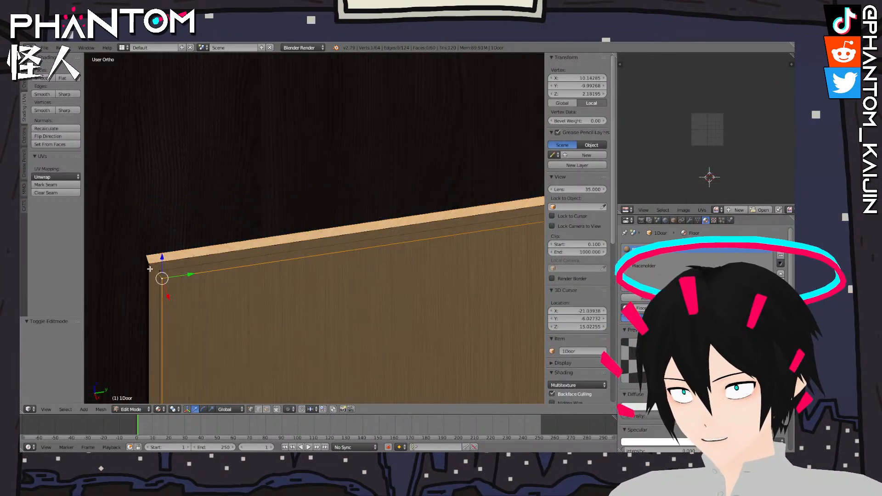
Open the Kitchen Countertops mesh for editing at the counter end beside the stairs, with nothing selected
scroll(332, 217, "down", 5)
scroll(331, 218, "down", 5)
middle_click_drag(305, 235, 409, 218)
middle_click_drag(215, 201, 322, 202)
scroll(302, 210, "up", 2)
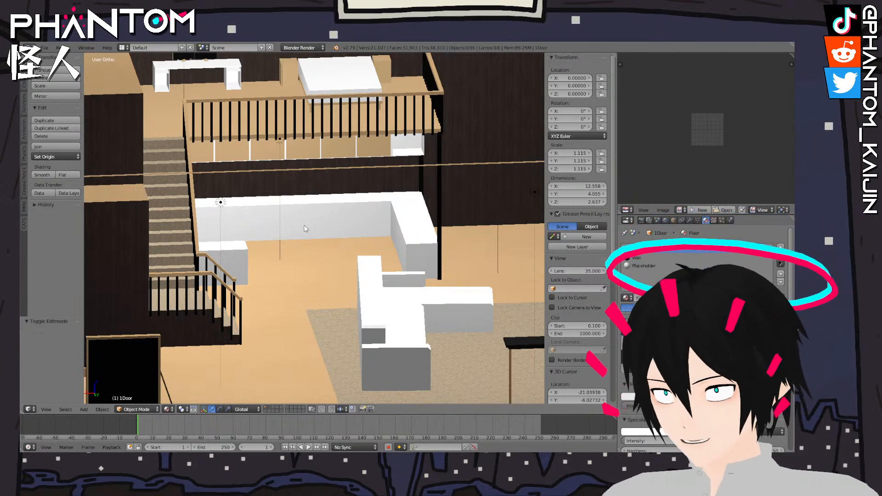
middle_click_drag(272, 244, 381, 258)
scroll(514, 256, "up", 4)
middle_click_drag(514, 255, 399, 260, "shift")
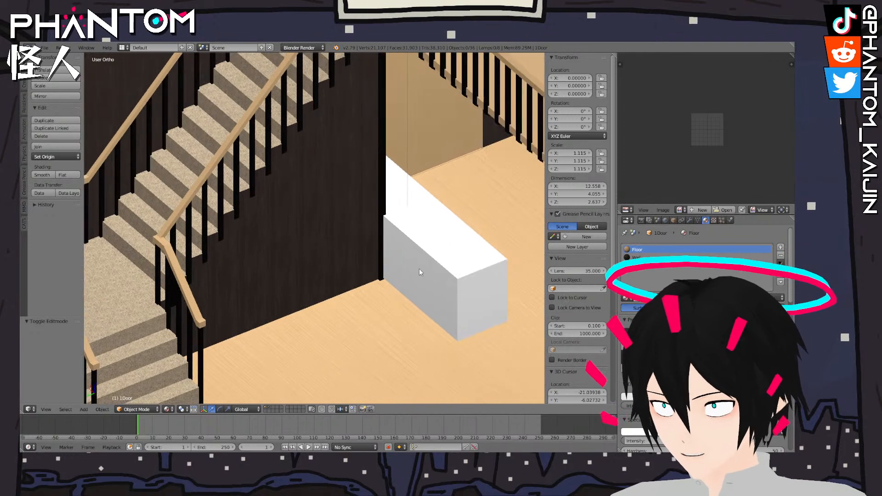
right_click(469, 286)
key("Tab")
key("a")
Extrude the counter's end corner vertex twice and delete the connecting vertex to leave one loose vertex
right_click(459, 287)
key("e")
left_click(384, 286)
key("e")
left_click(309, 298)
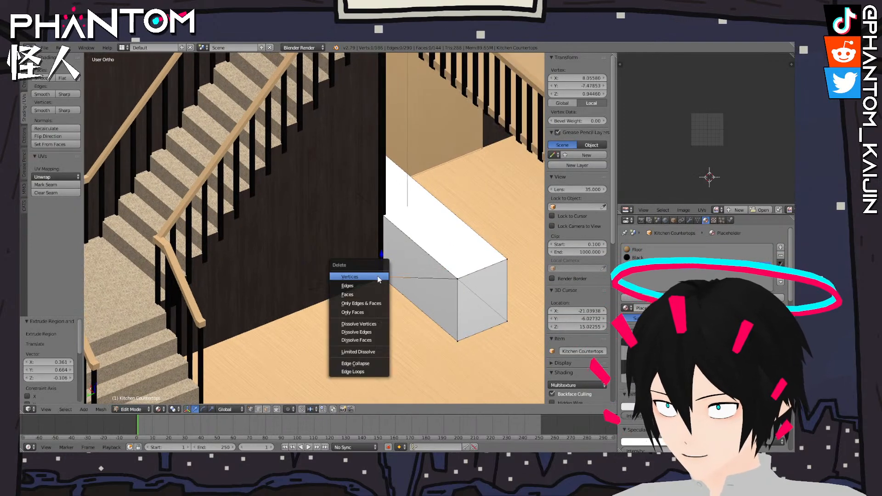
key("x")
left_click(377, 277)
Move the loose vertex far outside the house into empty space
right_click(308, 288)
scroll(309, 287, "down", 16)
key("g")
left_click(214, 249)
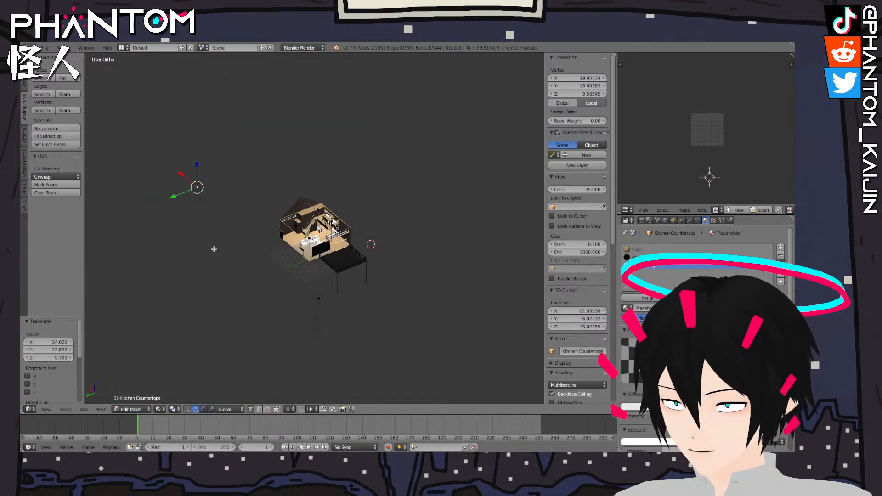
Extrude the loose vertex straight down by about 0.69 units to form a vertical edge
key("KP_1")
scroll(313, 240, "up", 5)
middle_click_drag(428, 218, 362, 260, "shift")
scroll(373, 247, "up", 11)
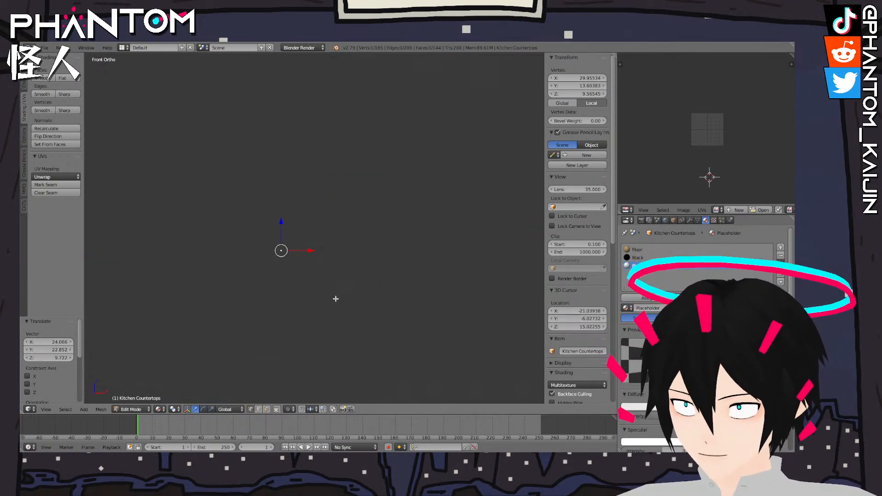
key("e")
right_click(348, 316)
left_click_drag(312, 204, 313, 340)
Select both ends of the vertical edge and extrude it about 0.03 units along X into a narrow face
key("KP_3")
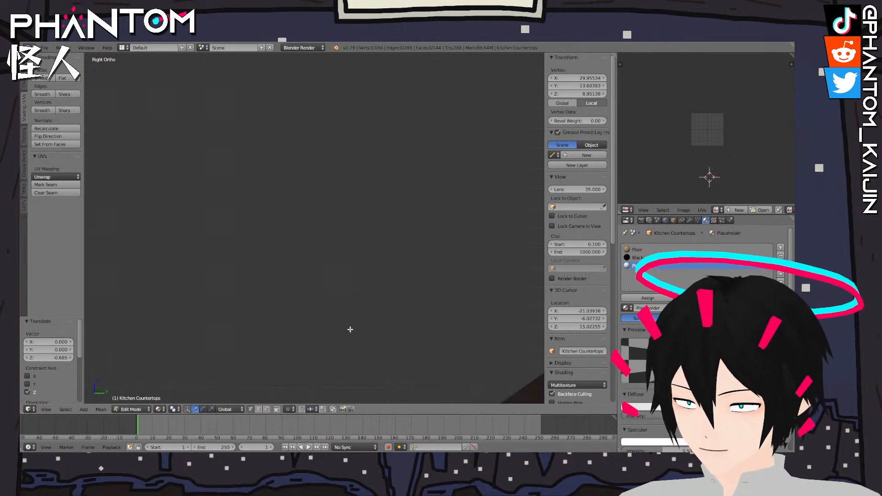
key("KP_3")
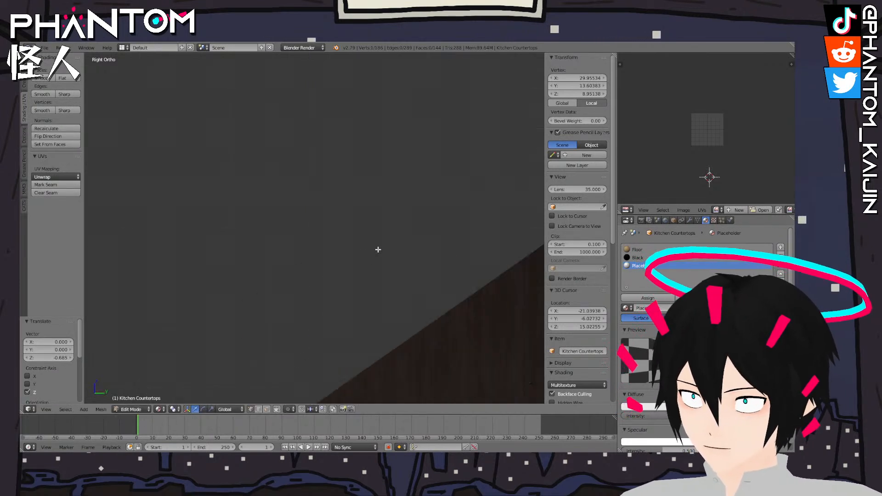
scroll(378, 248, "down", 10)
middle_click_drag(542, 258, 328, 257, "shift")
scroll(319, 258, "up", 5)
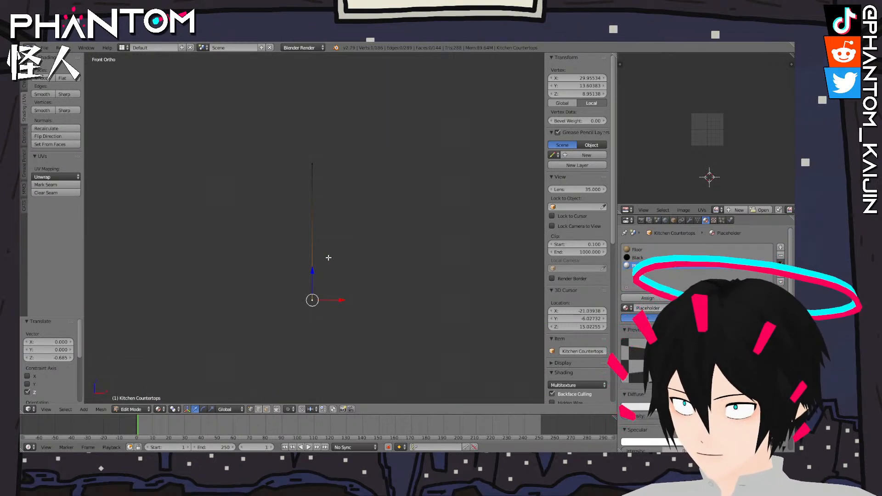
right_click(318, 161, "shift")
key("e")
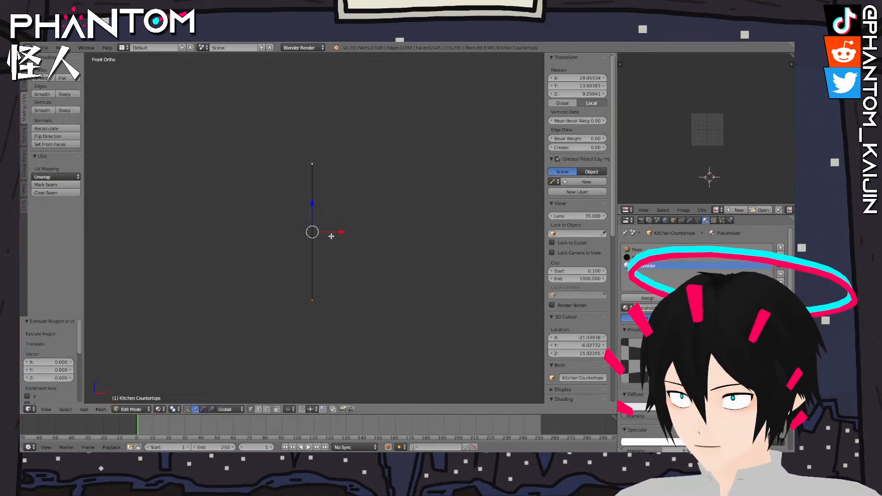
key("x")
left_click(347, 232)
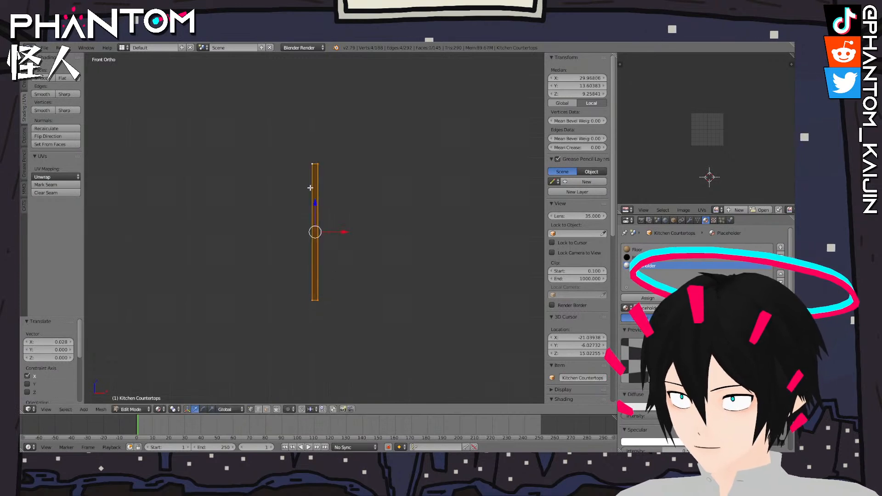
Extrude the narrow face along Y into a thin table leg and recalculate the leg's normals
middle_click_drag(347, 200, 351, 236)
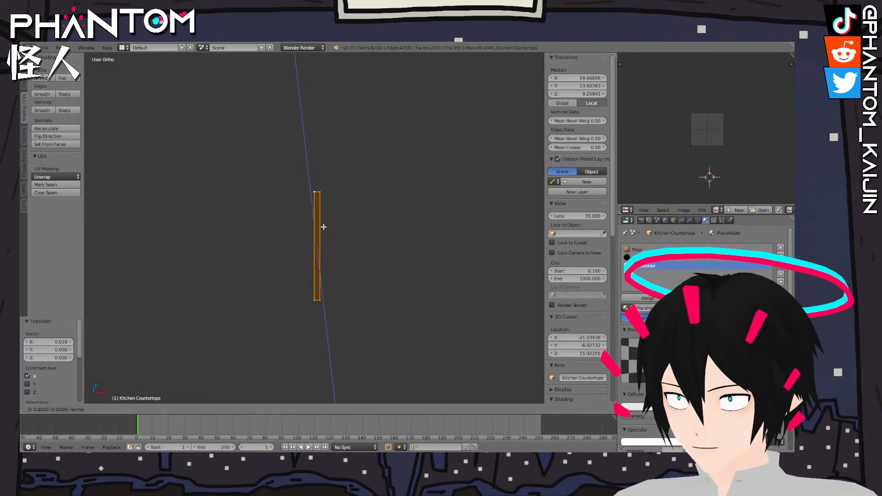
key("e")
key("y")
left_click(312, 228)
right_click(323, 189)
key("l")
key("space")
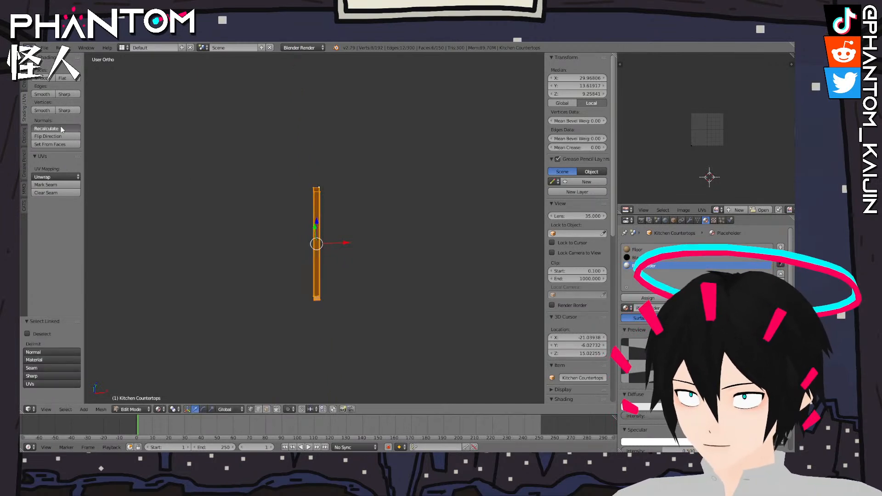
left_click(56, 128)
Duplicate the table leg and move the copy about 1.28 units along X
key("space")
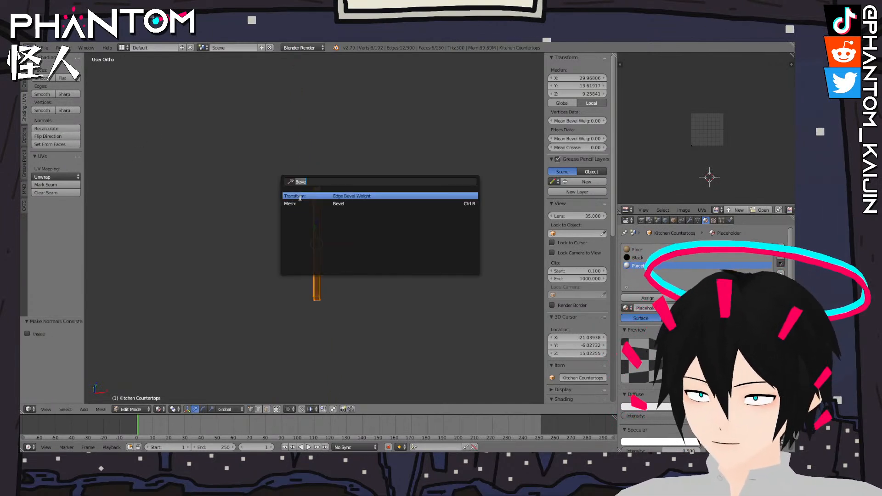
type("Duplic")
key("Return")
scroll(362, 181, "down", 6)
middle_click_drag(362, 180, 346, 181, "shift")
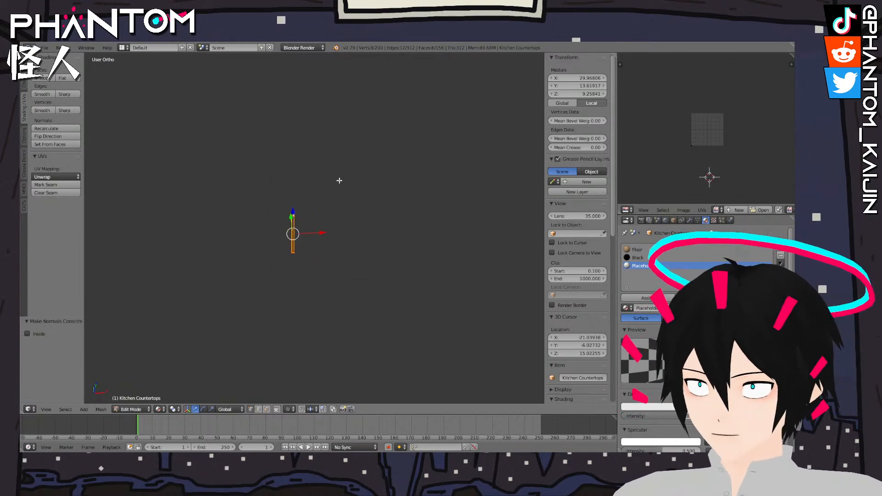
key("g")
key("x")
left_click(422, 271)
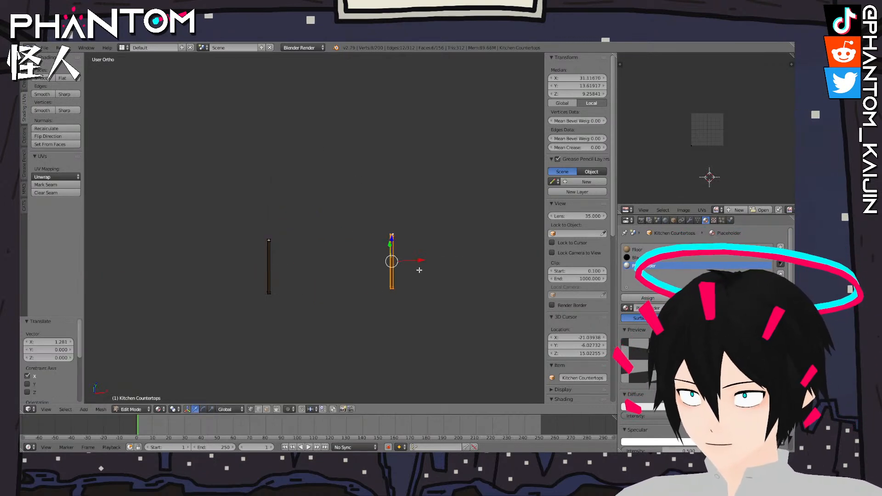
Duplicate both legs together and move the copies about 0.48 units along Y to make four legs
key("l")
key("space")
key("Return")
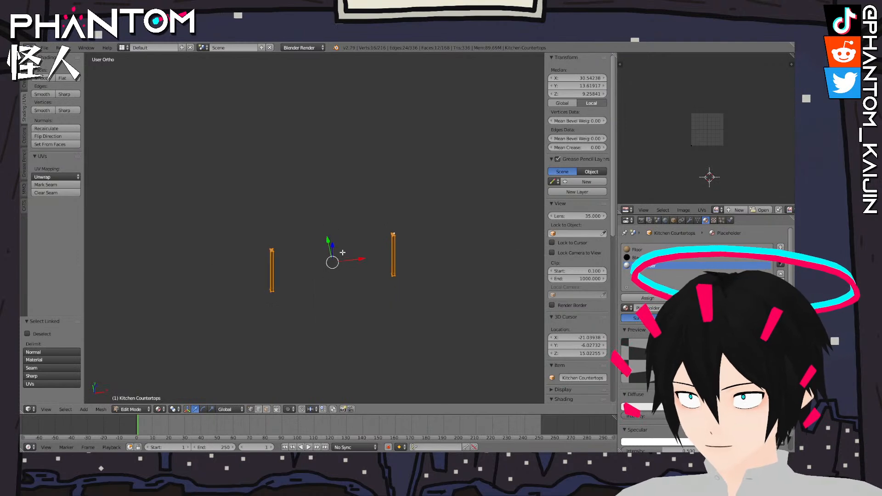
key("g")
key("y")
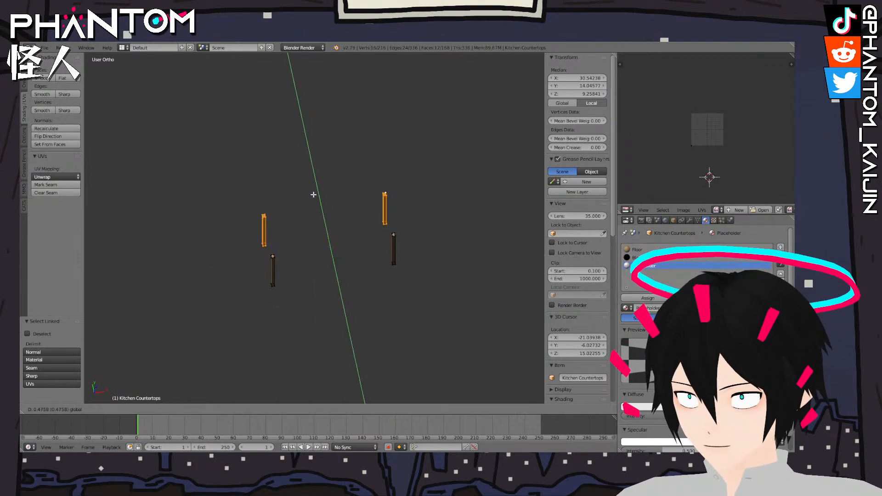
left_click(314, 195)
Split a loose vertex off a front leg's top corner and place it just outside that leg in top view
right_click(273, 256)
scroll(279, 262, "up", 4)
key("e")
left_click(239, 271)
key("x")
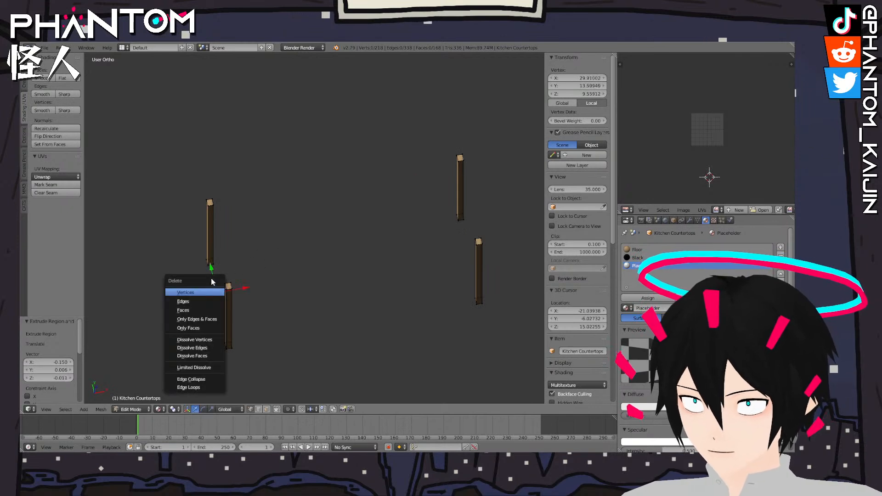
left_click(197, 291)
right_click(248, 287)
key("KP_7")
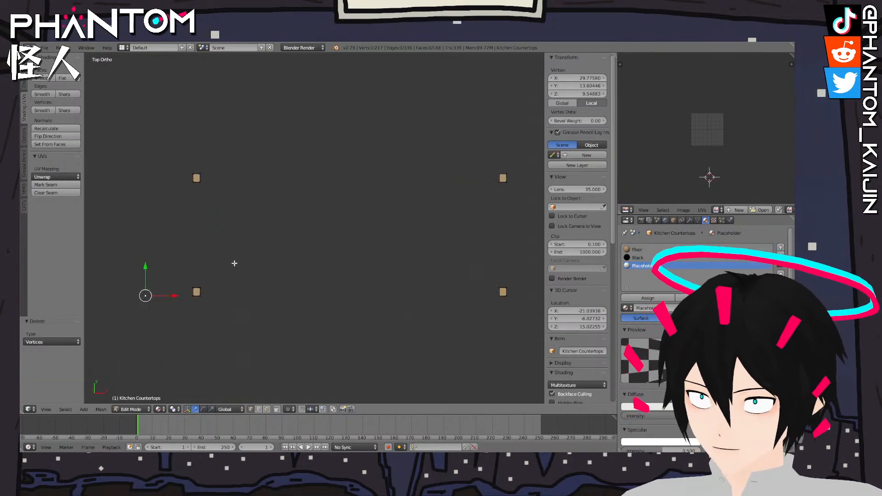
key("g")
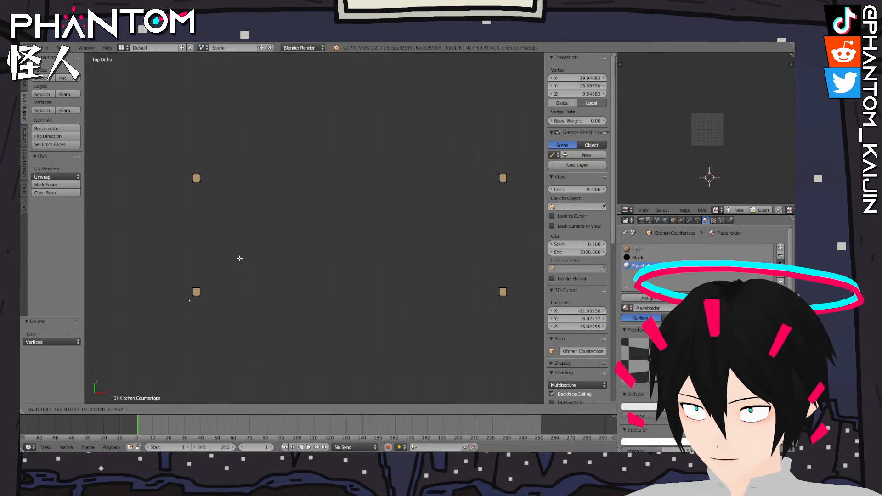
left_click(239, 259)
Extrude the vertex along Y past the back leg, and that edge along X past the far legs to outline the tabletop
key("e")
key("y")
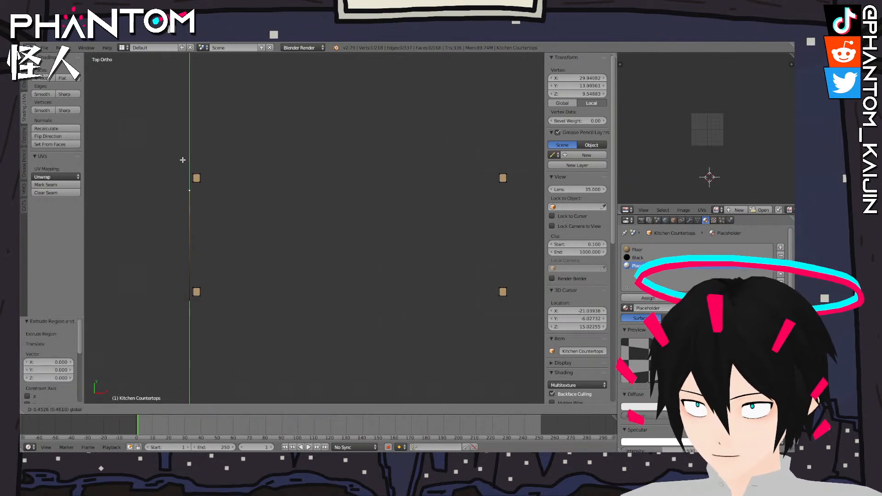
left_click(182, 143)
right_click(189, 301, "shift")
middle_click_drag(291, 301, 199, 298, "shift")
key("e")
key("g")
key("x")
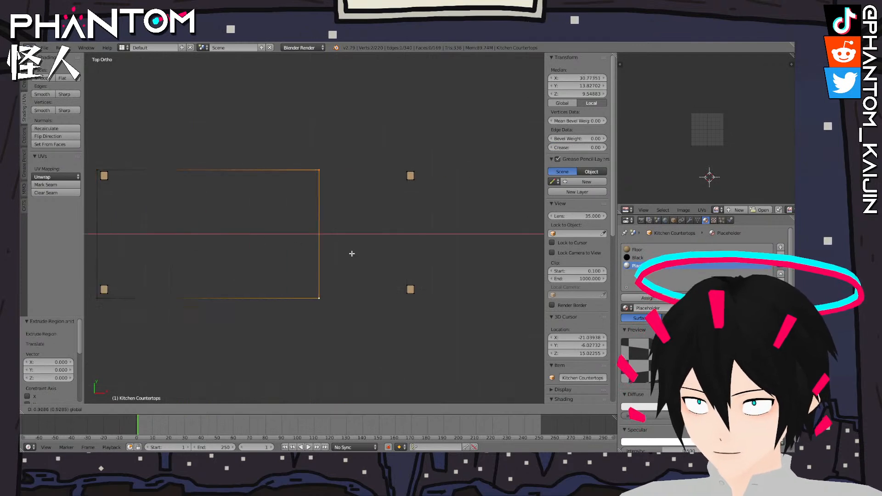
left_click(449, 260)
Fill the tabletop outline with a face and extrude it vertically into a thin slab
middle_click_drag(447, 258, 290, 194)
right_click(133, 249, "shift")
key("f")
key("e")
right_click(203, 263)
left_click_drag(314, 205, 313, 197)
middle_click_drag(272, 228, 304, 199)
left_click_drag(326, 183, 328, 183)
Select the whole tabletop, assign it the Black material and check the table in object mode
key("l")
key("Tab")
middle_click_drag(288, 194, 265, 209)
key("Tab")
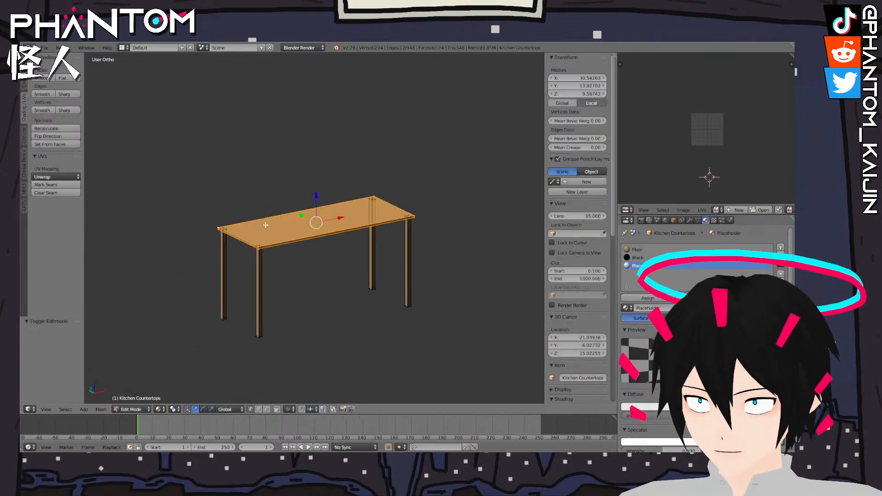
left_click(637, 258)
left_click(648, 298)
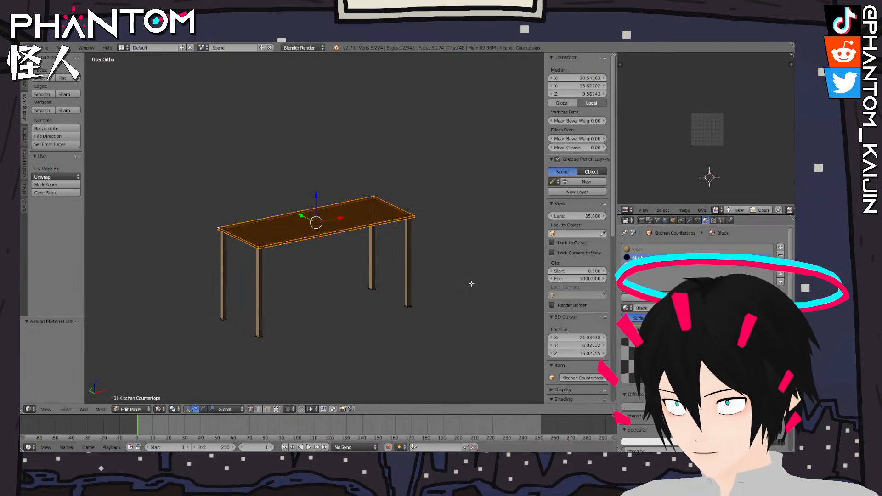
scroll(328, 270, "up", 4)
key("Tab")
middle_click_drag(266, 266, 322, 258)
key("Tab")
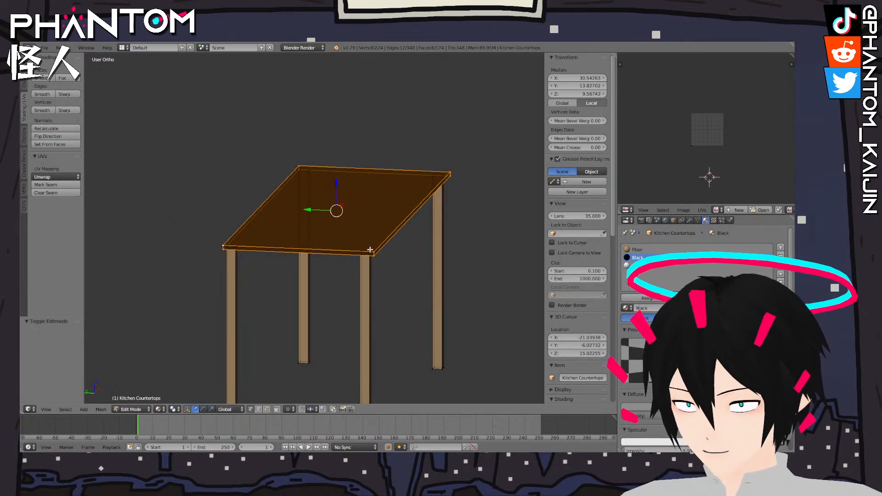
Add all four legs to the tabletop selection and move the table into the house, next to the stairs
scroll(315, 320, "down", 3)
key("l")
key("l")
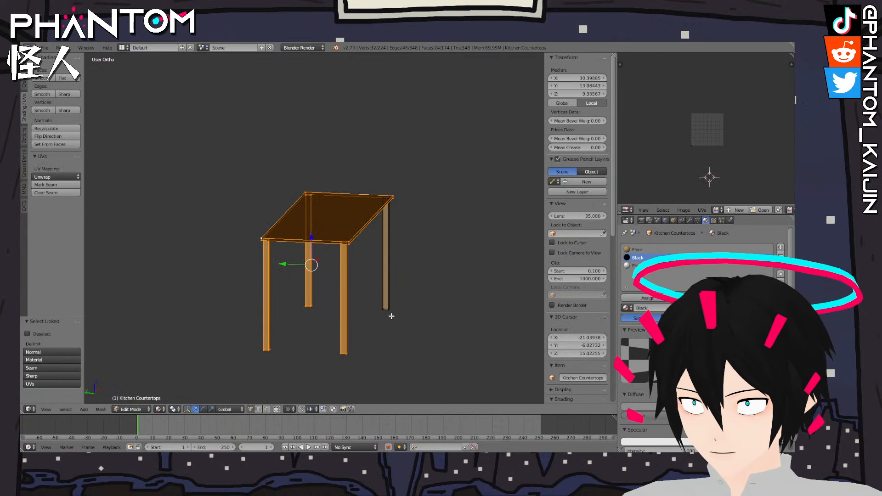
key("l")
scroll(386, 322, "down", 4)
key("KP_7")
scroll(382, 323, "down", 10)
middle_click_drag(315, 304, 488, 155, "shift")
key("g")
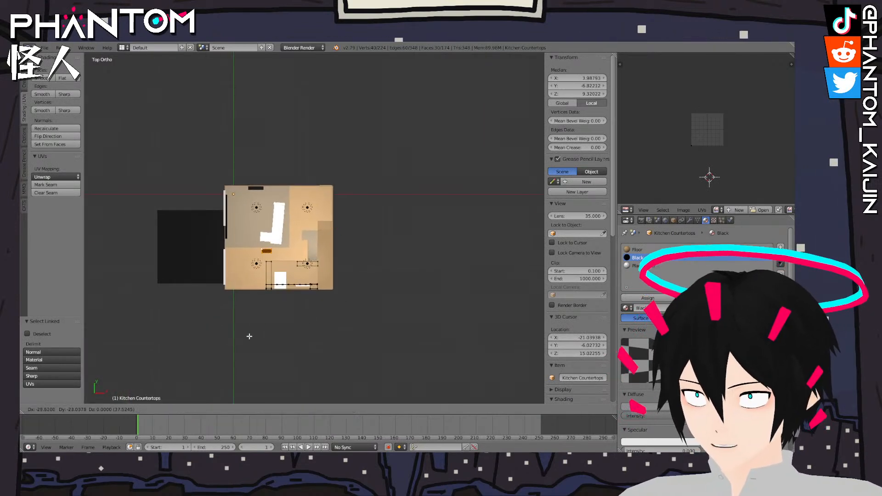
left_click(281, 339)
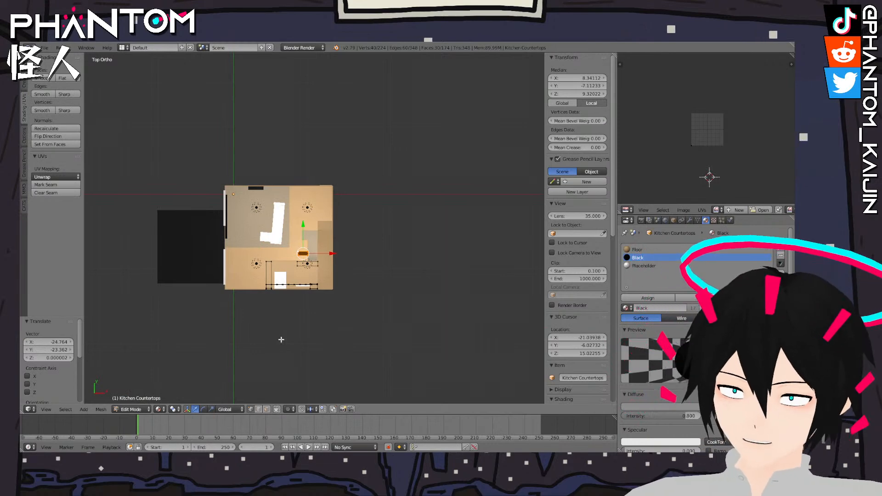
Rotate the table 90 degrees in top view
key("r")
key("9")
key("0")
key("Return")
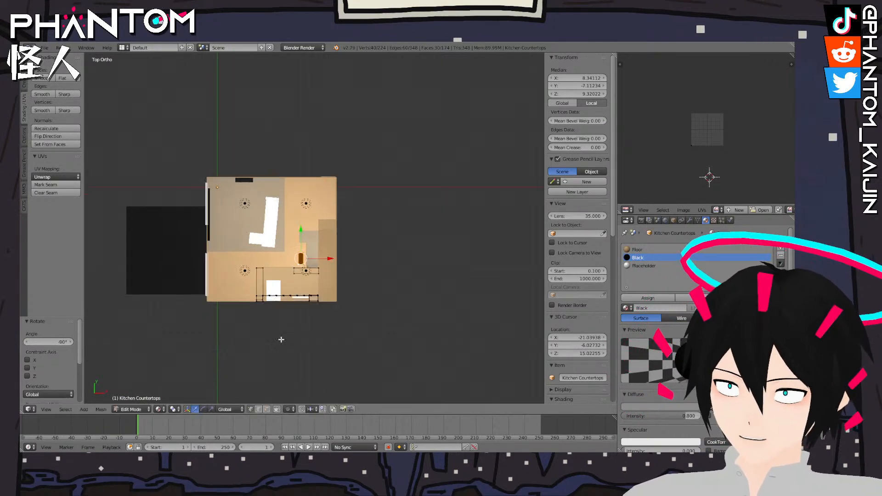
Lower the table vertically by about 9.56 in front view, down to the ground floor
scroll(281, 340, "up", 12)
middle_click_drag(281, 340, 398, 187)
scroll(362, 197, "down", 2)
key("KP_1")
scroll(357, 181, "down", 5)
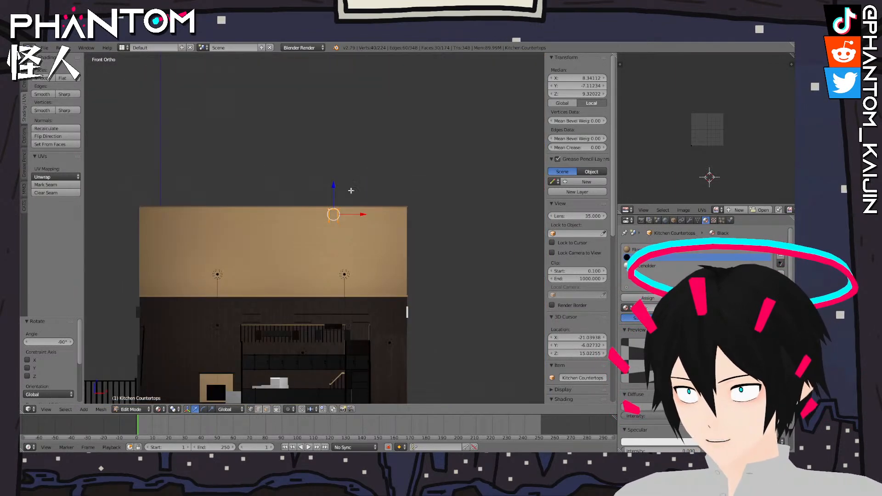
key("g")
key("z")
left_click(345, 363)
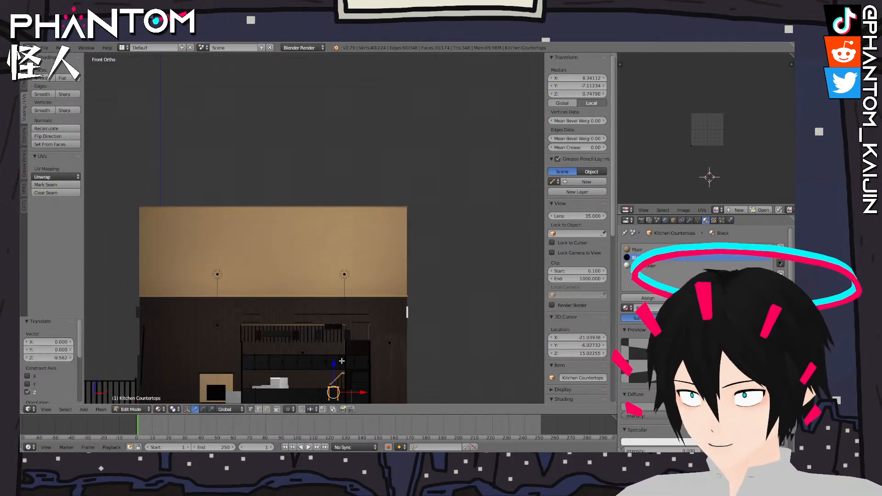
Rescale the whole table in its place beside the stairs
key("KP_3")
middle_click_drag(341, 360, 374, 391)
key("KP_7")
scroll(334, 260, "up", 6)
middle_click_drag(334, 260, 437, 256)
scroll(461, 132, "down", 4)
scroll(437, 256, "up", 3)
middle_click_drag(443, 307, 324, 47)
scroll(360, 341, "up", 2)
key("s")
left_click(348, 359)
Raise the table 0.08 along Z and scale it up by about 1.163
middle_click_drag(347, 359, 431, 259)
scroll(356, 344, "down", 4)
middle_click_drag(430, 258, 400, 156, "shift")
middle_click_drag(284, 300, 445, 335, "shift")
scroll(445, 335, "up", 3)
left_click_drag(376, 278, 376, 288)
key("s")
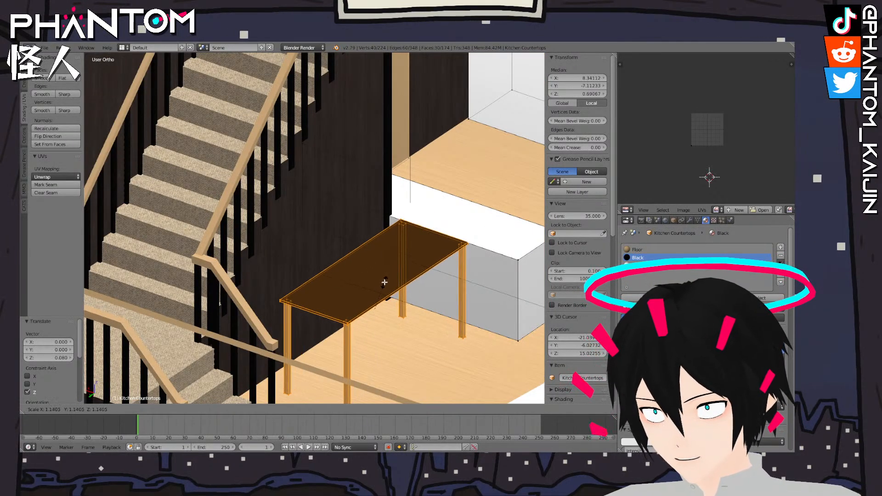
left_click(385, 284)
scroll(368, 288, "up", 8)
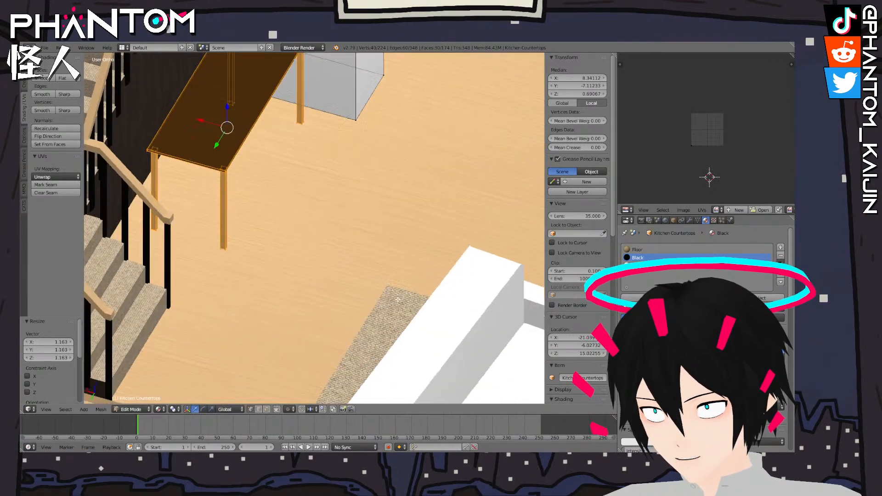
Move the table about 0.193 along X and -0.028 along Y, closer to the stairs, and leave edit mode
key("KP_7")
middle_click_drag(368, 289, 519, 64, "shift")
key("g")
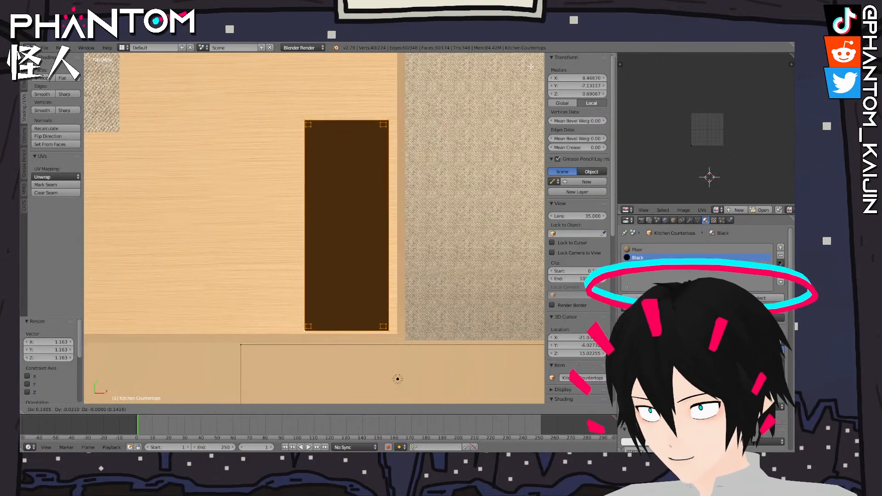
left_click(527, 80)
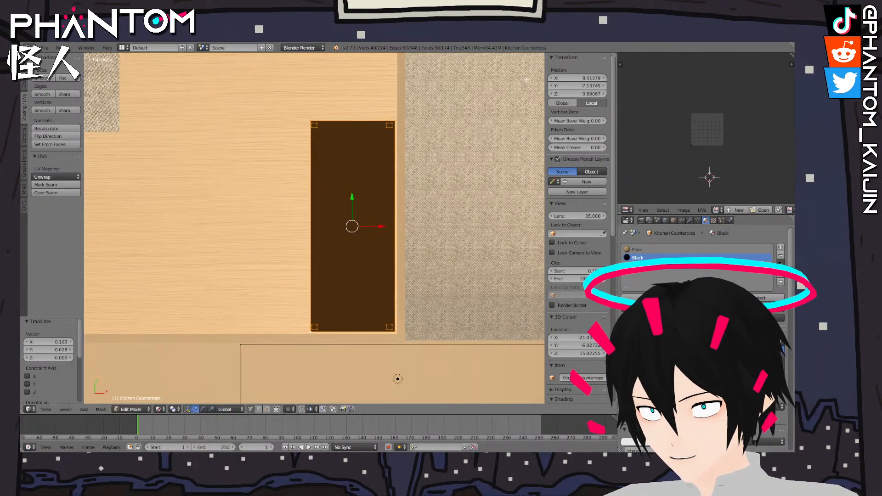
middle_click_drag(507, 123, 329, 270)
scroll(350, 291, "down", 6)
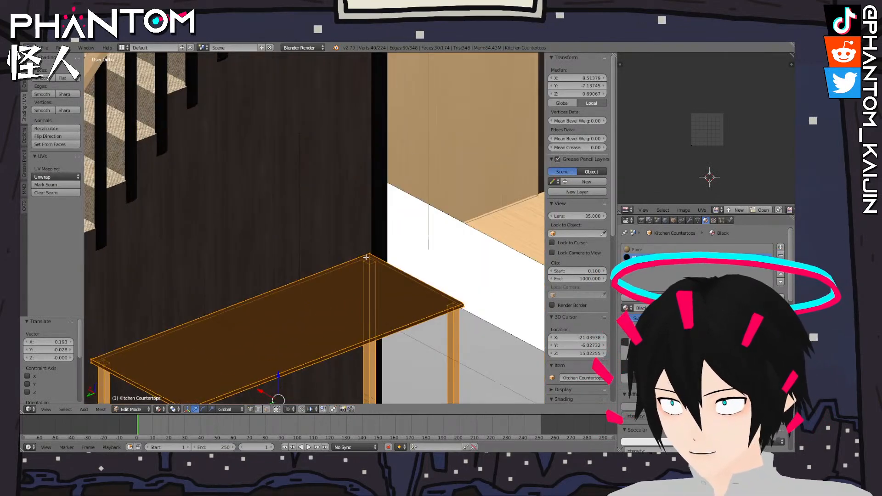
key("Tab")
scroll(374, 268, "down", 3)
middle_click_drag(395, 271, 426, 278)
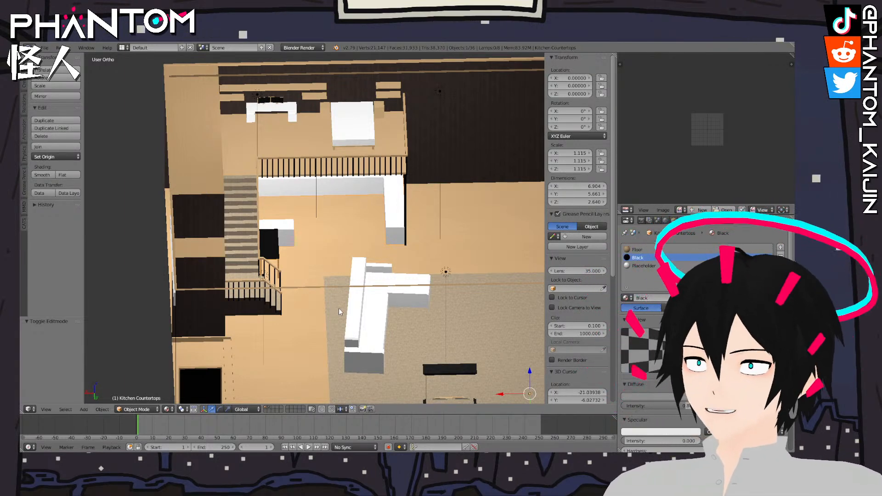
middle_click_drag(405, 302, 388, 208)
scroll(367, 209, "up", 3)
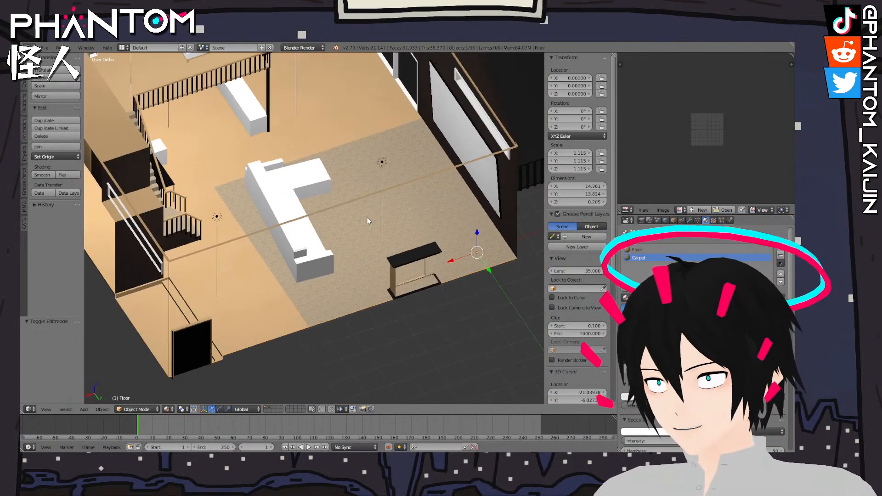
right_click(351, 301)
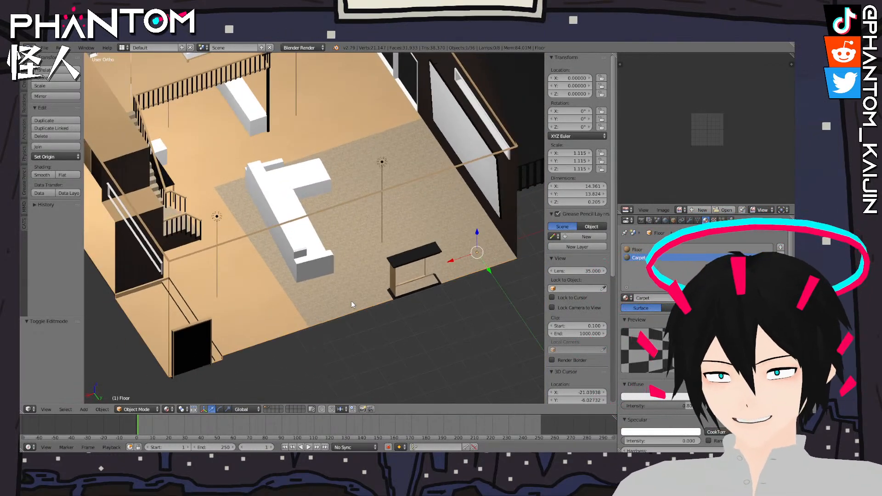
middle_click_drag(384, 259, 362, 280)
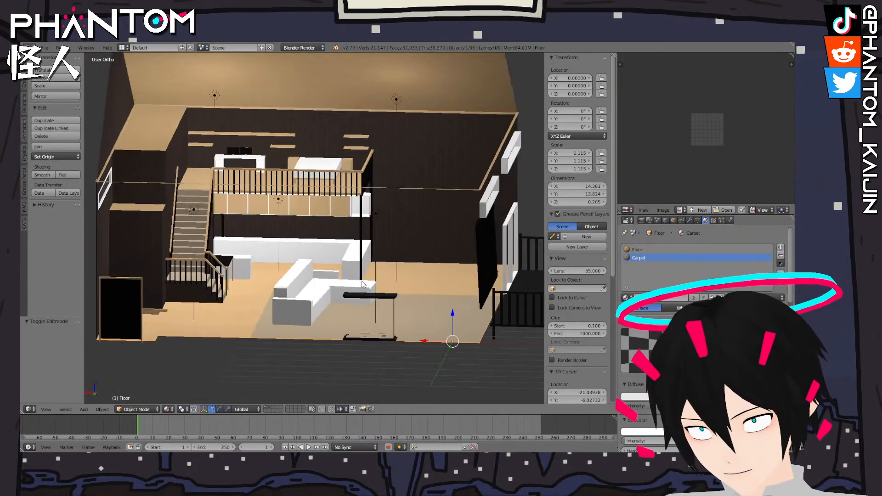
Turn the UV/Image editor area into an Outliner
left_click(627, 210)
left_click(639, 328)
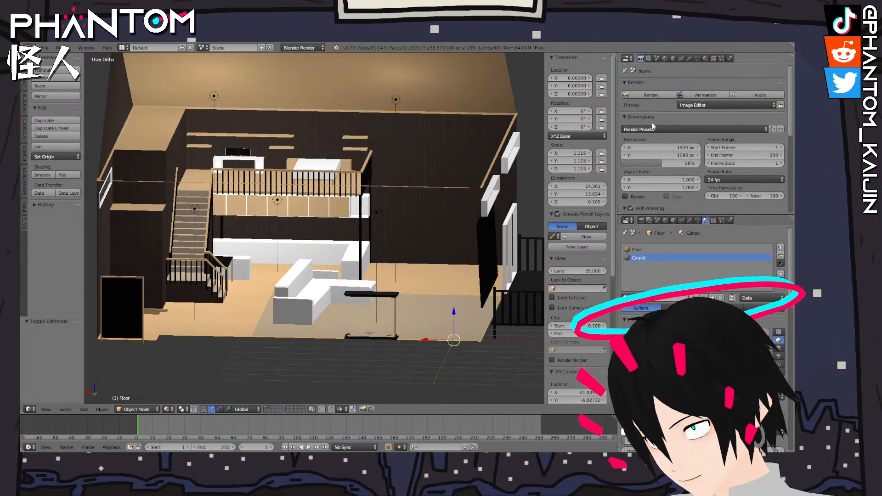
left_click(628, 58)
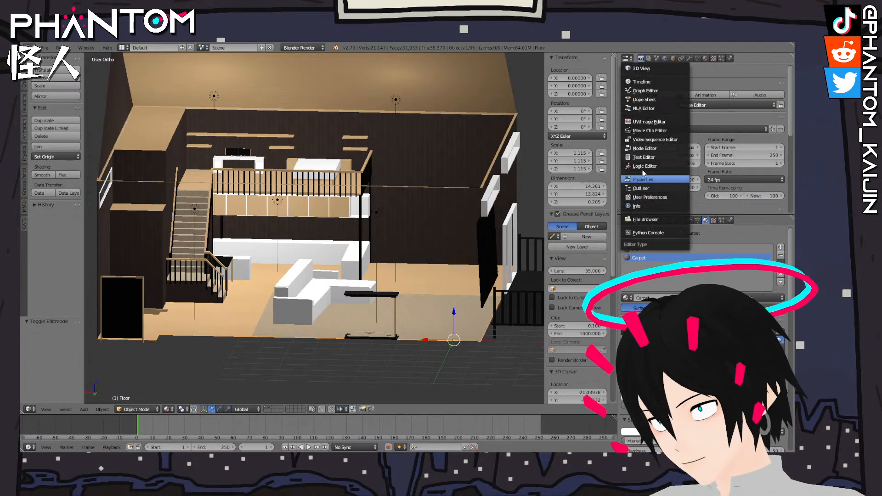
left_click(642, 189)
Make Z Test Model 4 Size and its hidden body and clothing parts visible in the viewport
left_click(768, 210)
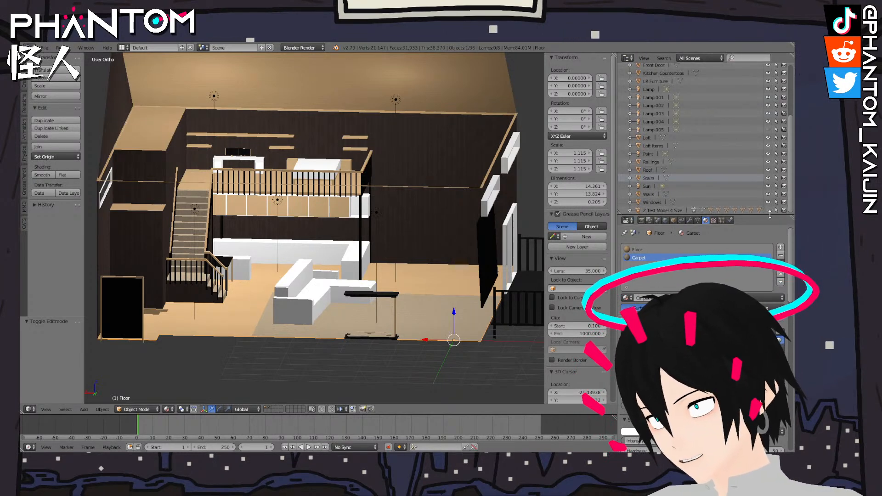
left_click(630, 210)
scroll(713, 207, "down", 7)
left_click(768, 129)
left_click(768, 137)
left_click(768, 145)
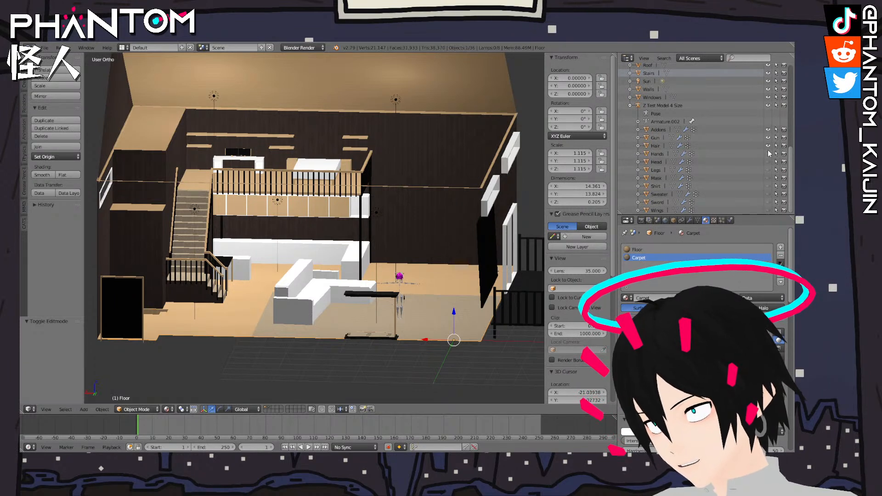
left_click(768, 186)
left_click(767, 194)
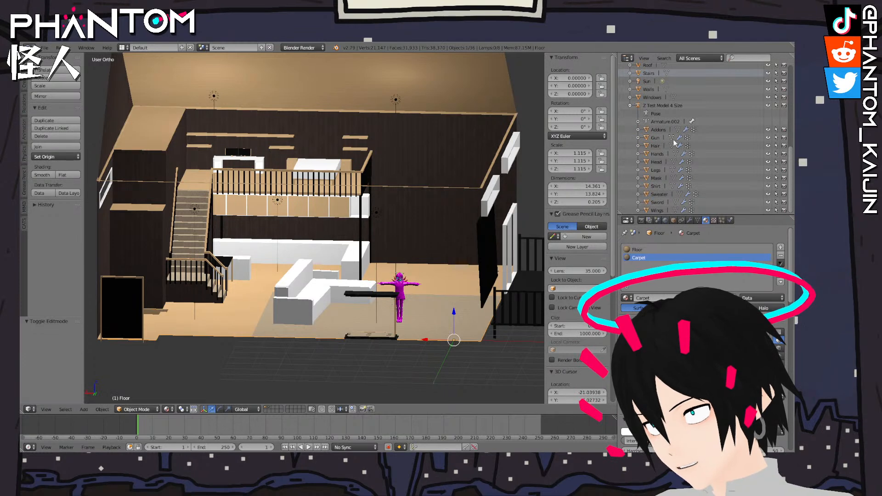
left_click(630, 105)
scroll(483, 301, "up", 5)
Select Z Test Model 4 Size and move it from the living room carpet up towards the loft
right_click(507, 323)
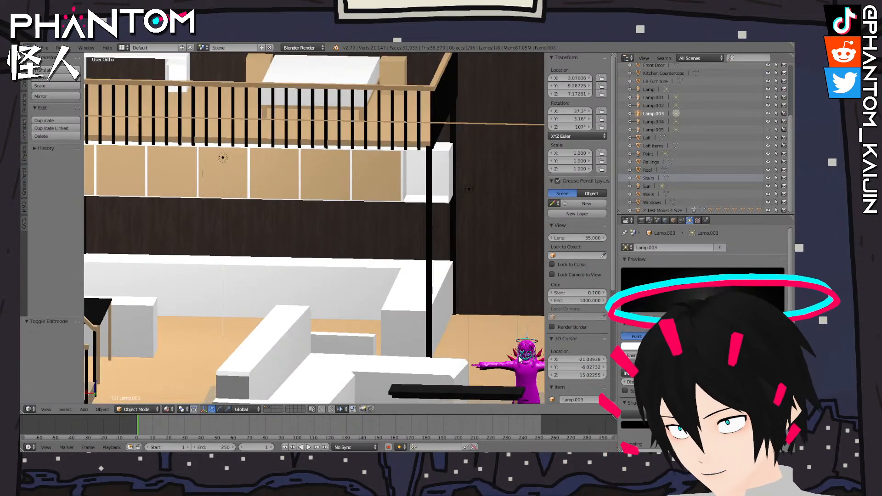
middle_click_drag(508, 323, 511, 343)
left_click(677, 212)
scroll(457, 252, "down", 5)
key("g")
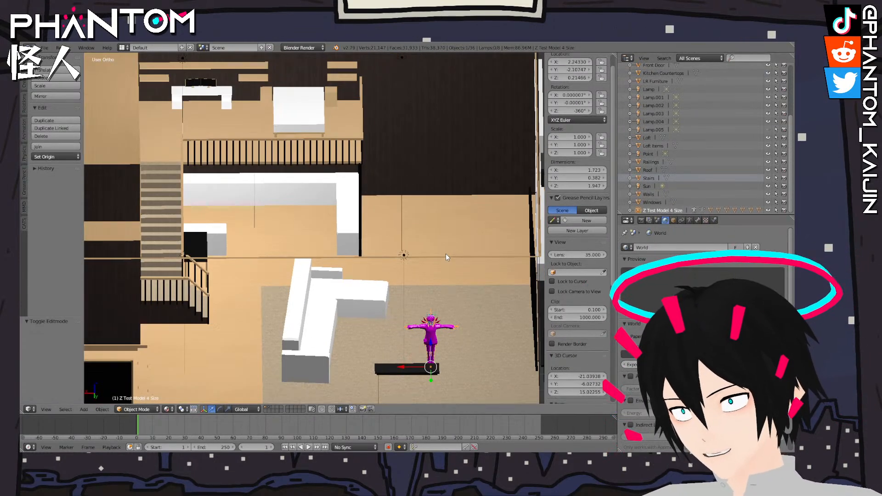
left_click(262, 74)
Position the test model at loft height above the loft floor, using the front and side views
middle_click_drag(337, 130, 325, 100)
key("KP_1")
scroll(325, 104, "down", 3)
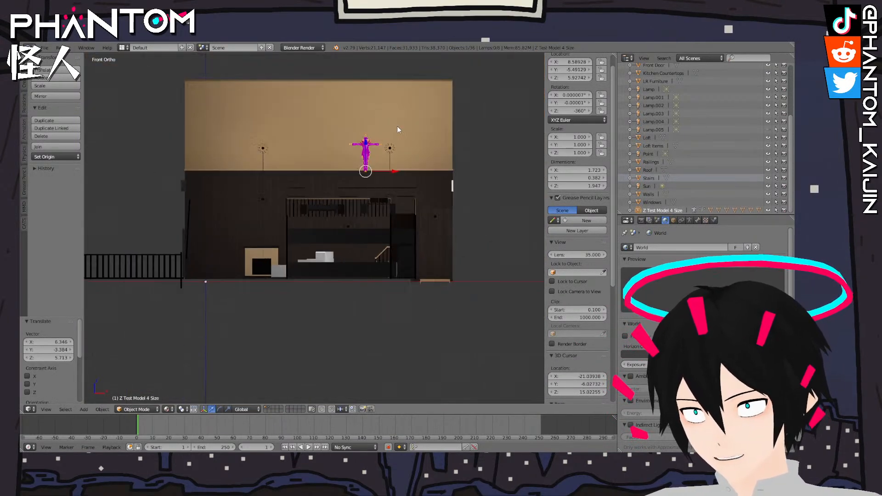
key("g")
left_click(411, 171)
middle_click_drag(421, 171, 411, 171)
key("KP_3")
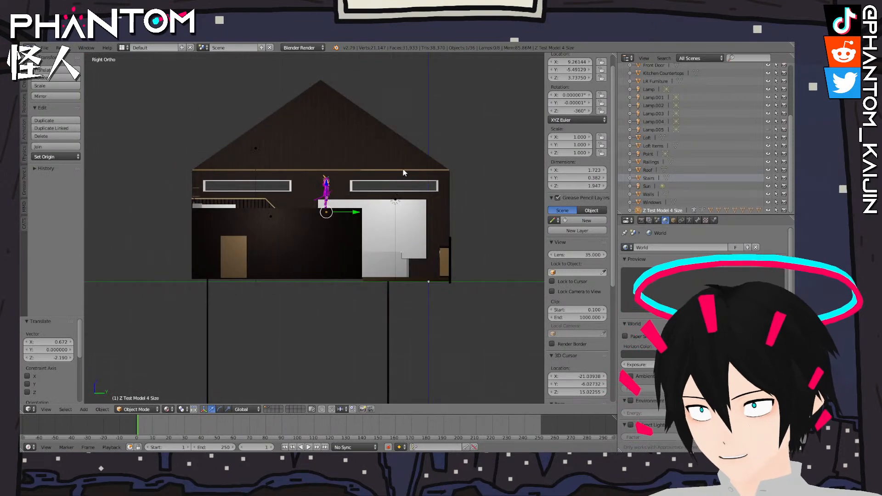
key("g")
left_click(294, 170)
Lower the test model about 0.067 along Z so it stands on the loft floor near the desk
scroll(294, 170, "up", 1)
middle_click_drag(294, 170, 222, 189)
scroll(222, 189, "up", 2)
middle_click_drag(237, 130, 313, 148, "shift")
scroll(484, 236, "up", 5)
middle_click_drag(377, 191, 405, 184)
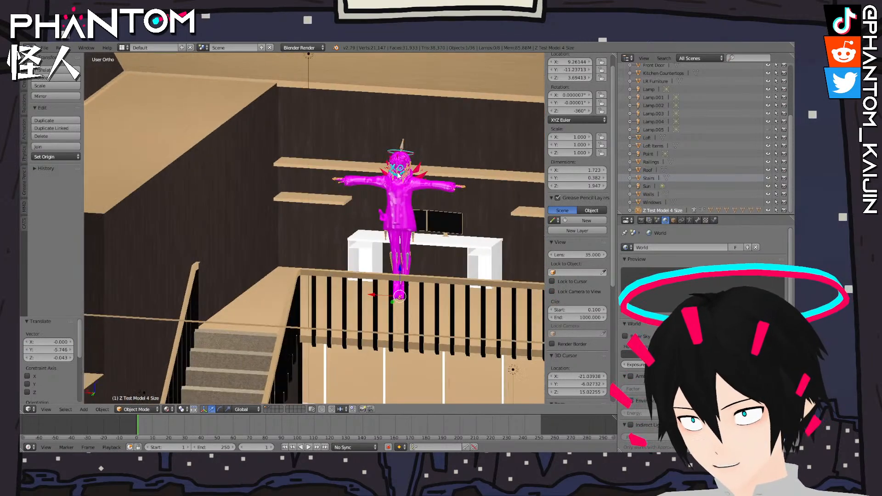
key("g")
key("z")
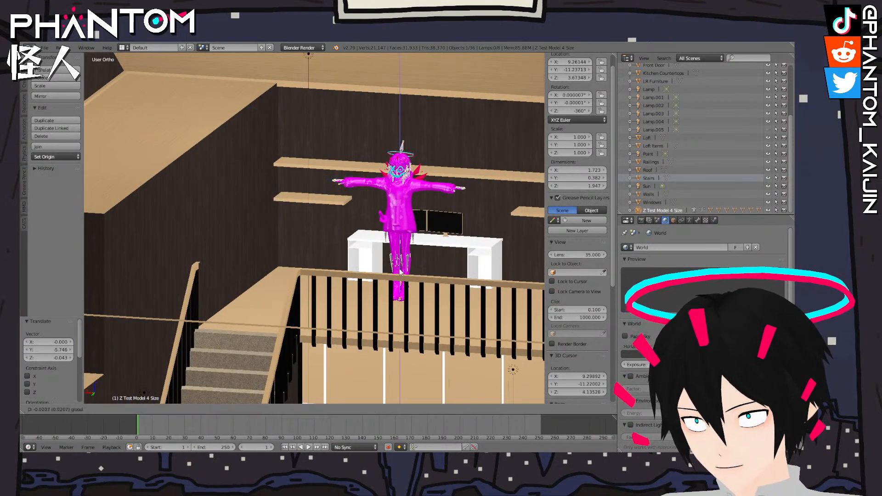
left_click(399, 272)
Edit the Loft Items object and select the complete desk with both monitors and their stands
scroll(433, 271, "up", 4)
middle_click_drag(433, 268, 241, 213, "shift")
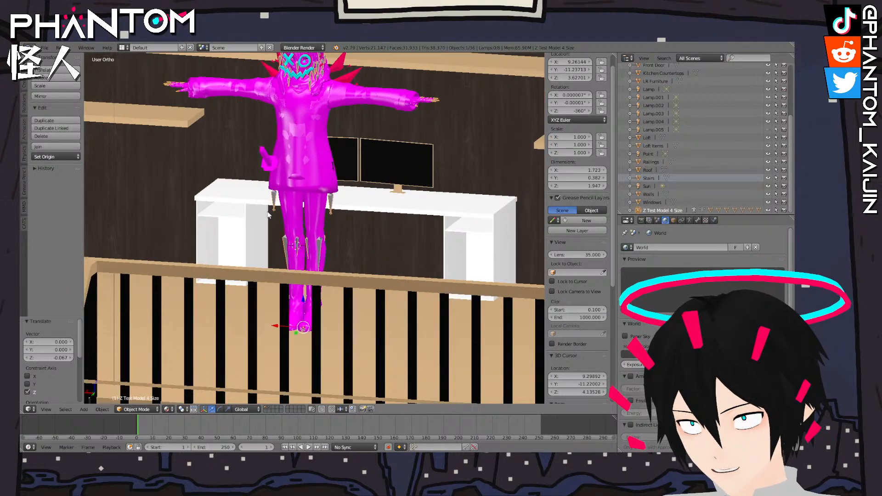
scroll(382, 216, "up", 2)
middle_click_drag(382, 216, 285, 249, "shift")
right_click(371, 234)
key("Tab")
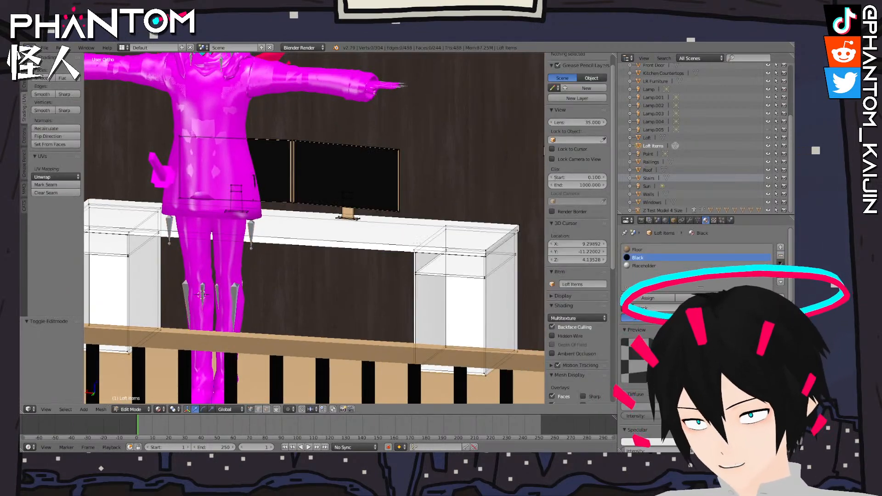
key("l")
scroll(184, 235, "down", 1)
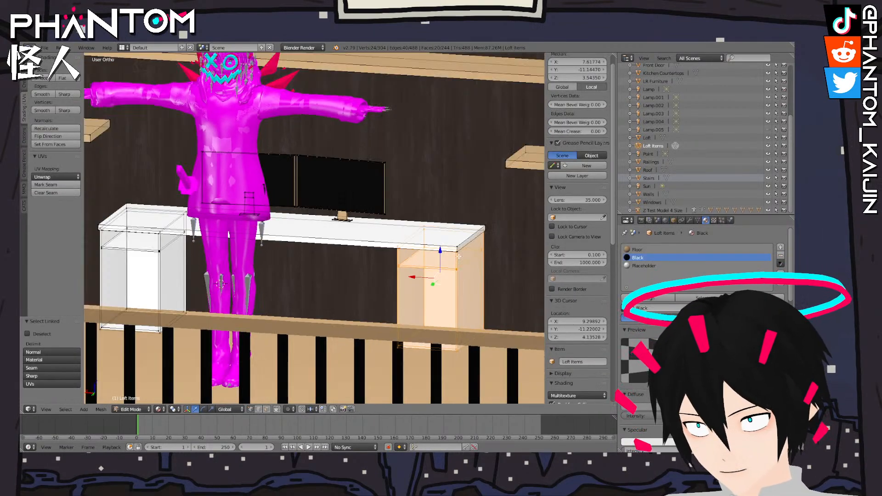
key("l")
key("l")
key("l")
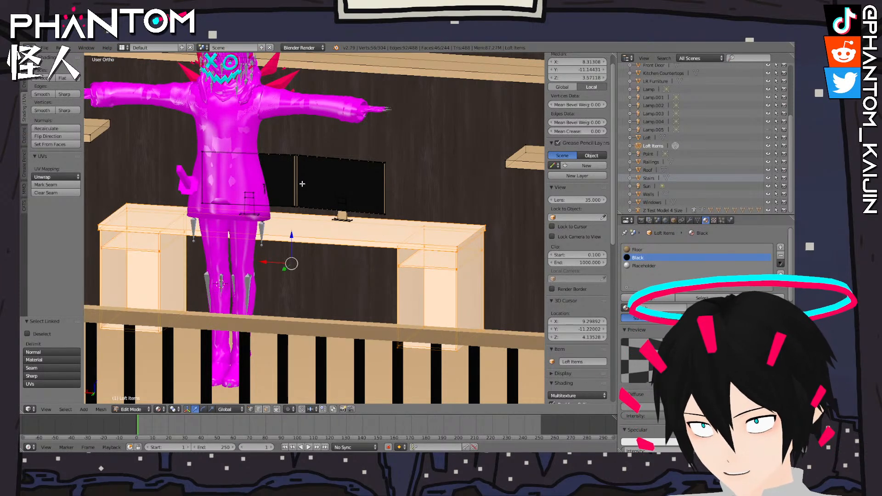
key("l")
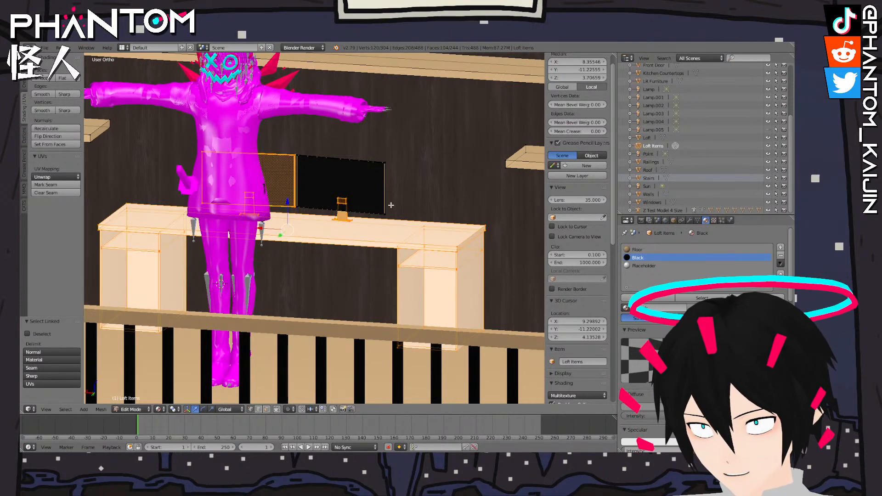
key("l")
scroll(387, 205, "down", 2)
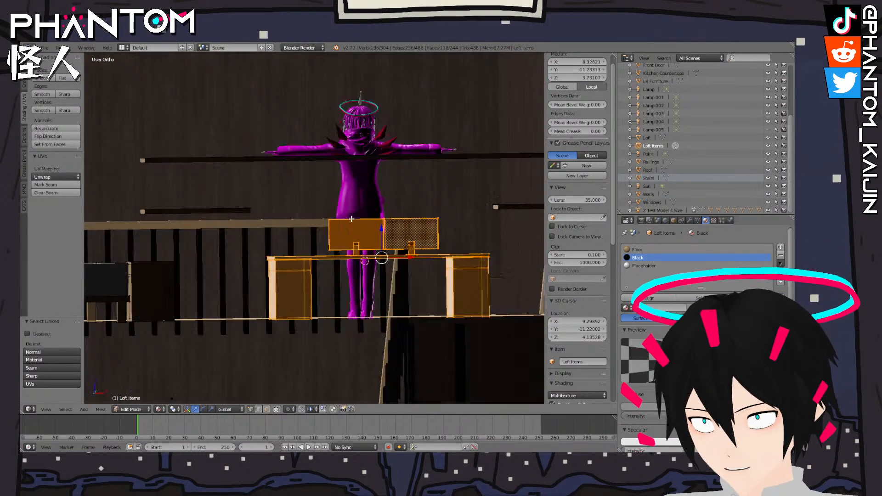
Scale the selected desk and monitors up by about 1.375 to suit the test model
key("KP_1")
middle_click_drag(353, 215, 507, 251)
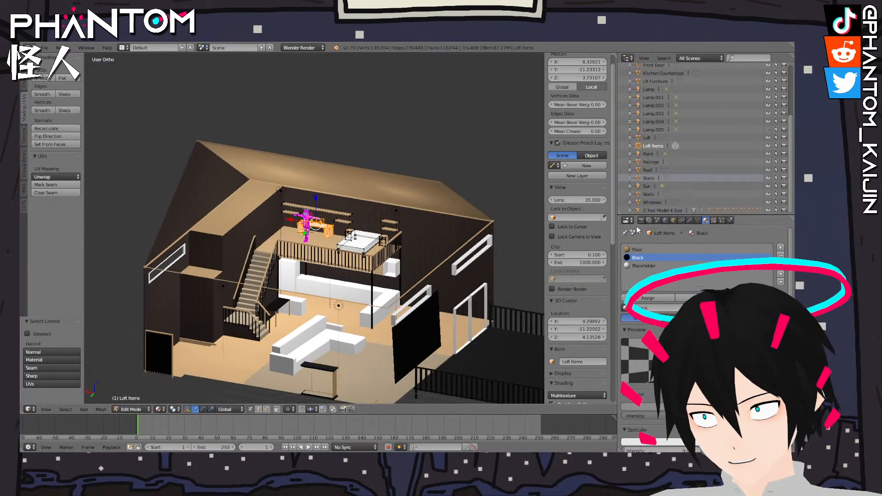
scroll(357, 242, "up", 10)
middle_click_drag(357, 243, 411, 276)
scroll(379, 218, "down", 6)
scroll(258, 260, "up", 5)
scroll(370, 222, "up", 4)
scroll(356, 247, "down", 4)
key("KP_5")
key("KP_1")
key("KP_5")
left_click(399, 278)
Raise the desk and monitors about 0.228 along Z, then lower them slightly to rest on the loft floor
key("g")
key("z")
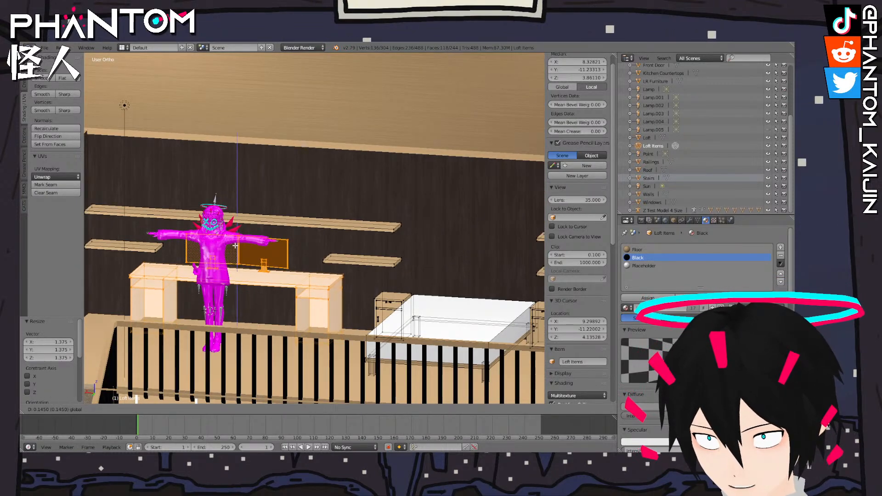
left_click(235, 239)
middle_click_drag(235, 239, 426, 195, "shift")
scroll(363, 237, "up", 4)
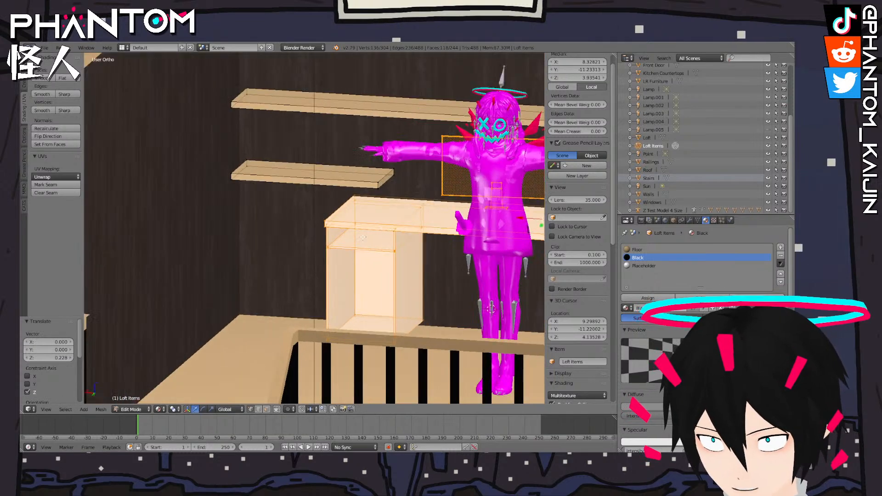
middle_click_drag(363, 237, 372, 240)
key("g")
key("z")
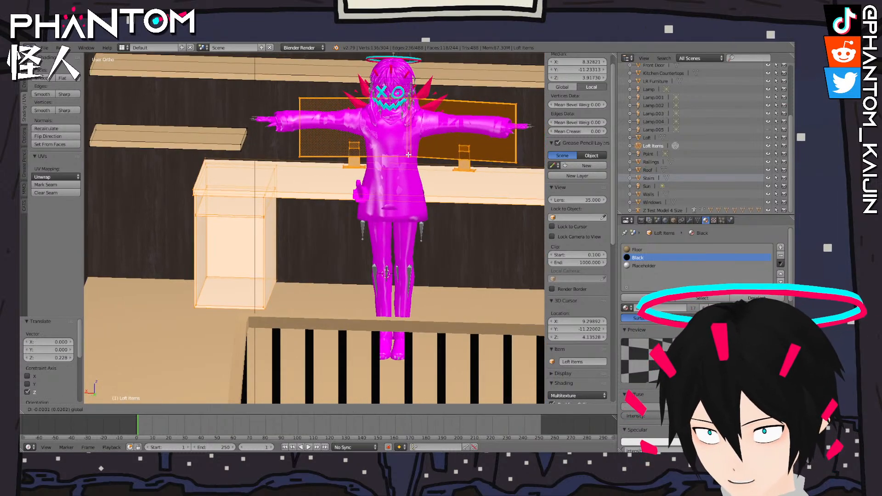
left_click(407, 155)
Select the three lower wall shelves of the loft and raise them about 0.276 along Z
middle_click_drag(407, 155, 165, 185)
right_click(274, 199)
key("l")
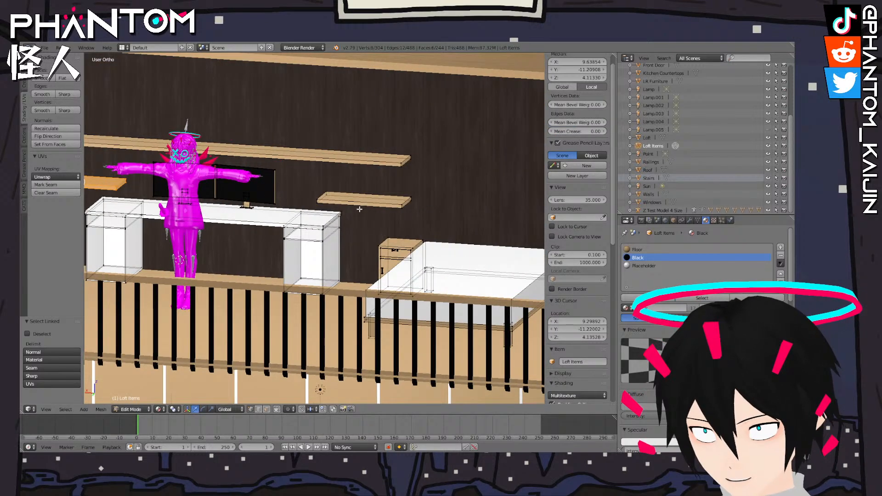
key("l")
middle_click_drag(426, 213, 362, 212, "shift")
key("l")
left_click_drag(254, 178, 260, 153)
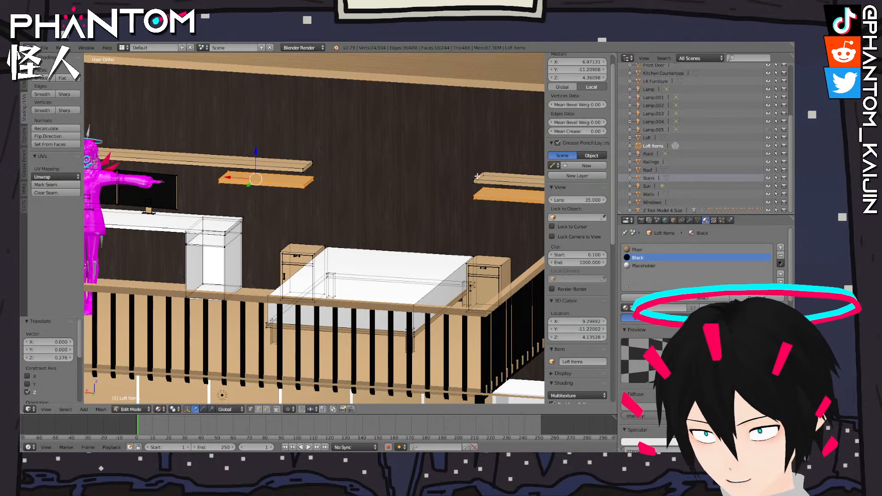
Select the upper wall shelves of the loft, raise them along Z and leave edit mode
right_click(473, 179)
key("l")
key("l")
middle_click_drag(300, 165, 454, 185)
left_click_drag(410, 186, 411, 149)
key("Tab")
middle_click_drag(370, 171, 295, 217)
scroll(376, 175, "down", 6)
scroll(336, 191, "up", 2)
scroll(275, 212, "up", 4)
right_click(353, 201)
key("Tab")
key("Tab")
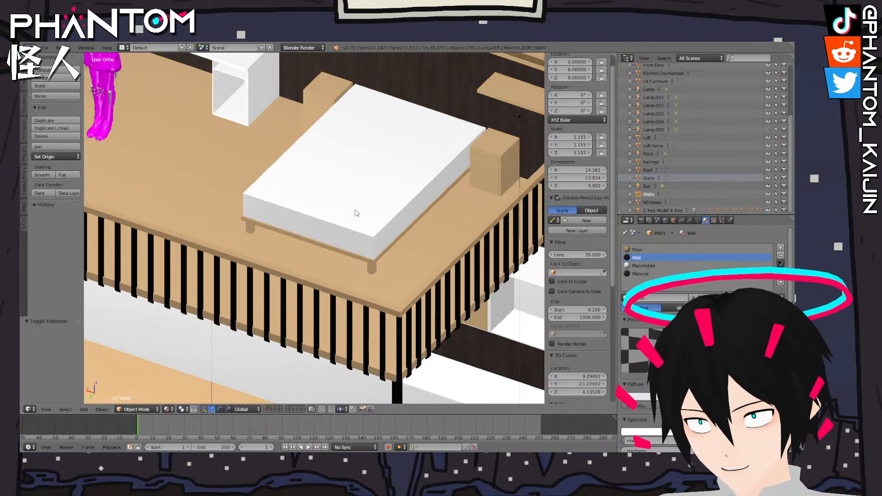
Select the bed and both nightstands in the loft furniture mesh and scale them up by about 1.22
right_click(357, 156)
key("Tab")
key("l")
key("l")
key("l")
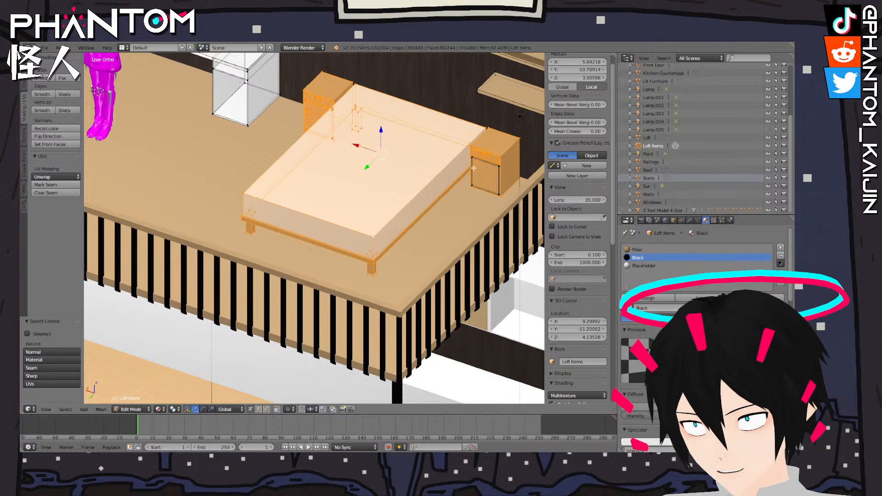
key("KP_1")
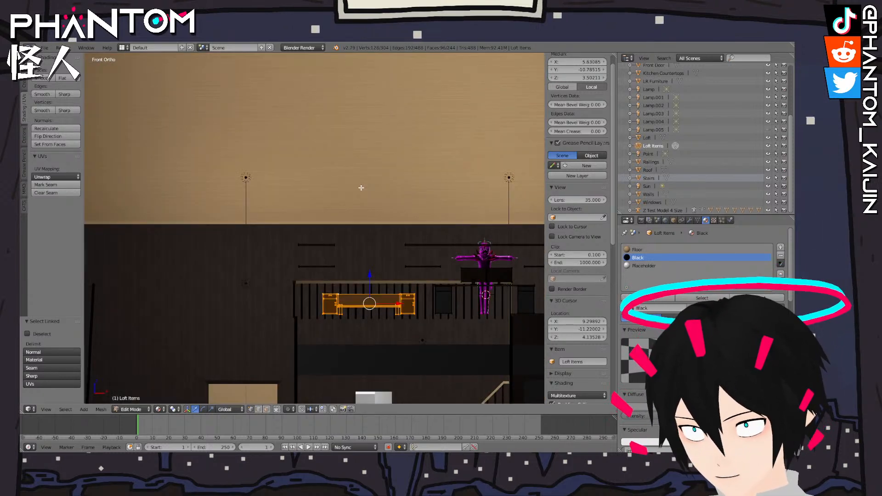
key("KP_3")
key("KP_Decimal")
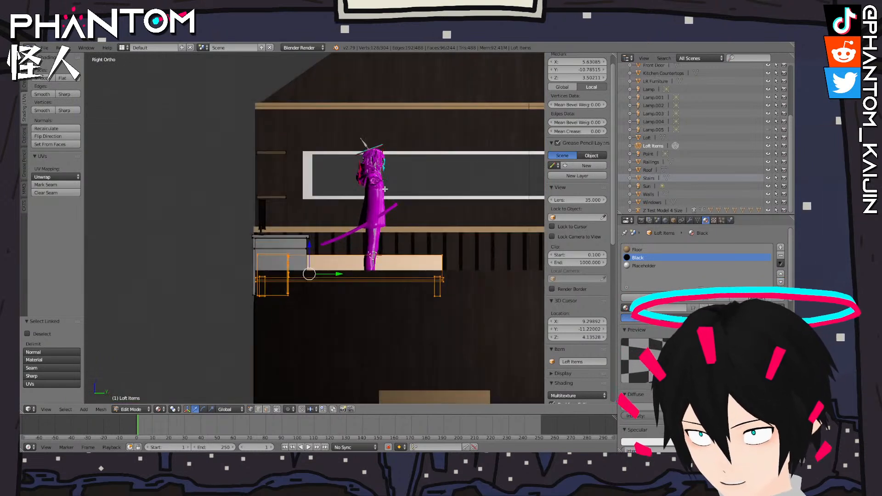
key("s")
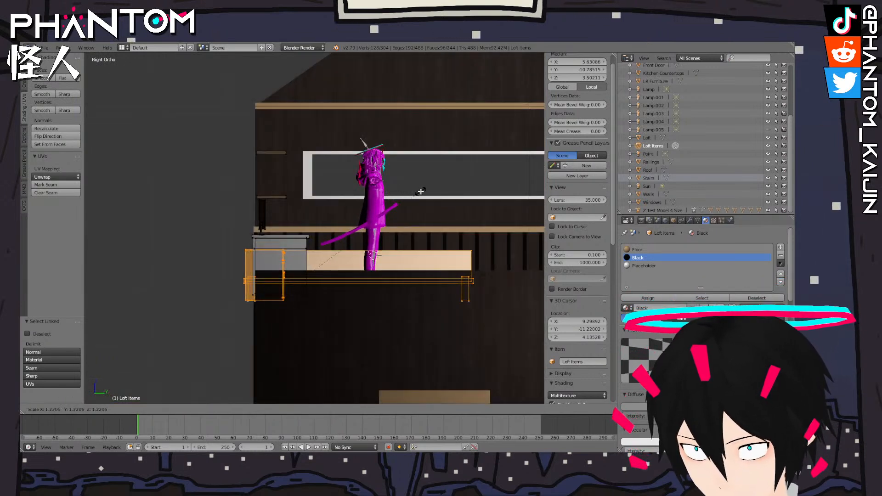
left_click(421, 191)
Raise the bed and nightstands about 0.156 along Z, scale them up another 1.105 and nudge them to sit against the back wall
key("g")
left_click(430, 182)
key("s")
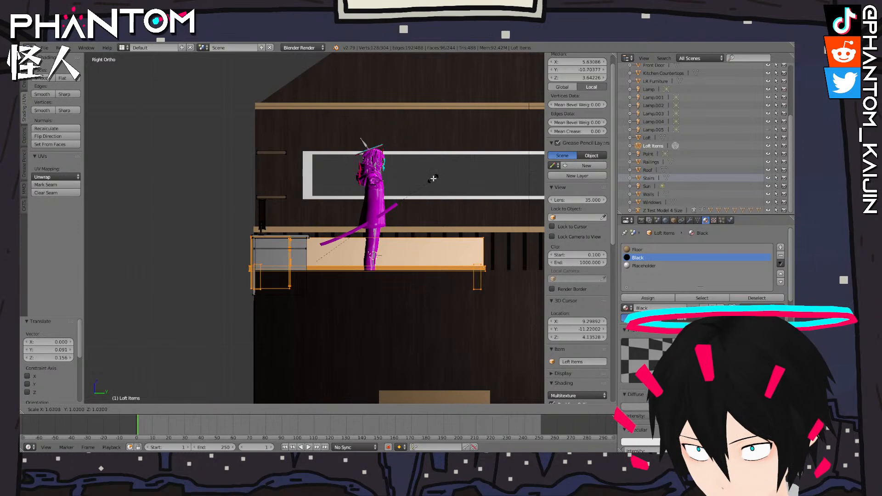
left_click(442, 178)
key("g")
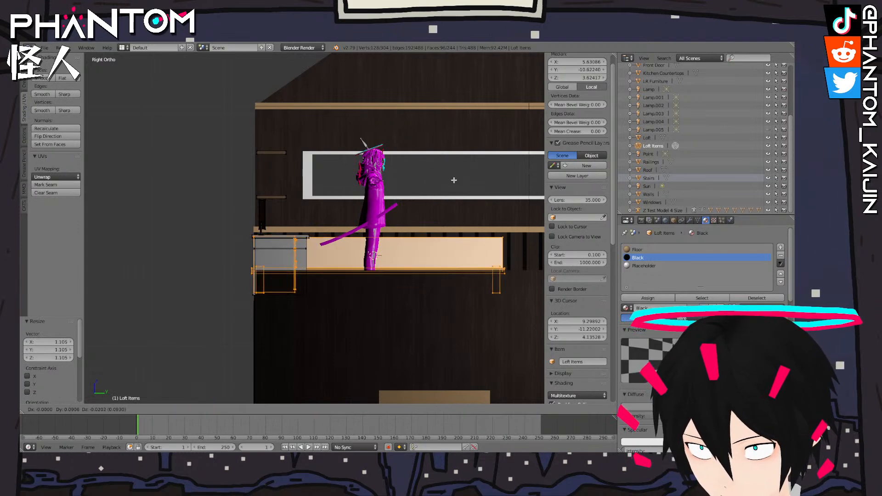
left_click(454, 180)
Shift the bed and nightstands slightly along X to center them between the wall shelves
middle_click_drag(453, 180, 313, 242)
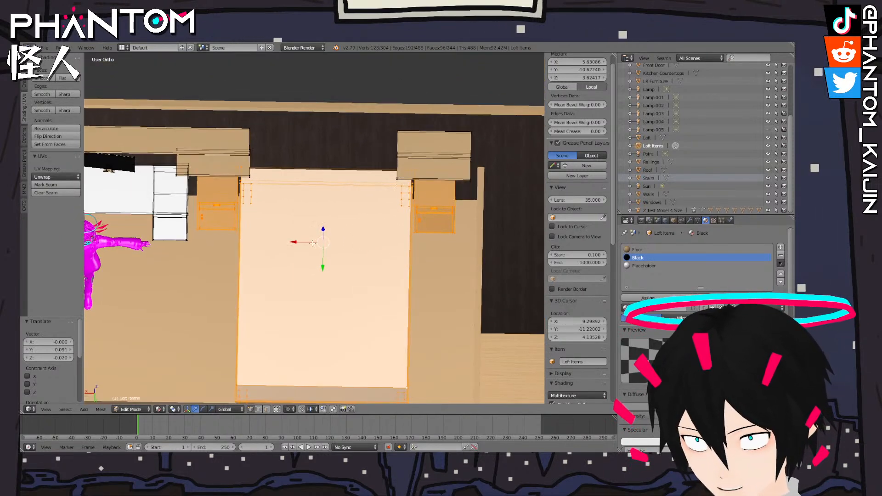
key("KP_7")
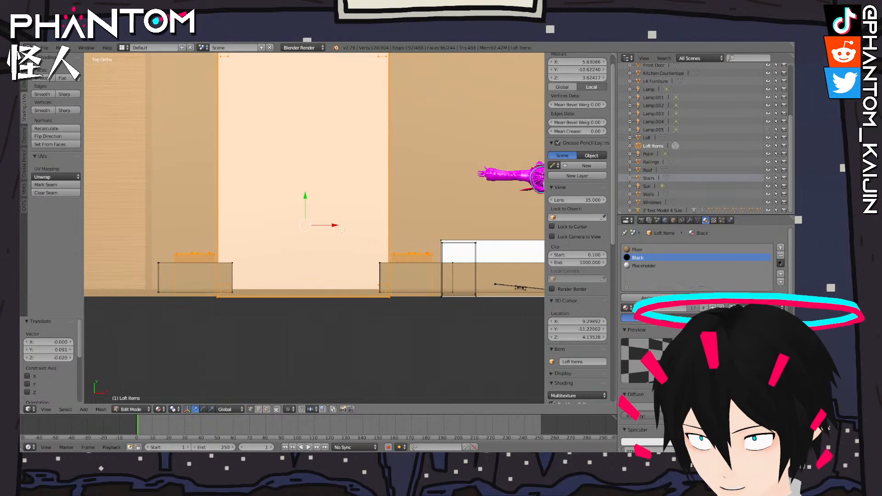
key("g")
key("x")
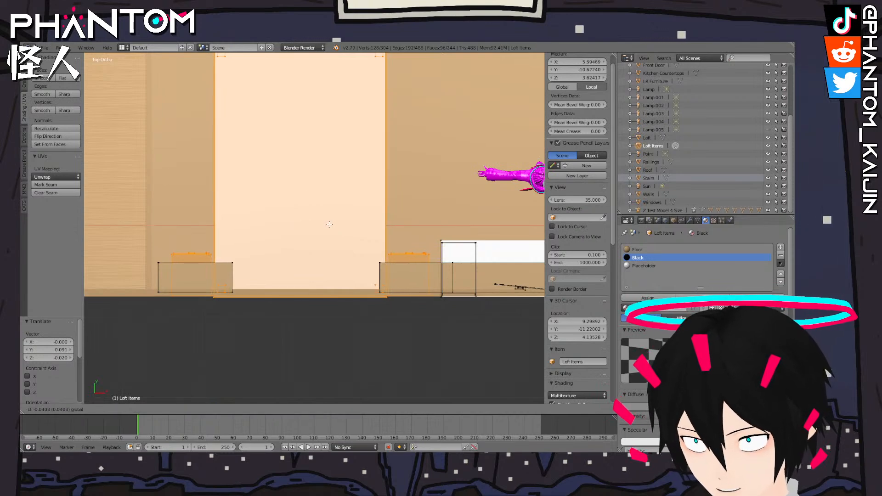
left_click(330, 225)
Select the two short wall shelves above the nightstand at the loft's outer edge and move them about -0.182 along X
middle_click_drag(329, 224, 356, 122)
right_click(396, 174)
key("l")
left_click_drag(357, 122, 364, 121)
left_click(370, 122)
middle_click_drag(370, 122, 373, 120)
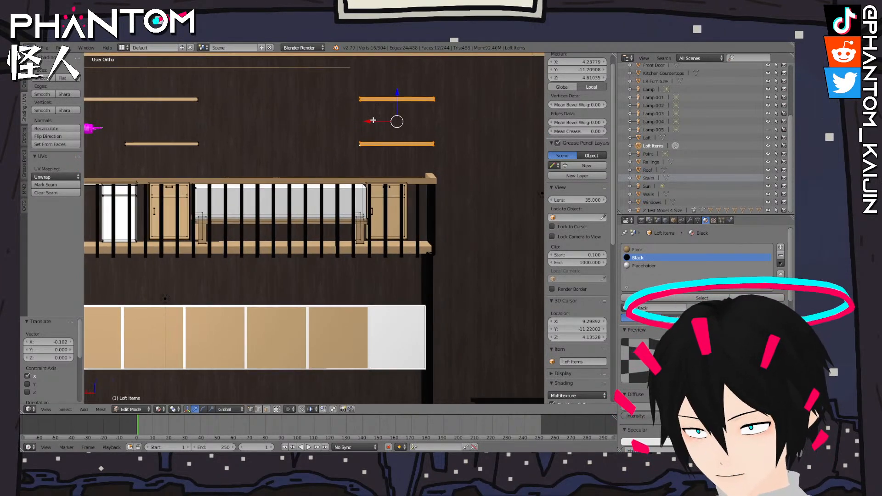
Fine-tune the two short shelves' position along X from the top view and leave edit mode
key("KP_7")
scroll(376, 179, "up", 4)
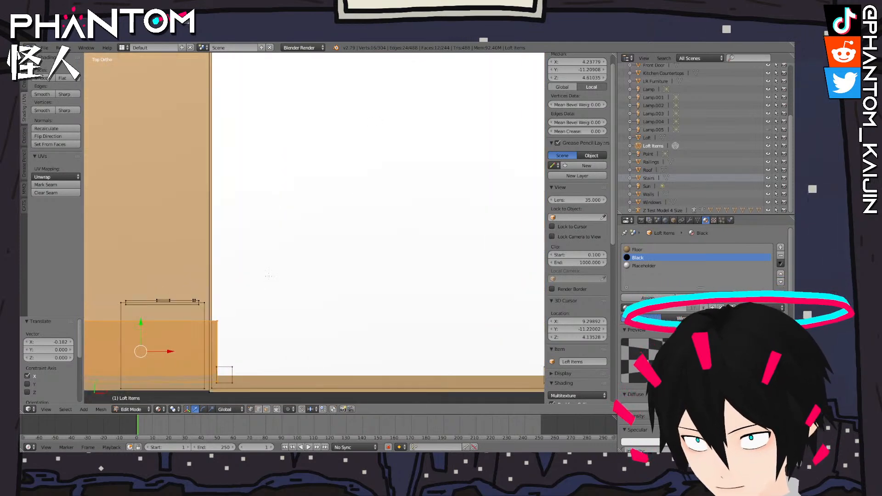
middle_click_drag(269, 280, 246, 219, "shift")
scroll(245, 219, "down", 2)
left_click_drag(206, 270, 212, 270)
key("Tab")
Select the whole character test model and rotate it -90° in the side view so it lies flat
middle_click_drag(211, 270, 299, 198)
scroll(367, 203, "down", 5)
scroll(475, 232, "up", 5)
scroll(288, 166, "down", 3)
right_click(237, 115)
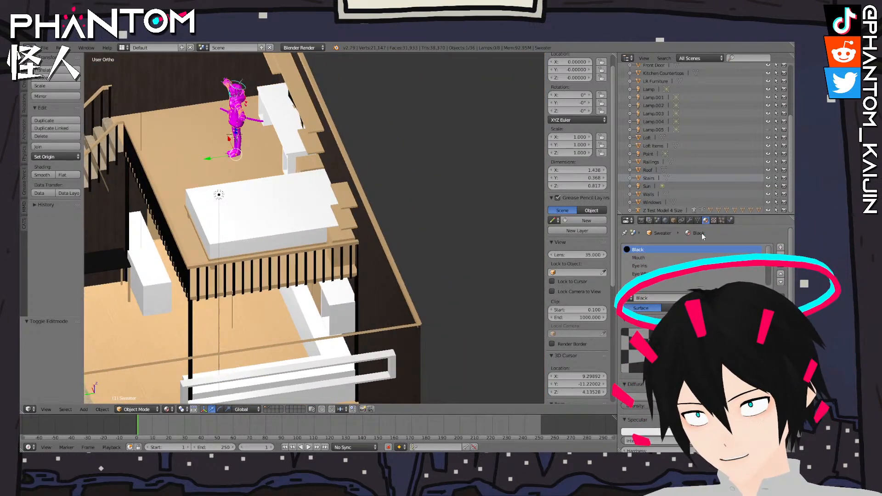
left_click(662, 210)
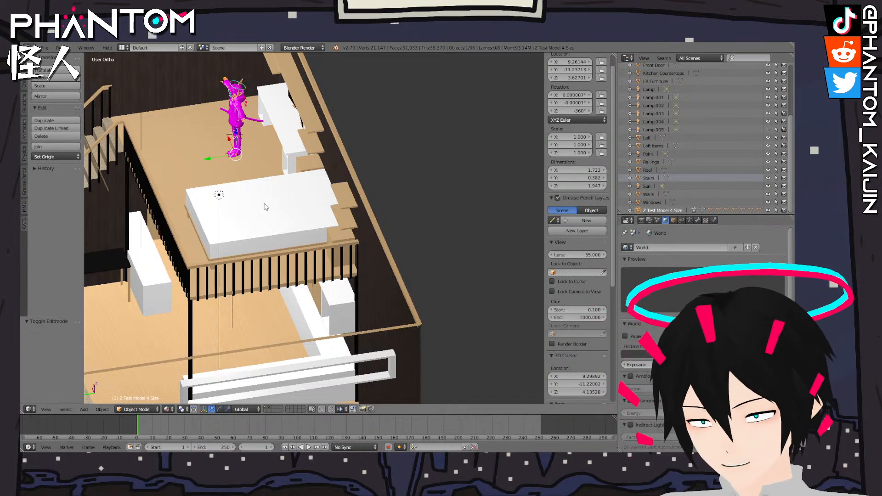
key("KP_3")
key("KP_Decimal")
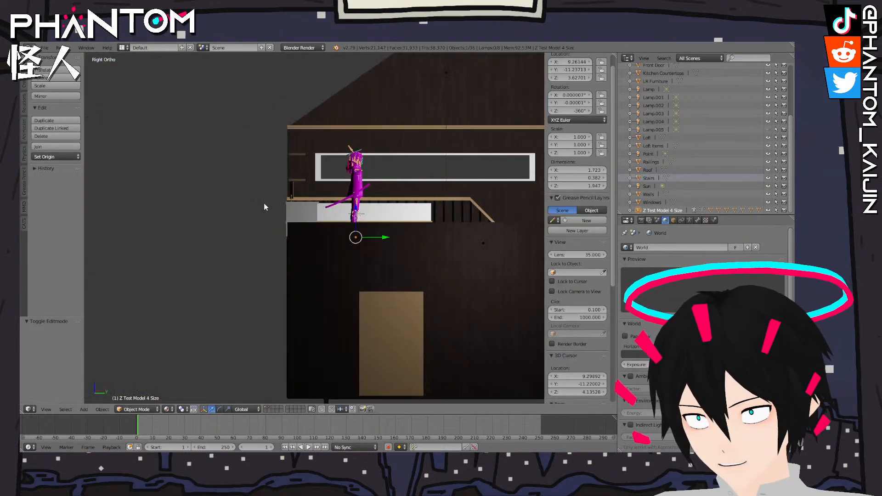
key("r")
key("x")
key("9")
key("0")
key("minus")
key("Return")
middle_click_drag(264, 203, 198, 248)
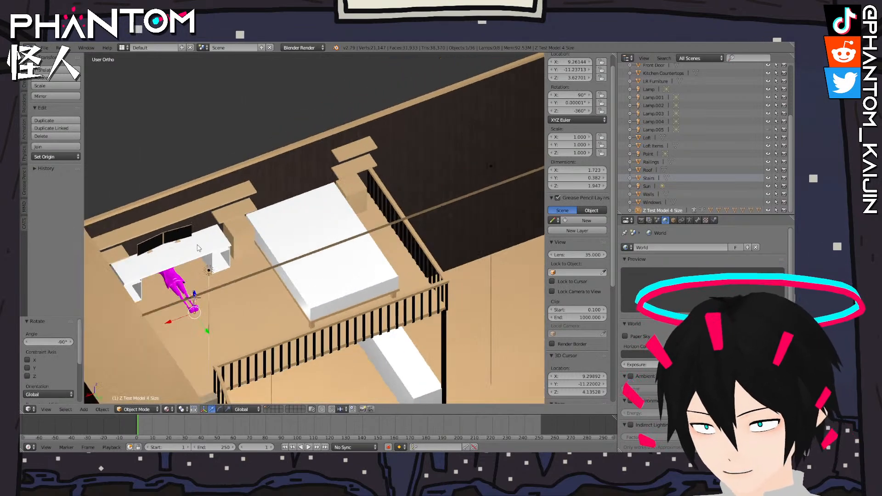
Place the lying test model on the bed, moving it about -3.137 on X and 1.107 on Y and raising it onto the mattress
key("KP_7")
key("g")
left_click(332, 176)
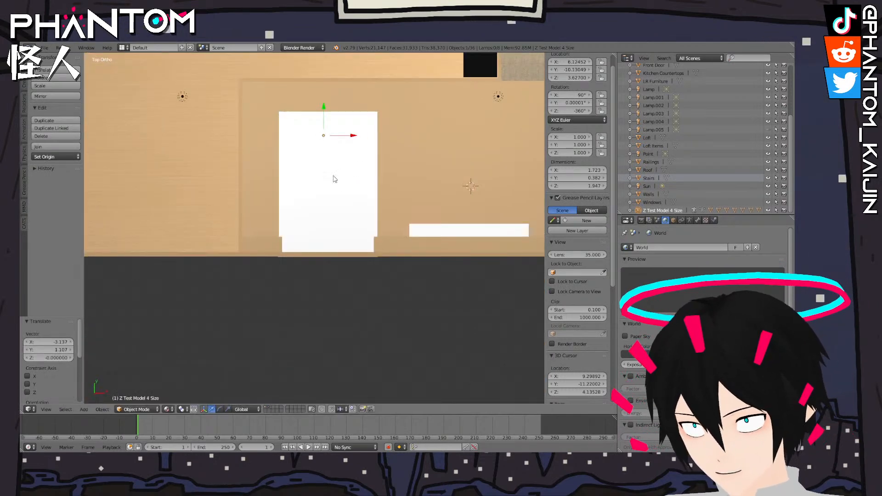
key("KP_3")
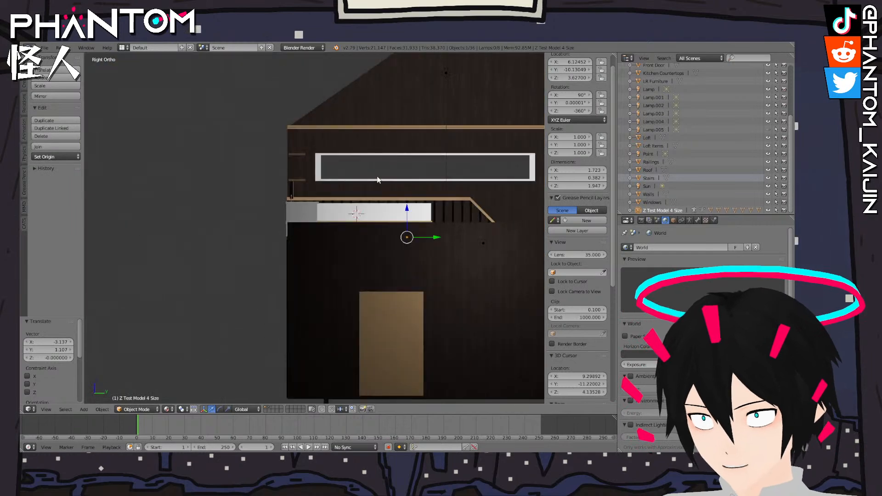
key("g")
key("z")
left_click(408, 160)
middle_click_drag(408, 160, 368, 248)
left_click_drag(399, 355, 385, 333)
middle_click_drag(397, 325, 376, 262)
Select the foot end of the bed's mattress and frame with its legs and move it about -0.524 along Y to shorten the bed
right_click(439, 310)
key("Tab")
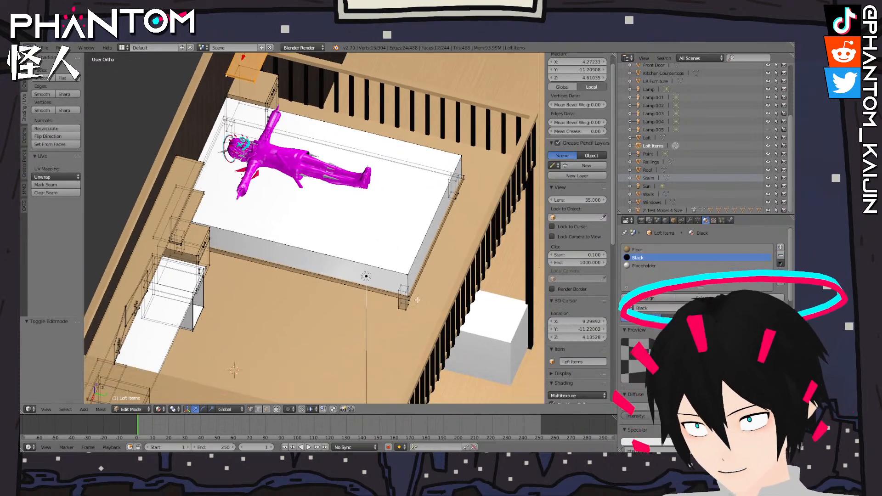
right_click(407, 306)
key("l")
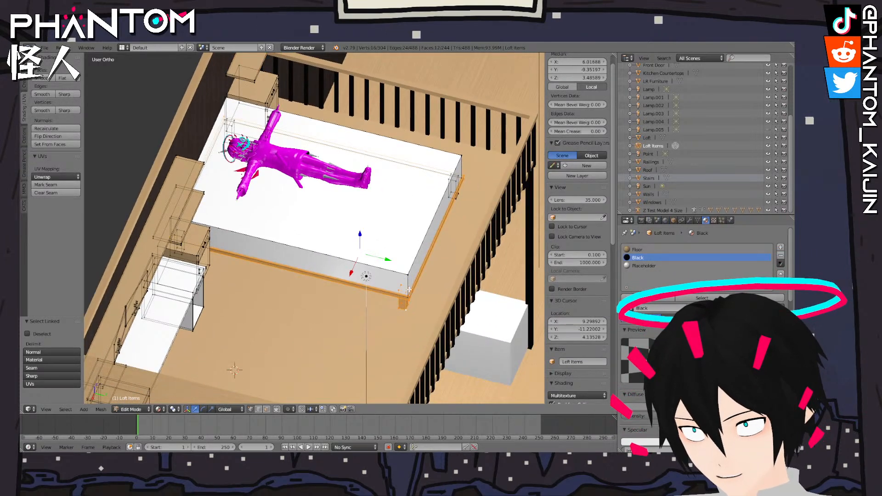
right_click(407, 309)
key("l")
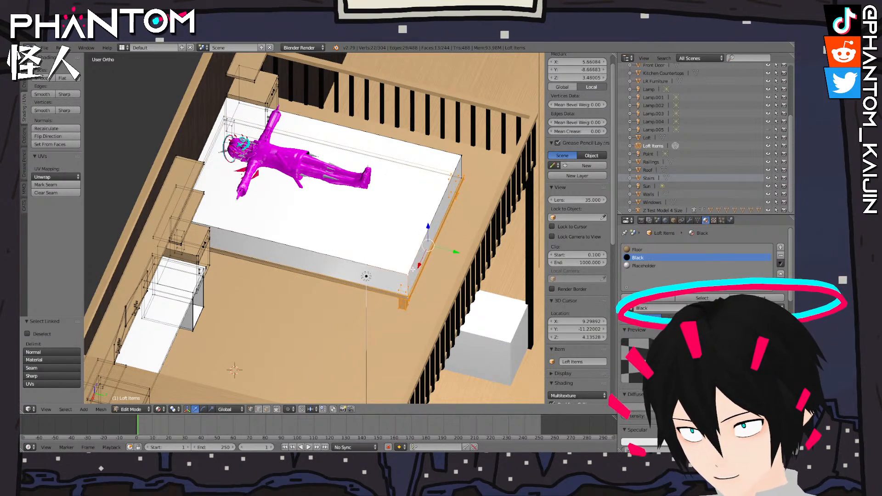
key("KP_7")
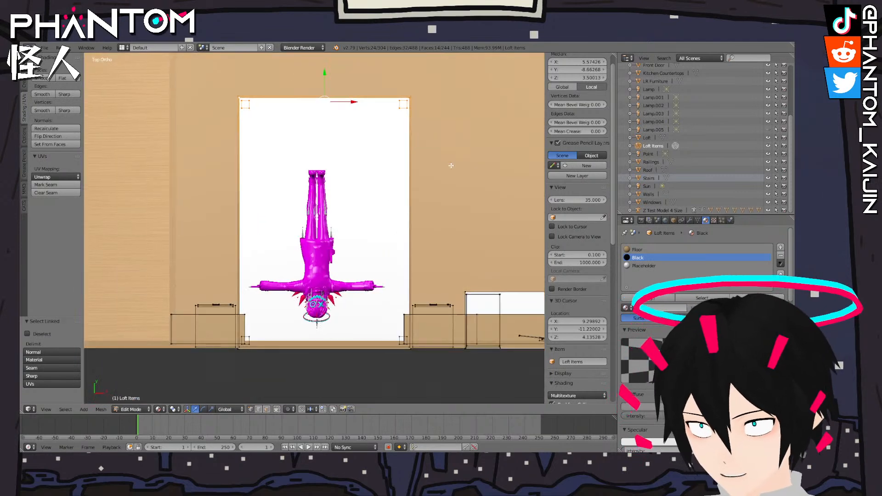
left_click_drag(323, 74, 322, 116)
middle_click_drag(297, 144, 439, 143)
scroll(363, 136, "down", 4)
Select the test model and rotate it 90° in the side view so it stands upright
left_click(671, 212)
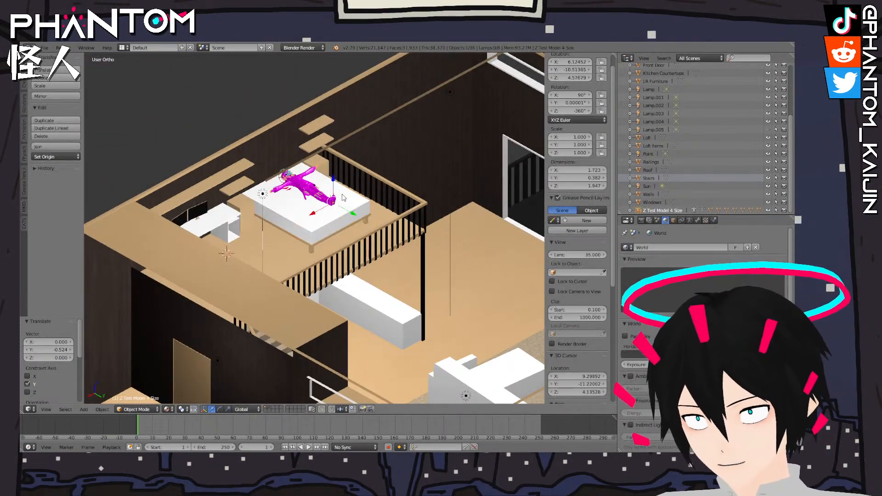
key("KP_3")
key("r")
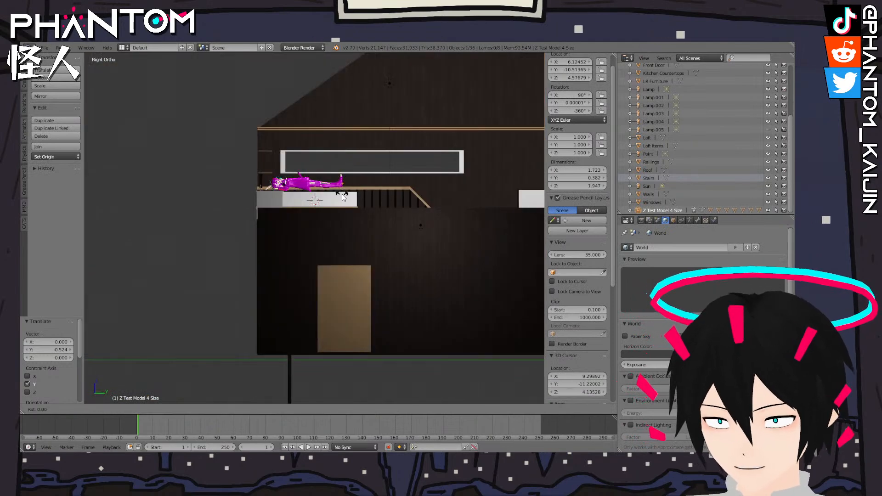
key("9")
key("0")
key("Return")
Move the test model about -4.553 on X and 8.872 on Y into the living room, and lower it along Z to the ground floor
middle_click_drag(342, 194, 302, 214)
scroll(301, 214, "down", 5)
key("KP_7")
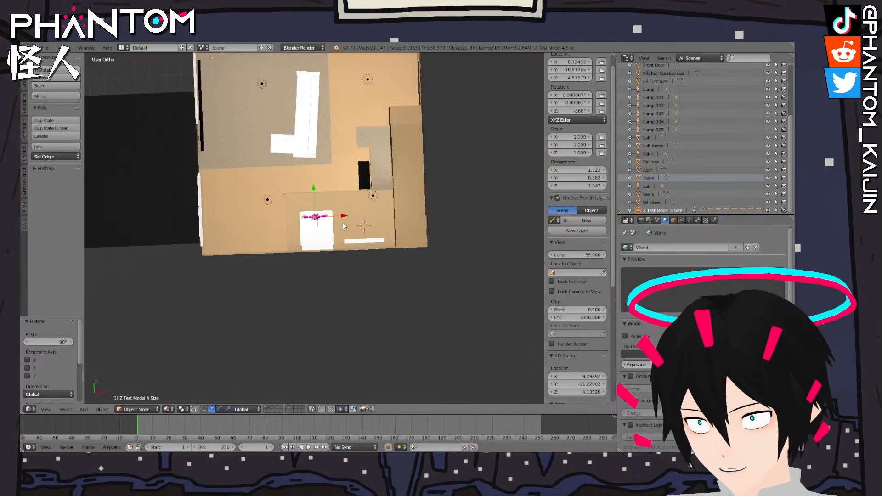
key("g")
left_click(283, 122)
key("KP_3")
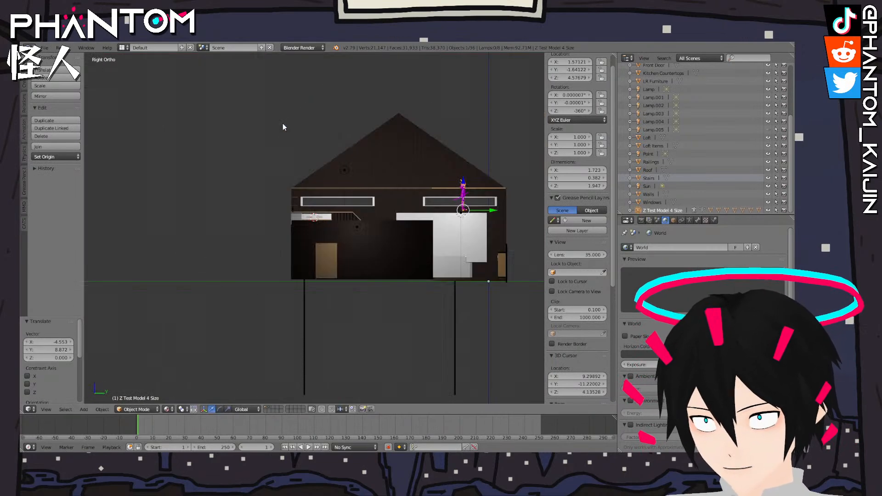
key("g")
key("z")
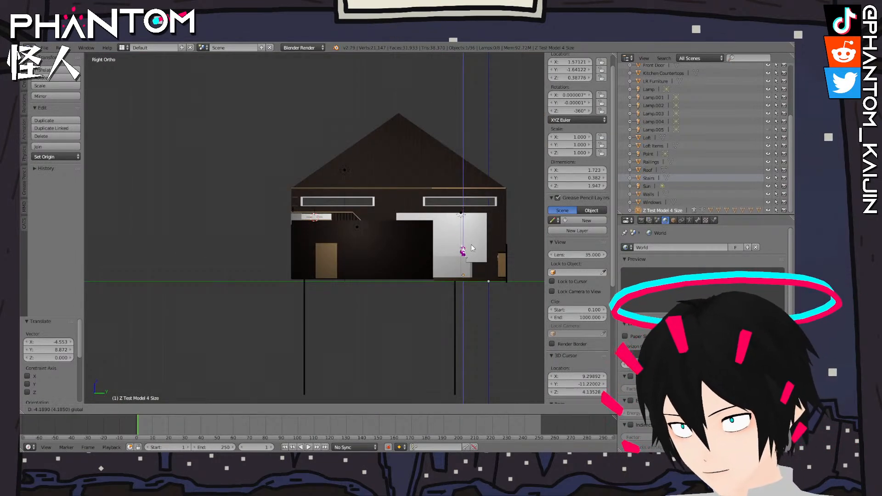
left_click(471, 248)
middle_click_drag(471, 249, 408, 222)
scroll(367, 229, "up", 5)
key("Tab")
scroll(393, 233, "up", 4)
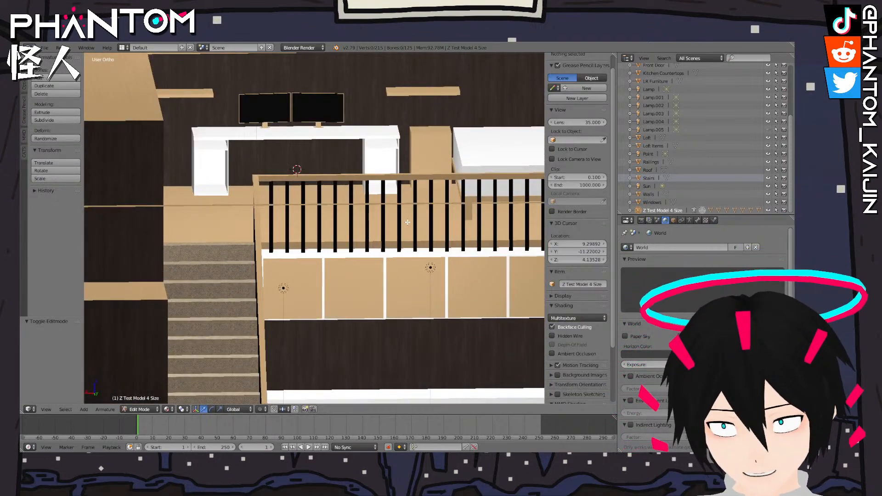
scroll(450, 139, "down", 6)
middle_click_drag(450, 139, 401, 194)
scroll(368, 217, "up", 4)
key("Tab")
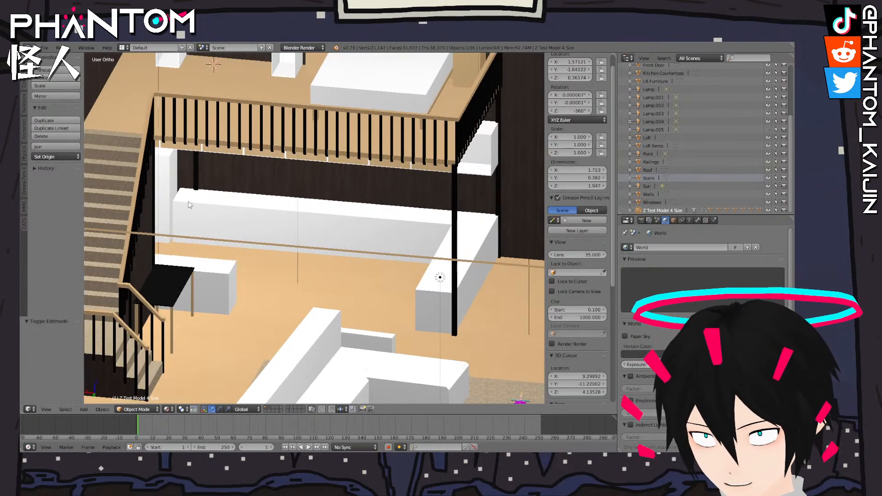
Select the top faces of the L-shaped kitchen counter and the counter beside the black-topped table, and raise them along Z
right_click(185, 203)
key("Tab")
right_click(183, 191)
right_click(174, 202, "shift")
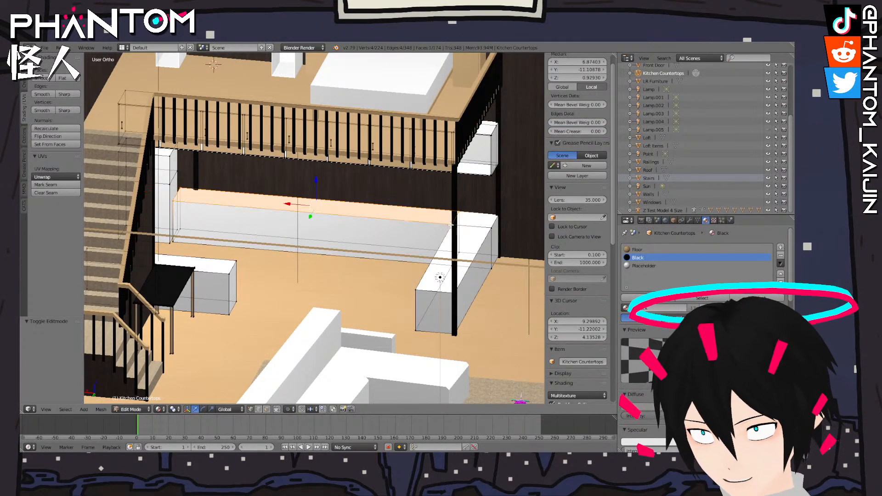
right_click(408, 288, "shift")
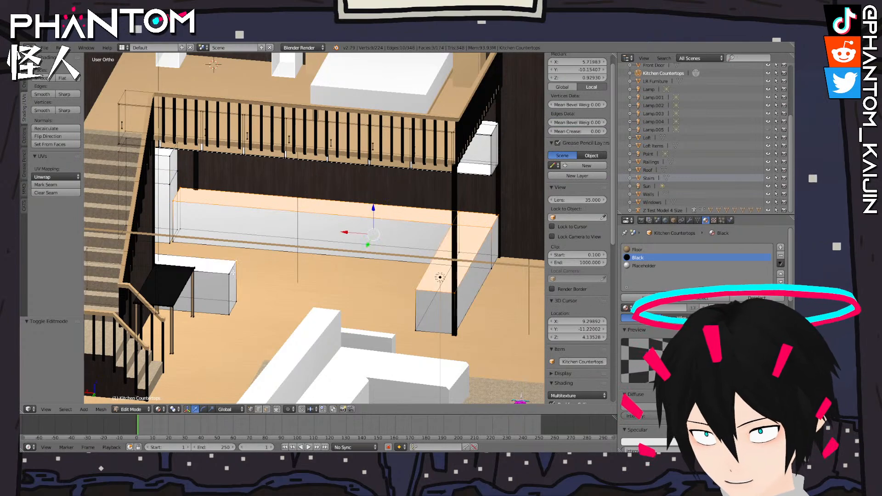
middle_click_drag(391, 294, 257, 262)
right_click(239, 182, "shift")
middle_click_drag(201, 197, 226, 174)
right_click(238, 183, "shift")
left_click_drag(350, 229, 350, 219)
Lower the selected countertop faces slightly along Z from the front view and leave edit mode
middle_click_drag(345, 216, 401, 227)
key("KP_1")
scroll(405, 221, "down", 5)
middle_click_drag(348, 239, 429, 239, "shift")
scroll(428, 239, "up", 2)
left_click_drag(438, 213, 438, 215)
middle_click_drag(438, 215, 528, 234)
middle_click_drag(294, 235, 487, 216)
key("Tab")
scroll(397, 259, "up", 5)
middle_click_drag(487, 217, 348, 255)
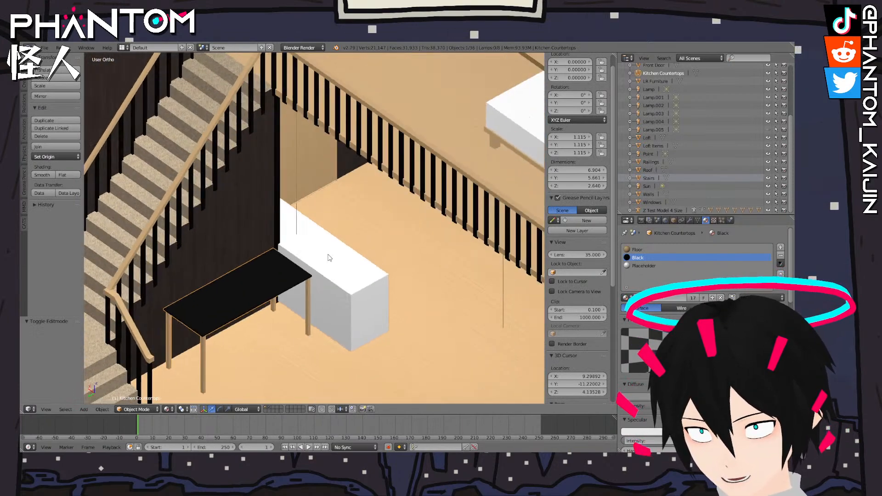
Select the black-topped table's end farthest from the counter with its legs and move it along Y to lengthen the table
key("Tab")
scroll(322, 239, "up", 6)
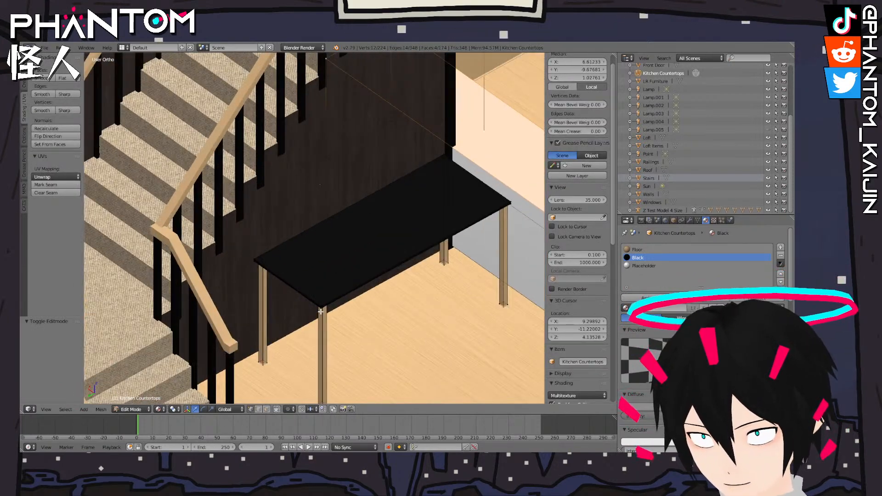
right_click(307, 300)
right_click(250, 259, "shift")
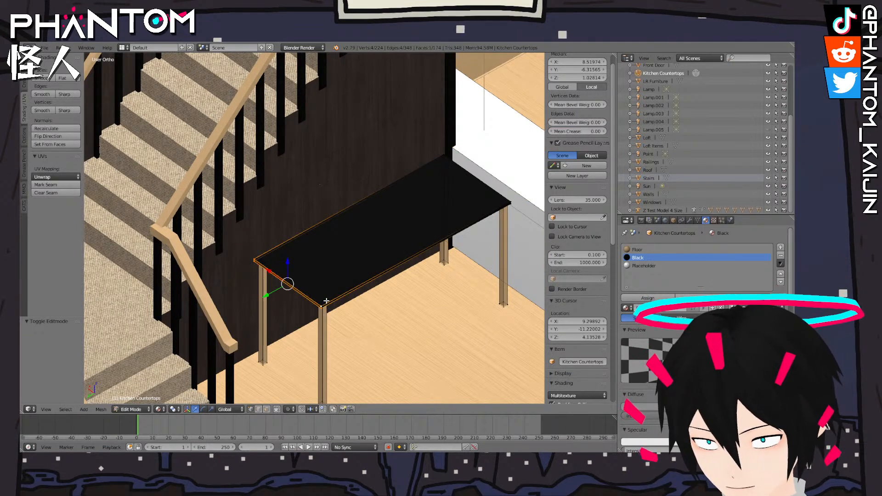
key("l")
key("KP_7")
middle_click_drag(218, 94, 396, 191, "shift")
middle_click_drag(363, 128, 368, 217, "shift")
left_click_drag(370, 245, 371, 213)
middle_click_drag(371, 213, 450, 194)
scroll(407, 196, "down", 6)
key("Tab")
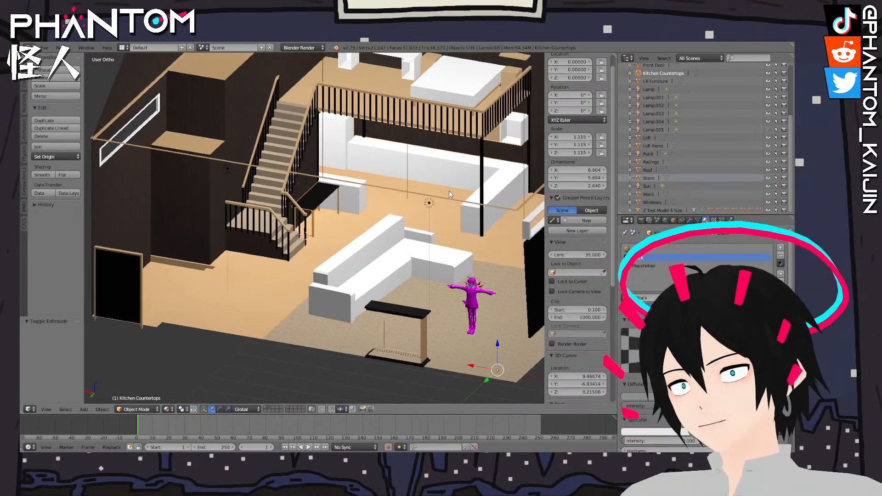
middle_click_drag(448, 191, 411, 261)
scroll(397, 202, "down", 5)
scroll(397, 201, "up", 5)
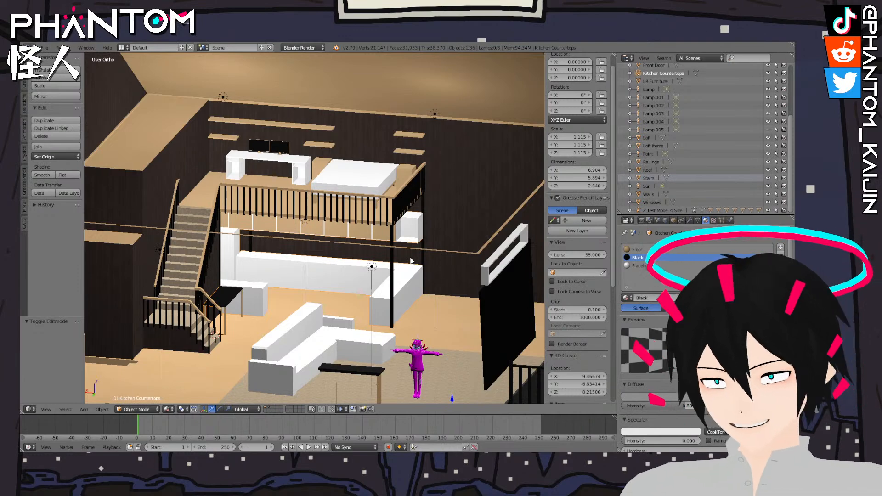
Look over the house from several angles, examining the staircase, the wall beside it and the entrance area
middle_click_drag(411, 261, 300, 255)
scroll(513, 225, "down", 3)
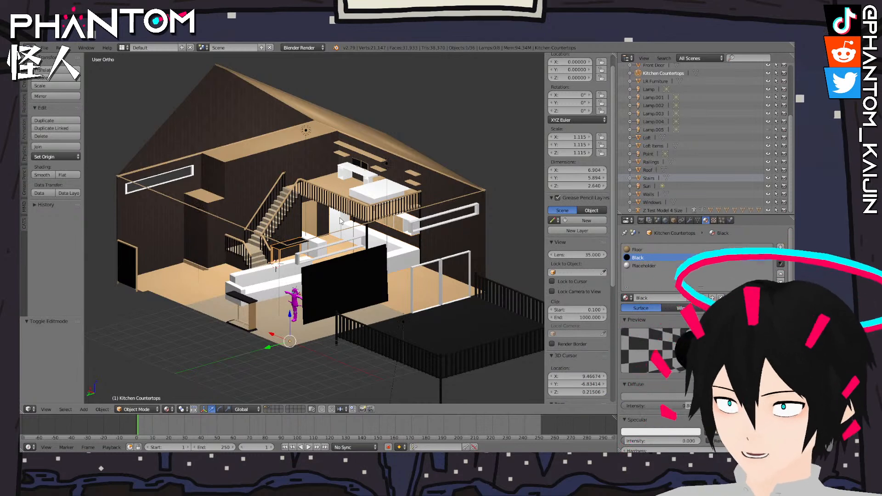
middle_click_drag(352, 225, 454, 217, "shift")
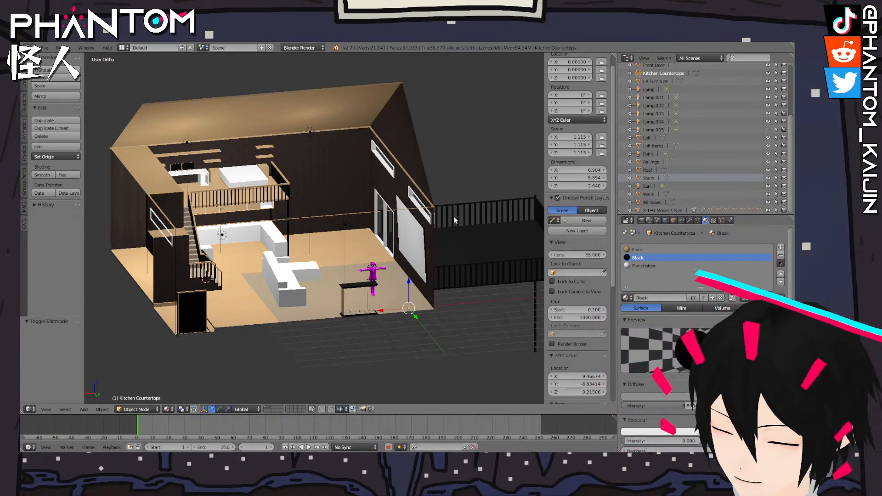
middle_click_drag(285, 217, 221, 219)
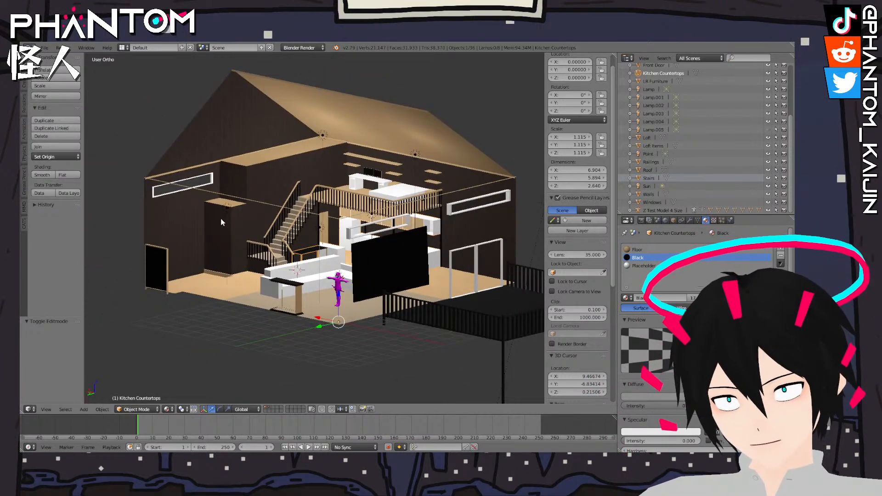
scroll(213, 220, "up", 10)
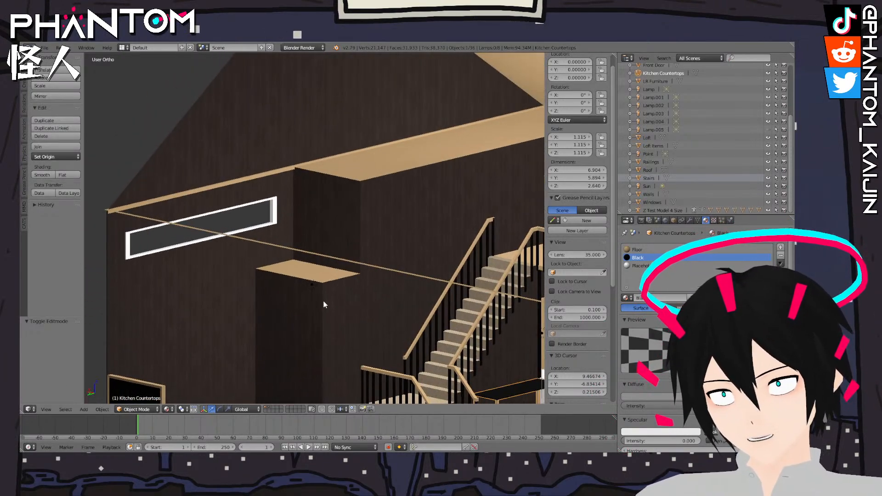
middle_click_drag(330, 281, 322, 299)
scroll(343, 203, "up", 3)
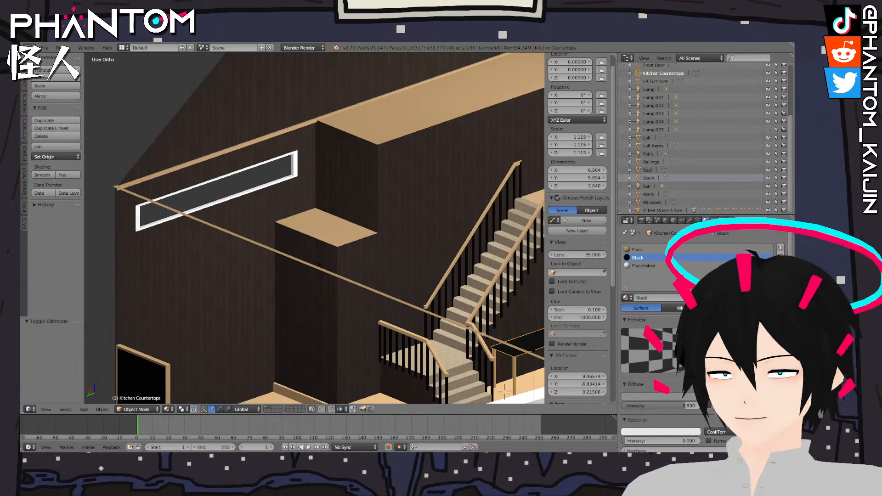
scroll(396, 152, "down", 8)
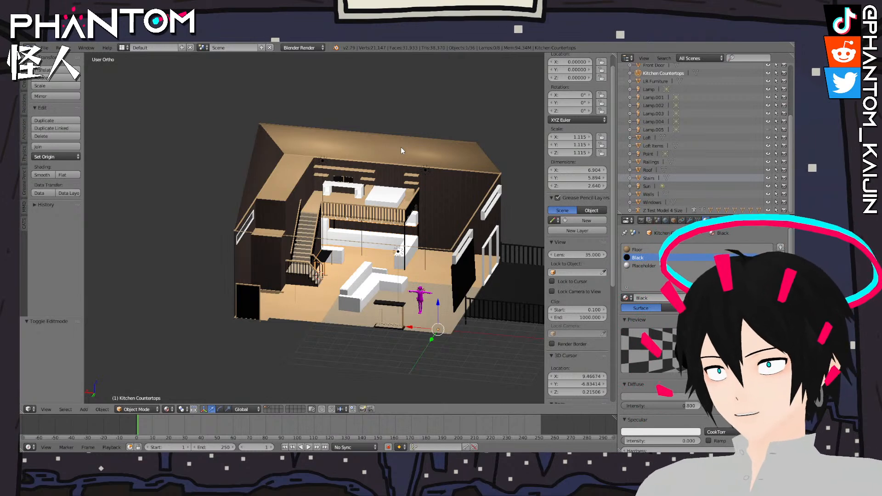
scroll(271, 265, "up", 6)
middle_click_drag(271, 261, 310, 184, "shift")
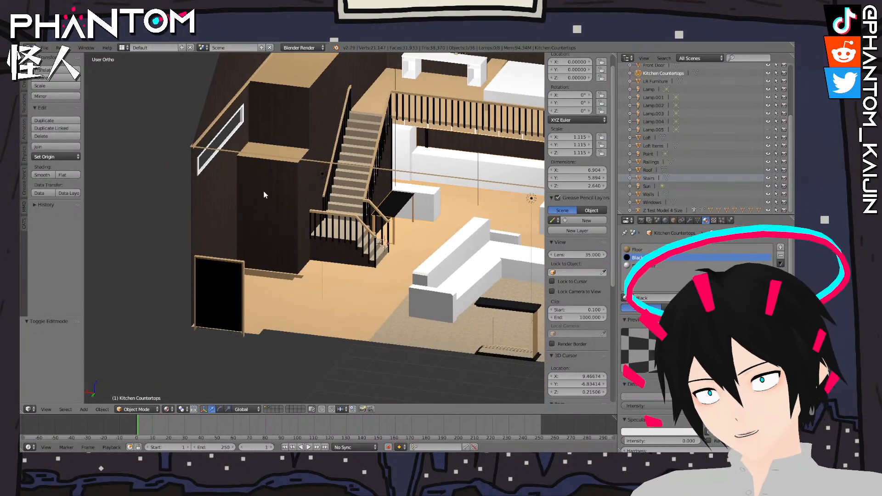
Open the front door mesh for editing and select the lowest vertices at both feet of its frame
scroll(317, 192, "up", 6)
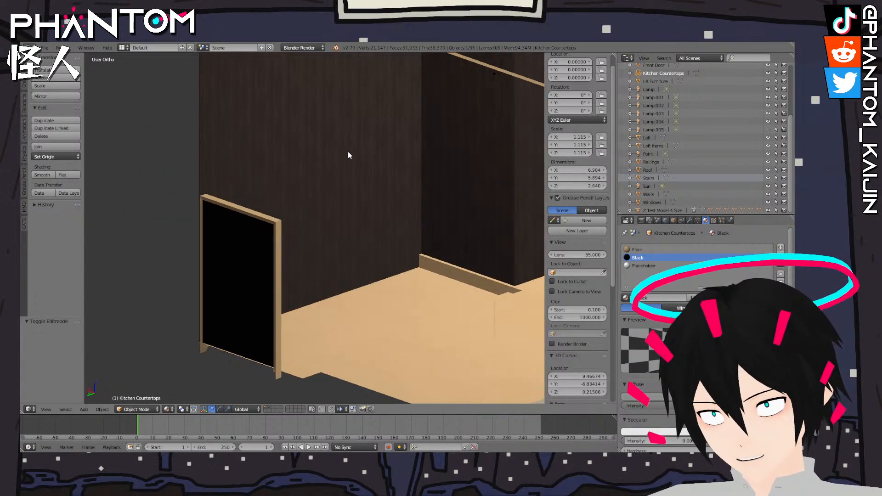
middle_click_drag(354, 161, 334, 193, "shift")
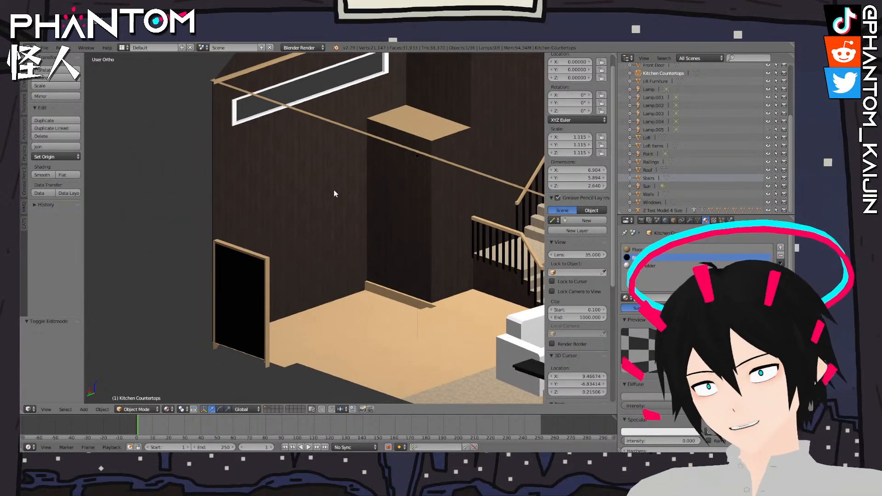
scroll(334, 194, "up", 5)
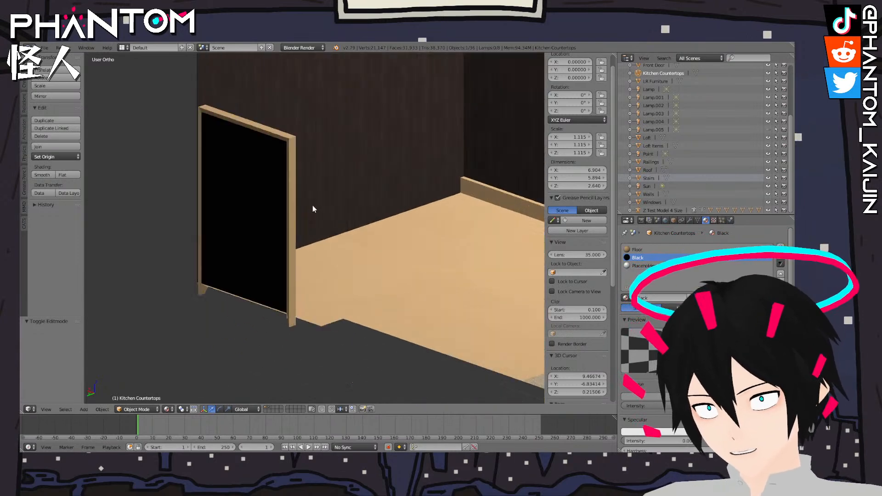
right_click(277, 238)
key("Tab")
right_click(288, 368)
right_click(278, 370, "shift")
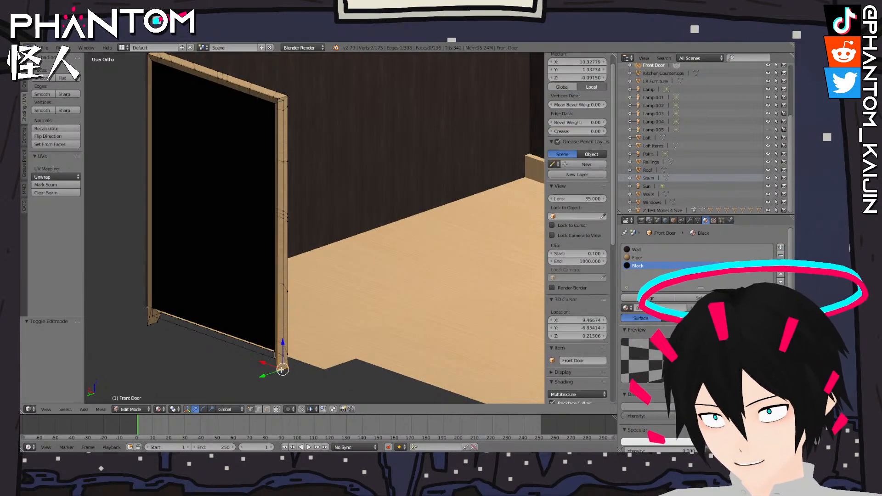
right_click(158, 323, "shift")
right_click(148, 326, "shift")
middle_click_drag(152, 325, 303, 301)
key("KP_1")
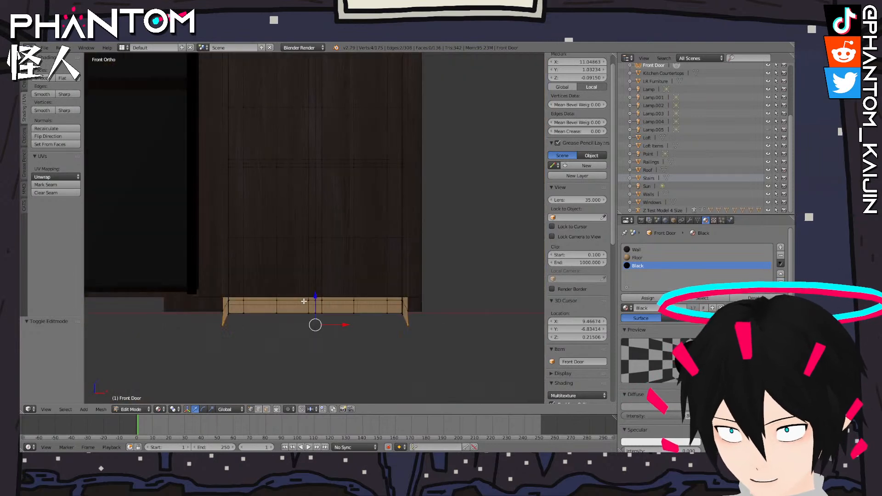
Try raising the selected frame foot vertices 0.096 along Z from the front view
scroll(311, 268, "up", 6)
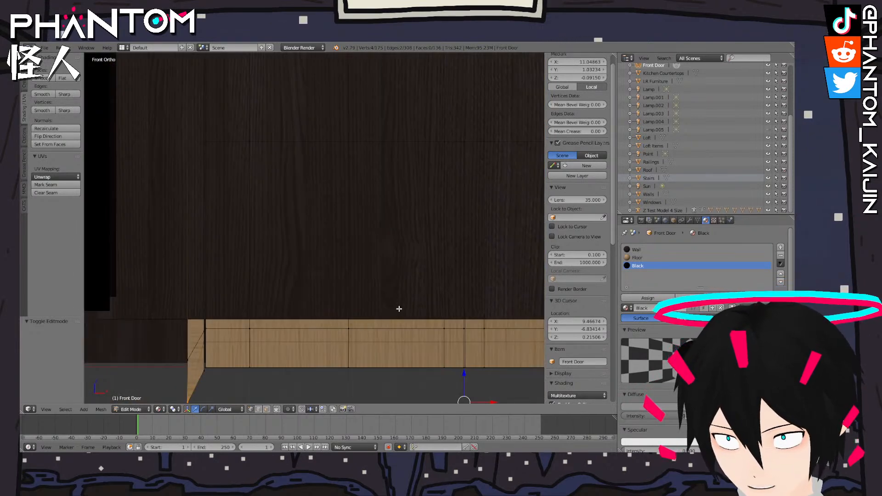
left_click_drag(478, 314, 480, 313)
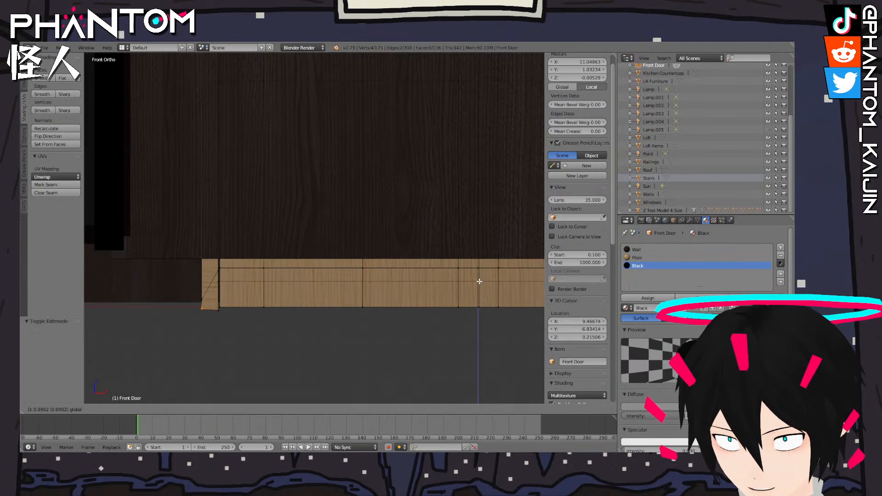
left_click_drag(479, 281, 480, 281)
scroll(321, 297, "down", 3)
middle_click_drag(319, 297, 316, 292)
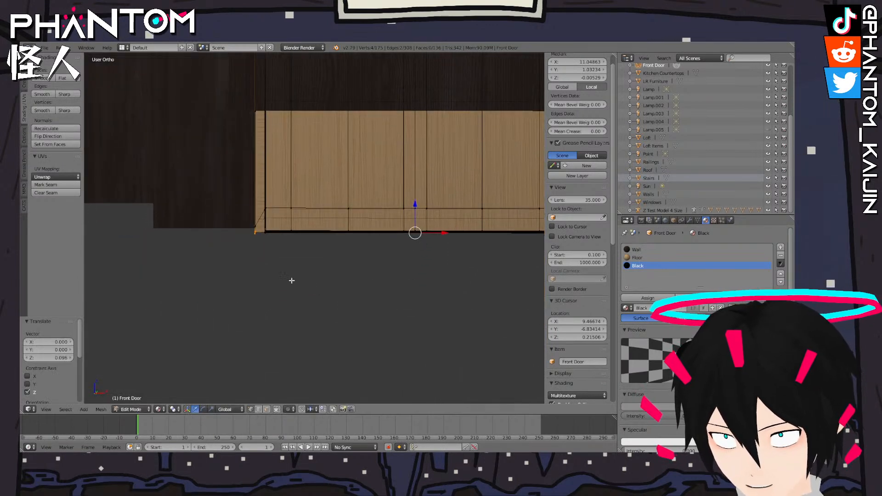
key("ctrl+z")
Add the remaining bottom vertices at both feet of the door frame to the selection
right_click(247, 232, "shift")
right_click(257, 234, "shift")
right_click(258, 234, "shift")
middle_click_drag(257, 234, 335, 222)
right_click(346, 212, "shift")
middle_click_drag(450, 240, 530, 244, "shift")
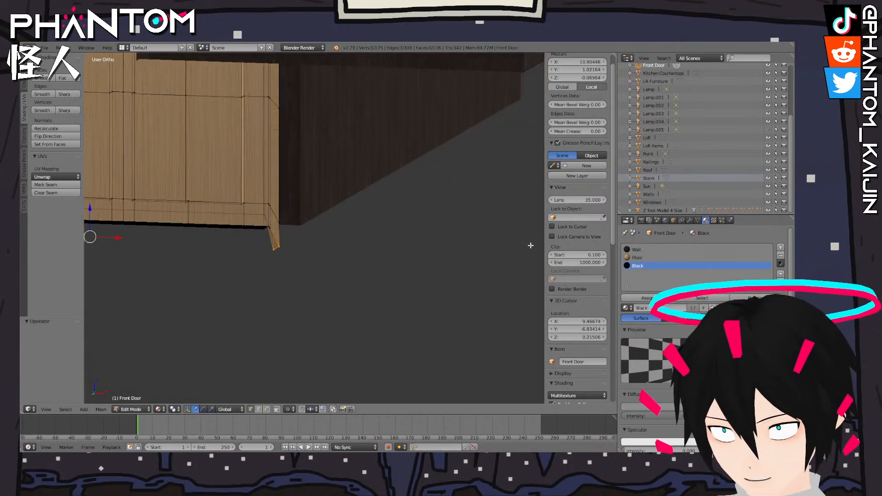
right_click(281, 223, "shift")
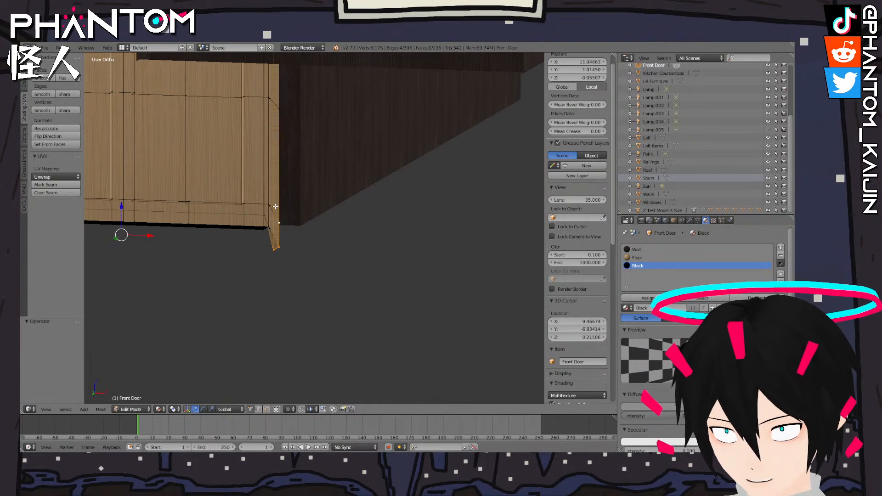
right_click(276, 210, "shift")
middle_click_drag(276, 210, 483, 252, "shift")
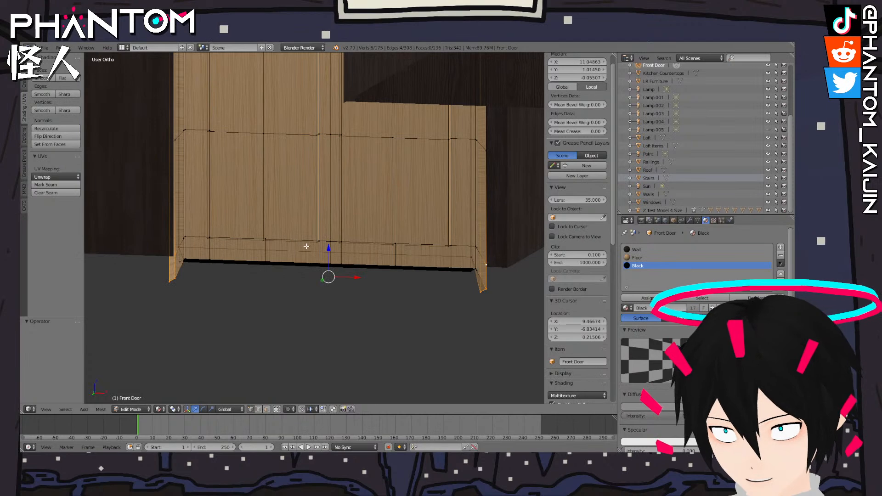
Try raising the extended selection of door frame foot vertices along Z
left_click_drag(330, 247, 331, 227)
middle_click_drag(331, 227, 335, 213)
key("ctrl+z")
Raise the selected door frame foot vertices 0.093 along Z and fine-tune their height from the front view
middle_click_drag(335, 152, 363, 265, "shift")
key("g")
key("z")
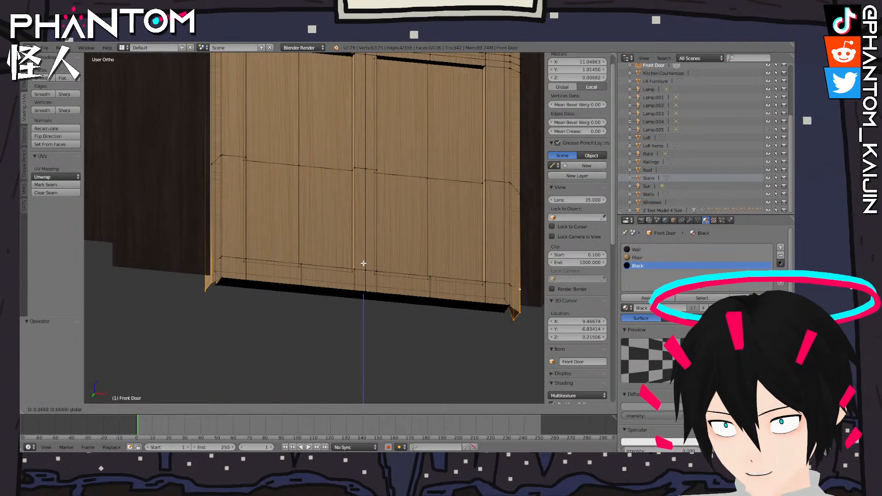
left_click(364, 259)
key("KP_1")
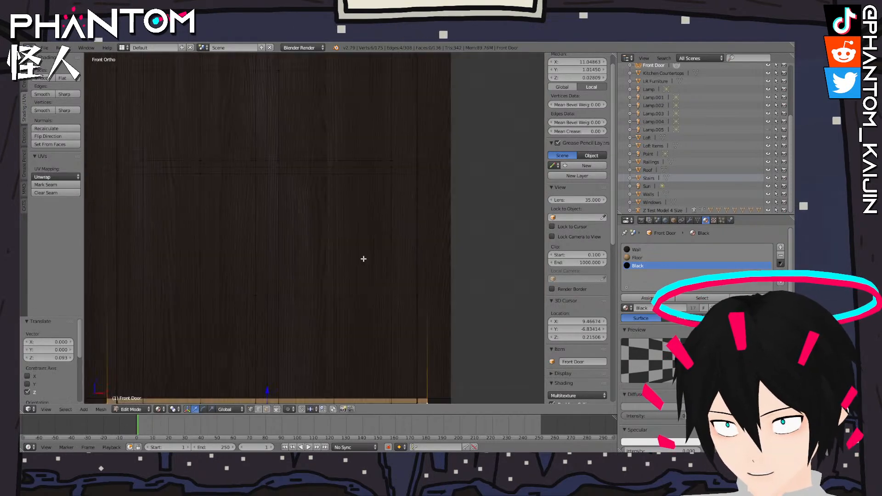
scroll(408, 88, "down", 4)
scroll(338, 209, "up", 3)
middle_click_drag(259, 247, 378, 213, "shift")
left_click_drag(514, 230, 514, 231)
Select the lowest pair of opposite side vertices on the front door and adjust their height along Z
right_click(235, 229)
middle_click_drag(417, 231, 492, 245, "shift")
right_click(423, 246, "shift")
middle_click_drag(423, 246, 505, 241, "shift")
left_click_drag(208, 205, 209, 209)
Select the next pair of opposite side vertices up the front door and raise them 0.050 along Z
middle_click_drag(379, 183, 287, 340, "shift")
right_click(399, 234)
middle_click_drag(252, 250, 208, 240, "shift")
right_click(253, 219, "shift")
middle_click_drag(251, 220, 112, 244, "shift")
middle_click_drag(293, 219, 353, 215, "shift")
left_click_drag(452, 211, 455, 194)
Select the following pair of side vertices near the front door's middle and move them 0.013 along Z
middle_click_drag(402, 175, 362, 339, "shift")
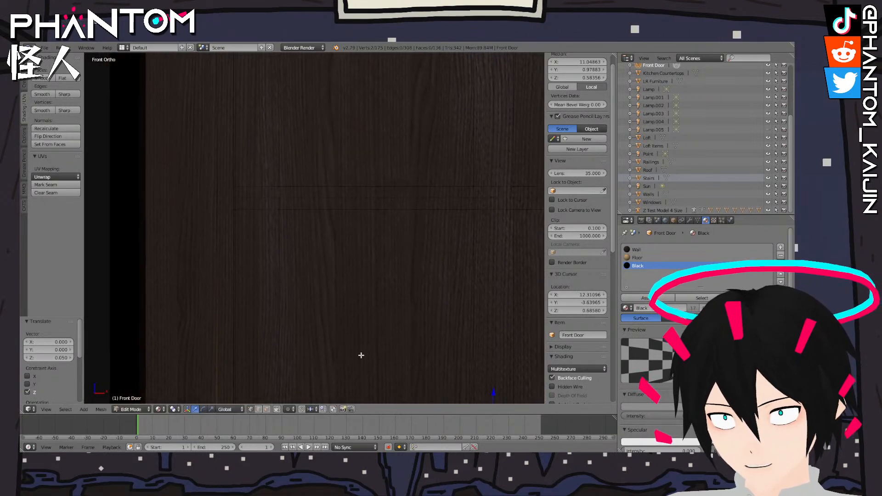
right_click(216, 205, "shift")
right_click(214, 190, "shift")
middle_click_drag(443, 241, 255, 262, "shift")
right_click(344, 219, "shift")
middle_click_drag(345, 219, 422, 217, "shift")
left_click_drag(188, 189, 189, 184)
Select the pair of opposite side vertices above the front door's middle and move them -0.016 along Z
middle_click_drag(322, 183, 244, 373, "shift")
right_click(387, 236)
middle_click_drag(186, 247, 391, 235, "shift")
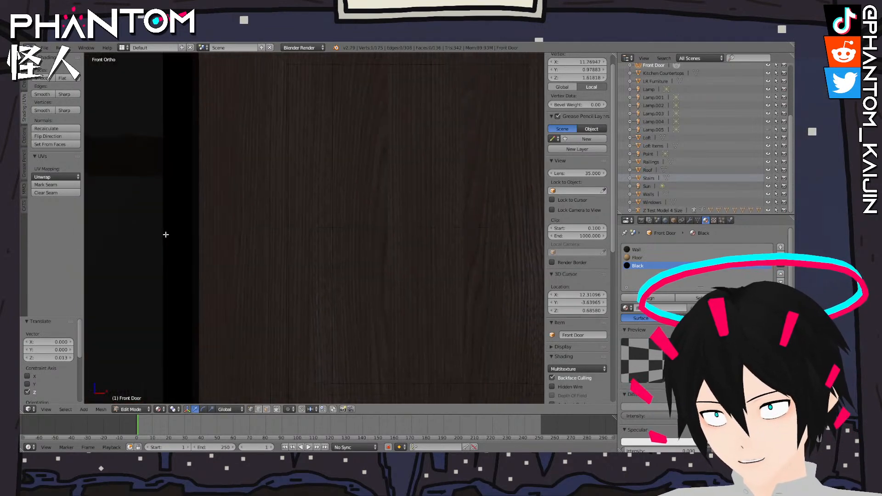
middle_click_drag(369, 178, 297, 198, "shift")
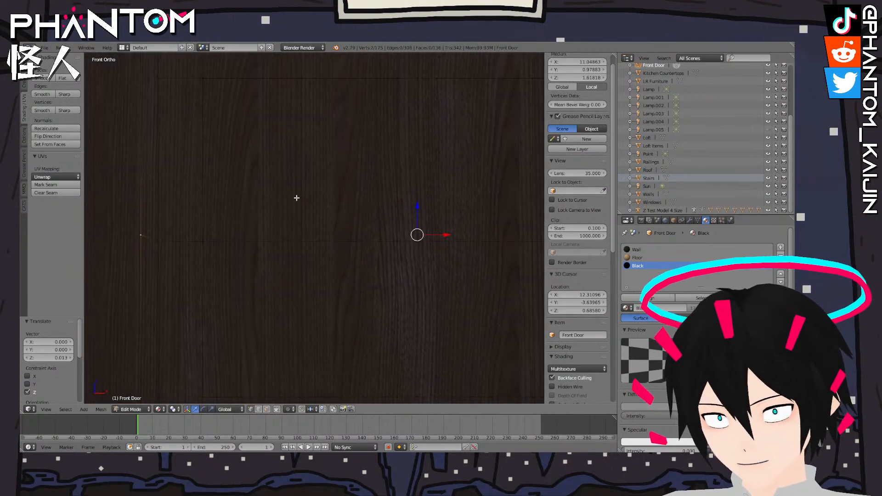
key("g")
key("z")
left_click(417, 210)
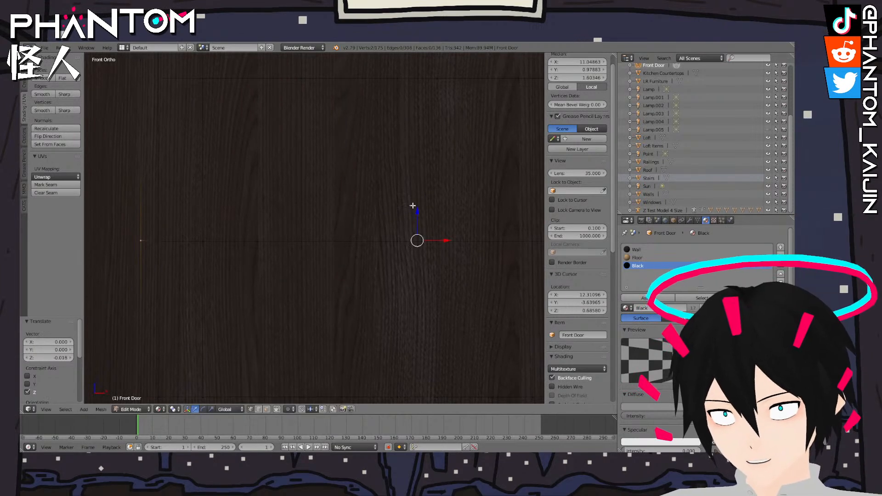
Select the uppermost pair of opposite side vertices on the front door and lower them slightly along Z
middle_click_drag(297, 134, 328, 273, "shift")
right_click(166, 207)
middle_click_drag(371, 218, 111, 203, "shift")
middle_click_drag(341, 197, 445, 197, "shift")
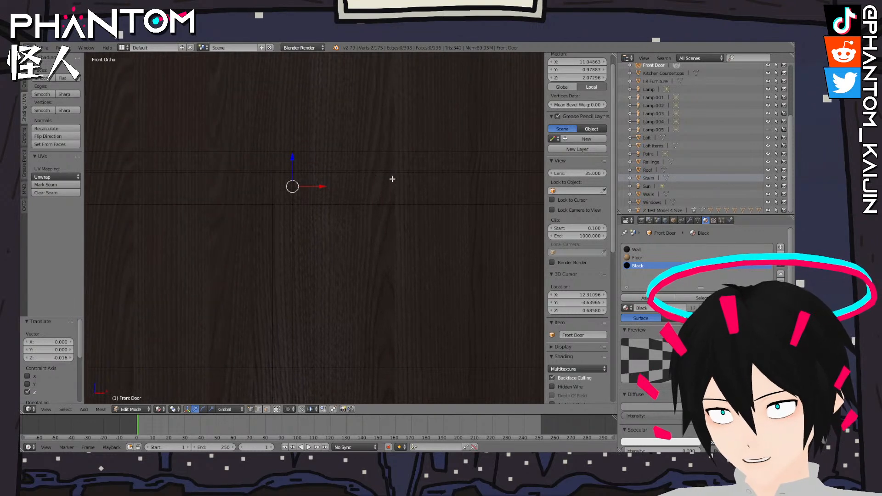
middle_click_drag(332, 161, 231, 174, "shift")
left_click_drag(190, 168, 189, 168)
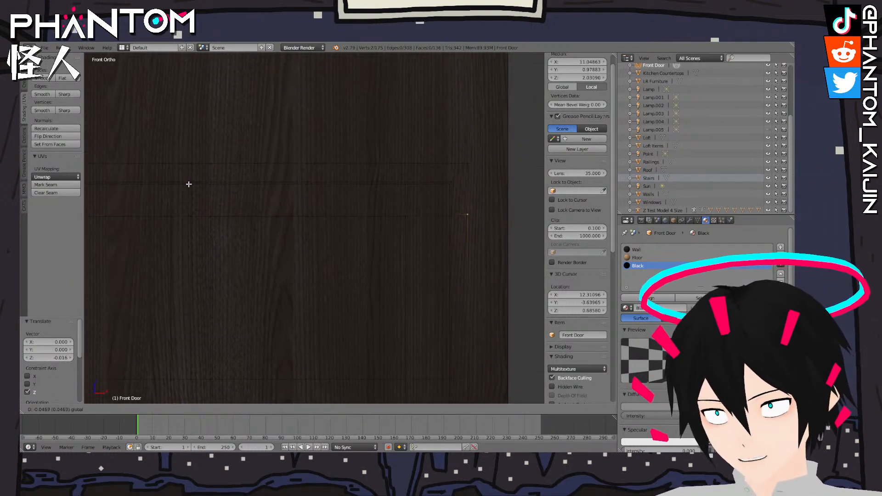
left_click(188, 184)
Check the wood texture at the front door's upper corner in object mode and return to mesh editing
middle_click_drag(272, 191, 371, 207)
key("Tab")
key("KP_Decimal")
scroll(399, 228, "up", 6)
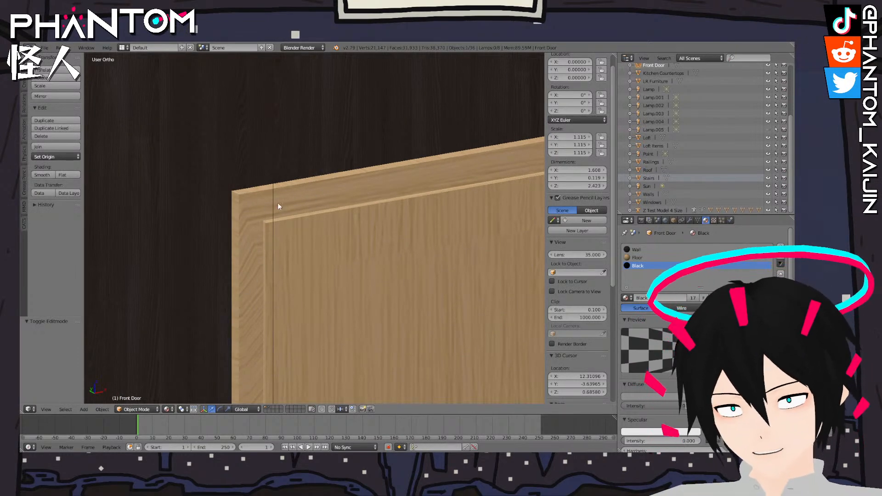
scroll(322, 233, "down", 2)
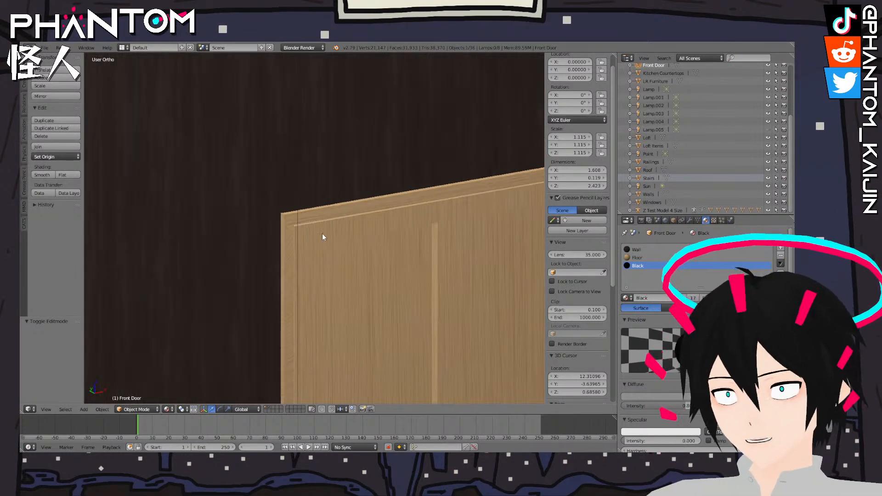
key("Tab")
scroll(278, 192, "up", 3)
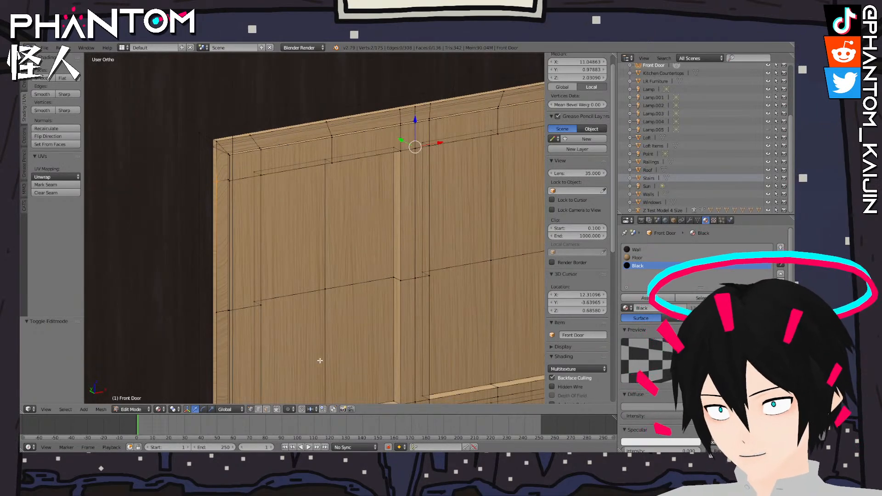
Switch to face selection and select the faces along the top of the front door's frame
left_click(267, 409)
right_click(225, 161)
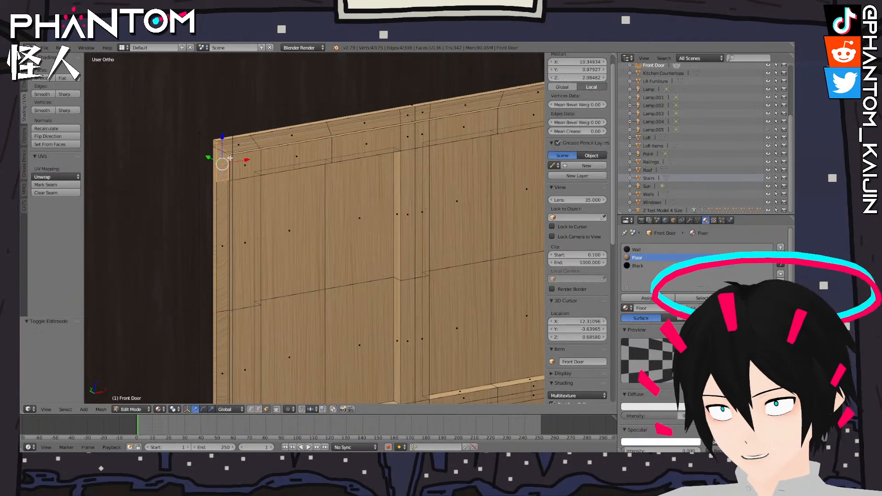
left_click(277, 409)
right_click(238, 147, "shift")
right_click(291, 139, "shift")
right_click(364, 124, "shift")
right_click(408, 117, "shift")
right_click(423, 114, "shift")
middle_click_drag(489, 132, 221, 181, "shift")
right_click(196, 155, "shift")
right_click(271, 141, "shift")
right_click(315, 130, "shift")
Extend the selection with the upper corner faces and the faces down one side of the door frame
right_click(338, 146, "shift")
right_click(347, 227, "shift")
middle_click_drag(349, 395, 352, 209, "shift")
right_click(352, 209, "shift")
right_click(348, 233, "shift")
middle_click_drag(349, 242, 313, 32, "shift")
middle_click_drag(304, 427, 318, 427, "shift")
middle_click_drag(244, 290, 381, 171)
right_click(423, 160, "shift")
right_click(423, 237, "shift")
Add the faces along the opposite side of the door frame to the selection, from bottom to top
middle_click_drag(319, 280, 488, 211, "shift")
right_click(260, 336, "shift")
right_click(267, 267, "shift")
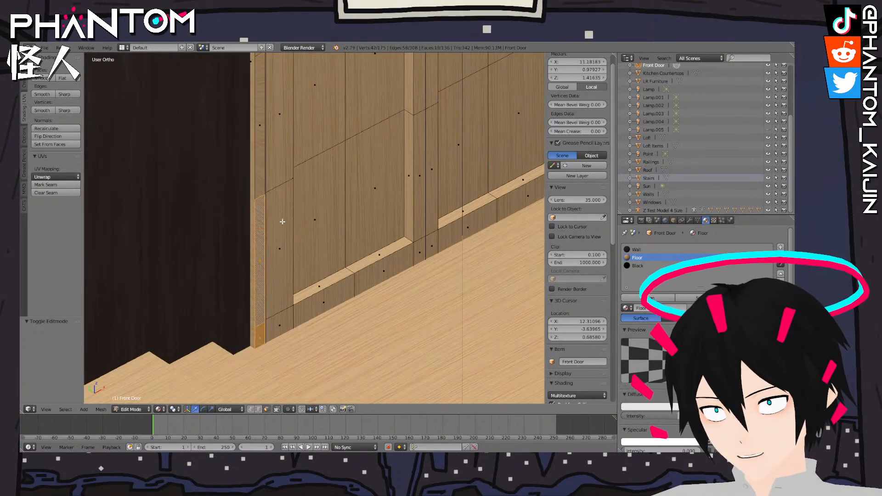
right_click(261, 135, "shift")
middle_click_drag(303, 116, 286, 317, "shift")
right_click(242, 251, "shift")
right_click(241, 243, "shift")
right_click(242, 200, "shift")
middle_click_drag(285, 167, 305, 247, "shift")
right_click(232, 205, "shift")
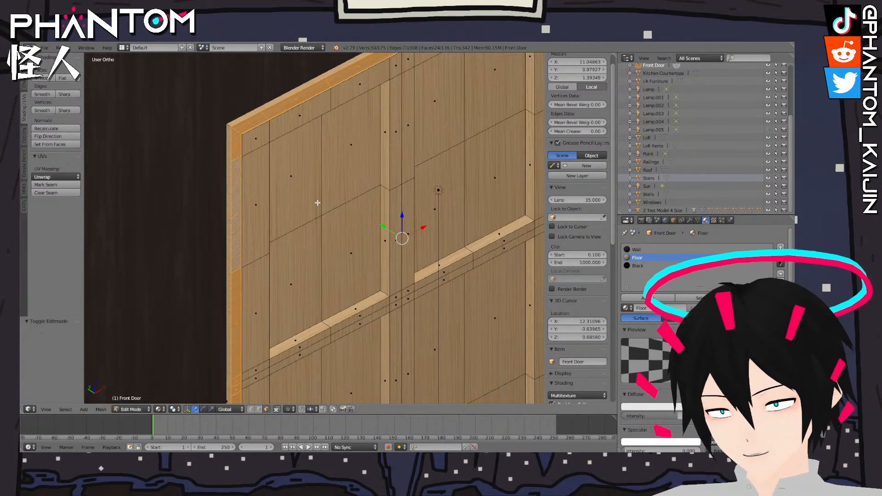
Unwrap the selected door frame faces with Project From View in the orthographic front view
key("KP_1")
scroll(336, 181, "down", 2)
middle_click_drag(336, 182, 370, 257)
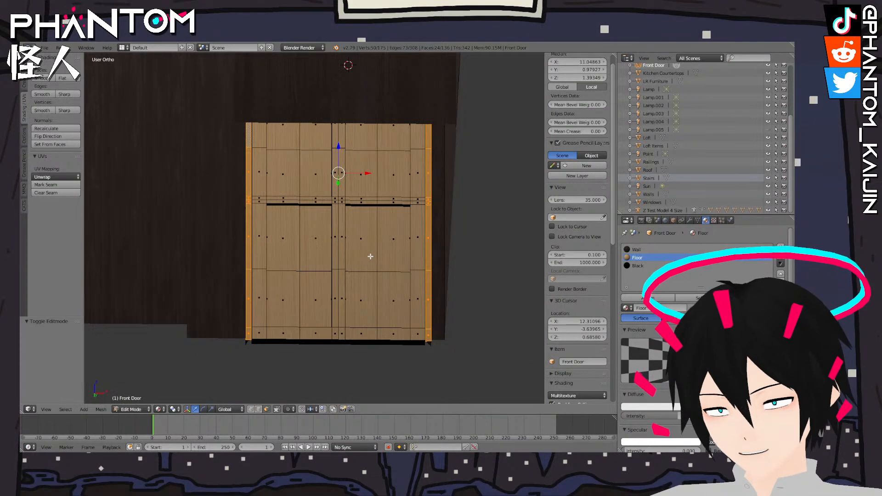
key("KP_1")
scroll(366, 244, "down", 3)
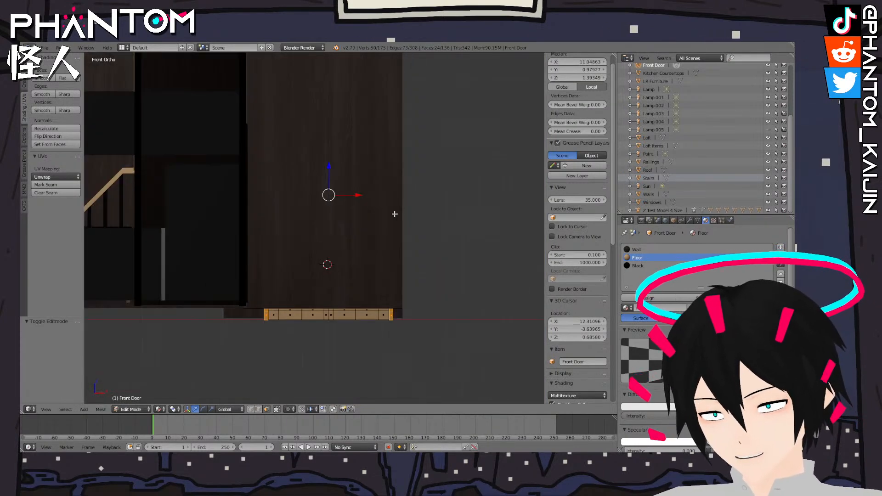
key("KP_5")
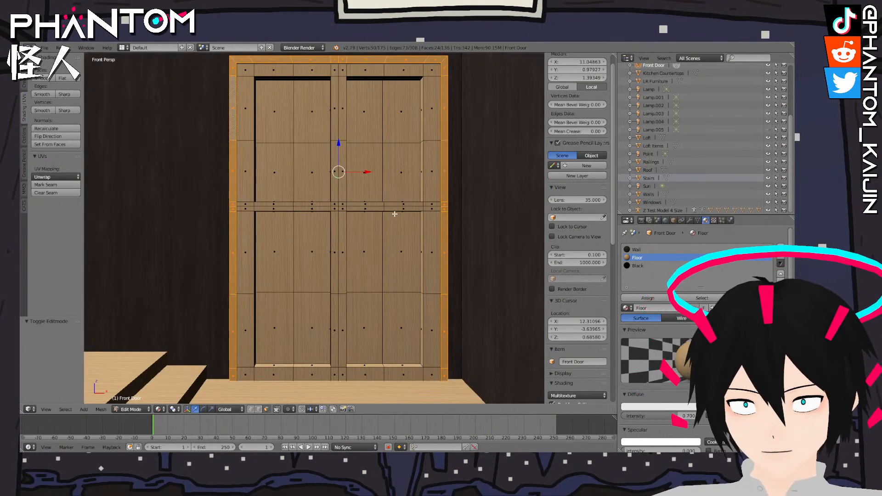
key("KP_5")
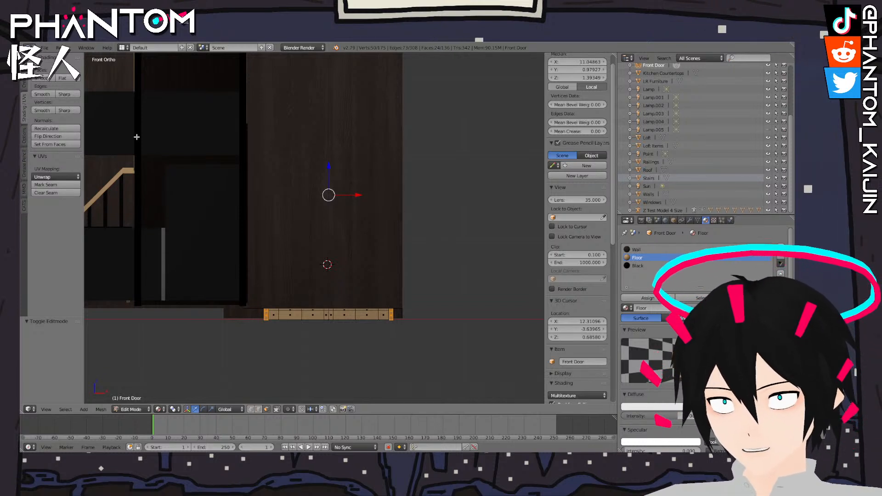
middle_click_drag(272, 116, 279, 131, "shift")
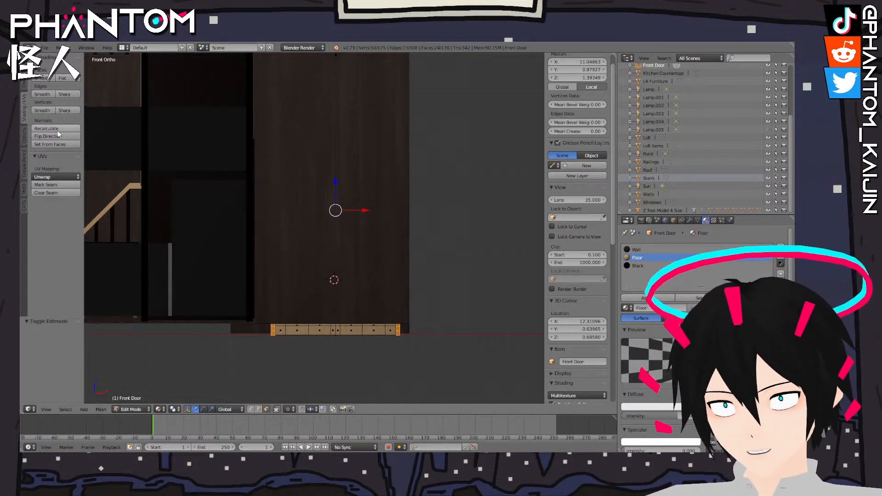
left_click(60, 178)
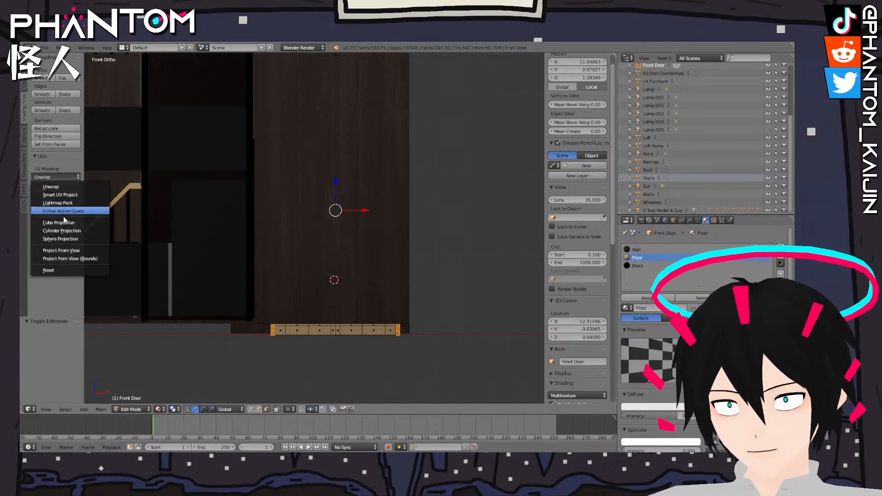
left_click(71, 250)
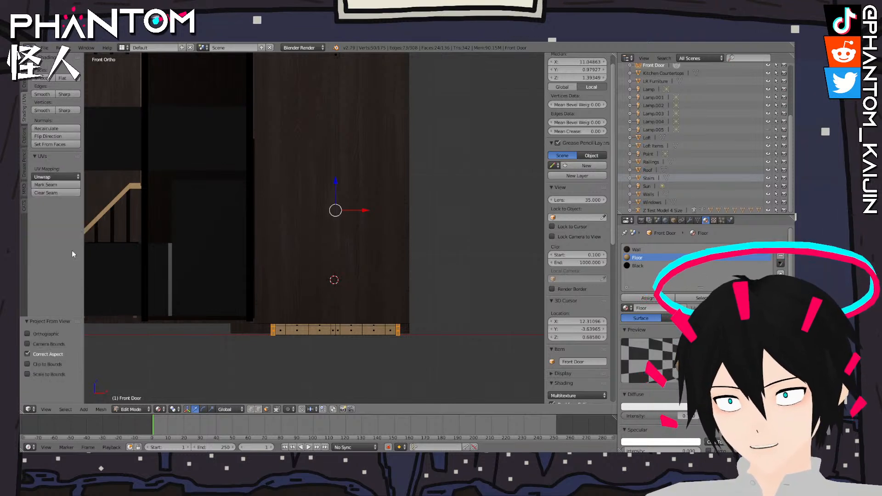
Show the UV layout in place of the outliner and scale up the door frame's UVs to resize its wood grain
left_click(627, 57)
left_click(649, 122)
scroll(734, 142, "up", 5)
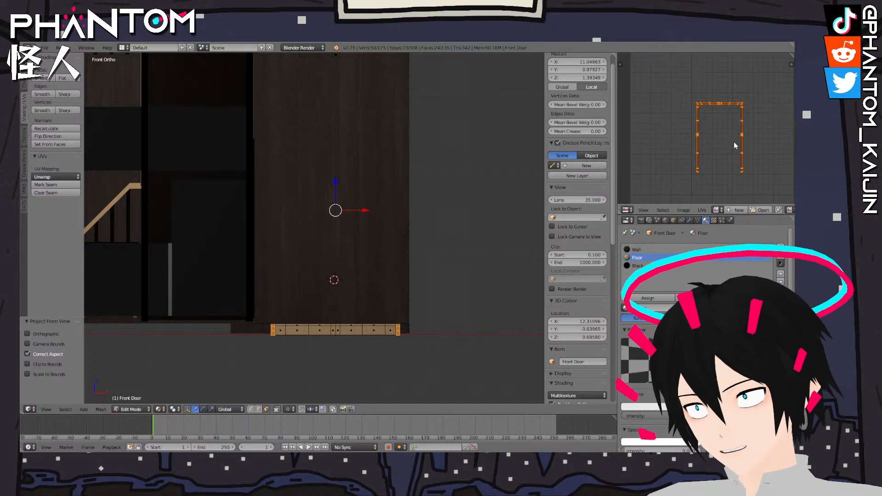
scroll(357, 264, "up", 4)
middle_click_drag(334, 327, 372, 104, "shift")
scroll(346, 152, "up", 10)
middle_click_drag(248, 164, 287, 165, "shift")
scroll(287, 164, "down", 4)
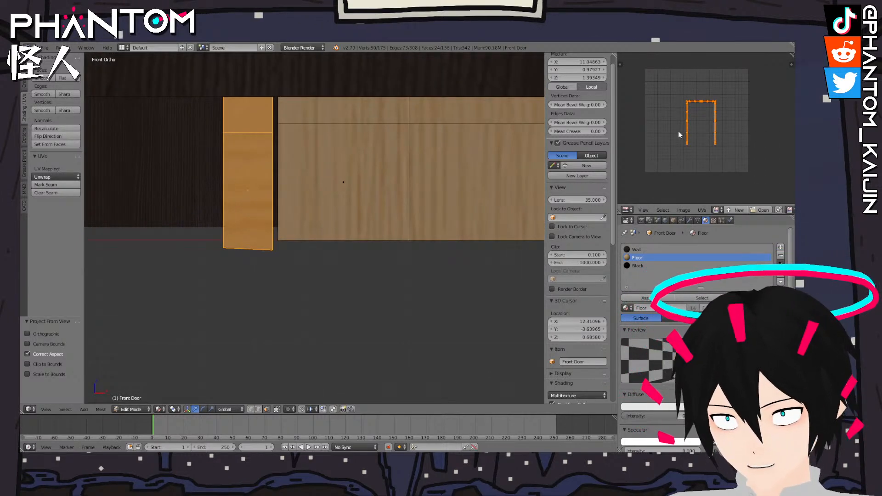
key("s")
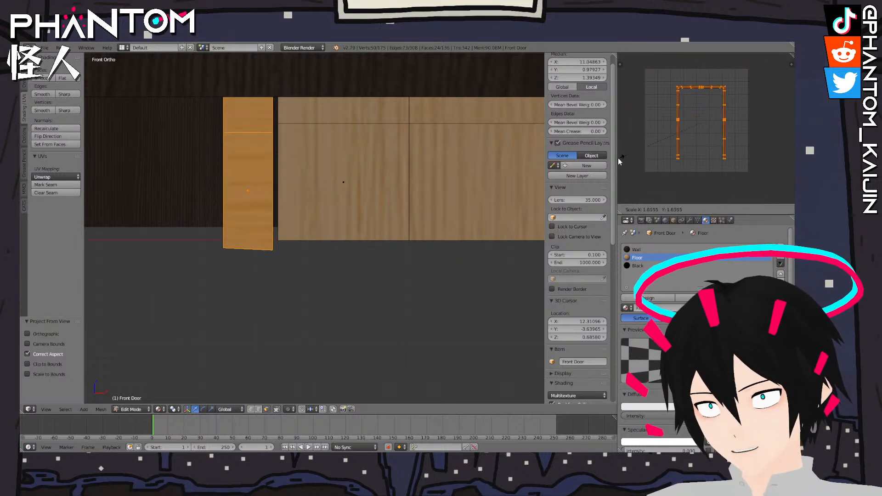
left_click(767, 172)
Select the door's linked geometry and return to object mode to check the wood grain
scroll(338, 211, "down", 6)
key("l")
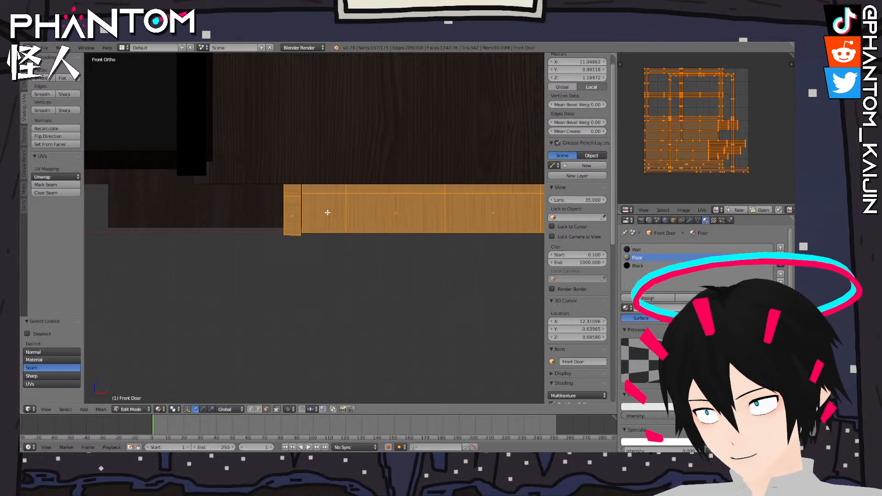
middle_click_drag(337, 199, 472, 145)
key("Tab")
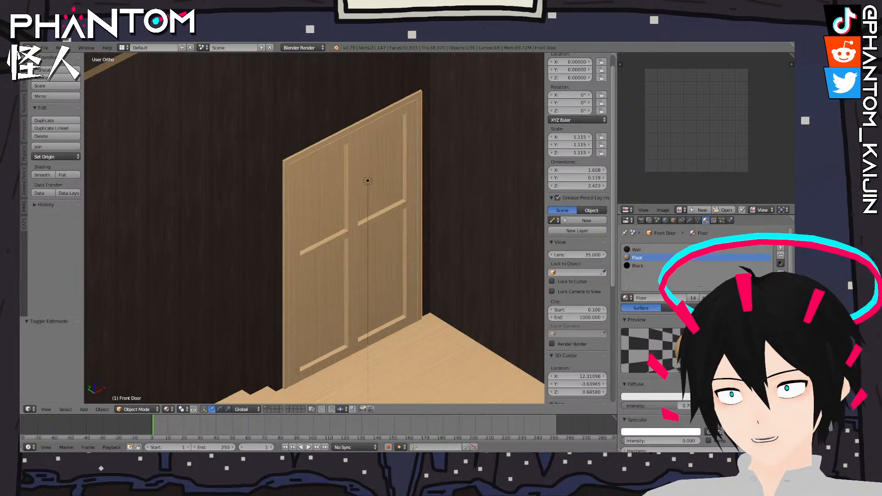
Examine the front door in the whole interior, including the loft, stairs, living area and windows
scroll(410, 216, "down", 5)
scroll(410, 216, "up", 3)
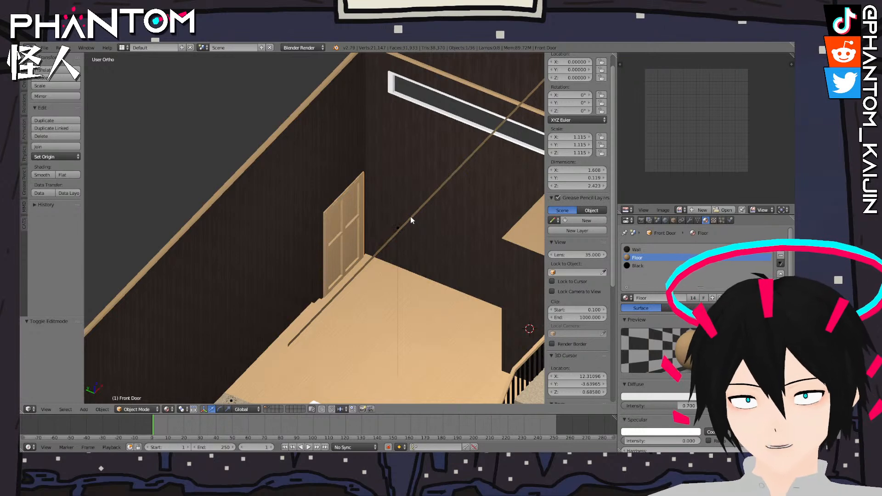
scroll(410, 216, "down", 6)
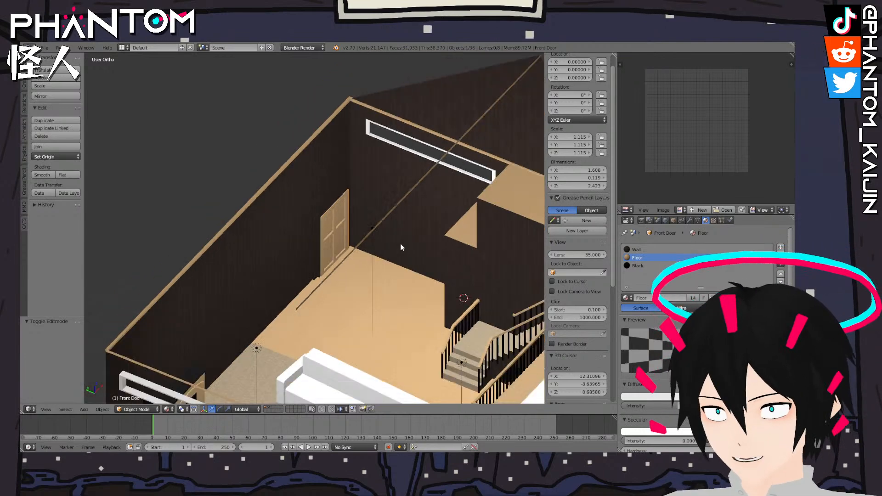
scroll(407, 194, "up", 3)
scroll(385, 179, "up", 6)
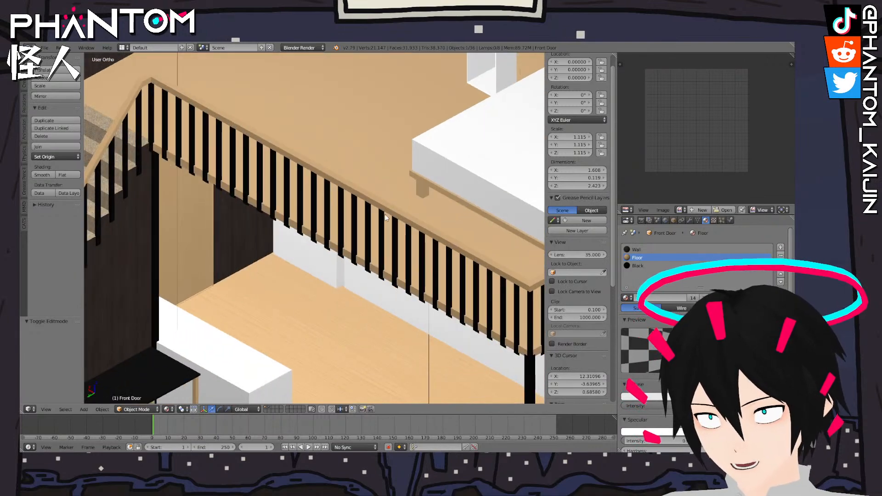
middle_click_drag(385, 215, 188, 340, "shift")
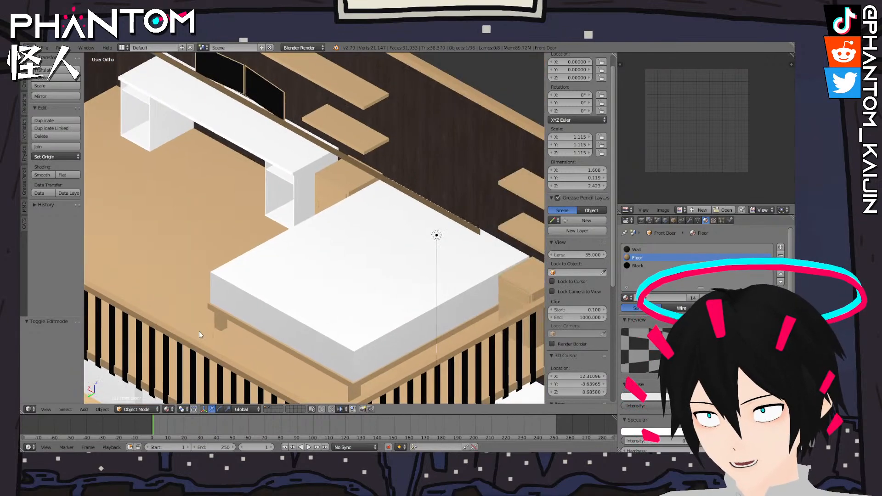
scroll(230, 314, "down", 2)
middle_click_drag(271, 288, 268, 319, "shift")
scroll(268, 322, "down", 4)
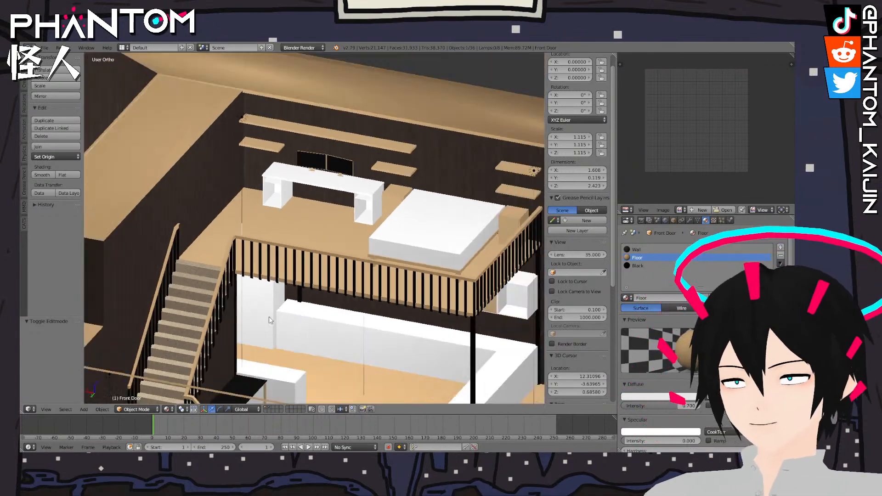
scroll(281, 316, "up", 1)
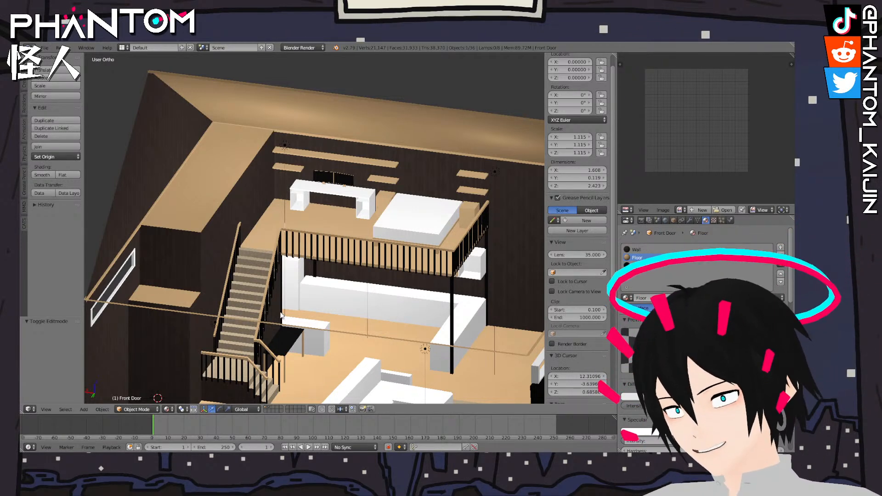
middle_click_drag(444, 288, 338, 250, "shift")
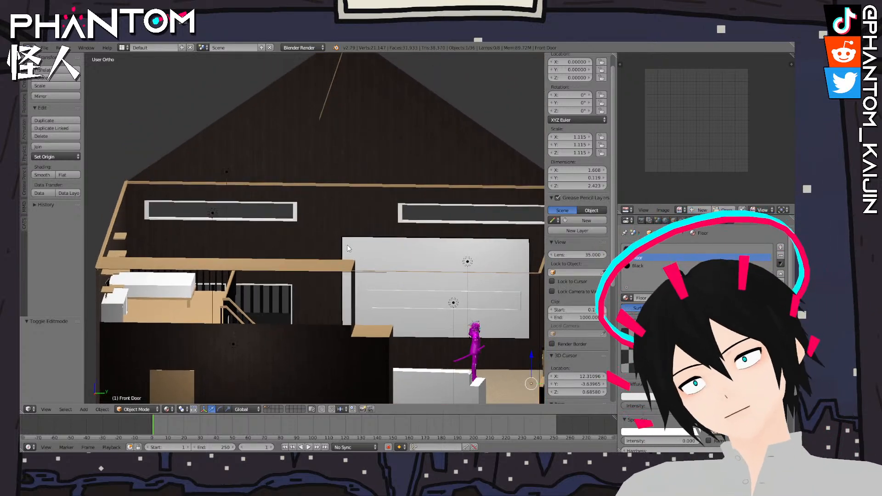
middle_click_drag(346, 242, 281, 346)
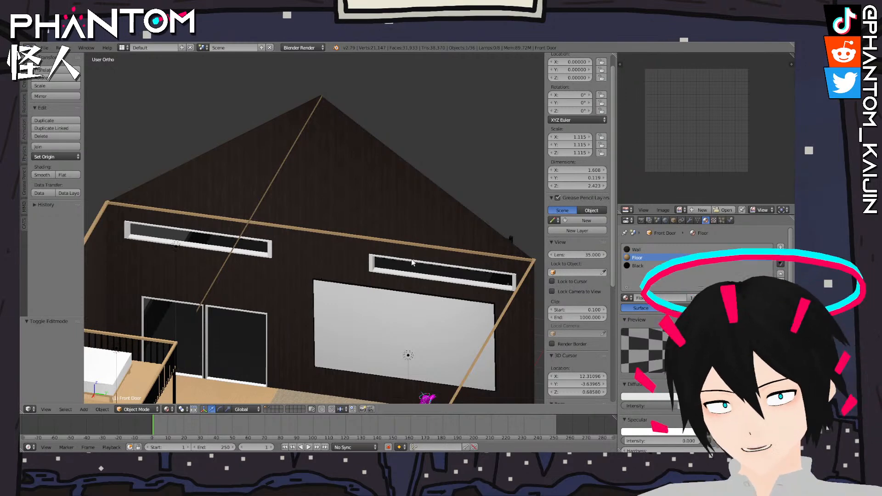
middle_click_drag(406, 219, 303, 249)
Select the deck outside the house and review the overall layout of the deck and furnished rooms
right_click(304, 249)
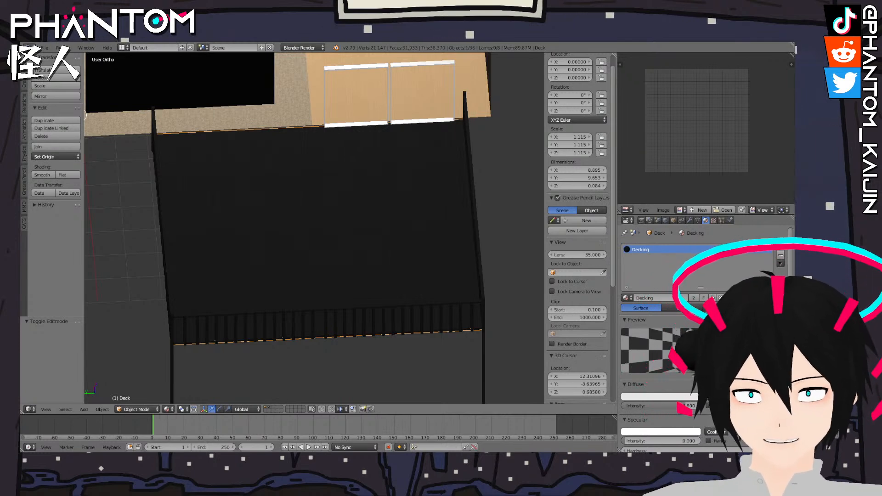
middle_click_drag(299, 188, 345, 185)
scroll(313, 164, "down", 8)
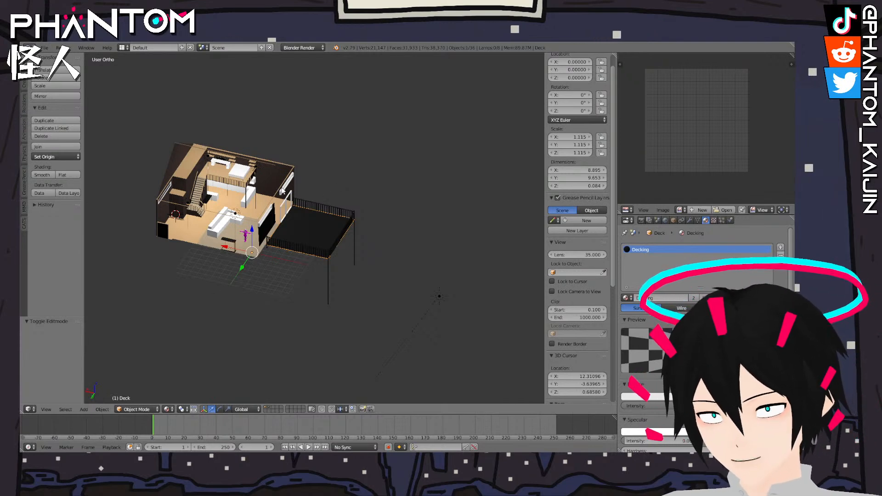
scroll(276, 194, "up", 5)
middle_click_drag(282, 195, 432, 252, "shift")
scroll(400, 248, "down", 2)
scroll(400, 251, "up", 1)
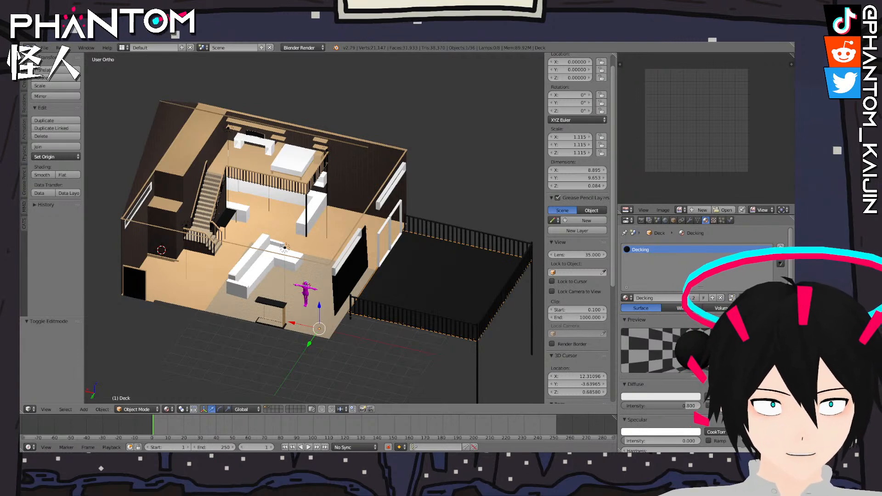
middle_click_drag(303, 262, 305, 242)
scroll(429, 234, "up", 3)
scroll(321, 270, "up", 2)
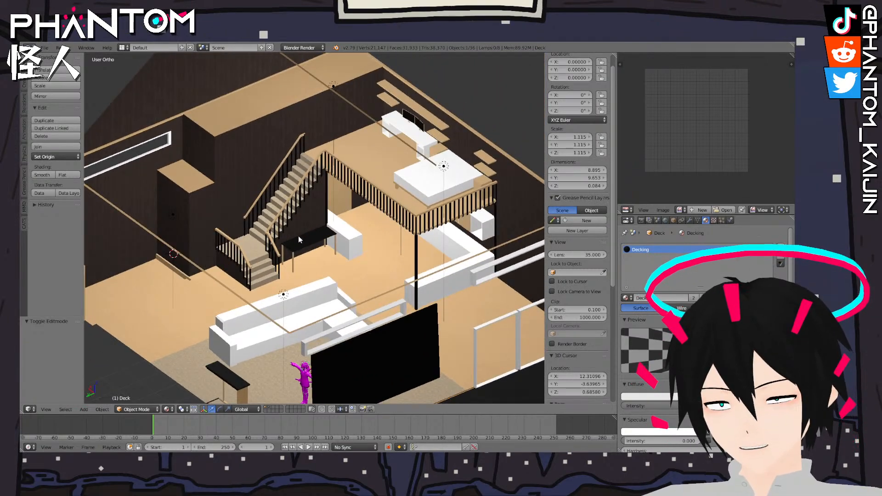
middle_click_drag(287, 238, 332, 233)
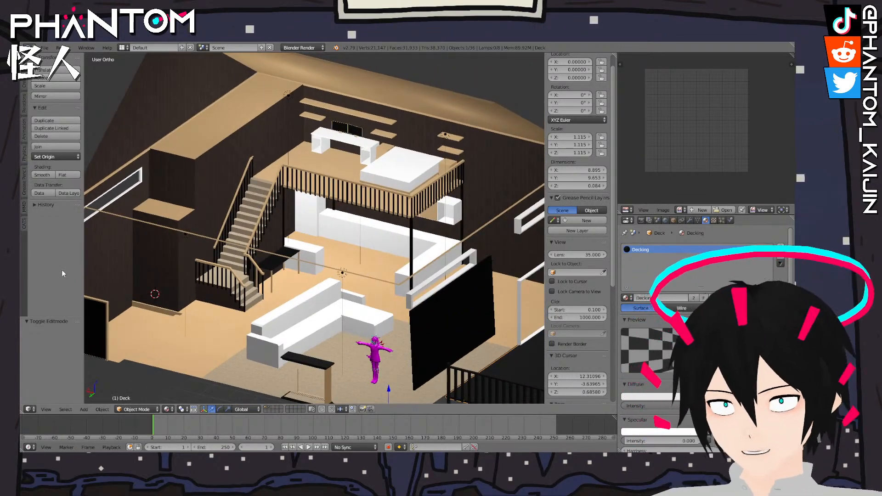
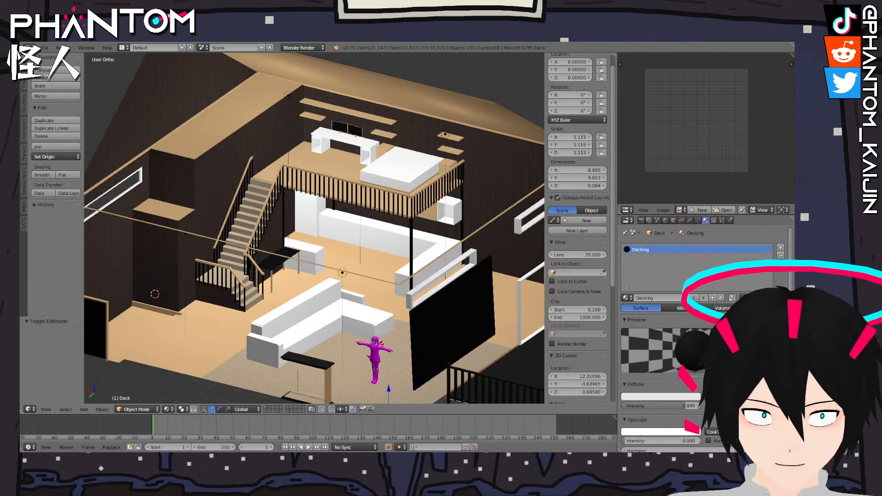
Open the loft items mesh for editing and select all linked parts of the bedside cabinet, including its drawer, door and handles
right_click(432, 161)
key("Tab")
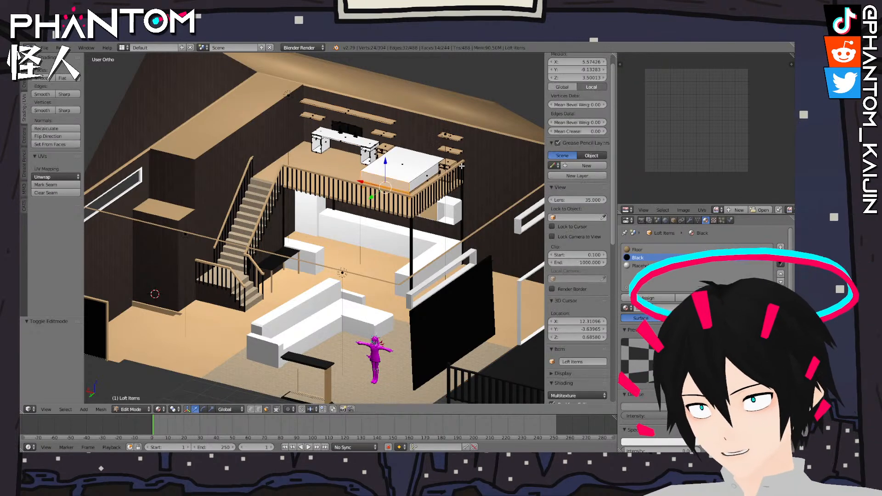
middle_click_drag(432, 161, 304, 234, "shift")
scroll(373, 298, "up", 10)
right_click(358, 267)
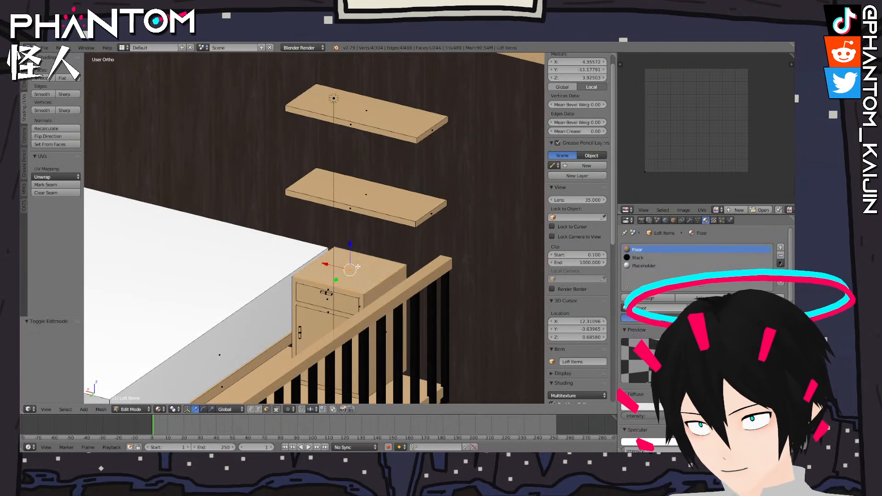
right_click(369, 294)
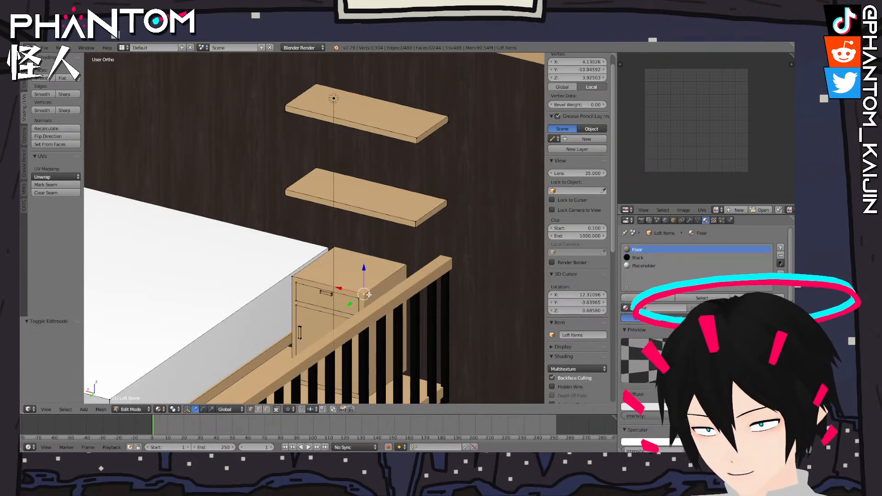
key("l")
key("l")
key("l")
key("l")
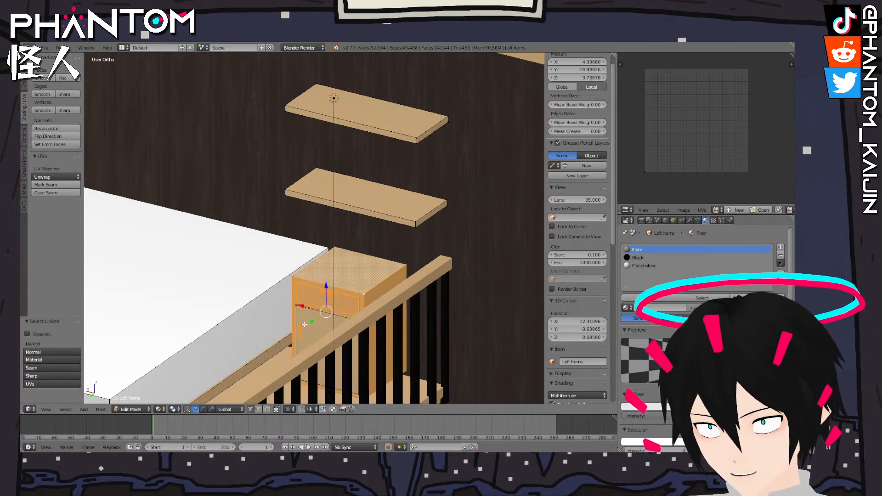
Duplicate the bedside cabinet and move the copy in top view about 1.337 along X and 11.654 along Y
scroll(345, 338, "down", 11)
key("space")
left_click(345, 339)
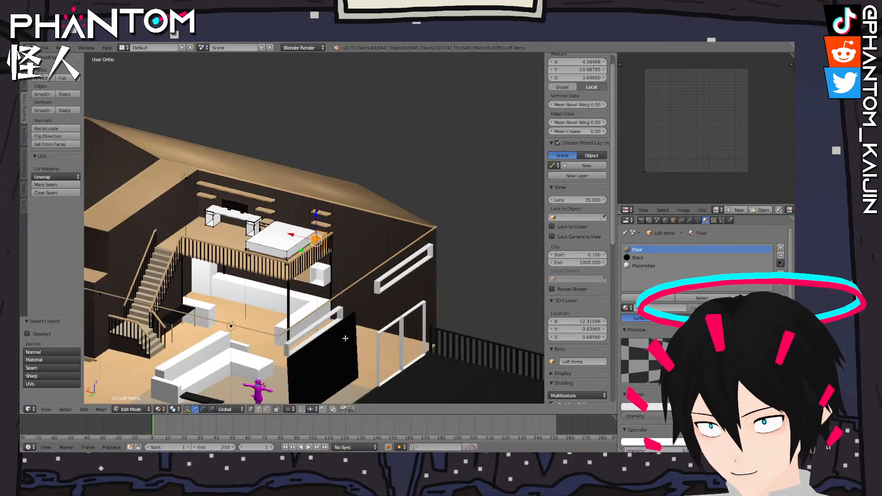
key("KP_7")
middle_click_drag(349, 224, 281, 371, "shift")
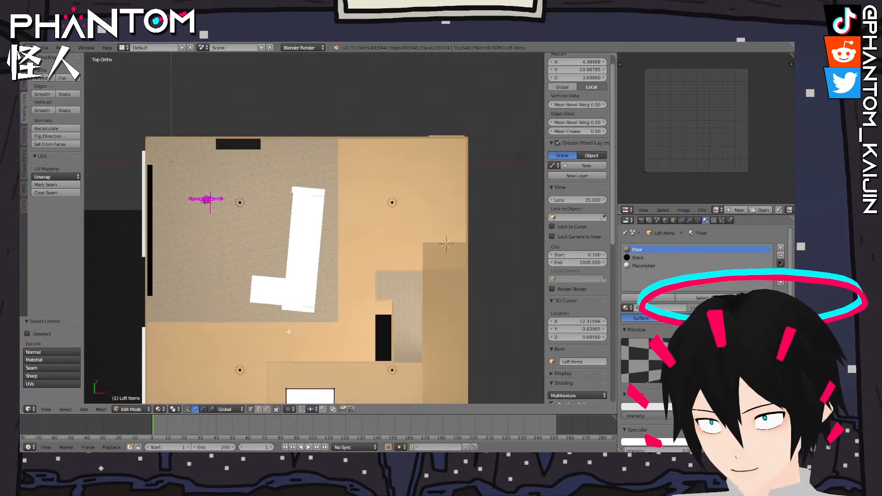
key("g")
left_click(318, 74)
Lower the copied cabinet by about 2.728 along Z to the ground floor in front view and check its placement
key("KP_1")
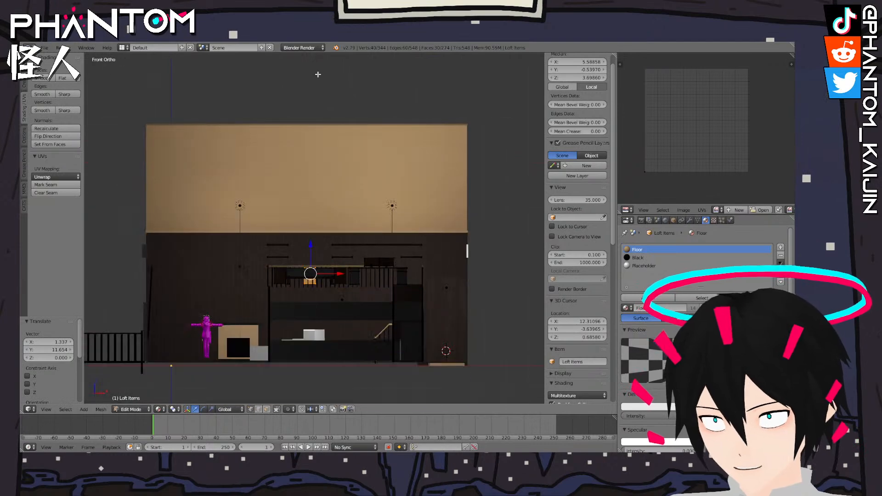
left_click(307, 237)
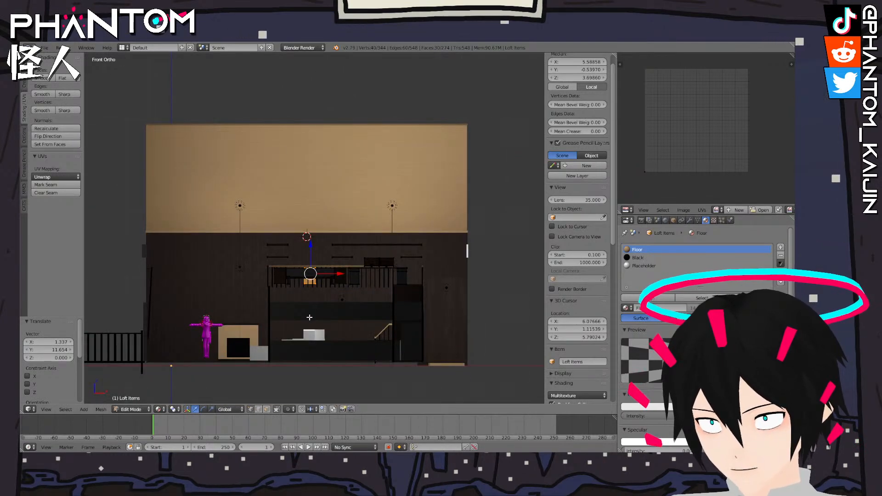
left_click_drag(311, 244, 315, 304)
middle_click_drag(314, 305, 404, 343)
scroll(243, 342, "up", 4)
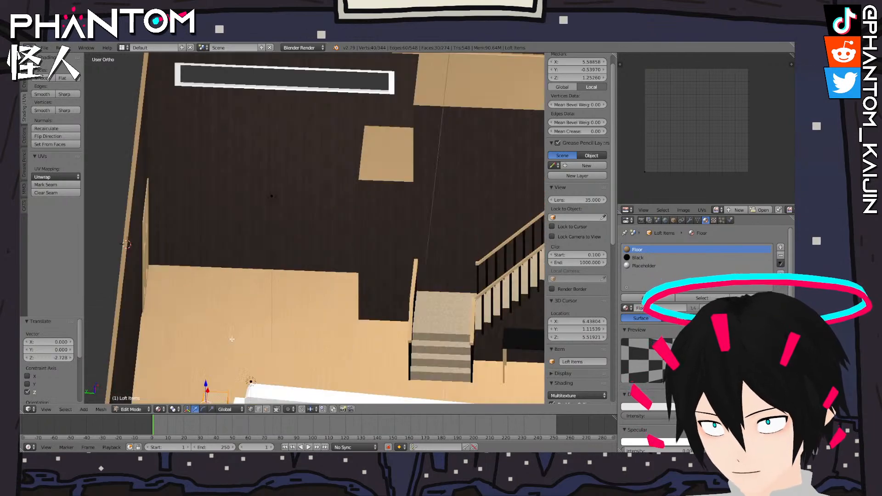
Rotate the copied cabinet by -90 degrees in top view
middle_click_drag(243, 342, 310, 163, "shift")
scroll(301, 216, "up", 6)
key("KP_7")
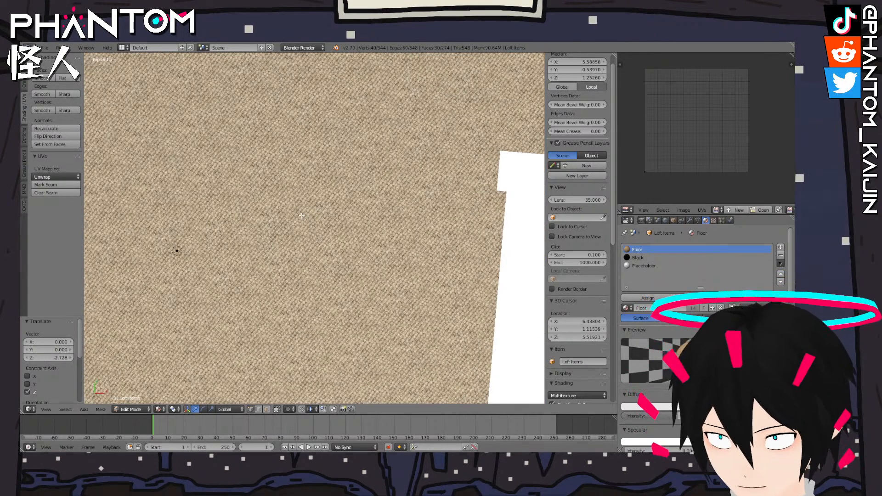
scroll(302, 216, "down", 5)
key("r")
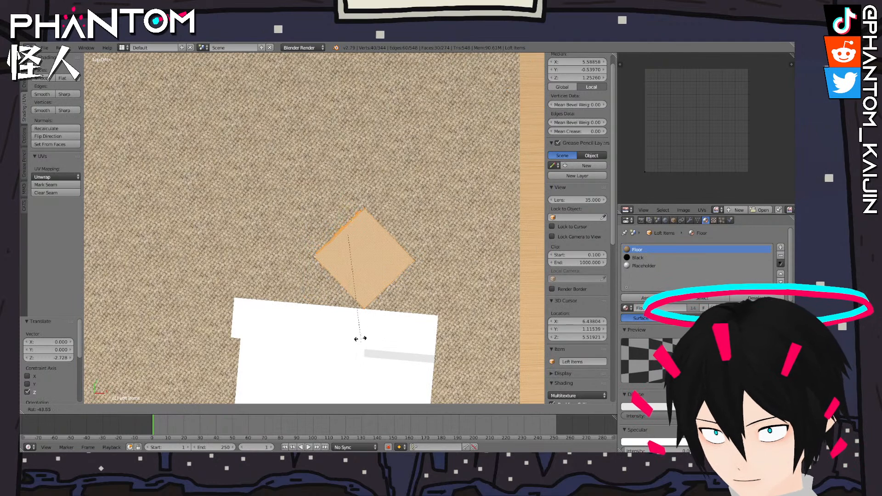
type("-90")
key("Return")
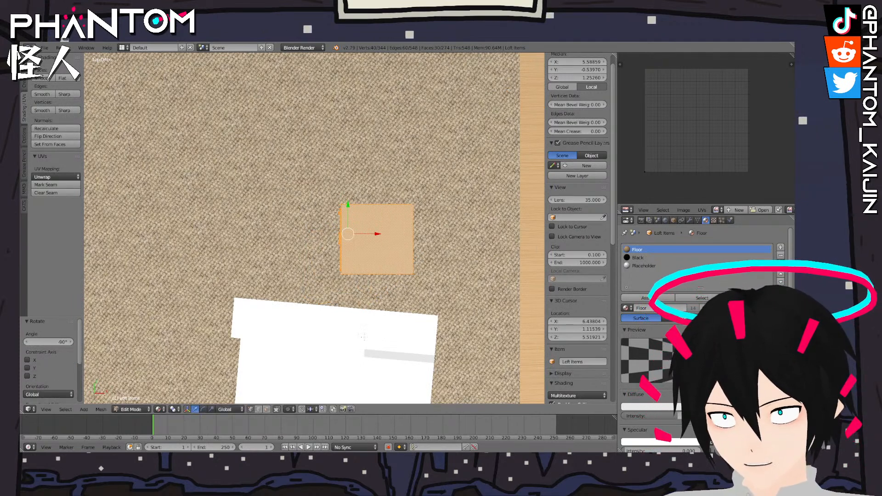
Move the cabinet about -0.201 along X and Y to the sofa's end and rotate it slightly to match the sofa's angle
key("g")
left_click(444, 298)
key("r")
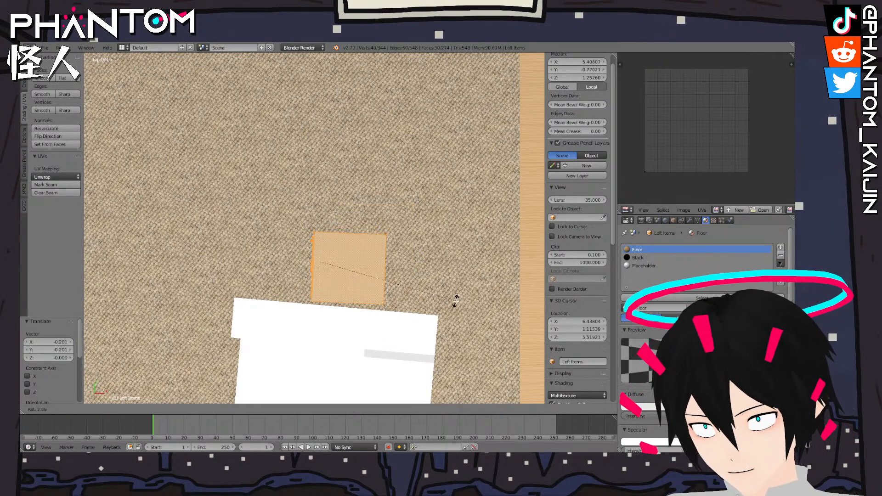
left_click(457, 309)
Lower the cabinet along Z onto the living room floor and rescale it
middle_click_drag(456, 308, 391, 83)
middle_click_drag(336, 117, 383, 99)
middle_click_drag(322, 197, 397, 124, "shift")
left_click_drag(272, 164, 272, 244)
key("s")
left_click(311, 253)
key("s")
left_click(282, 250)
Shift the cabinet in top view about -0.041 along X and 0.096 along Y beside the sofa's end
middle_click_drag(296, 240, 253, 287)
key("KP_7")
key("g")
left_click(383, 291)
middle_click_drag(383, 291, 302, 231)
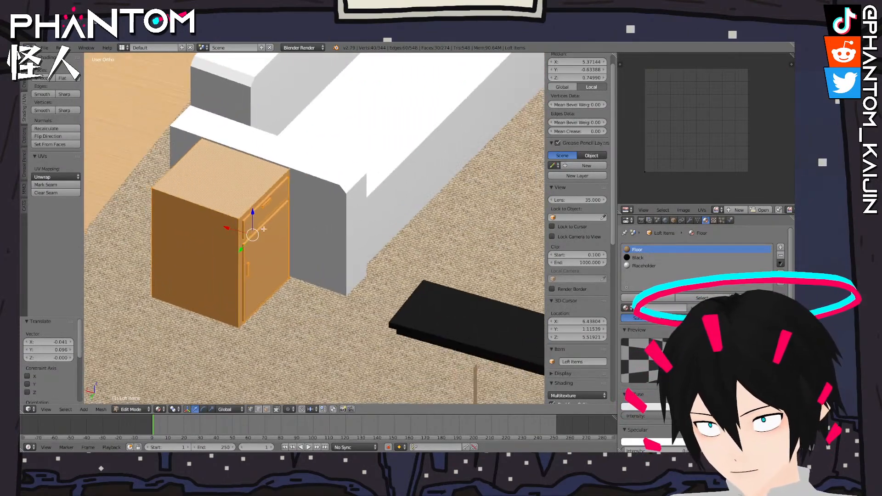
Move the cabinet about -0.309 along X and nudge it against the sofa's end in top view
left_click_drag(227, 226, 267, 238)
scroll(363, 248, "down", 6)
middle_click_drag(372, 252, 344, 271)
key("KP_7")
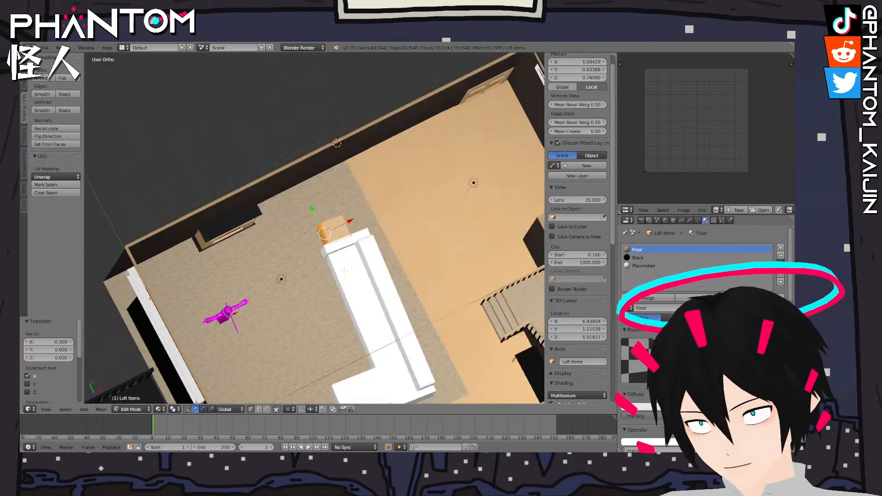
key("KP_Decimal")
key("g")
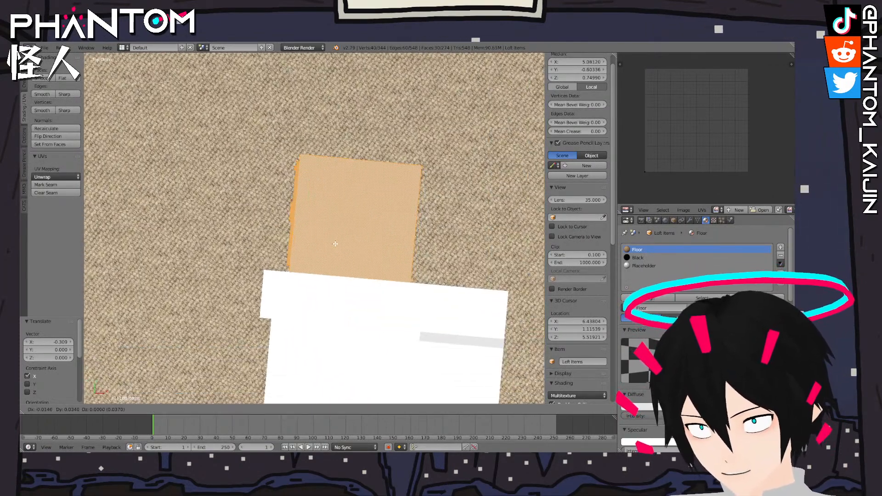
left_click(333, 242)
middle_click_drag(334, 243, 212, 216)
scroll(276, 155, "down", 6)
key("Tab")
scroll(433, 217, "down", 3)
scroll(329, 296, "up", 8)
Extend the cabinet's back face about 0.578 along X and align it with the back of the sofa in top view
key("Tab")
middle_click_drag(322, 286, 271, 199)
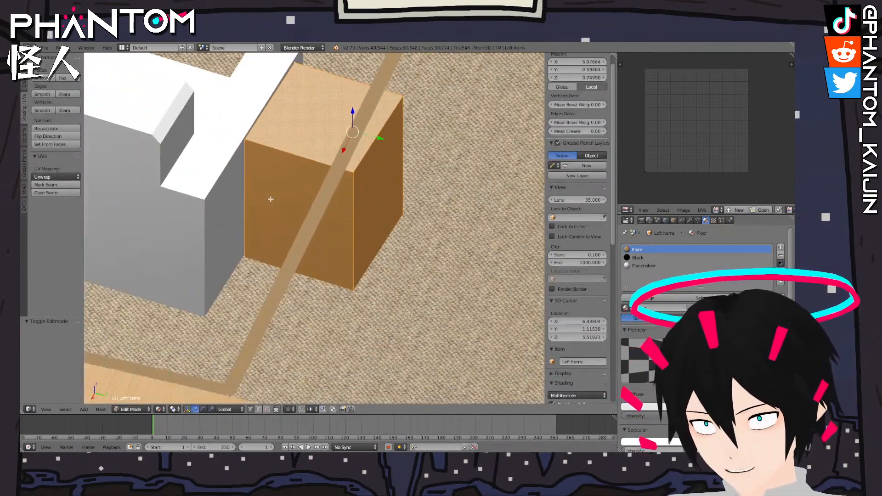
right_click(243, 256)
right_click(361, 179, "shift")
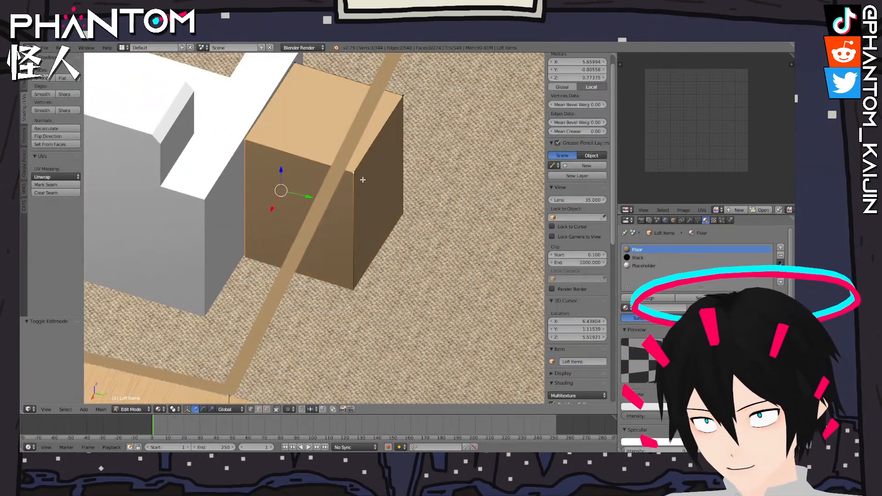
right_click(365, 292, "shift")
left_click_drag(295, 237, 263, 302)
key("KP_7")
scroll(343, 289, "up", 4)
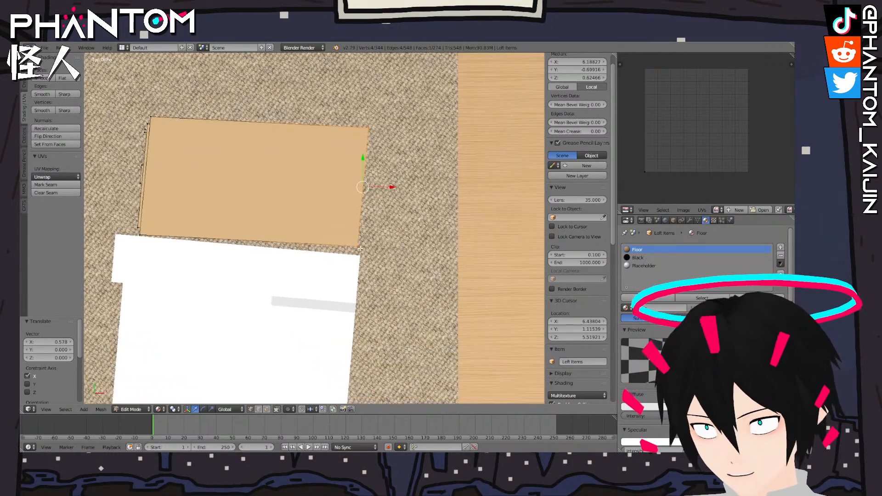
key("g")
left_click(417, 267)
middle_click_drag(417, 268, 317, 251)
key("Tab")
scroll(376, 212, "down", 6)
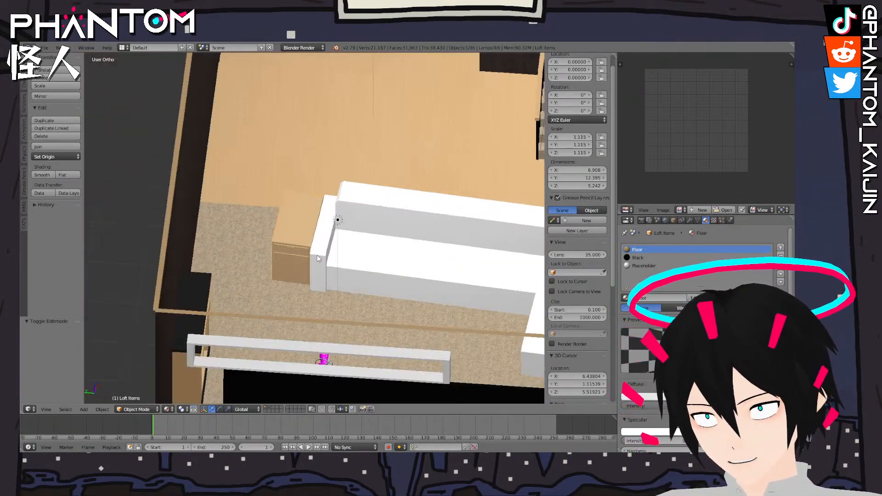
Raise the cabinet's top with its drawer by about 0.018 and the door's upper edge by about 0.024 along Z
key("Tab")
scroll(354, 230, "up", 5)
middle_click_drag(371, 230, 272, 159)
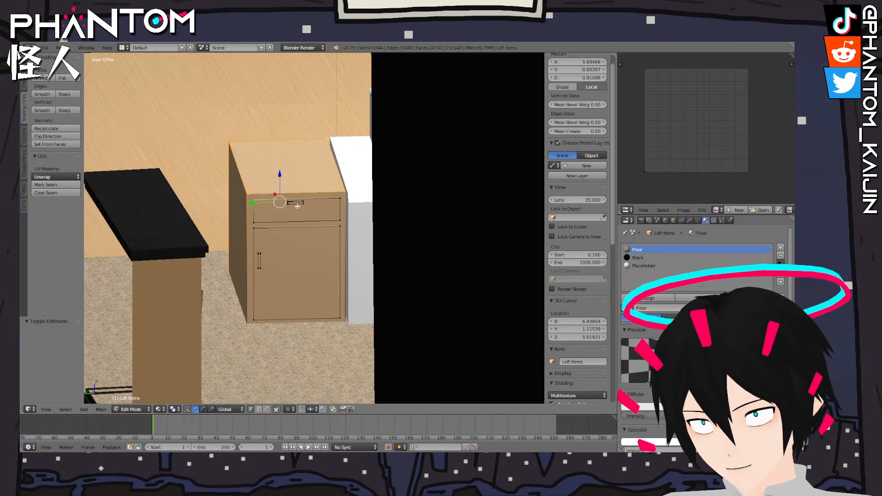
key("l")
left_click_drag(291, 178, 294, 173)
right_click(323, 228)
left_click(277, 409)
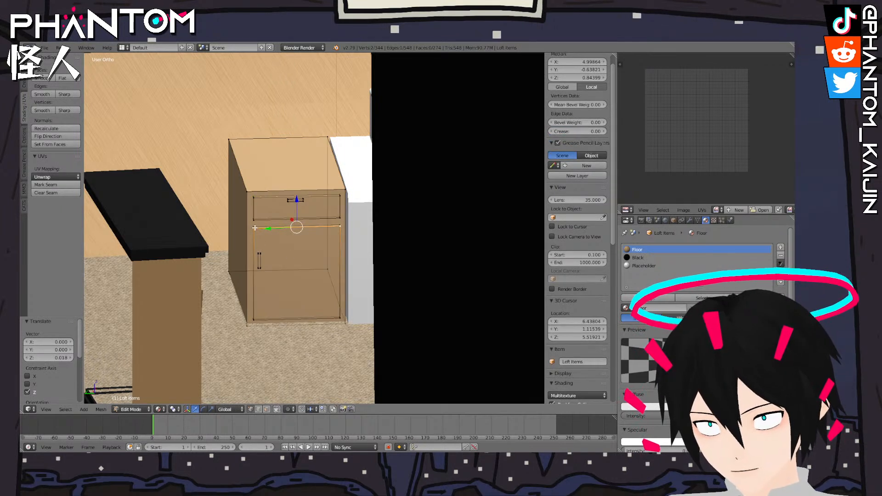
left_click_drag(294, 196, 296, 193)
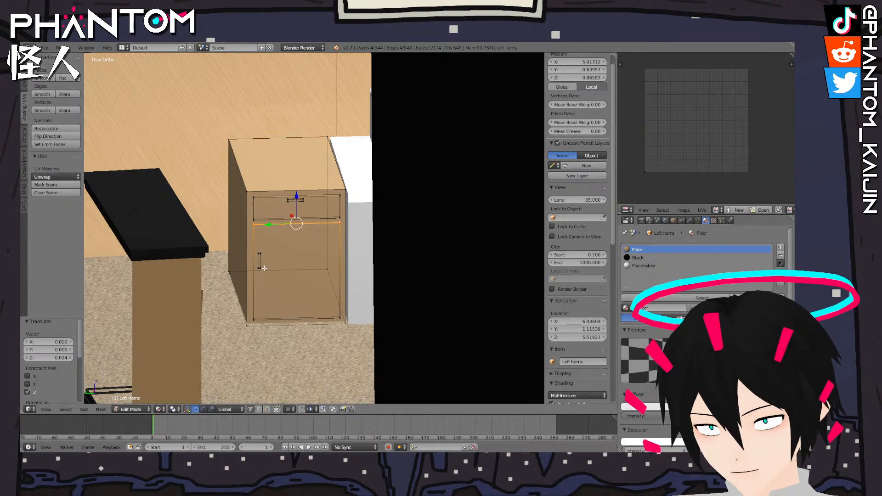
key("Tab")
scroll(267, 236, "down", 3)
middle_click_drag(267, 236, 308, 268)
scroll(309, 276, "up", 8)
scroll(308, 270, "down", 2)
Move the door handle in top view to the side of the cabinet door nearest the sofa
key("Tab")
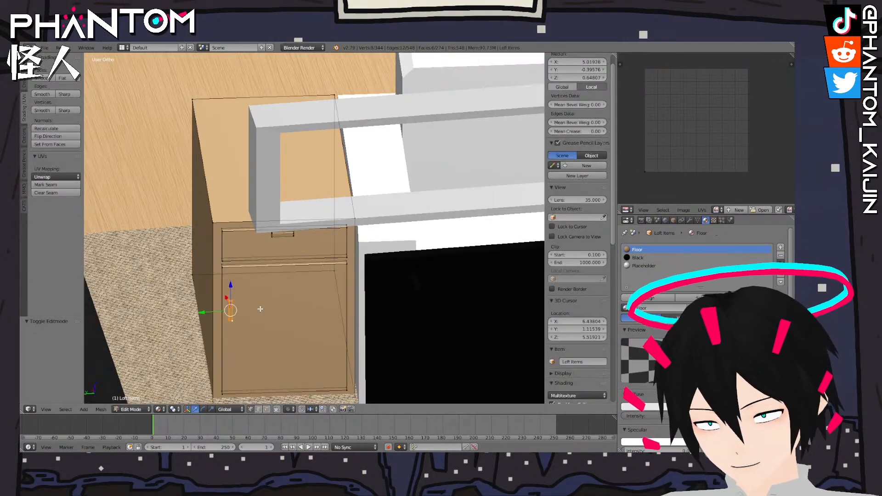
key("KP_7")
middle_click_drag(211, 232, 356, 256, "shift")
scroll(265, 196, "up", 3)
middle_click_drag(265, 196, 339, 230, "shift")
key("g")
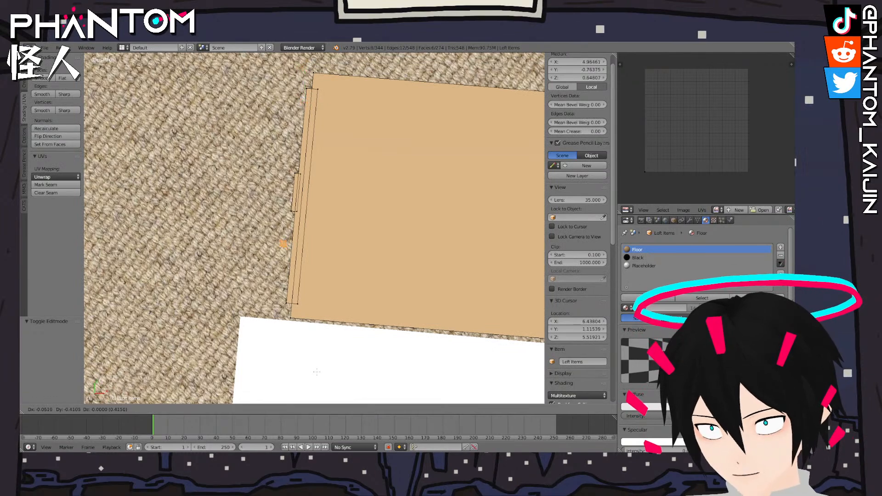
left_click(320, 66)
middle_click_drag(301, 379, 398, 310)
scroll(347, 329, "down", 5)
key("Tab")
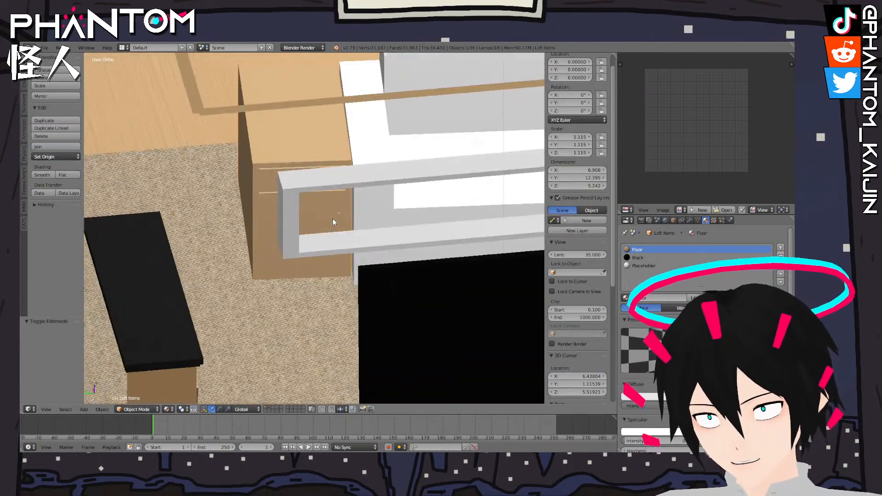
Open the Kitchen Countertops mesh for editing and select all linked parts of the black-topped table beside the stairs
scroll(319, 246, "down", 10)
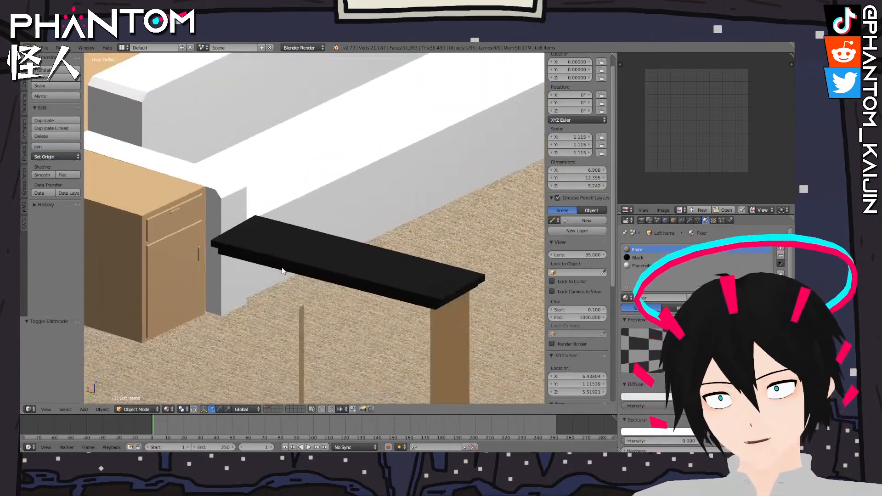
middle_click_drag(387, 233, 343, 283, "shift")
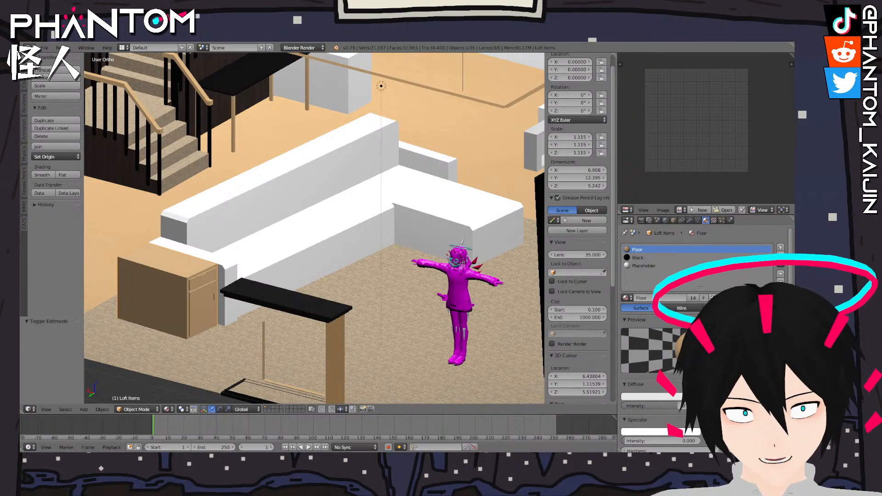
scroll(301, 250, "down", 1)
middle_click_drag(301, 251, 261, 258)
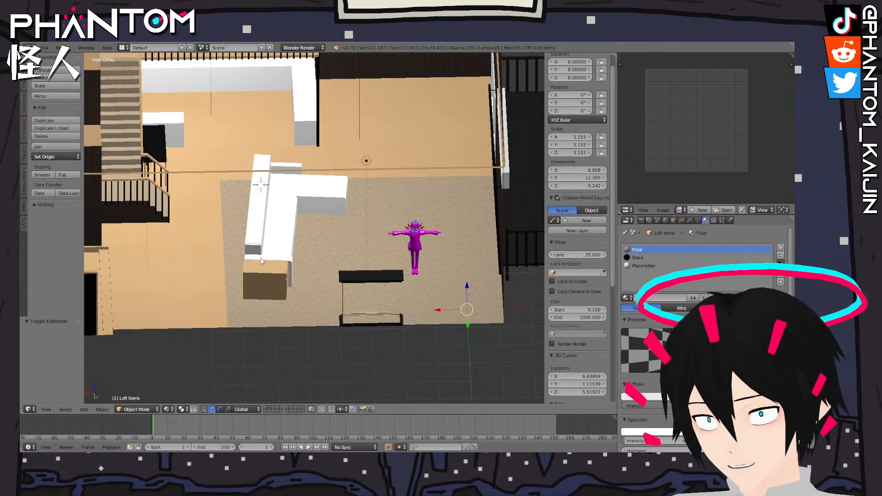
right_click(169, 141)
key("Tab")
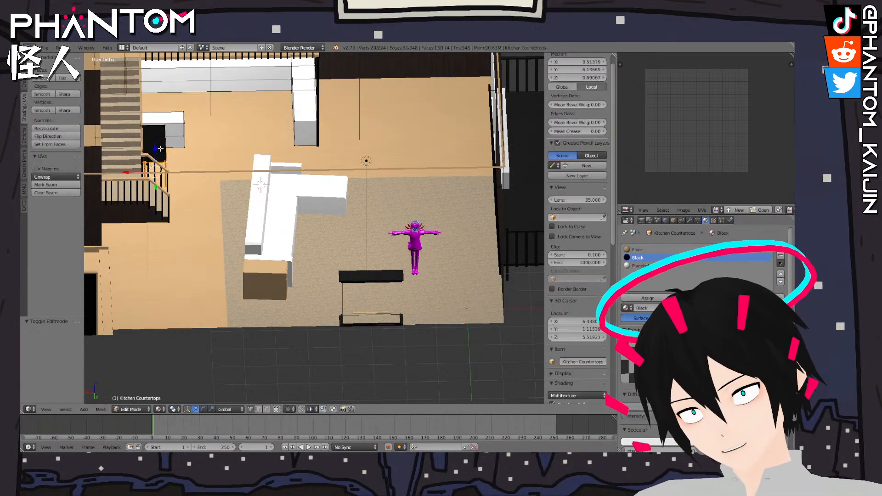
middle_click_drag(163, 158, 167, 163)
right_click(254, 93)
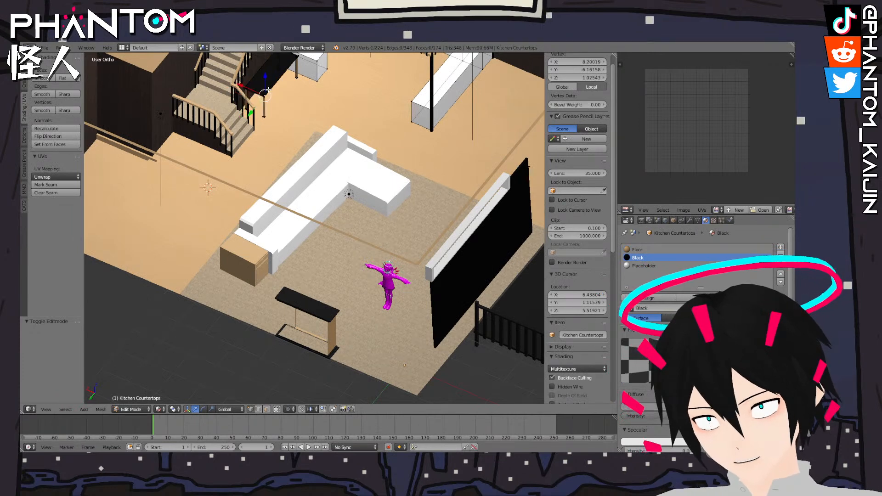
key("l")
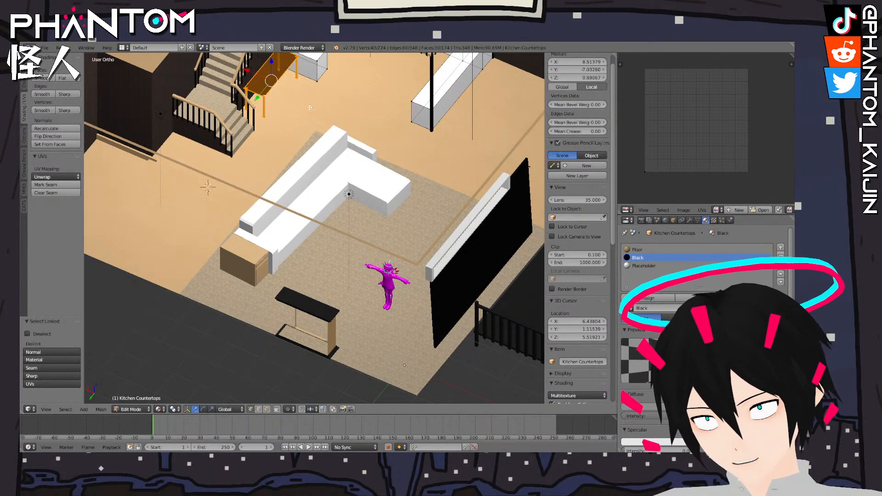
key("space")
type("dl")
key("Escape")
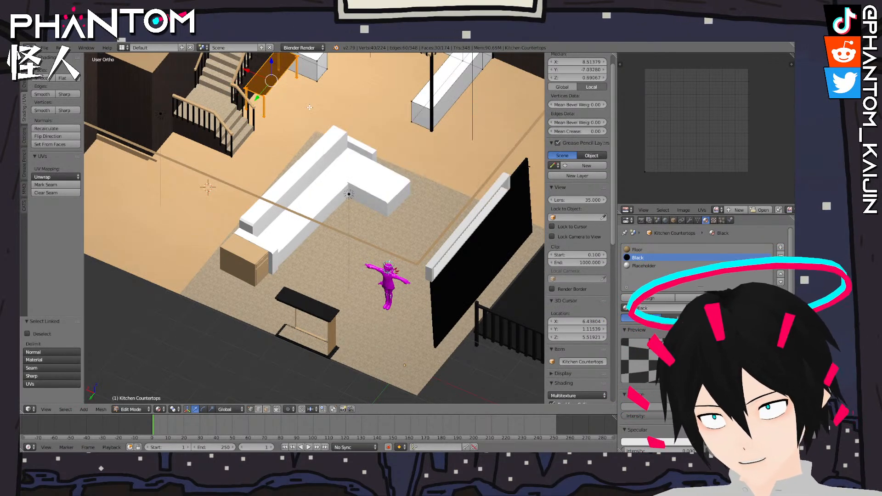
key("space")
type("dupli")
left_click(400, 125)
key("h")
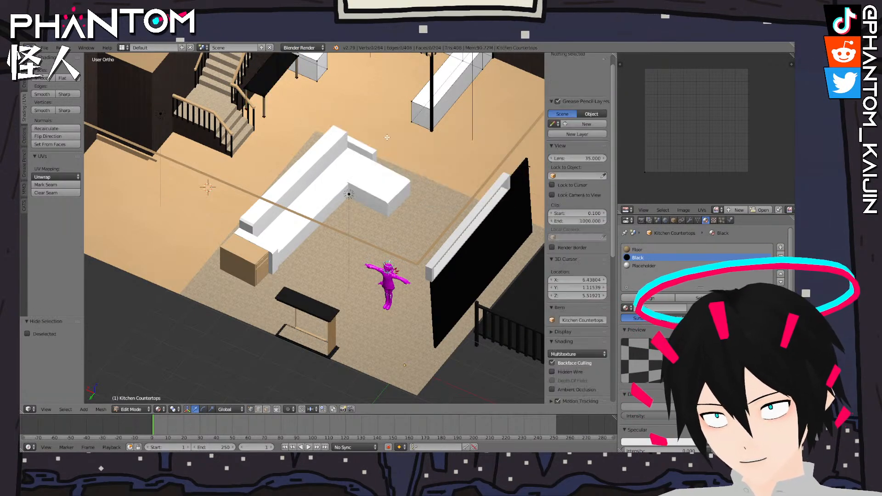
key("ctrl+z")
key("ctrl+z")
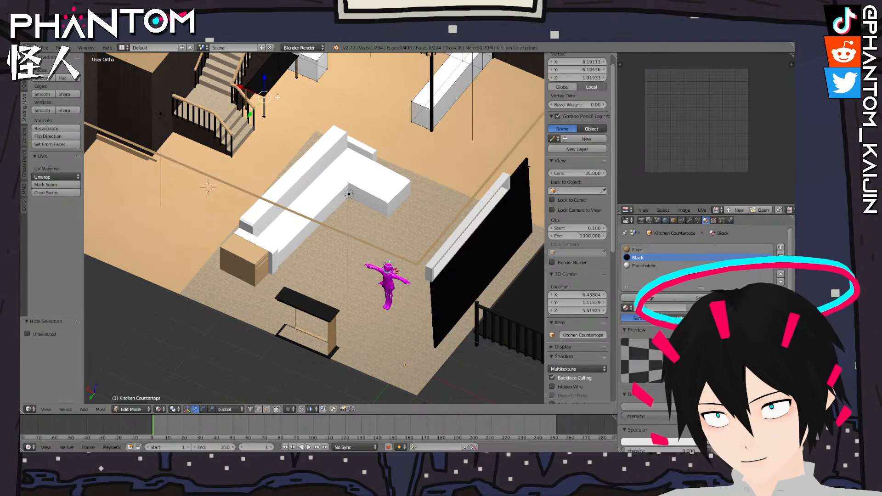
key("ctrl+z")
key("ctrl+z")
key("g")
right_click(300, 99)
Duplicate the table and move the copy in top view about -6.763 along X and 5.270 along Y in front of the sofa
key("space")
left_click(372, 117)
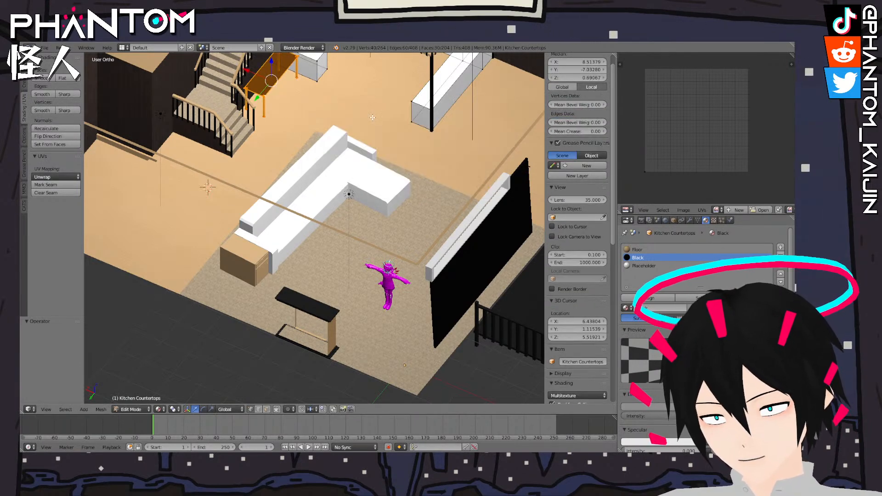
key("KP_7")
key("g")
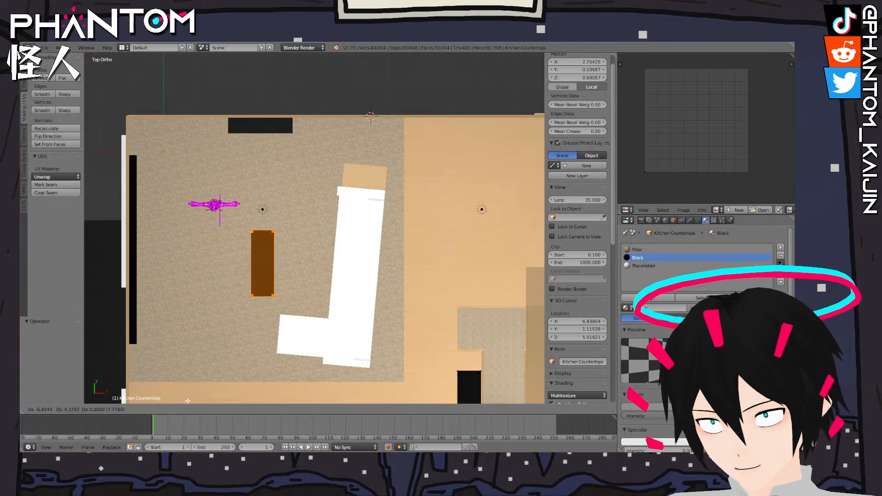
left_click(175, 375)
Separate the selected table copy from the Kitchen Countertops mesh into its own object
key("space")
type("sep")
key("Return")
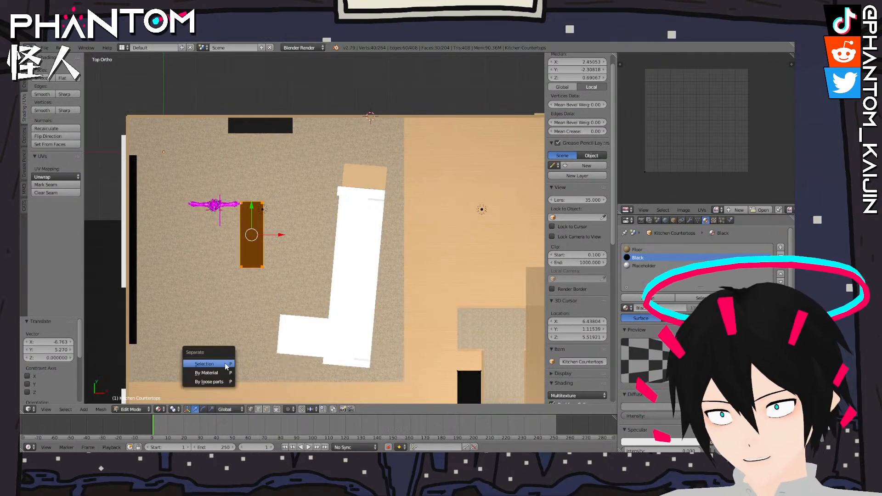
left_click(204, 364)
Replace the UV/Image Editor with the Outliner to list the scene's objects
left_click(627, 210)
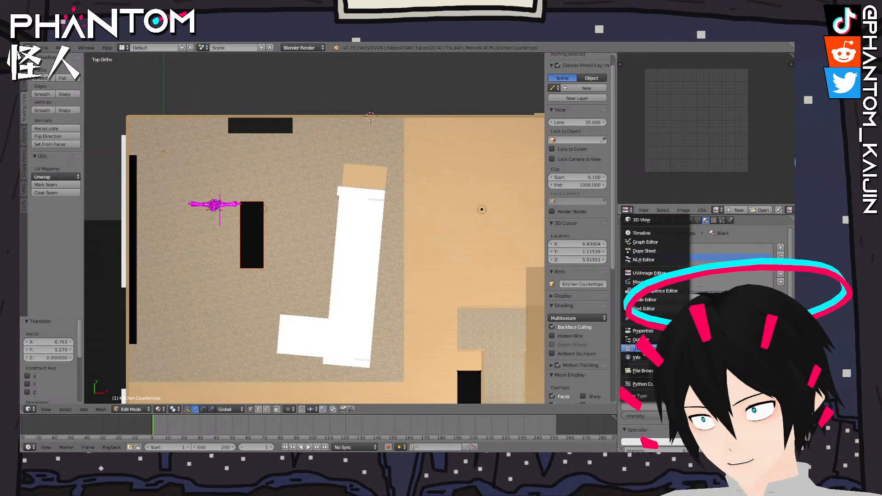
left_click(643, 331)
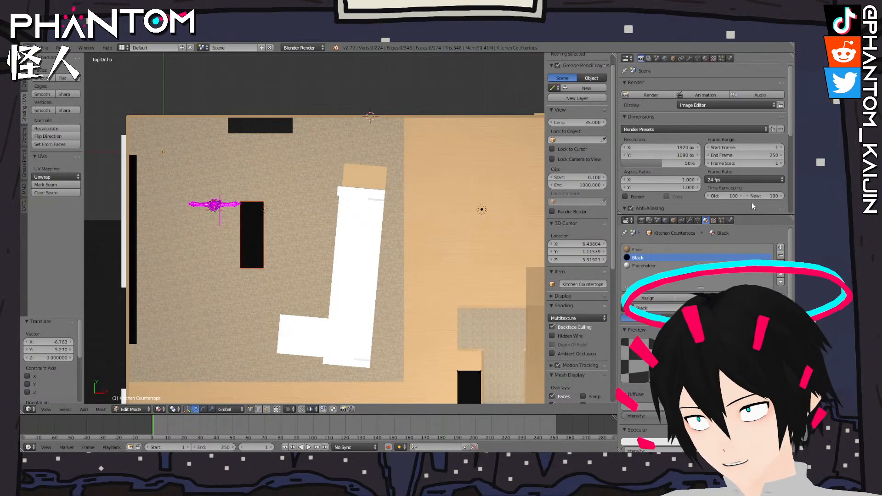
left_click(628, 58)
left_click(642, 196)
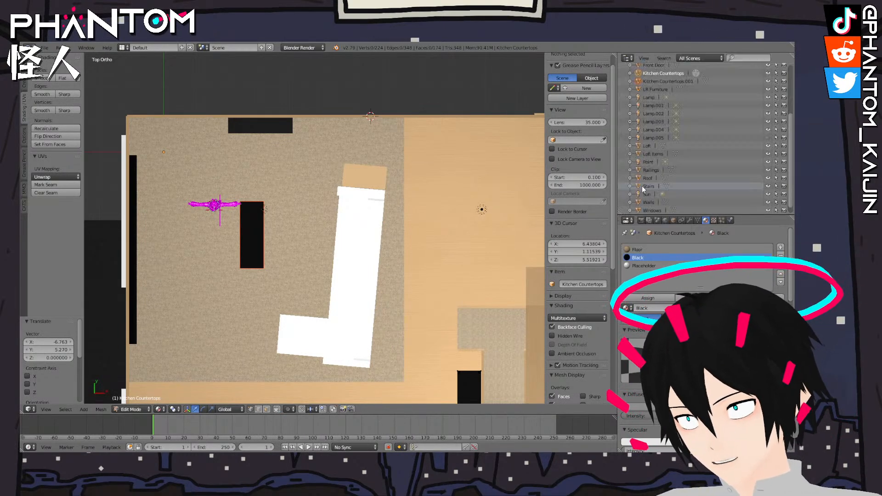
Select Kitchen Countertops.001 together with LR Furniture and join the table copy into LR Furniture
scroll(740, 106, "up", 1)
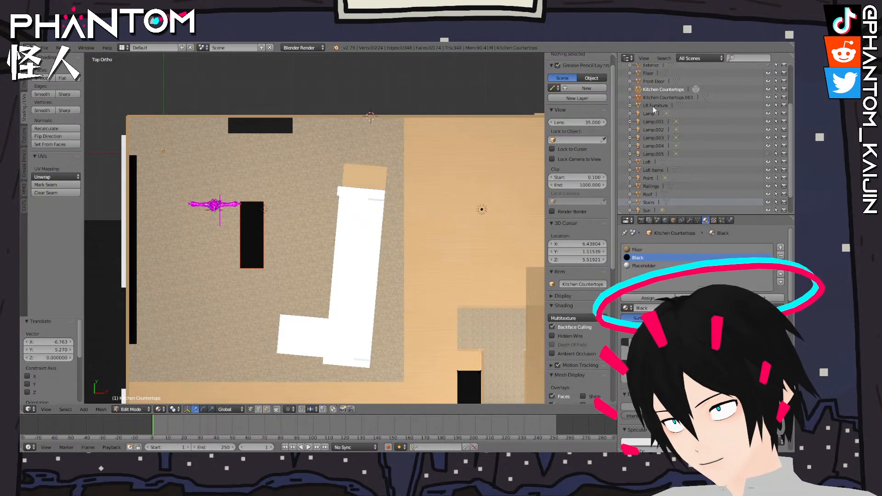
left_click(652, 107)
left_click(677, 98)
left_click(654, 106, "shift")
key("space")
key("Escape")
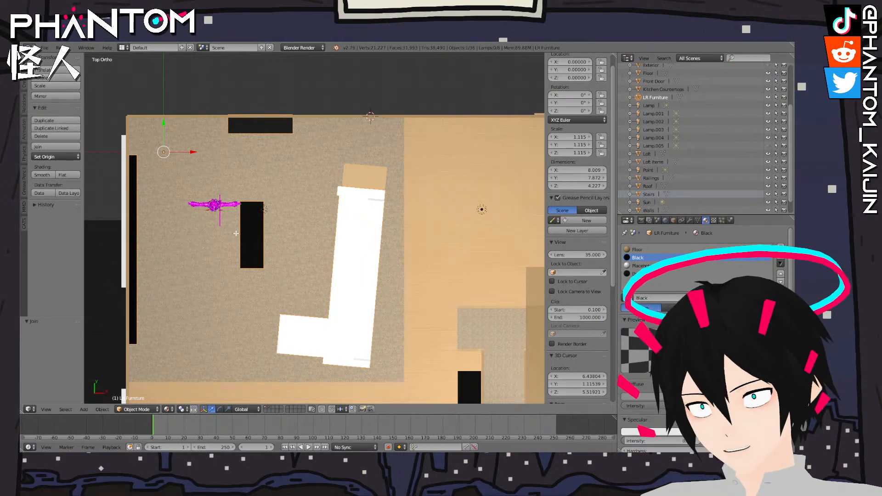
key("ctrl+j")
Select the coffee table's two legs and tabletop edge on the side away from the sofa and move them -0.540 along X
key("Tab")
key("l")
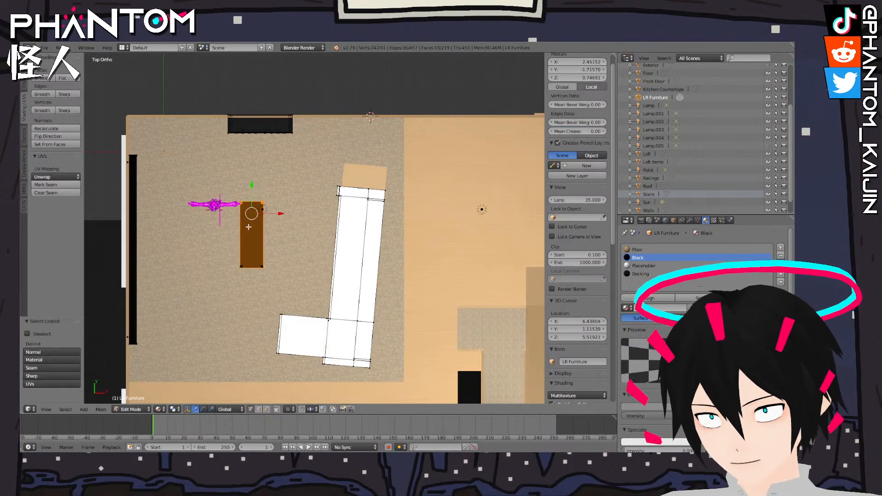
middle_click_drag(268, 266, 245, 263)
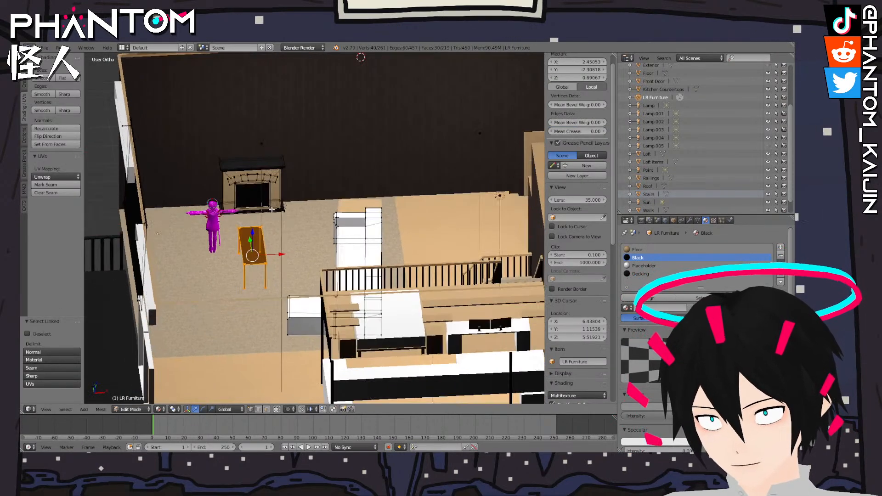
right_click(245, 263)
key("l")
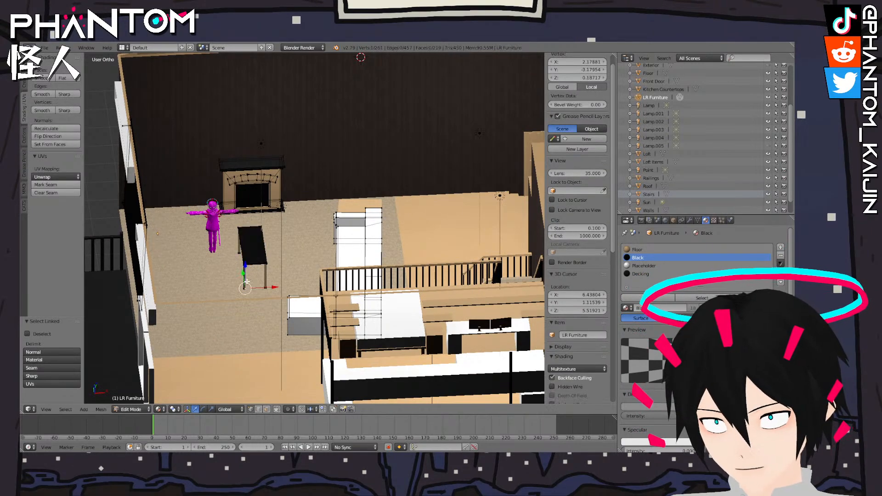
scroll(235, 251, "up", 6)
key("l")
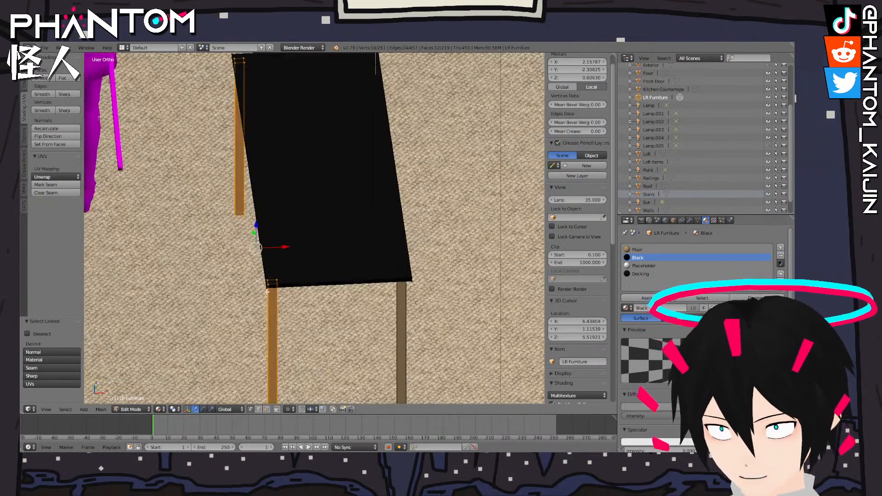
middle_click_drag(270, 193, 310, 308, "shift")
right_click(270, 169, "shift")
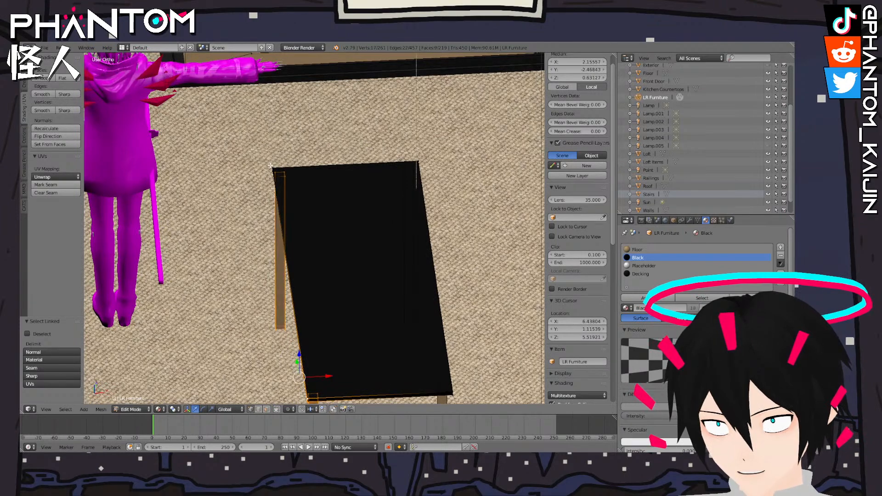
right_click(270, 174, "shift")
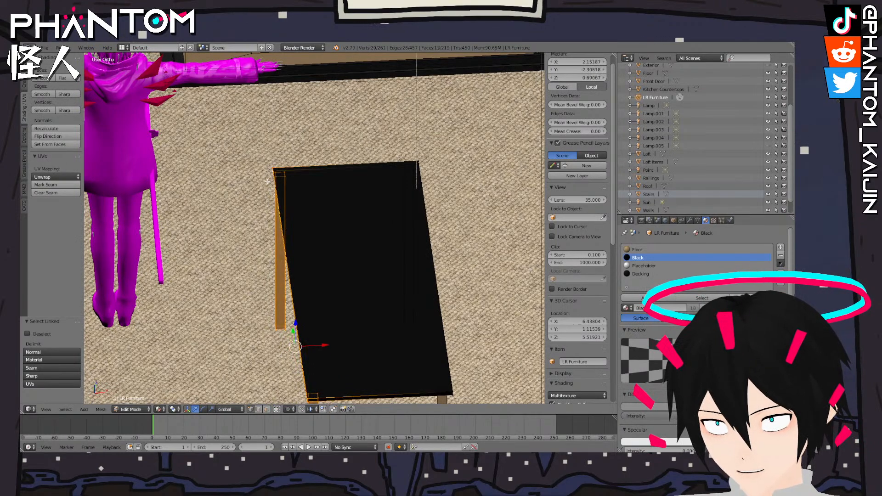
key("KP_7")
scroll(345, 210, "down", 4)
left_click_drag(335, 247, 292, 246)
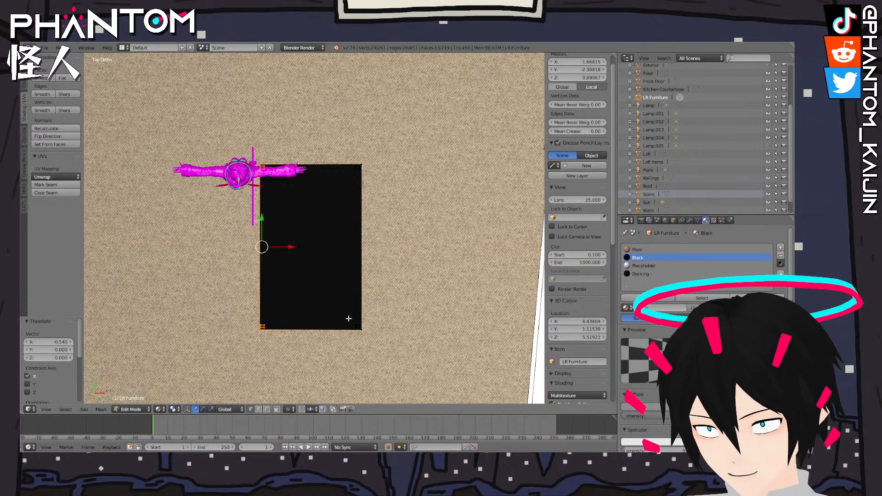
Rotate the whole coffee table 5.14° in top view and move it about 0.659 along X and -0.052 along Y towards the sofa
key("l")
middle_click_drag(367, 373, 363, 335)
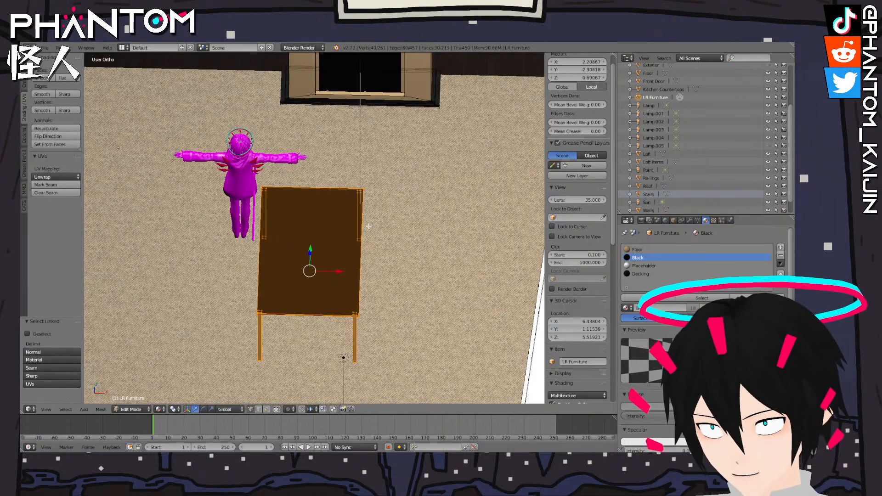
key("KP_7")
scroll(369, 226, "down", 3)
key("r")
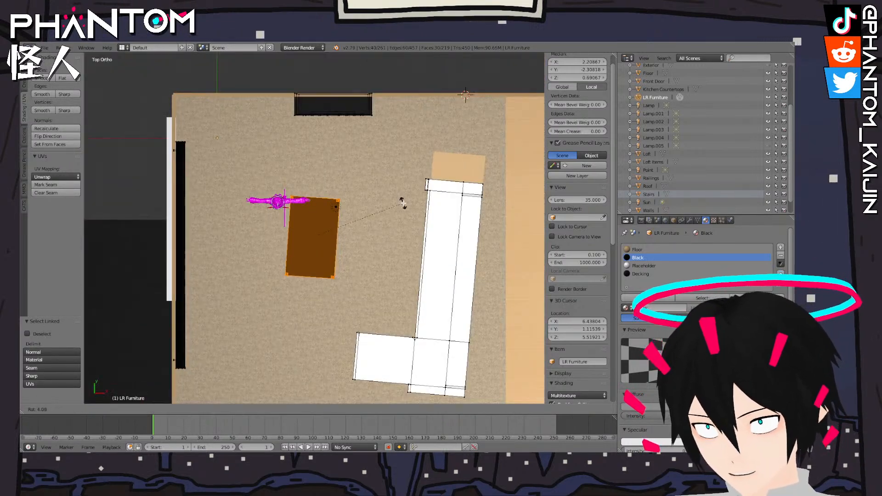
left_click(403, 204)
key("g")
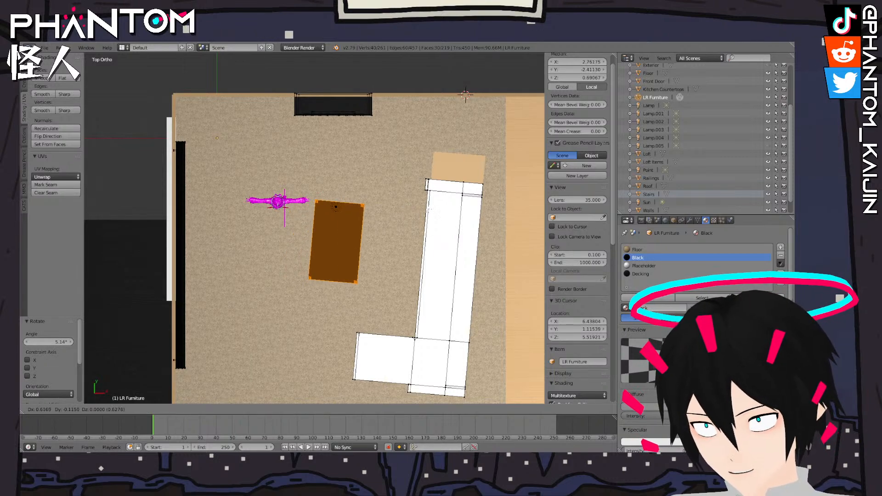
left_click(429, 207)
Lower the coffee table by about 0.240 along Z
middle_click_drag(414, 211, 437, 151)
scroll(414, 204, "up", 5)
scroll(415, 204, "up", 1)
middle_click_drag(414, 204, 342, 91, "shift")
left_click_drag(305, 138, 305, 164)
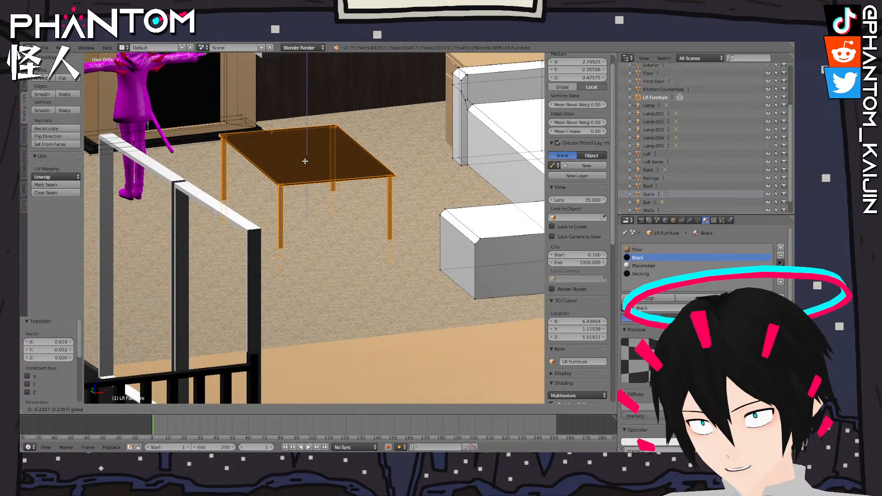
Select the bottom ends of the coffee table's four legs and raise them along Z to shorten the legs to floor level
key("Tab")
right_click(281, 268)
right_click(278, 269, "shift")
right_click(280, 273, "shift")
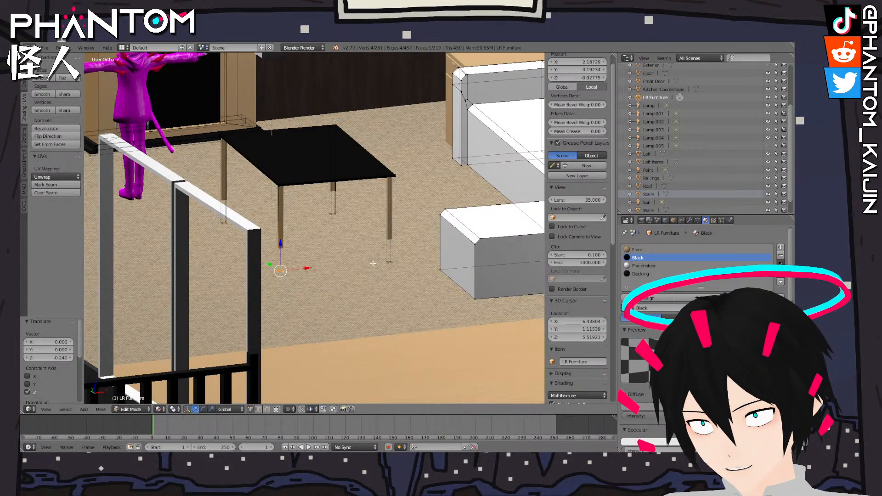
right_click(335, 214, "shift")
right_click(336, 212, "shift")
right_click(331, 211, "shift")
right_click(329, 214, "shift")
key("g")
key("z")
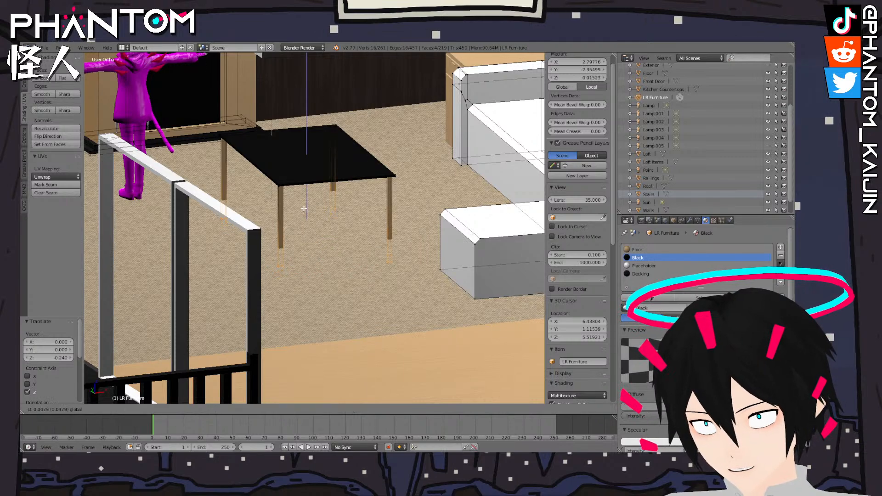
left_click(304, 193)
key("Tab")
Examine the coffee table beside the sofa and the whole house from several angles
scroll(321, 220, "down", 6)
middle_click_drag(324, 223, 496, 226)
scroll(306, 216, "up", 1)
scroll(306, 216, "down", 3)
key("a")
middle_click_drag(308, 227, 382, 232)
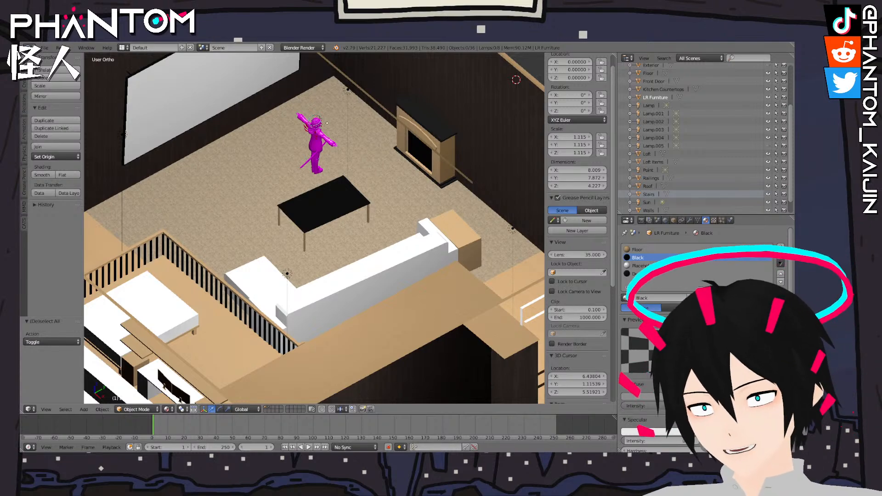
middle_click_drag(382, 232, 375, 198)
scroll(314, 227, "up", 5)
key("Tab")
key("KP_7")
key("KP_1")
key("KP_7")
middle_click_drag(375, 198, 438, 243)
key("Tab")
scroll(387, 150, "down", 5)
scroll(321, 171, "down", 5)
scroll(415, 190, "down", 2)
scroll(415, 193, "down", 3)
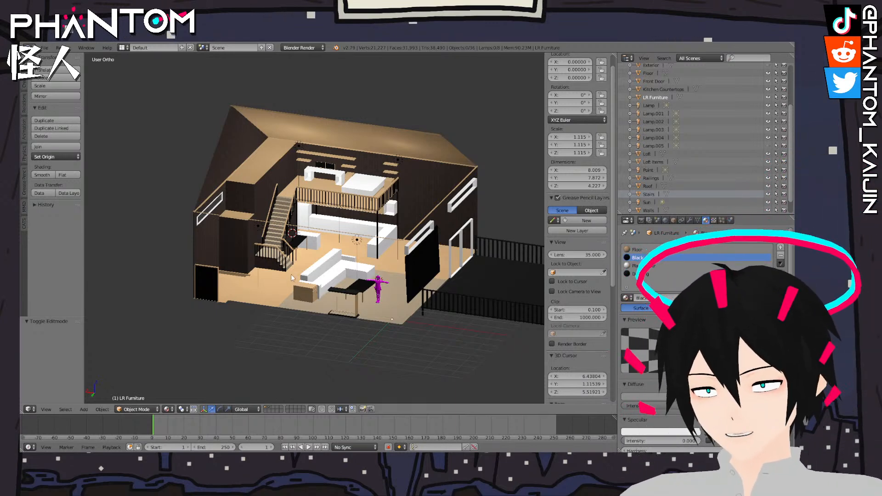
scroll(315, 275, "up", 5)
middle_click_drag(334, 278, 348, 220)
scroll(345, 216, "down", 5)
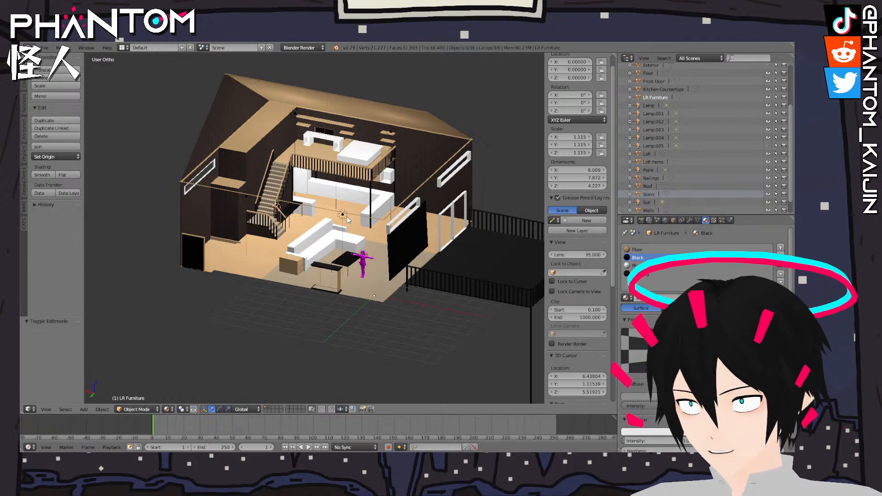
scroll(365, 175, "down", 5)
middle_click_drag(367, 176, 446, 195)
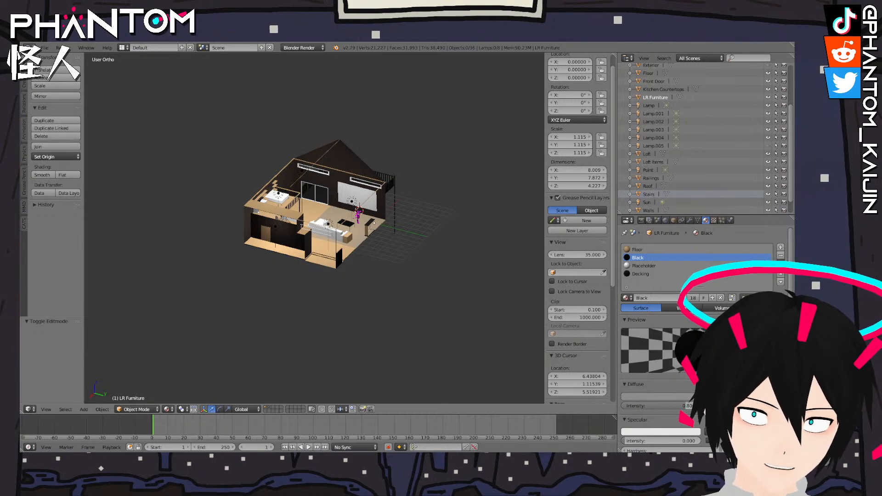
left_click(648, 73)
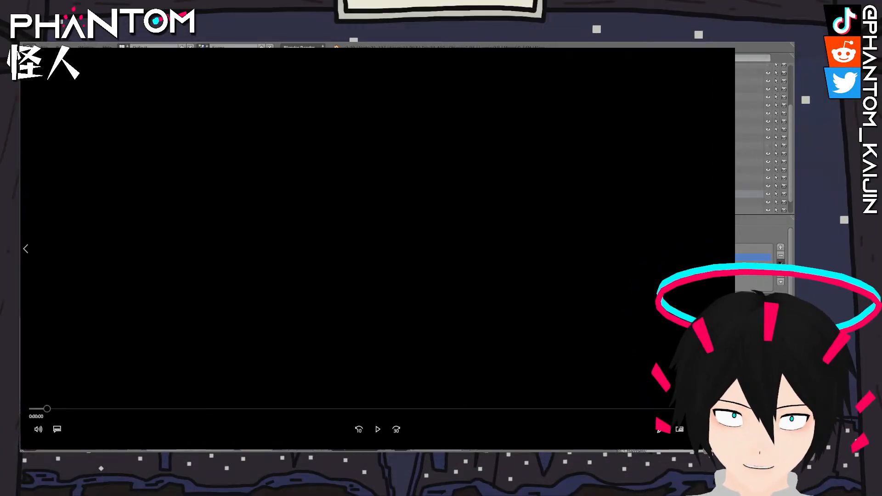
Preview the Phantom Outro video in the media player, seeking through it and stopping playback
left_click(378, 430)
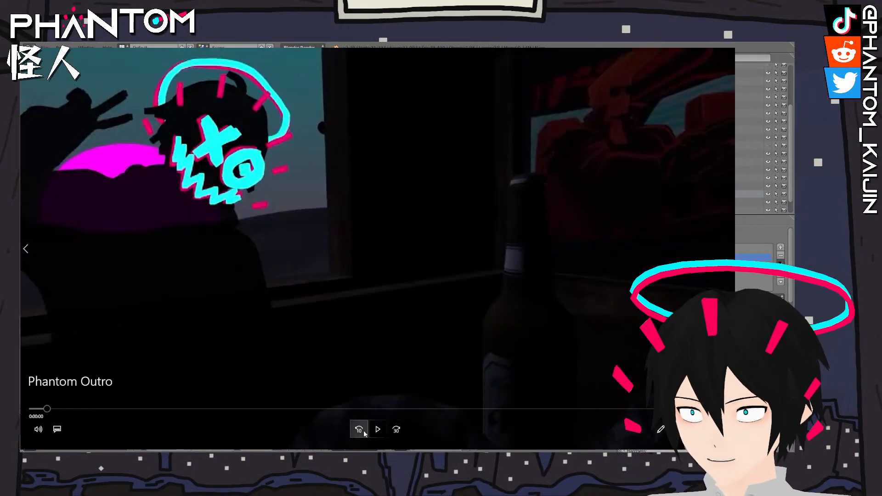
left_click(377, 431)
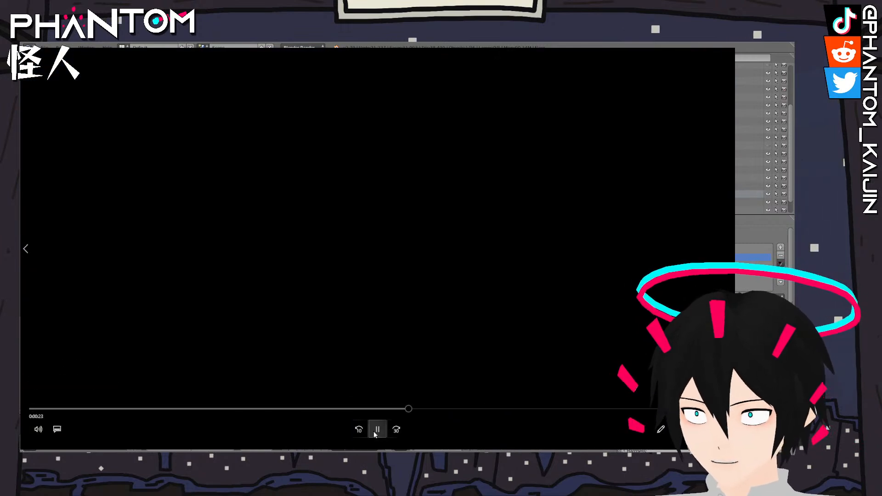
left_click(375, 432)
left_click(40, 434)
left_click(71, 405)
left_click(335, 409)
left_click(376, 430)
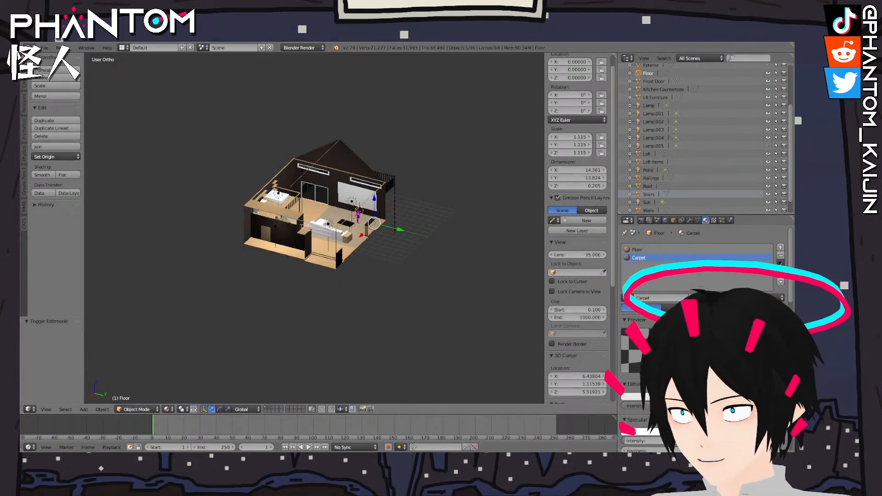
Inspect the house interior, from the living room to the storage room behind the stairs
scroll(388, 172, "up", 5)
middle_click_drag(389, 159, 361, 203)
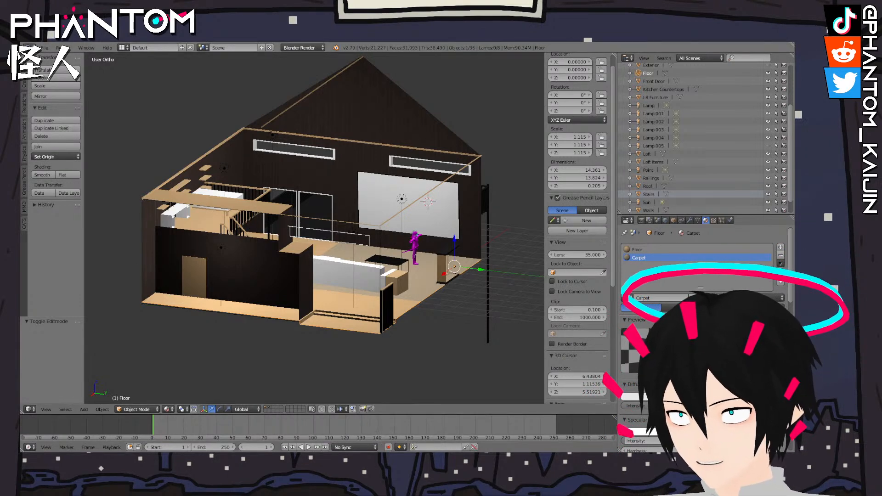
middle_click_drag(393, 343, 373, 297)
scroll(336, 318, "up", 6)
scroll(336, 317, "down", 7)
key("a")
scroll(339, 321, "up", 5)
scroll(339, 321, "down", 5)
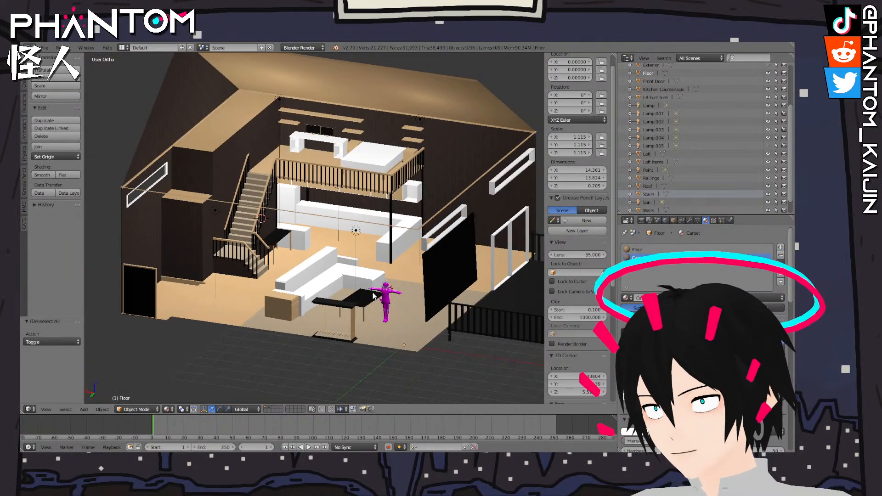
middle_click_drag(373, 296, 379, 211)
middle_click_drag(421, 126, 361, 200)
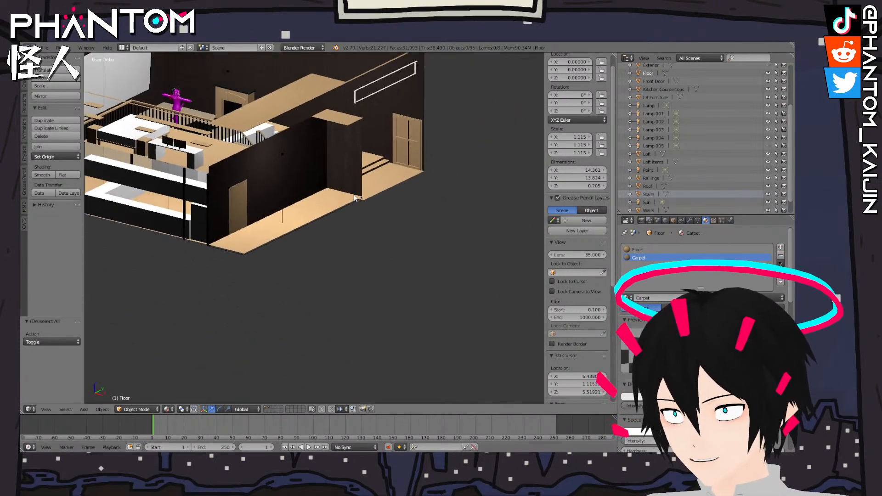
scroll(369, 202, "up", 6)
middle_click_drag(362, 132, 299, 208, "shift")
scroll(411, 252, "up", 1)
scroll(412, 253, "down", 4)
middle_click_drag(371, 156, 352, 162)
Duplicate the table beside the stairs in Kitchen Countertops and move the copy about 2.861 along X and 1.656 along Y into the storage room
right_click(393, 159)
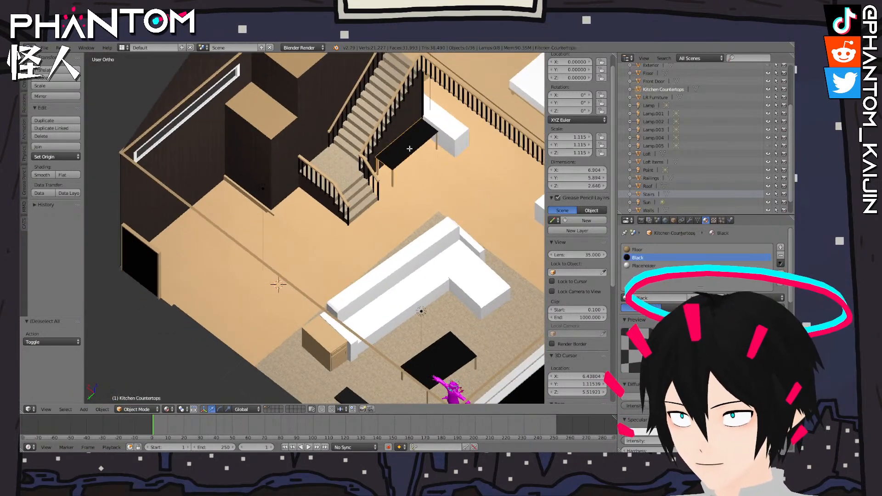
key("Tab")
right_click(388, 185)
key("l")
key("l")
key("l")
key("l")
key("l")
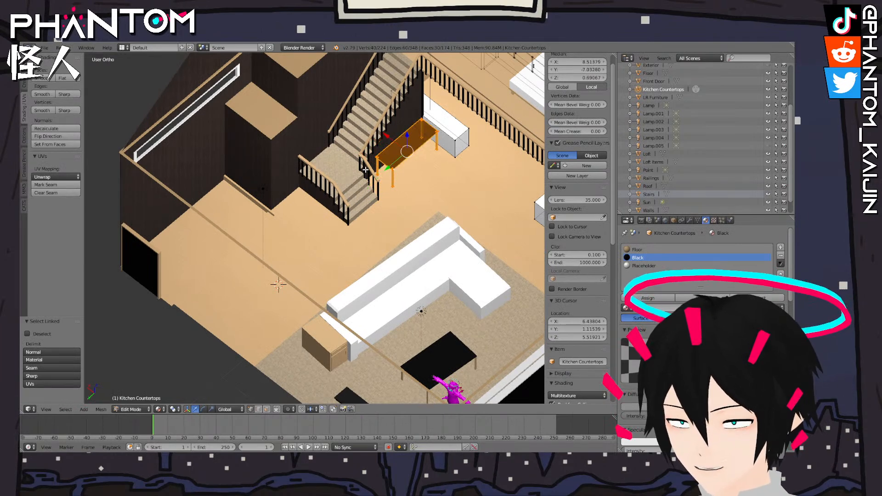
key("KP_7")
key("space")
type("joi")
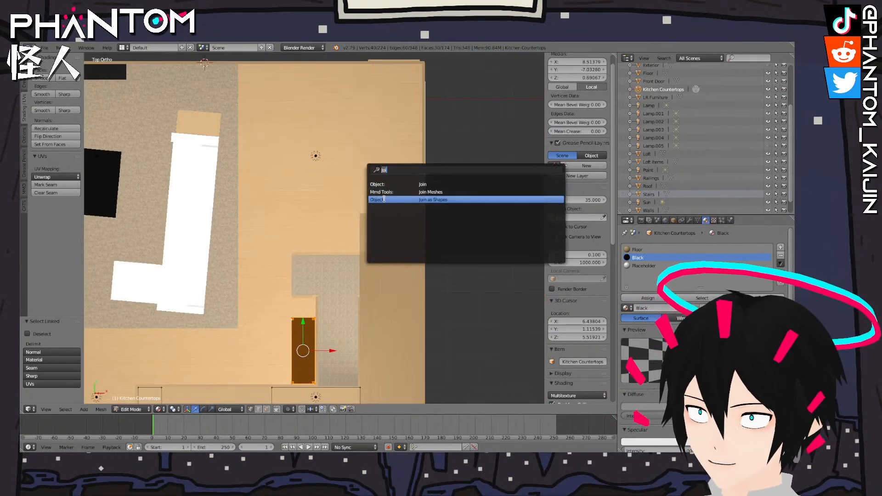
key("BackSpace")
key("BackSpace")
key("BackSpace")
type("dupli")
left_click(437, 185)
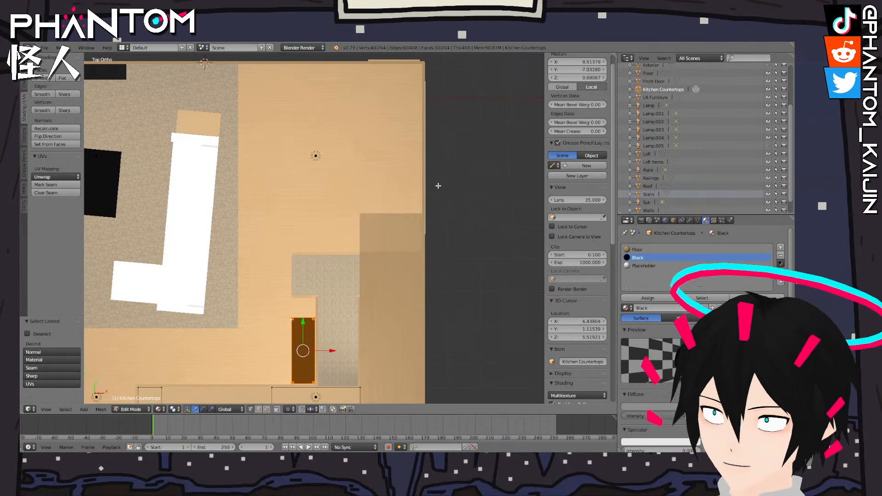
key("g")
left_click(470, 258)
Separate the selected storage room table from Kitchen Countertops into its own object
key("space")
type("s")
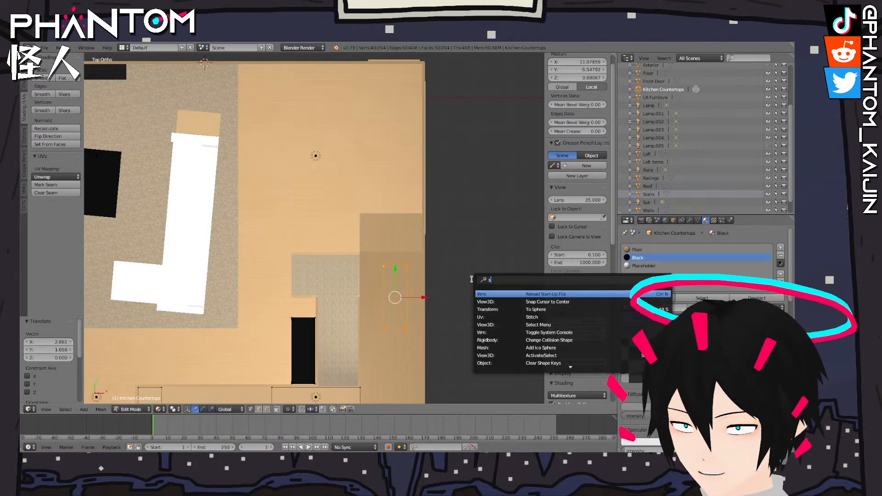
type("epara")
key("Return")
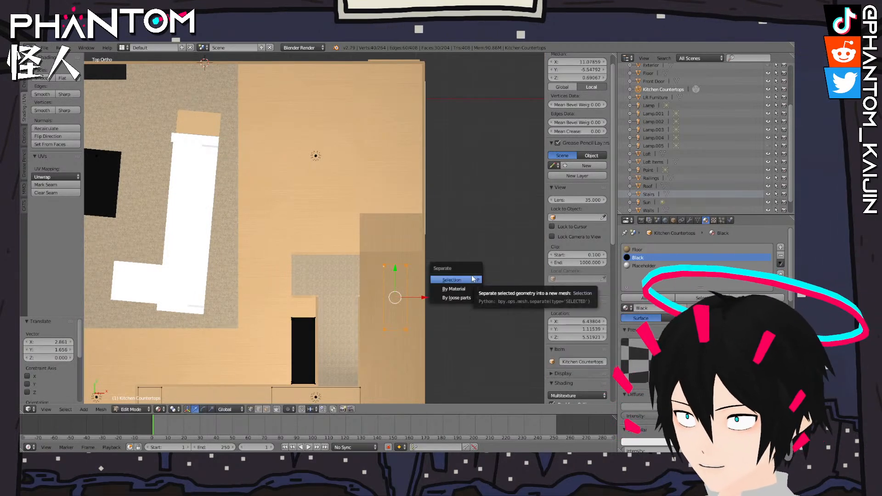
left_click(471, 279)
key("Tab")
Rename the separated table object as Storage Room
double_click(675, 97)
type("Storage Com")
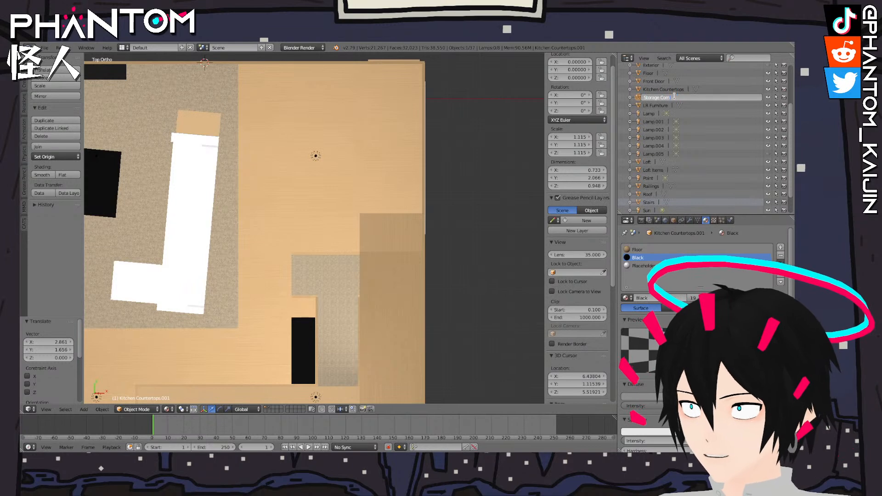
key("Return")
Select the entire Storage Room table mesh and rotate it 90° in top view
middle_click_drag(340, 267, 367, 279)
key("KP_Decimal")
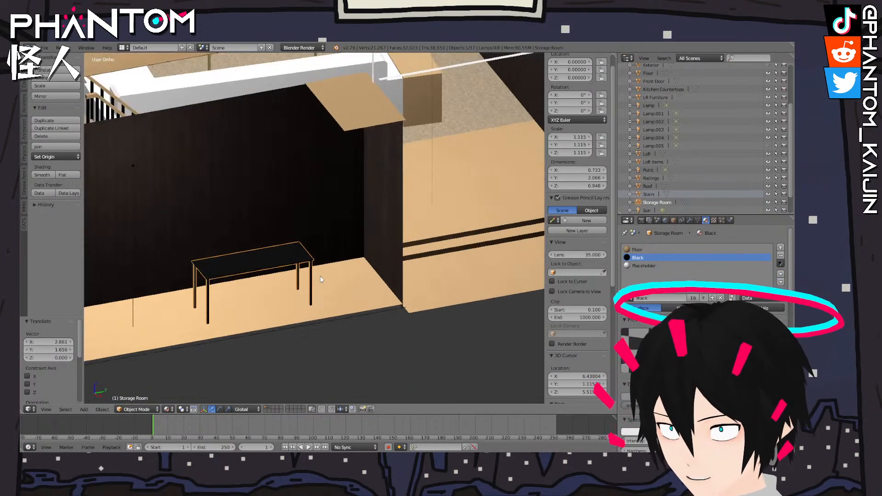
key("Tab")
key("l")
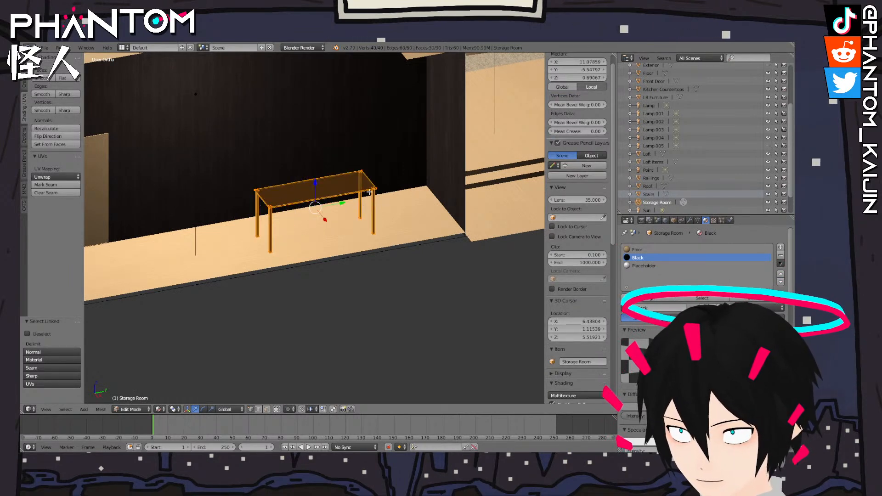
key("KP_7")
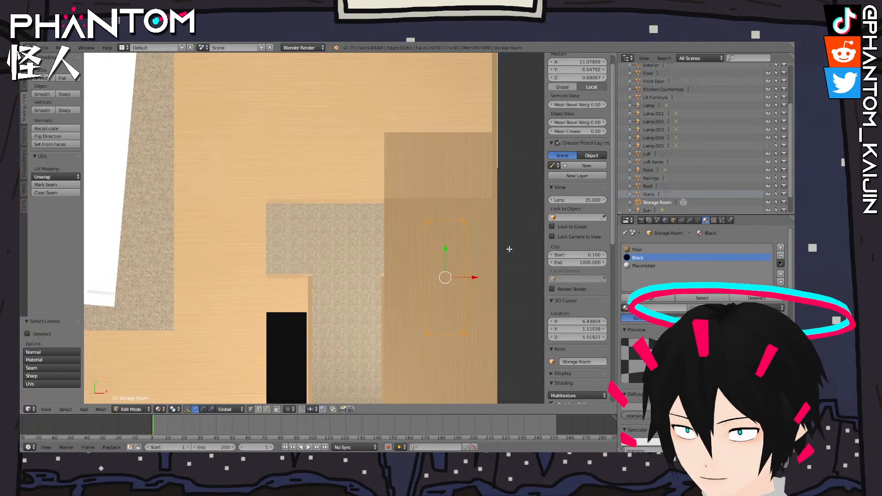
key("Return")
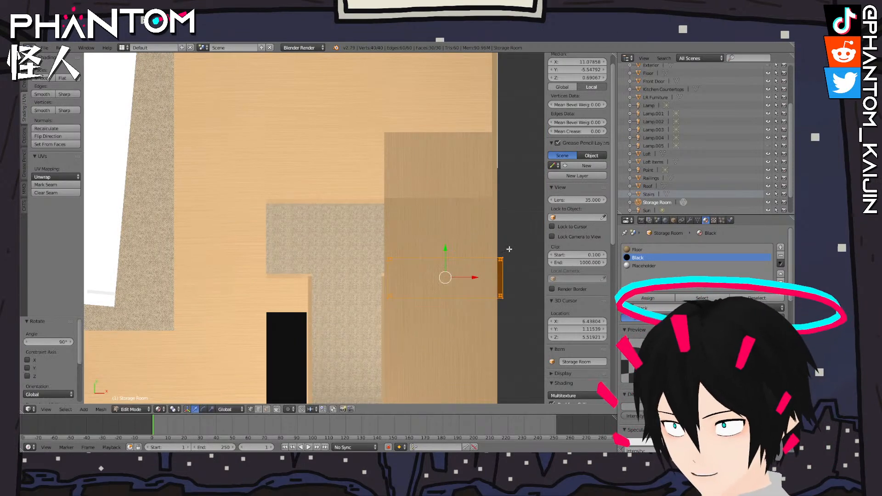
Move the storage room table about -0.074 along X and 0.021 along Y, plus about 2.177 along Y toward the end wall
scroll(509, 249, "up", 4)
left_click(465, 251)
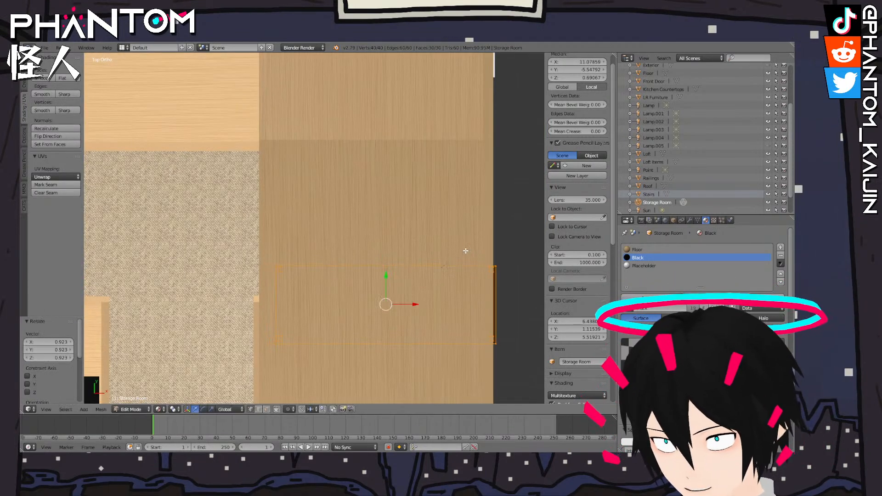
middle_click_drag(484, 250, 241, 252)
key("g")
key("y")
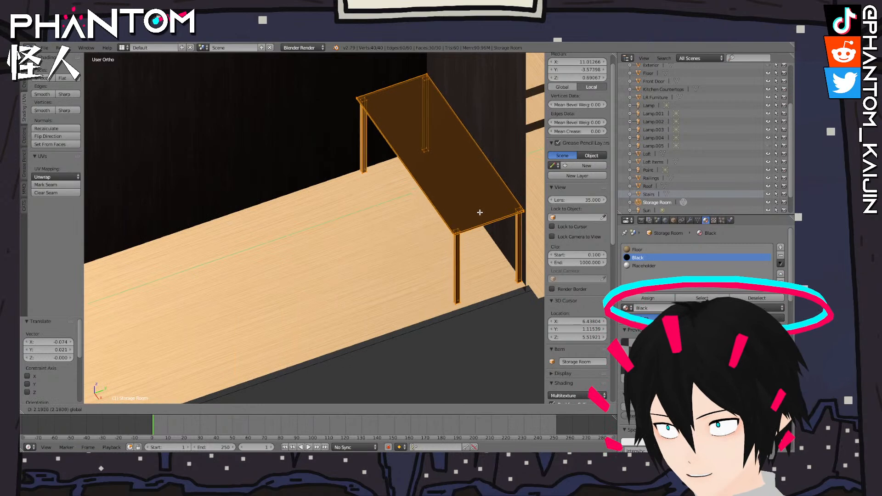
left_click(480, 212)
Lower the table along Z in front view and fine-tune its height so its legs rest on the storage room floor
key("KP_1")
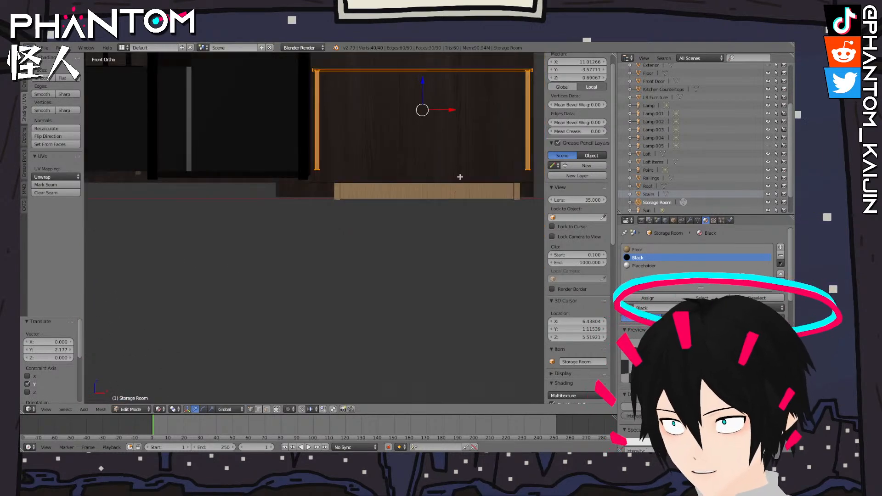
middle_click_drag(431, 118, 310, 186, "shift")
key("g")
key("z")
left_click(303, 153)
mouse_move(303, 153)
middle_mouse_down()
mouse_move(305, 170)
mouse_move(300, 124)
mouse_move(328, 130)
mouse_move(298, 148)
middle_mouse_up()
key("g")
key("z")
left_click(327, 125)
Widen the table by moving one long tabletop edge and its legs about -0.222 along Y
right_click(143, 82)
right_click(146, 82, "shift")
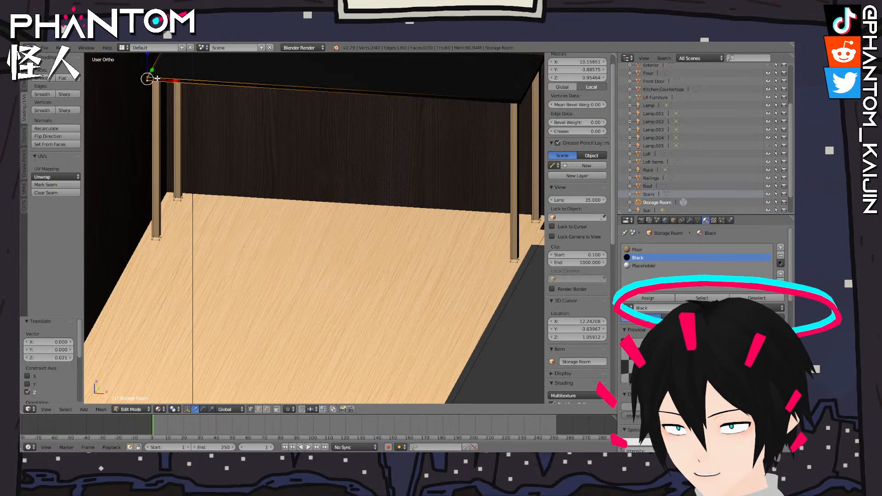
key("l")
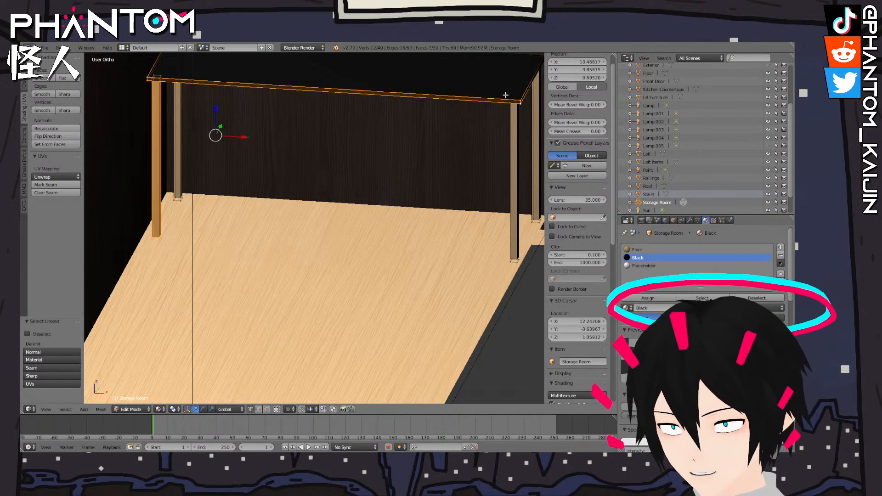
middle_click_drag(496, 98, 416, 104)
left_click_drag(429, 177, 385, 182)
scroll(472, 312, "down", 7)
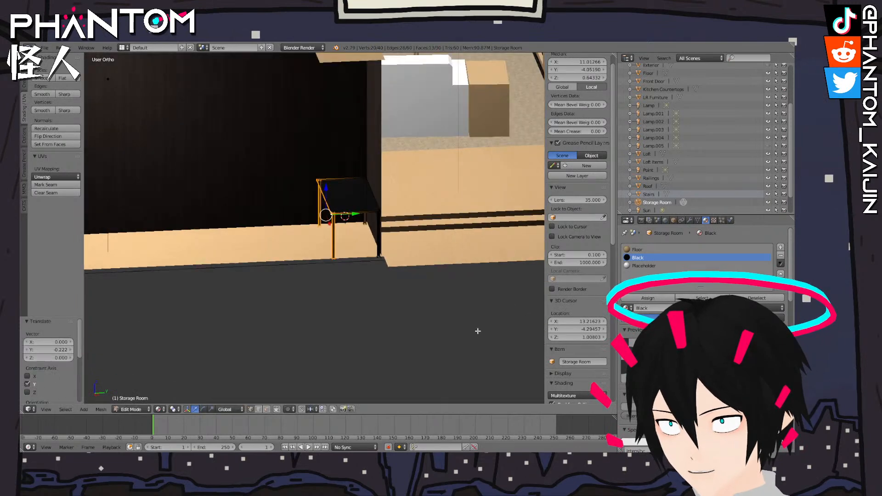
left_click(486, 357)
Examine the widened table's size and placement in the storage room
scroll(374, 296, "down", 3)
middle_click_drag(374, 296, 524, 258)
scroll(396, 272, "up", 9)
key("Tab")
scroll(396, 267, "down", 3)
scroll(396, 267, "down", 1)
scroll(340, 259, "down", 4)
scroll(340, 262, "up", 4)
Duplicate the whole storage room table and move the copy along Y to the opposite end of the room
key("Tab")
scroll(335, 294, "down", 7)
scroll(506, 257, "up", 3)
middle_click_drag(361, 259, 473, 217, "shift")
scroll(414, 236, "up", 3)
key("l")
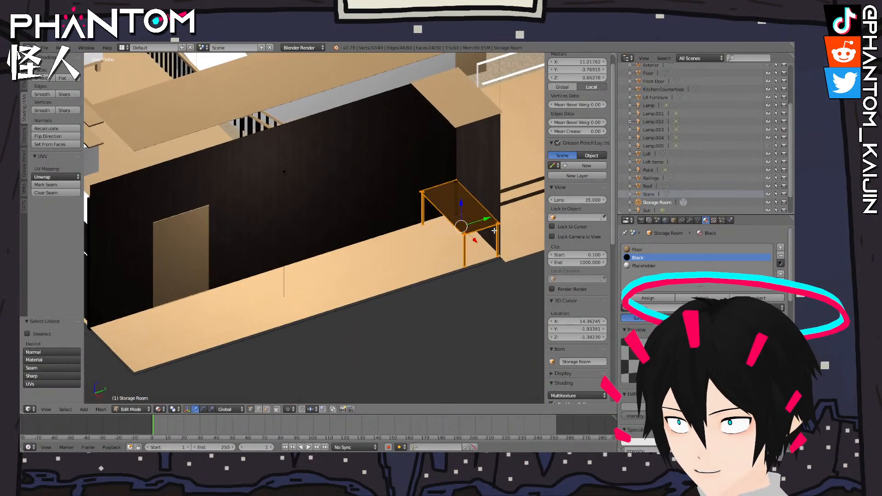
key("space")
type("d")
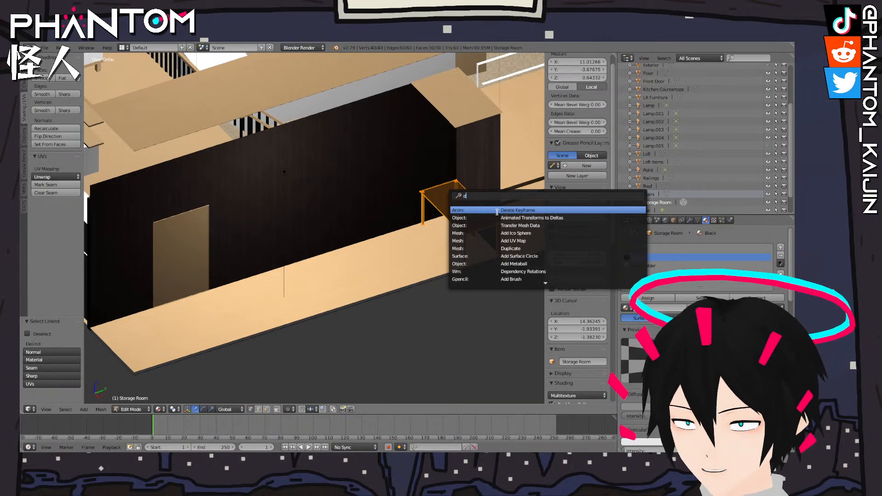
type("up")
key("Return")
key("y")
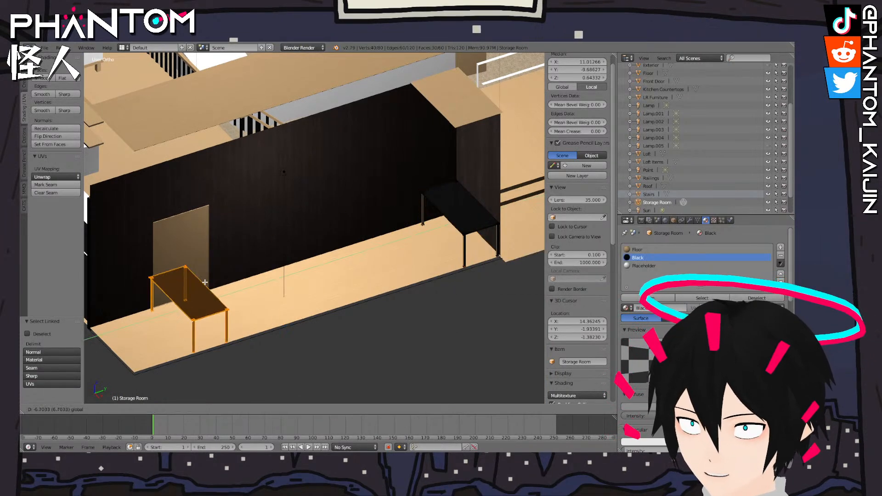
left_click(149, 303)
middle_click_drag(149, 303, 406, 245, "shift")
scroll(439, 218, "up", 4)
left_click(352, 213)
Rotate the table copy 180° in top view and nudge it along Y against the end wall
scroll(367, 216, "down", 5)
key("Tab")
key("KP_7")
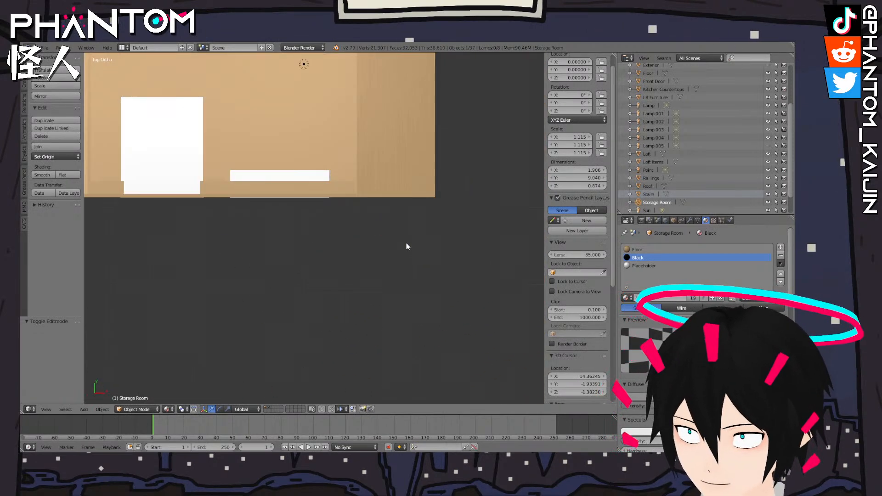
key("Tab")
key("KP_Decimal")
middle_click_drag(393, 303, 392, 308, "shift")
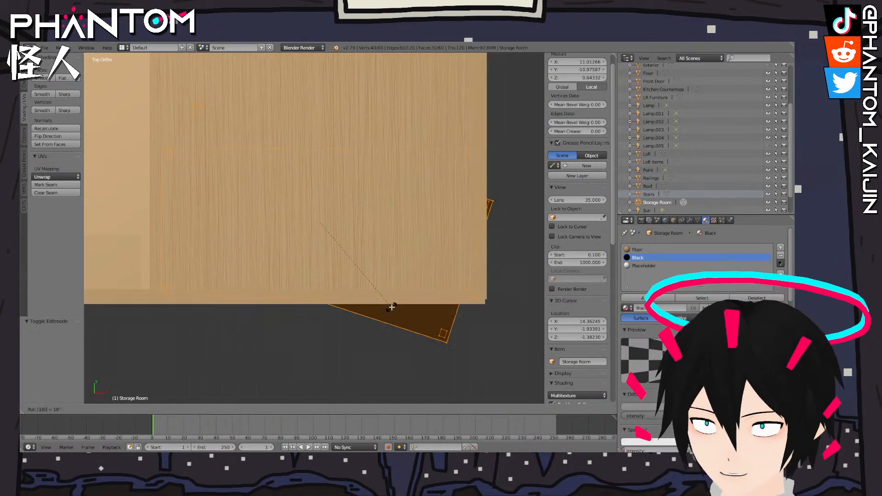
key("Return")
middle_click_drag(515, 279, 335, 158)
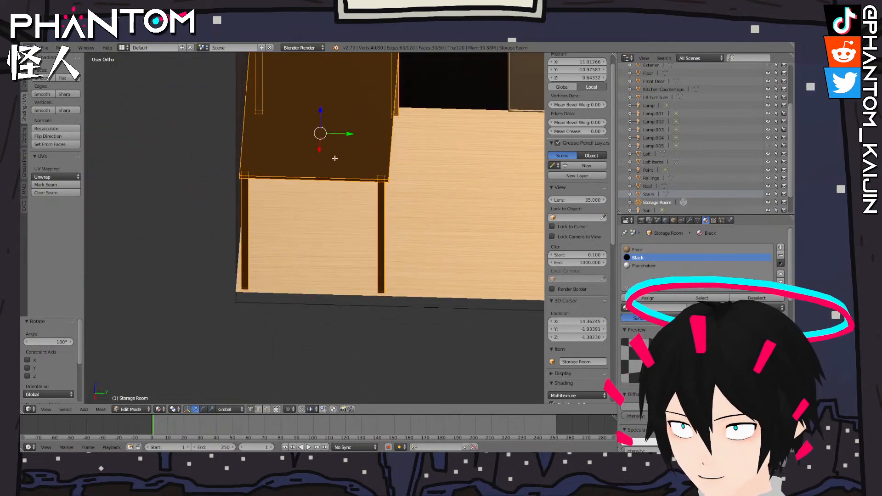
left_click(346, 135)
Examine both storage room tables and the empty floor between them from several angles
scroll(447, 169, "down", 5)
middle_click_drag(447, 169, 319, 165, "shift")
key("Tab")
middle_click_drag(390, 185, 357, 158)
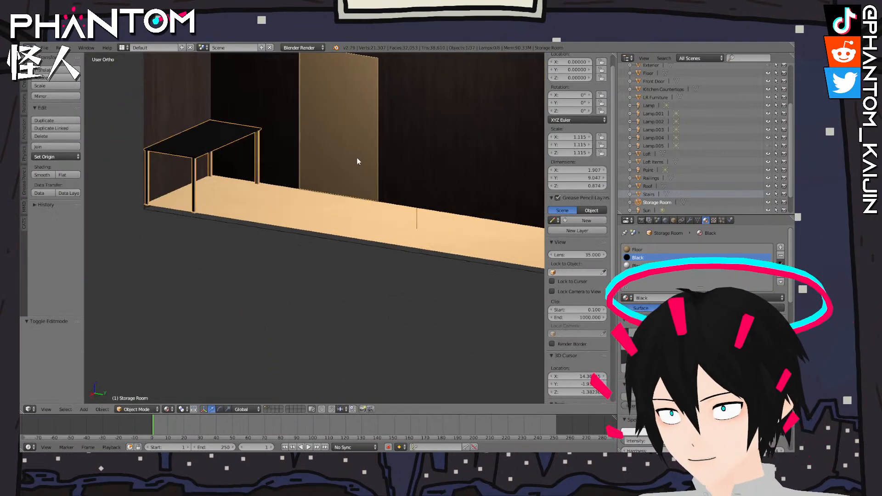
scroll(403, 172, "down", 6)
scroll(349, 194, "up", 7)
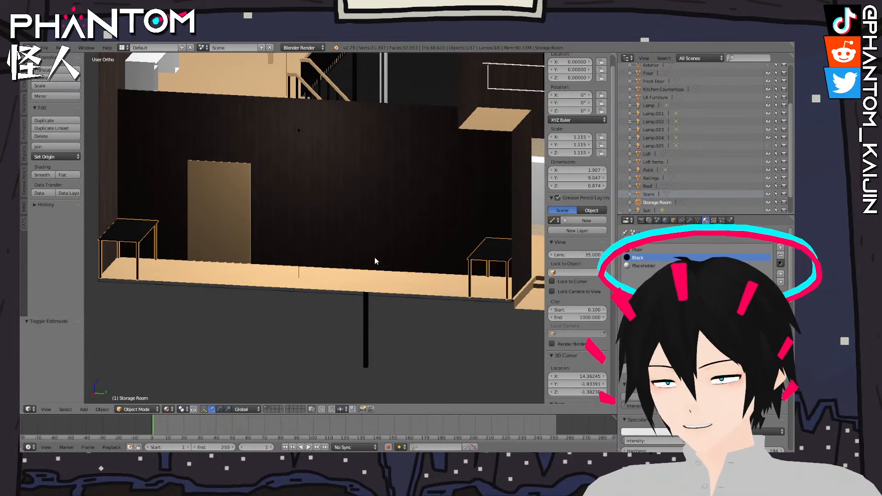
middle_click_drag(340, 340, 428, 229)
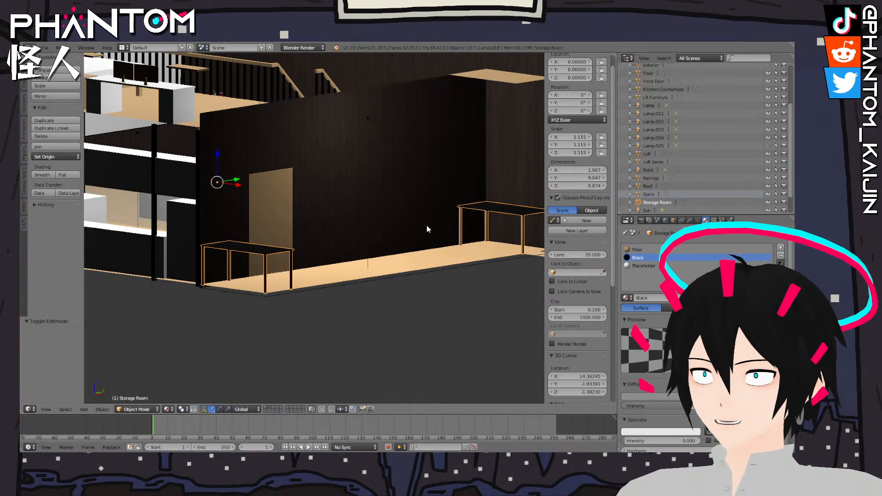
middle_click_drag(427, 229, 361, 239)
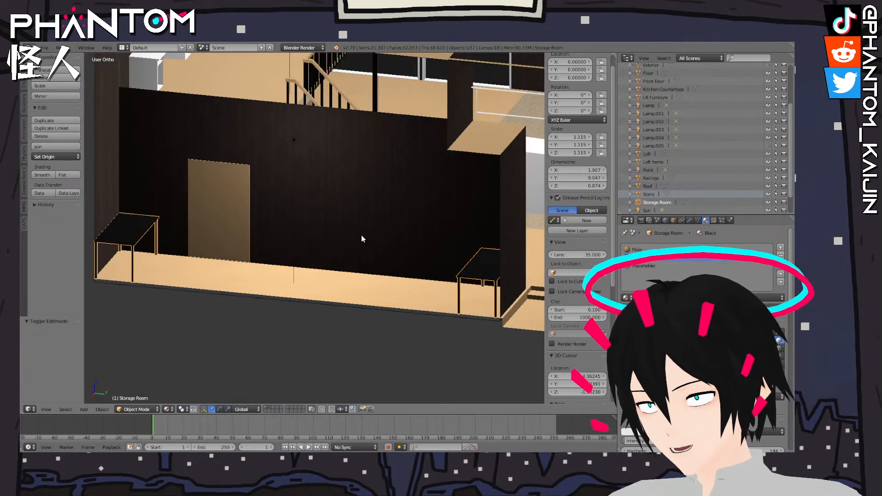
middle_click_drag(362, 236, 317, 257)
Examine the whole house interior, including the loft, kitchen and living room furniture
scroll(361, 242, "down", 5)
scroll(453, 238, "up", 2)
scroll(316, 257, "down", 4)
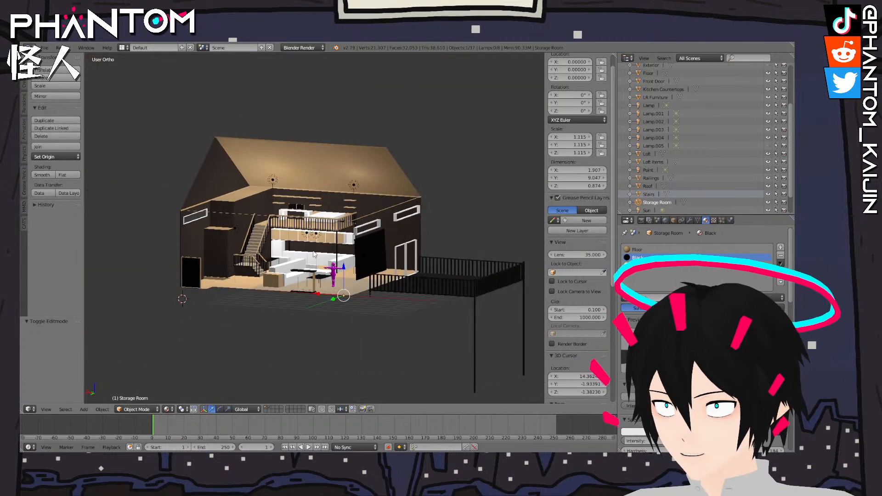
scroll(317, 258, "up", 6)
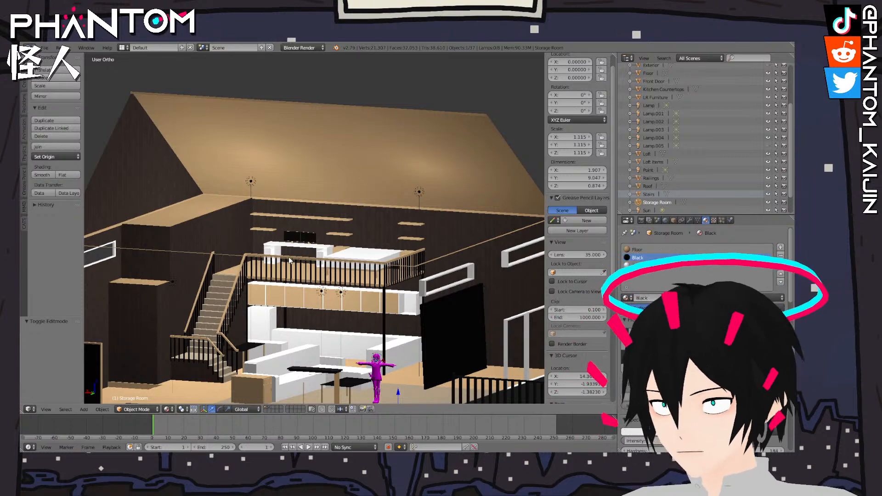
middle_click_drag(282, 252, 308, 293)
mouse_move(354, 277)
middle_mouse_down()
mouse_move(343, 275)
mouse_move(363, 269)
middle_mouse_up()
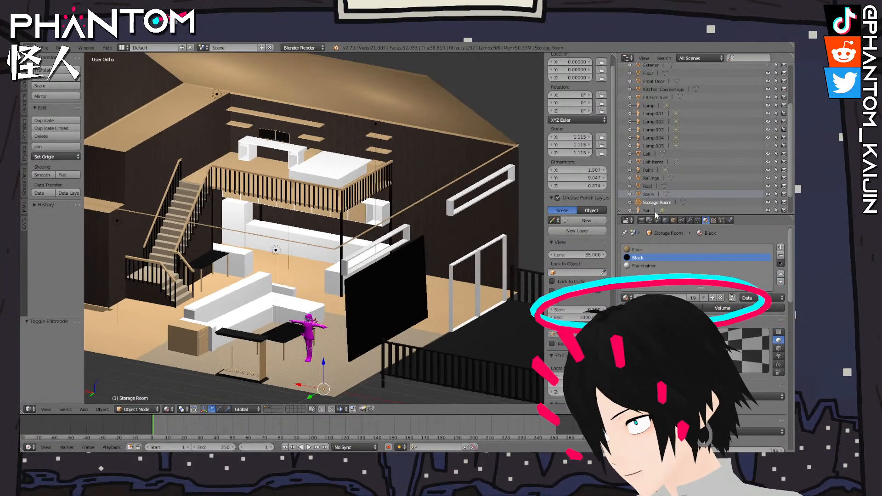
Make the Exterior object visible and open the 1Door glass door frames for mesh editing
scroll(731, 127, "down", 2)
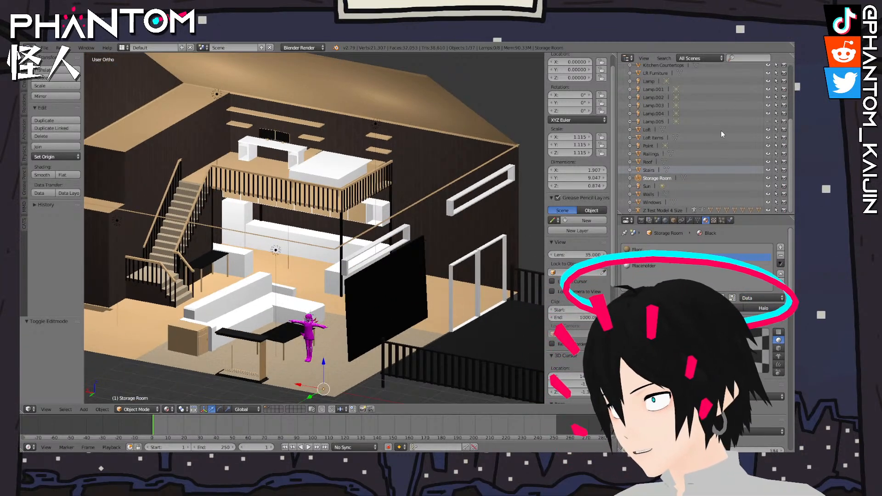
scroll(687, 145, "up", 5)
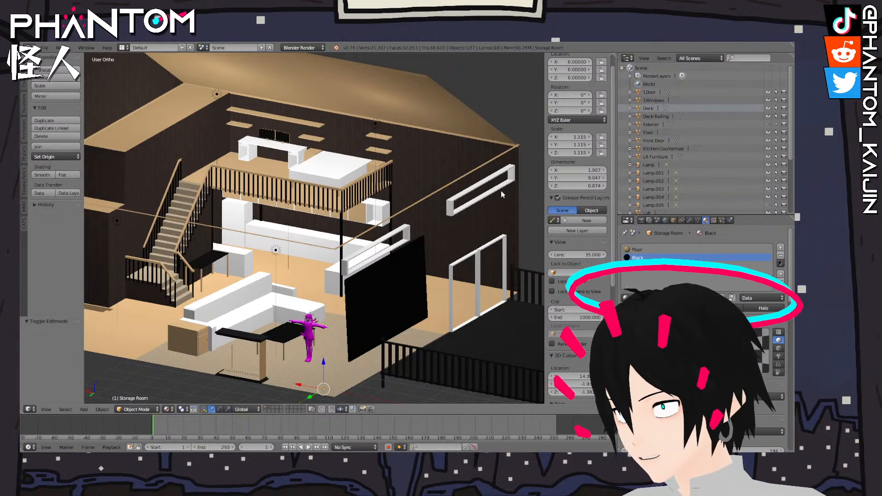
left_click(769, 124)
middle_click_drag(444, 198, 318, 164, "shift")
scroll(450, 224, "up", 10)
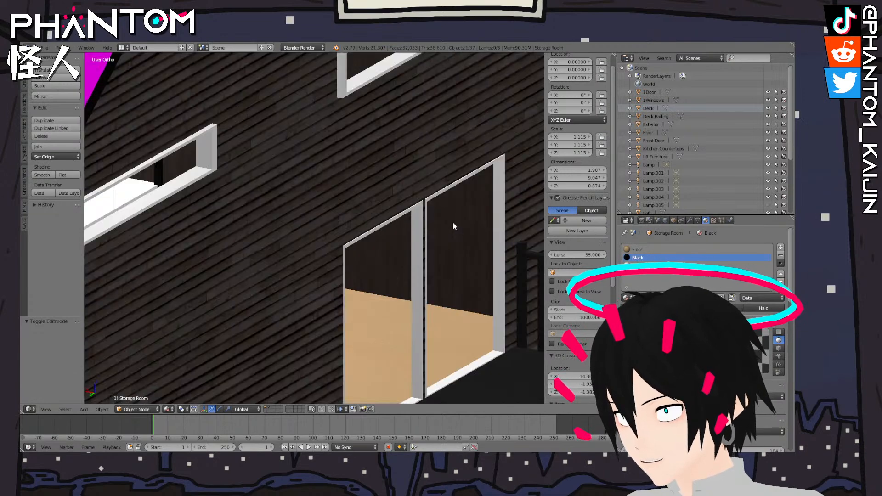
middle_click_drag(438, 217, 305, 181, "shift")
scroll(213, 186, "up", 4)
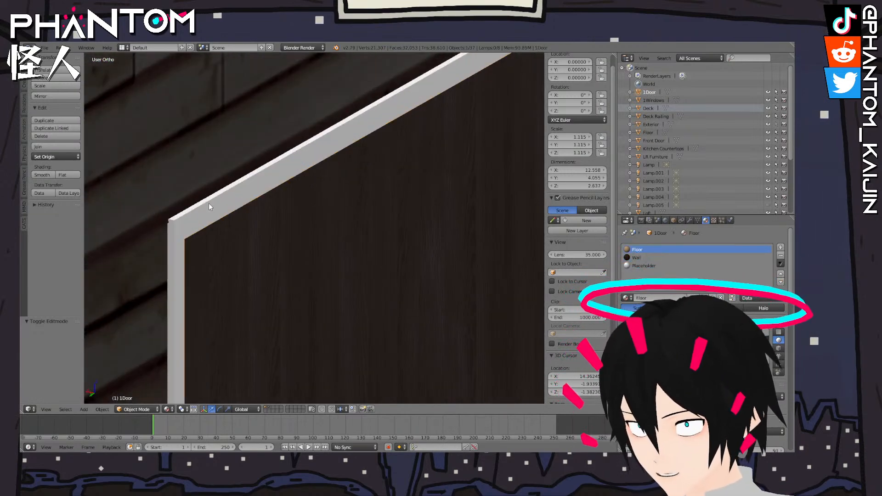
key("Tab")
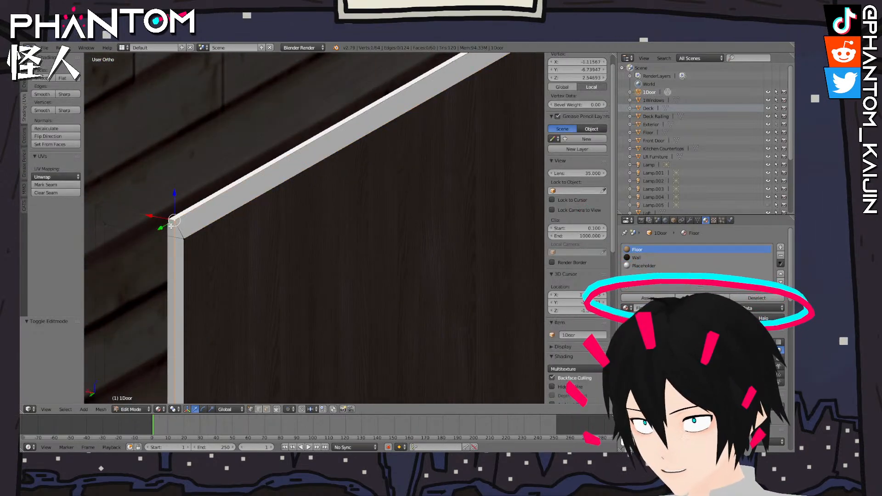
Face the glass door frame straight on from outside and select its upper corner vertices
middle_click_drag(189, 223, 141, 213)
middle_click_drag(142, 214, 450, 232, "shift")
middle_click_drag(317, 169, 311, 156)
key("KP_1")
key("KP_3")
key("KP_1")
key("KP_3")
key("KP_1")
key("KP_4")
key("KP_4")
key("KP_4")
key("KP_4")
key("KP_4")
key("KP_4")
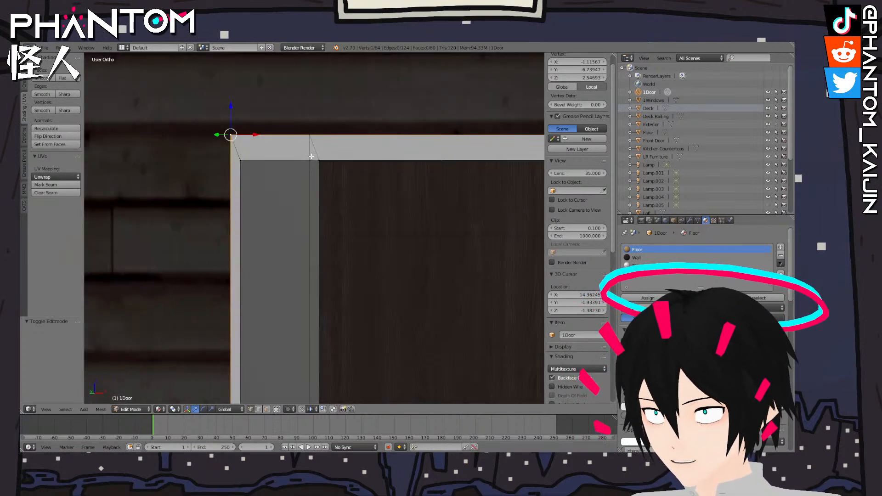
right_click(283, 137, "shift")
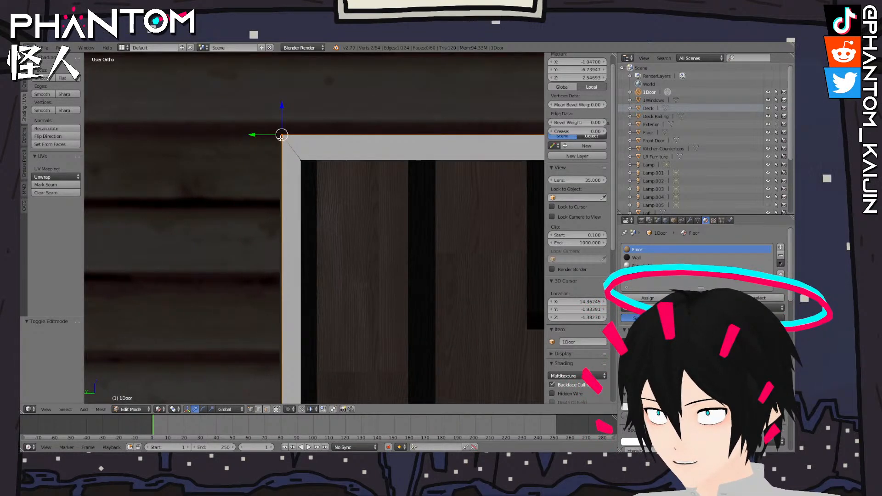
right_click(299, 159, "shift")
scroll(340, 183, "down", 5)
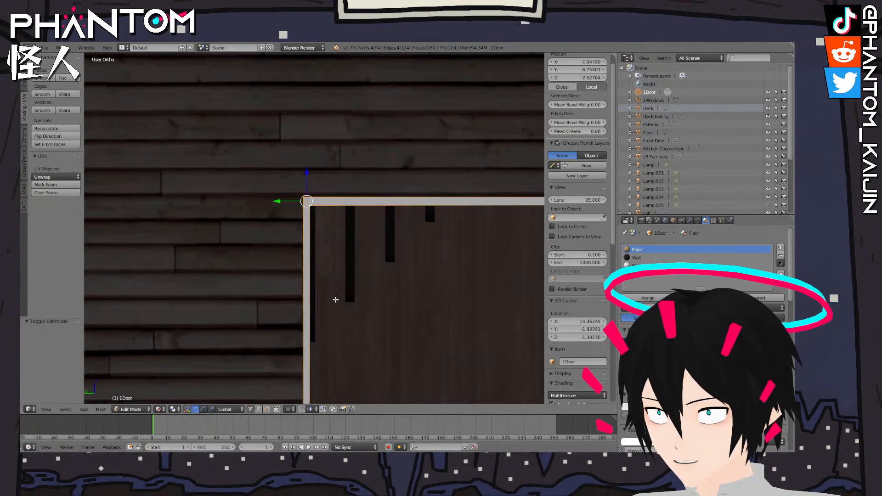
Select all linked geometry of this door frame and move it about 0.005 along Y to line up with the wall opening
right_click(303, 196)
key("l")
scroll(337, 205, "up", 12)
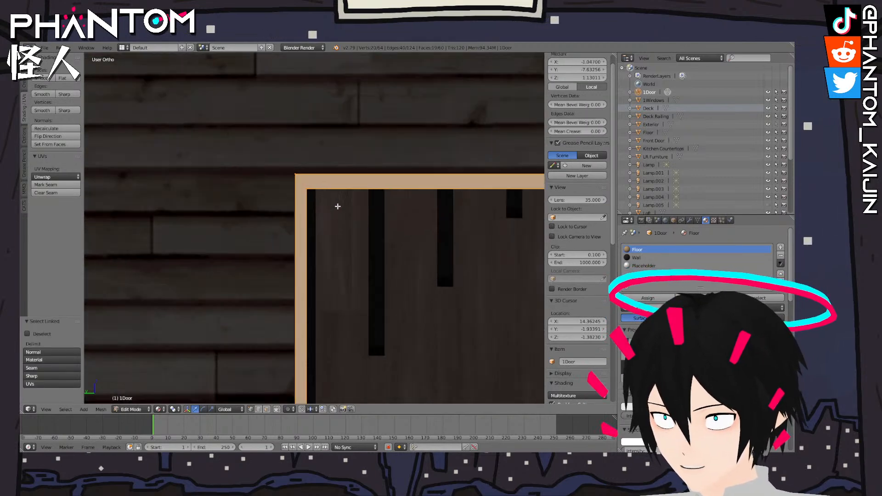
middle_click_drag(290, 180, 419, 369, "shift")
scroll(403, 170, "up", 4)
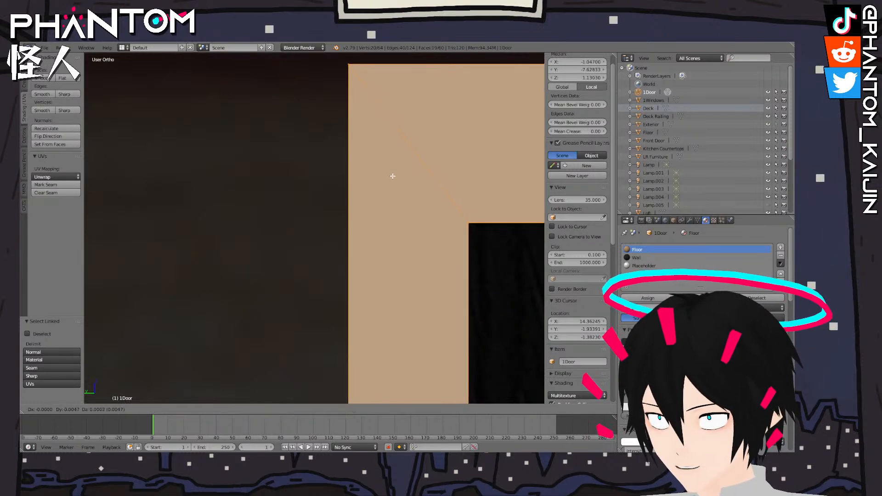
left_click(392, 176)
Select the vertical side of the moved door frame that borders the gap between the two glass doors
scroll(392, 177, "down", 7)
middle_click_drag(495, 217, 283, 173, "shift")
scroll(340, 167, "up", 2)
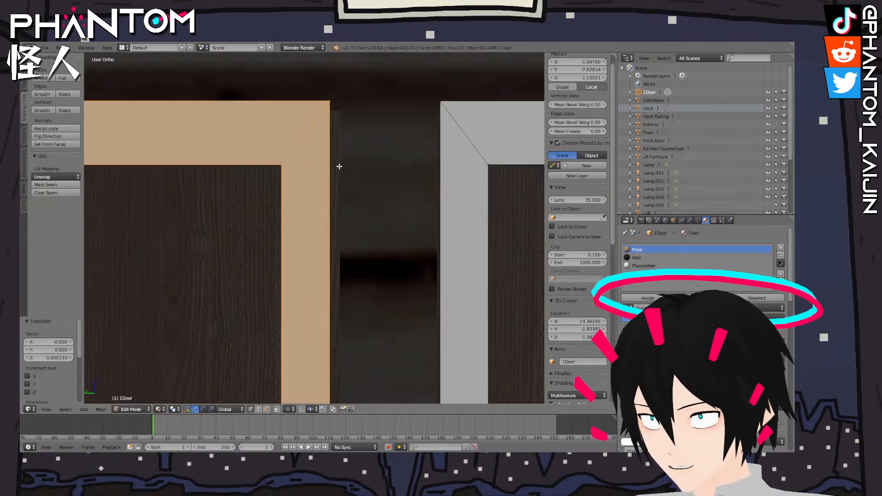
middle_click_drag(343, 166, 346, 56)
right_click(295, 196)
right_click(295, 197, "alt")
scroll(322, 194, "down", 6)
middle_click_drag(361, 136, 356, 273, "shift")
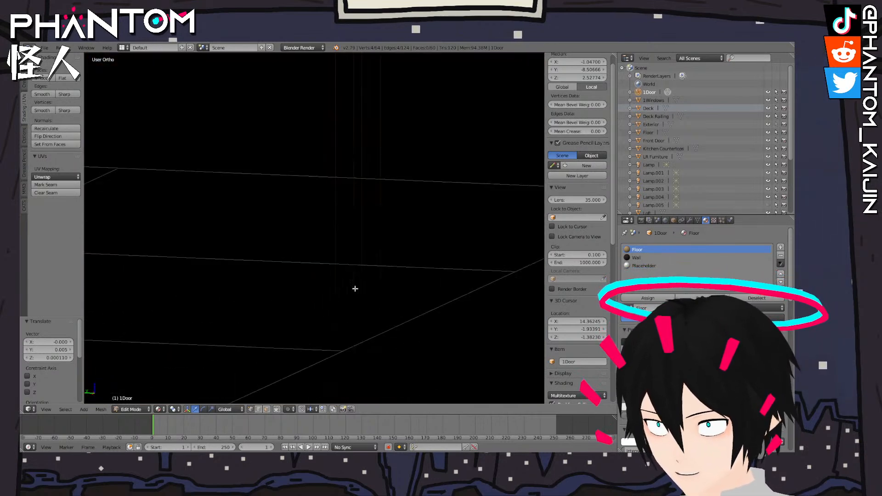
middle_click_drag(330, 194, 350, 295, "shift")
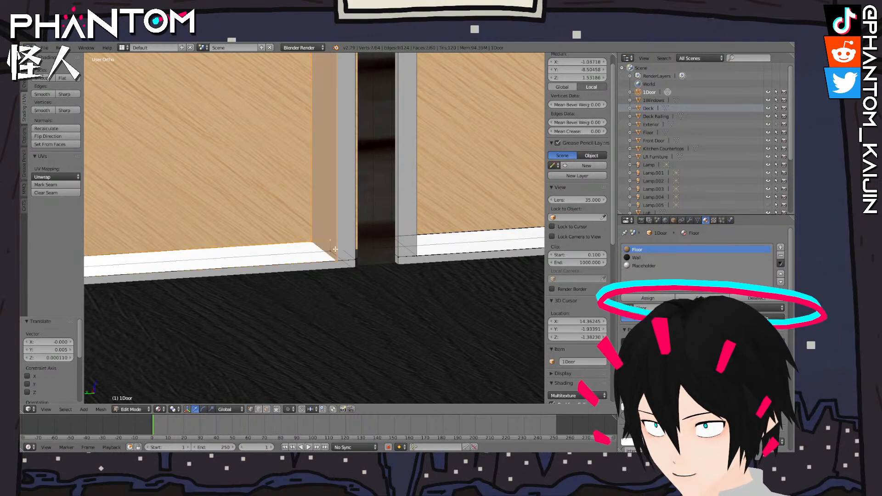
scroll(357, 269, "down", 4)
middle_click_drag(390, 248, 347, 244)
middle_click_drag(352, 187, 382, 250, "shift")
scroll(382, 250, "up", 4)
scroll(384, 197, "up", 4)
middle_click_drag(384, 197, 367, 261, "shift")
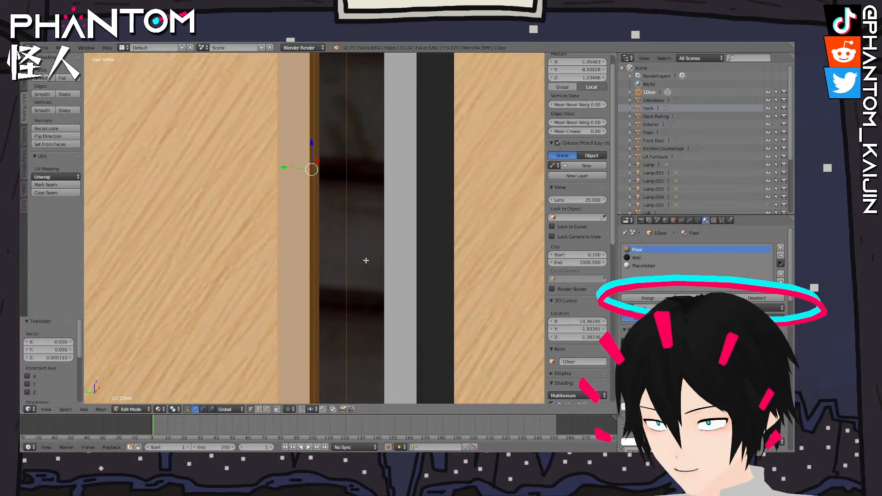
Move the selected vertical side of the door frame about 0.009 along Y, adjusting the gap between the two glass doors
key("KP_1")
key("KP_4")
key("KP_4")
key("KP_4")
key("KP_4")
key("KP_4")
key("KP_4")
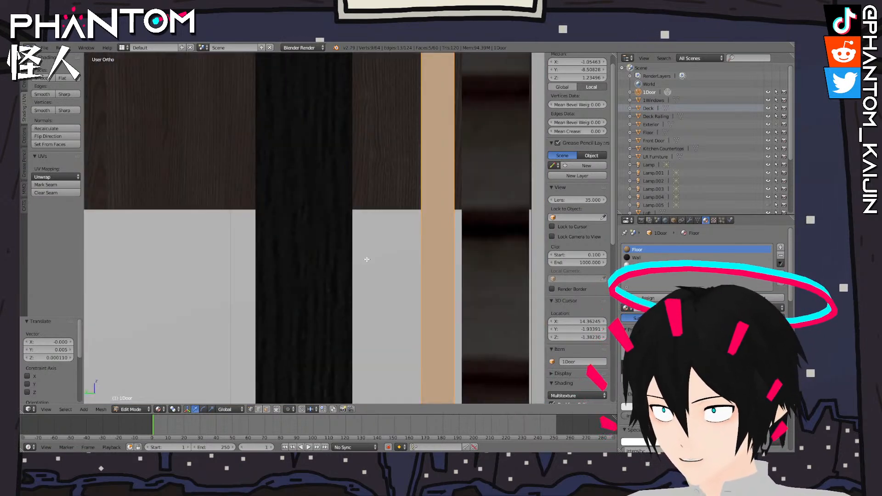
scroll(366, 260, "down", 9)
middle_click_drag(441, 221, 415, 268, "shift")
scroll(374, 262, "up", 8)
middle_click_drag(388, 239, 315, 321, "shift")
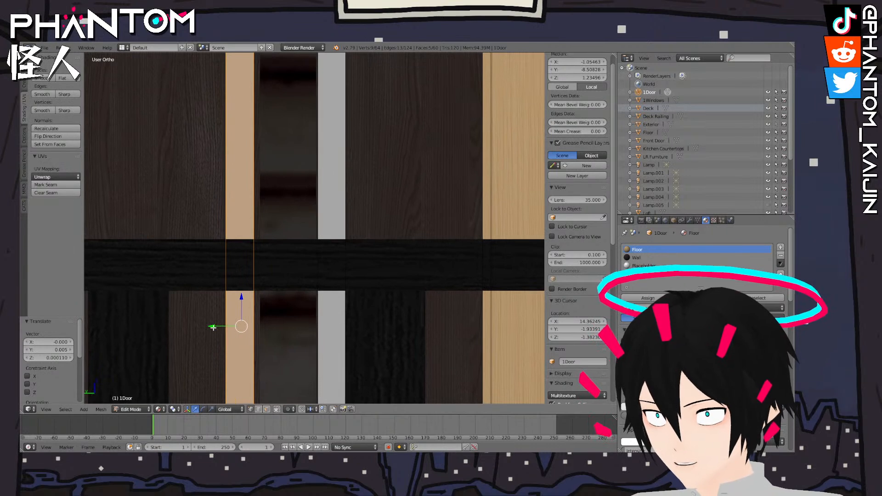
key("g")
key("y")
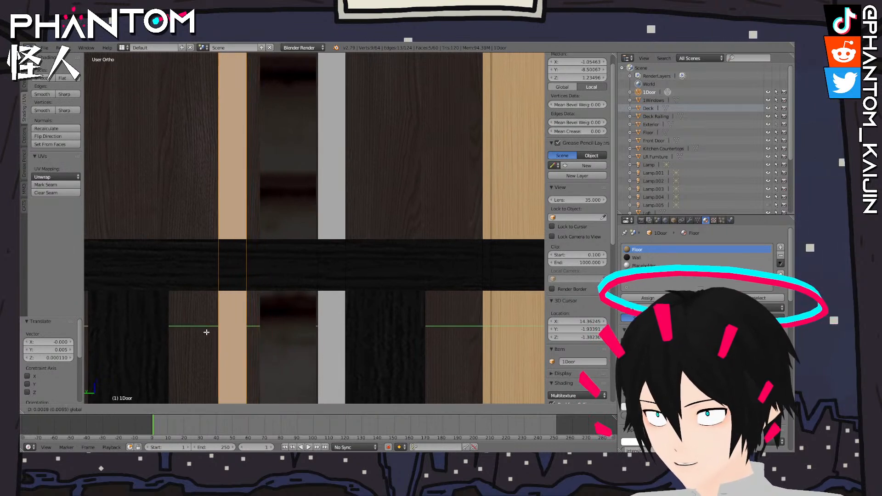
Select all linked geometry of the other glass door frame across the gap and delete it
scroll(332, 337, "down", 7)
middle_click_drag(356, 217, 352, 441, "shift")
right_click(313, 130)
key("l")
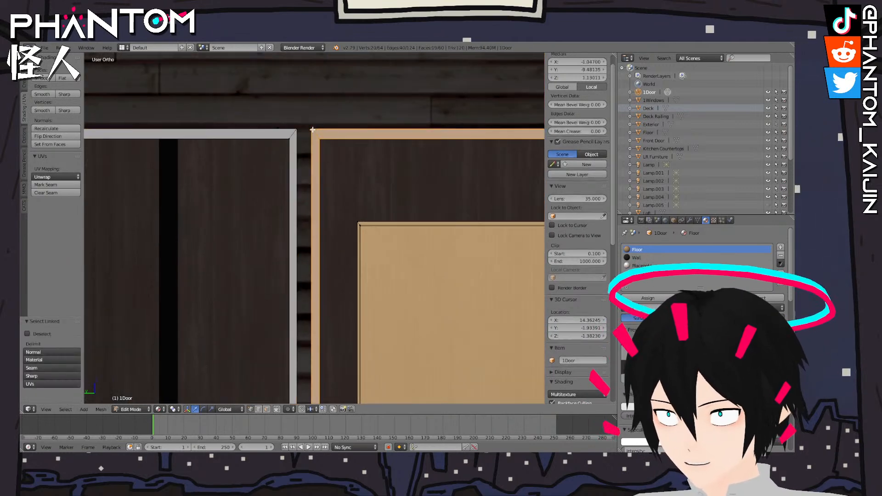
scroll(312, 130, "up", 3)
middle_click_drag(325, 283, 352, 325, "shift")
scroll(352, 322, "up", 6)
middle_click_drag(363, 293, 365, 359, "shift")
scroll(364, 351, "up", 7)
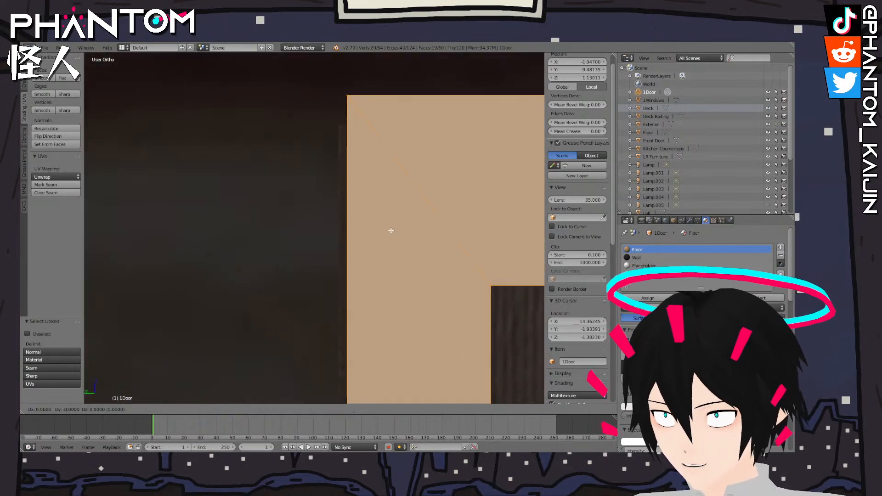
scroll(391, 231, "down", 6)
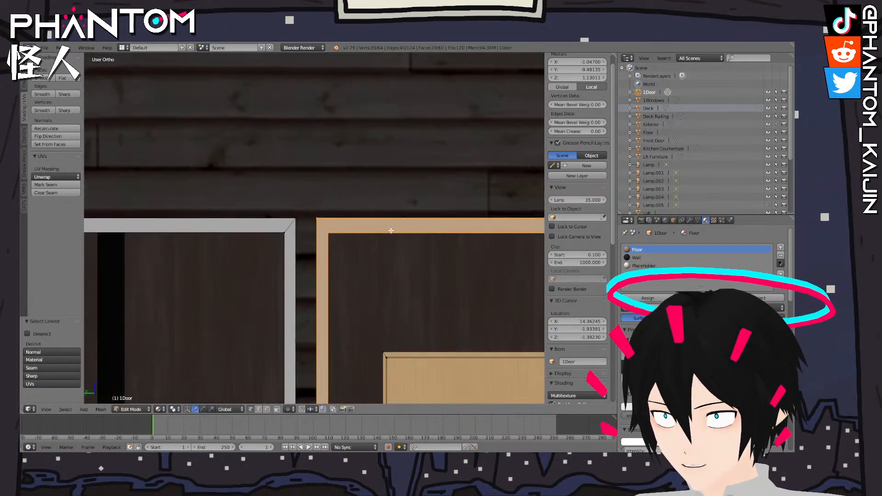
key("x")
Duplicate the remaining glass door frame and move the copy -2.060 along Y into the empty door opening
right_click(307, 225)
key("l")
key("space")
left_click(333, 236)
scroll(343, 251, "down", 1)
scroll(292, 305, "up", 1)
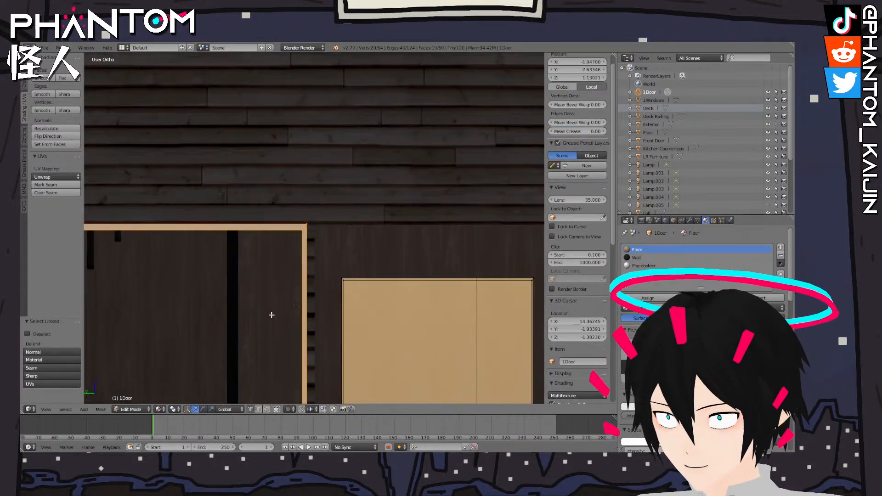
middle_click_drag(196, 352, 208, 267, "shift")
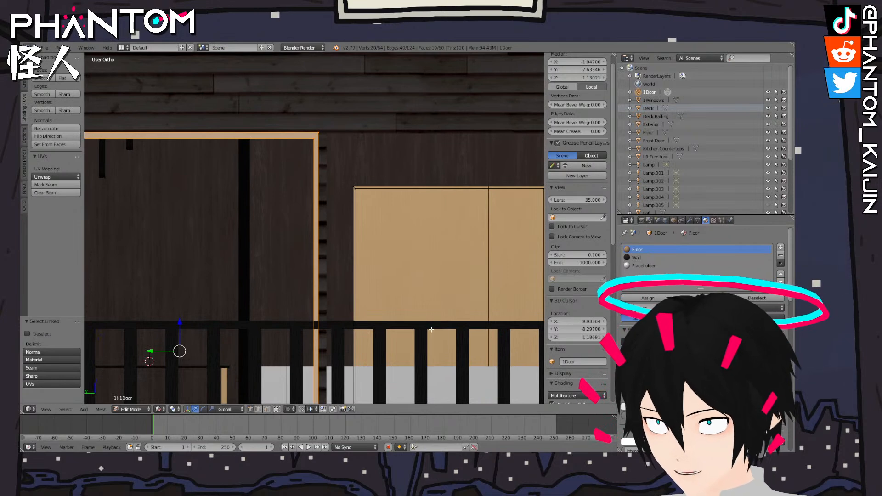
left_click_drag(148, 351, 434, 327)
scroll(382, 207, "up", 5)
middle_click_drag(375, 193, 330, 403, "shift")
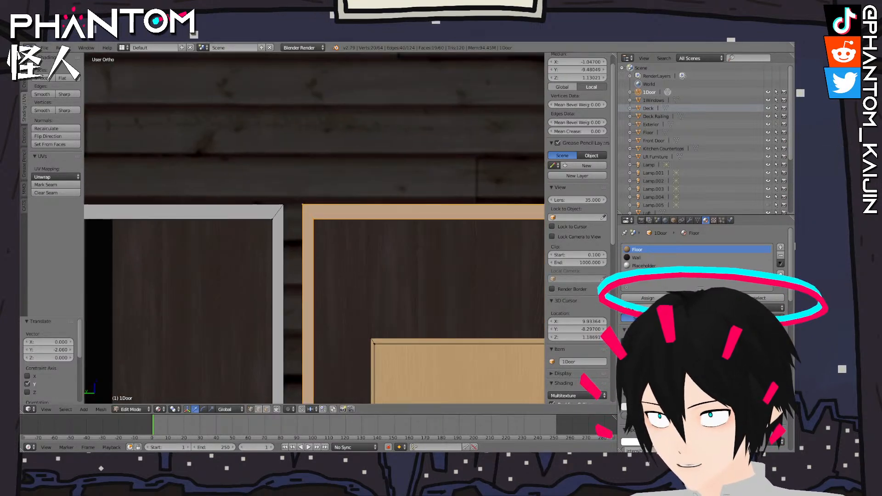
Check the duplicated frame's corners against the wall opening and leave mesh editing
scroll(366, 164, "up", 11)
scroll(366, 164, "down", 5)
middle_click_drag(360, 156, 366, 165)
scroll(367, 164, "down", 6)
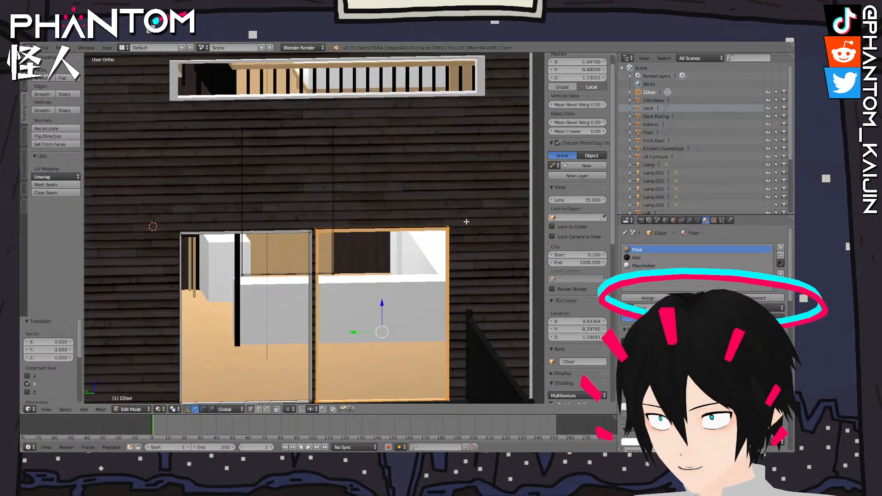
scroll(465, 223, "up", 8)
middle_click_drag(412, 211, 397, 188)
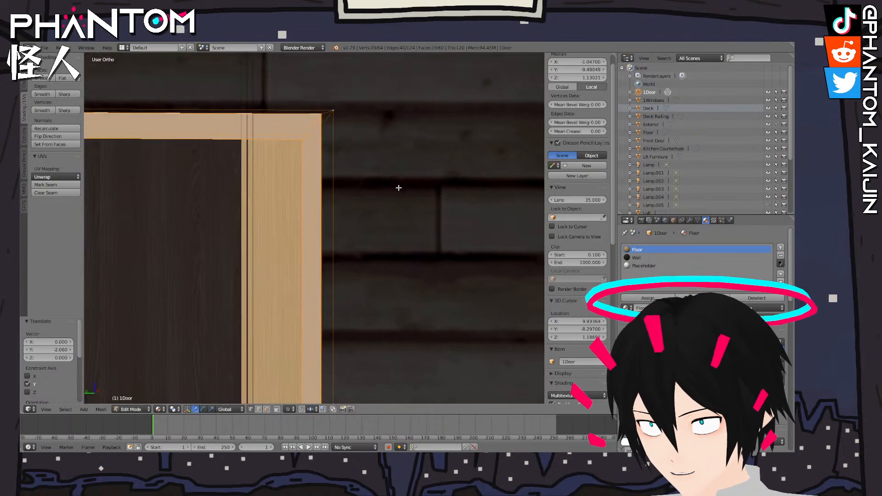
key("Tab")
Examine the finished glass doors, deck and windows on the house exterior from several angles
scroll(398, 187, "down", 4)
scroll(321, 197, "down", 6)
middle_click_drag(307, 202, 355, 196)
scroll(354, 195, "up", 6)
middle_click_drag(281, 189, 327, 183)
key("Tab")
key("Tab")
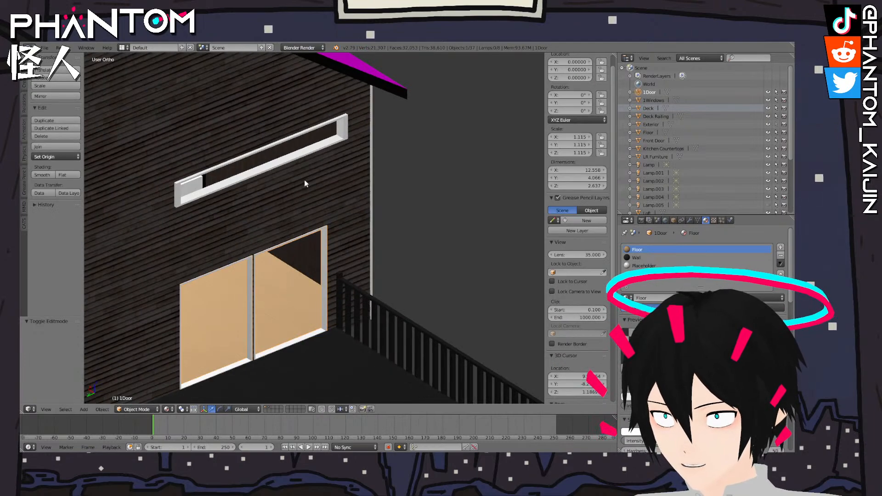
scroll(305, 179, "down", 6)
scroll(305, 179, "up", 4)
middle_click_drag(401, 180, 375, 134)
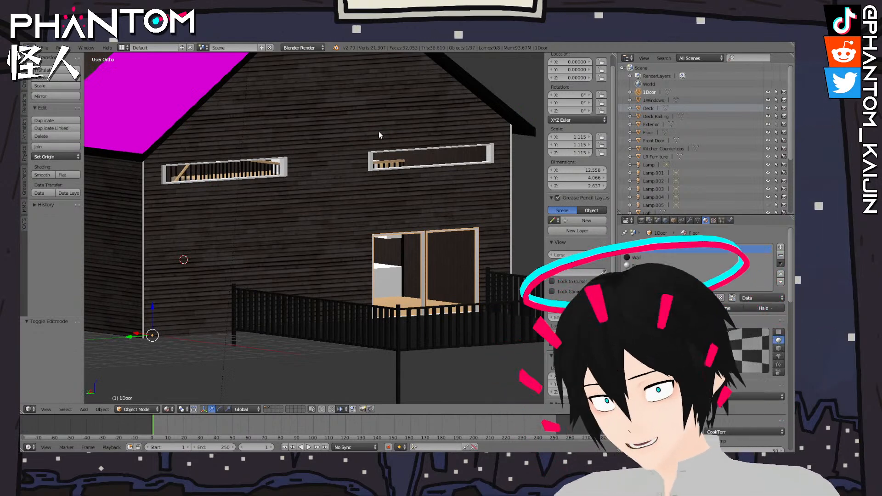
middle_click_drag(379, 133, 529, 156)
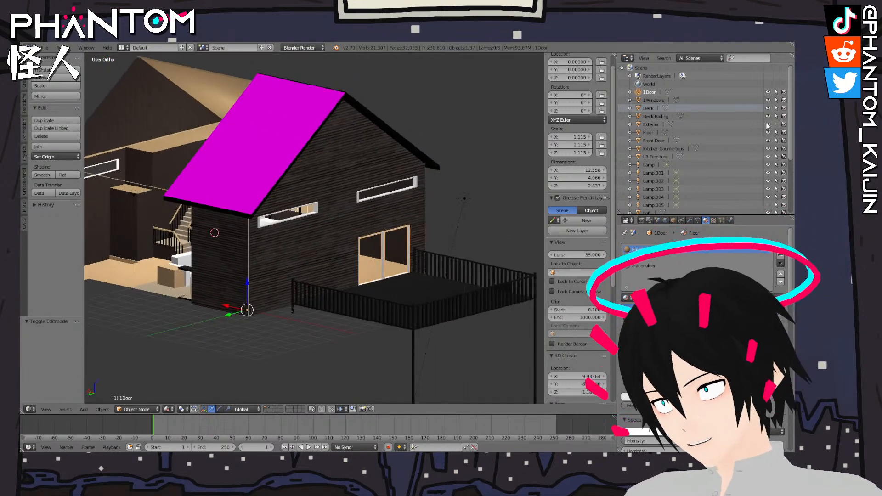
Hide the Exterior object to expose the furnished interior
left_click(768, 125)
middle_click_drag(386, 179, 484, 235)
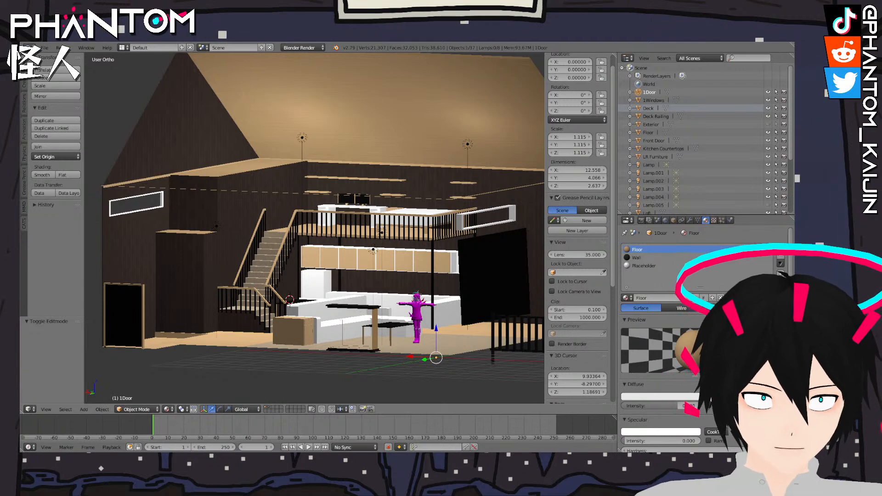
middle_click_drag(355, 226, 338, 211)
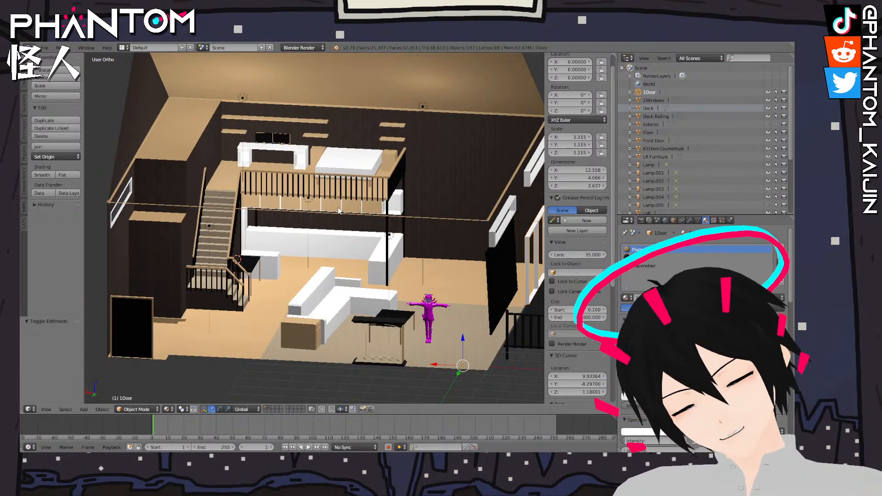
Examine the front door corner, the boxed-in wall section and the staircase area inside the house
scroll(337, 207, "down", 9)
left_click(180, 353)
scroll(322, 246, "up", 8)
middle_click_drag(321, 246, 207, 251)
scroll(328, 256, "up", 3)
middle_click_drag(359, 258, 377, 264)
middle_click_drag(318, 236, 556, 268)
scroll(424, 234, "down", 3)
scroll(254, 269, "up", 8)
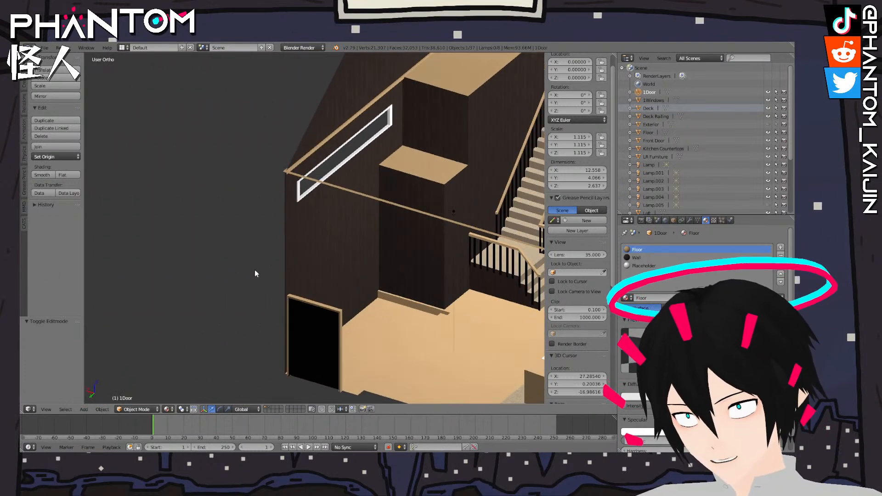
middle_click_drag(186, 196, 264, 214)
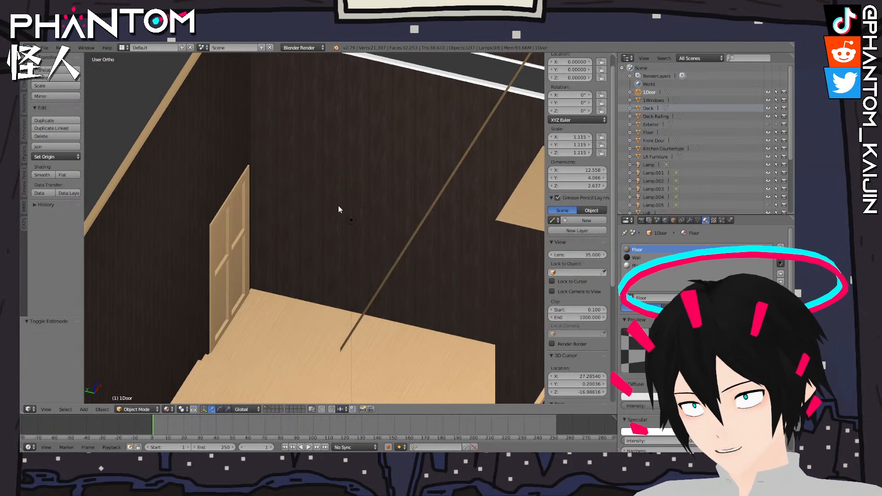
middle_click_drag(379, 185, 349, 261)
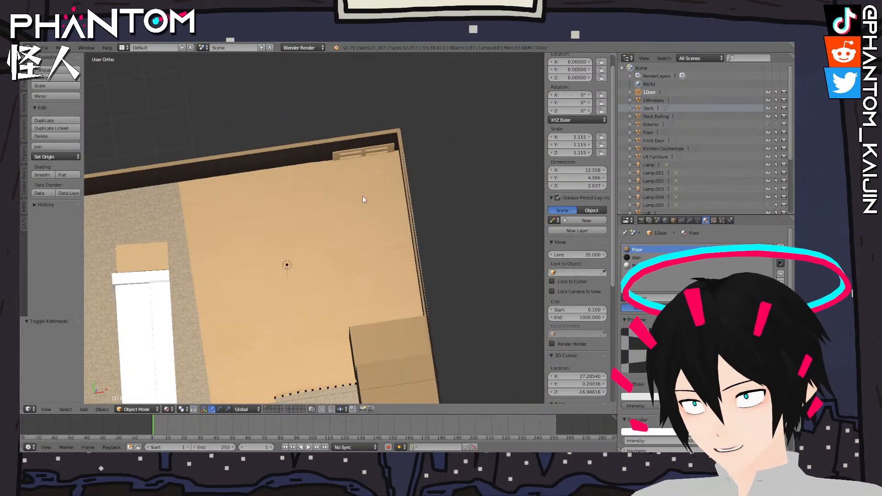
middle_click_drag(360, 176, 416, 217)
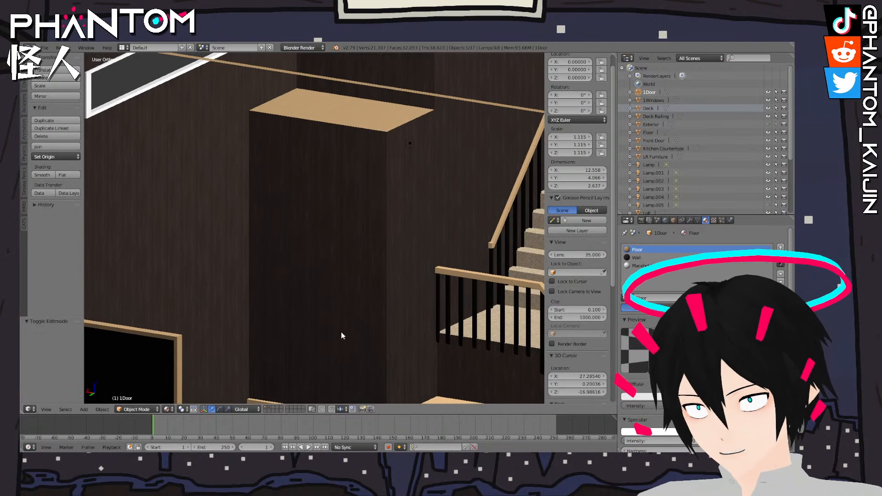
scroll(447, 259, "down", 2)
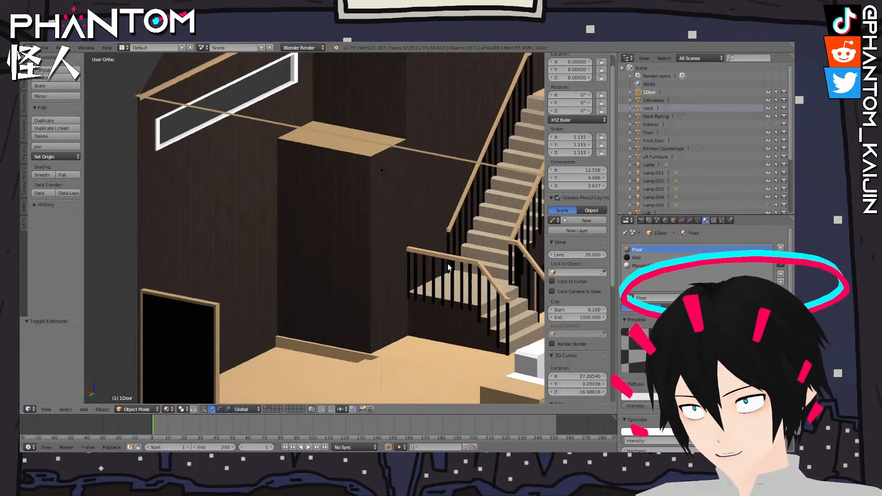
middle_click_drag(449, 261, 437, 254)
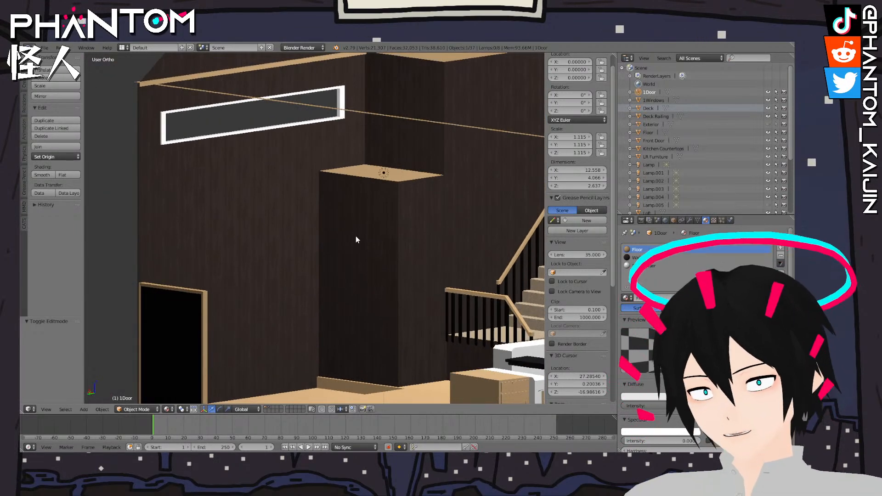
middle_click_drag(352, 264, 315, 284)
scroll(418, 288, "up", 4)
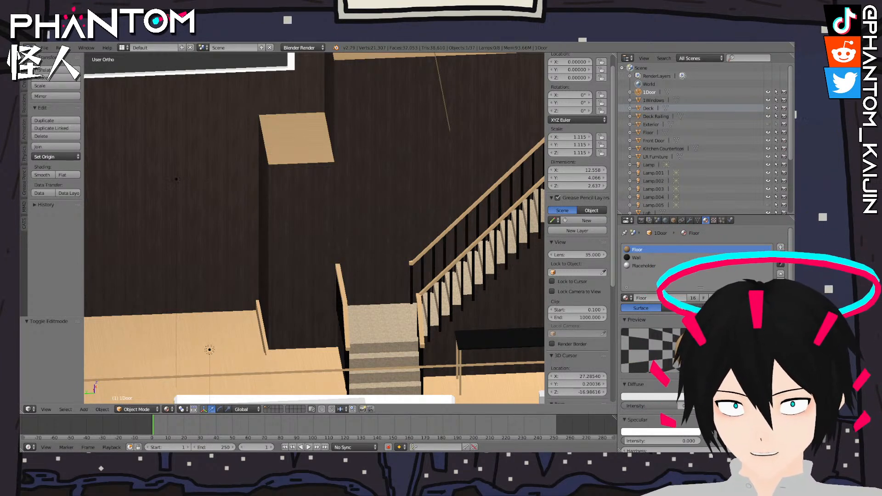
Review the overall interior layout, including the stairs, loft, kitchen and living room furniture around the character model
middle_click_drag(322, 193, 418, 191)
scroll(402, 186, "down", 4)
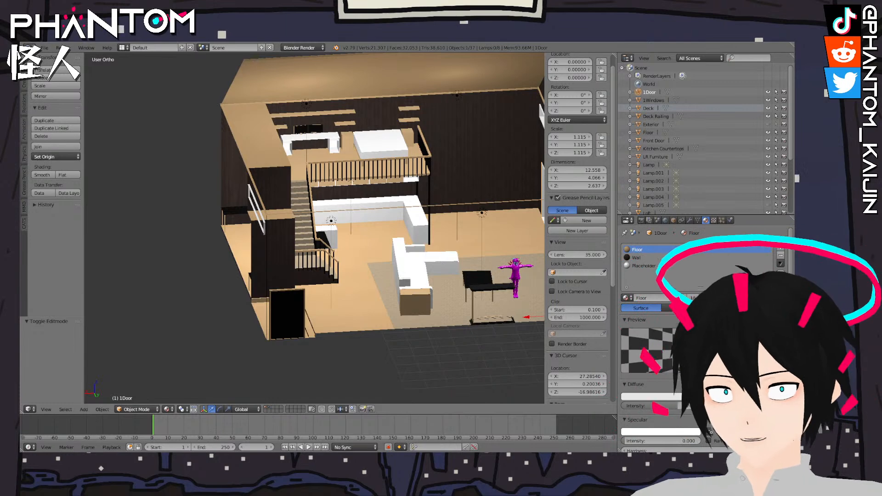
middle_click_drag(221, 252, 171, 242)
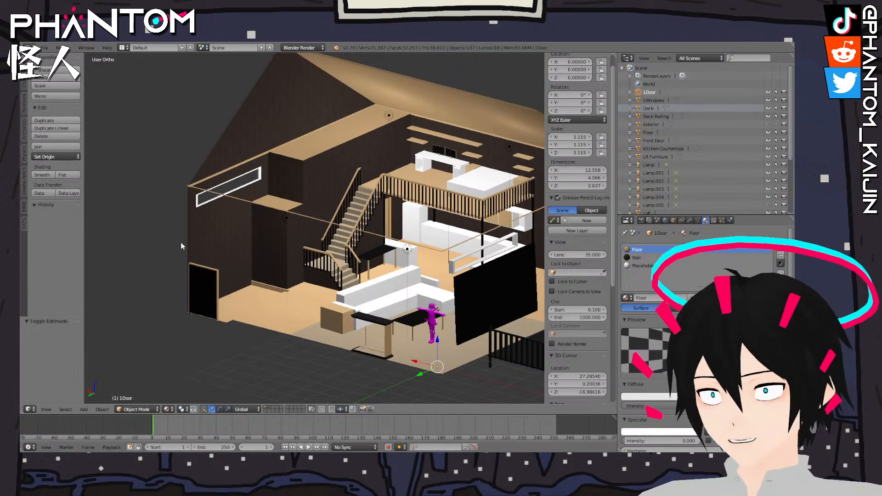
scroll(221, 246, "up", 4)
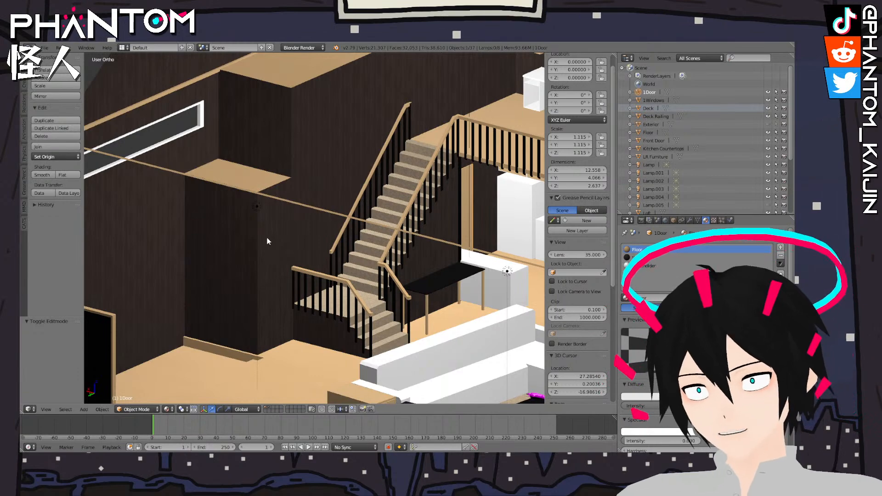
scroll(269, 248, "down", 6)
scroll(339, 240, "up", 8)
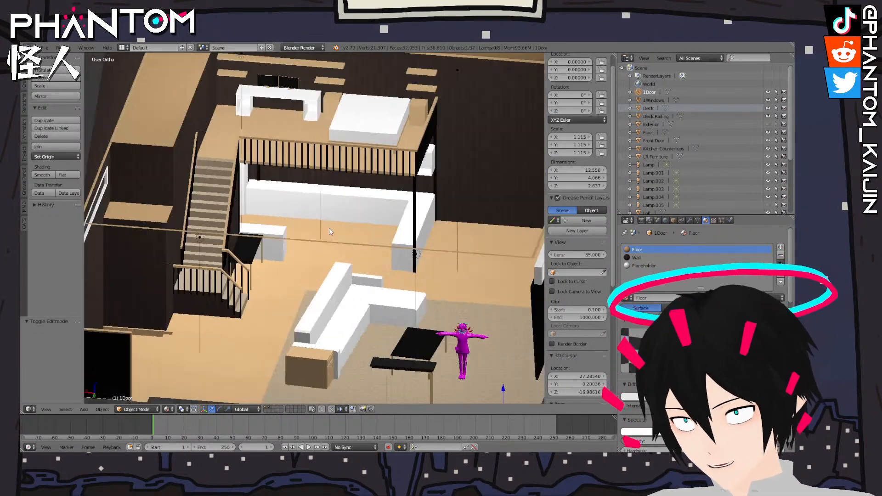
scroll(351, 225, "down", 8)
middle_click_drag(351, 225, 399, 242)
scroll(368, 249, "up", 5)
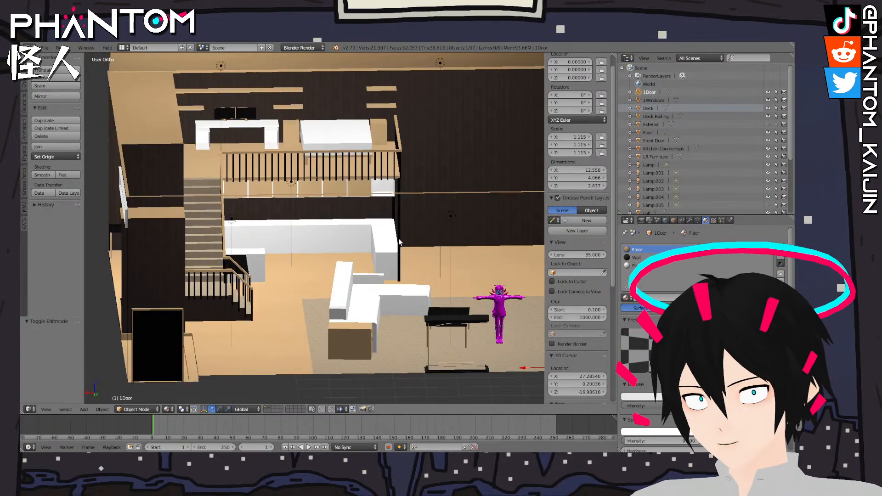
Save the house model file
middle_click_drag(373, 194, 361, 226)
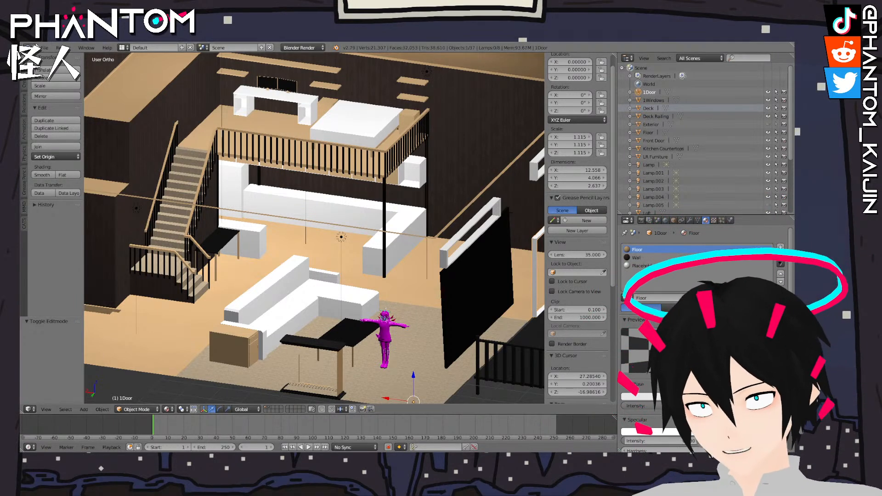
left_click(43, 47)
left_click(90, 110)
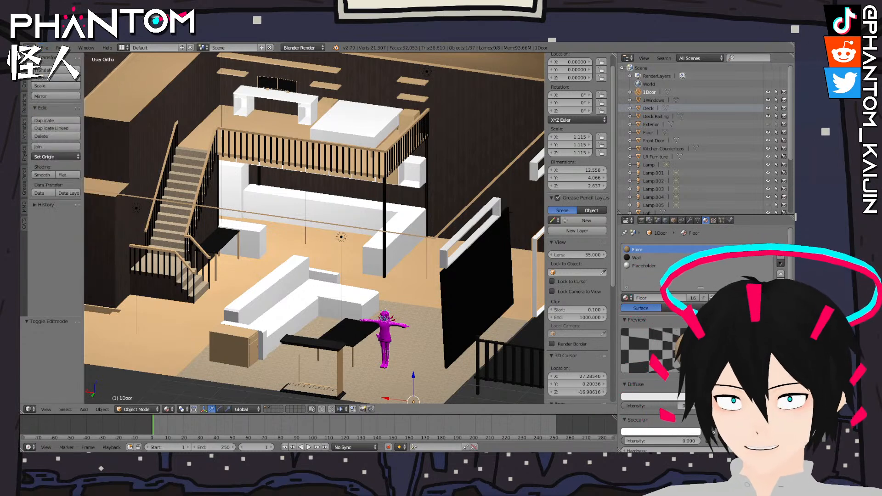